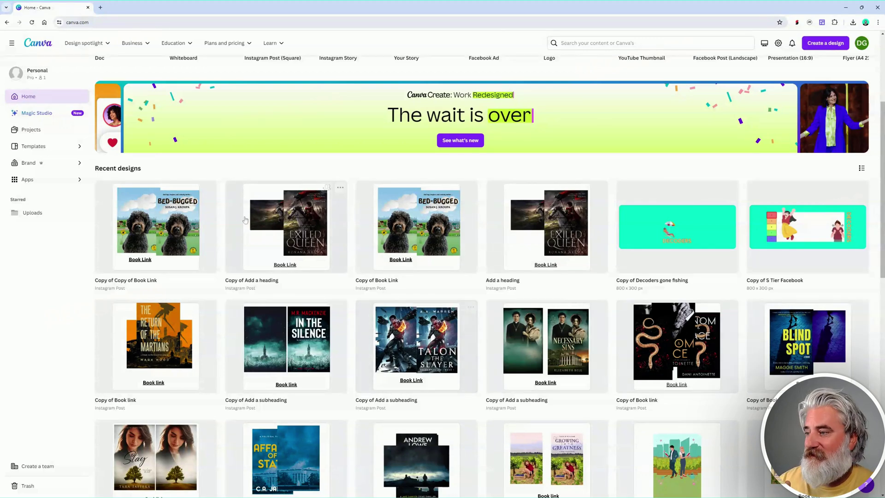
Open the design "Copy of Copy of Book Link" and move the Bed-Bugged cover and the title-free dog illustration apart.
left_click(175, 221)
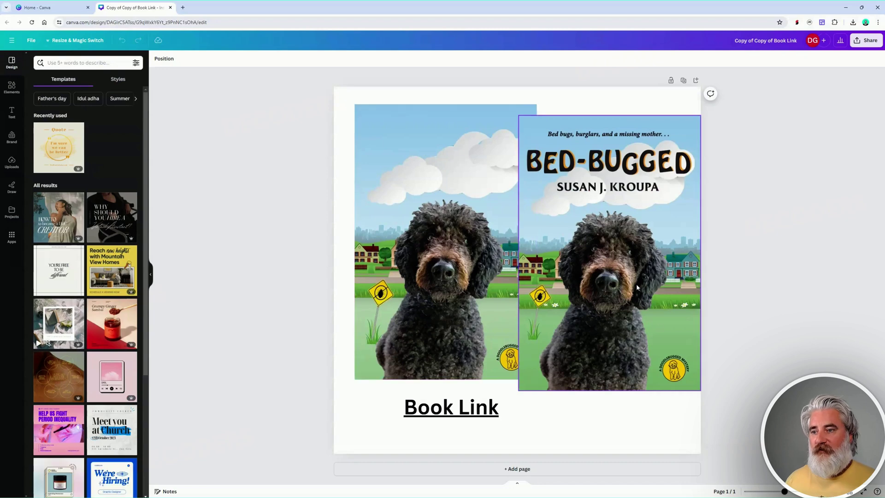
left_click_drag(637, 288, 700, 304)
mouse_move(454, 270)
left_mouse_down()
mouse_move(476, 286)
mouse_move(455, 253)
left_mouse_up()
left_click_drag(638, 284, 589, 268)
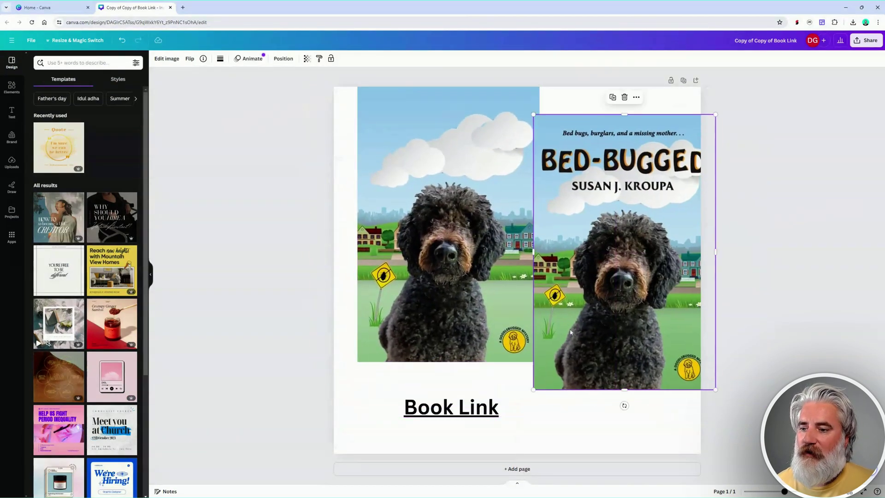
Open the Amazon link attached to the "Book Link" text and remove that text from the Bed-Bugged design.
left_click(457, 412)
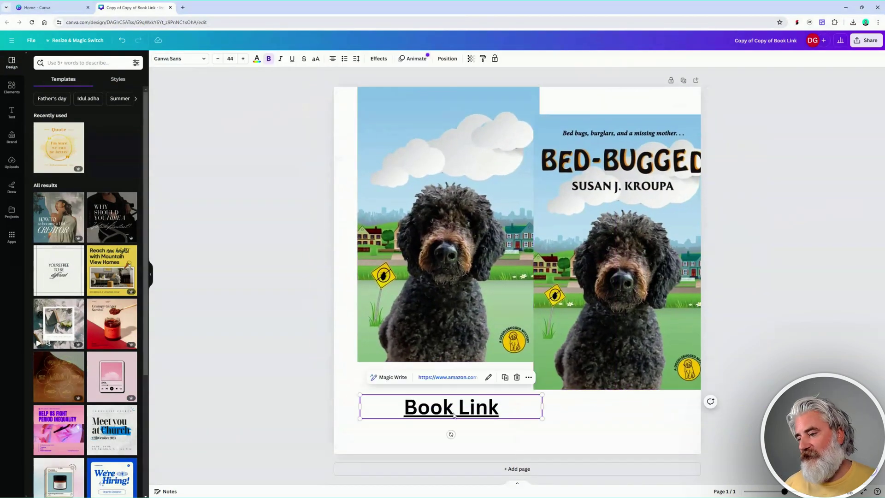
left_click(447, 377)
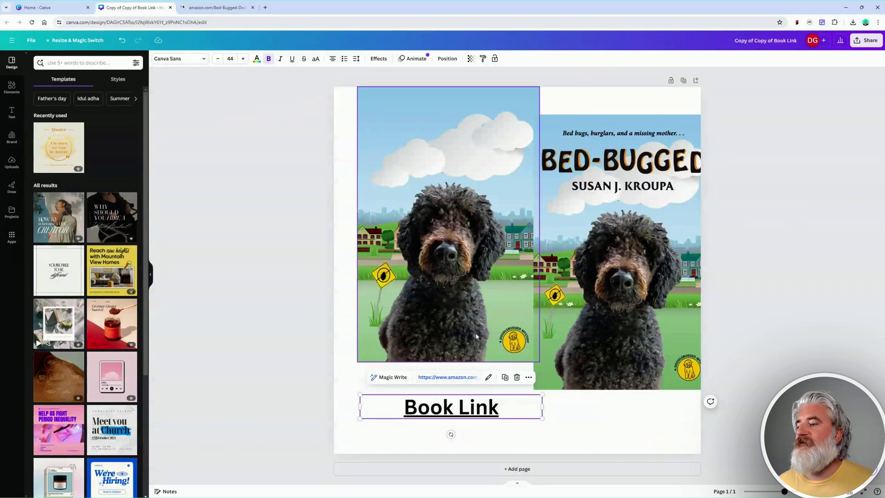
left_click_drag(516, 410, 226, 375)
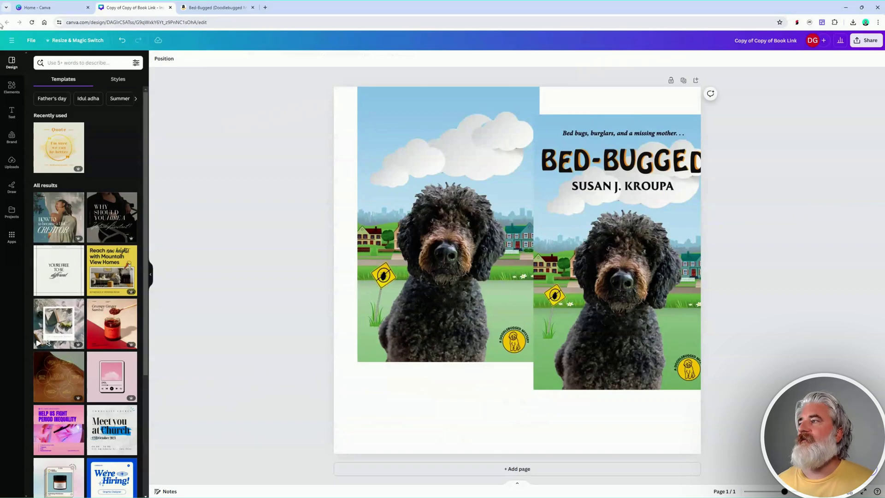
In the "Copy of Add a heading" design, open the Amazon link of the "Book Link" text and remove that text from the page.
left_click(35, 7)
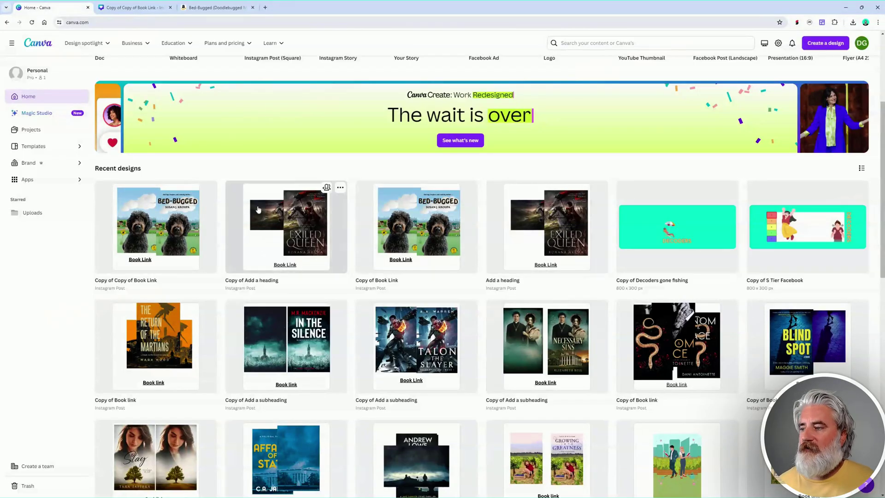
left_click(310, 225)
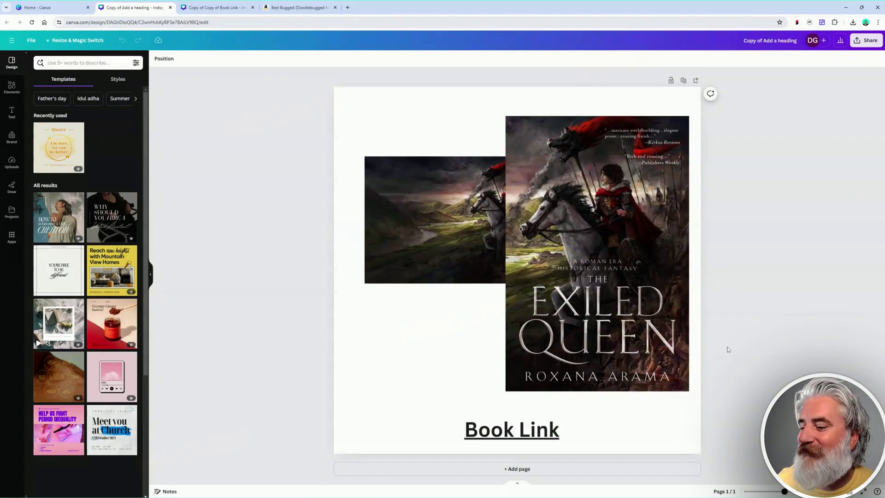
left_click(509, 437)
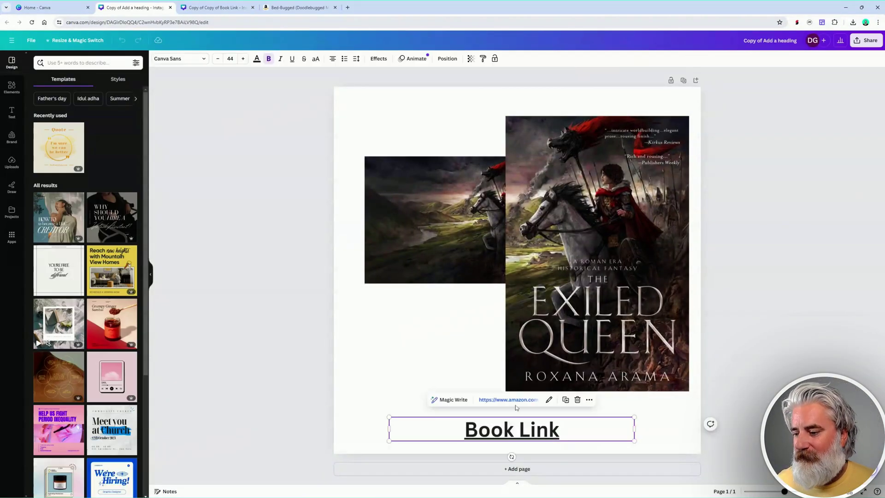
left_click(514, 401)
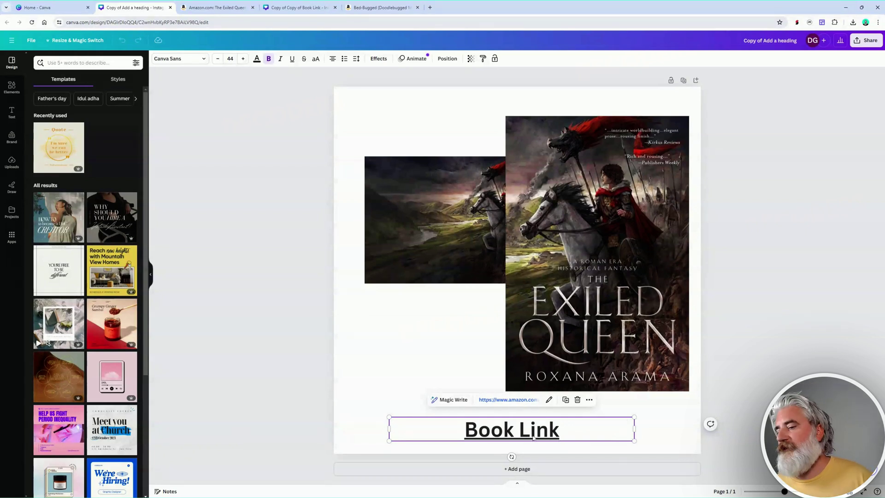
left_click_drag(534, 438, 217, 356)
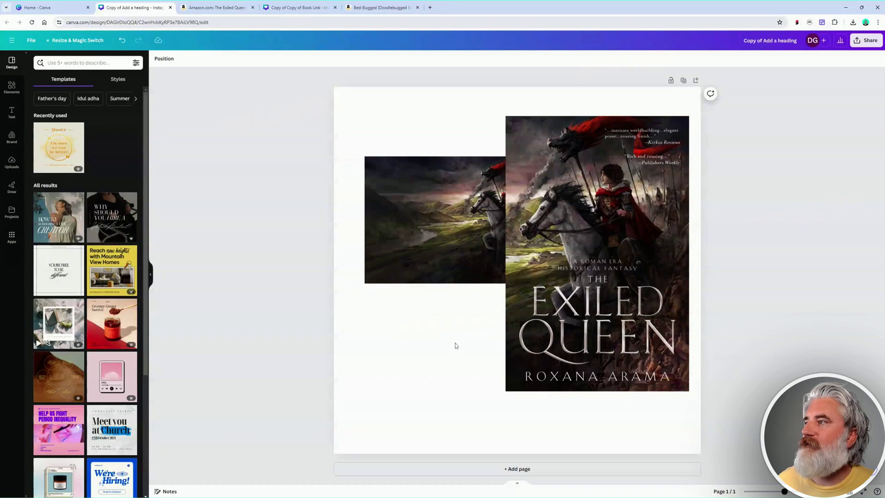
Compare the open Amazon product pages of The Exiled Queen and Bed-Bugged.
key("ctrl+Tab")
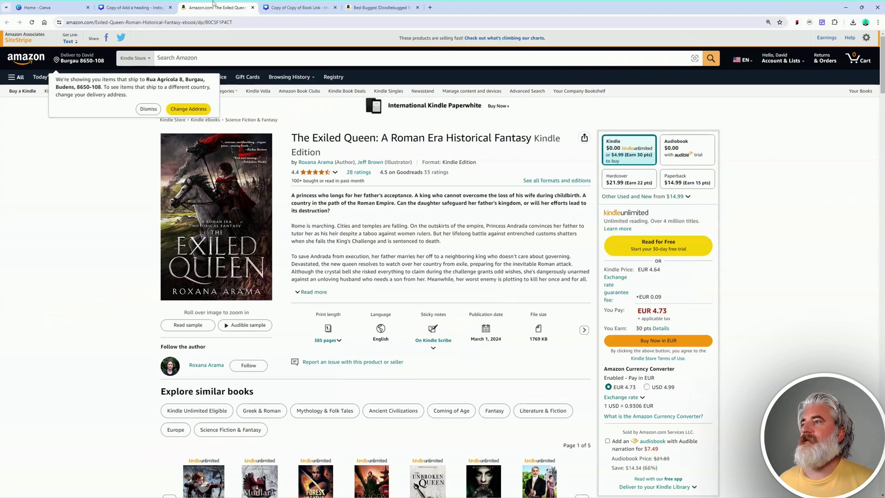
key("ctrl+Tab")
key("ctrl+Tab")
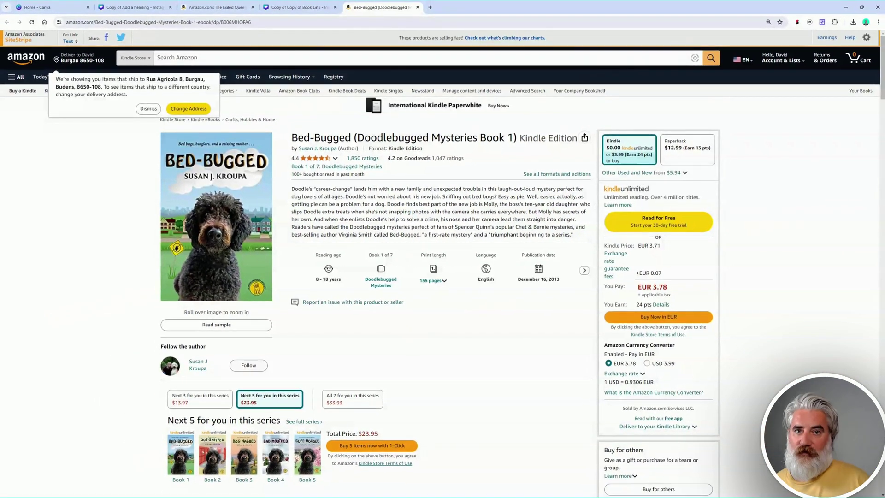
left_click(214, 7)
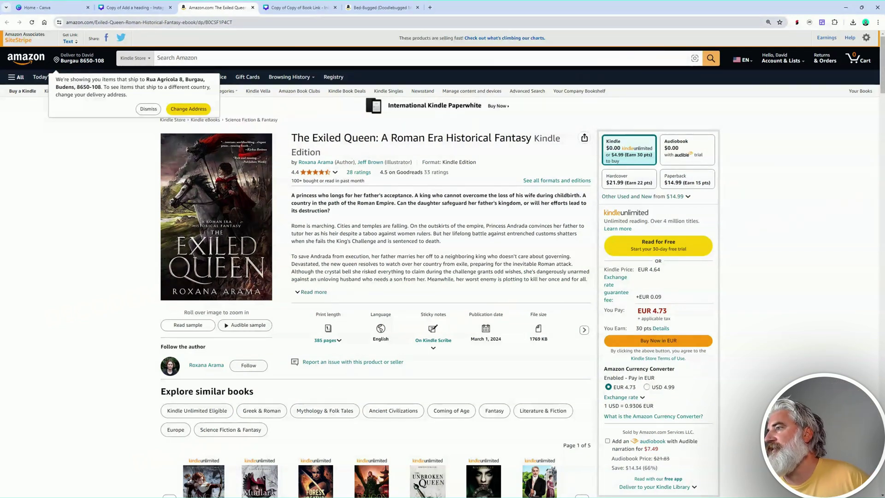
In the Exiled Queen design, shift the book cover partly past the page's right edge and uncover the full landscape illustration beside it.
left_click(131, 8)
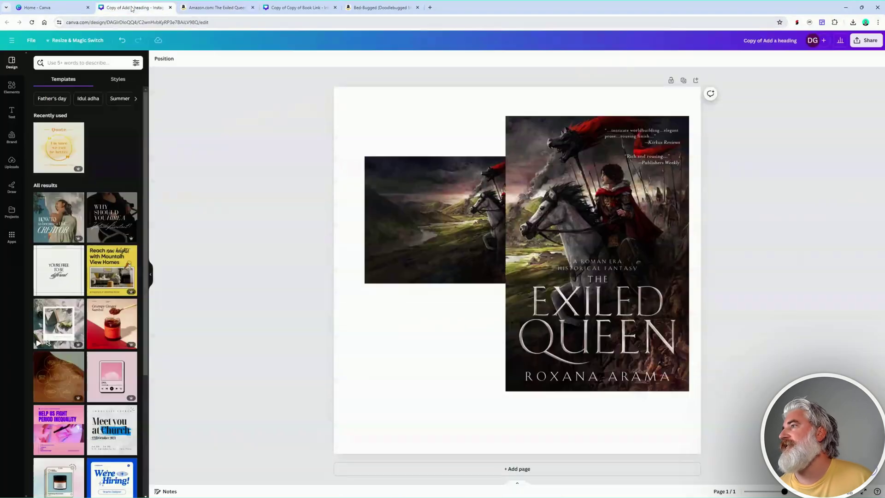
left_click(396, 196)
left_click_drag(366, 182, 349, 216)
left_click_drag(588, 155, 675, 158)
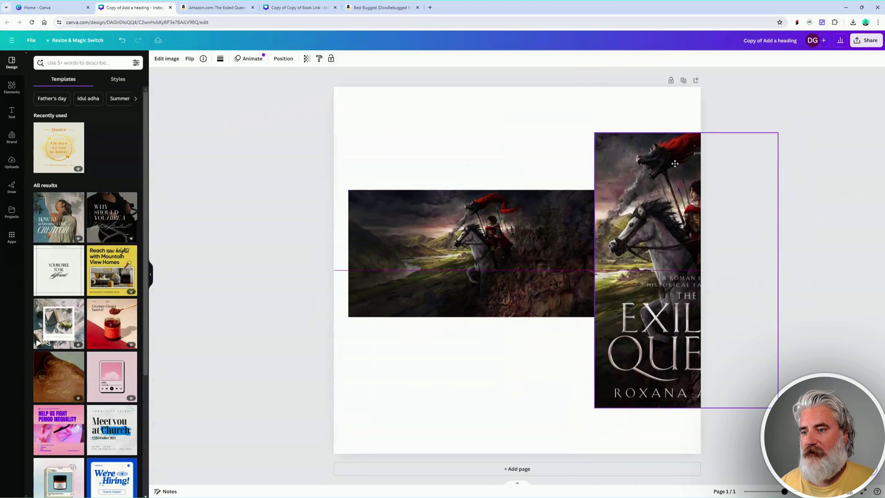
left_click_drag(532, 242, 517, 222)
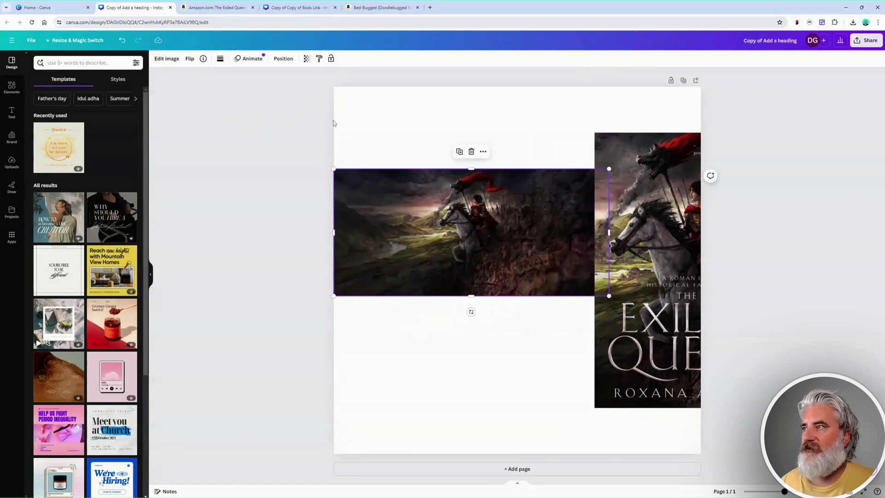
Check the Bed-Bugged and Exiled Queen Amazon pages again and return to the Exiled Queen design.
left_click(371, 8)
left_click(207, 4)
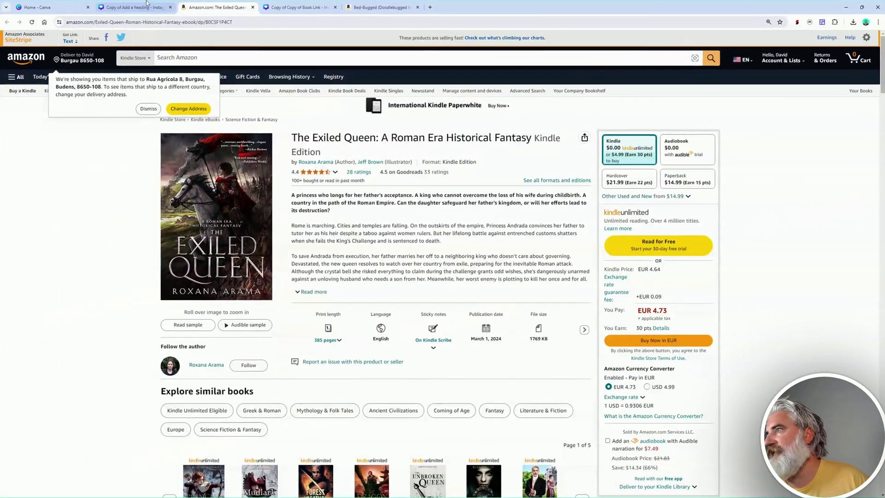
left_click(147, 3)
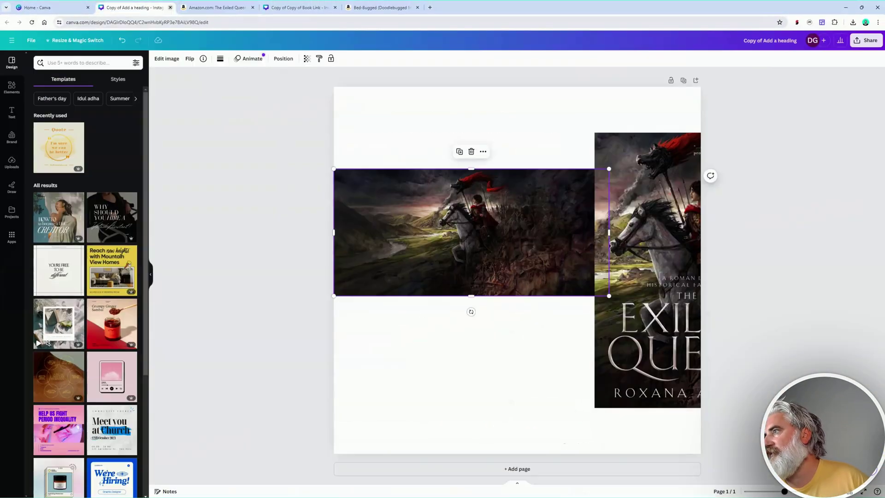
Nudge the landscape illustration around on the page, leaving its right end overlapping the Exiled Queen cover.
mouse_move(521, 273)
left_mouse_down()
mouse_move(539, 294)
mouse_move(517, 229)
mouse_move(504, 271)
mouse_move(514, 268)
left_mouse_up()
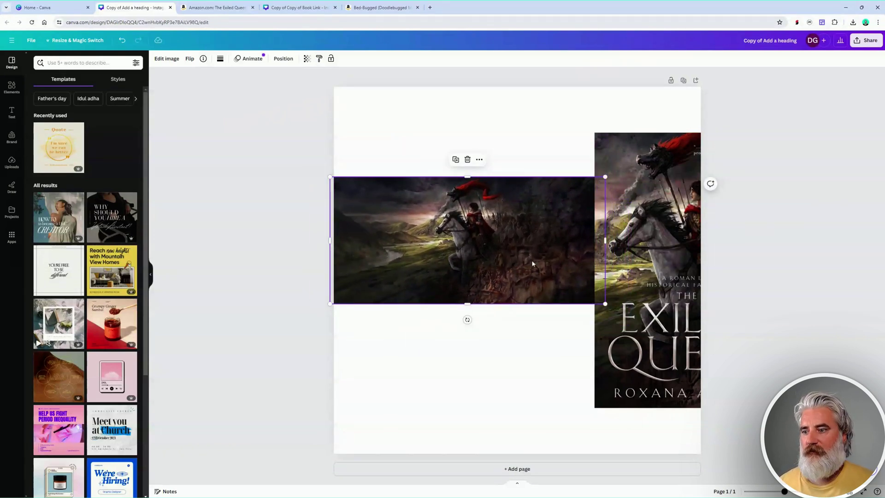
mouse_move(524, 268)
left_mouse_down()
mouse_move(553, 271)
mouse_move(535, 257)
mouse_move(542, 275)
mouse_move(539, 240)
mouse_move(520, 263)
mouse_move(526, 259)
left_mouse_up()
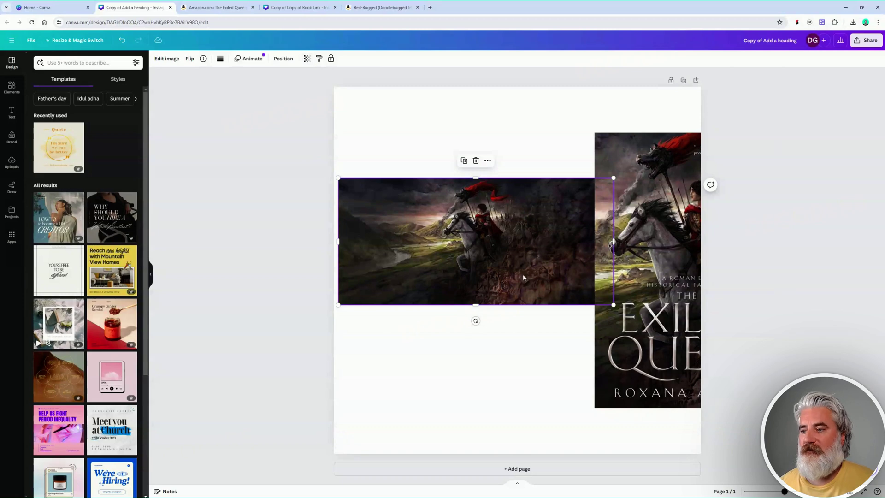
mouse_move(524, 277)
left_mouse_down()
mouse_move(531, 258)
mouse_move(526, 275)
left_mouse_up()
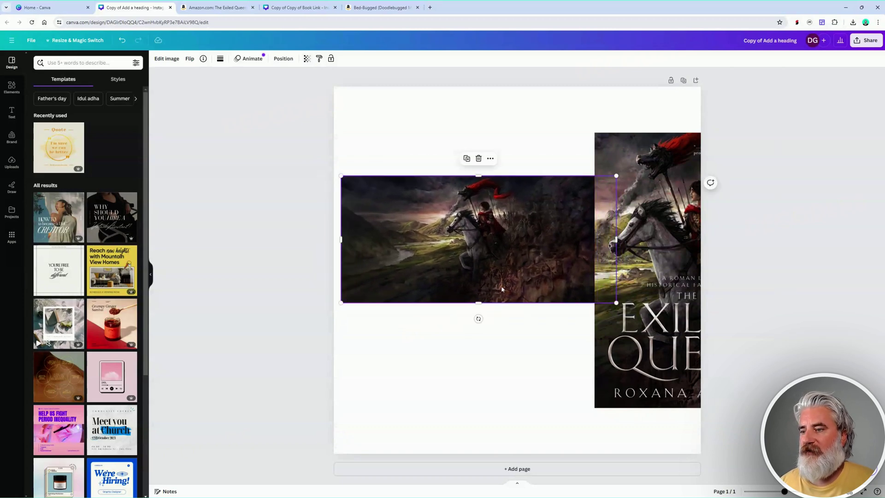
In the Bed-Bugged design, move the title-free dog illustration down so it sits almost level with the book cover.
left_click(280, 7)
left_click_drag(448, 227, 438, 264)
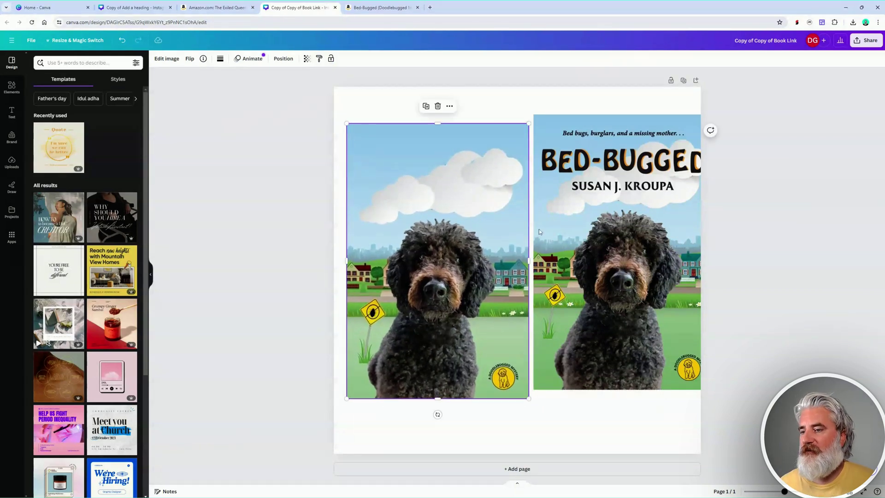
mouse_move(460, 271)
left_mouse_down()
mouse_move(475, 269)
mouse_move(460, 265)
left_mouse_up()
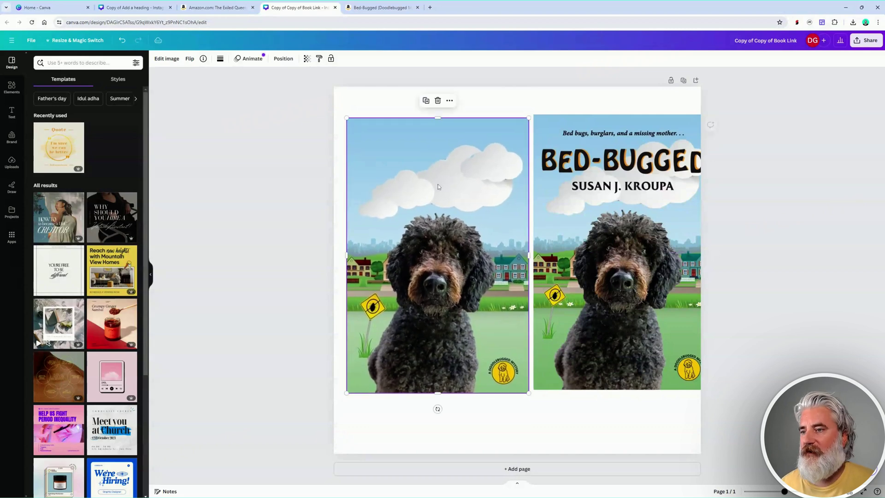
In the Exiled Queen design, reposition the illustration and move the cover fully onto the page, against its right edge and overlapping the illustration.
left_click(113, 6)
left_click_drag(542, 239, 515, 264)
left_click_drag(613, 332, 536, 325)
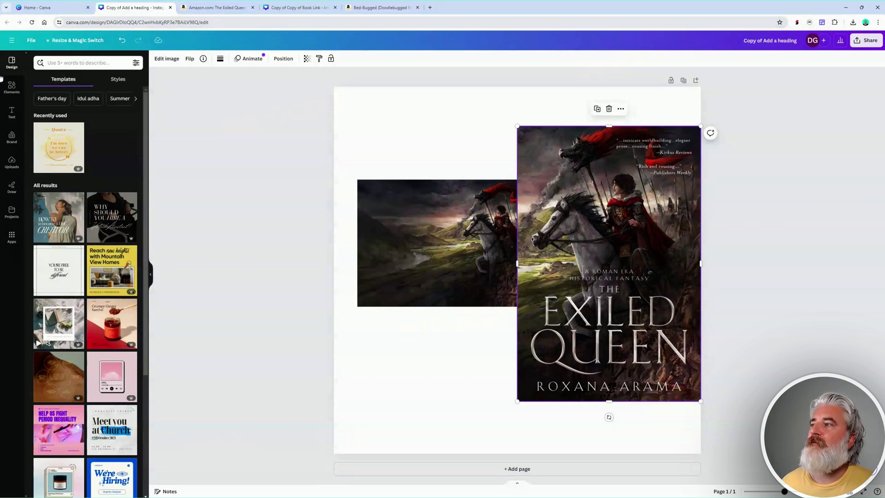
Create a new blank design in the Facebook Ad format from the home page.
left_click(37, 7)
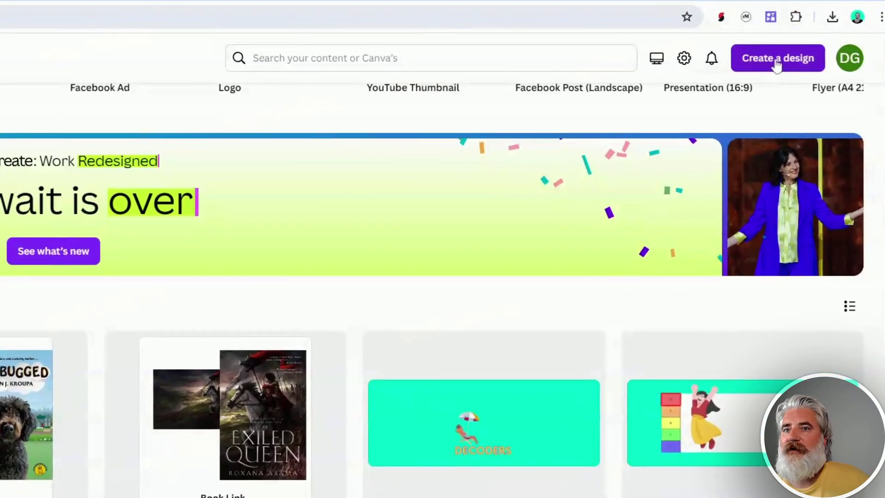
left_click(825, 45)
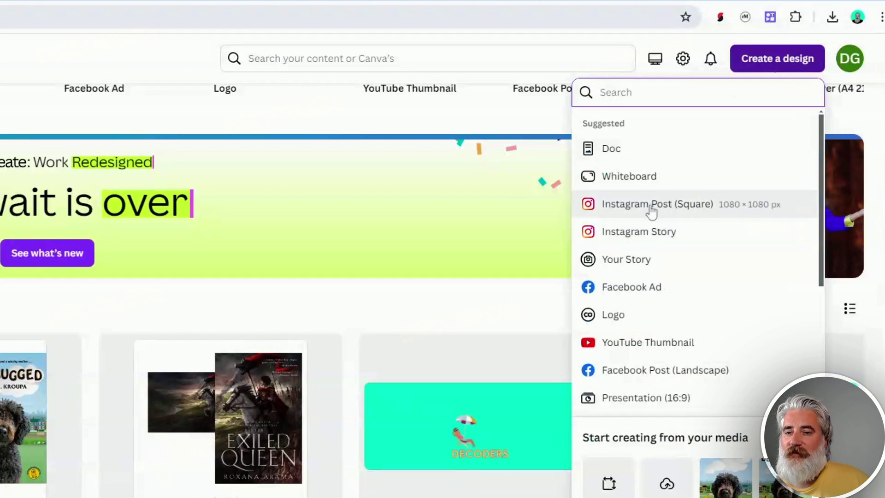
left_click(625, 291)
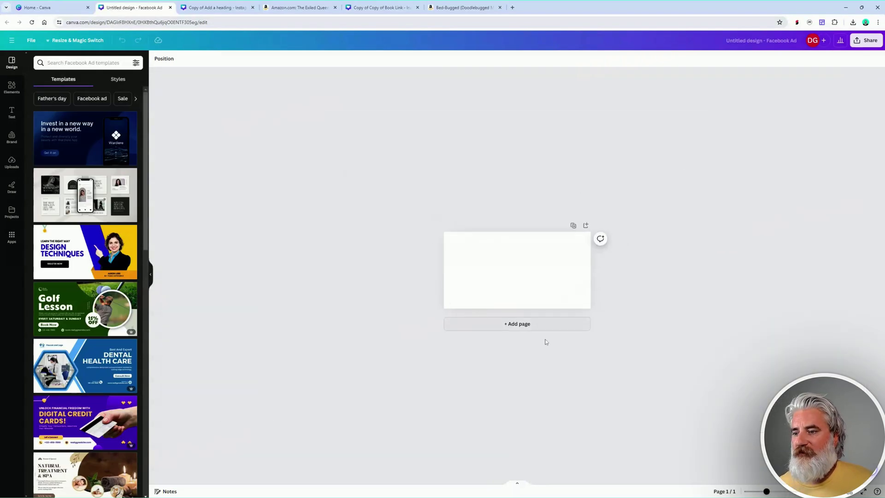
scroll(479, 244, "up", 2)
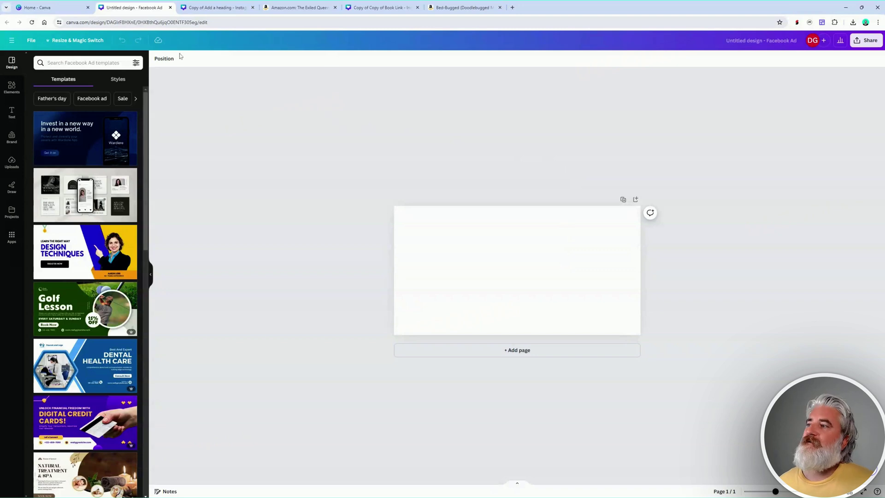
Compare the blank Facebook Ad page with the square Exiled Queen layout and close the blank design.
left_click(203, 9)
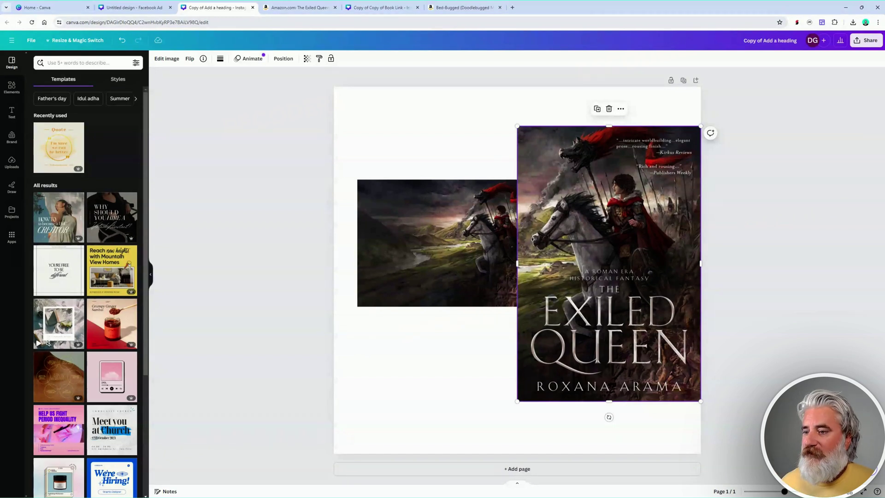
left_click(160, 6)
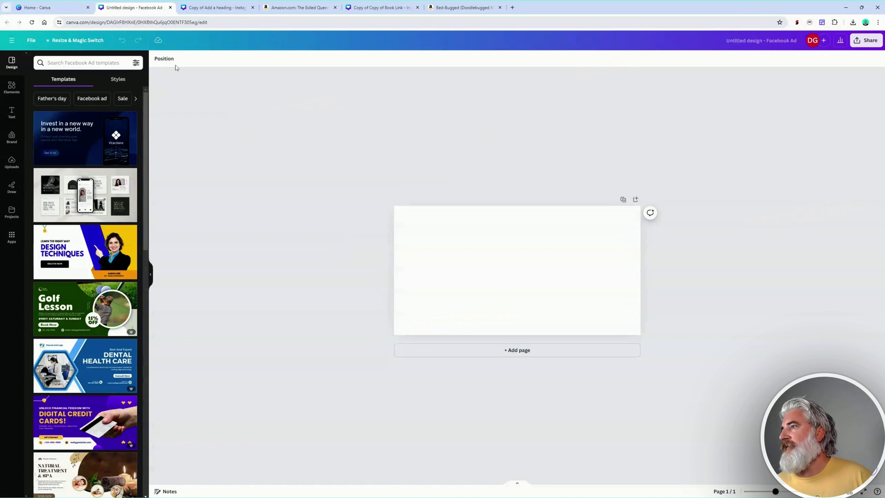
left_click(170, 7)
Return to the Bed-Bugged design, shift its cover further right and its illustration slightly up, and reopen the Exiled Queen design.
left_click(20, 4)
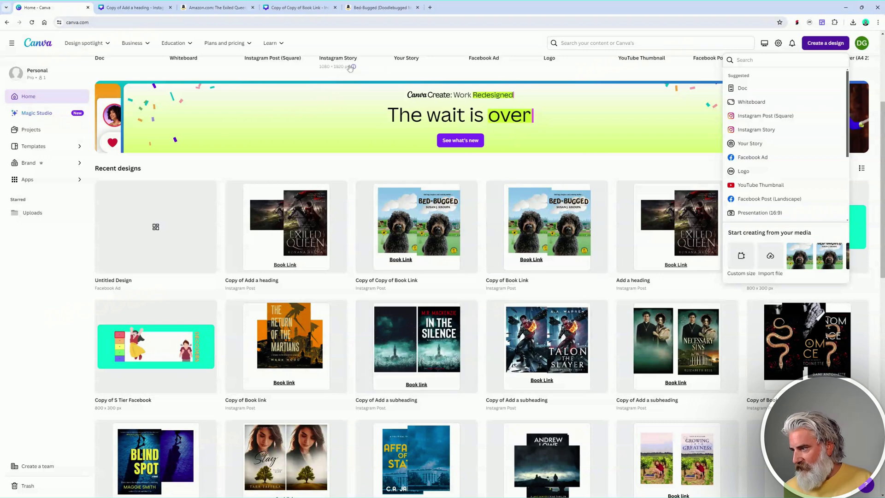
key("ctrl+Tab")
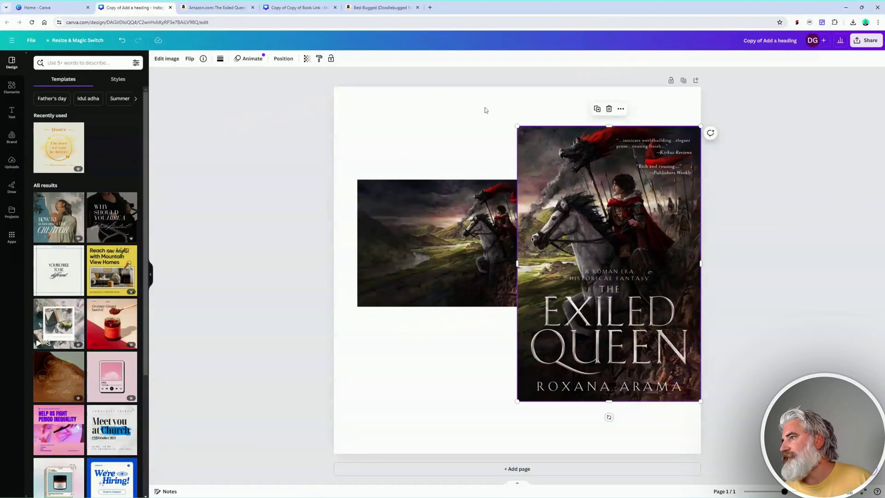
key("ctrl+Tab")
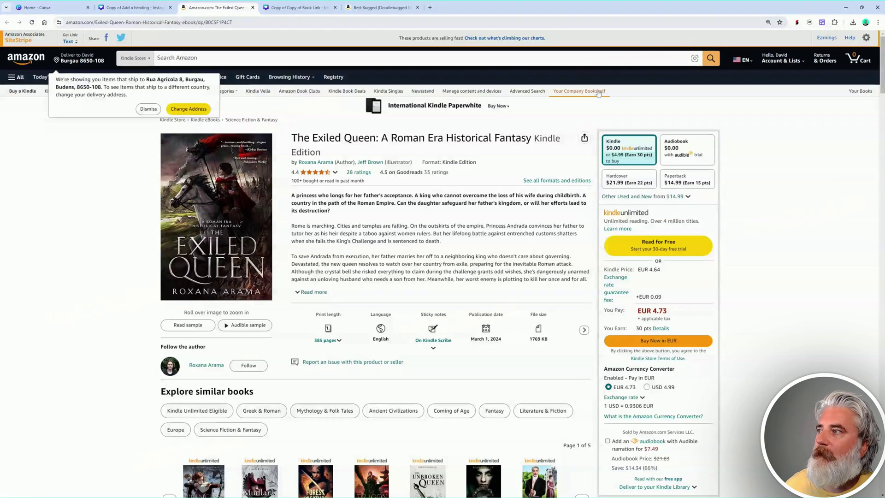
key("ctrl+Tab")
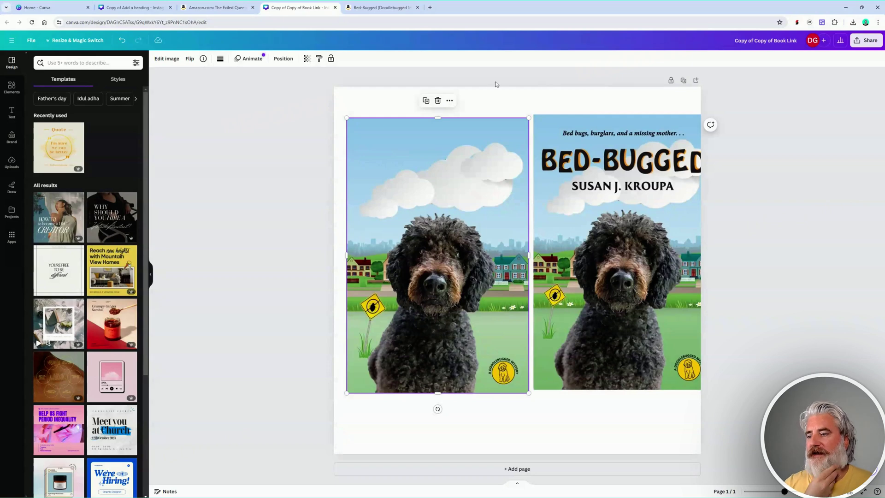
left_click_drag(626, 258, 711, 256)
left_click_drag(504, 295, 511, 264)
left_click(133, 5)
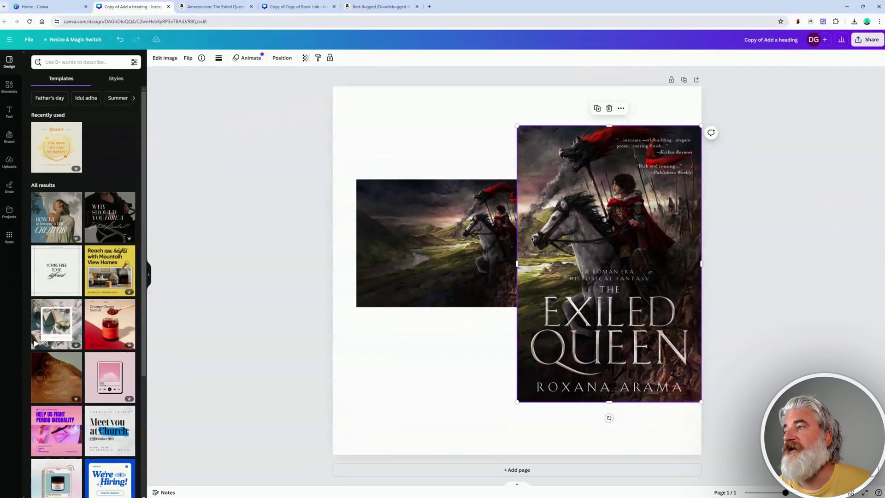
In the Bed-Bugged design, enlarge the illustration to the page's full width and align its lower edge with the page's.
left_click(300, 8)
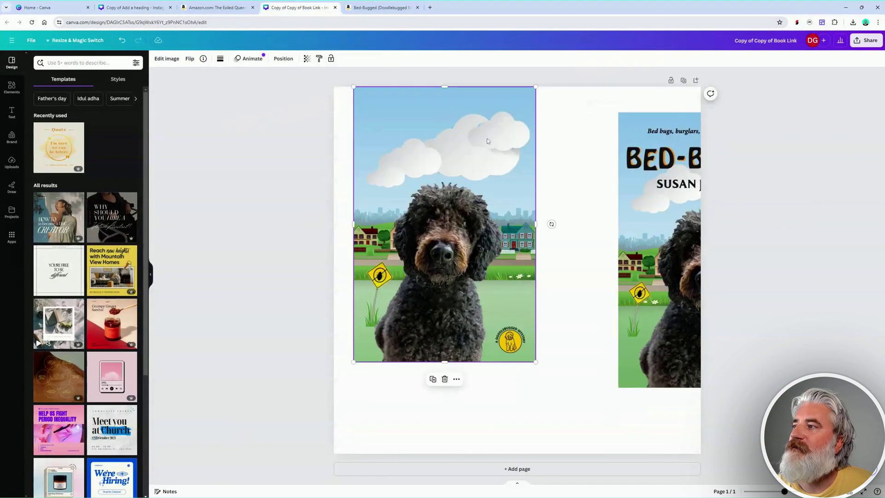
left_click_drag(484, 253, 576, 267)
scroll(545, 240, "down", 3)
left_click_drag(544, 241, 562, 199)
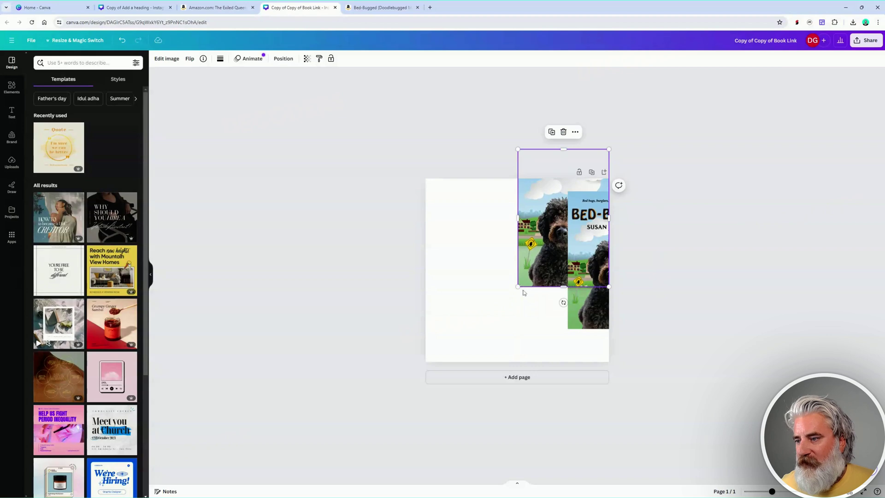
left_click_drag(517, 286, 425, 426)
left_click_drag(509, 312, 516, 257)
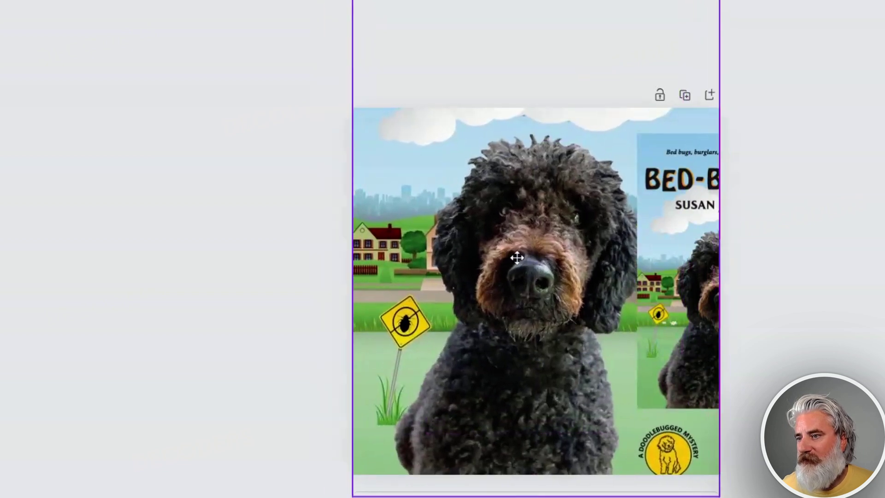
left_click_drag(517, 300, 518, 260)
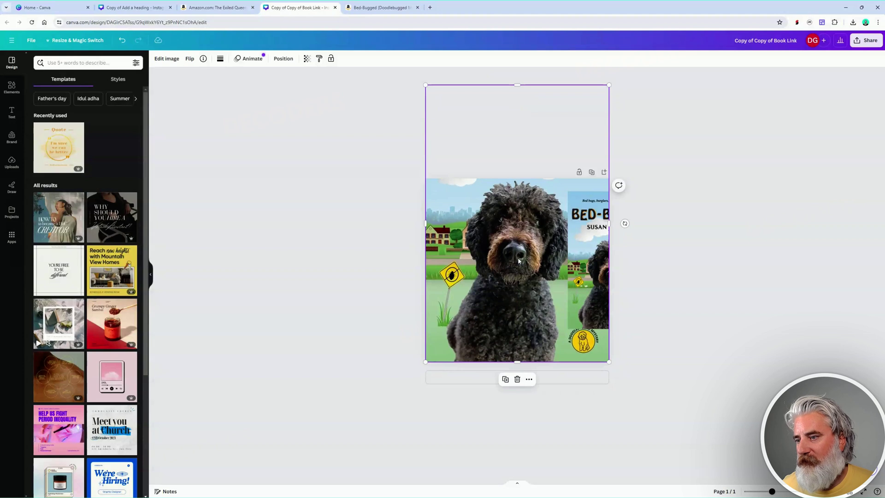
Bring the Bed-Bugged cover fully onto the page, shrink it, and place it in the page's upper-right corner.
mouse_move(587, 287)
left_mouse_down()
mouse_move(566, 291)
mouse_move(587, 285)
left_mouse_up()
left_click(595, 236)
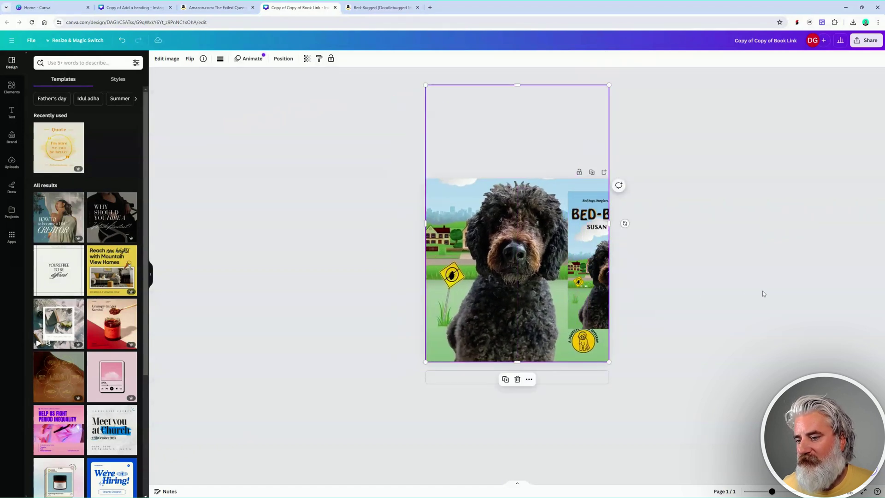
left_click_drag(598, 266, 487, 265)
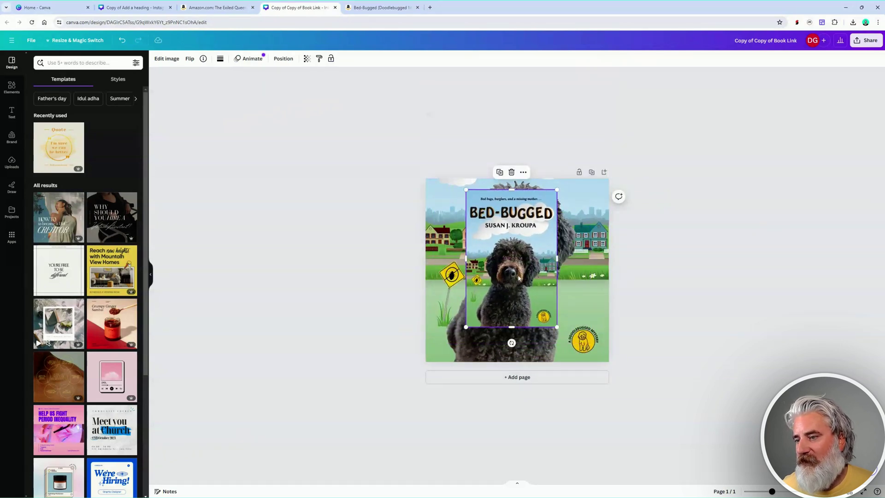
left_click_drag(518, 278, 547, 290)
left_click_drag(584, 202, 558, 235)
left_click_drag(536, 265, 578, 286)
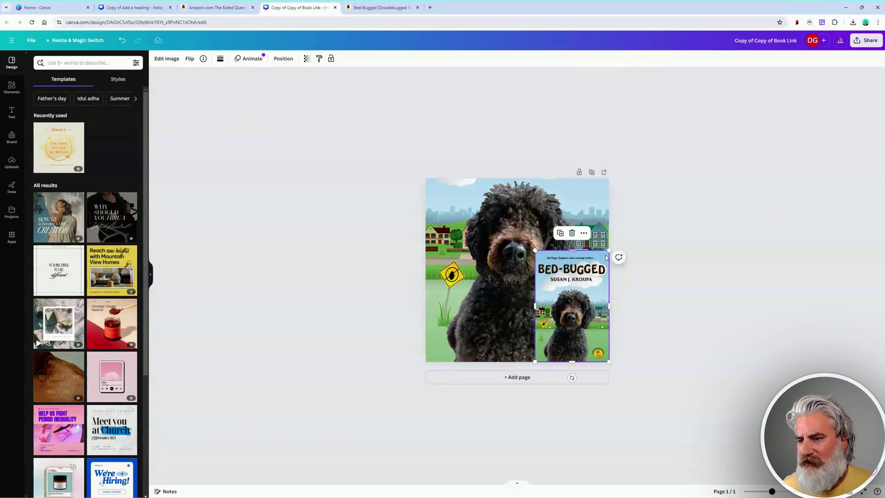
left_click_drag(609, 250, 598, 271)
left_click_drag(571, 303, 578, 215)
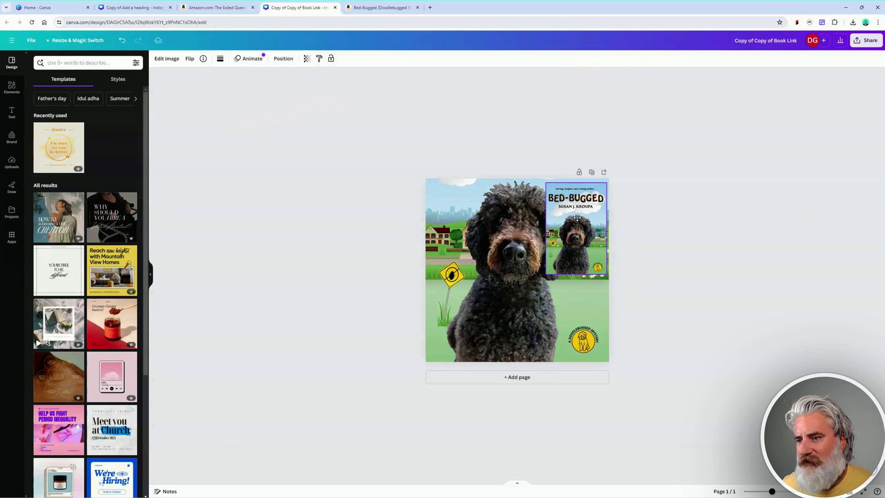
Lower the illustration to reveal more sky above the dog, and shrink the cover further in the page's upper-right corner.
left_click(521, 300)
left_click_drag(521, 300, 510, 322)
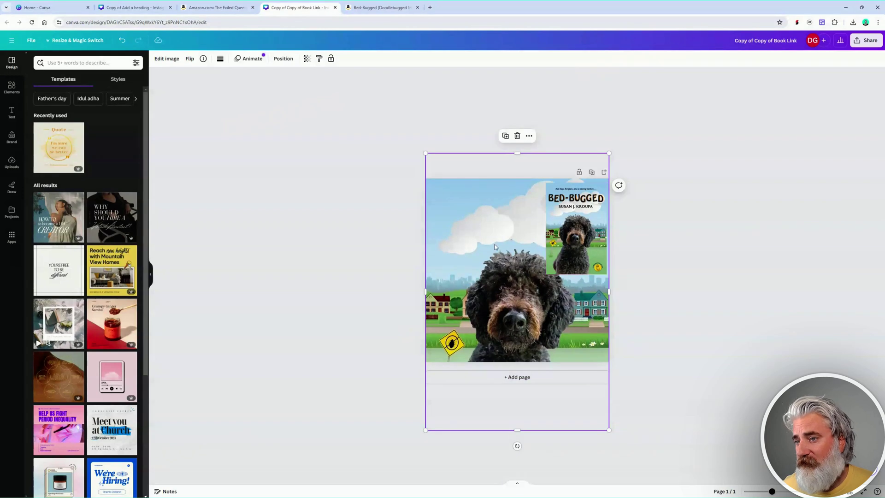
left_click_drag(591, 238, 478, 241)
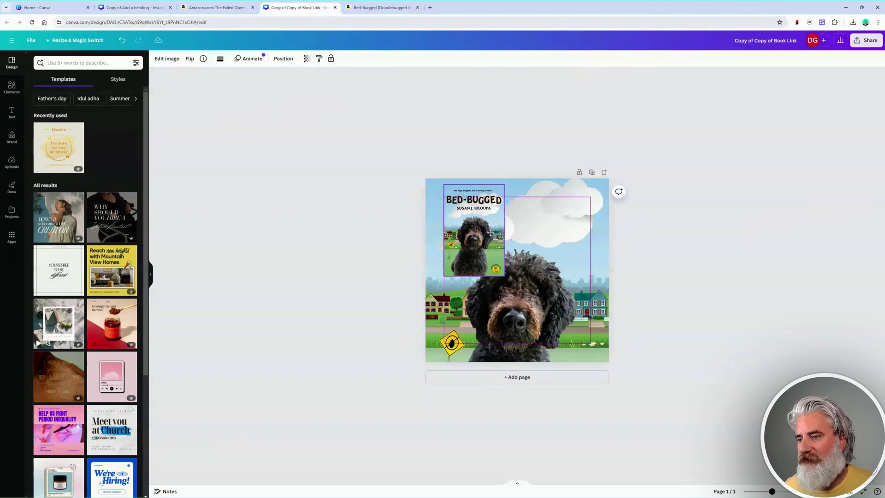
left_click_drag(459, 232, 572, 235)
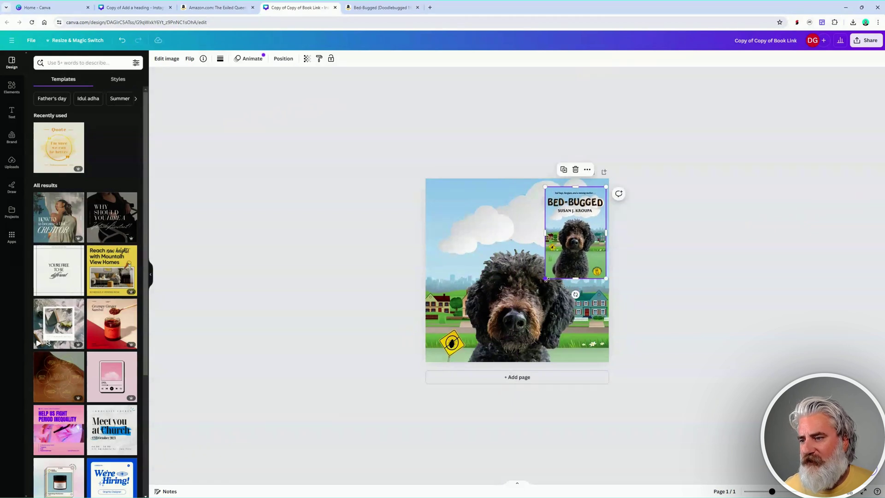
left_click_drag(546, 278, 582, 241)
left_click(497, 279)
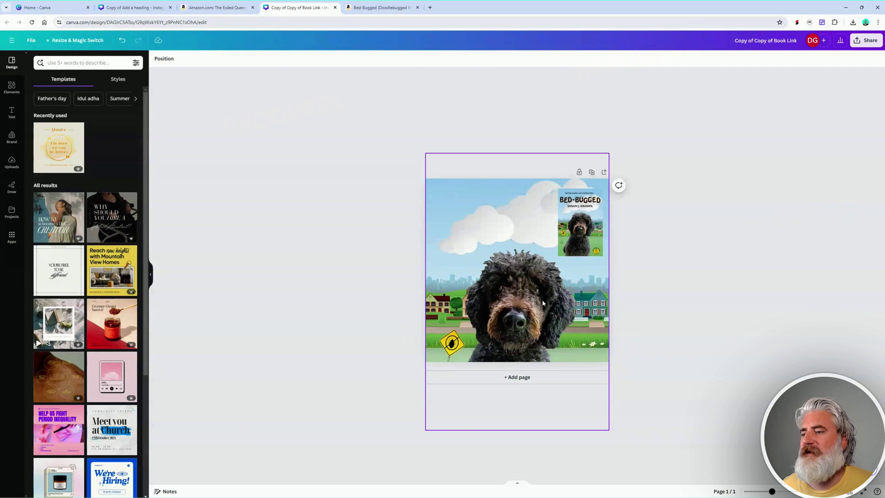
Raise the illustration until its lower edge meets the page's, and place the small cover in the page's lower-right corner.
left_click(534, 313)
left_click_drag(535, 313, 521, 239)
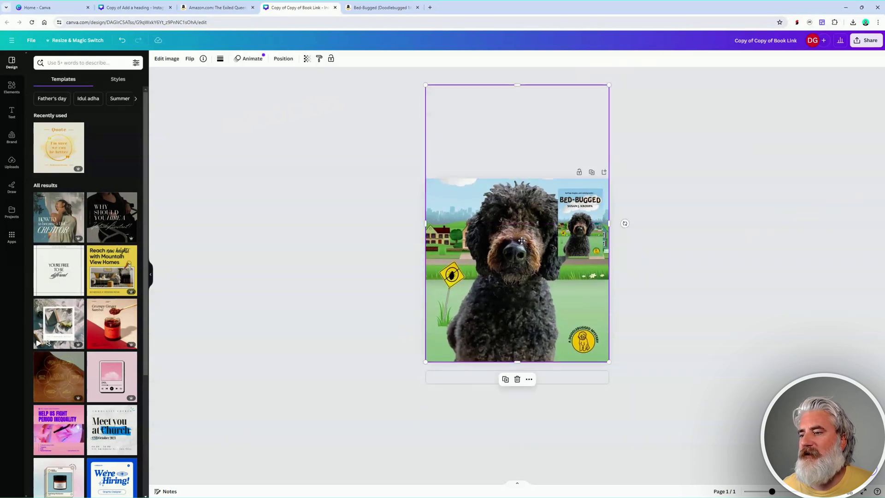
left_click_drag(582, 240, 584, 342)
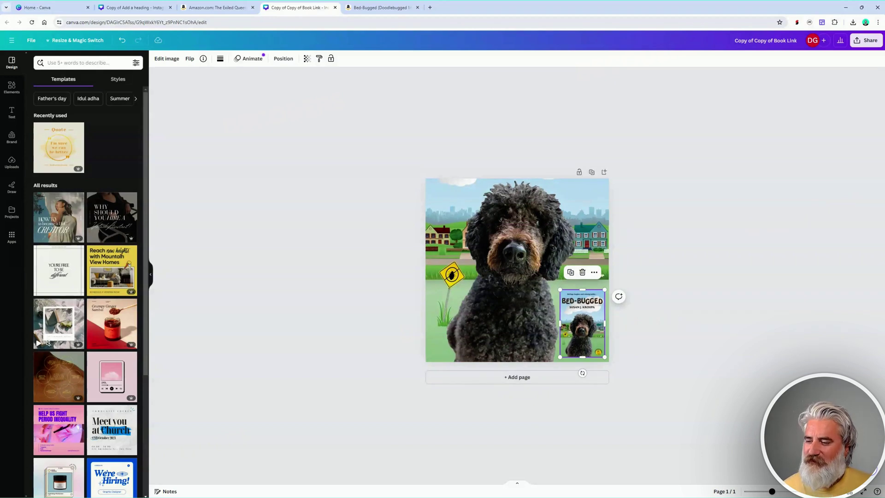
scroll(676, 313, "down", 1)
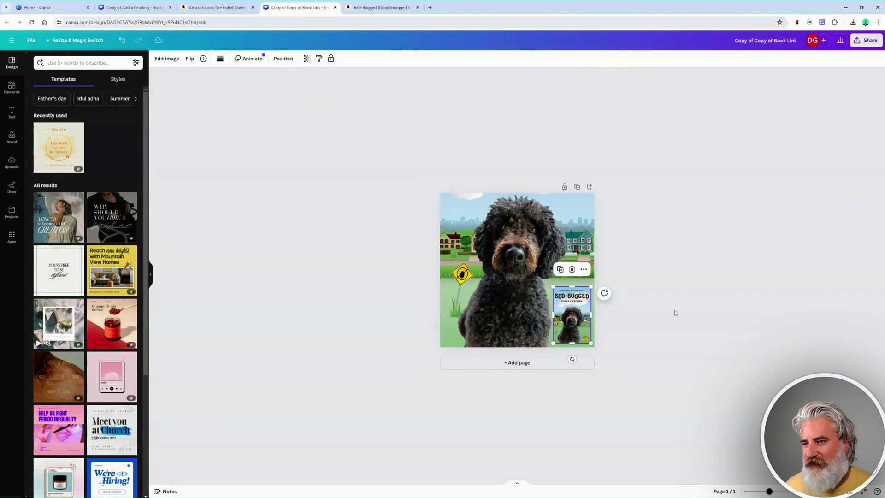
scroll(675, 312, "down", 2)
scroll(676, 313, "up", 2)
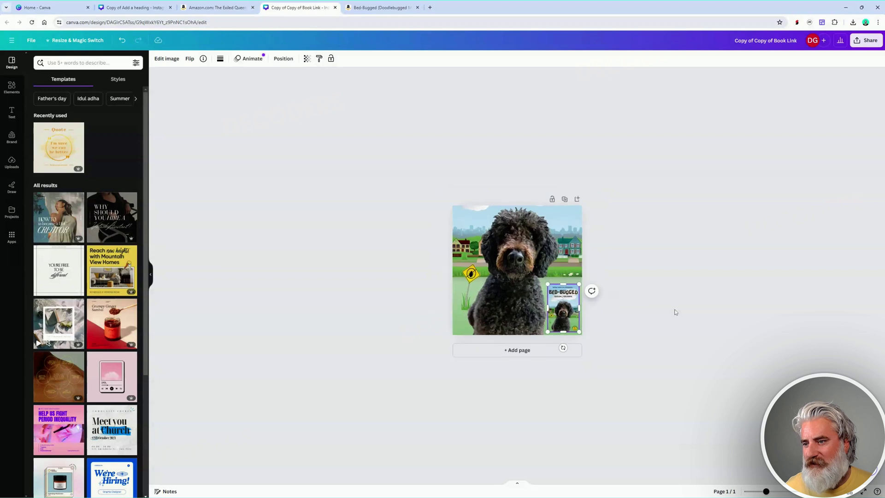
scroll(675, 312, "up", 1)
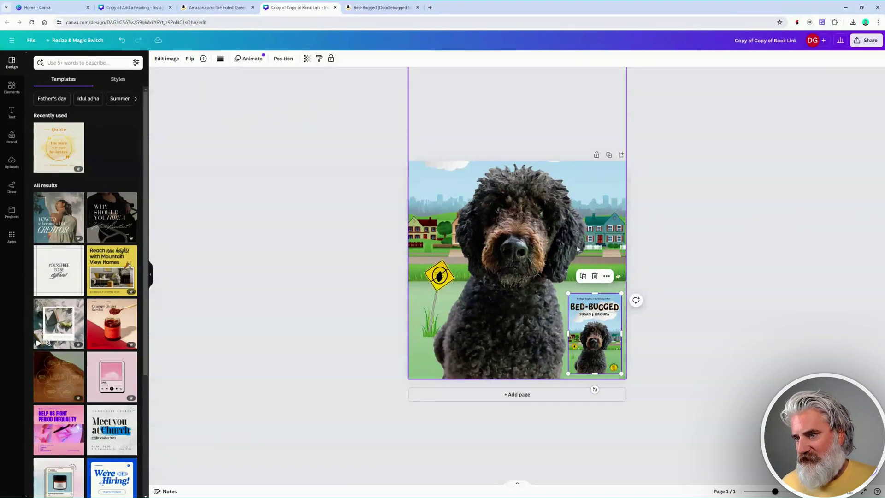
Enlarge the illustration past the page's left and lower edges with the dog left of centre, and enlarge the cover in the lower-right corner.
left_click(492, 265)
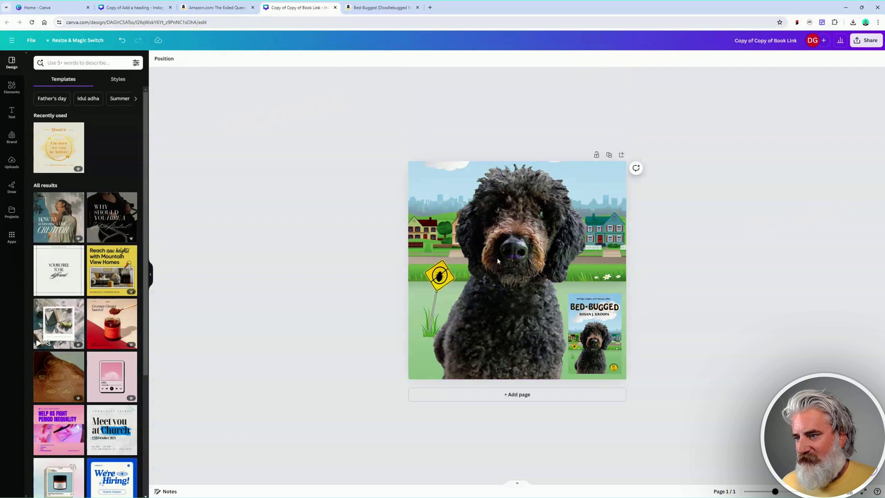
left_click_drag(522, 270, 476, 281)
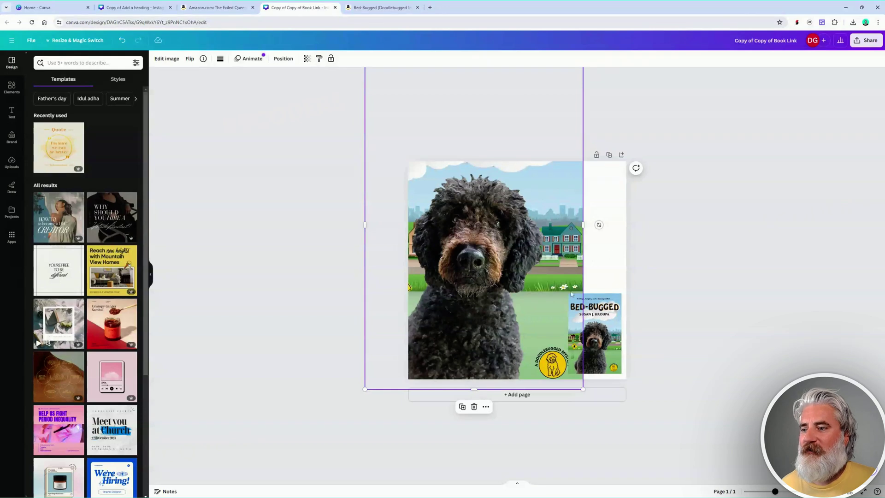
left_click_drag(544, 300, 588, 243)
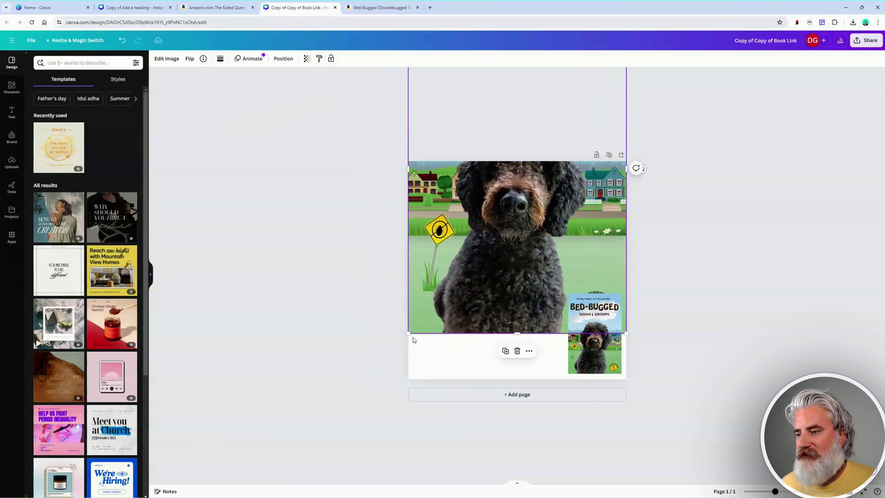
left_click_drag(409, 333, 321, 418)
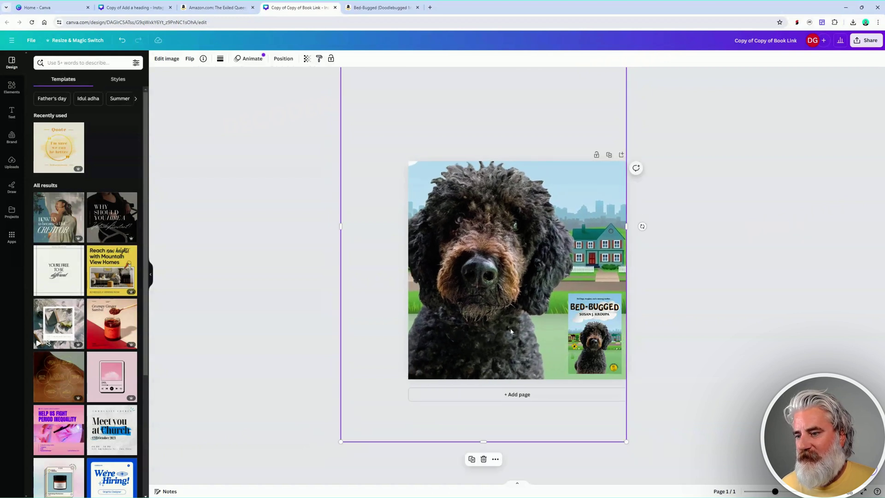
left_click(577, 303)
left_click_drag(568, 293, 546, 261)
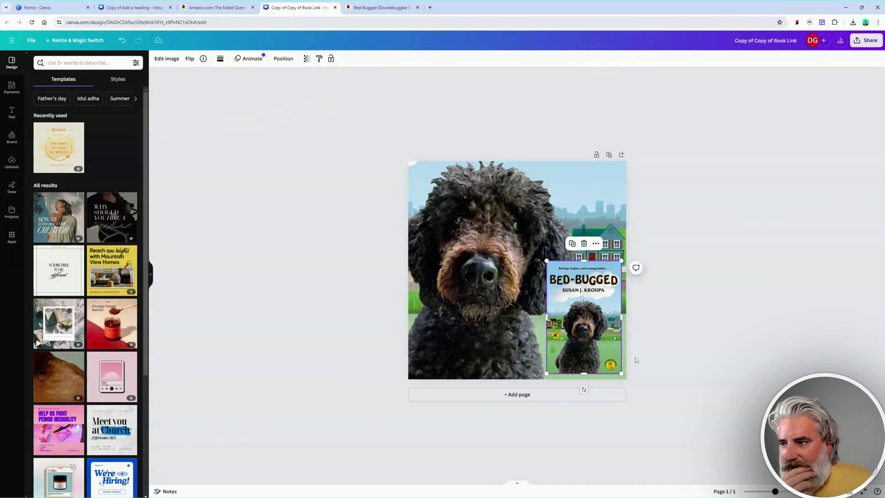
Shrink the illustration slightly and lower it to leave sky above the dog's head, keeping its right edge on the page's right edge.
left_click(502, 316)
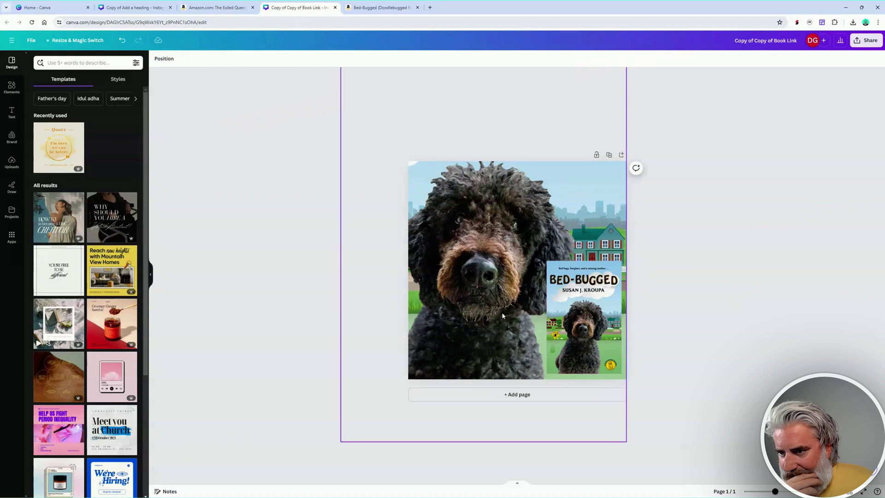
left_click(485, 280)
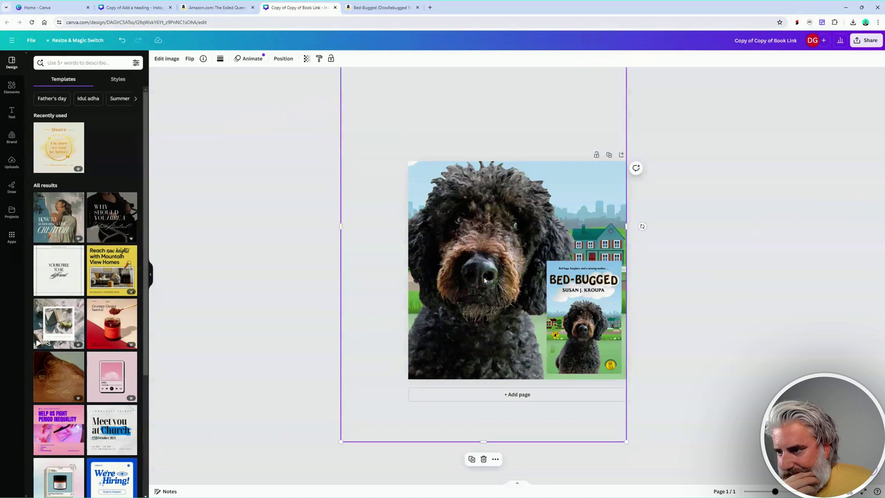
mouse_move(483, 263)
left_mouse_down()
mouse_move(504, 261)
mouse_move(494, 292)
mouse_move(493, 275)
left_mouse_up()
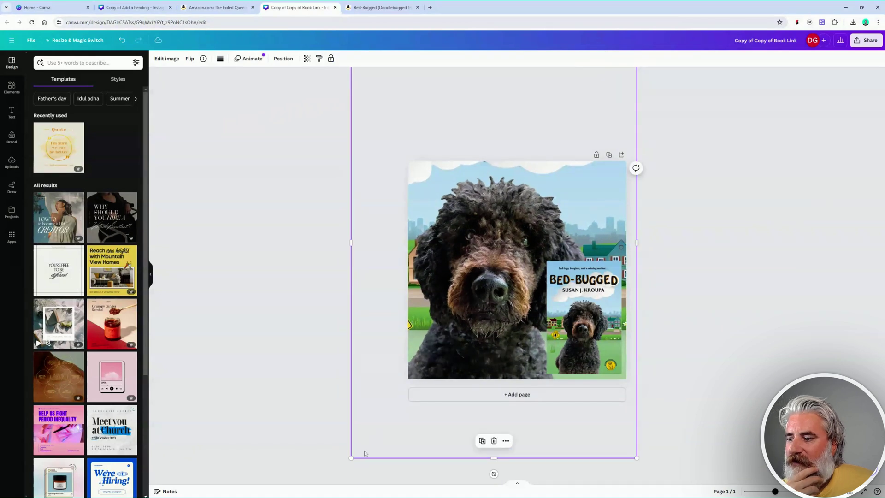
left_click_drag(351, 459, 362, 441)
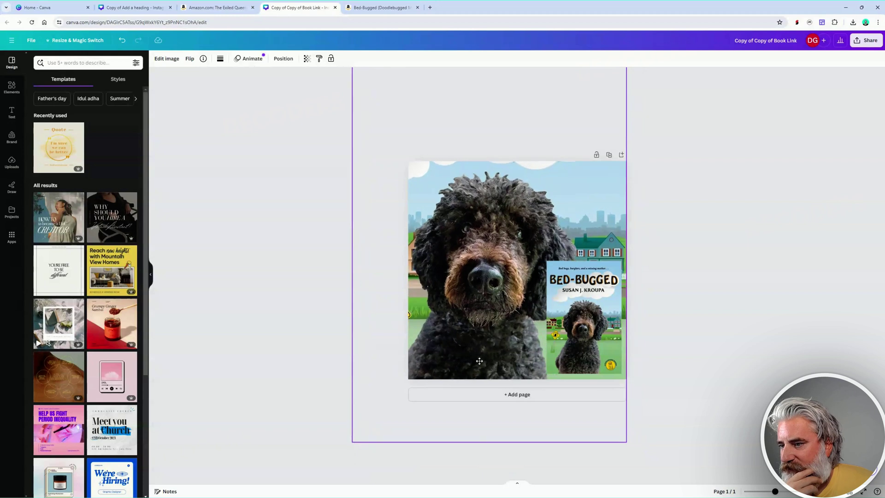
left_click_drag(477, 367, 476, 363)
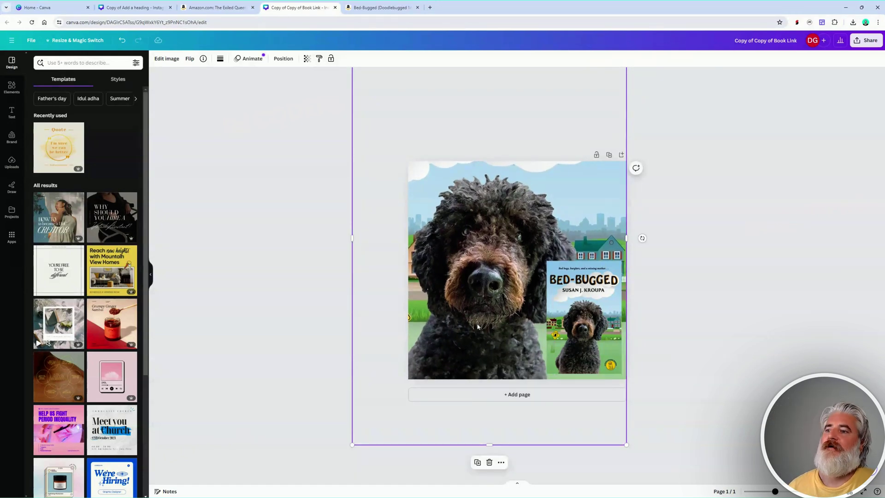
left_click(724, 308)
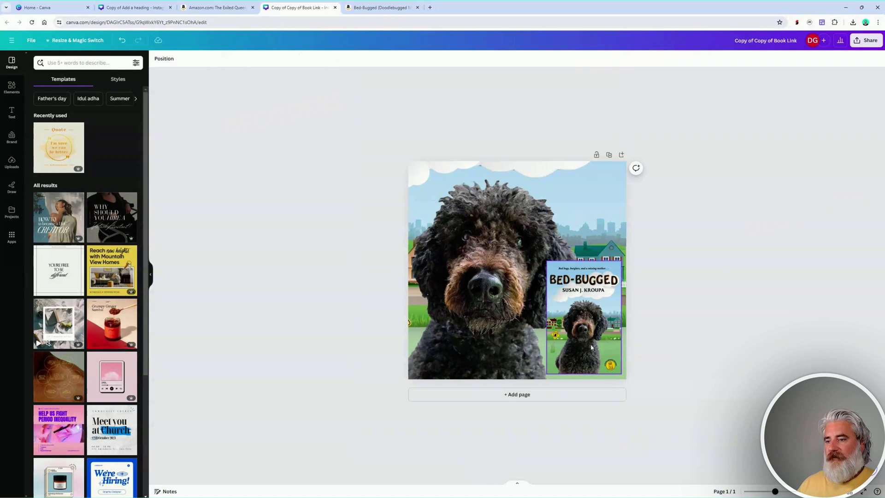
Nudge the cover closer to the page's right edge, enlarge it slightly, and raise it a little above the lower edge.
left_click_drag(589, 344, 592, 345)
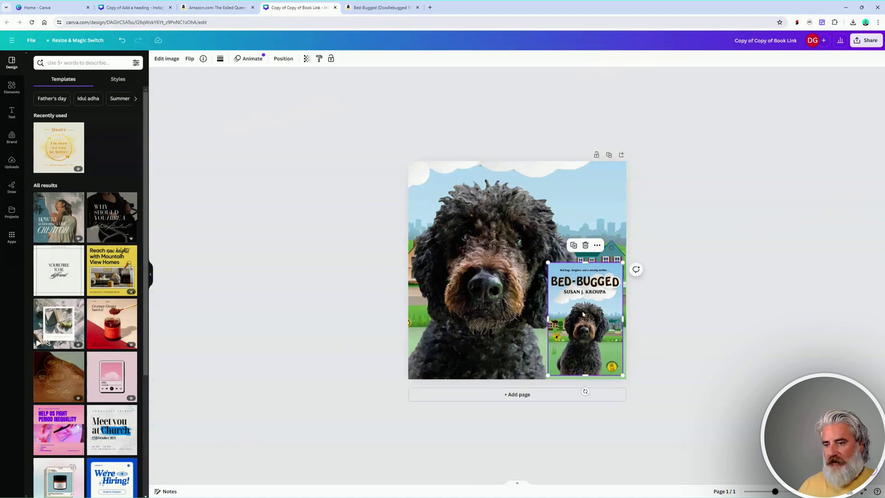
left_click_drag(549, 262, 560, 248)
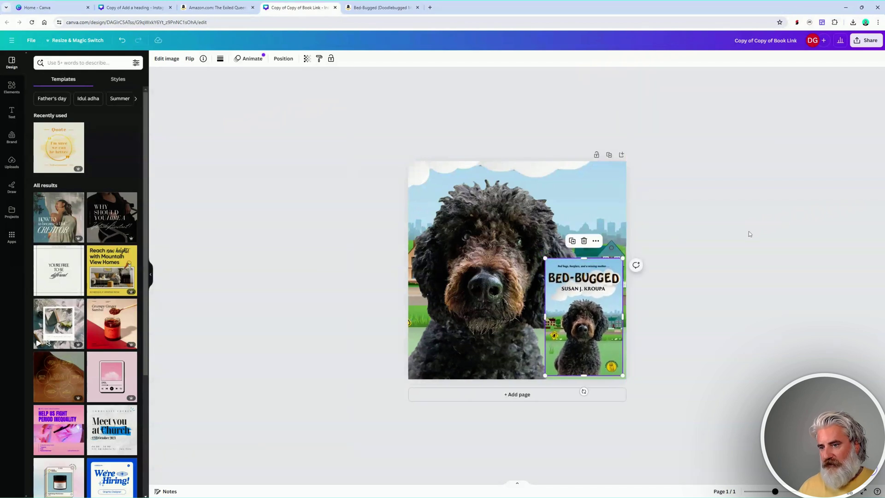
left_click_drag(582, 328, 582, 316)
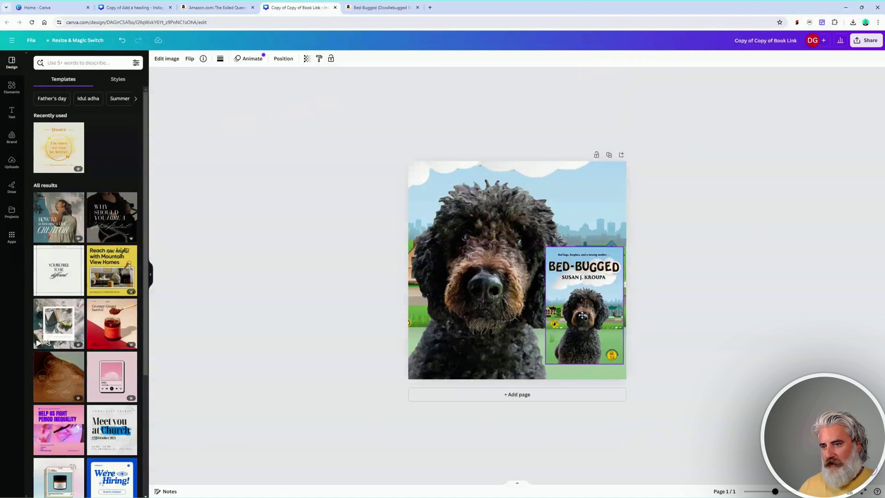
left_click(740, 285)
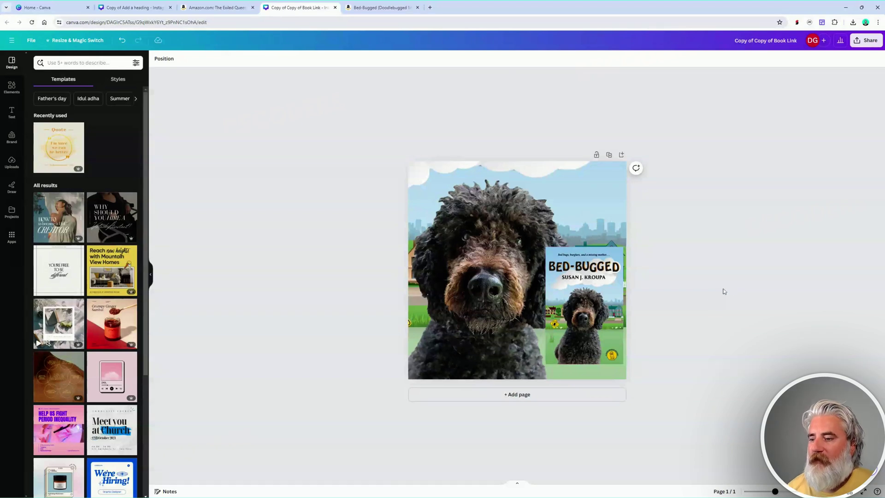
Move the cover to the page's lower-left corner and try shifting the illustration to the right behind it.
left_click_drag(607, 317, 473, 324)
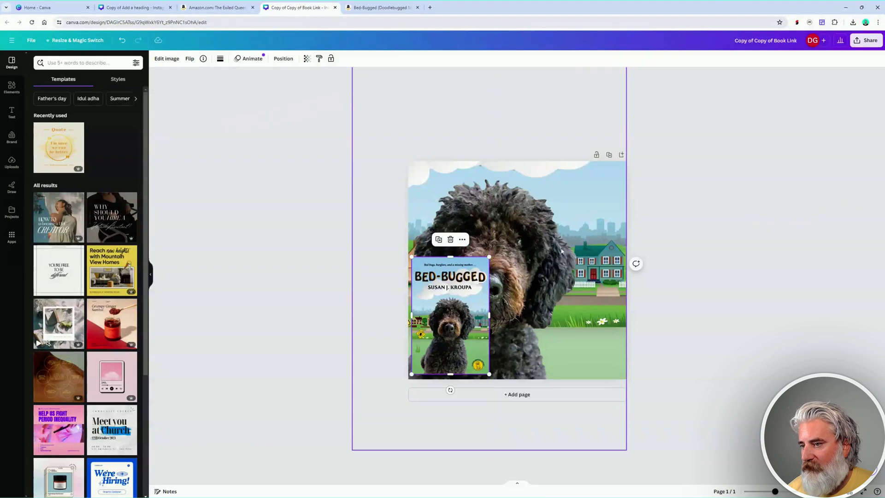
left_click(560, 249)
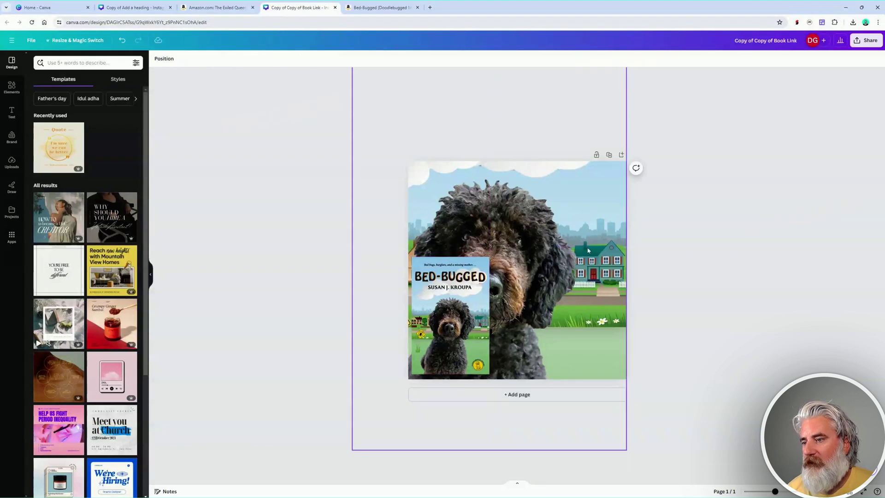
left_click(551, 252)
left_click_drag(528, 258, 584, 255)
key("shift+h")
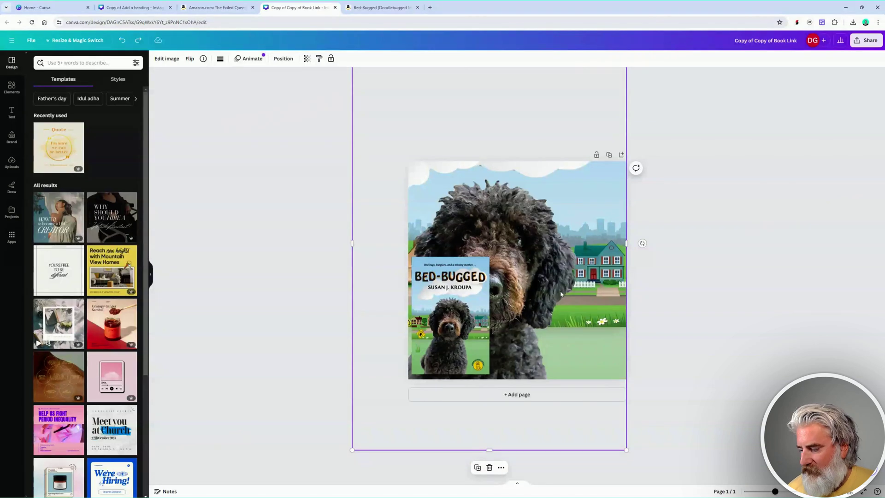
Undo the cover's move to the page's lower-left corner, and enlarge the cover slightly in the lower-right corner.
key("ctrl+z")
left_click_drag(581, 305, 579, 308)
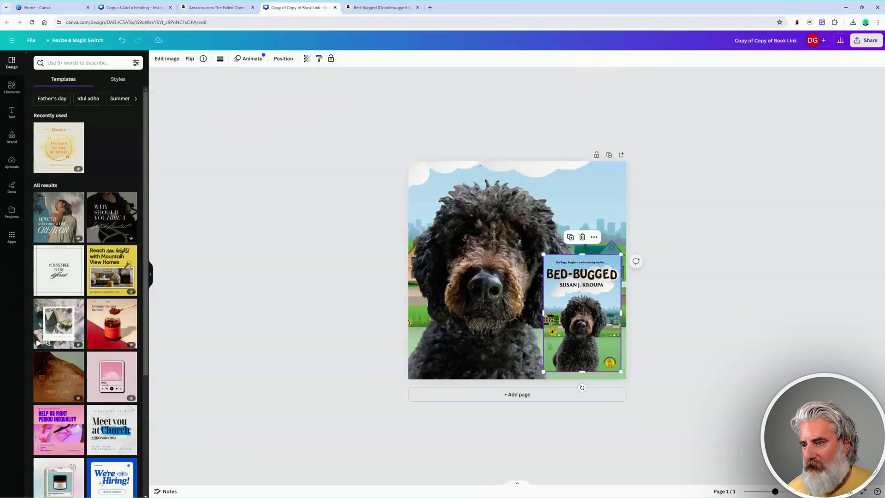
left_click(479, 305)
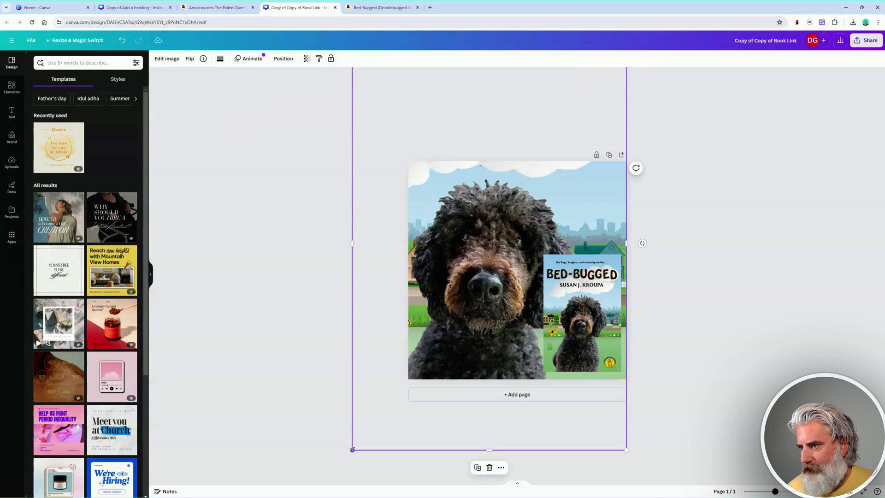
mouse_move(352, 449)
left_mouse_down()
mouse_move(360, 439)
mouse_move(353, 449)
left_mouse_up()
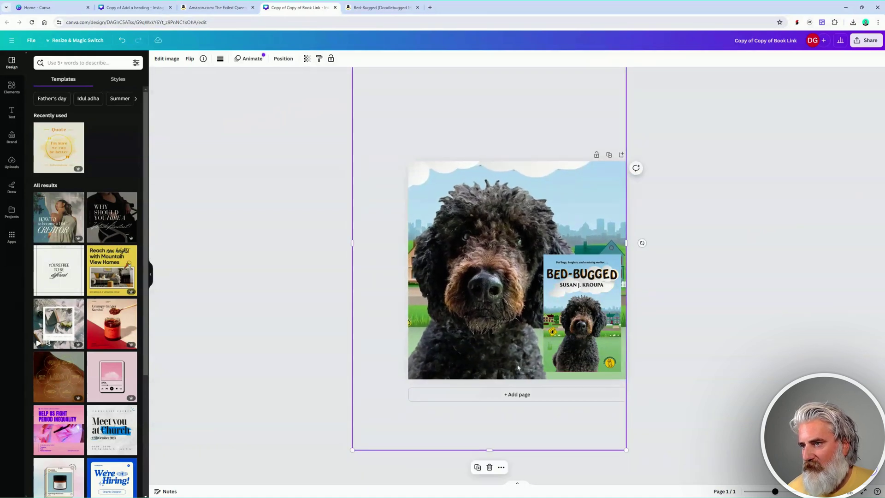
left_click(599, 276)
left_click_drag(609, 271, 622, 253)
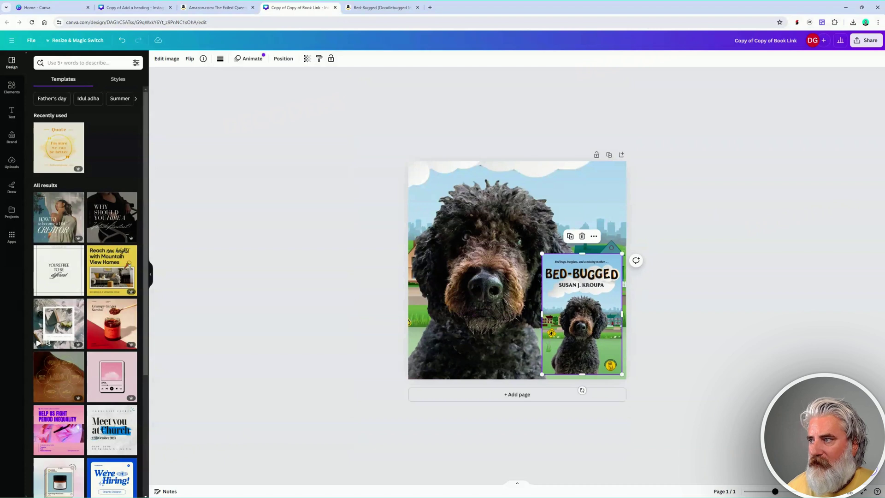
Enlarge the illustration to about 1,410 by 2,128, and nudge the cover closer to the page's lower-right corner.
left_click(629, 320)
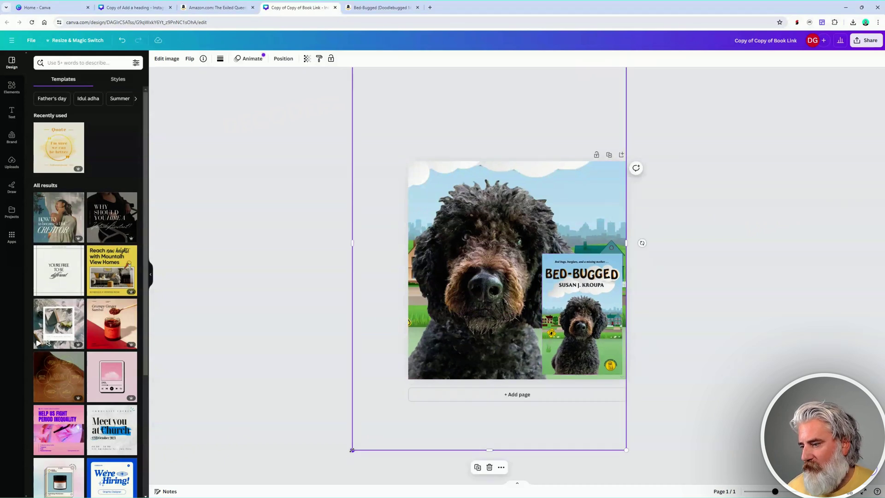
left_click_drag(352, 450, 341, 466)
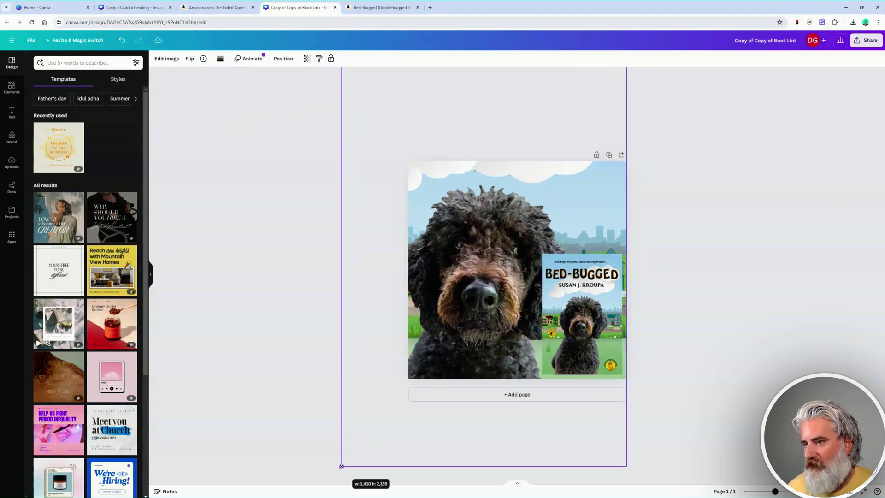
left_click(597, 348)
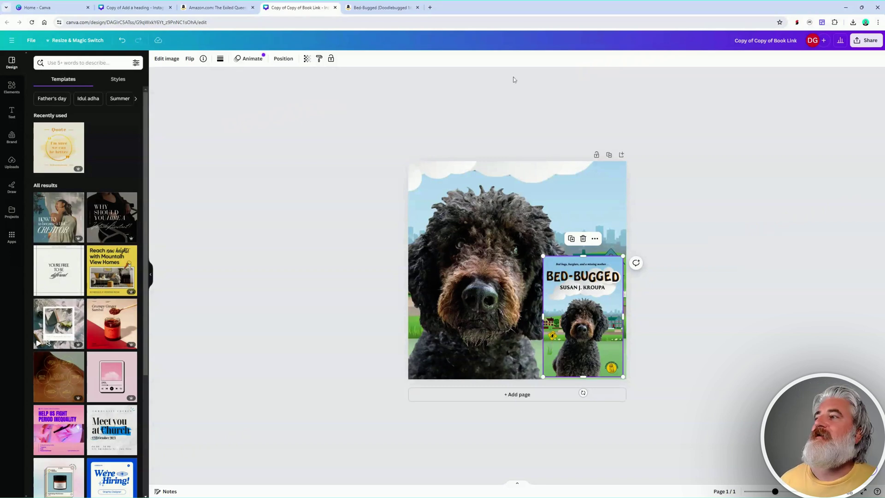
Check the Bed-Bugged Amazon product page for the book's US dollar price.
key("ctrl+Tab")
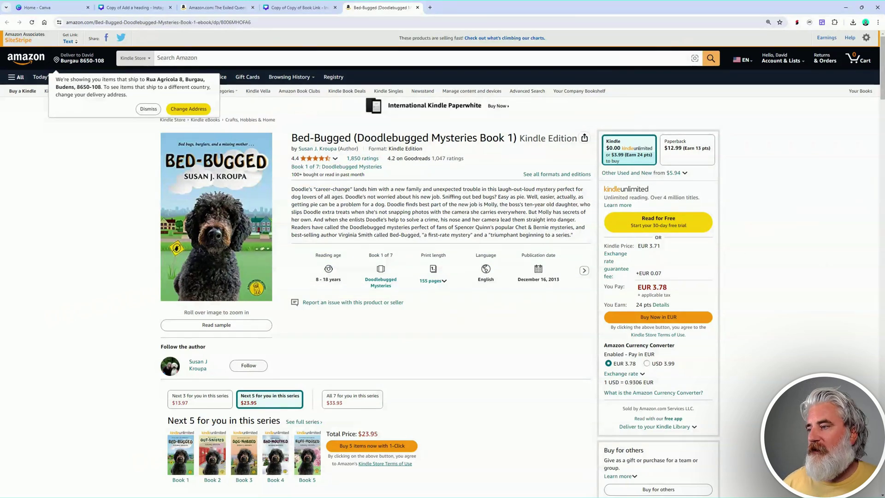
left_click(300, 8)
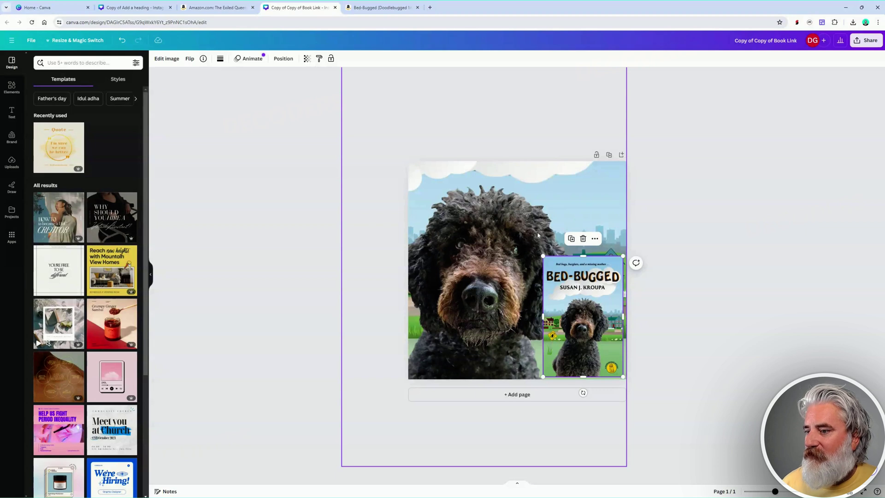
left_click(535, 234)
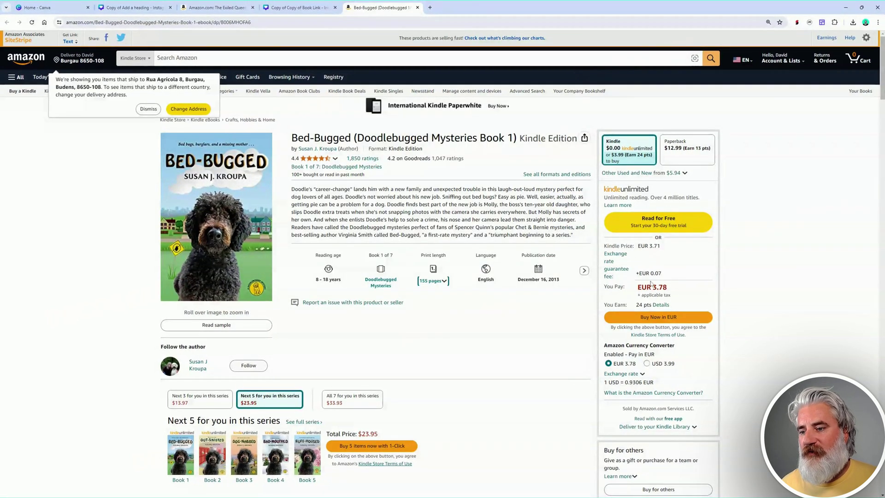
scroll(772, 306, "down", 2)
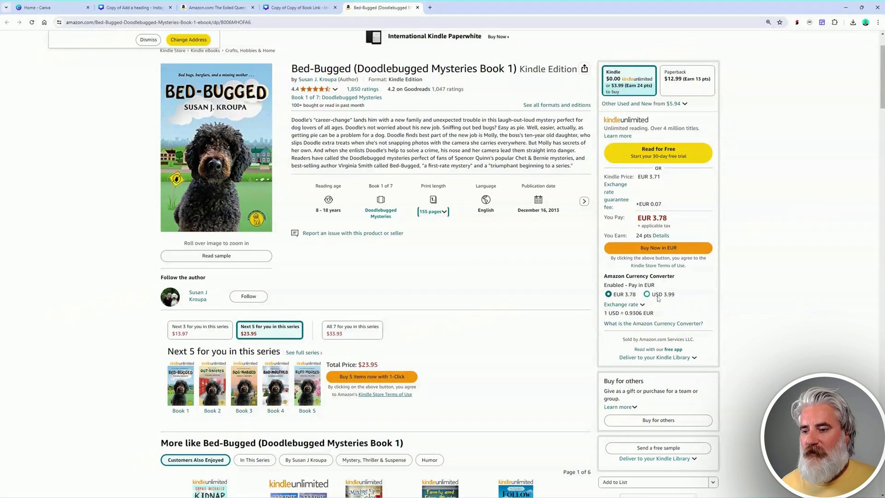
left_click(299, 7)
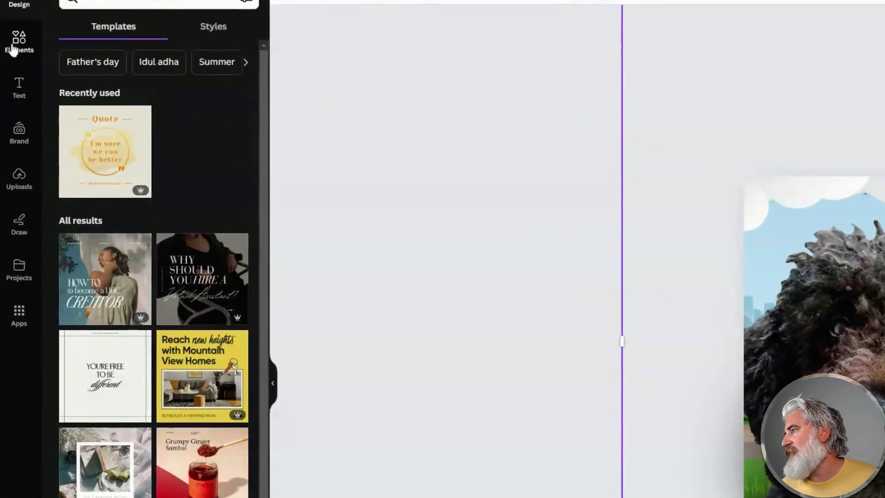
Add a black rectangle, flatten it, and try it as a wide bar near the page's upper edge.
left_click(11, 87)
left_click(95, 102)
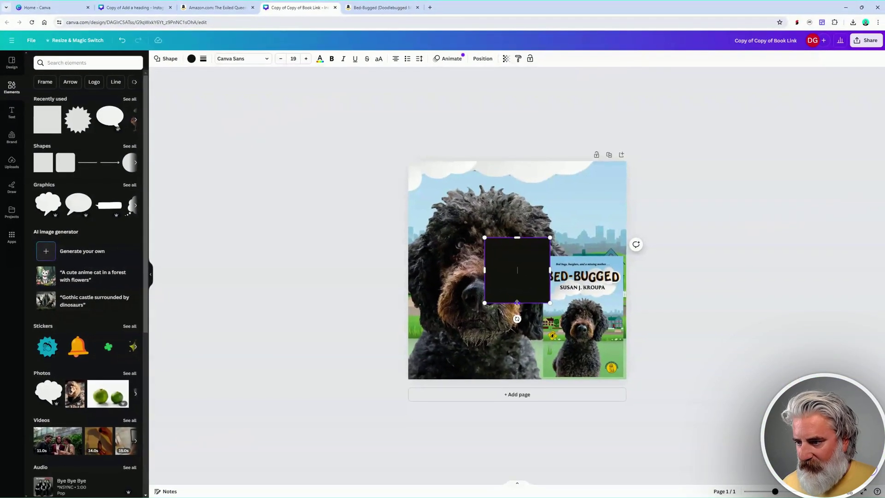
left_click_drag(614, 333, 617, 322)
left_click_drag(520, 294, 518, 254)
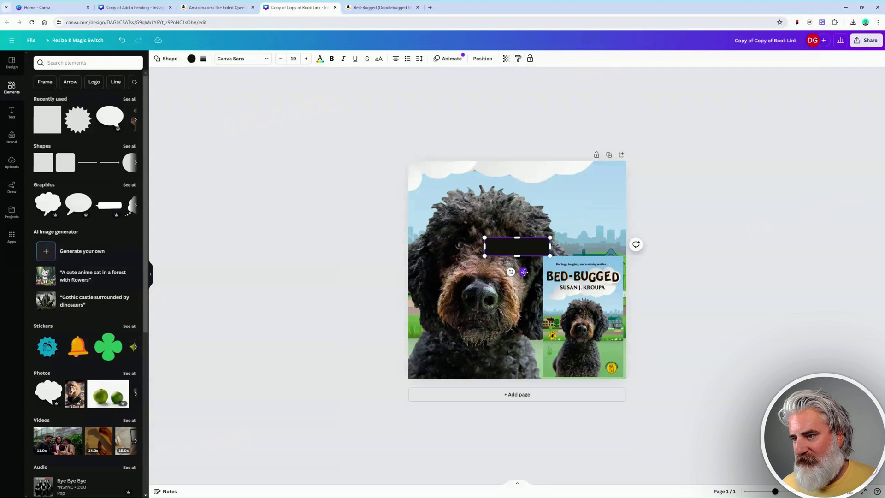
left_click_drag(523, 272, 593, 223)
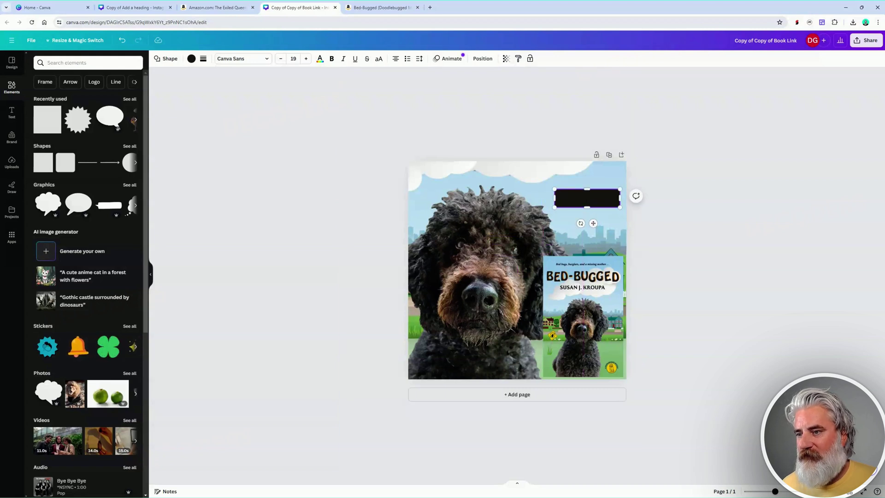
left_click_drag(555, 198, 257, 199)
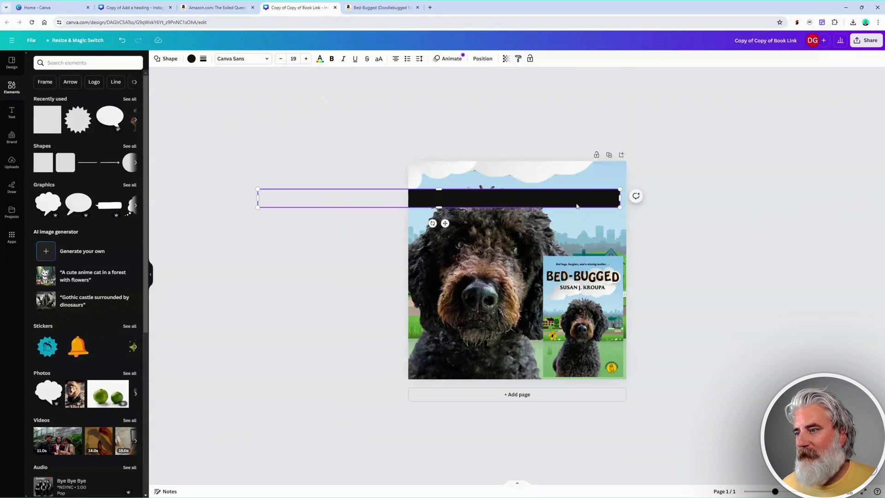
left_click_drag(568, 206, 572, 182)
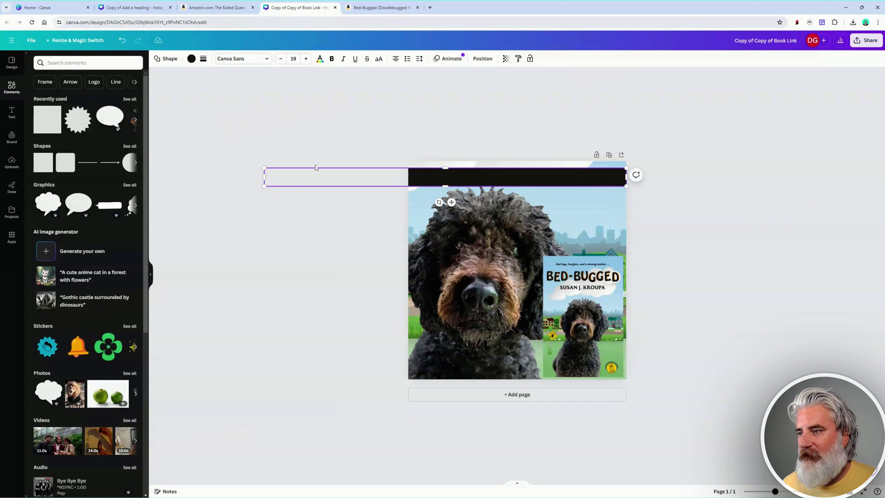
Try the rectangle as a small block in the page's upper-right corner, and remove it from the design.
left_click_drag(263, 176, 562, 201)
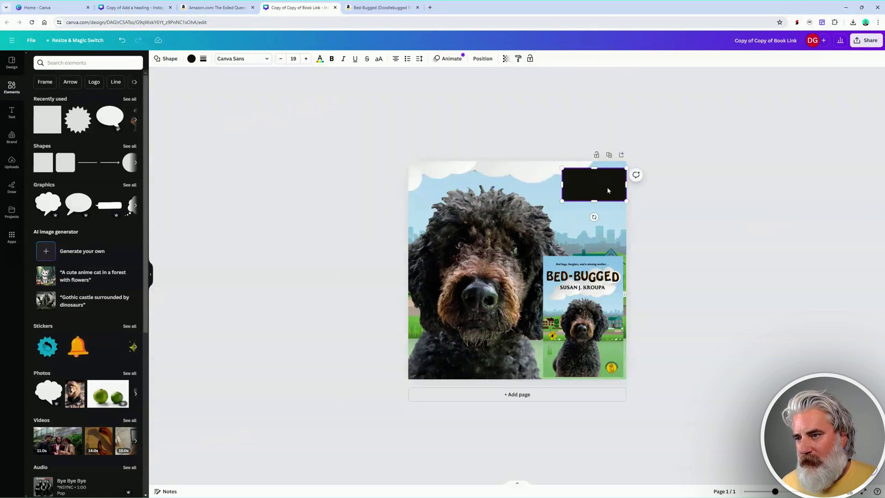
left_click(628, 190)
left_click_drag(603, 181, 595, 183)
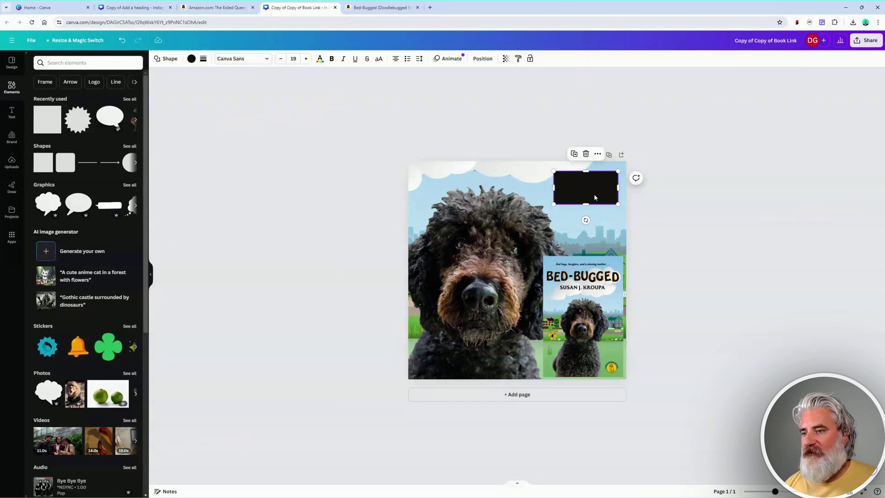
left_click_drag(593, 194, 221, 221)
Place a starburst shape in the sky above the cover and fill it with red.
left_click(77, 119)
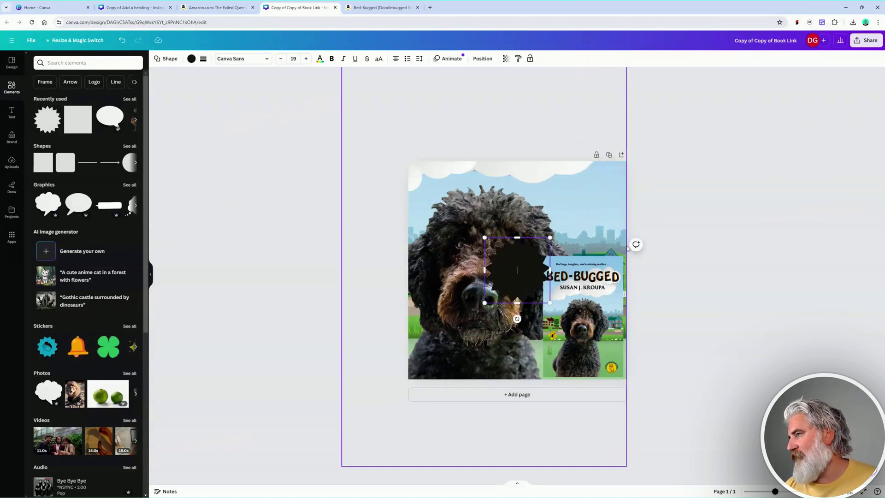
left_click_drag(518, 279, 588, 216)
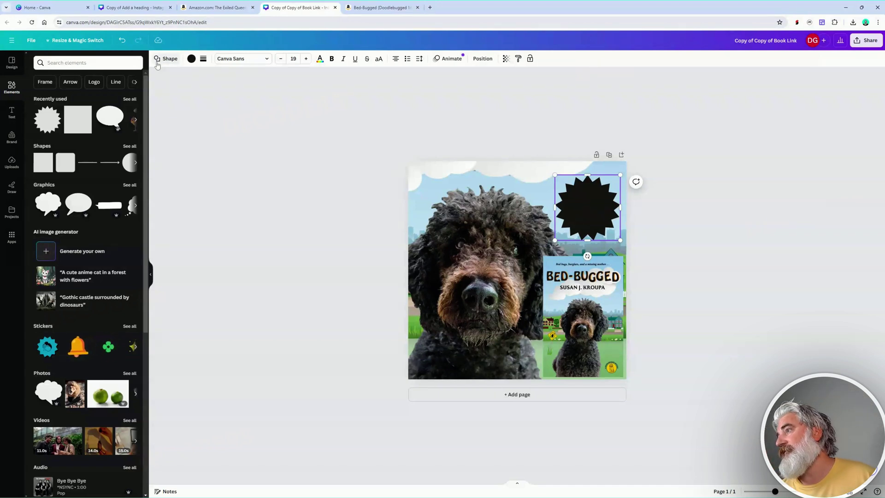
left_click(191, 60)
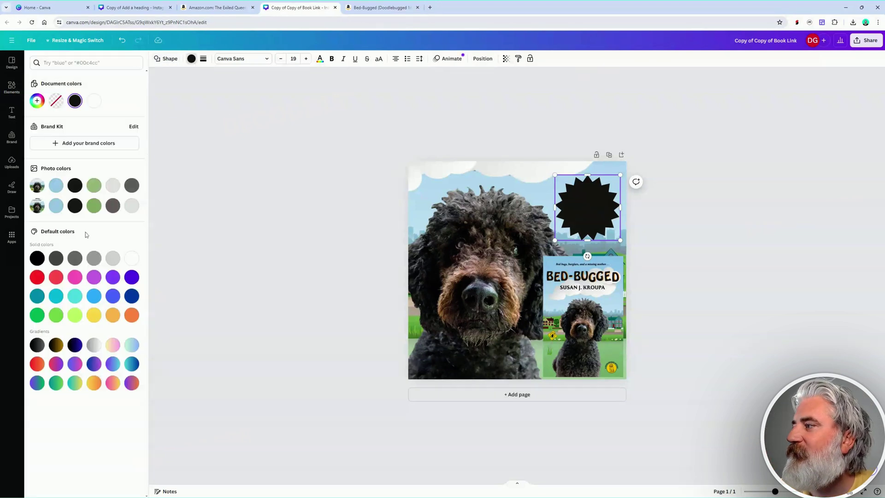
left_click(37, 277)
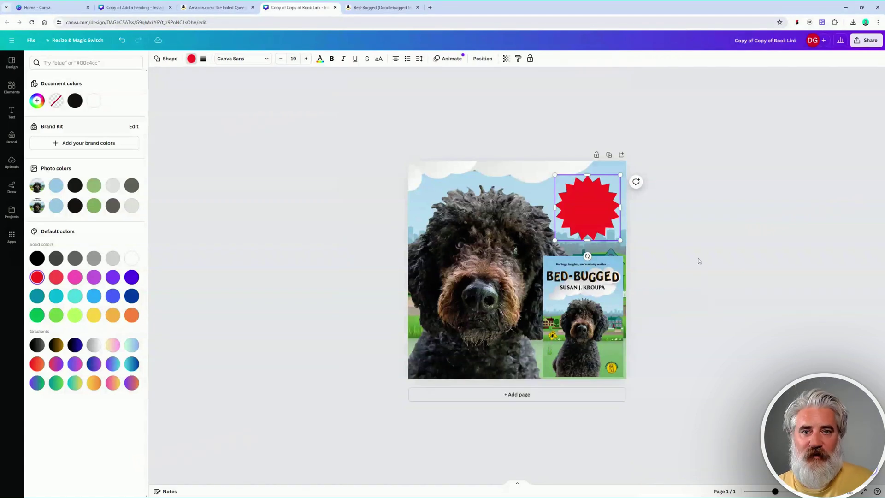
left_click_drag(594, 219, 586, 214)
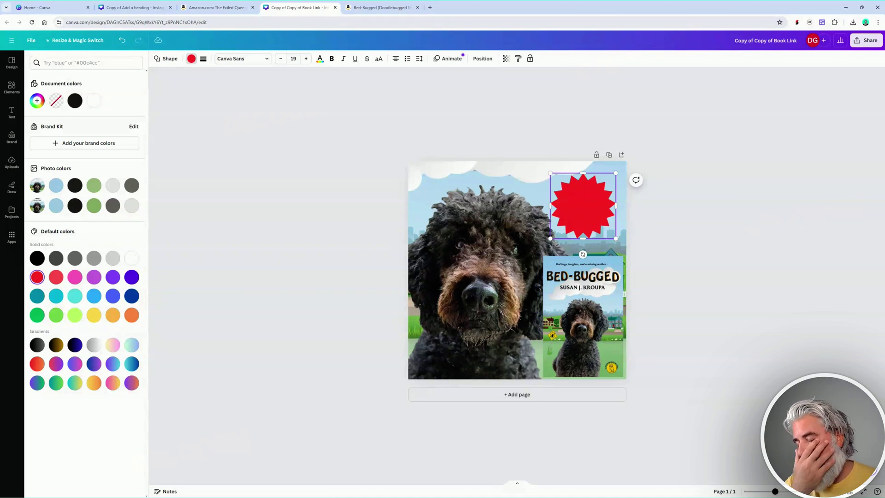
Add a heading reading "$3.99" and place it over the red starburst.
left_click(11, 113)
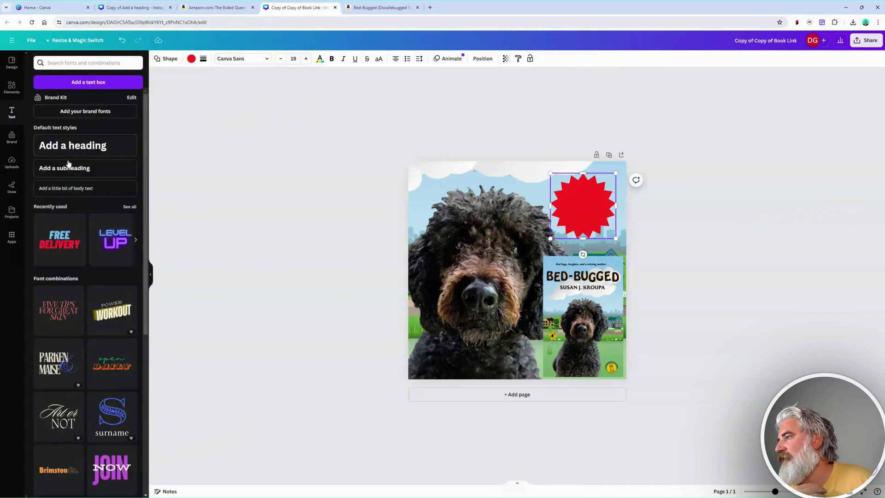
left_click(73, 145)
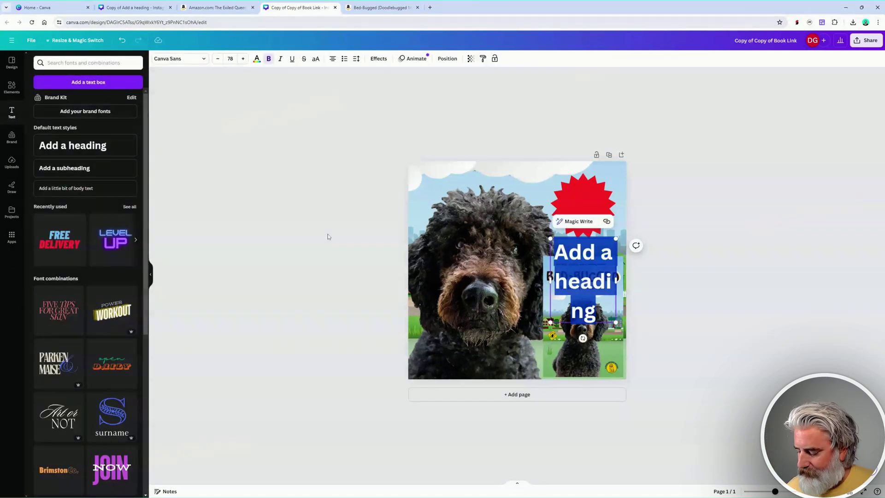
type("$3.99")
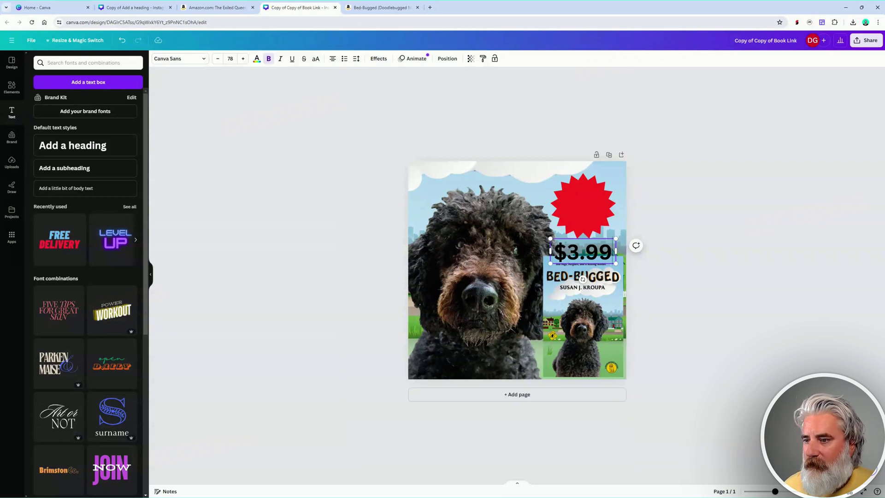
mouse_move(583, 279)
left_mouse_down()
mouse_move(569, 239)
mouse_move(563, 251)
mouse_move(583, 276)
left_mouse_up()
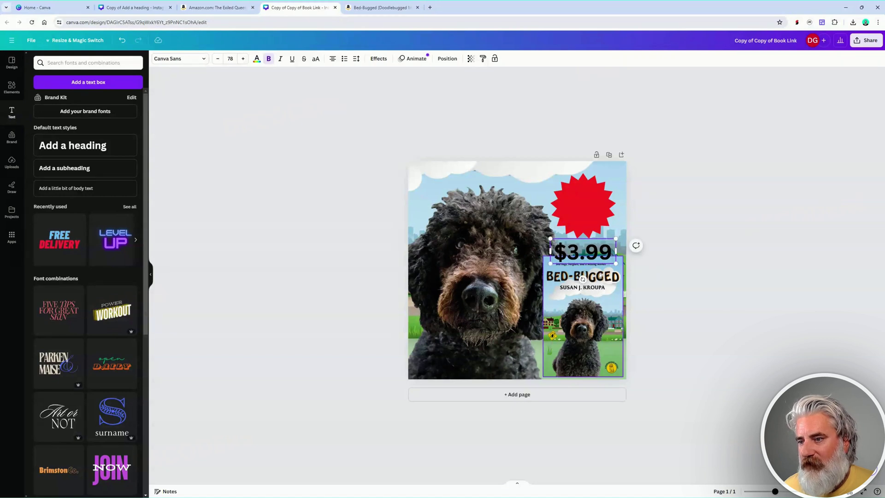
left_click(705, 258)
left_click_drag(608, 253, 605, 207)
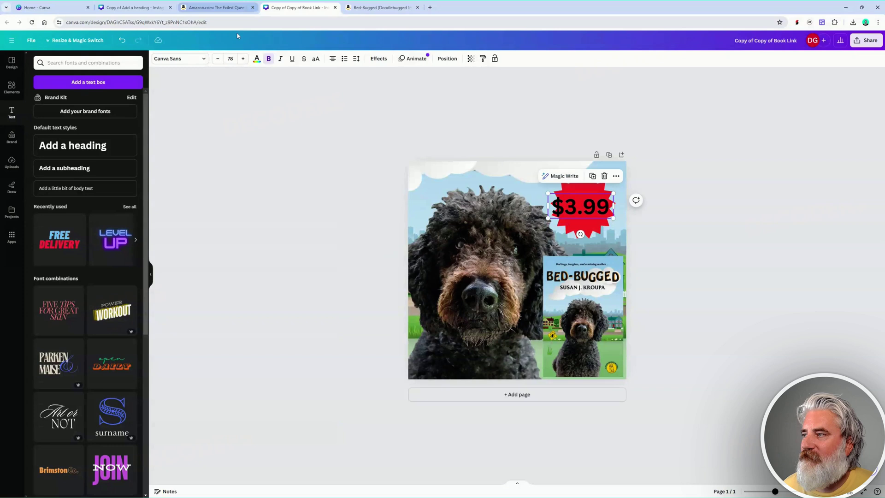
Color the price text white, and shrink it to about size 61.1 so it sits centred on the starburst.
left_click(257, 59)
left_click(94, 100)
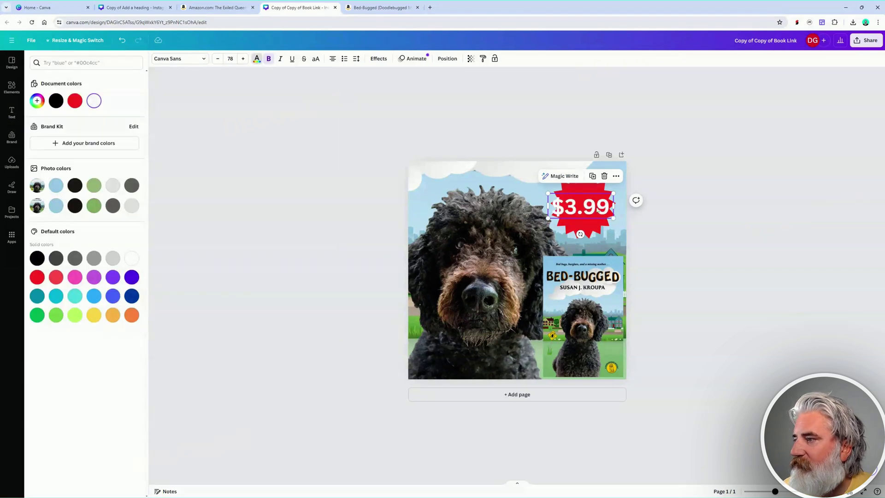
left_click_drag(549, 195, 561, 199)
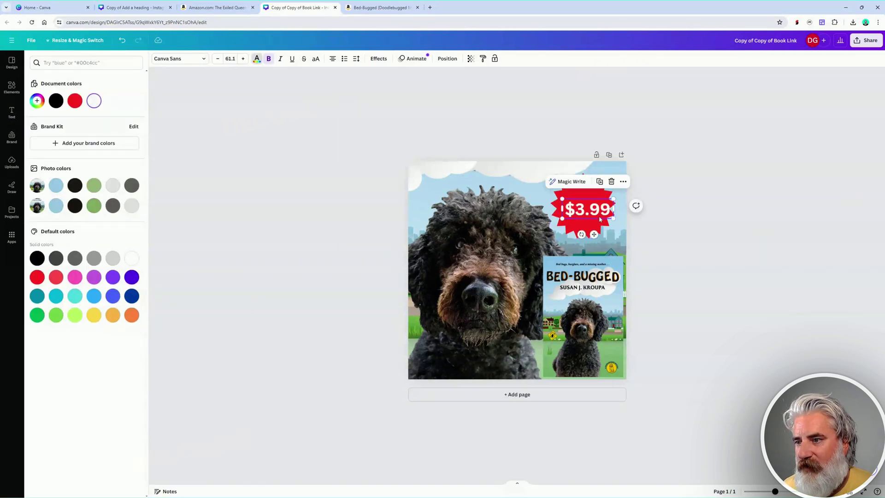
left_click_drag(595, 234, 590, 231)
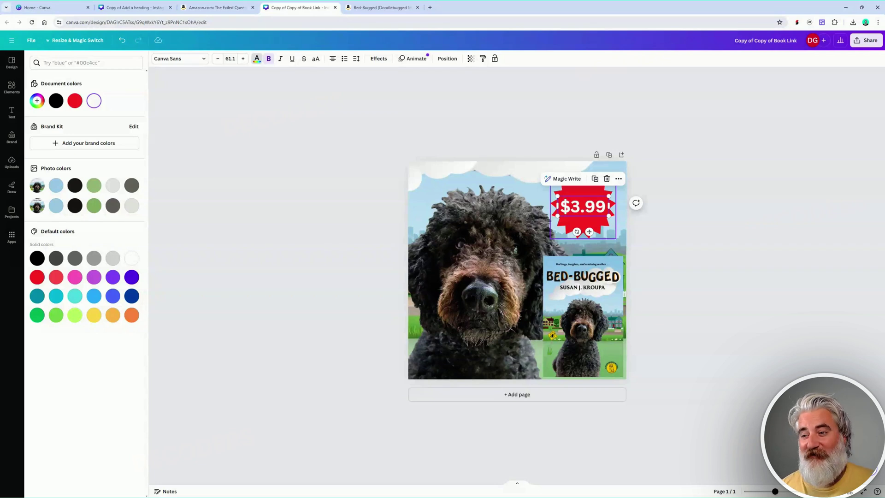
Enlarge the price text on the starburst slightly to about size 63.8.
key("Escape")
key("Escape")
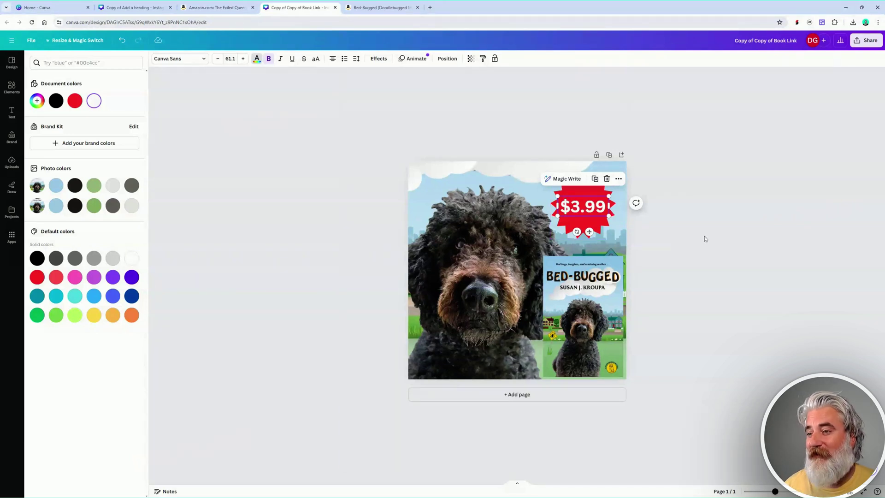
left_click(586, 219)
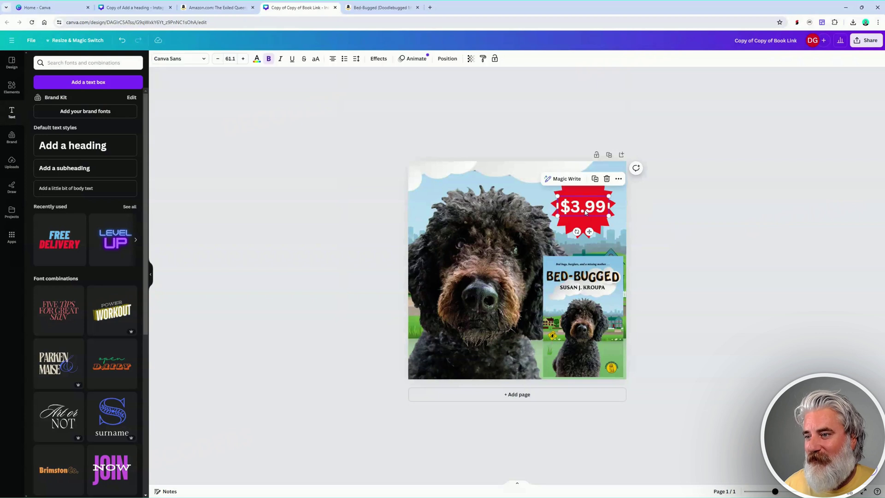
left_click_drag(557, 217, 555, 217)
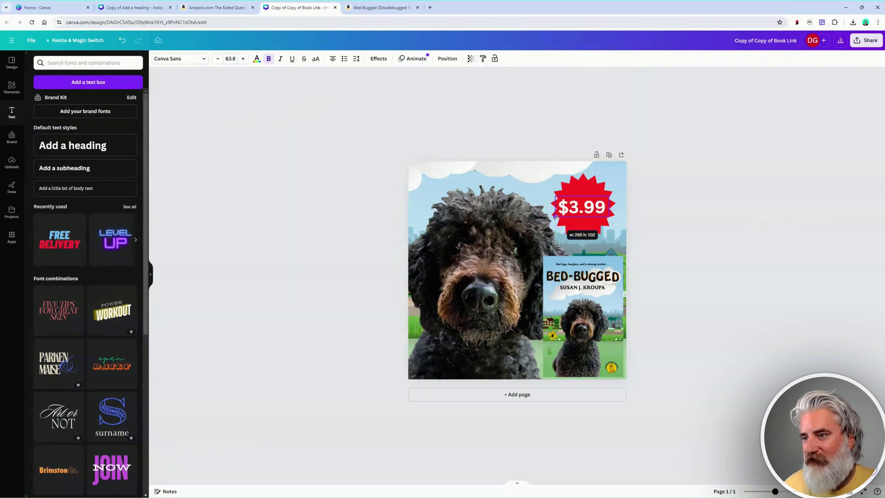
Enlarge the price text on the starburst slightly to about size 64.7.
left_click_drag(609, 215, 610, 216)
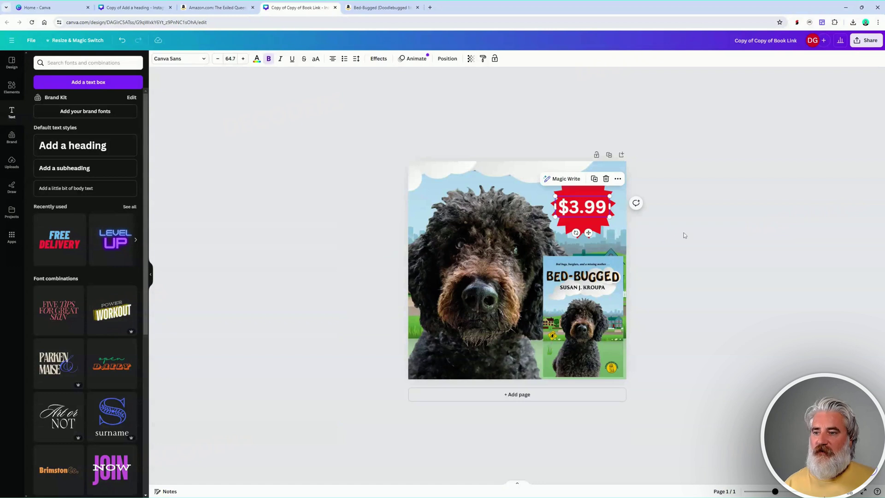
left_click(703, 260)
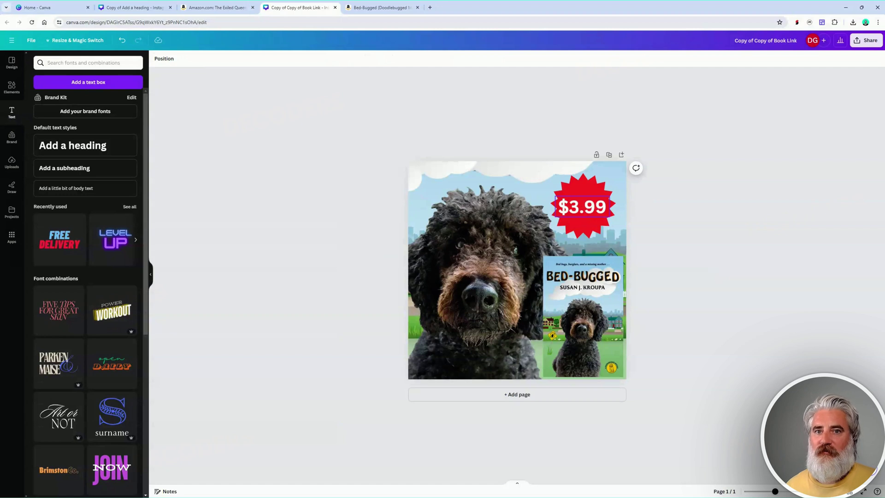
left_click(592, 211)
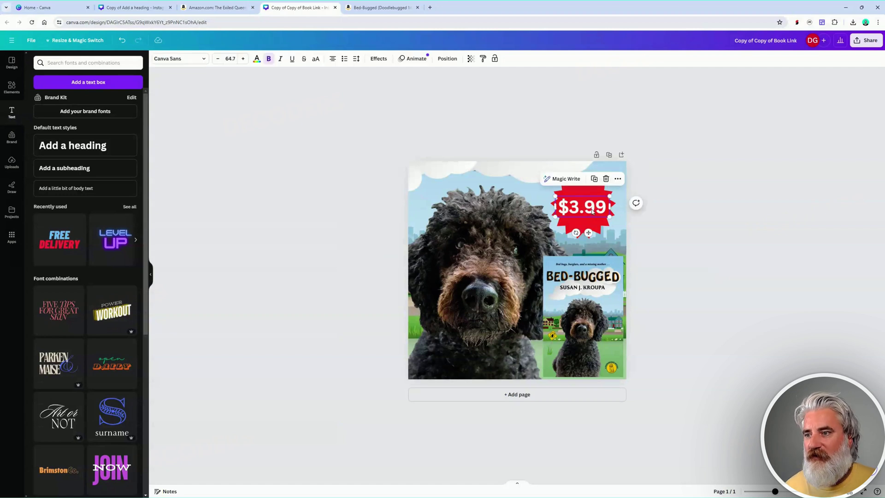
left_click(634, 227)
left_click(708, 228)
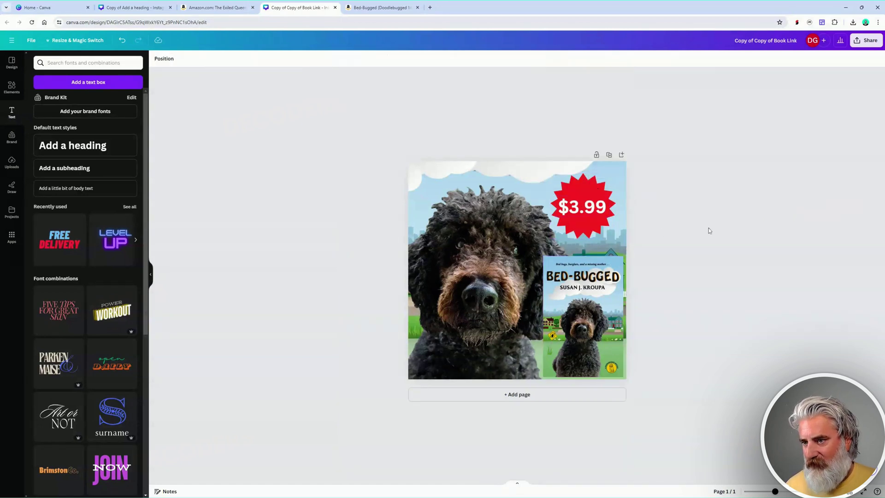
Replace the price text on the starburst with "FREE".
left_click(587, 214)
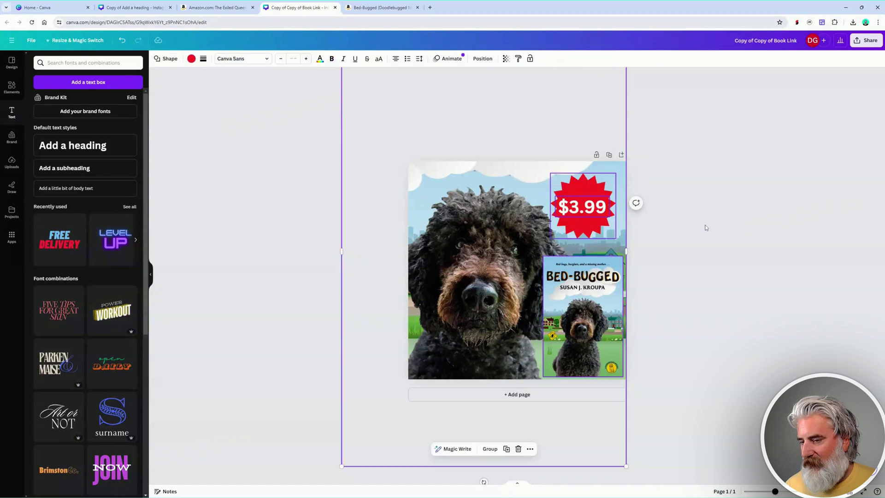
left_click(710, 228)
left_click(600, 212)
left_click(599, 211)
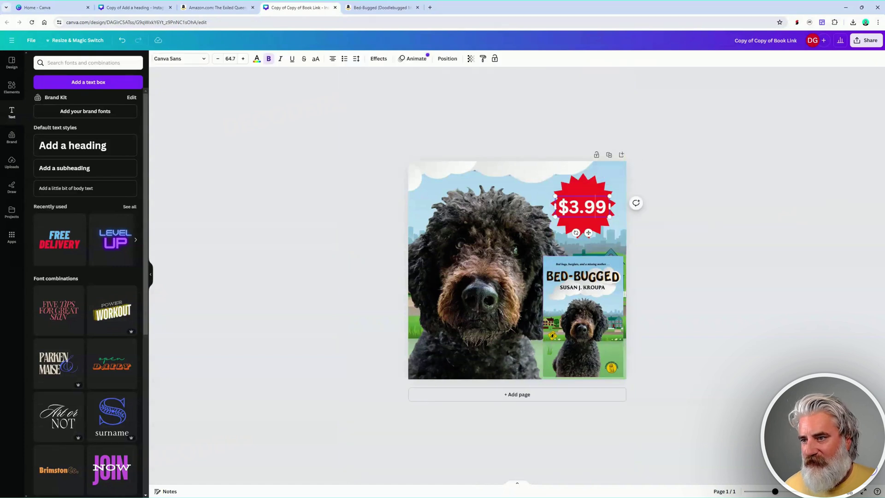
key("ctrl+a")
type("FREE")
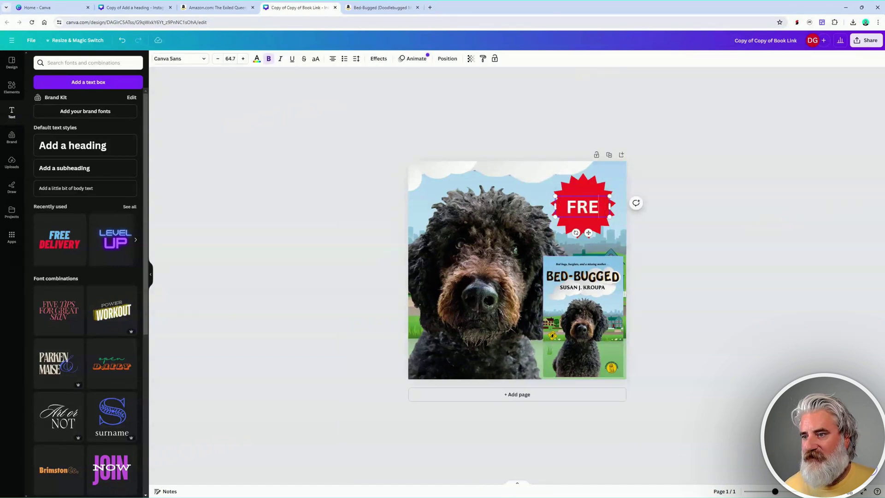
left_click(716, 209)
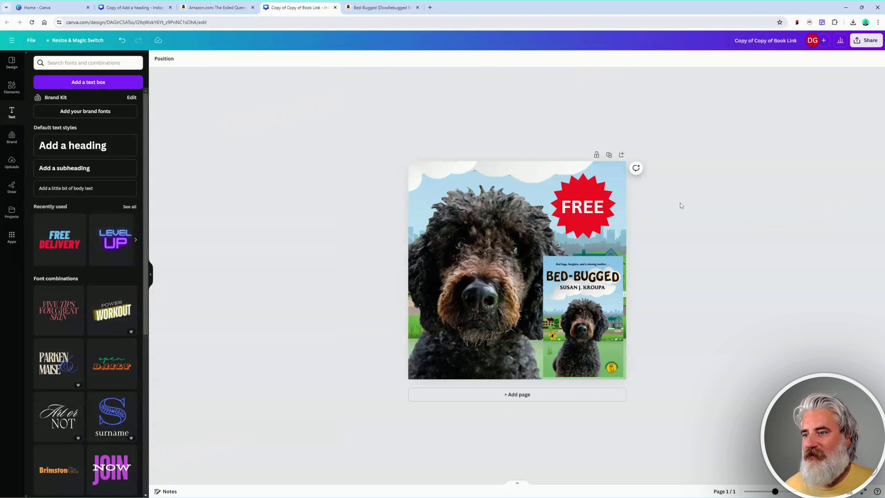
Lock the large dog background image in place.
left_click(544, 183)
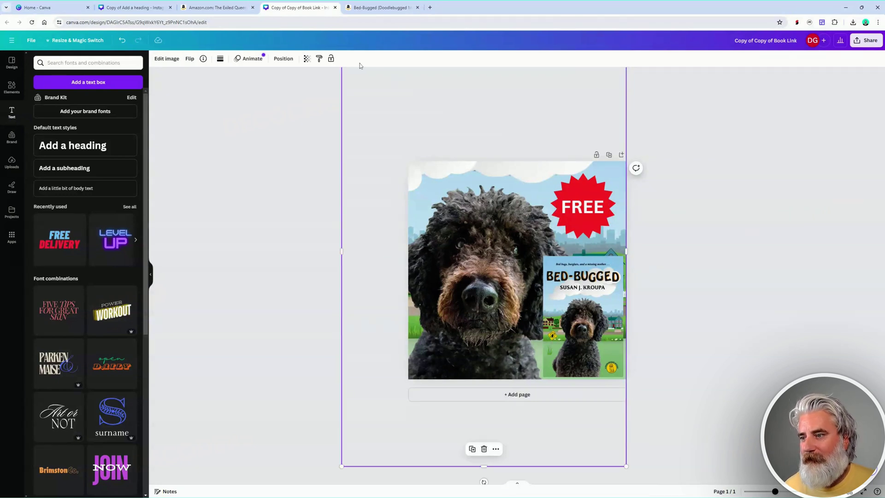
left_click(330, 59)
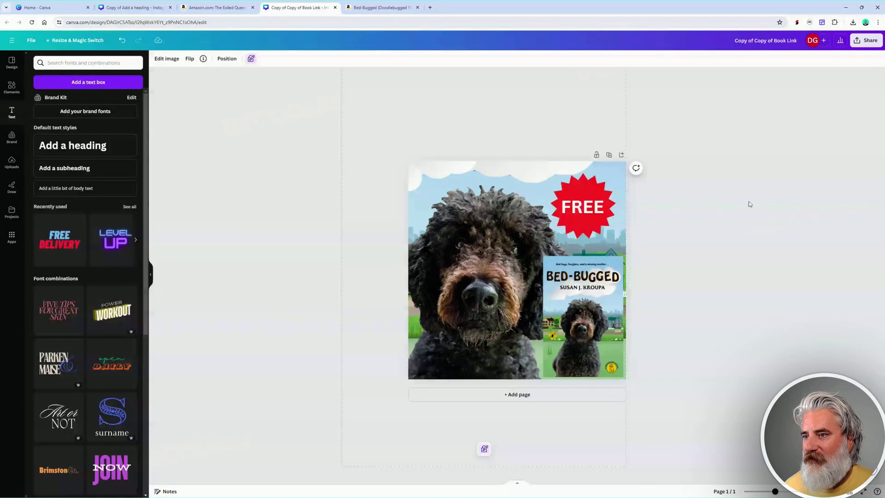
left_click(747, 209)
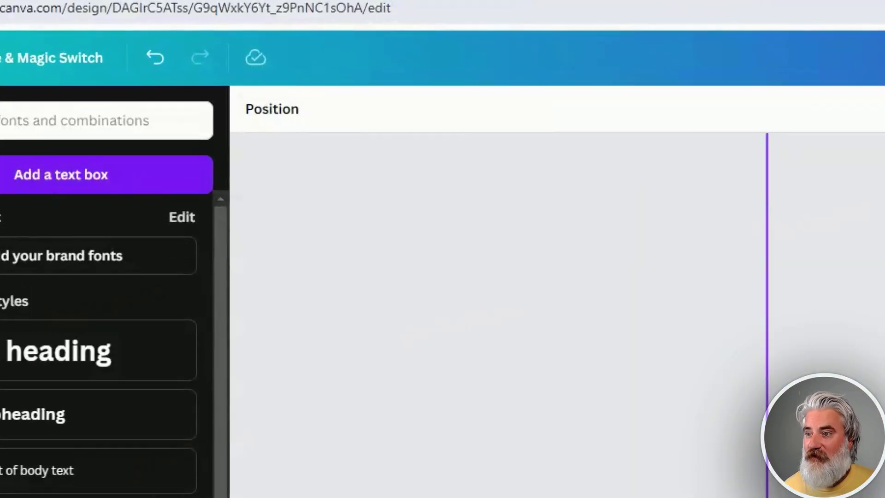
left_click(549, 160)
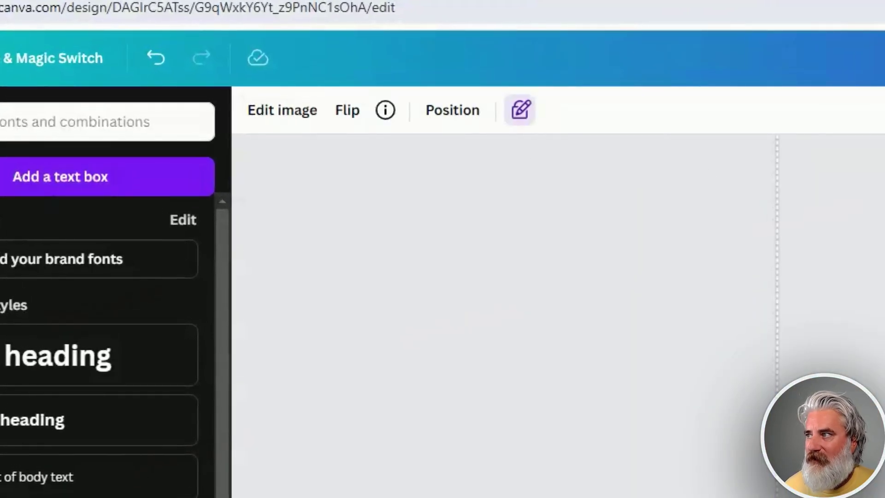
key("Escape")
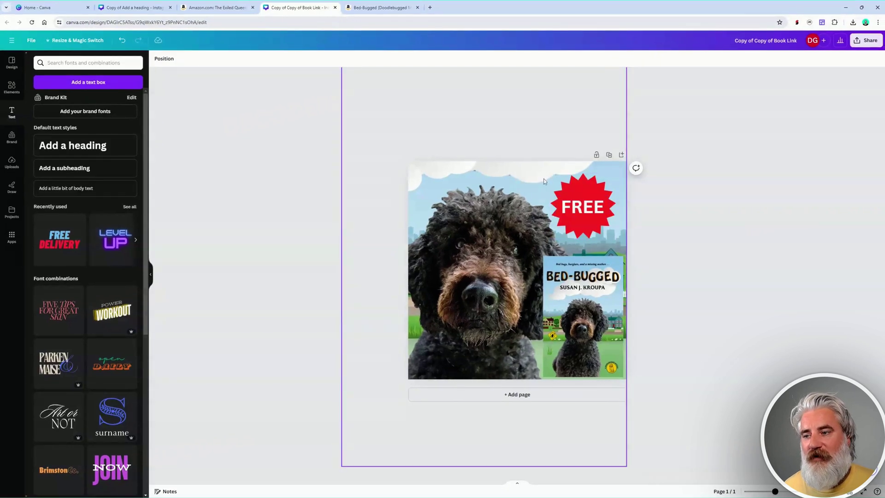
Group the starburst with its "FREE" text, and move the badge to the ad's upper-left corner and back above the book cover.
left_click(594, 177)
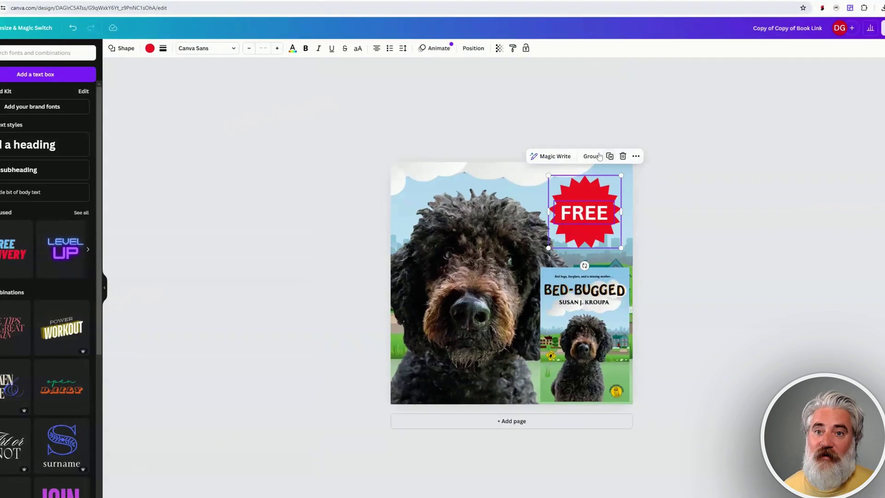
left_click(589, 156)
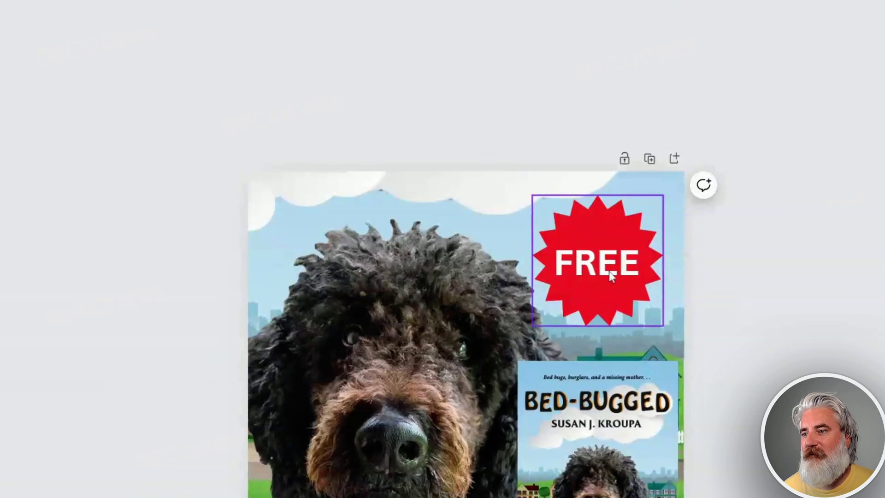
left_click_drag(609, 271, 317, 223)
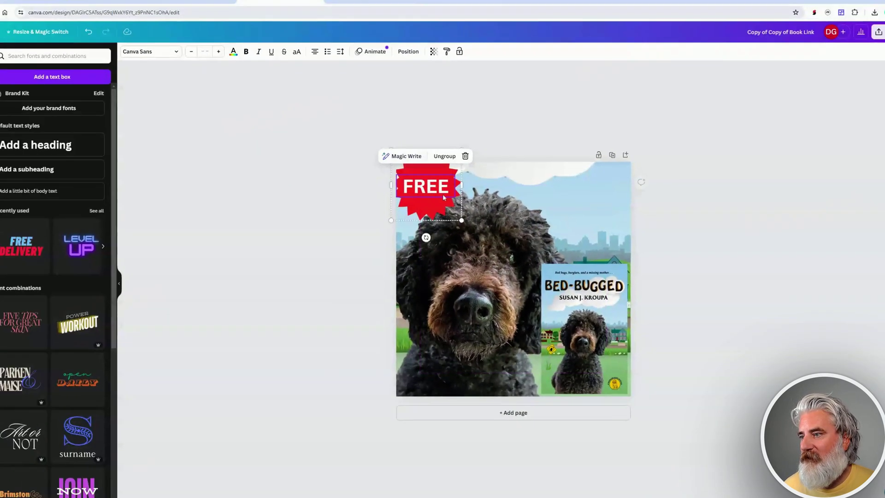
left_click_drag(444, 197, 606, 212)
Tilt the grouped "FREE" badge counterclockwise and reposition it in the sky above the book cover.
left_click_drag(591, 251, 608, 240)
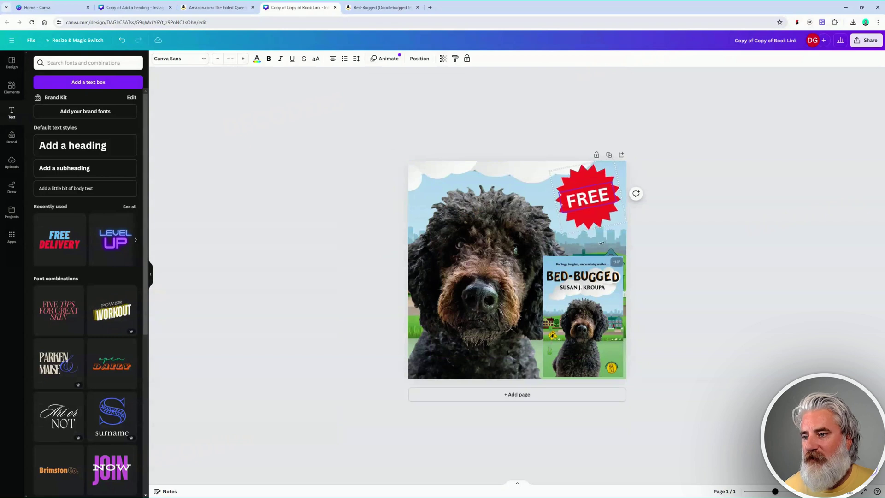
left_click_drag(572, 202, 592, 197)
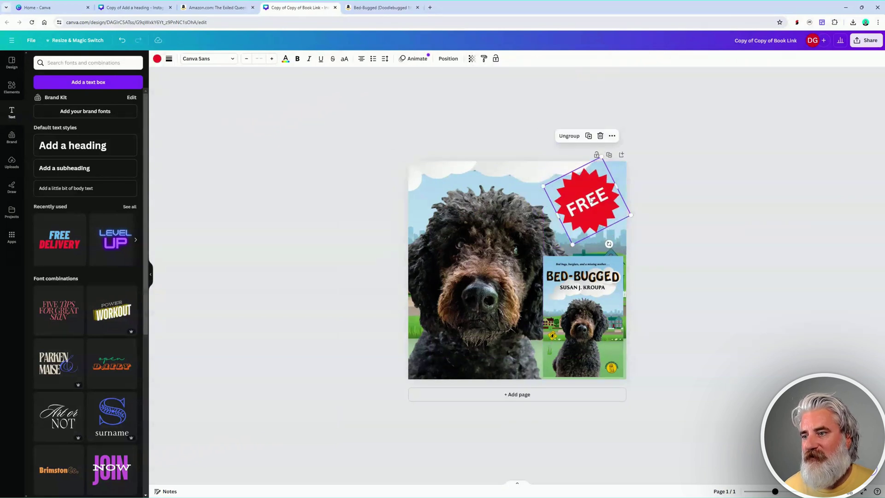
left_click_drag(609, 248, 587, 249)
Undo the rotation, moves and grouping of the "FREE" badge.
key("ctrl+z")
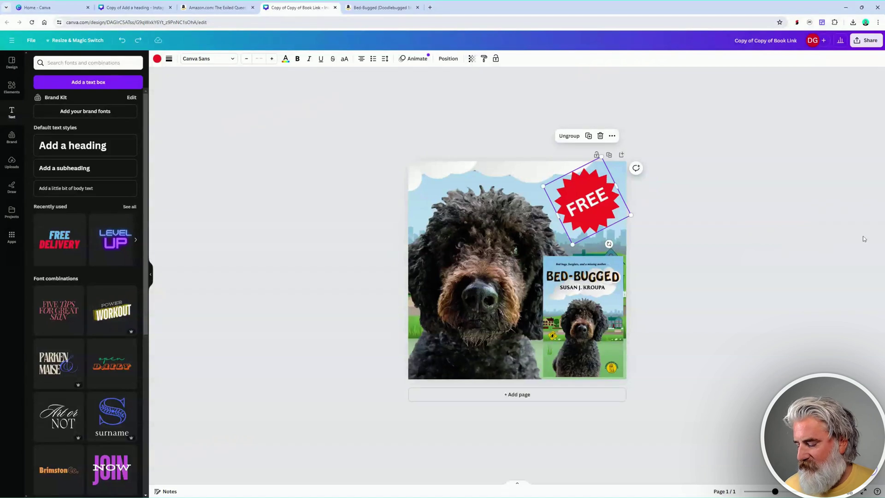
key("ctrl+z")
key("ctrl+z")
key("ctrl+shift+z")
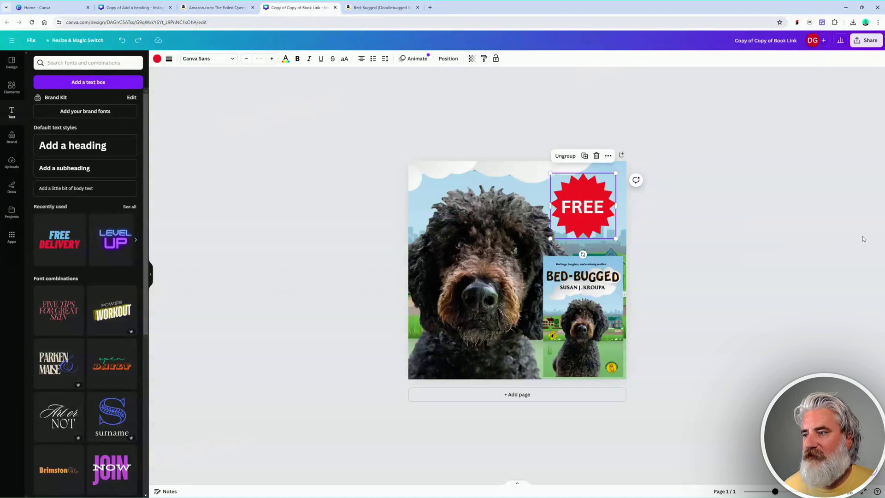
left_click(864, 239)
Change the starburst text from "FREE" back to "$3.99".
left_click(575, 212)
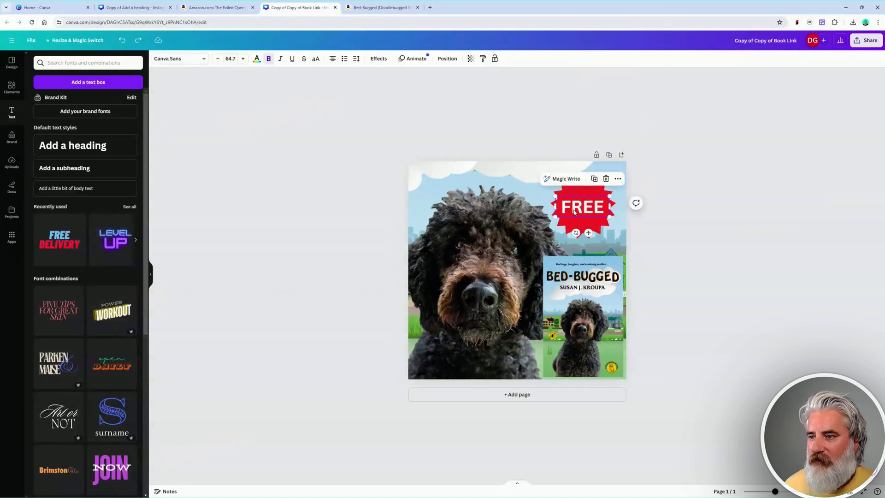
left_click(583, 207)
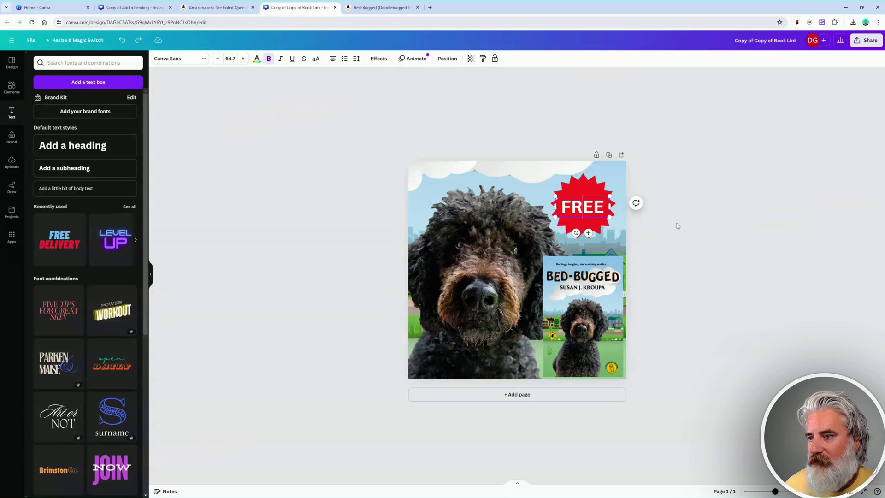
type("$3.99")
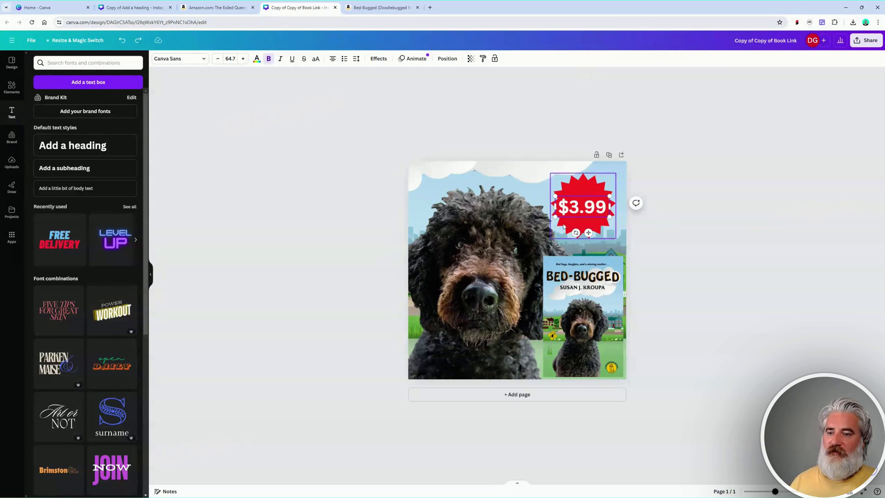
Try the TRS-80 CoCoNut Medium, Summer Serenade and Arimo fonts on the price text.
left_click(199, 58)
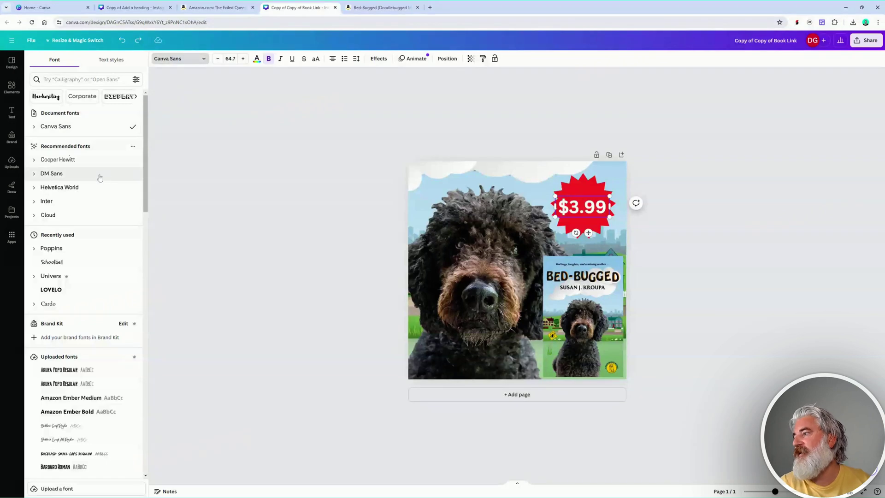
scroll(92, 199, "down", 7)
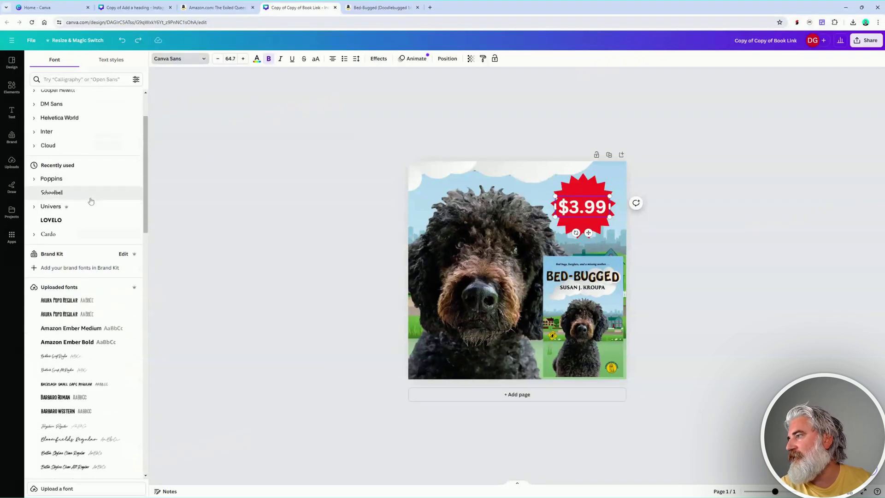
scroll(91, 199, "down", 5)
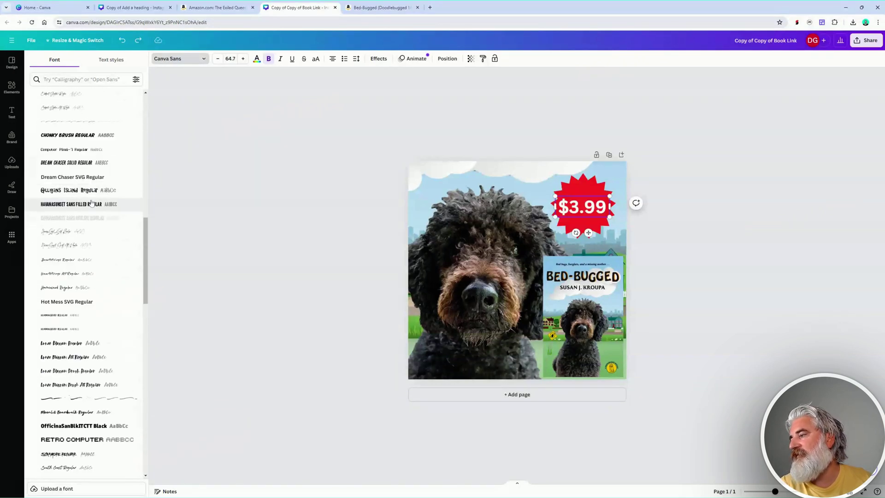
scroll(92, 204, "down", 7)
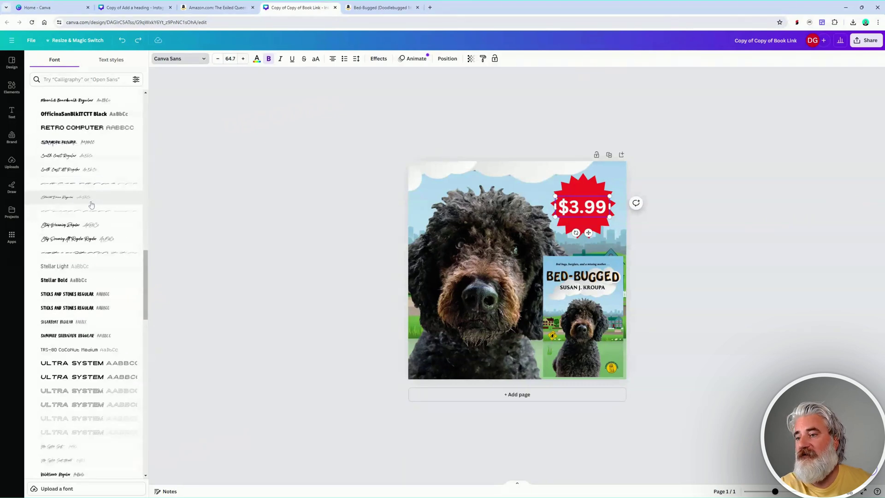
scroll(90, 221, "down", 6)
scroll(86, 249, "up", 3)
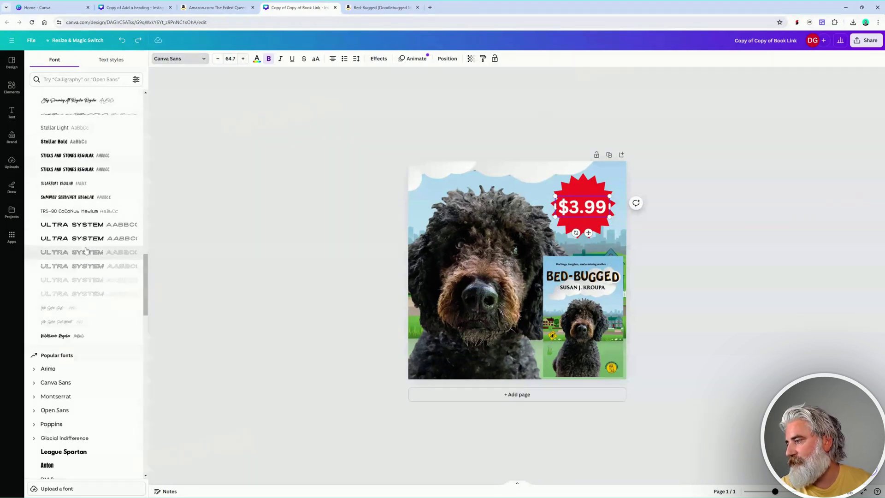
left_click(69, 211)
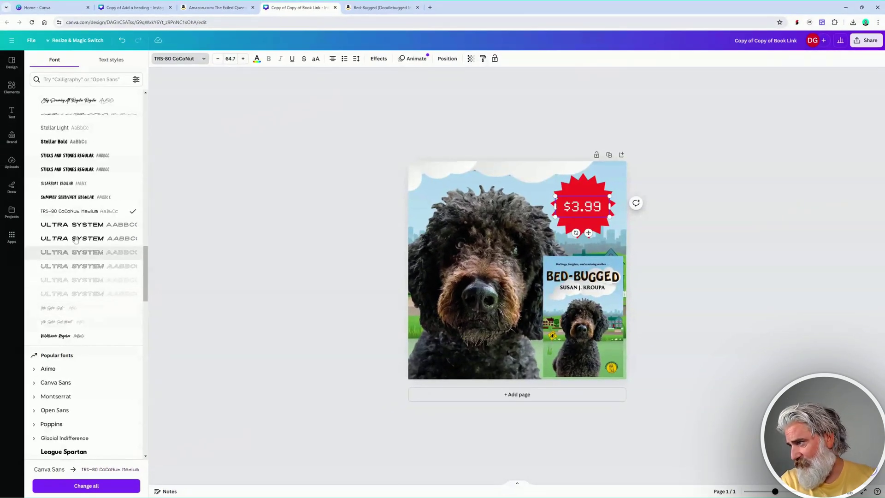
left_click(68, 197)
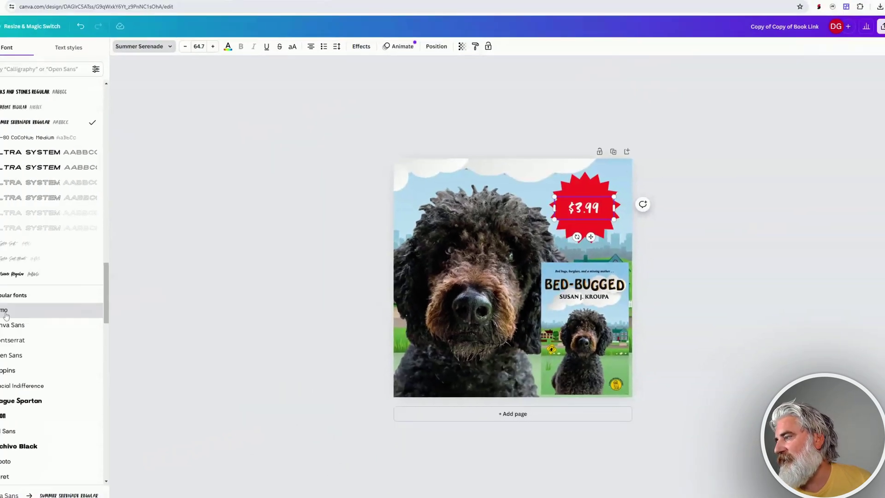
left_click(51, 301)
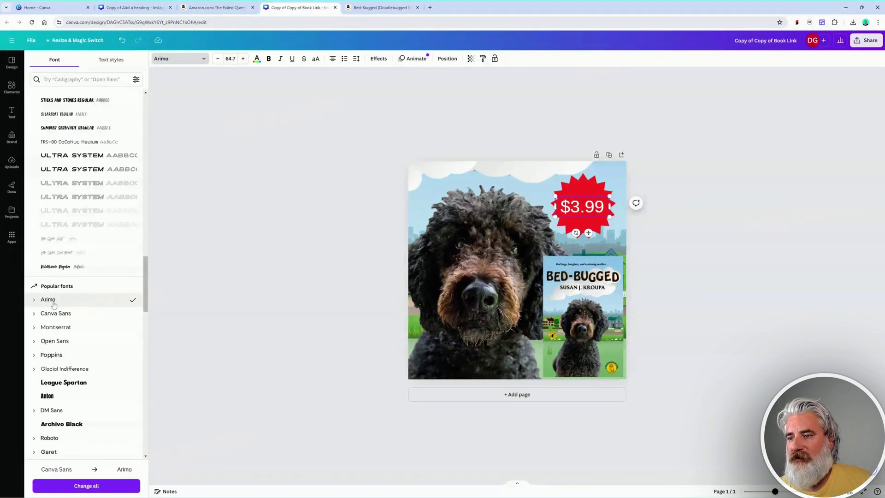
Try the Bebas Neue and Cardo fonts on the starburst's price text.
scroll(54, 306, "down", 10)
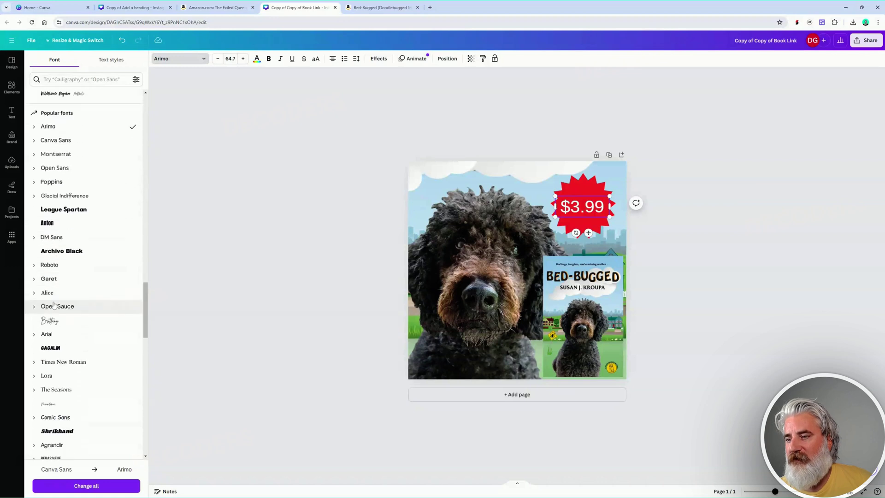
scroll(54, 306, "down", 5)
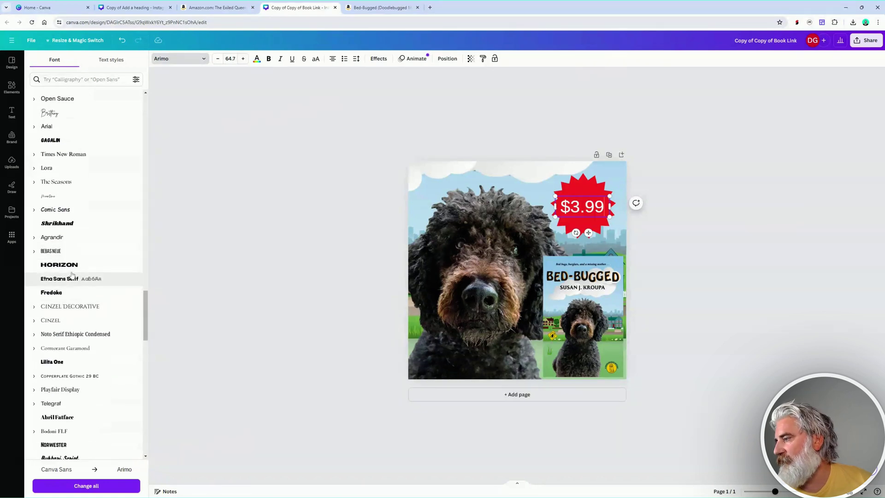
left_click(63, 254)
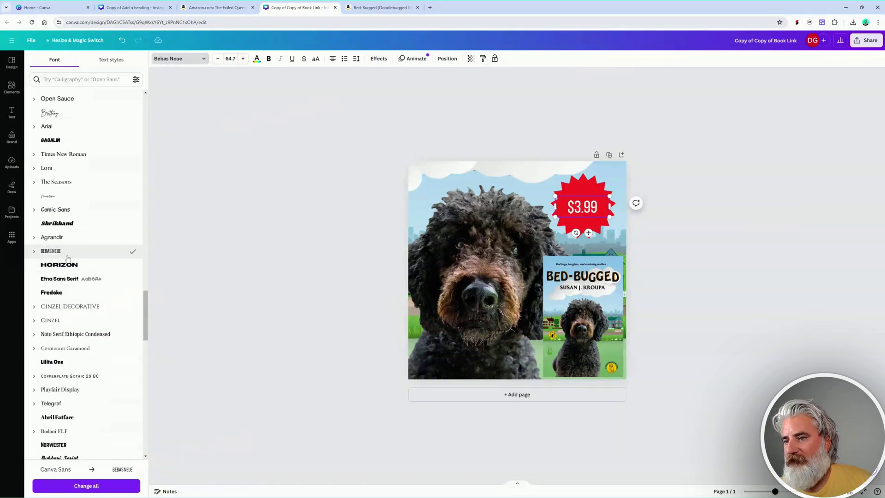
scroll(68, 259, "down", 10)
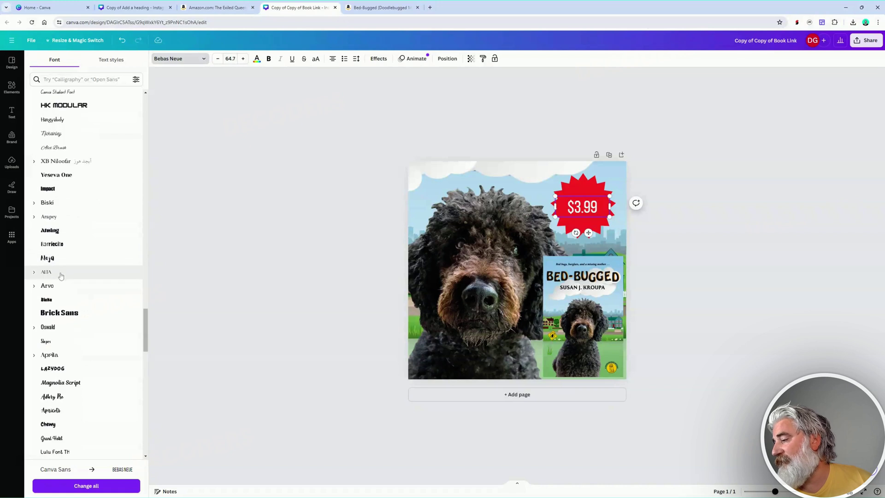
scroll(61, 275, "down", 10)
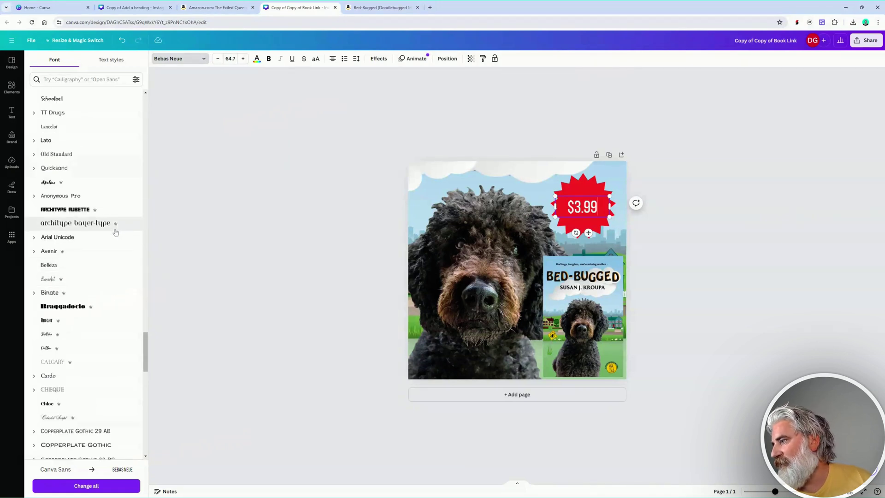
scroll(92, 258, "down", 4)
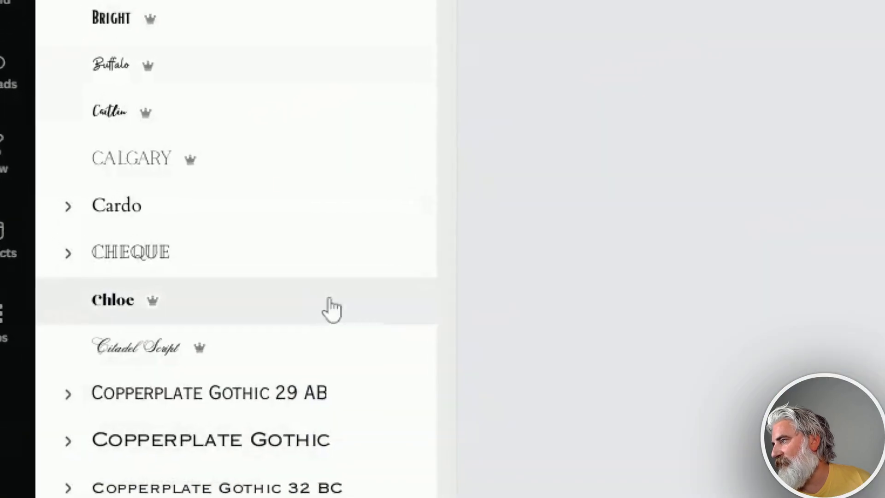
left_click(113, 210)
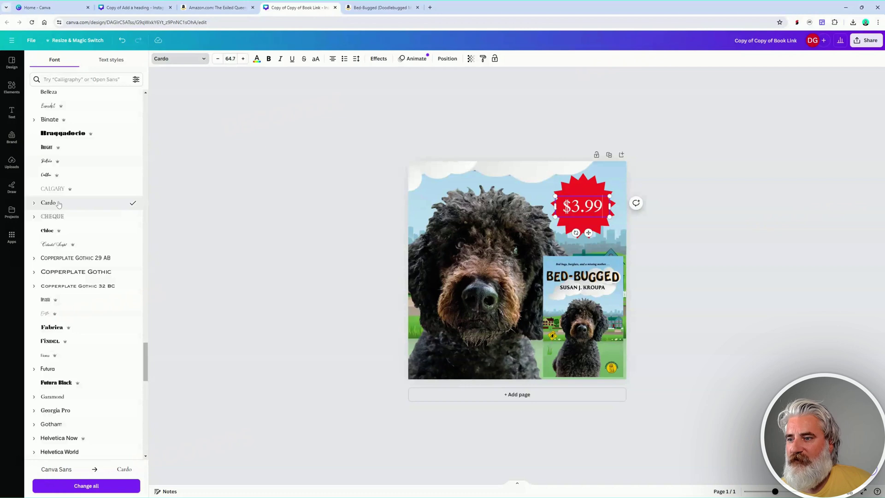
Try the ITC Benguiat and Nixie One fonts on the starburst's price text.
scroll(60, 206, "down", 3)
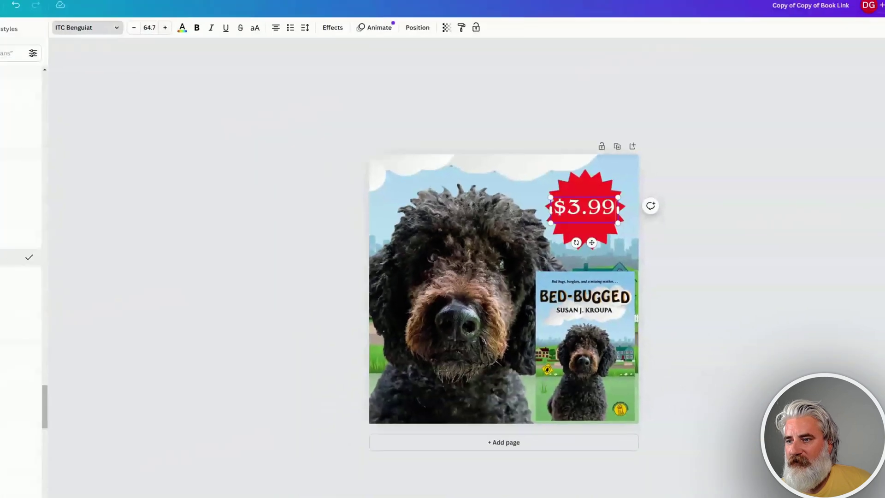
scroll(73, 268, "down", 2)
scroll(76, 277, "down", 2)
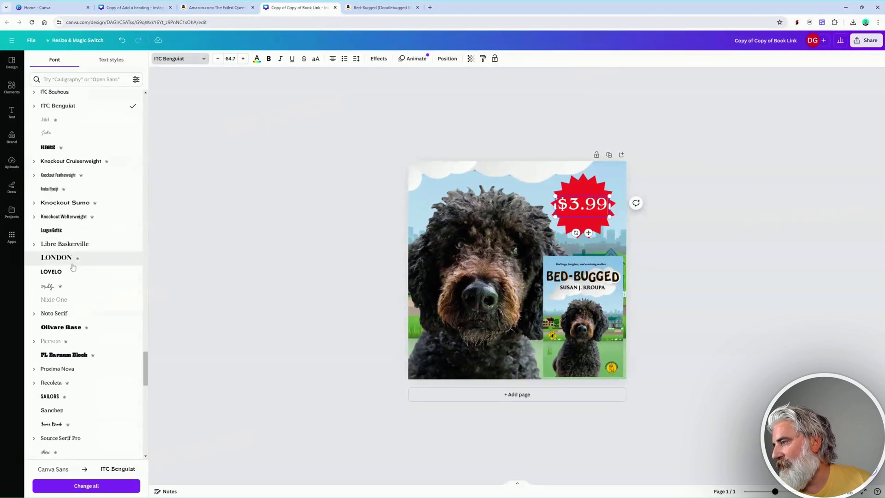
left_click(72, 300)
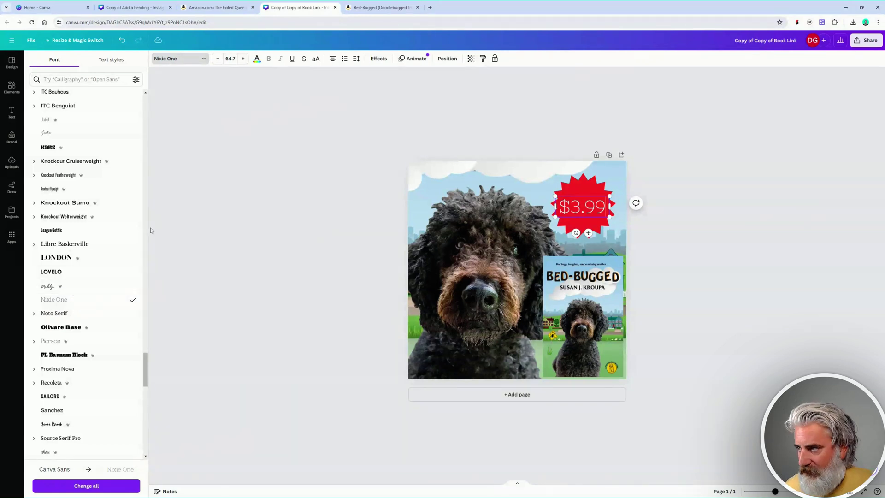
Set the "$3.99" price text in the ABeeZee font and make it bold.
scroll(146, 371, "down", 5)
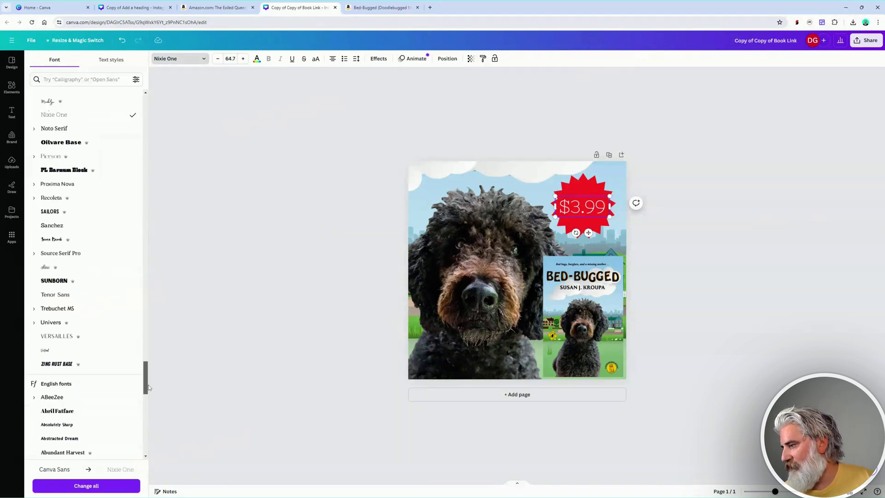
left_click(58, 395)
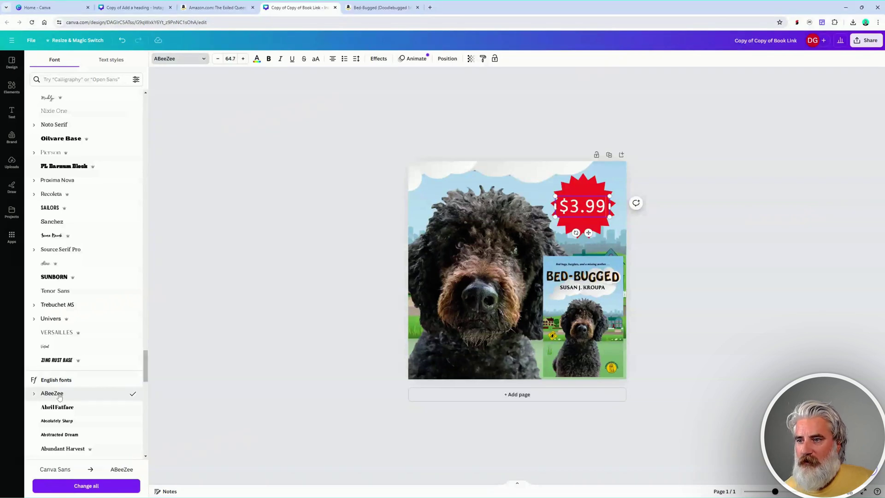
double_click(588, 215)
key("ctrl+b")
left_click(664, 216)
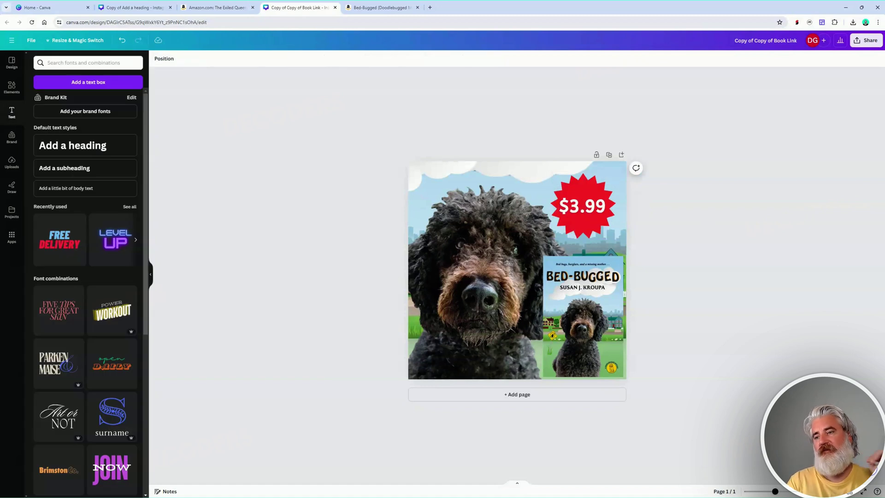
Duplicate the "$3.99" text just below itself, then remove the dollar sign from the original and shift it slightly right.
left_click(563, 215)
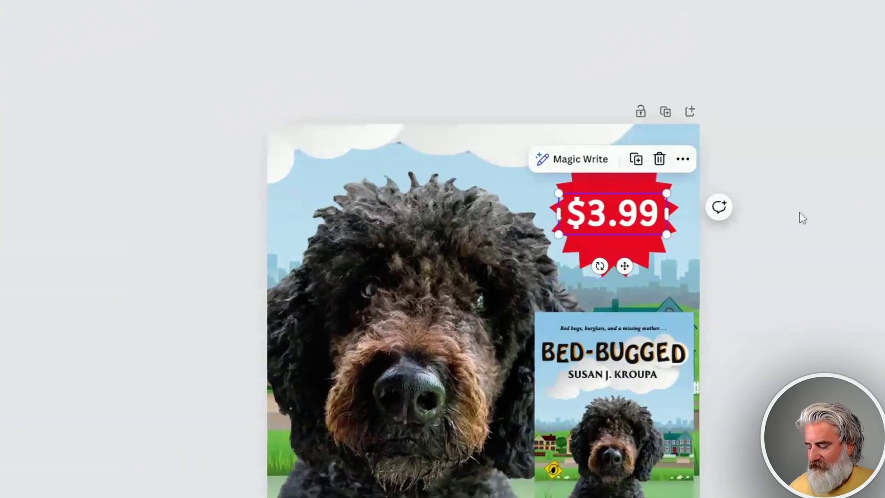
key("ctrl+d")
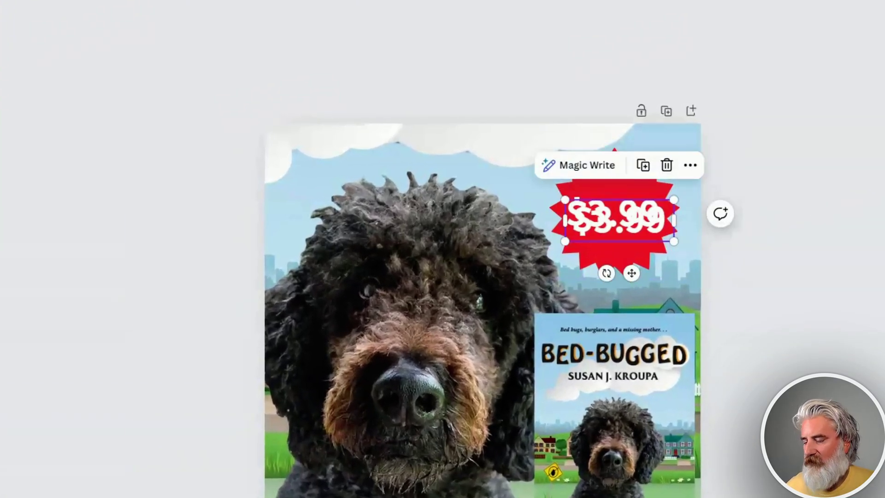
left_click_drag(623, 213, 623, 252)
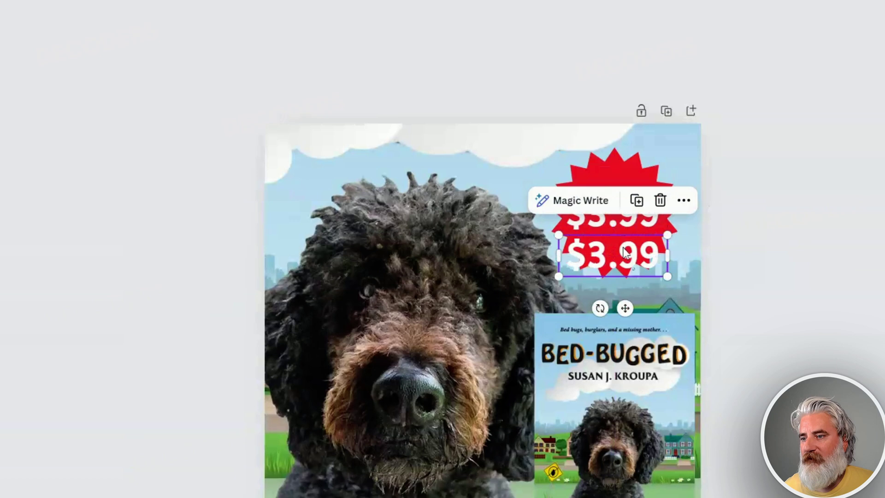
left_click(585, 217)
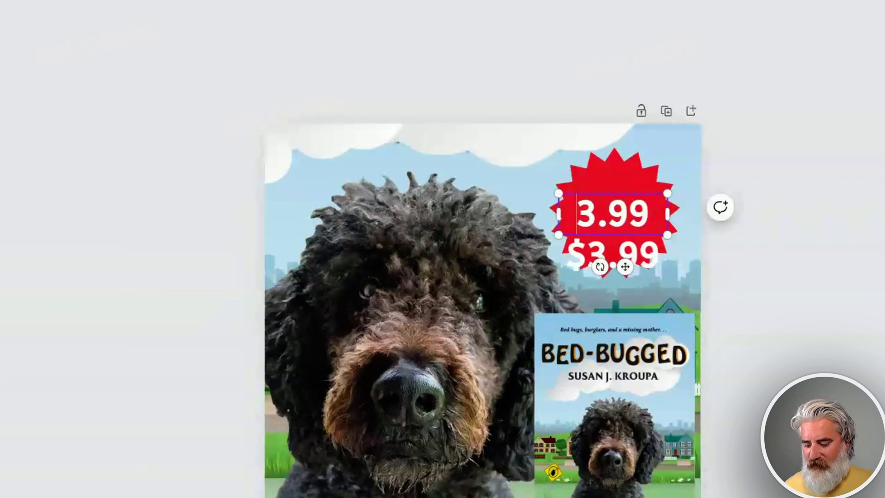
key("BackSpace")
left_click_drag(674, 215, 687, 215)
Delete "3.99" from the duplicated price text, leaving only the dollar sign.
left_click(614, 257)
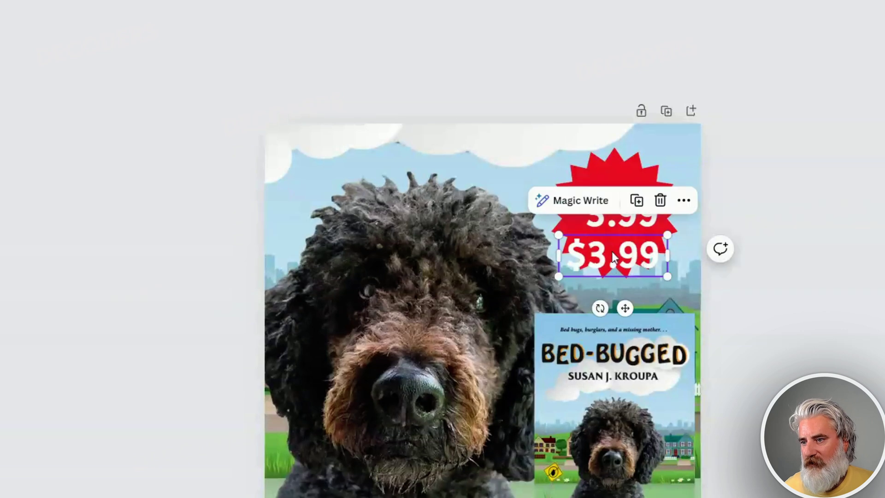
double_click(632, 270)
left_click(586, 254)
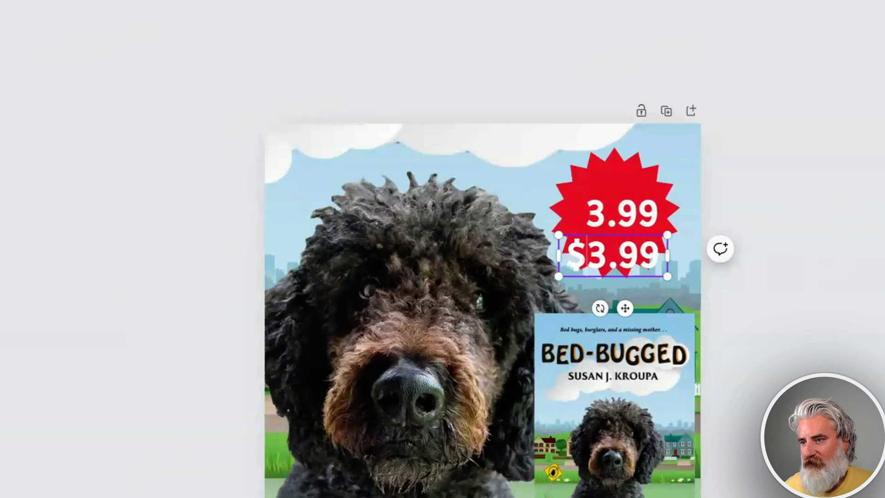
left_click_drag(586, 255, 660, 255)
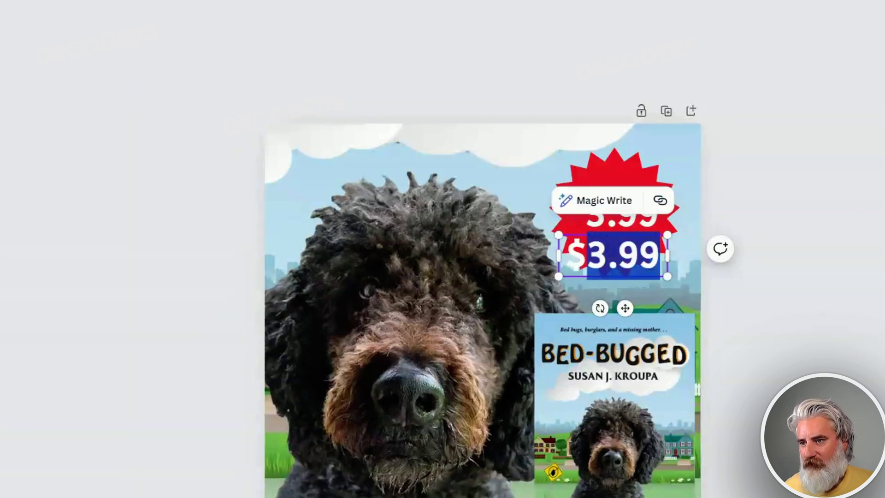
key("BackSpace")
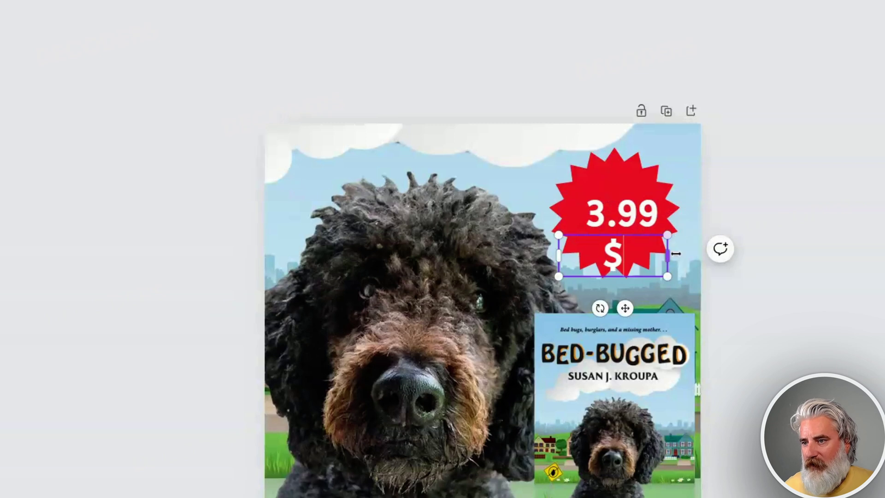
Narrow and shrink the dollar sign's text box and place it directly in front of "3.99" on the starburst.
left_click_drag(634, 259, 588, 248)
left_click_drag(585, 306, 587, 266)
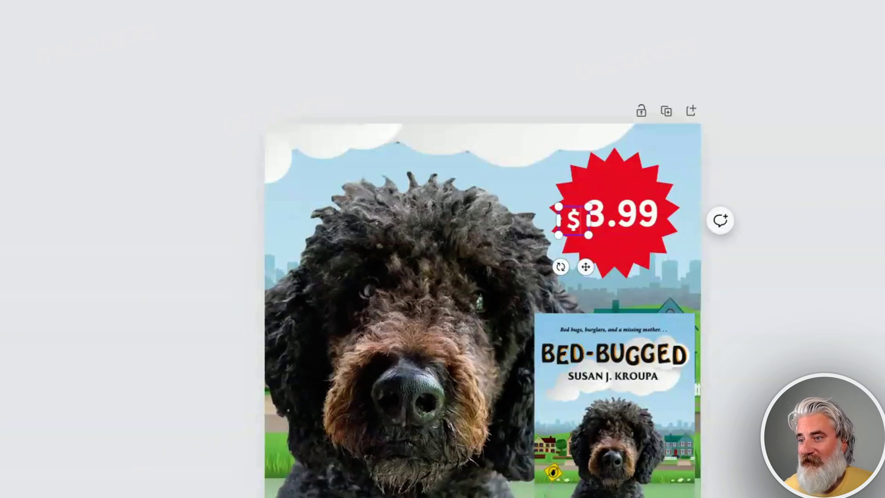
left_click_drag(559, 238, 563, 234)
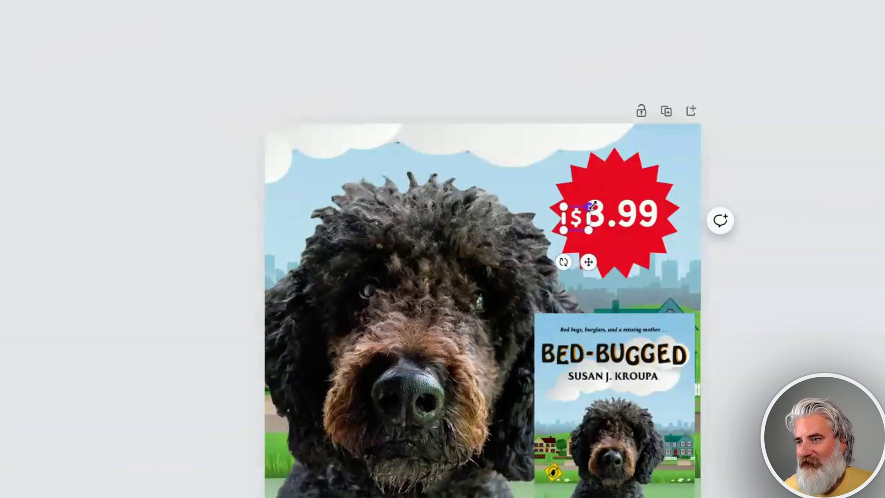
left_click_drag(591, 205, 599, 201)
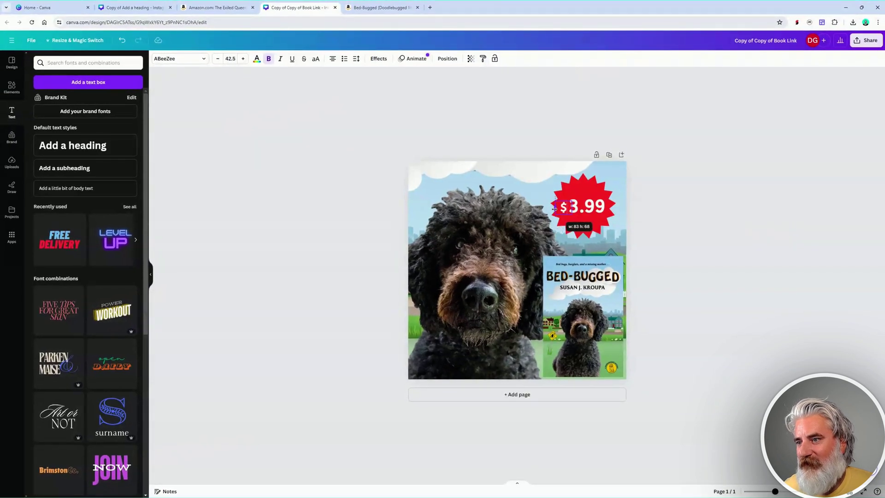
left_click(708, 212)
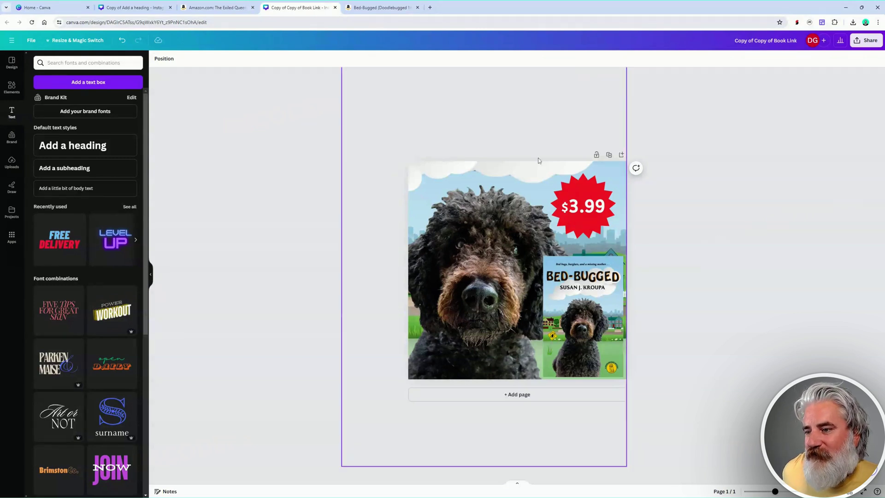
Group the starburst with its price texts, tilt the badge slightly clockwise and move it into the ad's upper-right corner.
left_click(589, 206)
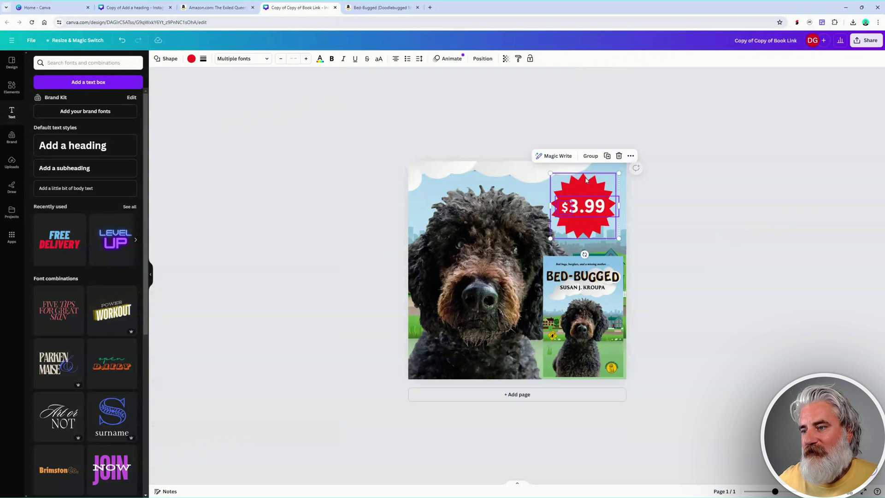
left_click_drag(585, 255, 590, 209)
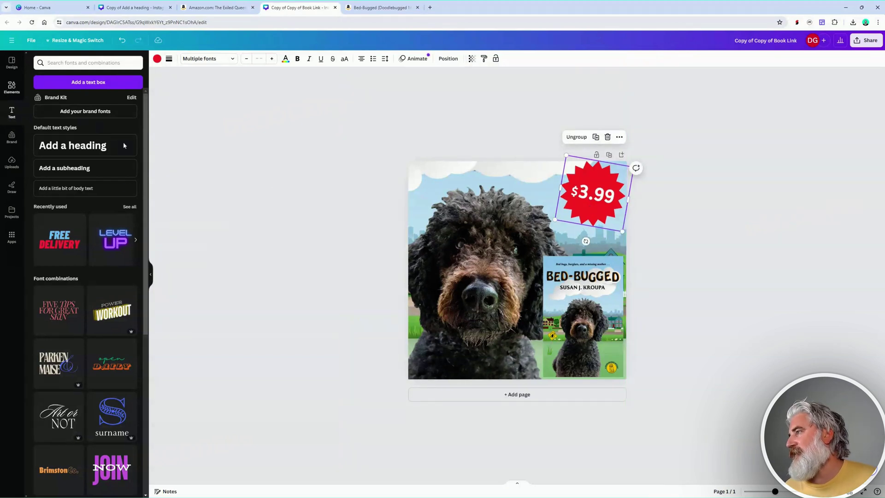
Add a red square shape and stretch it into a band about 1753 by 94 px across the ad's lower part.
left_click(12, 88)
left_click(43, 162)
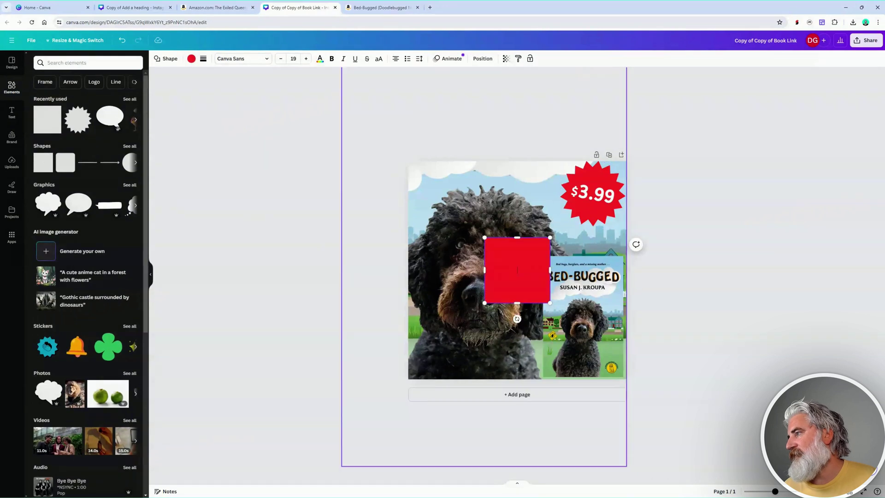
left_click_drag(517, 237, 751, 362)
left_click(718, 287)
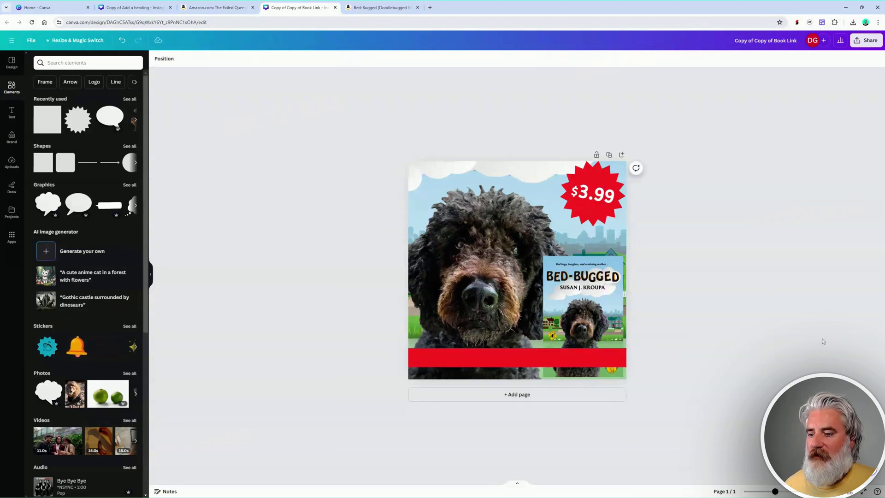
left_click(506, 359)
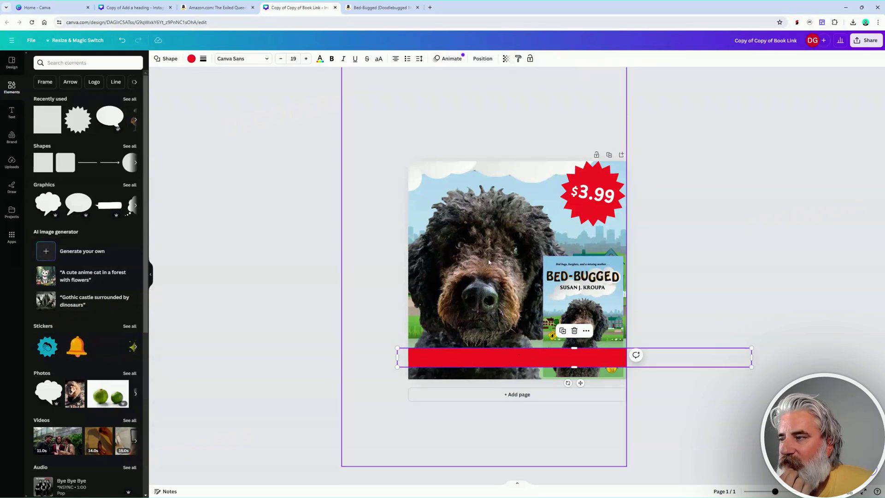
left_click(757, 272)
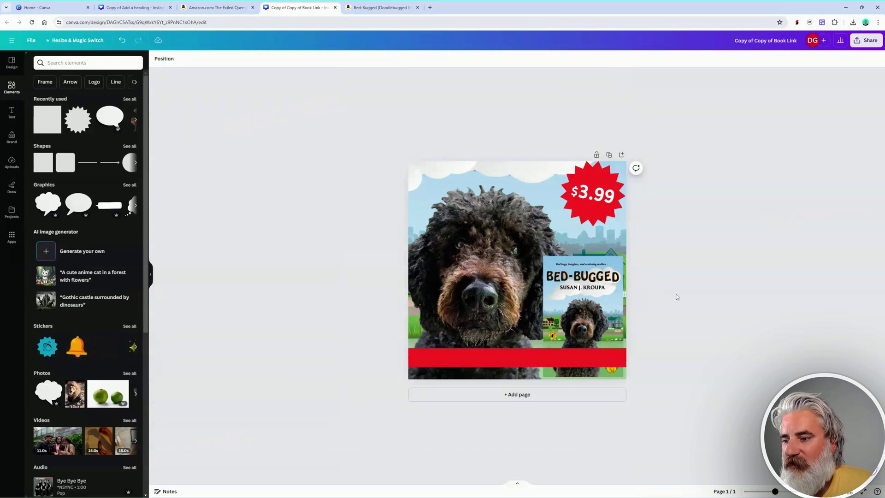
Send the red band backward in the layer order so it sits behind the book cover but in front of the dog illustration.
left_click(467, 356)
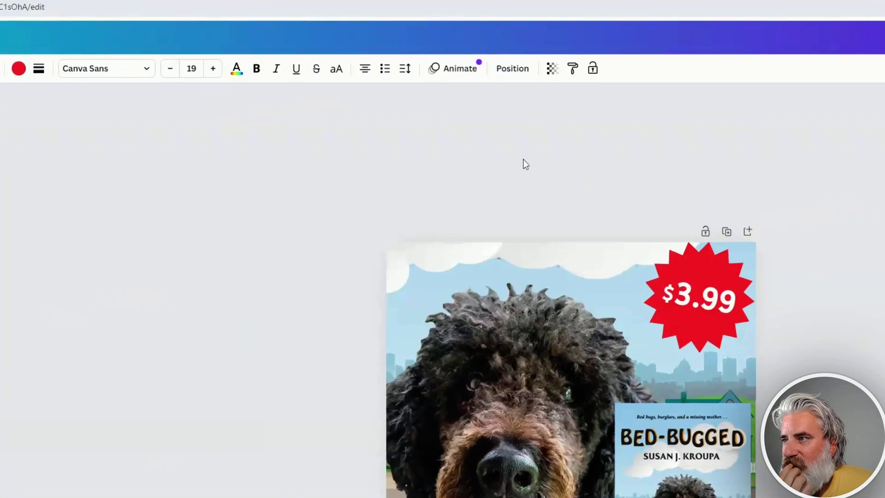
left_click(526, 75)
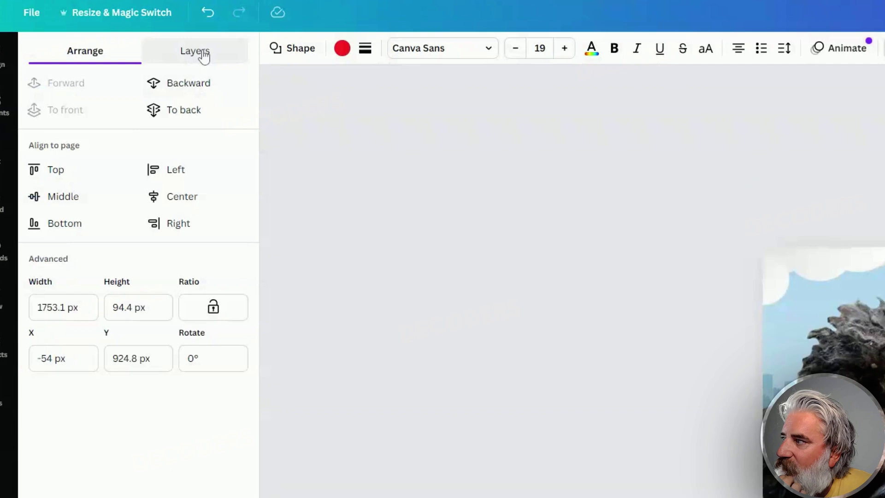
left_click(134, 57)
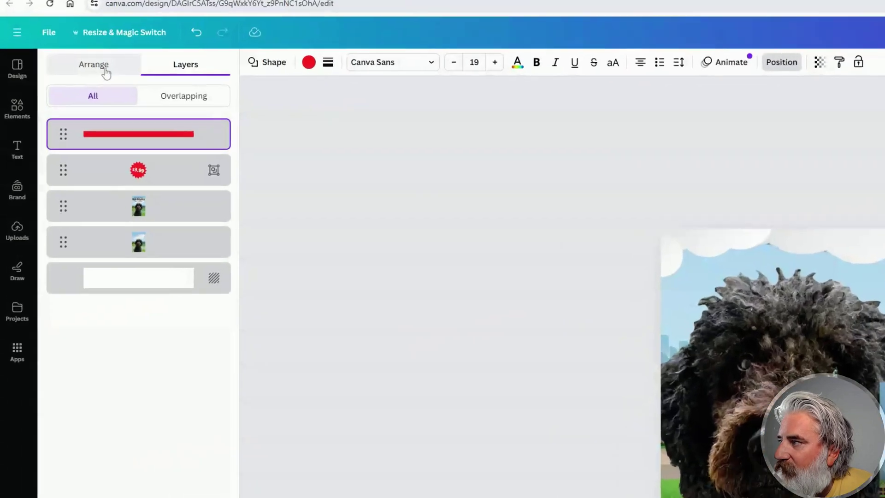
left_click(59, 60)
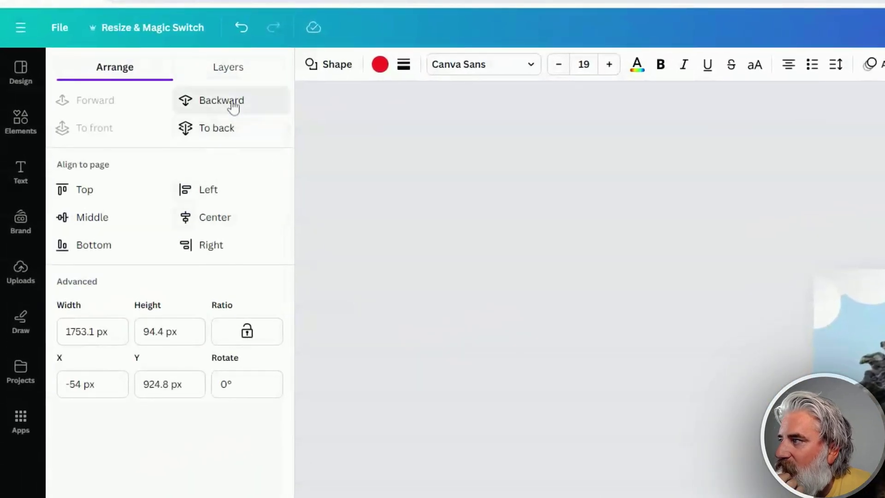
left_click(217, 100)
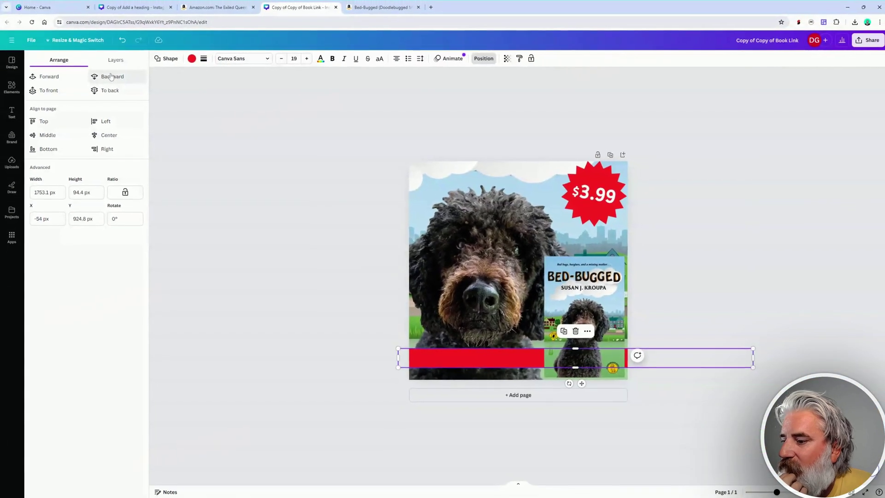
left_click(152, 85)
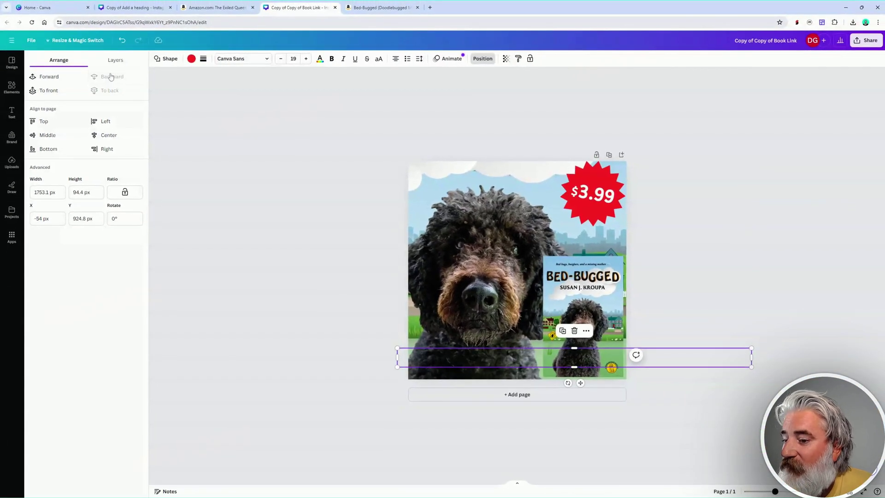
left_click(56, 81)
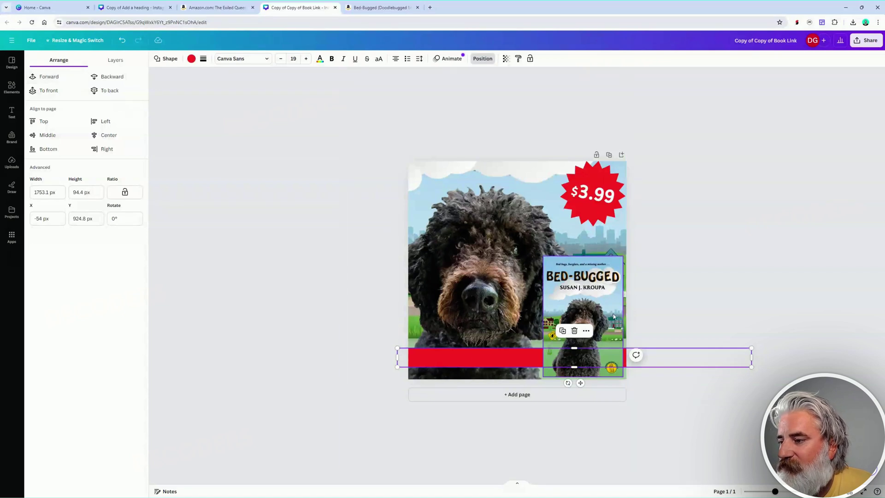
key("Escape")
left_click(776, 268)
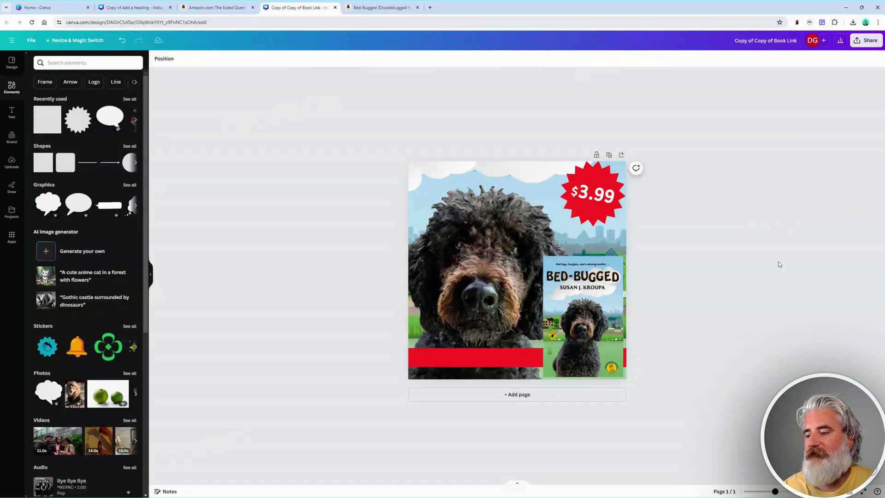
Copy the "3.99" text from the price badge and place the untilted copy on the red band beside the book cover.
left_click(595, 197)
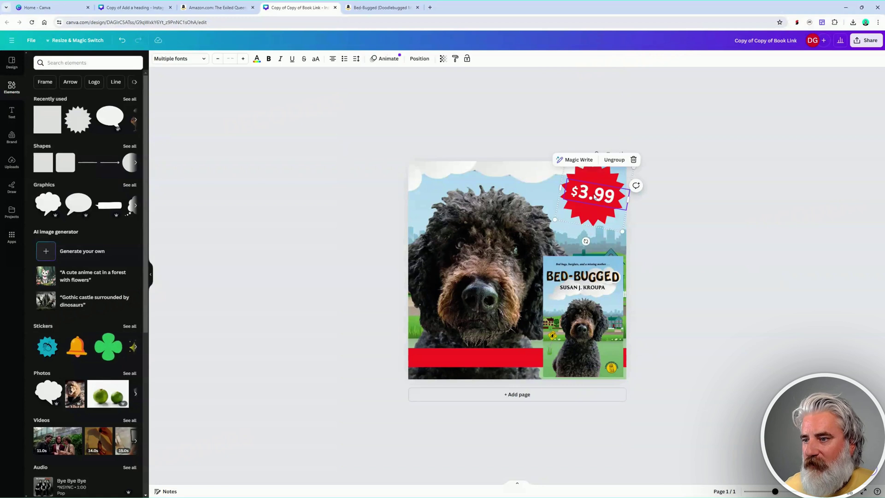
left_click(594, 198)
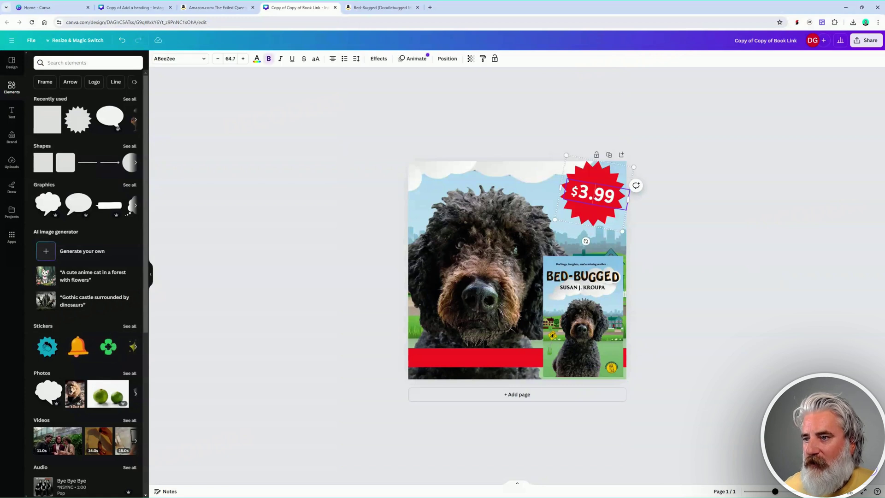
double_click(594, 197)
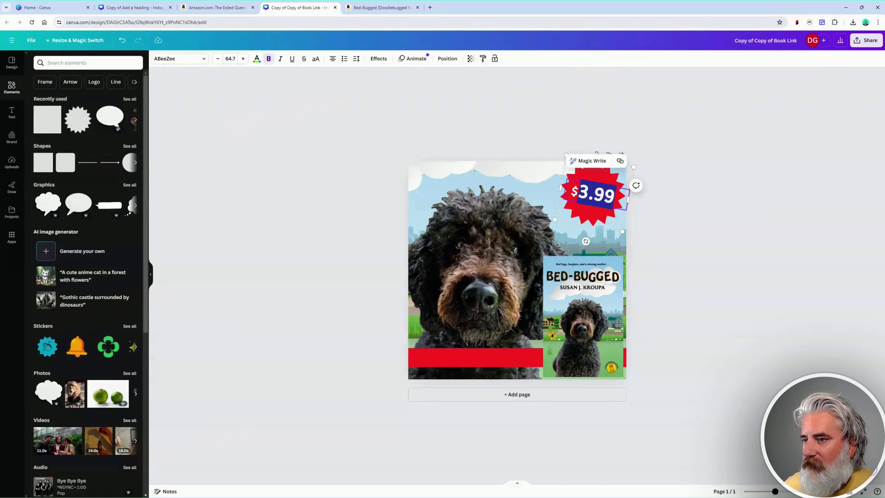
key("Escape")
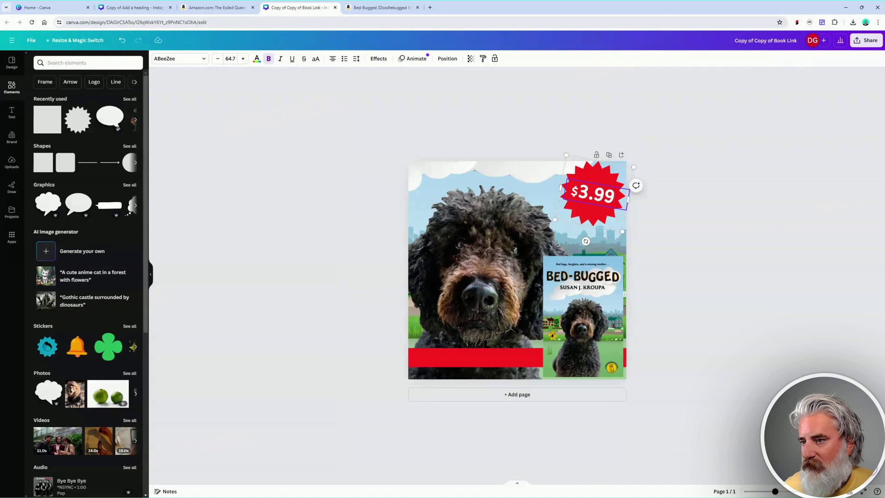
left_click(605, 183)
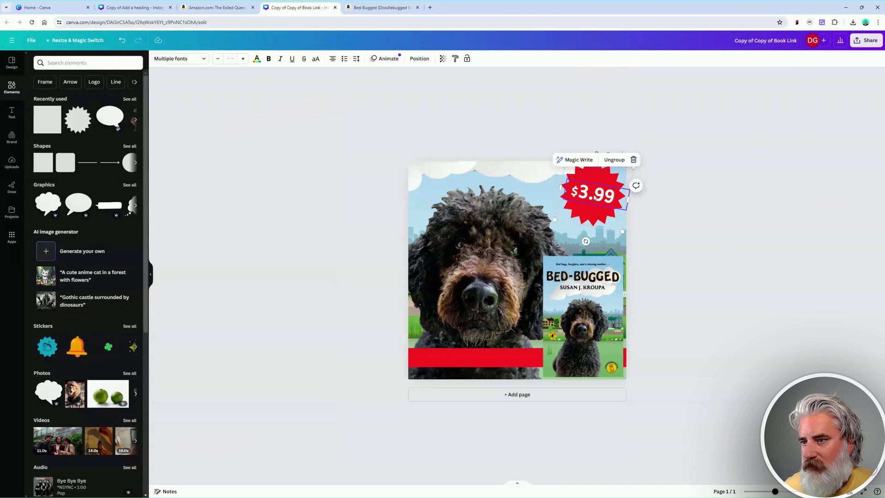
left_click(676, 203)
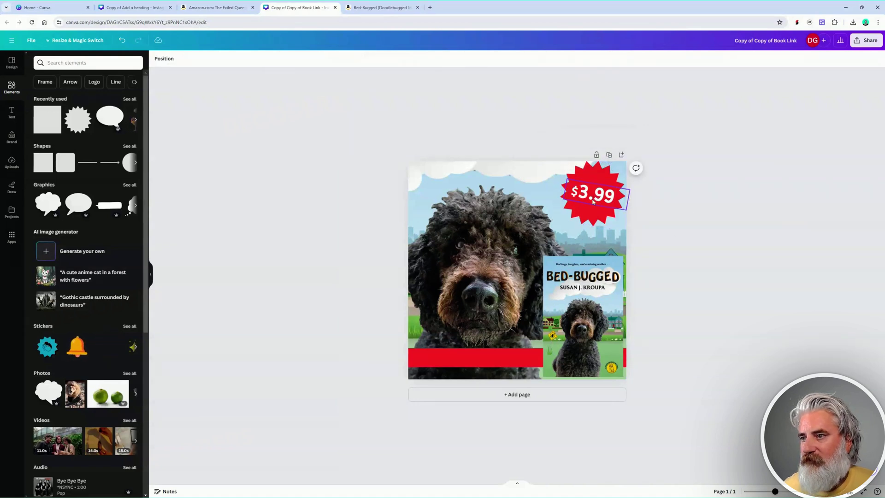
left_click(593, 200)
left_click_drag(593, 199, 463, 404)
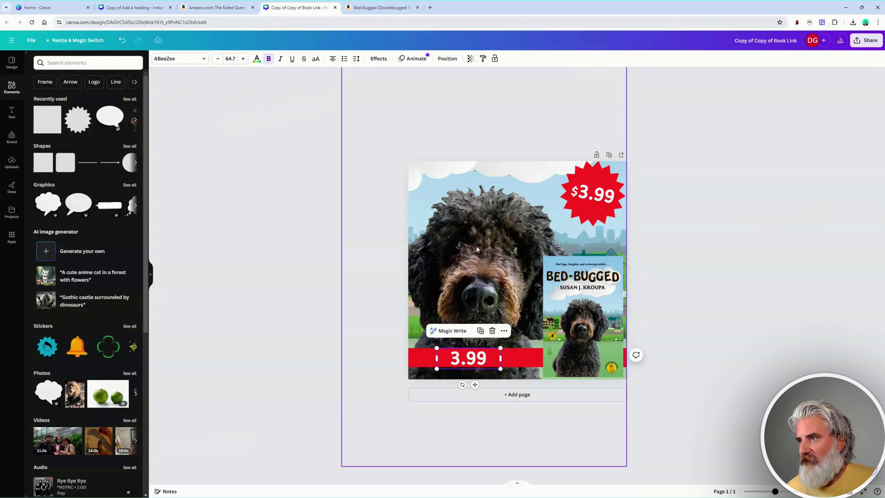
Switch to Amazon and compare the number of ratings on the Bed-Bugged and The Exiled Queen product pages.
left_click(385, 8)
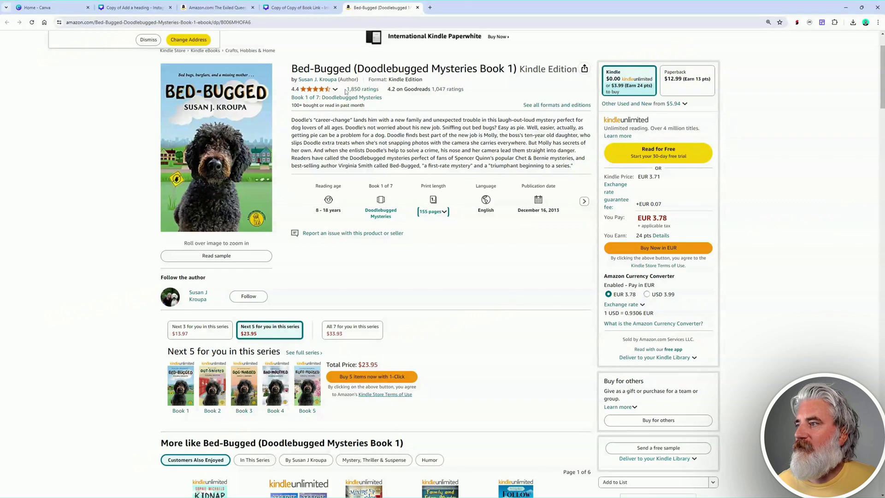
left_click_drag(345, 89, 382, 92)
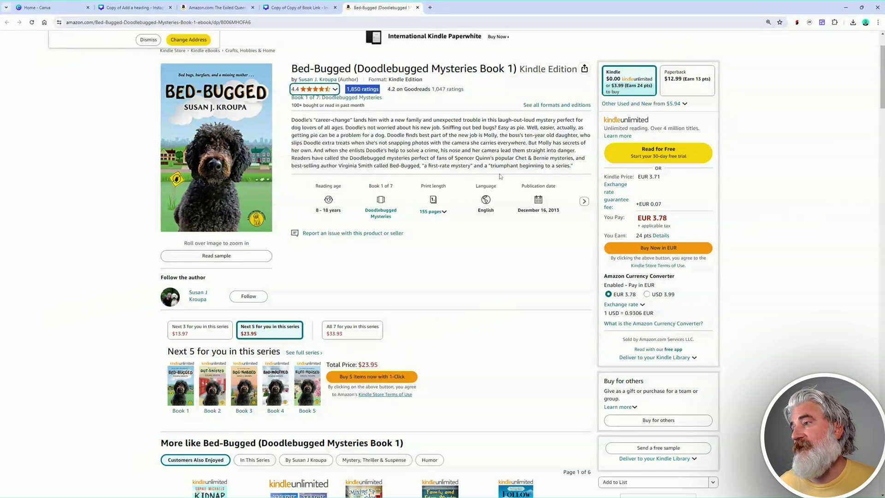
left_click(206, 6)
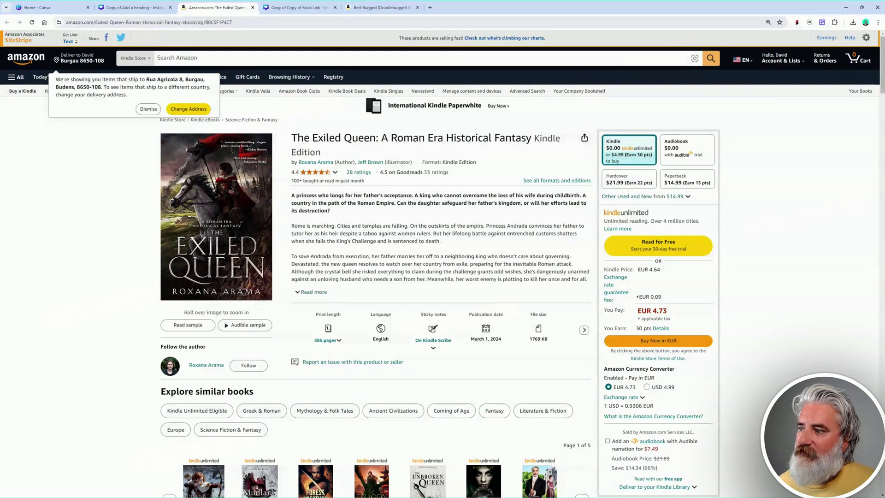
left_click(380, 7)
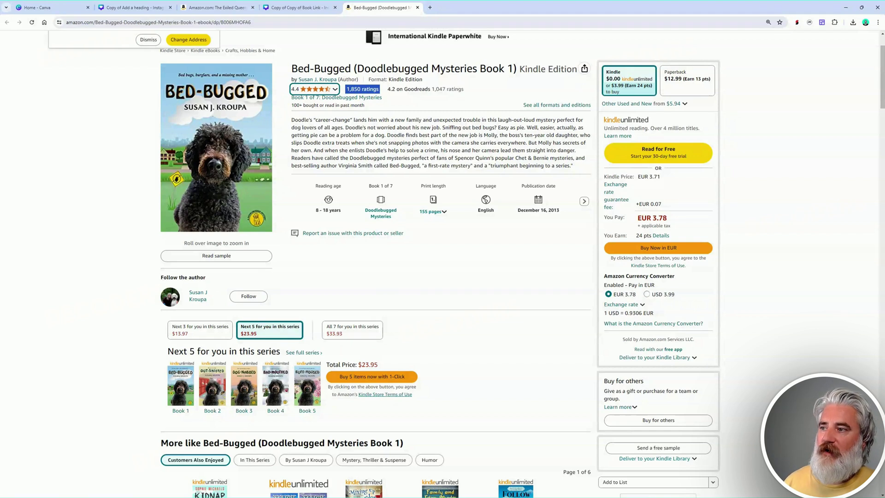
left_click(306, 112)
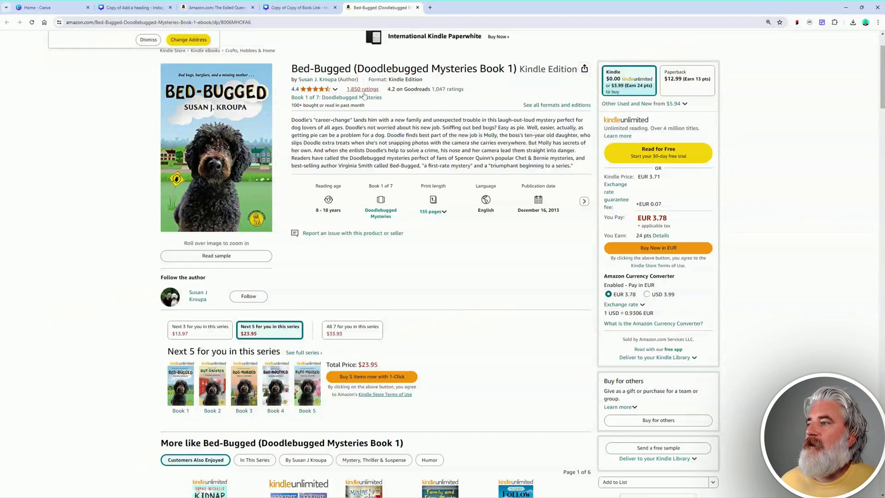
Read through the customer reviews of Bed-Bugged for a short phrase suitable as the ad's banner text.
scroll(369, 114, "down", 9)
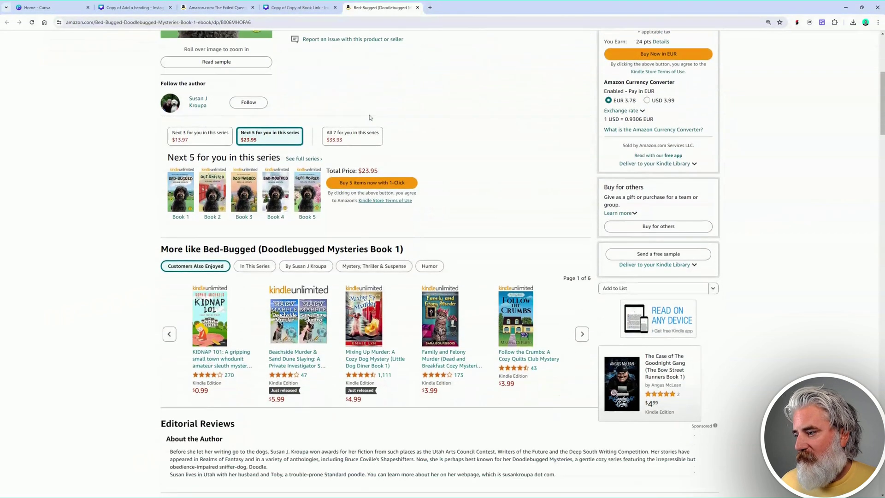
scroll(370, 118, "down", 12)
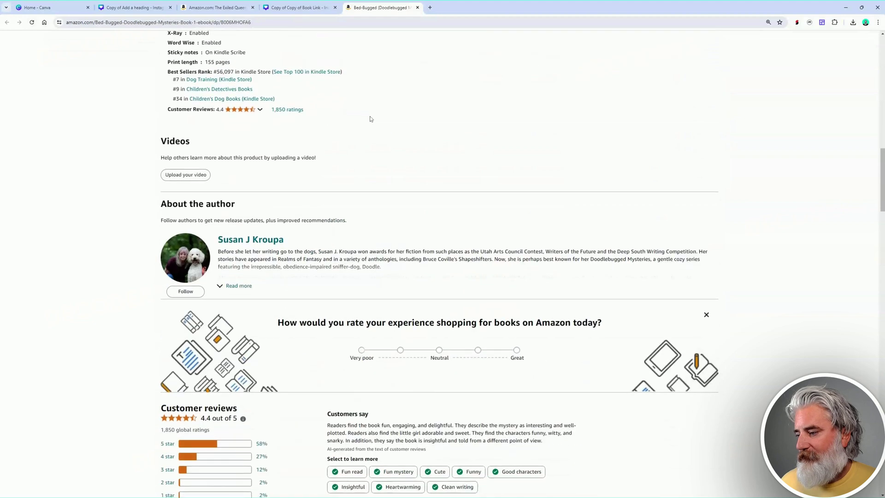
scroll(370, 119, "down", 5)
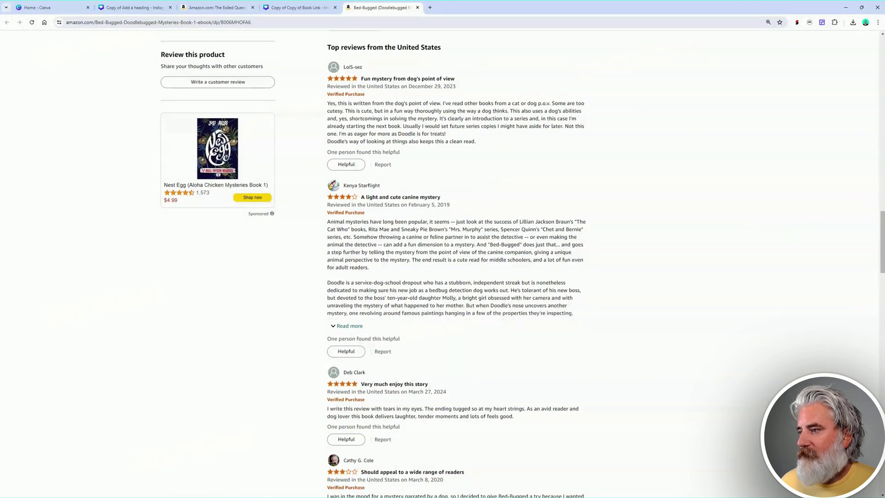
scroll(511, 221, "down", 11)
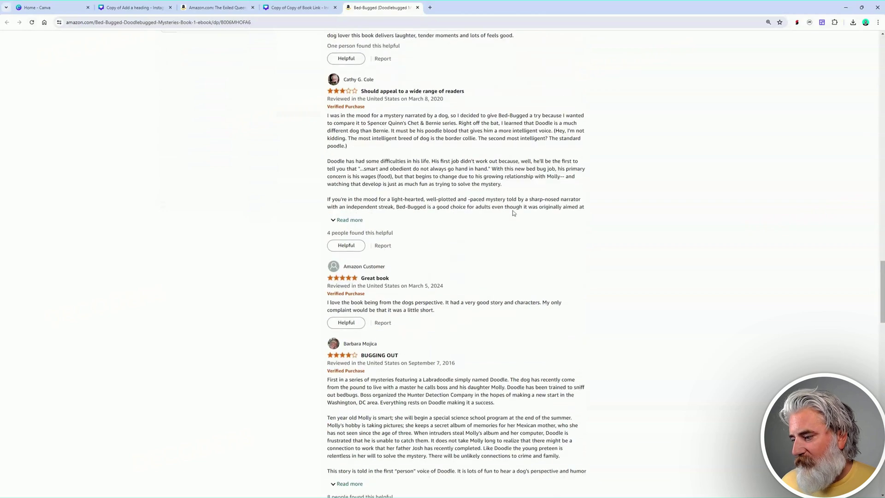
scroll(518, 218, "up", 10)
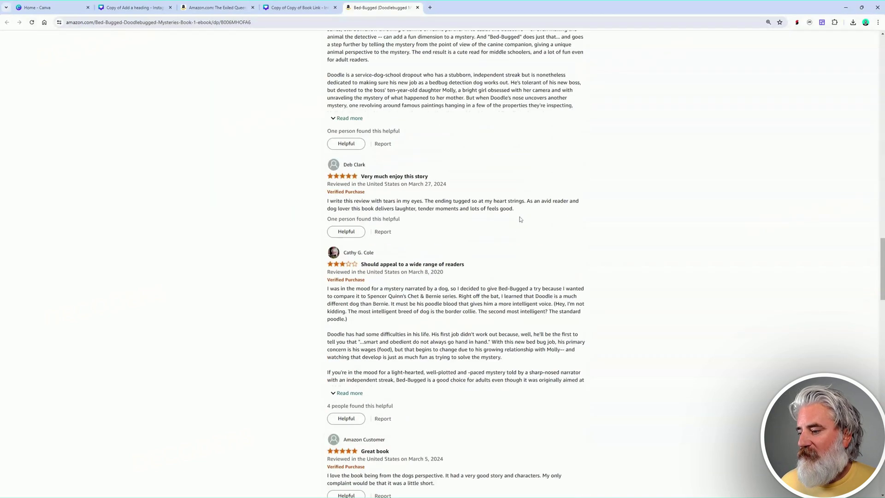
left_click_drag(443, 302, 390, 301)
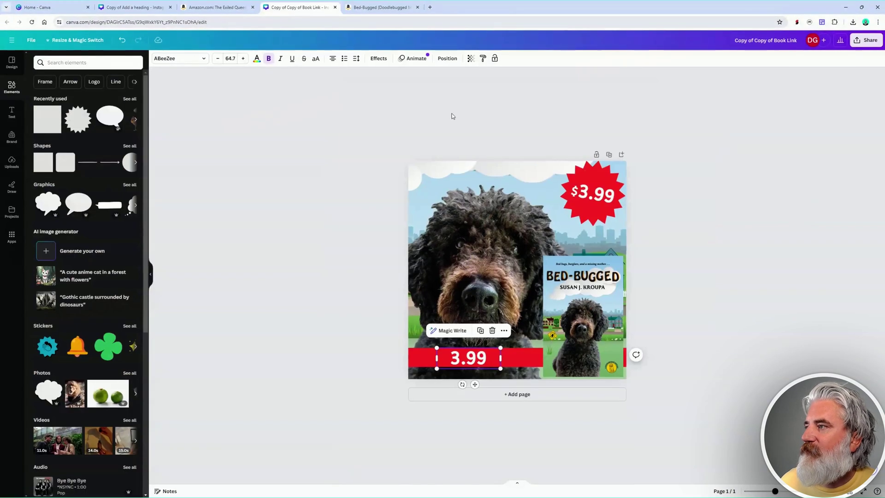
In the Canva ad, replace the "3.99" text on the red band with "Cute canine mystery".
double_click(468, 357)
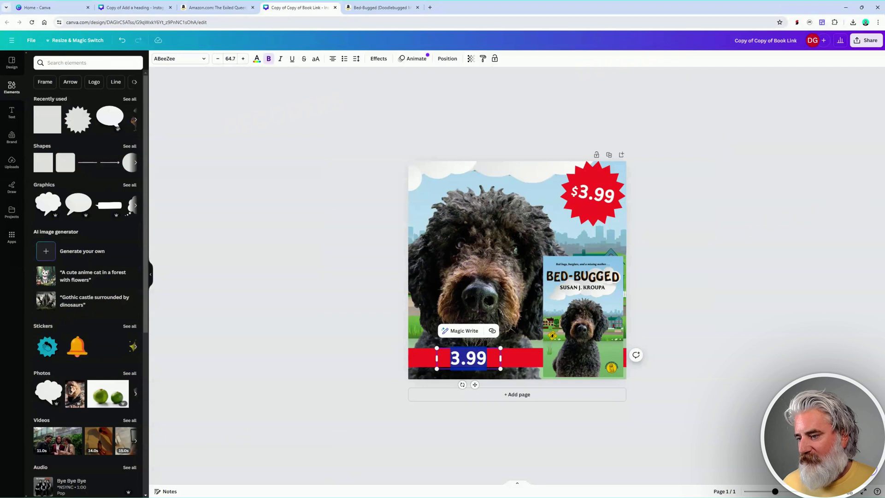
type("Cute can")
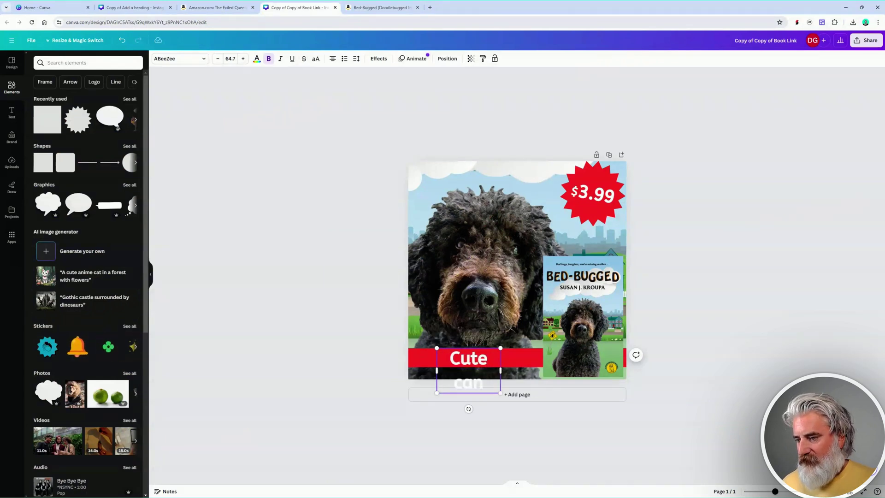
type("ine myster")
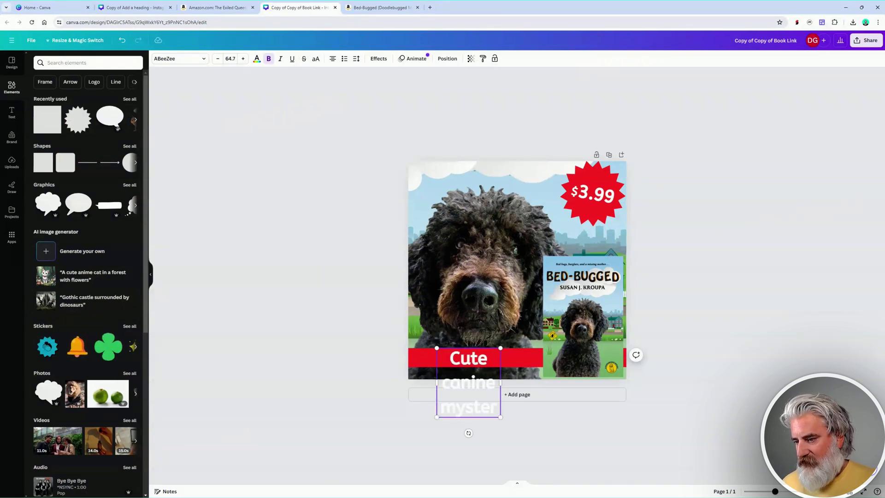
type("y")
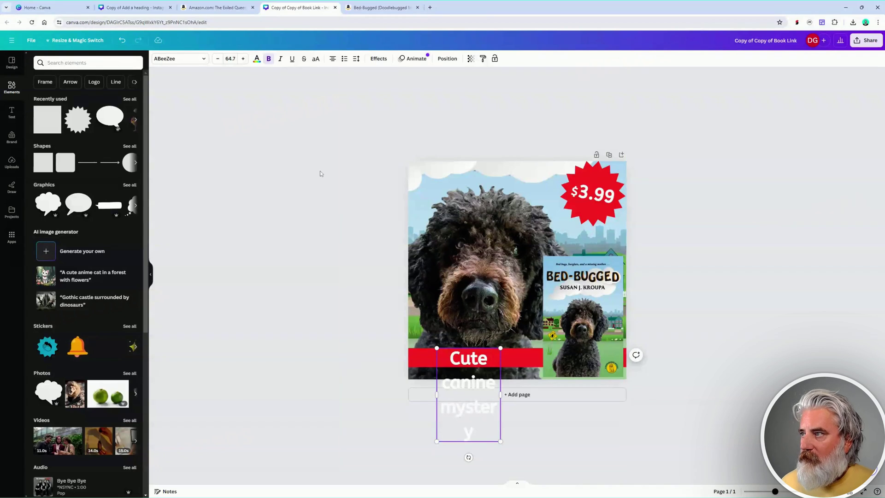
Reduce the banner text to font size 41.7 and widen its text box on both sides so the phrase fits on one line.
left_click(218, 59)
left_click(217, 59)
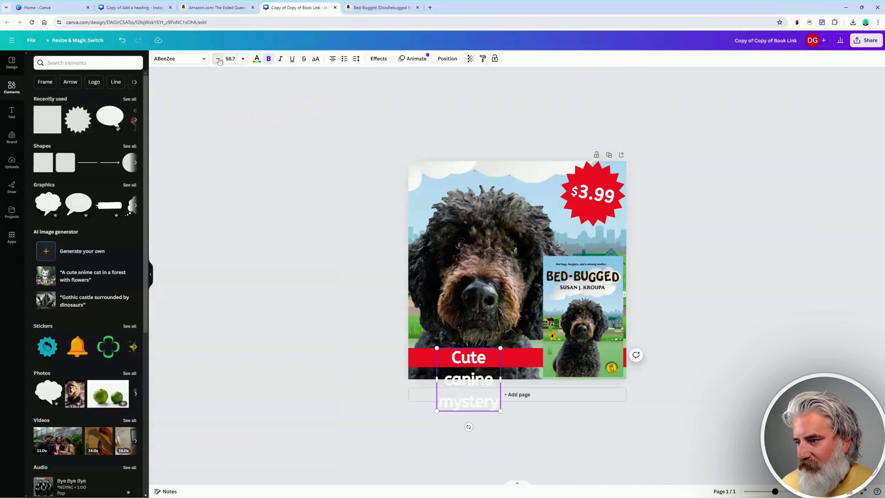
left_click(218, 58)
left_click(217, 59)
left_click(218, 59)
left_click(217, 59)
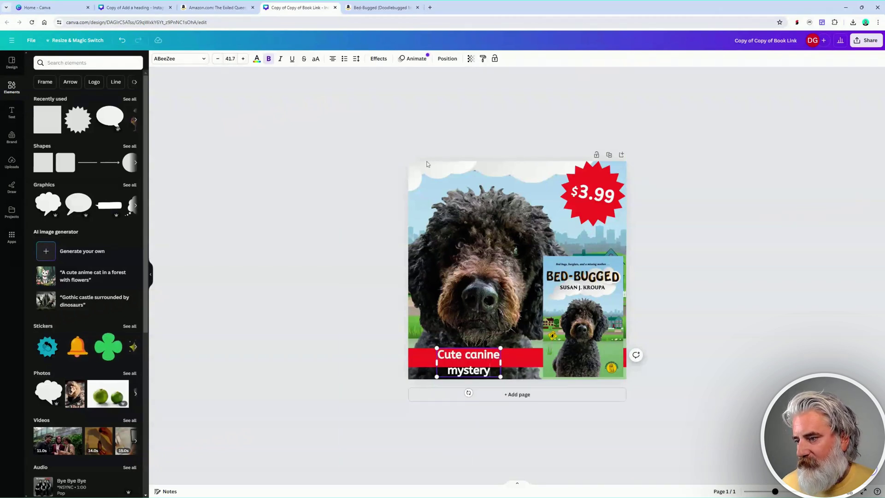
left_click_drag(501, 363, 540, 364)
left_click_drag(436, 362, 413, 364)
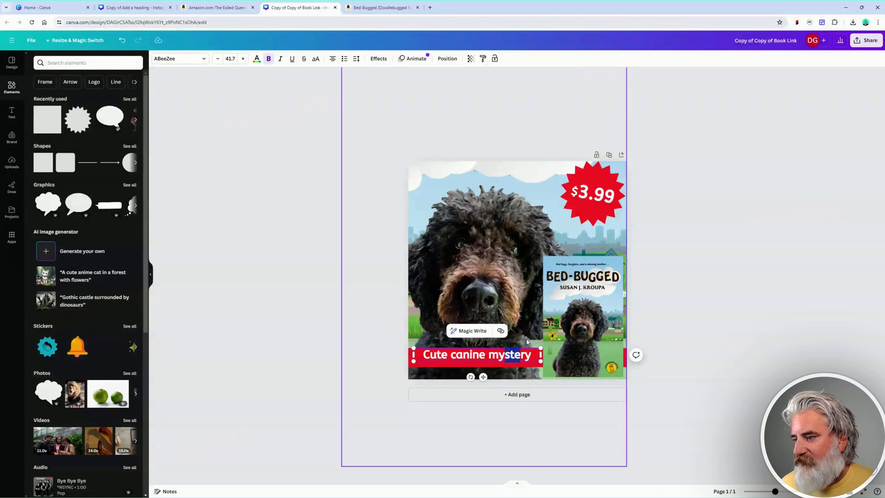
Enlarge the "Cute canine mystery" text to about size 47.7 and fit it on the red band in front of the book cover's edge.
left_click(754, 304)
left_click_drag(521, 354, 546, 349)
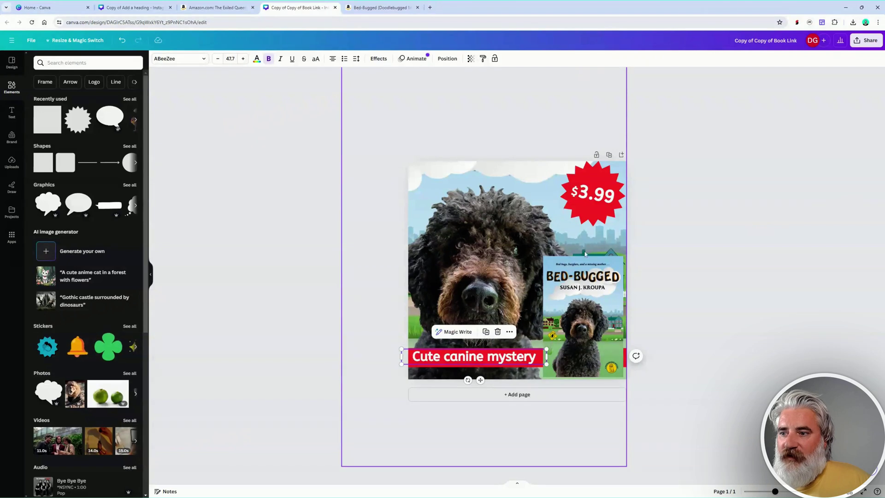
left_click(729, 286)
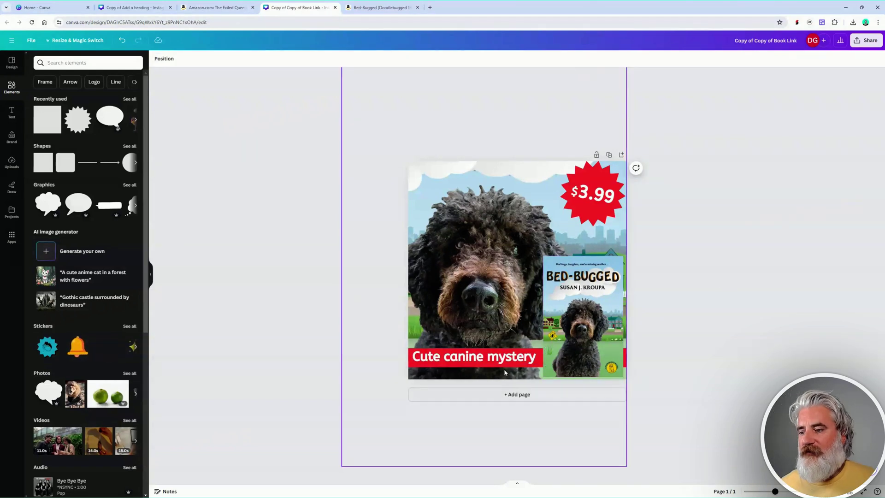
Center the "Cute canine mystery" text on the red band, and shrink the Bed-Bugged cover slightly, leaving a small margin from the ad's edges.
left_click_drag(496, 360, 499, 362)
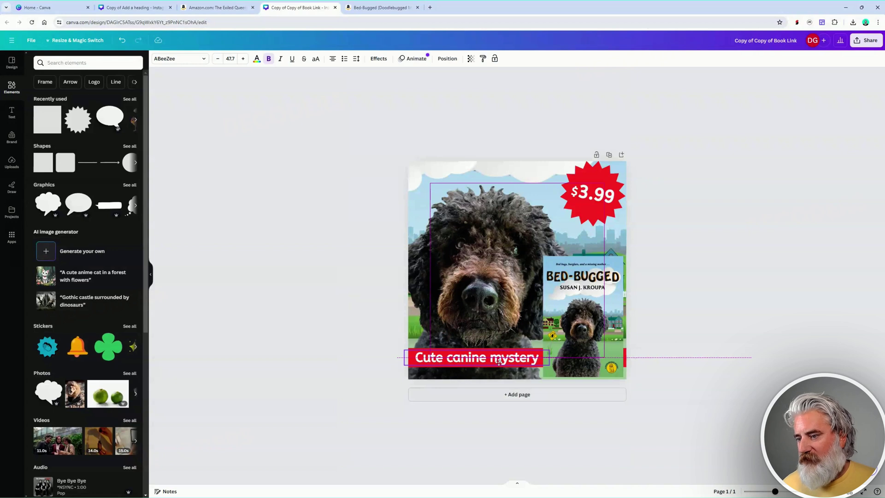
left_click(725, 293)
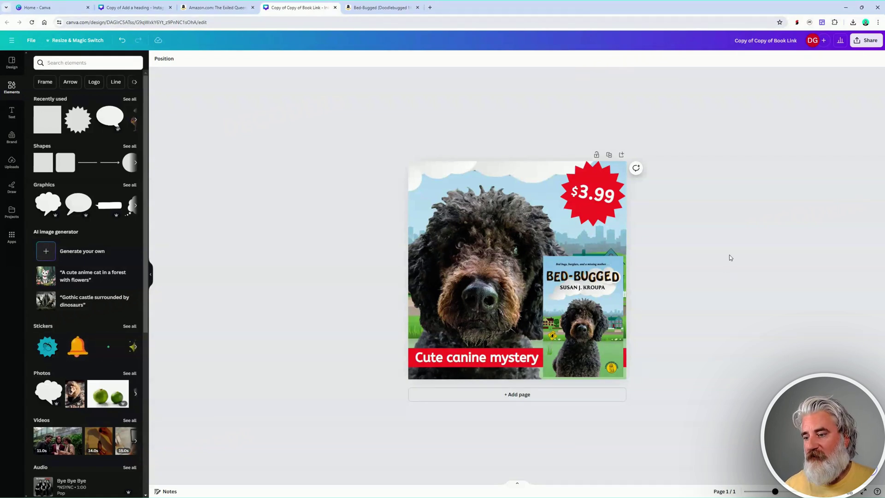
left_click(585, 272)
left_click_drag(544, 256, 556, 257)
left_click_drag(598, 301, 597, 298)
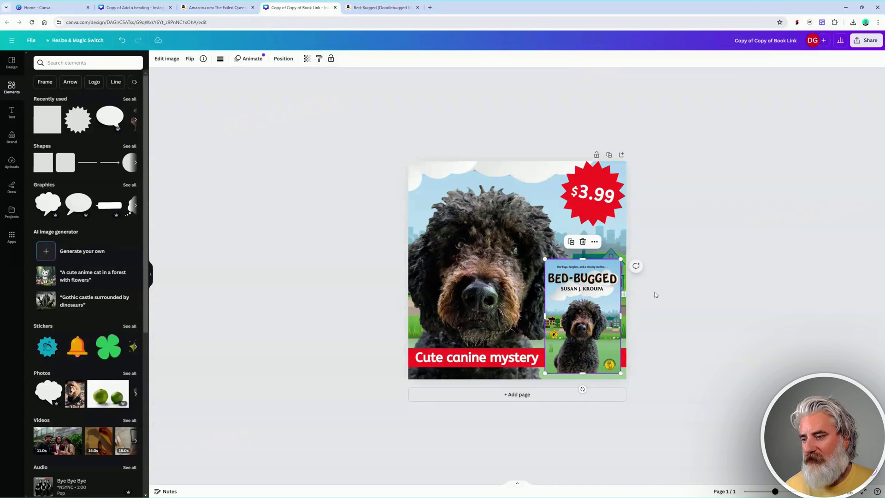
Enclose the banner text in quotation marks as “Cute canine mystery” and scale it down slightly to fit the band beside the cover.
left_click(482, 356)
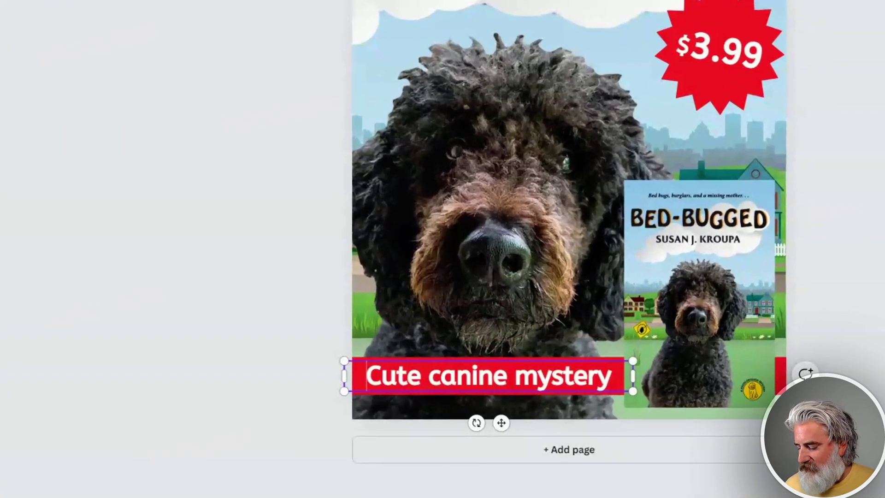
type("“")
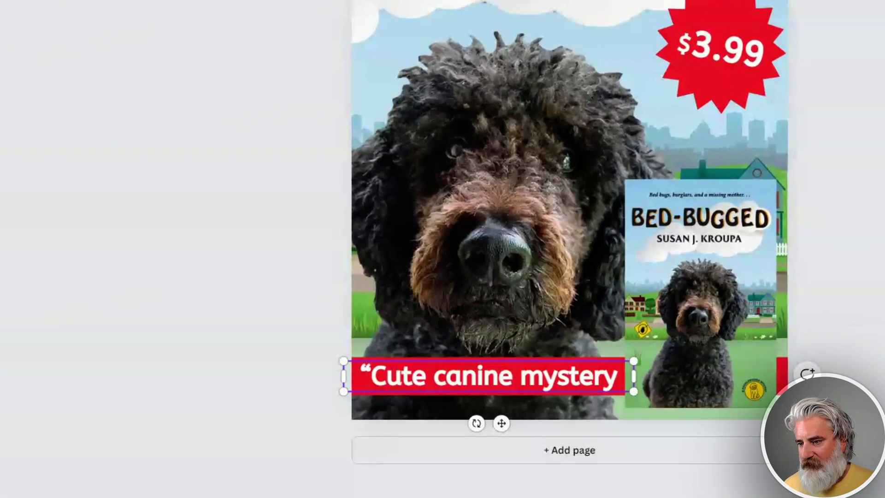
type("”")
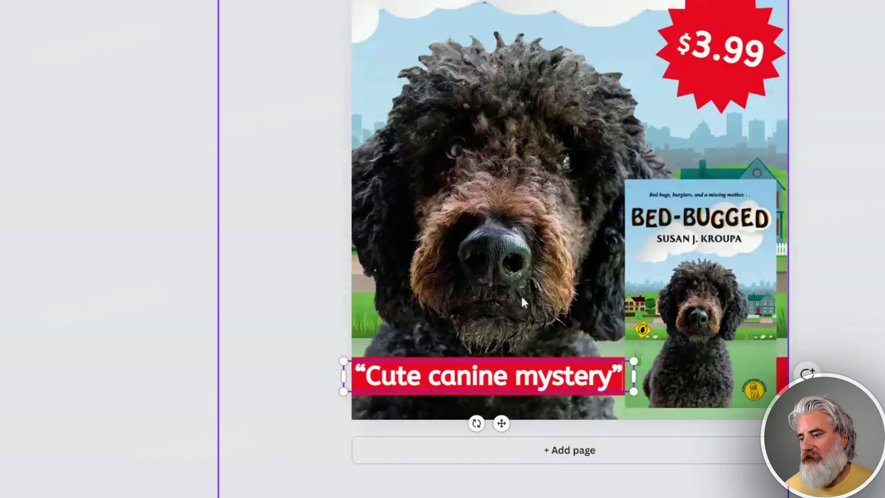
key("Escape")
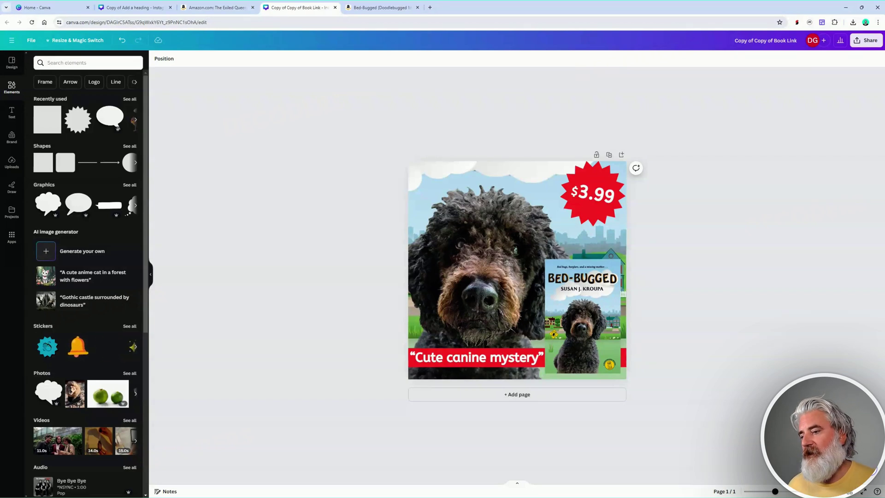
left_click(485, 363)
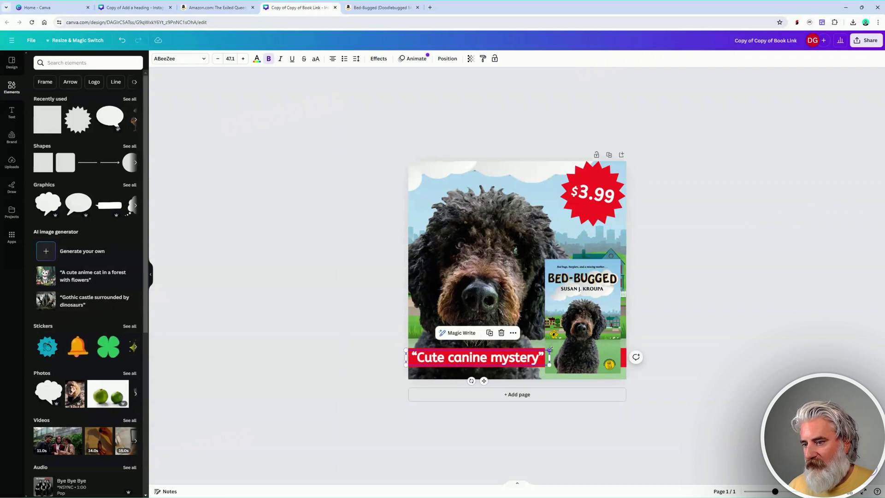
left_click_drag(549, 365, 545, 364)
left_click(705, 300)
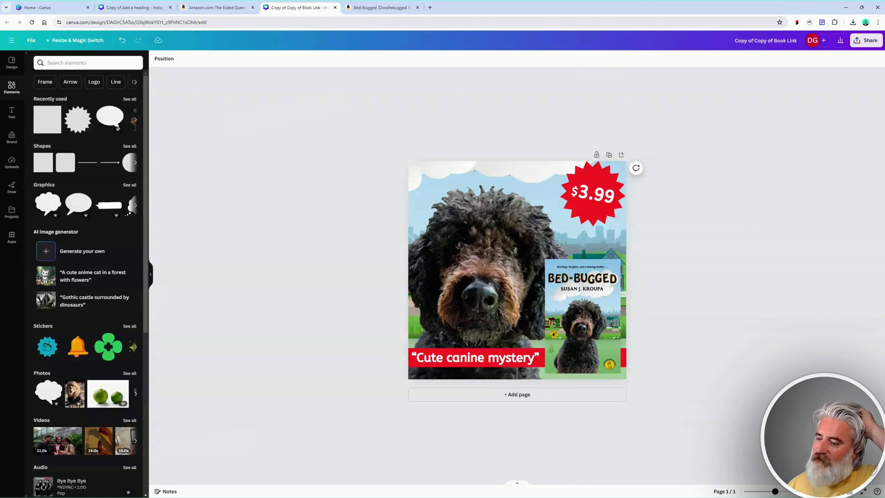
Recolor the red price badge with the default solid yellow and apply the change to all red elements in the ad.
left_click(593, 202)
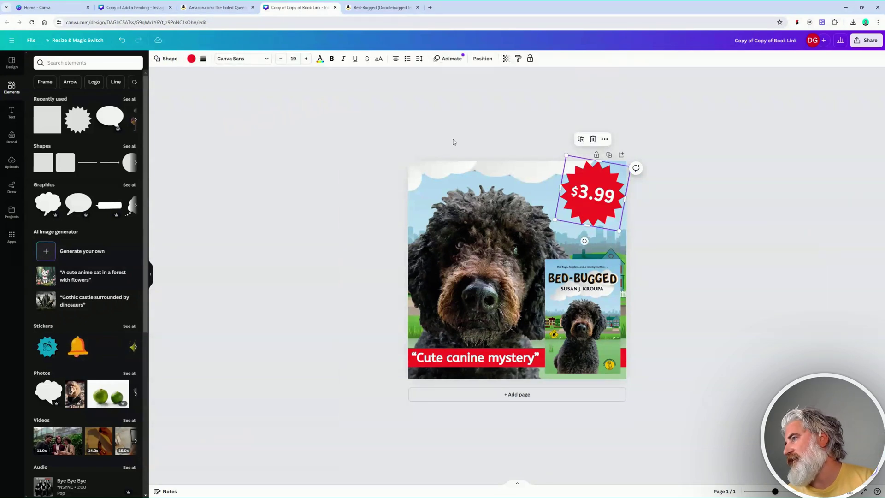
left_click(192, 59)
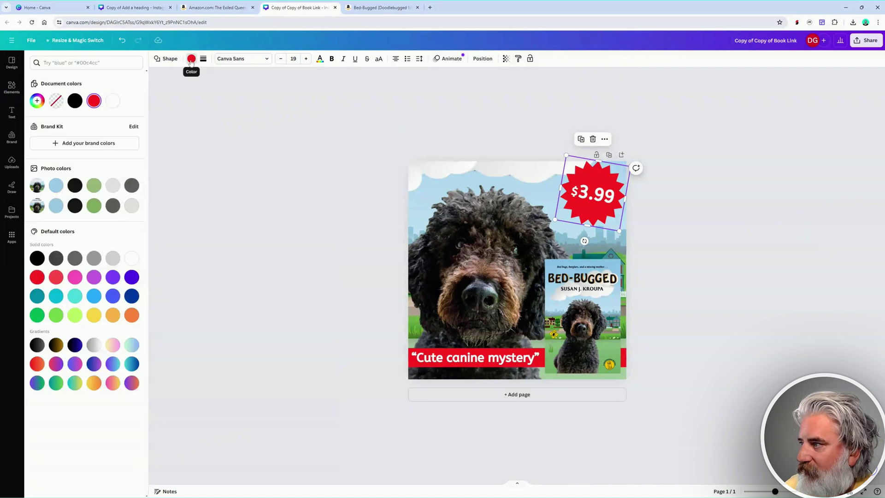
left_click(93, 316)
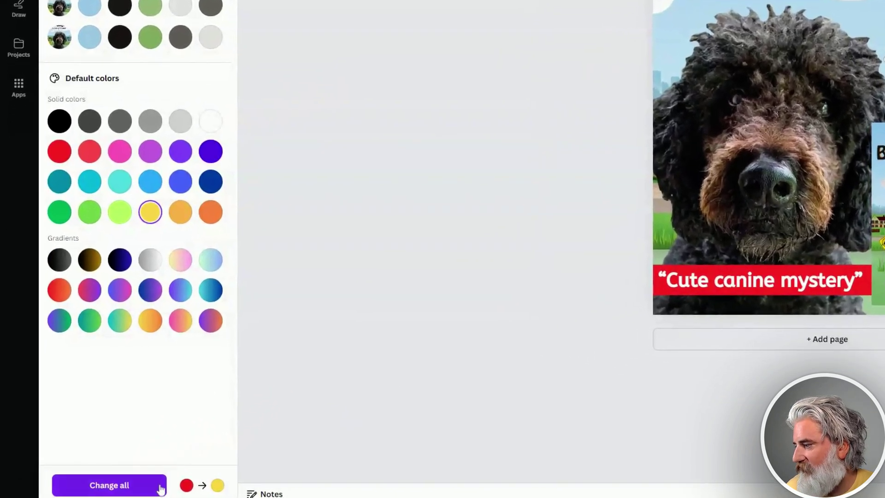
left_click(109, 485)
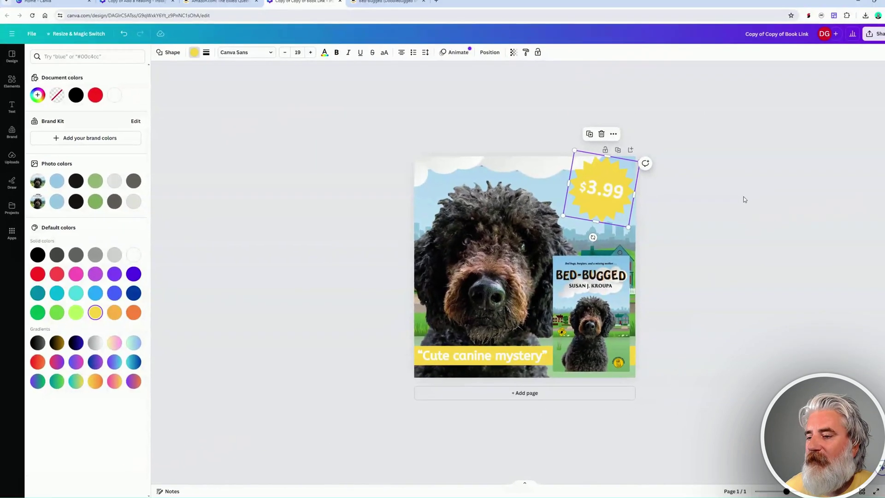
left_click(729, 140)
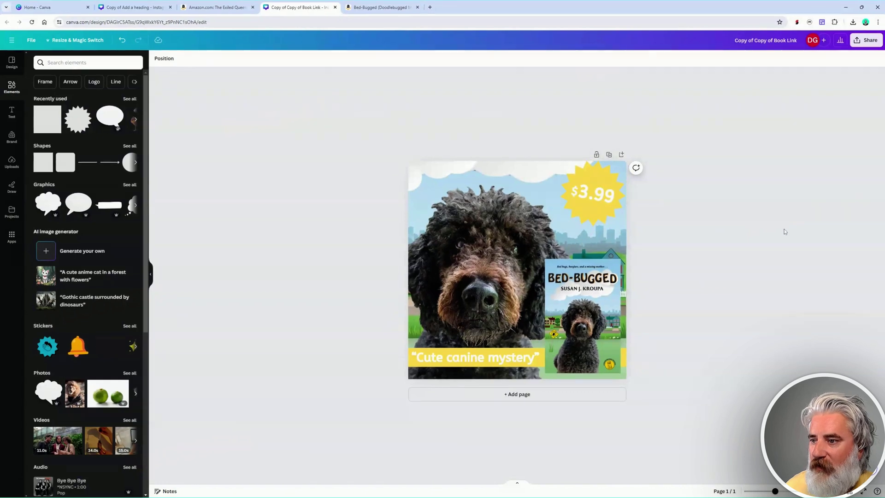
Change the "3.99" price text to black and apply the change to all white text in the ad.
left_click(608, 200)
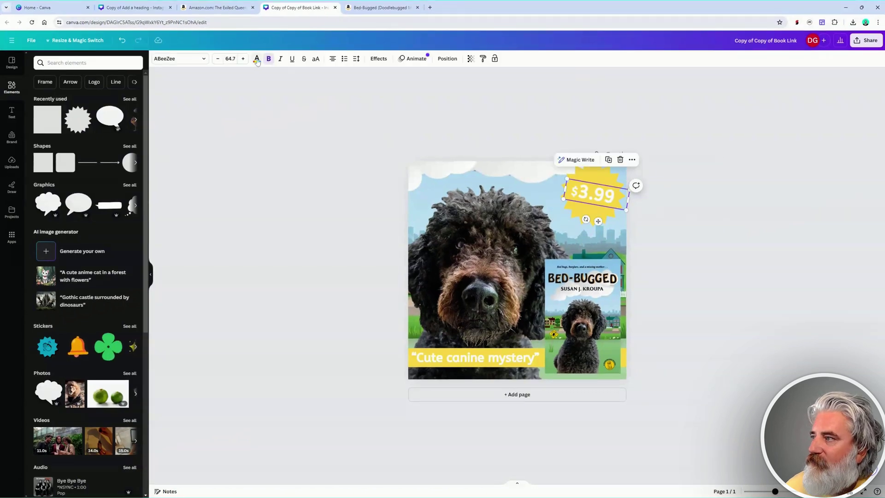
left_click(257, 59)
left_click(56, 100)
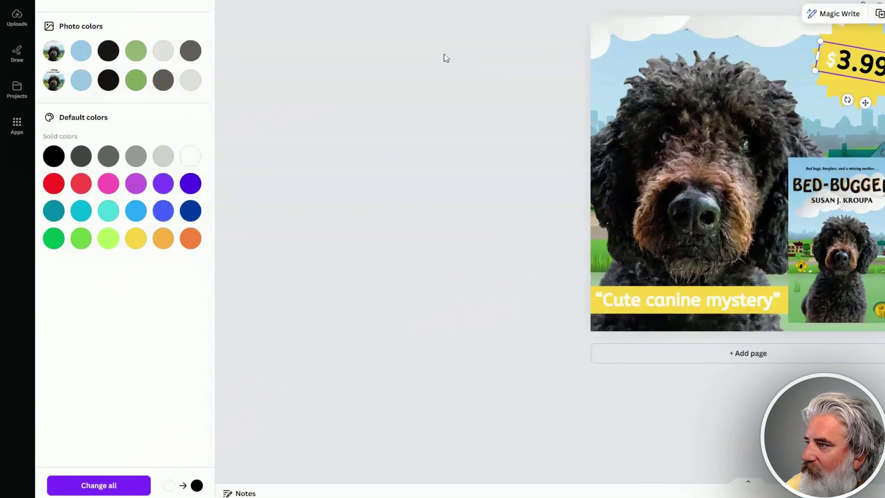
left_click(134, 485)
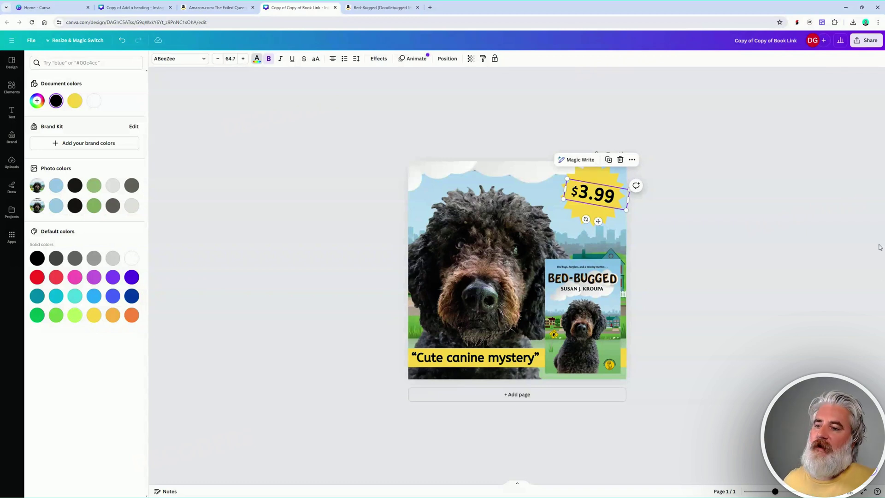
left_click(38, 102)
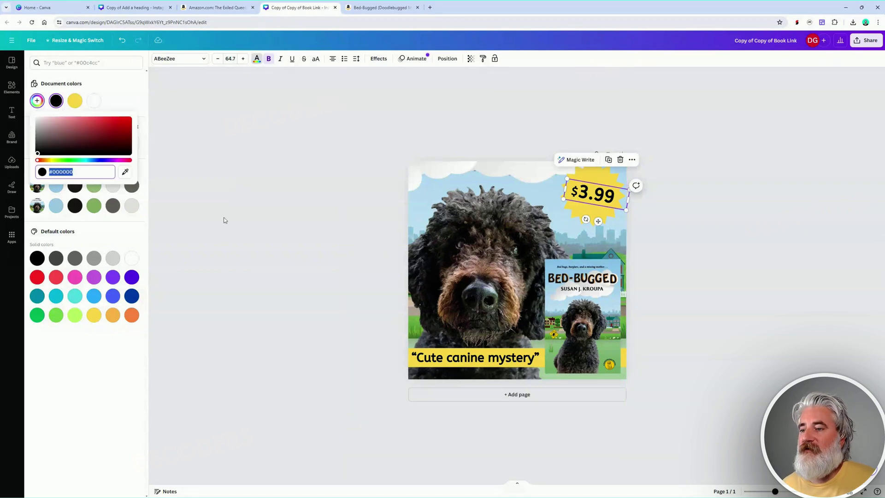
left_click(318, 197)
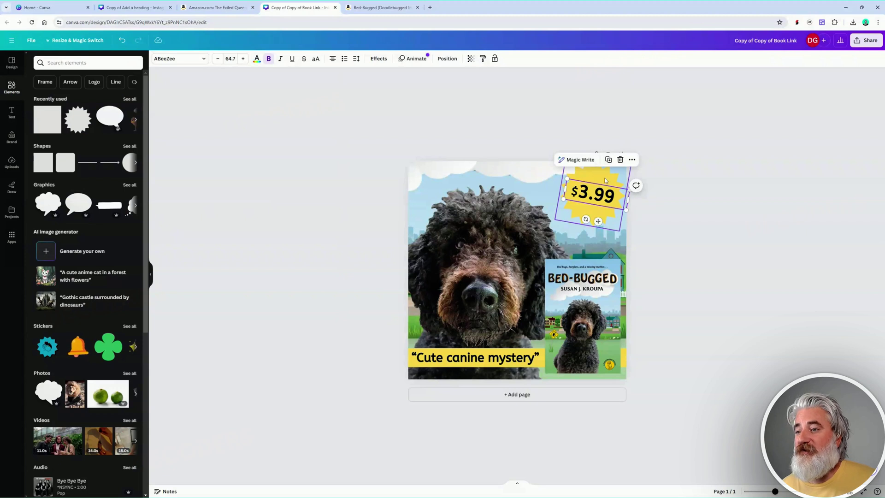
Set the price badge to the brighter, fully saturated yellow #FFDE00 and apply it to all matching yellow elements.
left_click(588, 209)
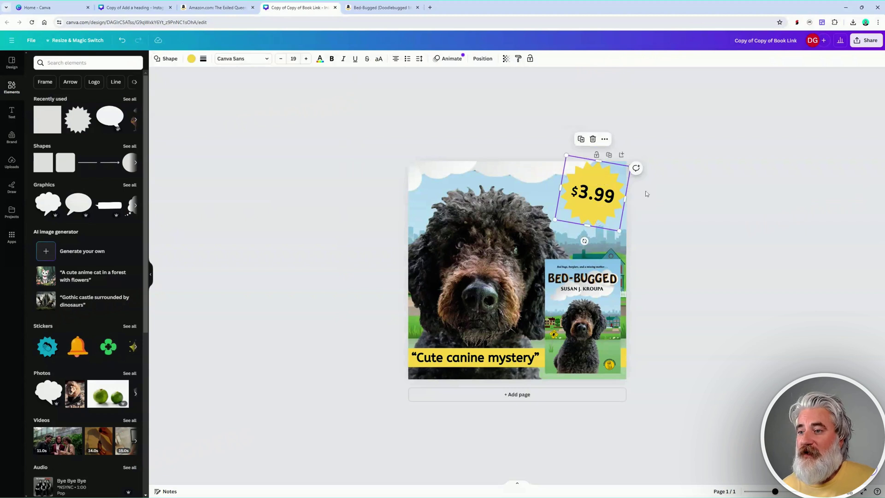
left_click(191, 58)
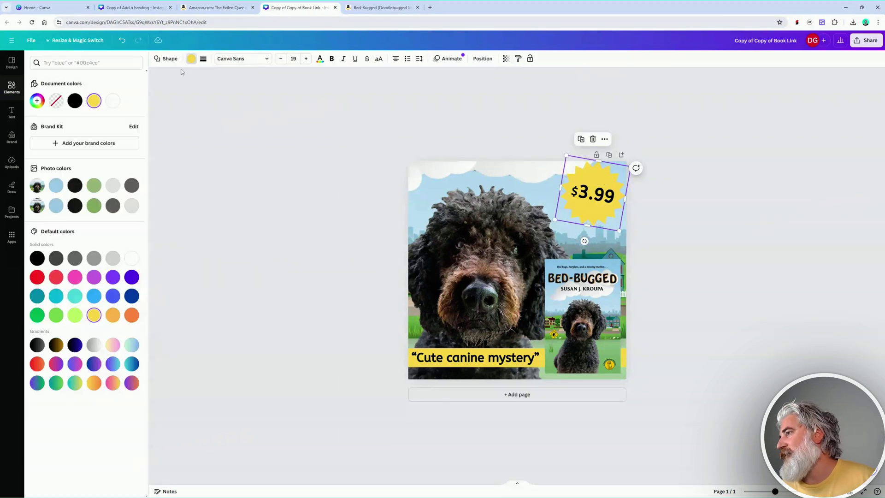
left_click(37, 100)
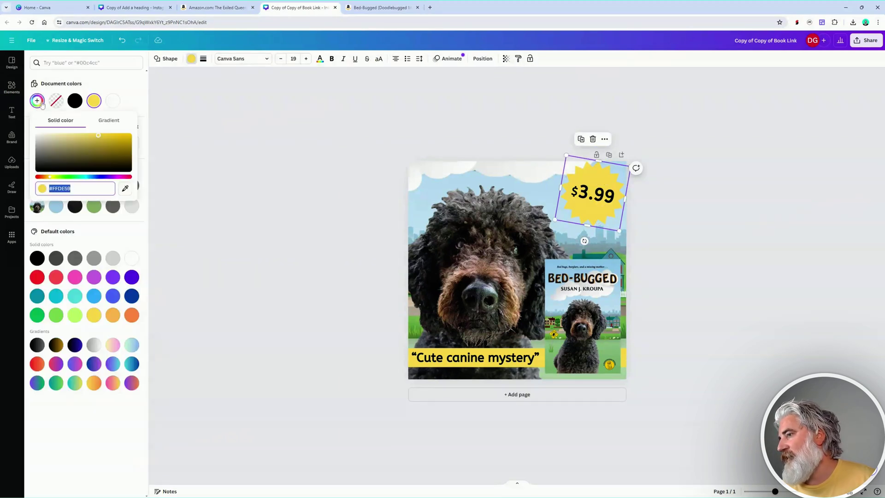
left_click(51, 178)
left_click_drag(52, 178, 52, 178)
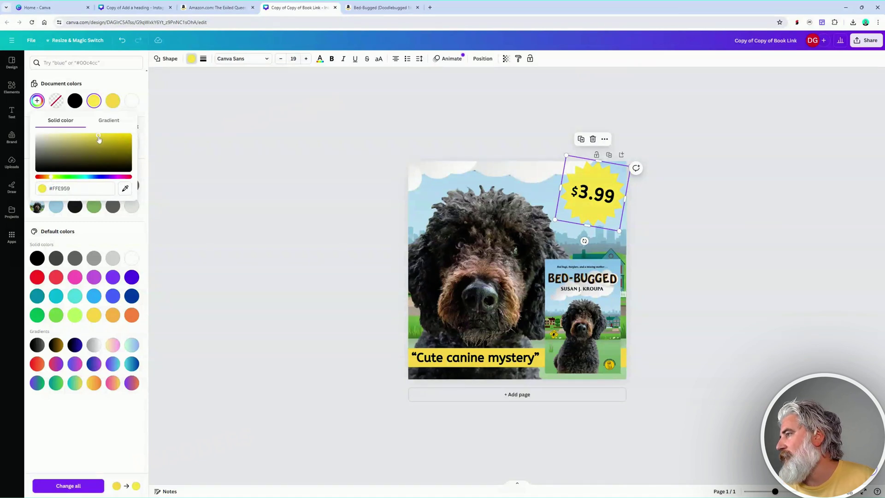
left_click_drag(99, 139, 156, 136)
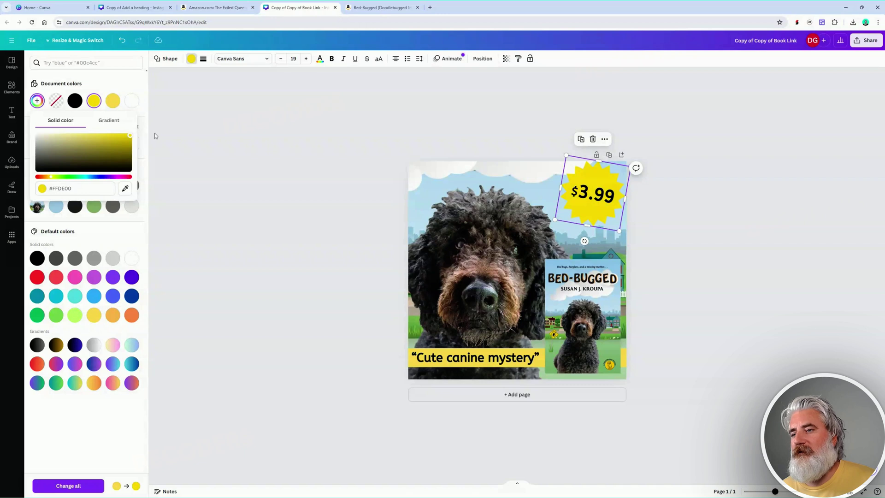
left_click(69, 486)
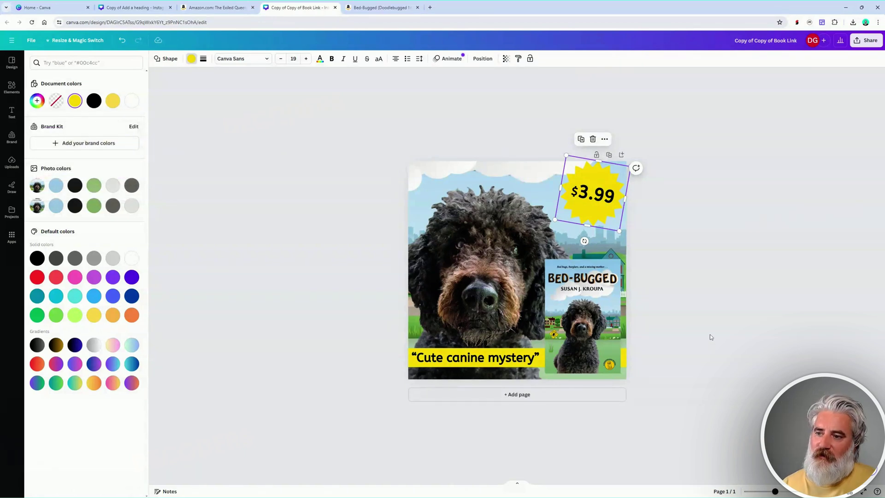
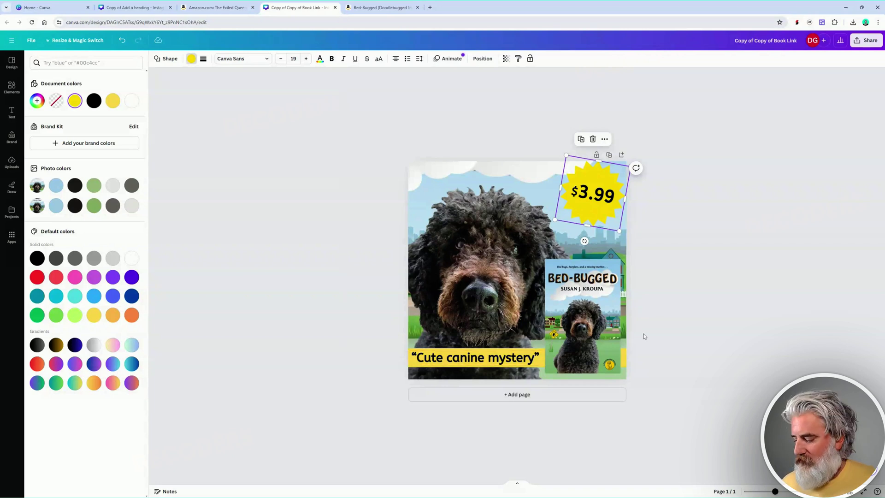
Undo and redo the recent color changes to compare the ad's red and yellow versions, ending on the bright yellow one.
left_click(695, 291)
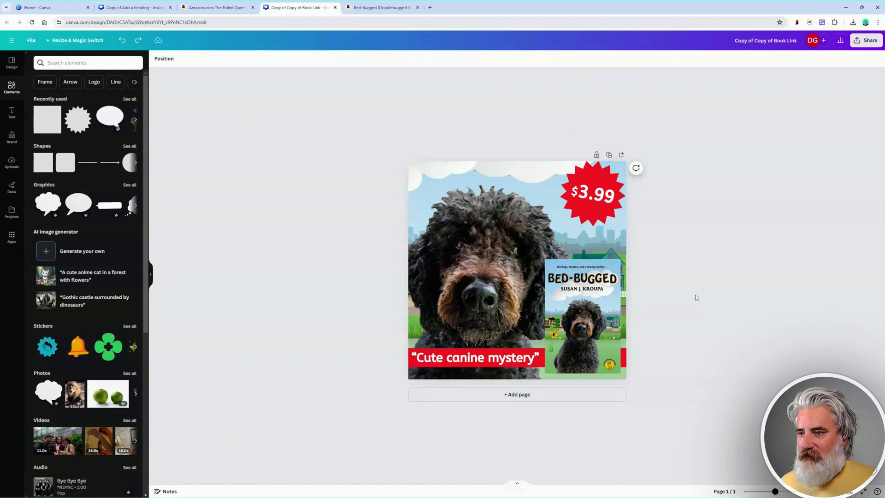
left_click(594, 208)
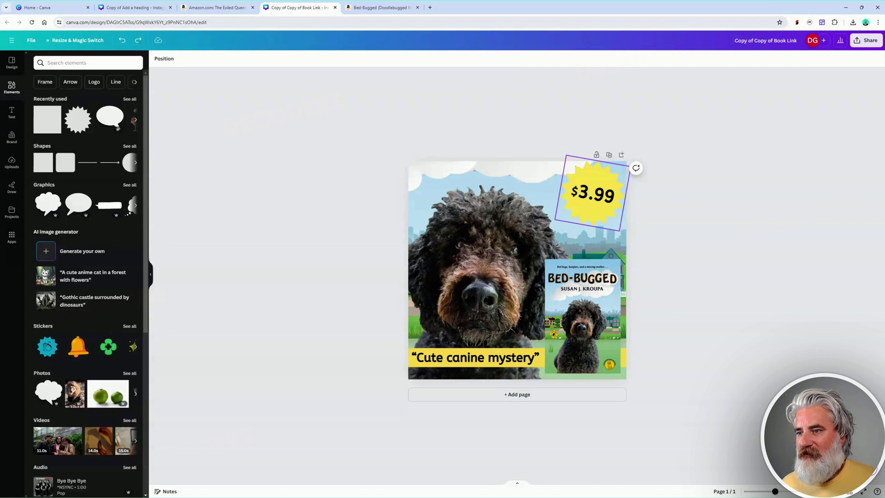
left_click(473, 245)
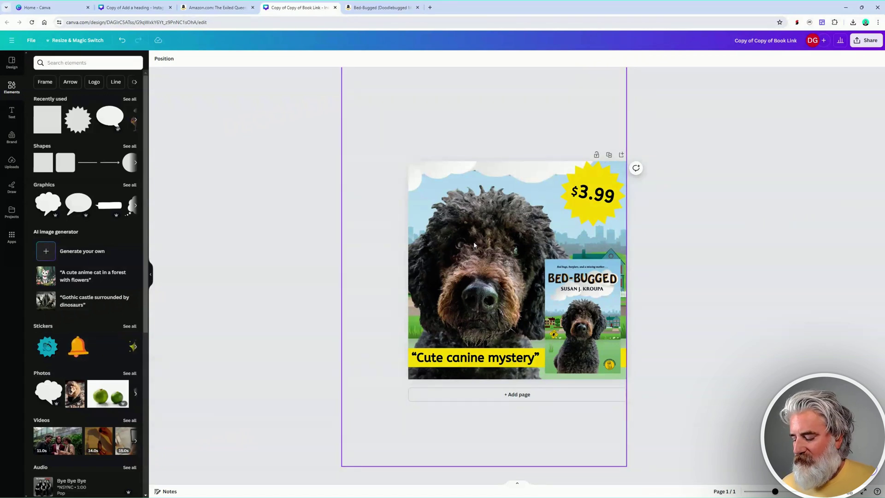
key("ctrl+z")
key("ctrl+z")
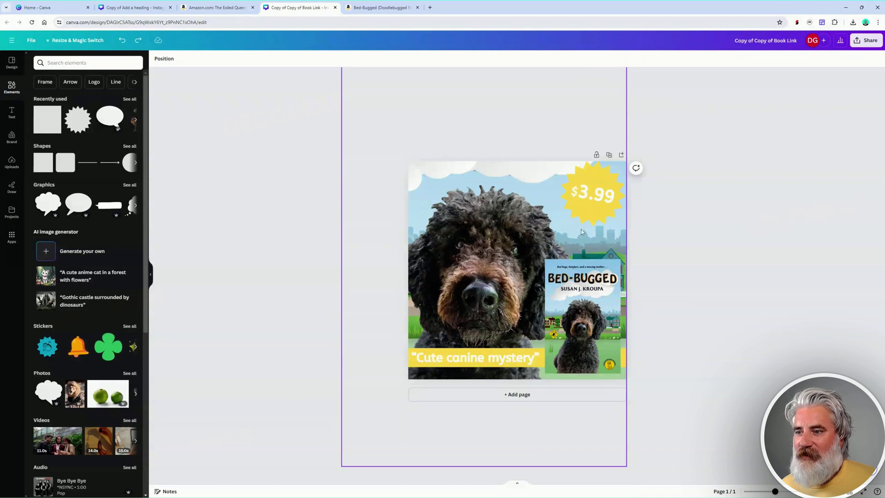
key("ctrl+y")
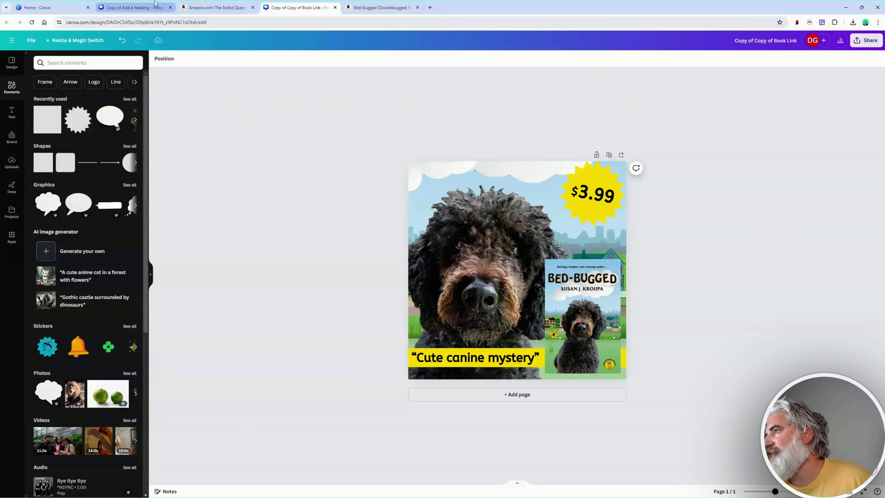
In the Exiled Queen design, move the wide illustration toward the top of the page and place the book cover over its lower-right part.
left_click(133, 7)
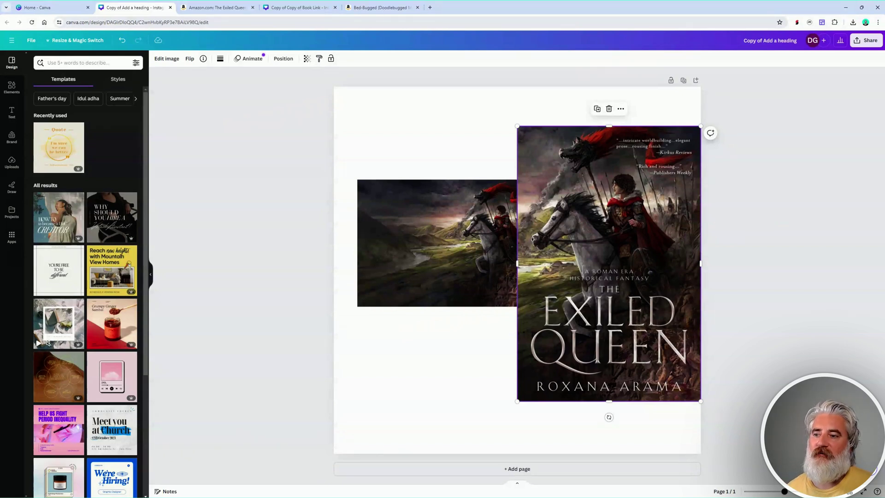
left_click(424, 240)
left_click_drag(424, 240, 431, 271)
left_click_drag(575, 171, 697, 199)
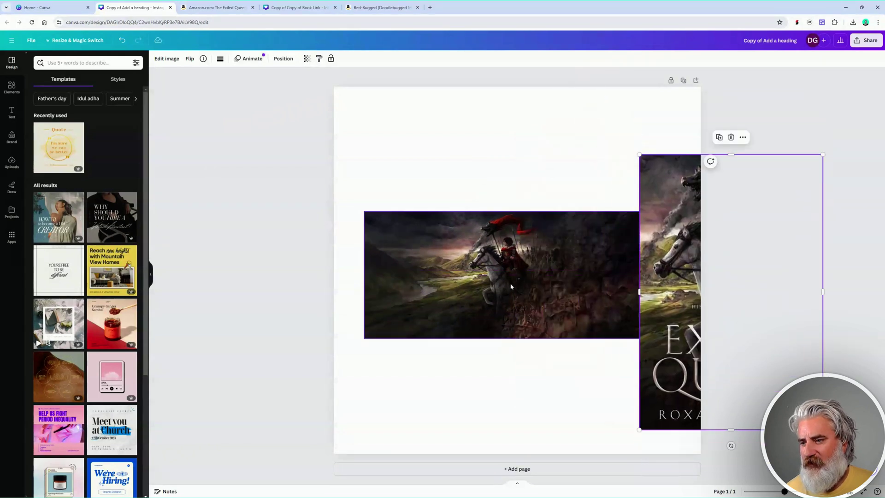
left_click_drag(511, 287, 507, 205)
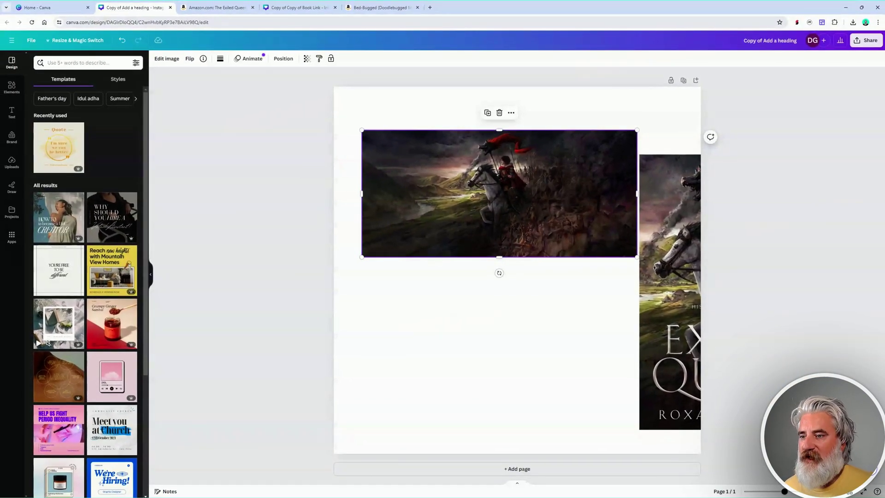
left_click_drag(671, 365, 540, 378)
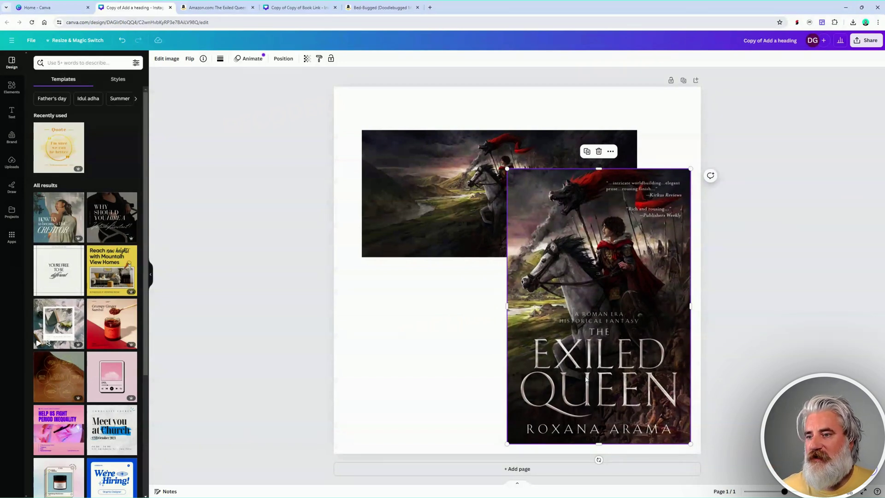
Move the illustration and the cover higher on the page, try narrowing the cover from its right edge, and undo the narrowing.
mouse_move(592, 356)
left_mouse_down()
mouse_move(594, 310)
mouse_move(585, 352)
left_mouse_up()
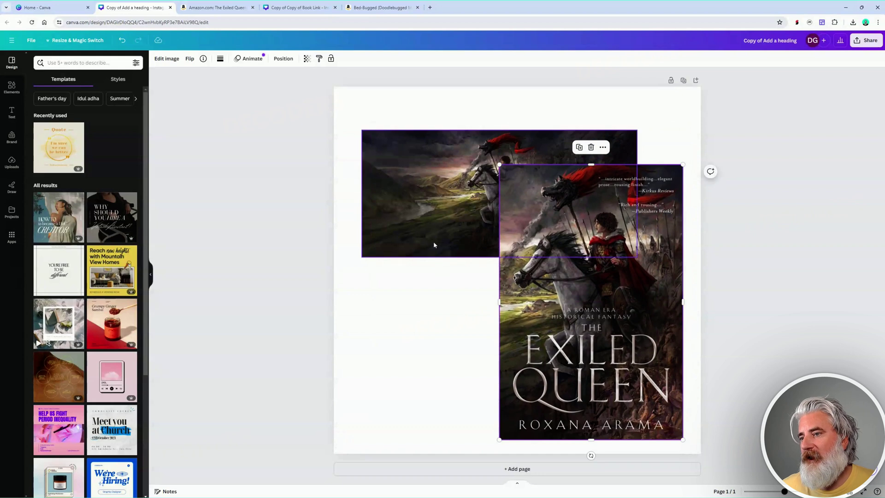
left_click_drag(433, 241, 451, 202)
left_click_drag(655, 223, 655, 221)
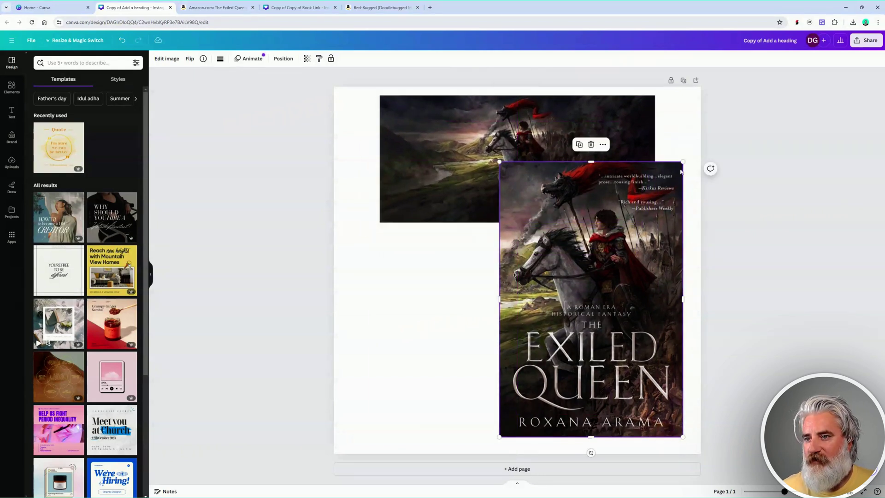
left_click_drag(681, 164, 672, 162)
key("ctrl+z")
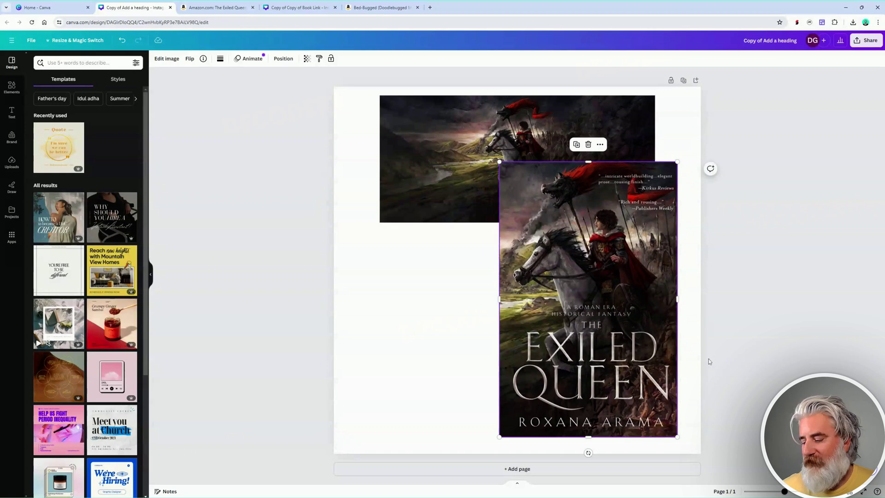
left_click(438, 375)
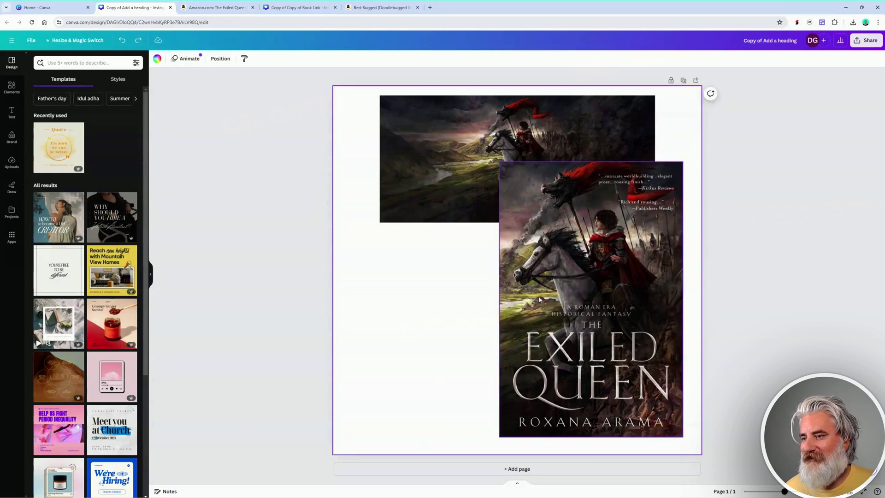
Bring the wide illustration in front of the cover and align it with the page's top edge, slightly past the right side.
left_click(448, 184)
left_click_drag(448, 184, 424, 270)
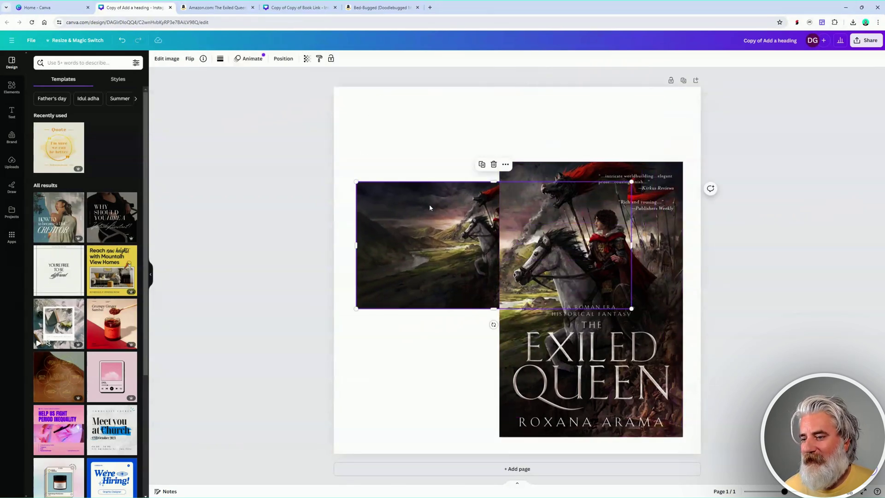
left_click(282, 58)
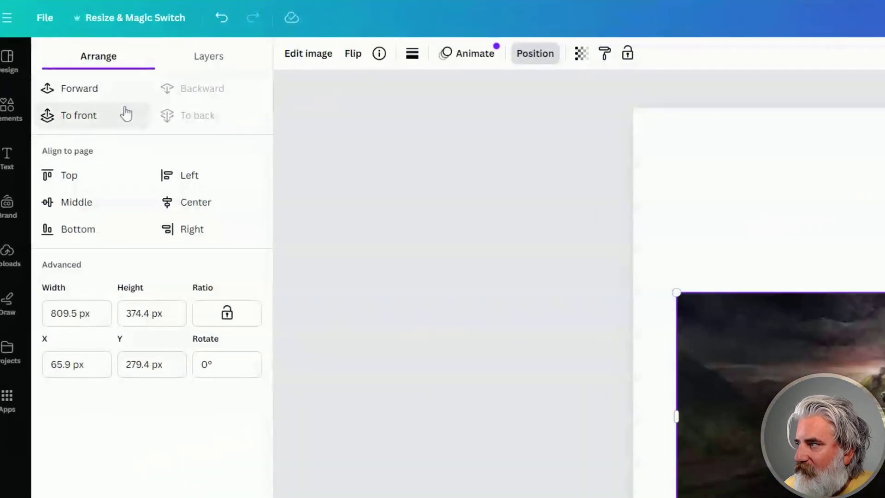
left_click(81, 117)
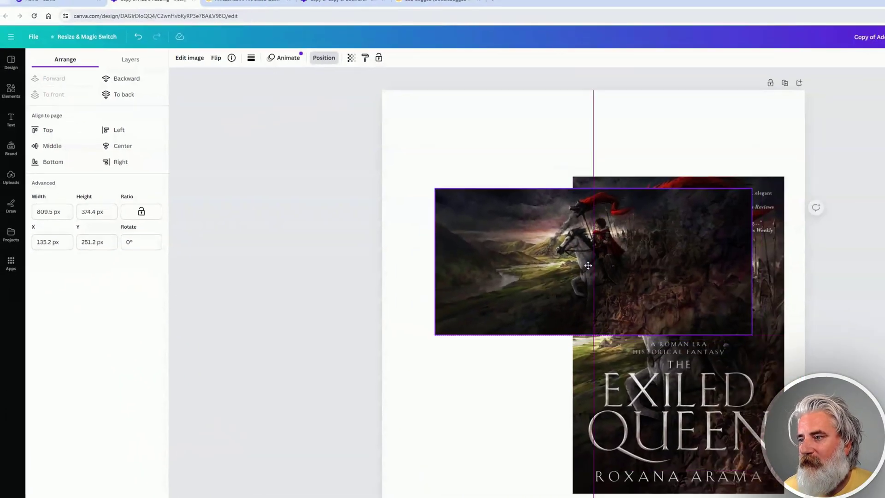
left_click_drag(491, 249, 567, 156)
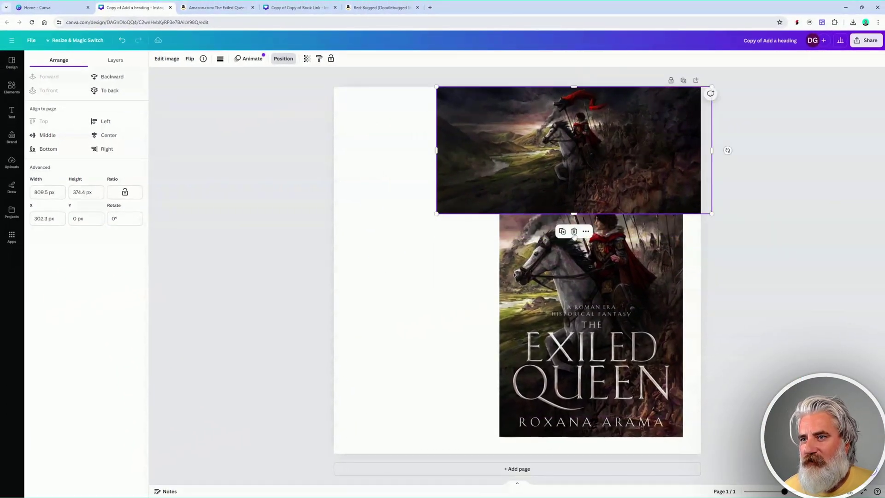
Enlarge the illustration to about 2335 × 1080 px so that it fills the full height of the page.
key("ctrl+minus")
key("ctrl+minus")
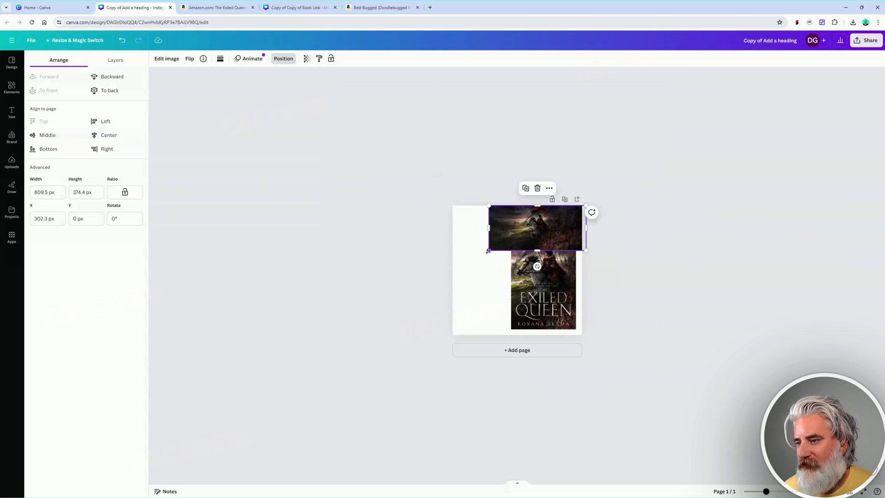
left_click_drag(488, 251, 351, 358)
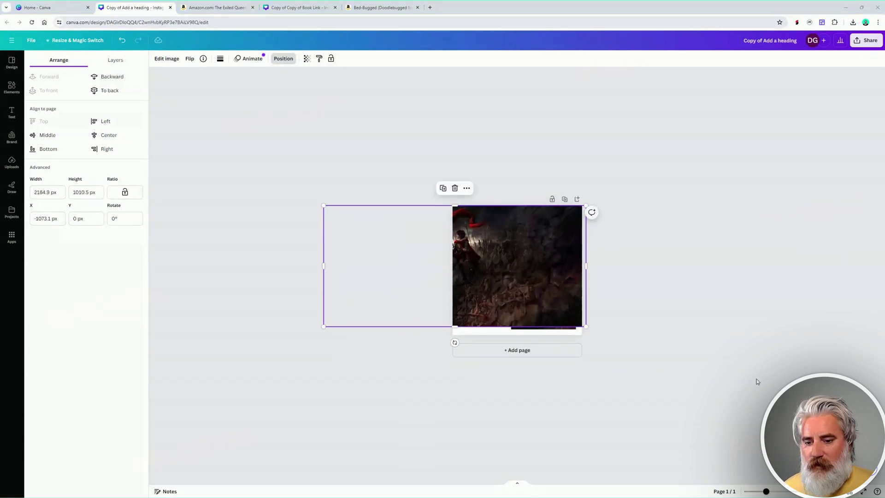
left_click_drag(421, 276, 423, 281)
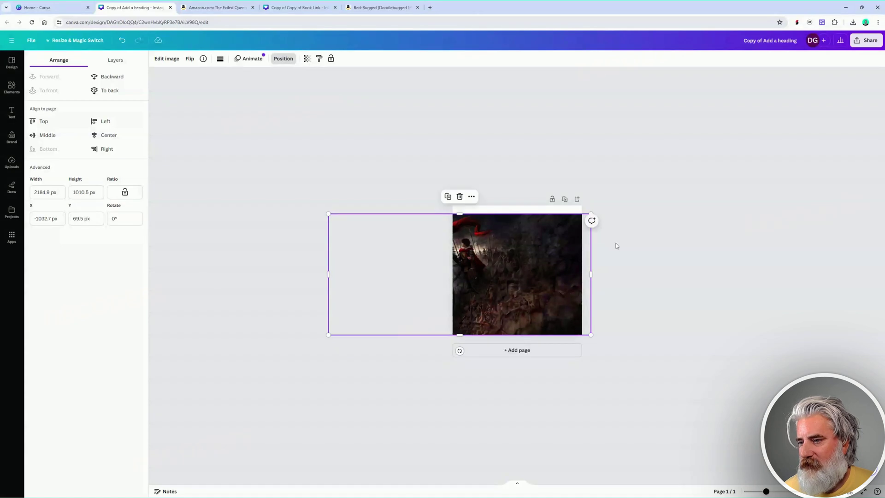
left_click_drag(593, 214, 611, 202)
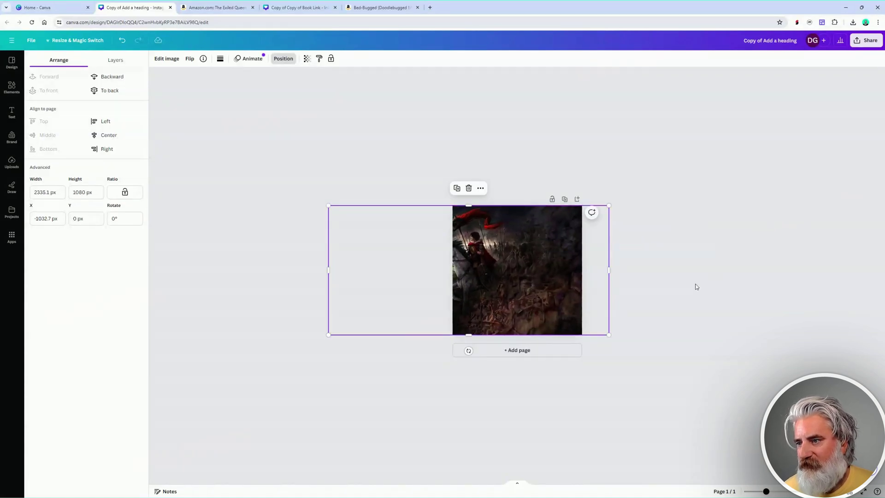
Shift the illustration so the horse and rider sit on the page's right side, and send it behind the cover.
scroll(672, 271, "up", 5)
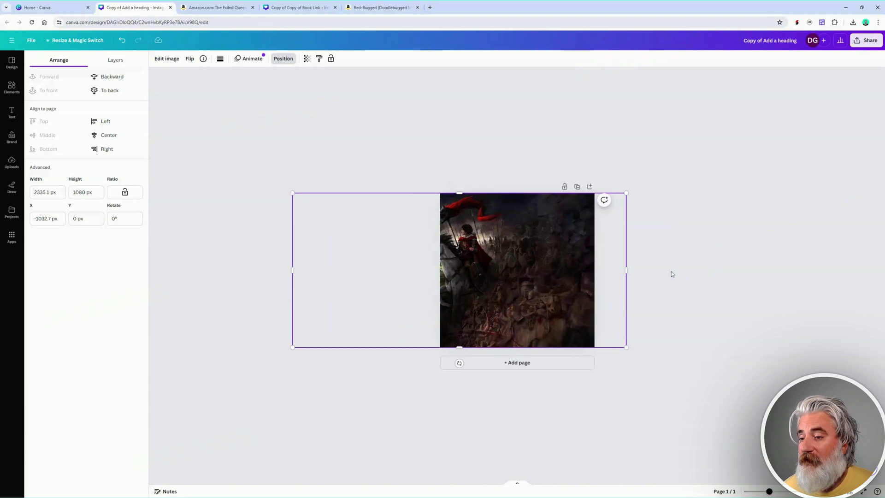
left_click_drag(548, 286, 693, 282)
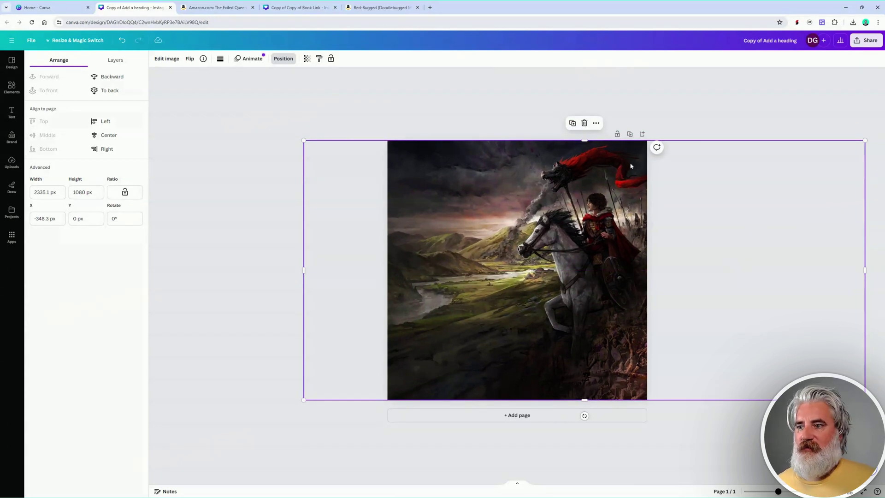
left_click(108, 77)
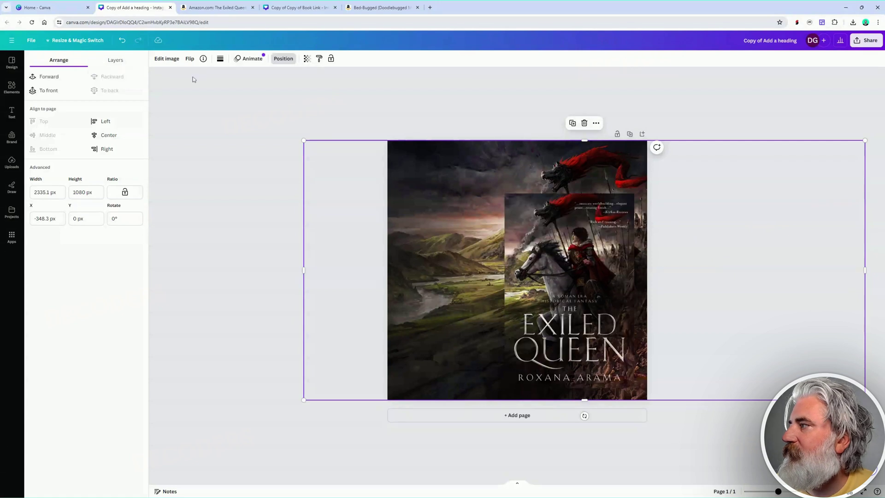
Place the book cover in the page's lower-left area and scale it down to about 445 × 668 px.
left_click_drag(599, 314, 486, 300)
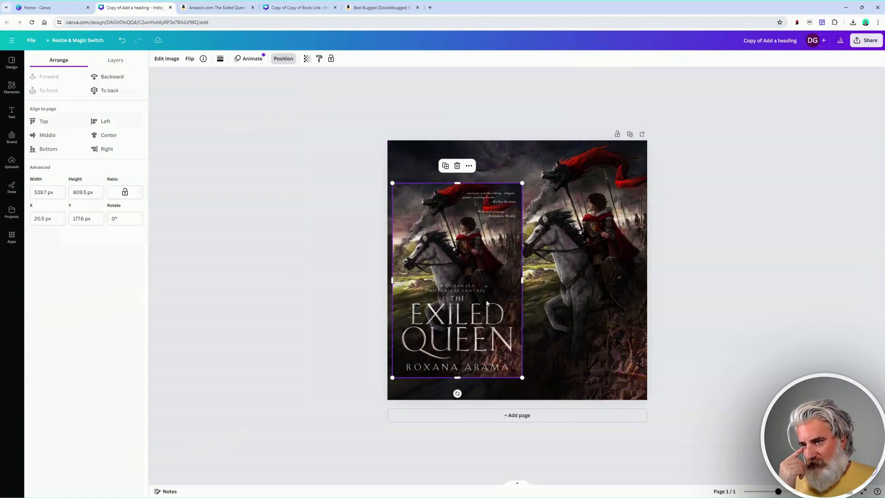
left_click_drag(522, 184, 499, 217)
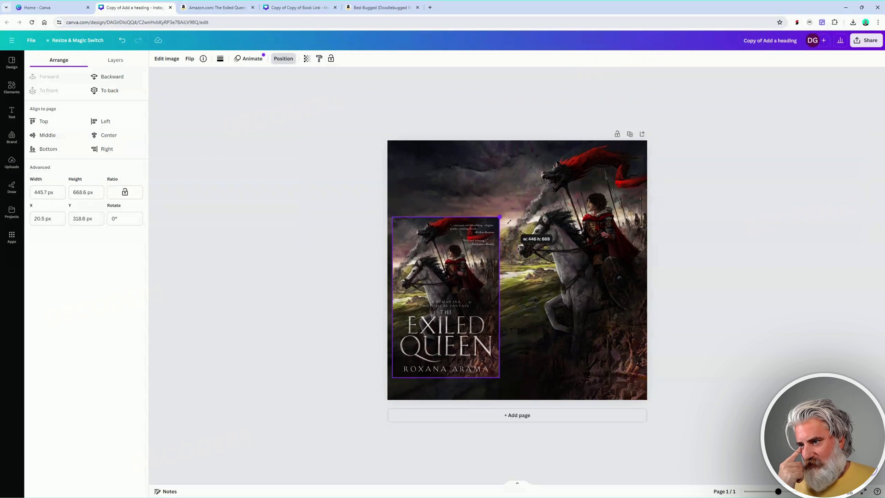
left_click_drag(491, 267, 496, 277)
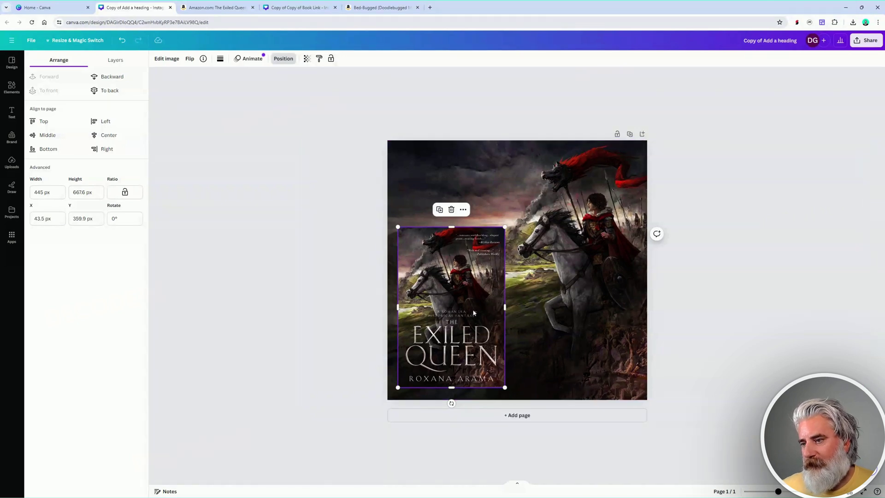
Try the reversed layout with the cover at the page's lower right and the illustration's horse and rider on the left.
left_click_drag(473, 311, 605, 313)
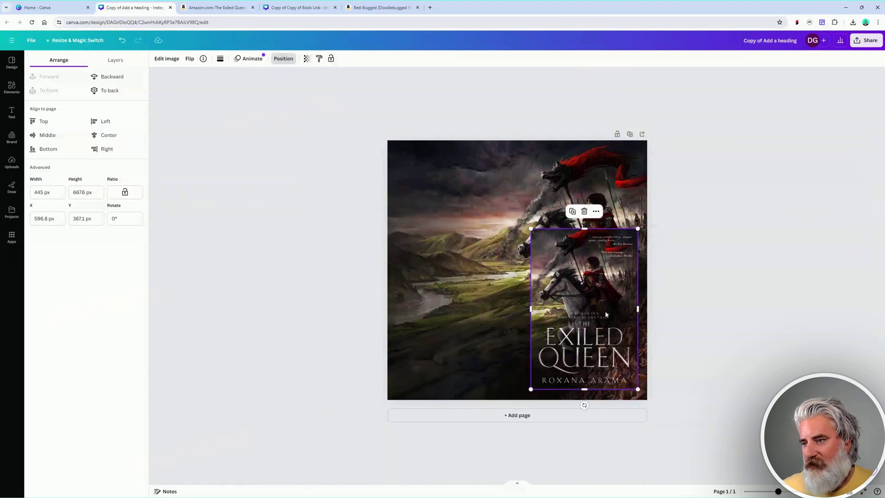
left_click(420, 279)
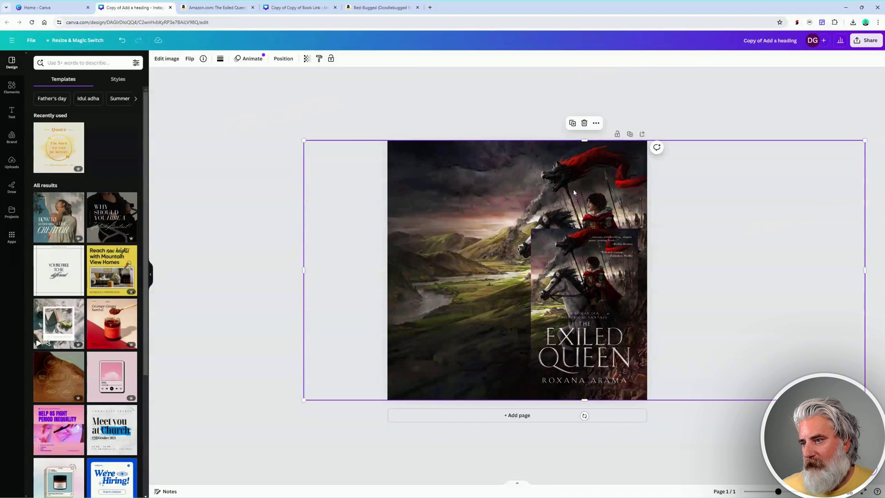
left_click_drag(573, 189, 478, 176)
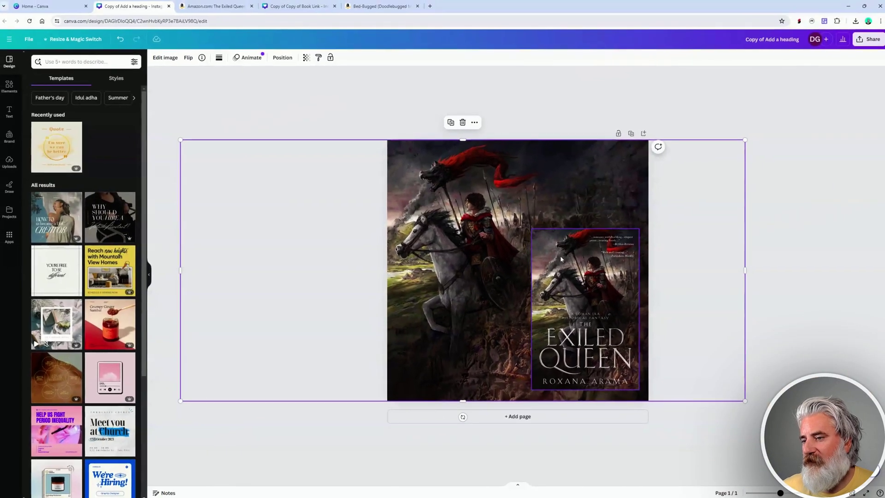
mouse_move(715, 368)
left_mouse_down()
mouse_move(722, 356)
mouse_move(713, 366)
left_mouse_up()
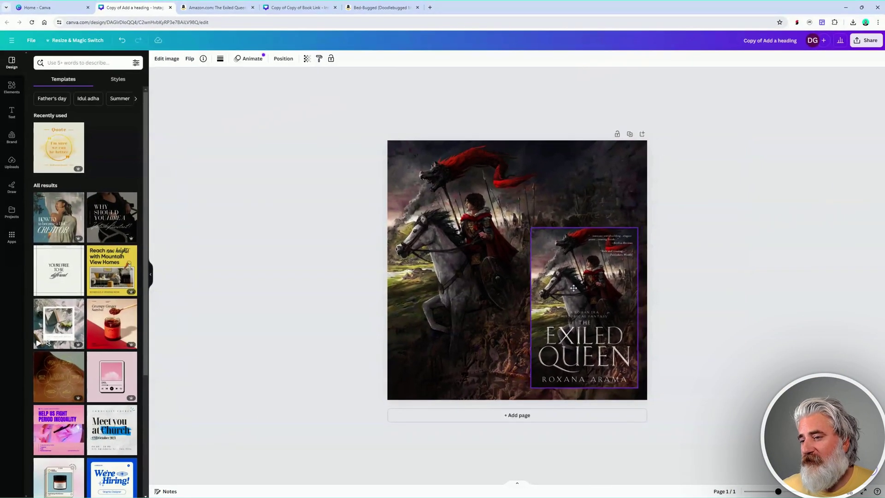
Try placing the book cover over the middle of the page, partly covering the horse and rider.
left_click_drag(573, 288, 572, 288)
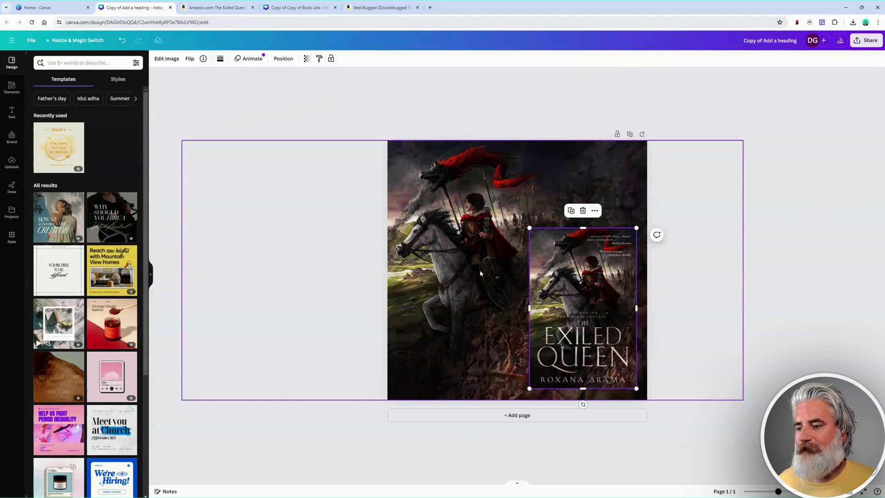
left_click_drag(612, 314, 536, 258)
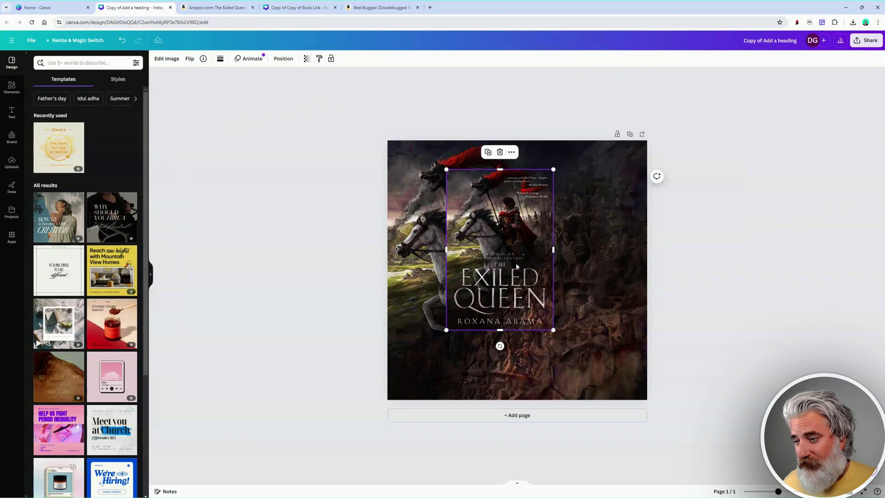
left_click_drag(517, 267, 533, 304)
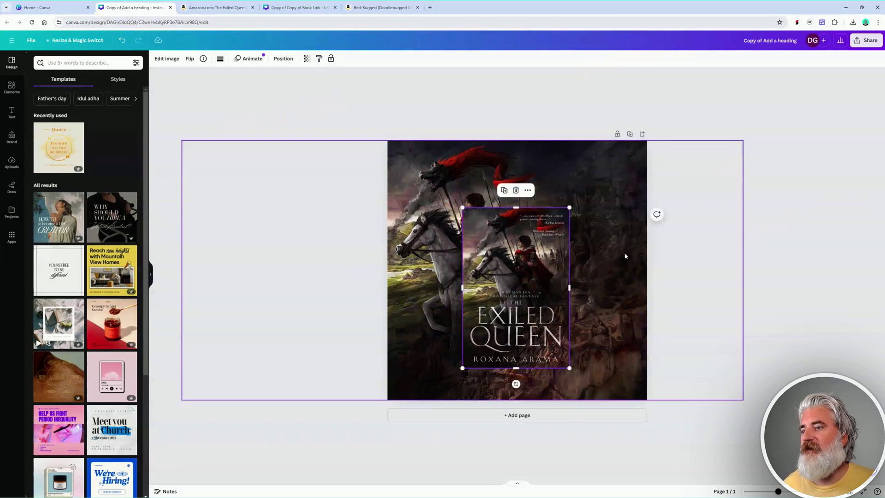
Move the illustration's rider back to the page's right side and return the cover to the lower-left area.
left_click_drag(608, 247, 715, 271)
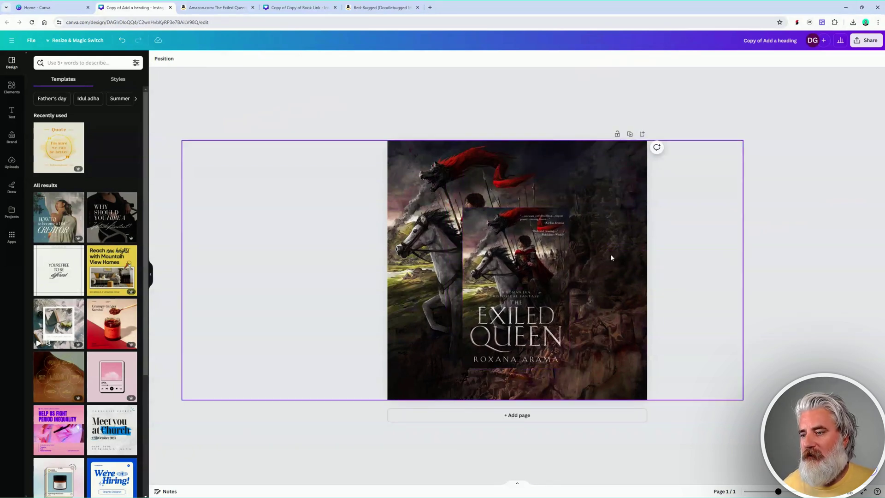
left_click_drag(611, 251, 753, 237)
left_click_drag(528, 285, 461, 304)
left_click_drag(536, 292, 537, 300)
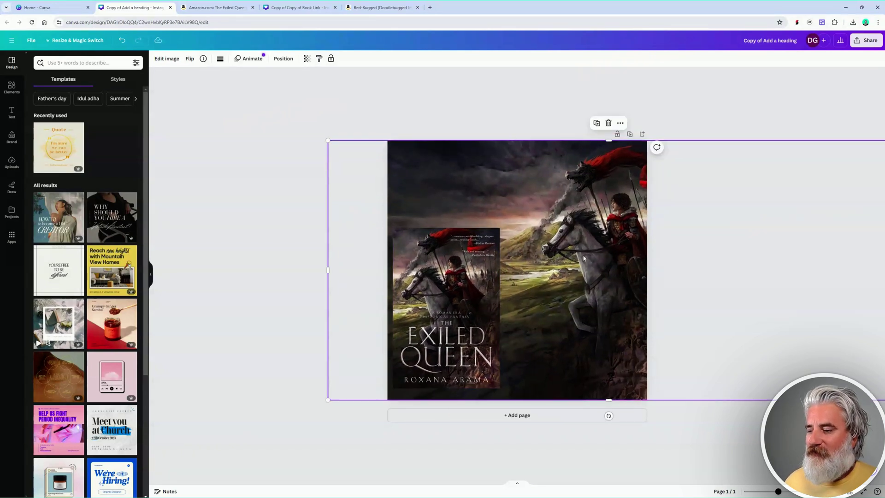
Try other horizontal placements of the illustration, settling with the horse's head beside the cover, and nudge the cover within the lower-left area.
mouse_move(481, 287)
left_mouse_down()
mouse_move(537, 304)
mouse_move(490, 270)
mouse_move(486, 286)
left_mouse_up()
left_click(594, 278)
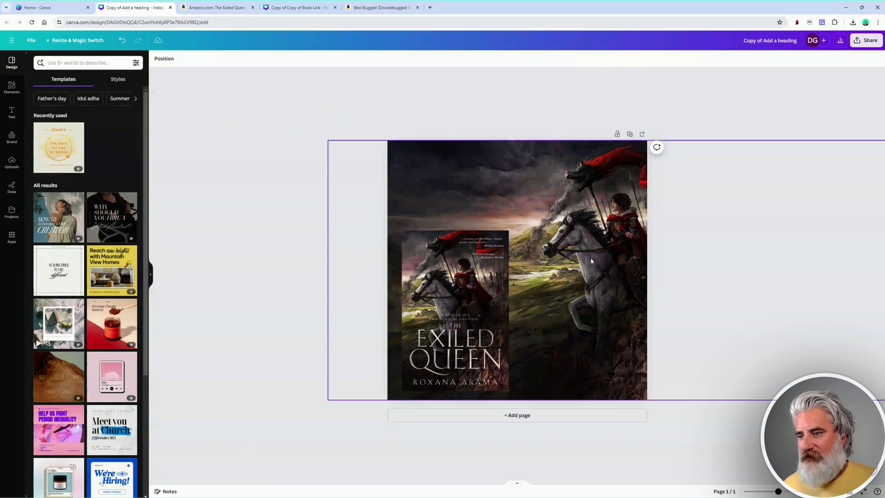
left_click_drag(598, 237, 481, 230)
left_click_drag(501, 225, 615, 265)
mouse_move(469, 283)
left_mouse_down()
mouse_move(600, 292)
mouse_move(474, 274)
mouse_move(463, 284)
left_mouse_up()
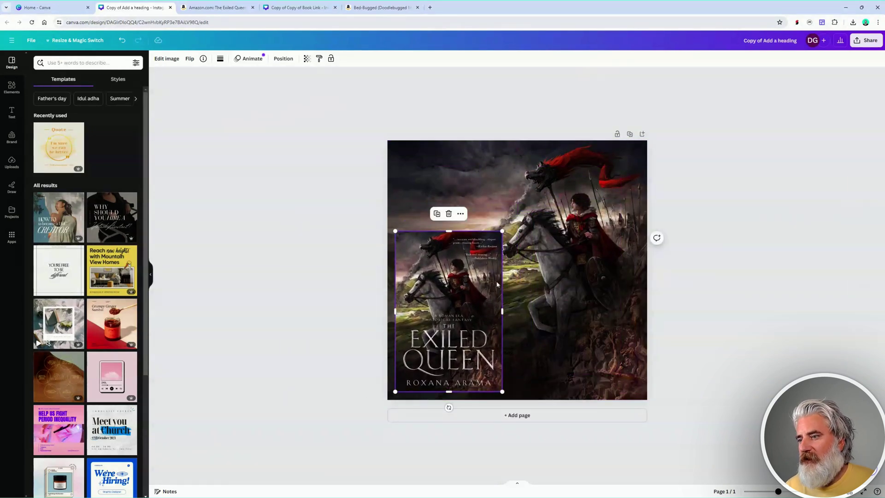
Shift the background illustration slightly to the right to open a gap between the cover and the horse.
left_click(582, 281)
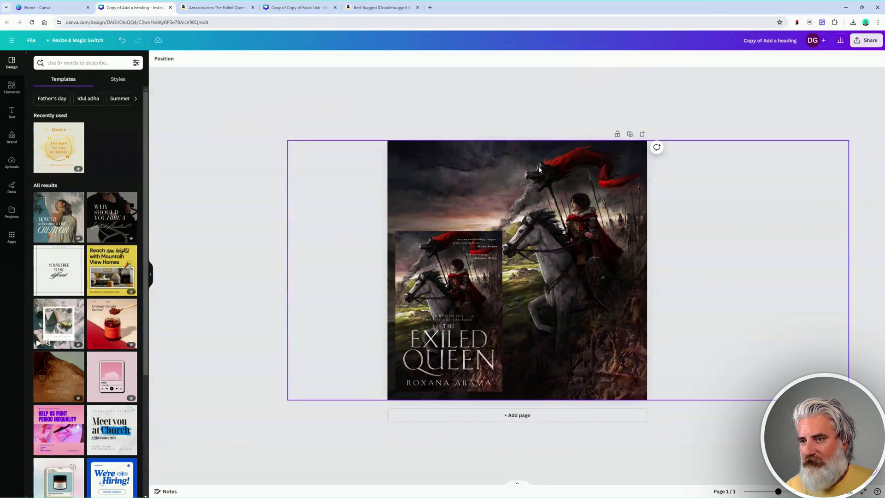
left_click(613, 295)
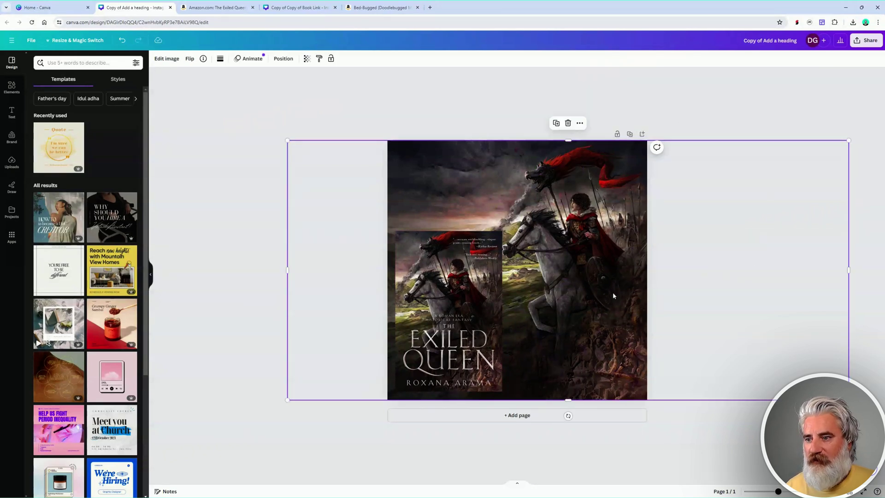
left_click_drag(613, 295, 640, 293)
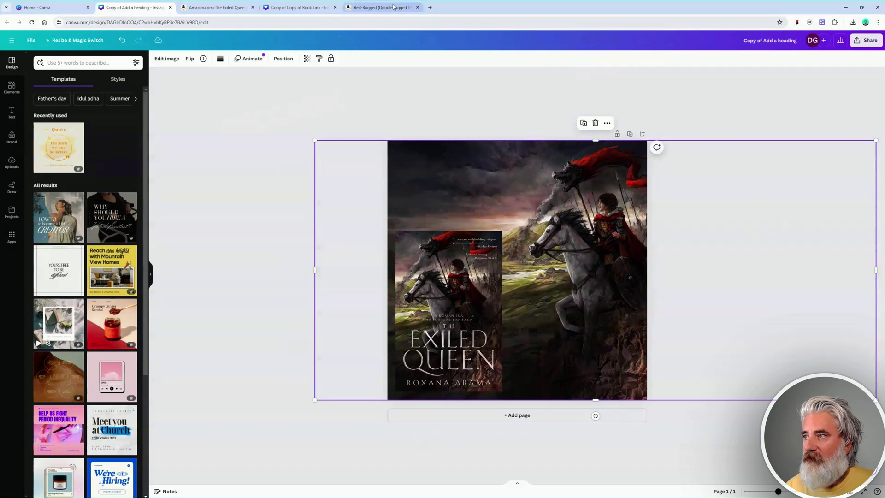
Check the Bed-Bugged ad's layout for reference, and in the Exiled Queen design tuck the cover closer to the lower-left corner and enlarge it.
left_click(305, 7)
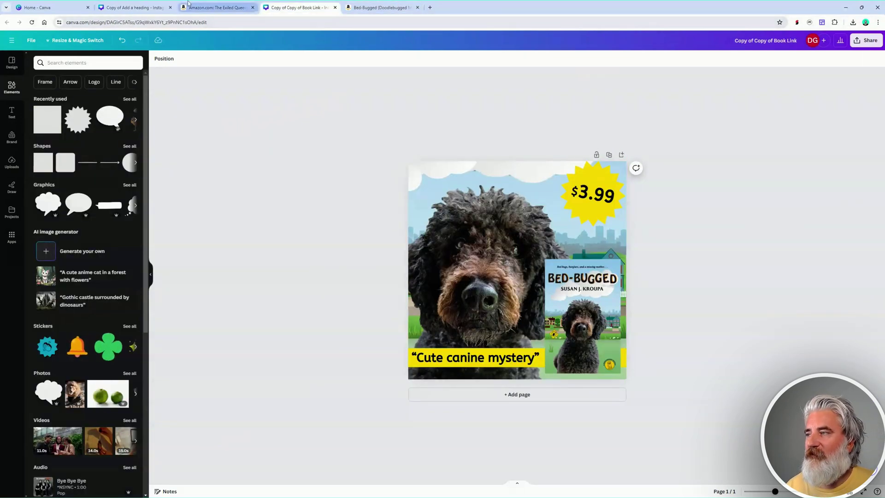
left_click(129, 5)
left_click_drag(454, 293, 450, 297)
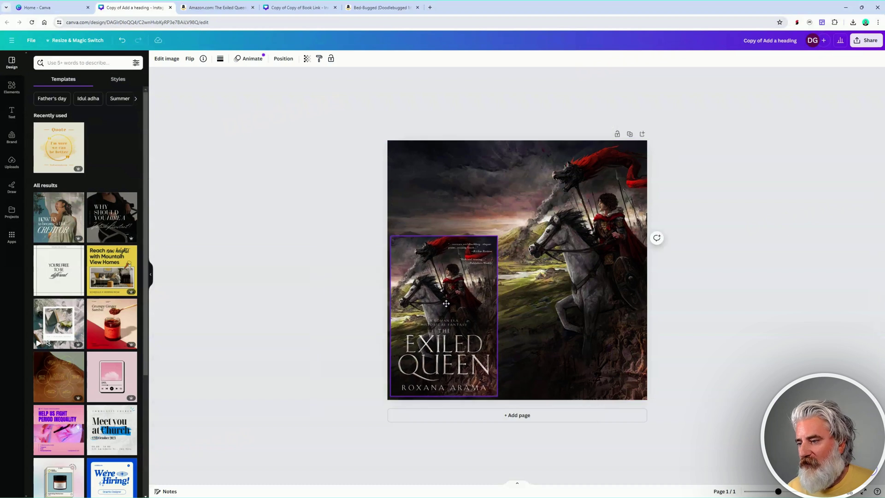
left_click_drag(502, 239, 525, 212)
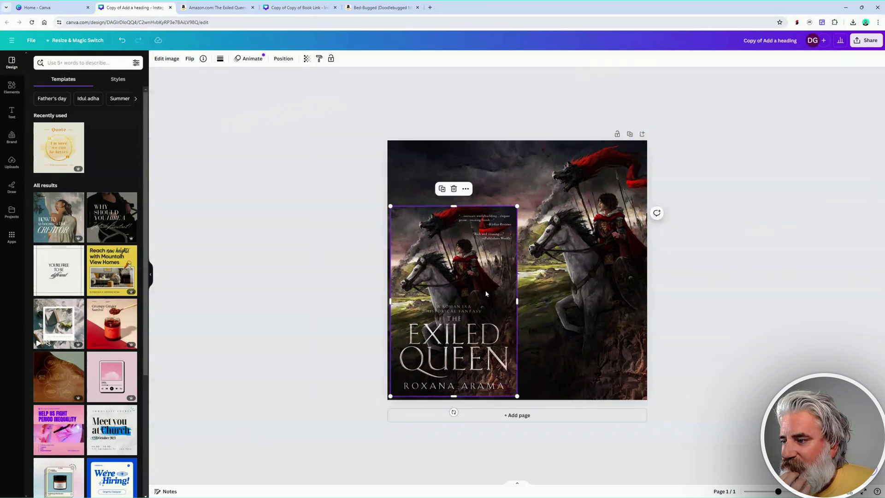
Move the Exiled Queen cover slightly away from the page's lower-left corner and apply a Glow shadow to it.
left_click_drag(486, 293, 490, 288)
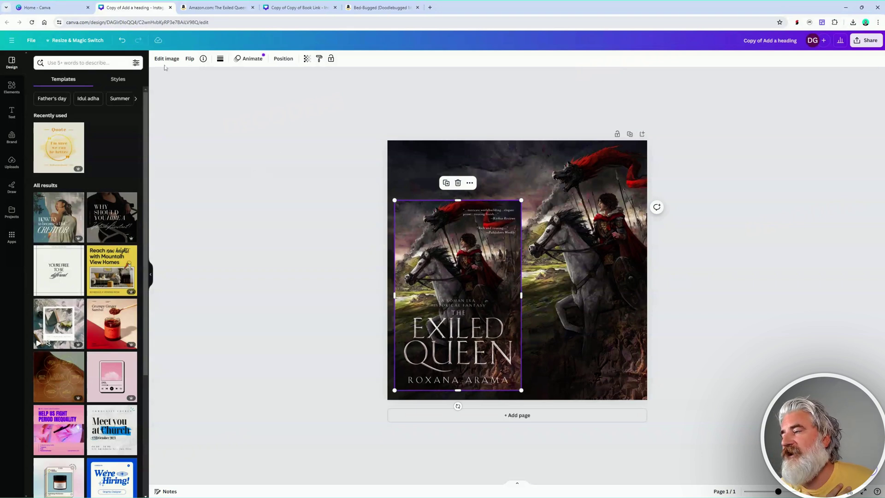
left_click(538, 230)
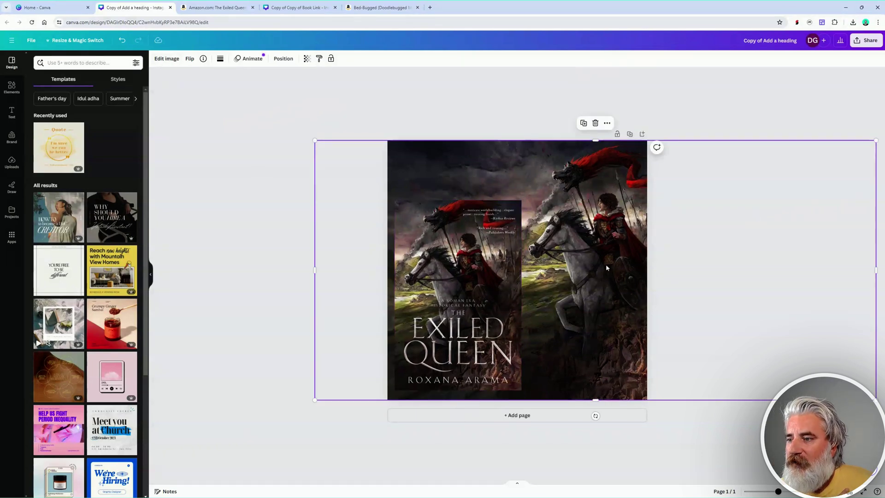
left_click(471, 271)
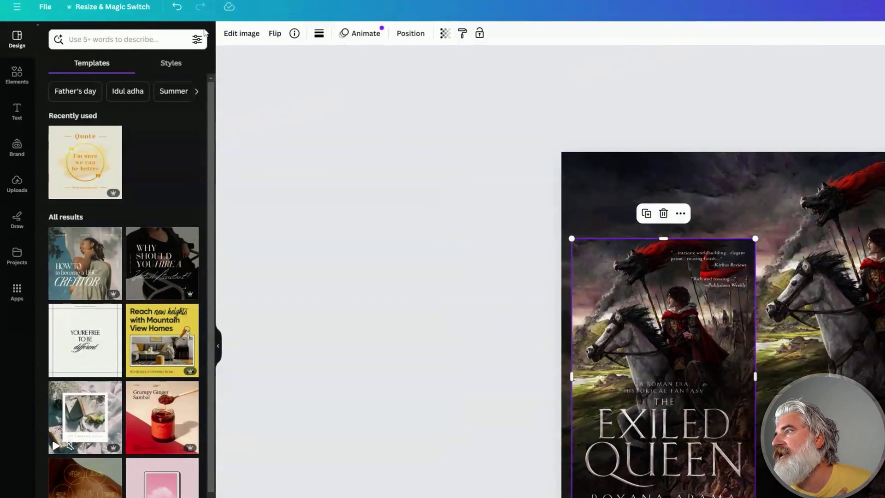
left_click(233, 36)
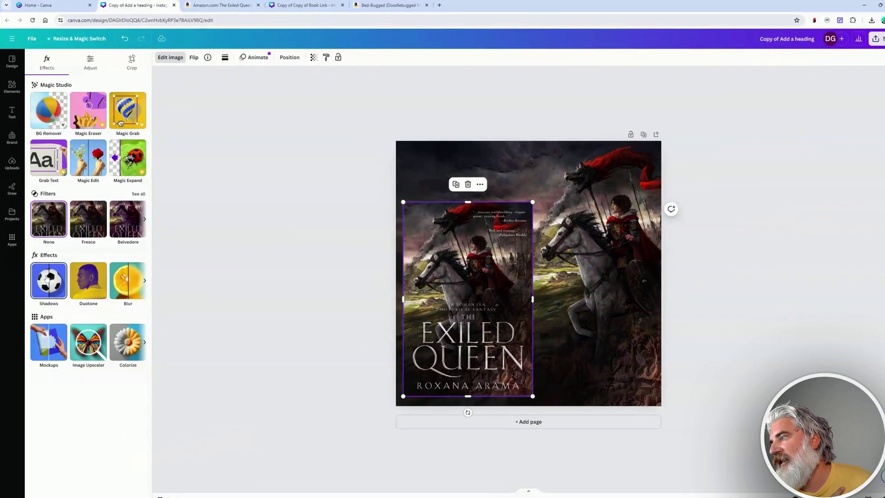
left_click(48, 279)
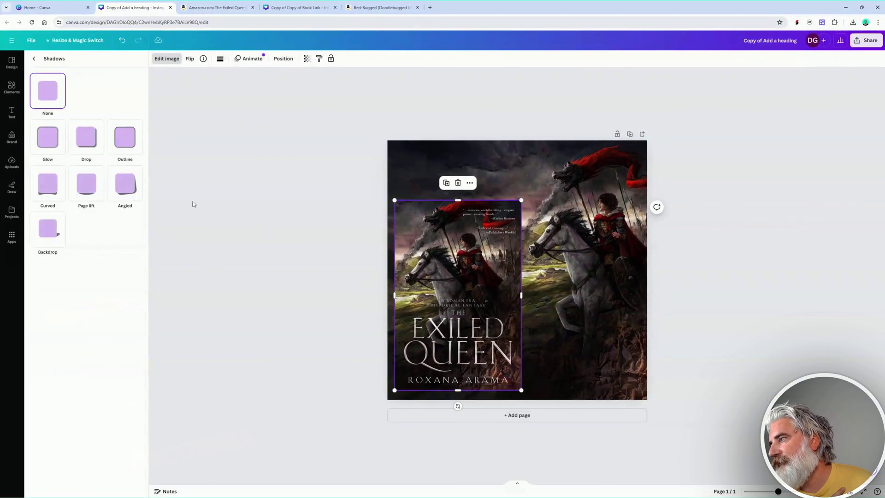
left_click(44, 142)
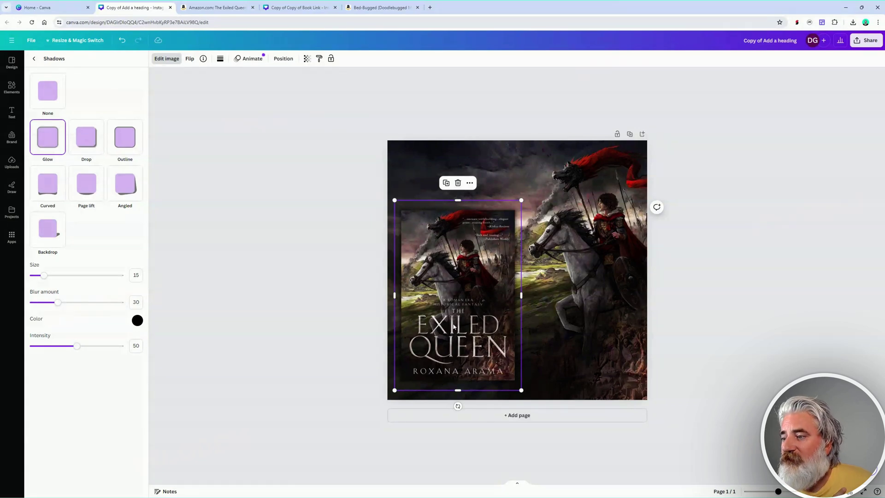
Set the cover glow's intensity to 80 and move the cover back close to the page's lower-left corner.
left_click_drag(459, 318, 460, 301)
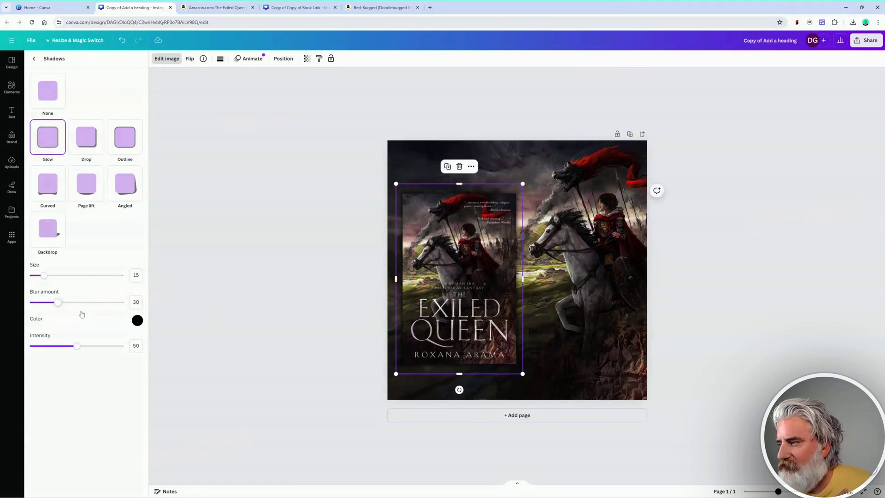
left_click_drag(76, 349, 124, 346)
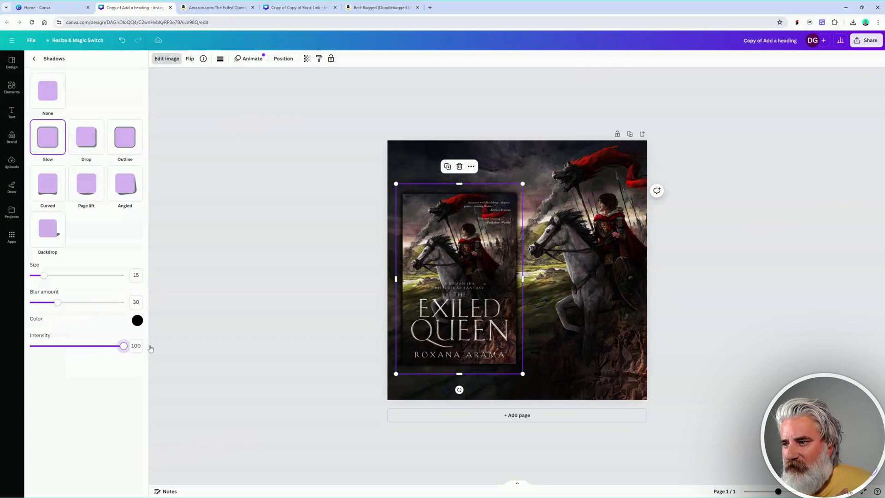
left_click_drag(123, 346, 106, 355)
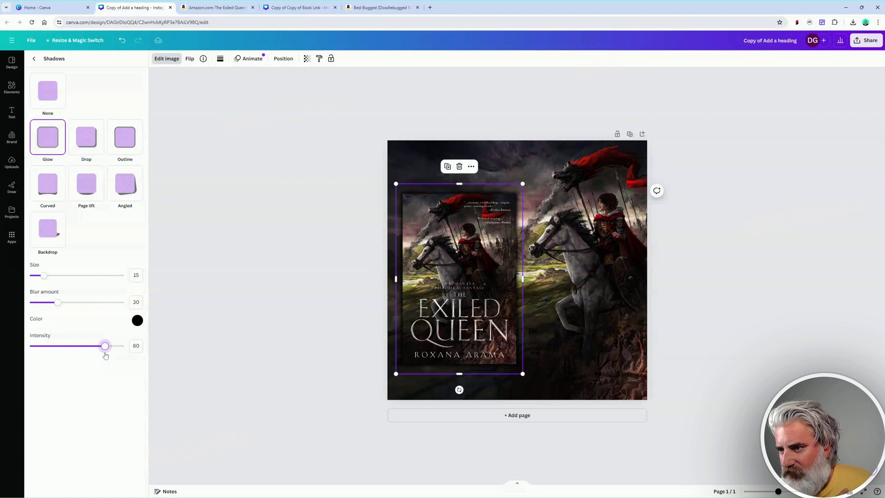
left_click_drag(492, 373, 487, 395)
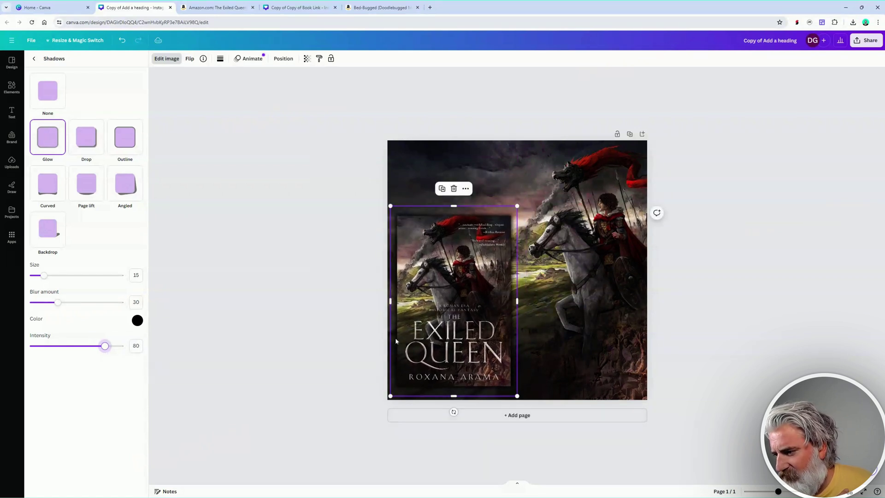
key("Escape")
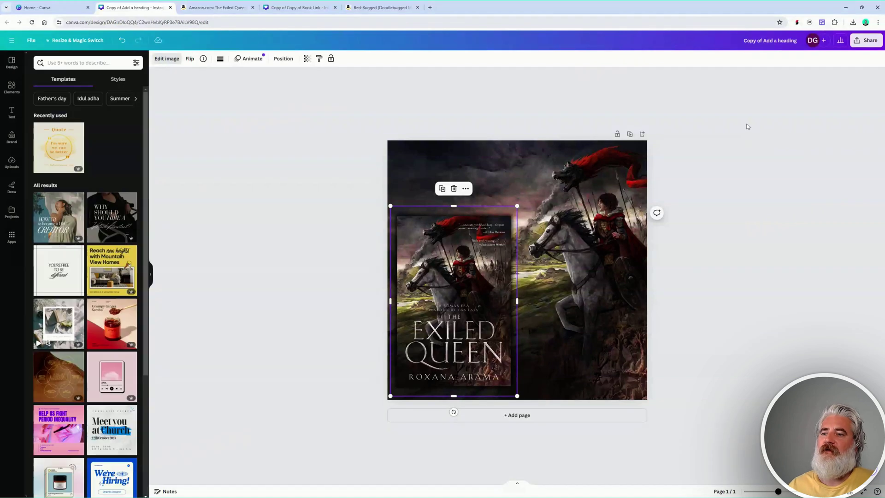
key("Escape")
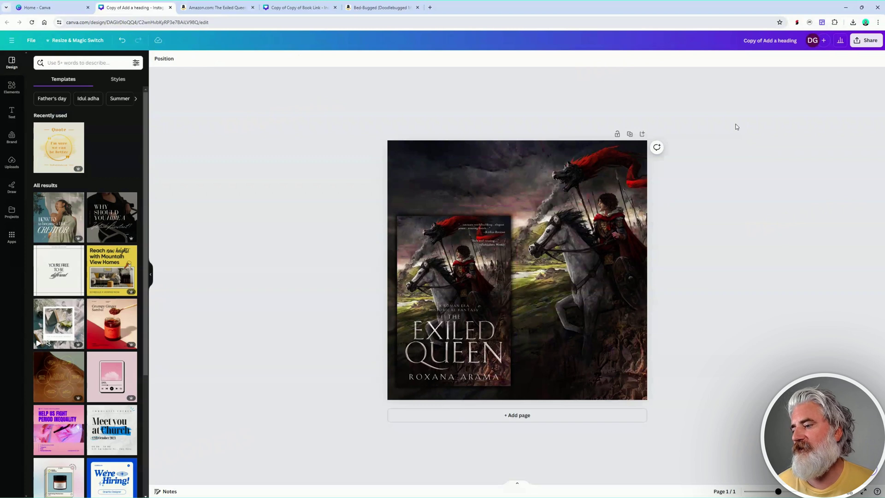
Try the Bali, Capri and Hazel filters on the background illustration, lowering the intensity for Capri and Hazel.
left_click(514, 213)
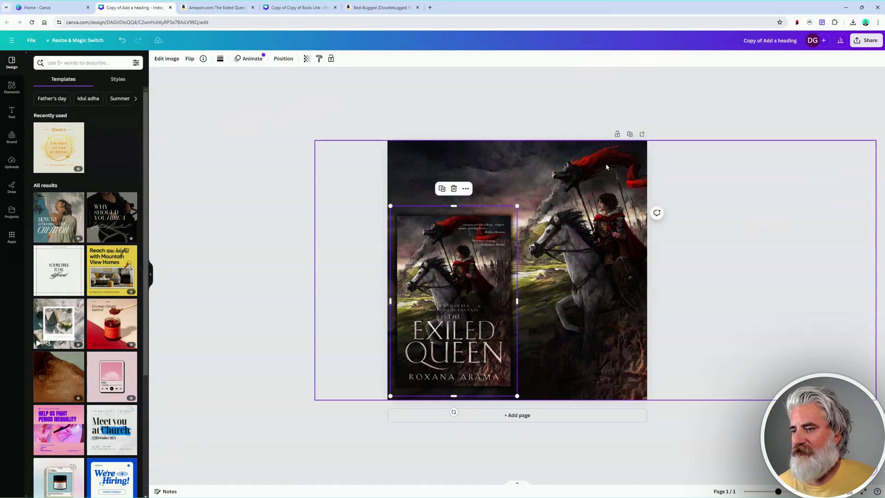
left_click(678, 101)
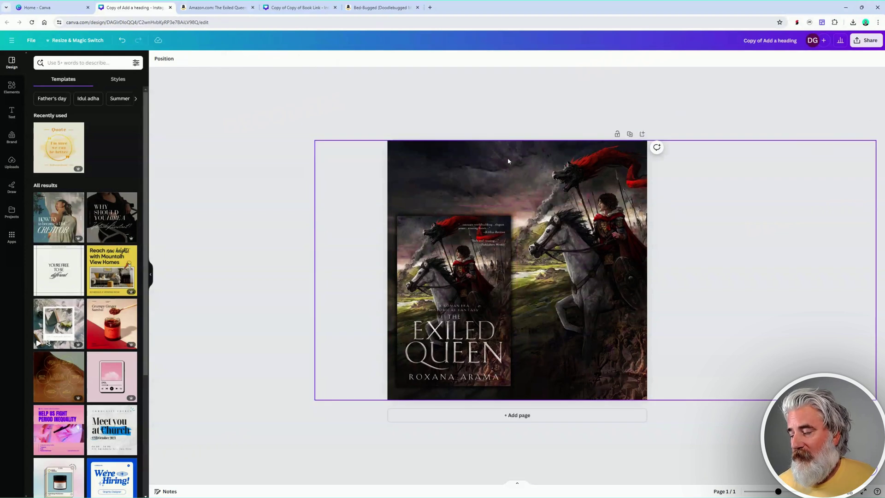
left_click(499, 167)
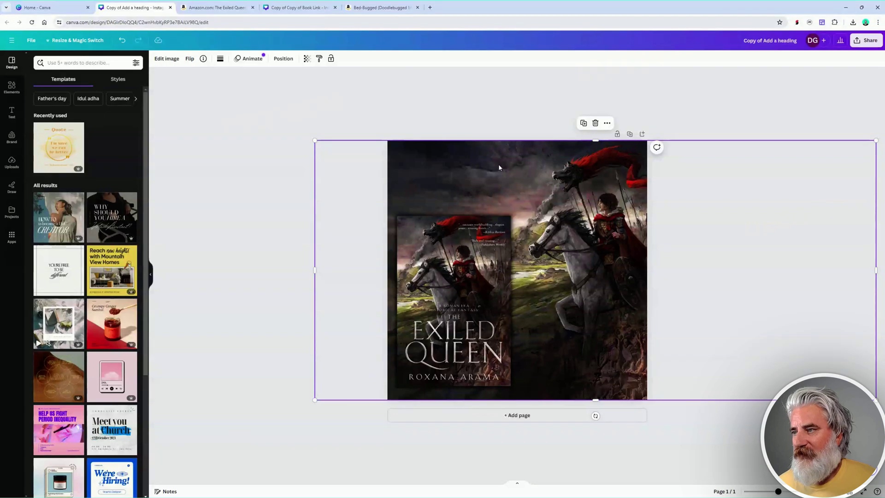
left_click(171, 60)
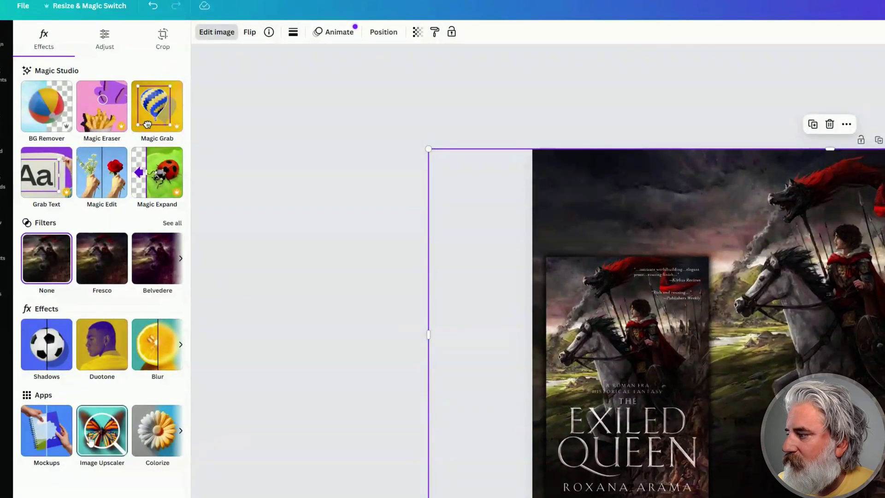
left_click(172, 223)
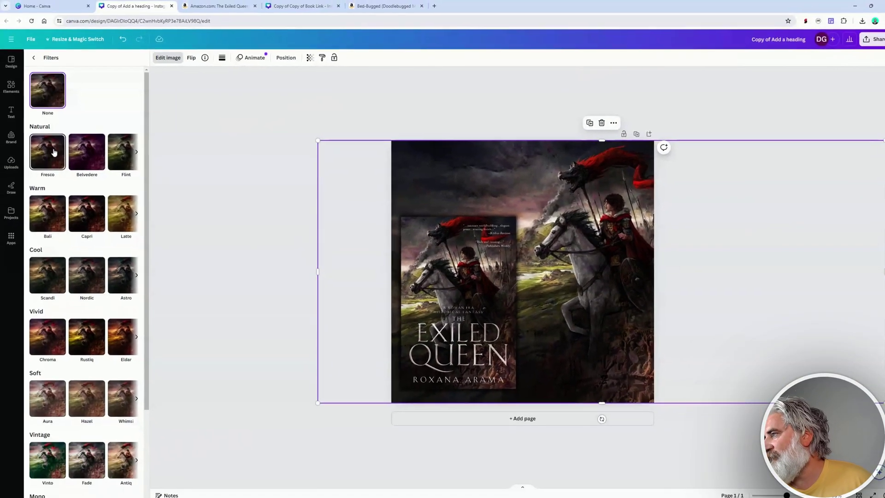
left_click(44, 208)
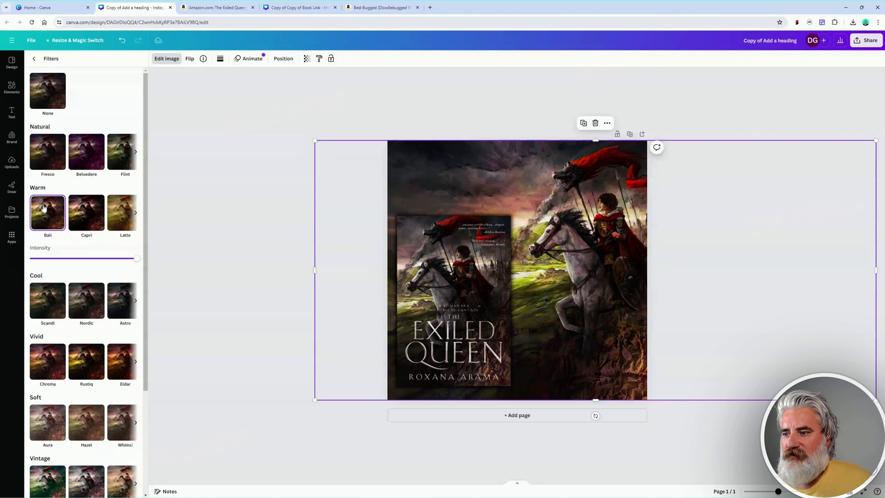
left_click(82, 210)
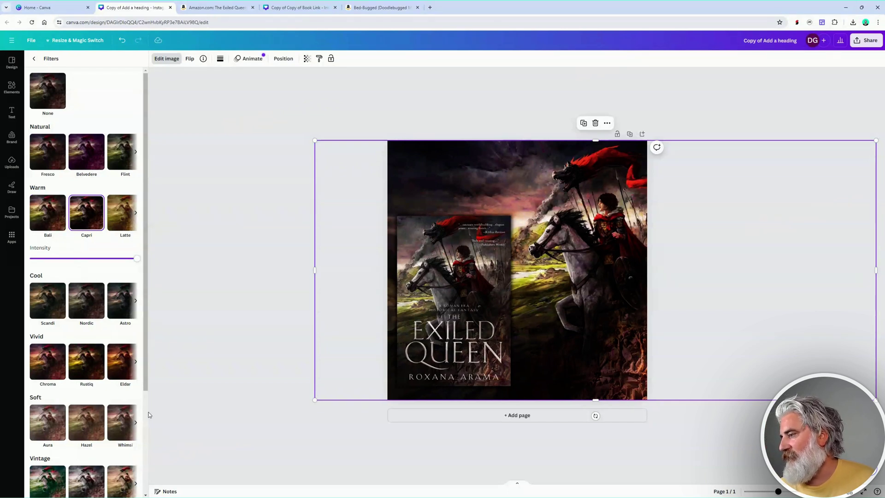
mouse_move(137, 259)
left_mouse_down()
mouse_move(37, 264)
mouse_move(135, 268)
left_mouse_up()
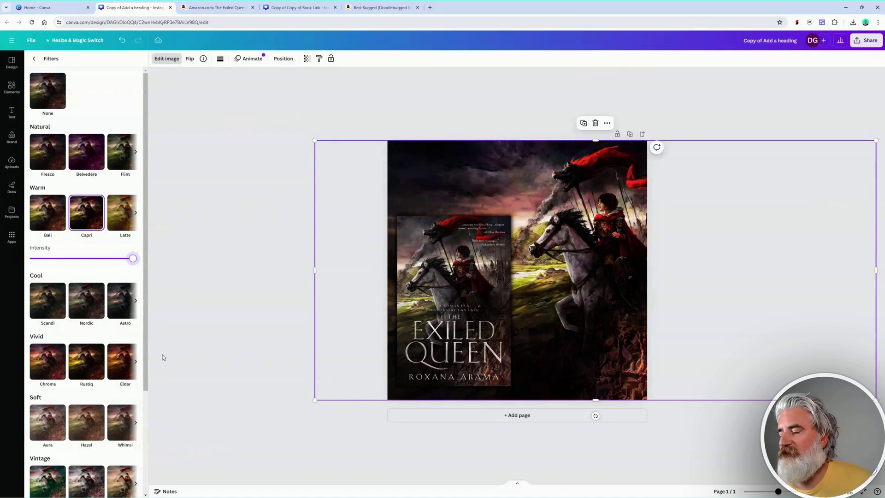
scroll(65, 369, "down", 1)
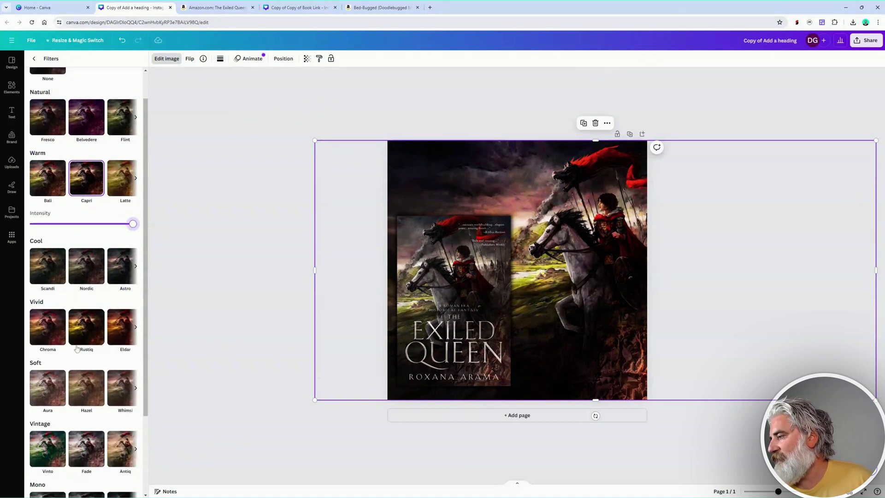
left_click(89, 388)
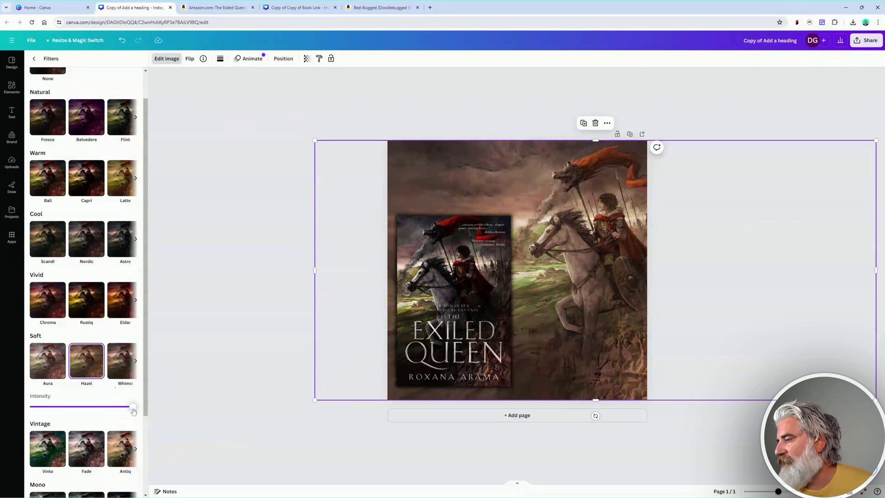
left_click_drag(133, 411, 95, 408)
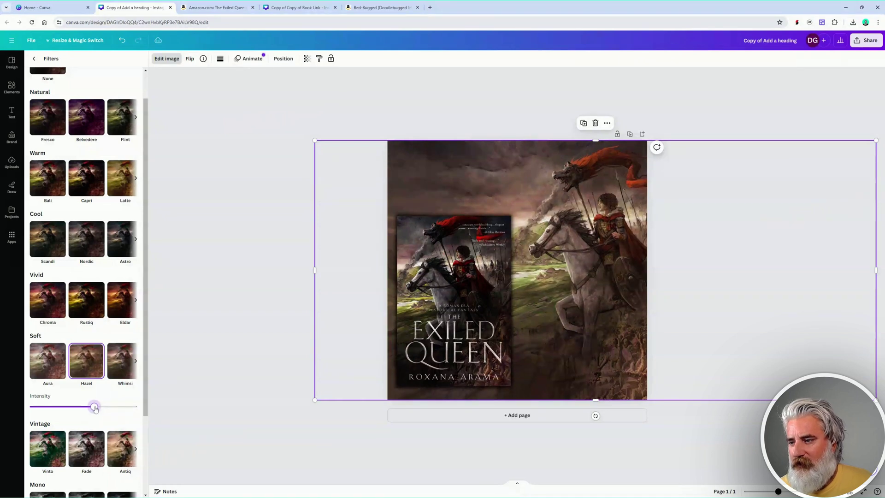
Try the Outrun, Heatwave, Amethyst and Hibiscus colour filters on the background illustration.
scroll(90, 422, "down", 3)
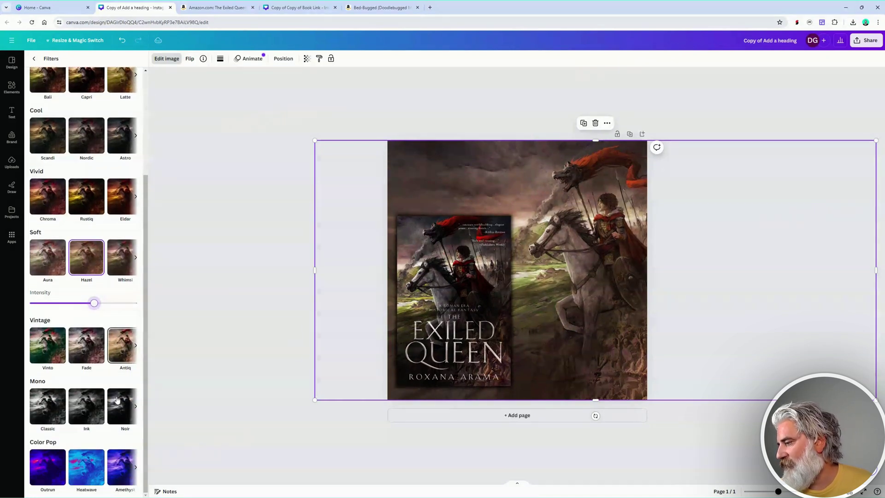
left_click(47, 470)
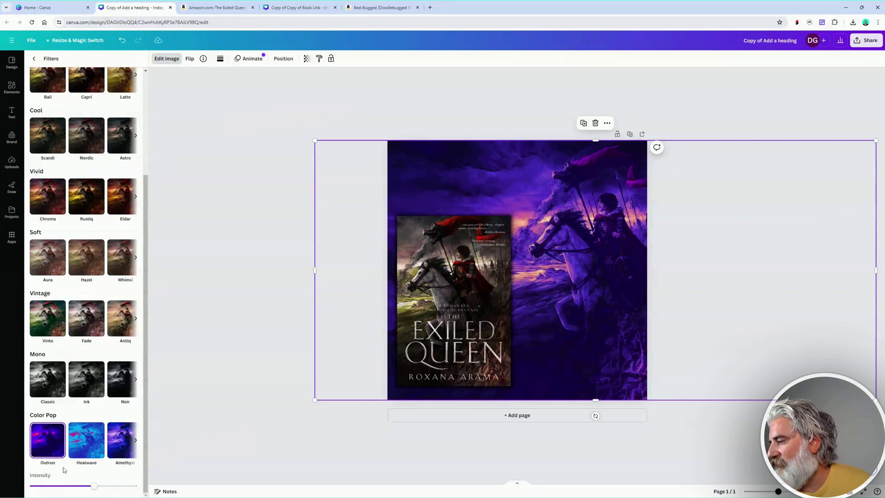
left_click(87, 442)
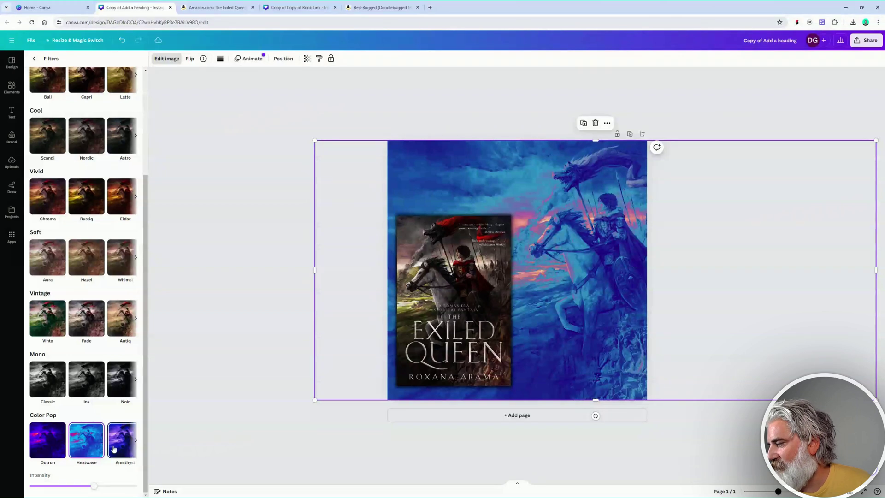
left_click(114, 448)
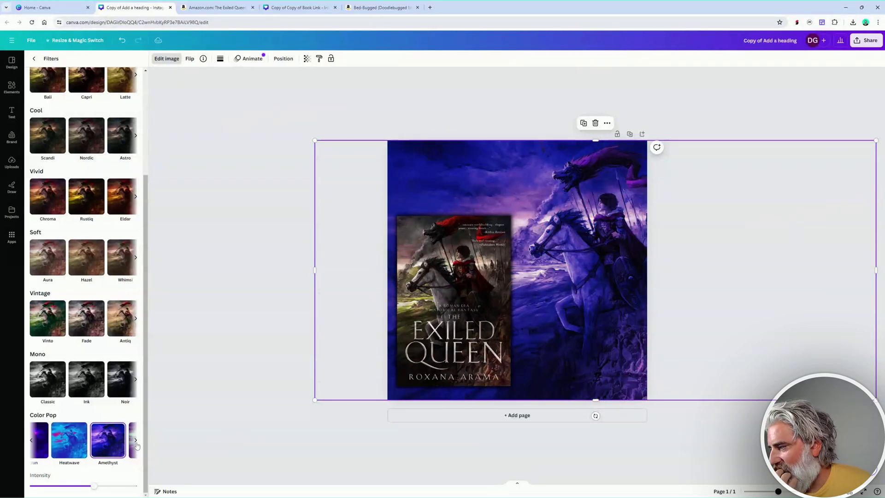
left_click(135, 441)
left_click(92, 444)
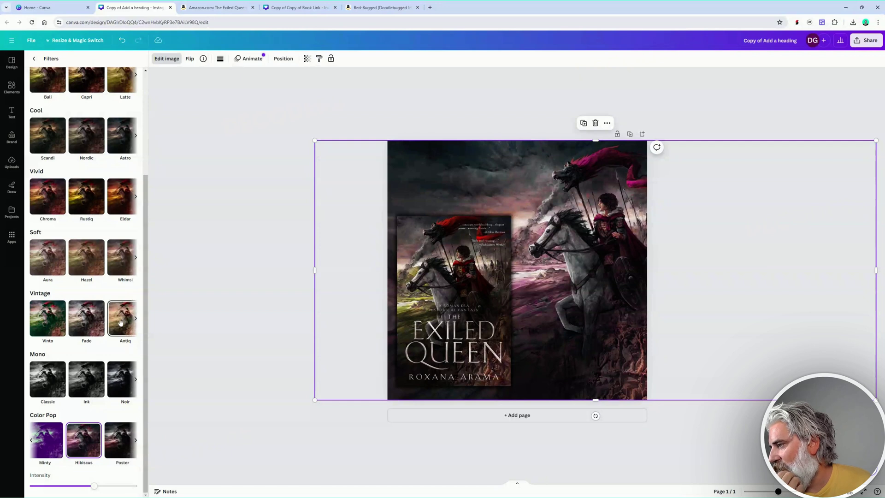
Compare the Vintage filters on the background illustration, settling on Antiq at roughly one-third intensity.
left_click(49, 325)
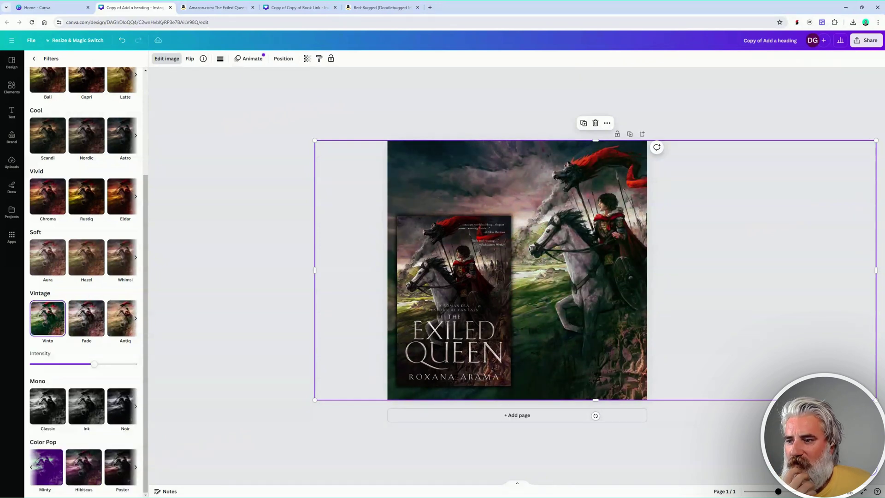
left_click(90, 329)
left_click(127, 327)
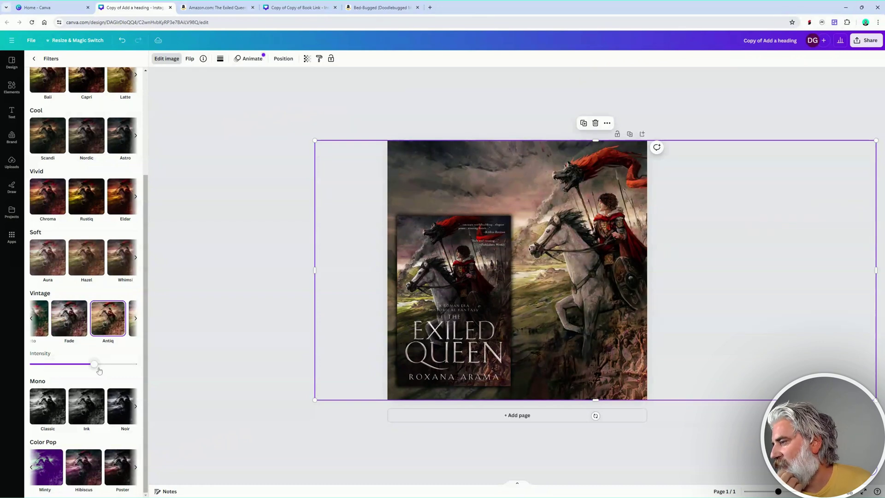
left_click_drag(95, 365, 64, 370)
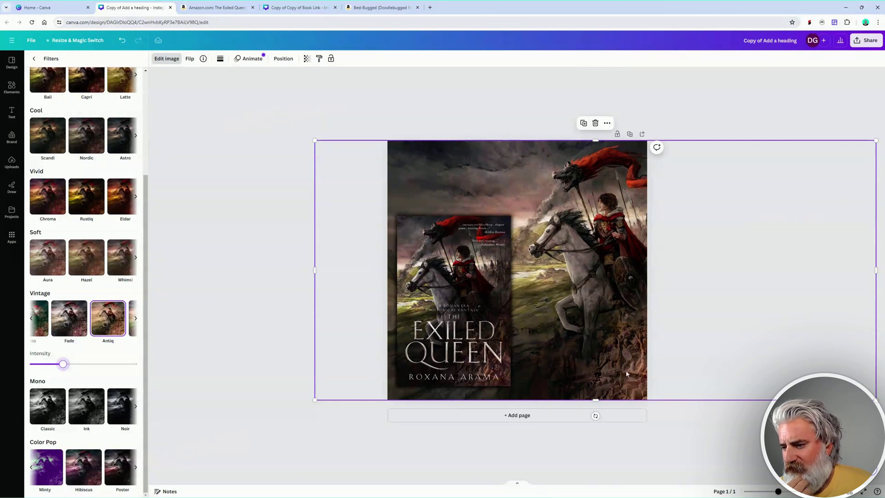
Tuck the cover tighter into the page's lower-left corner and enlarge it until it nearly reaches the horse's head.
left_click_drag(453, 317, 447, 323)
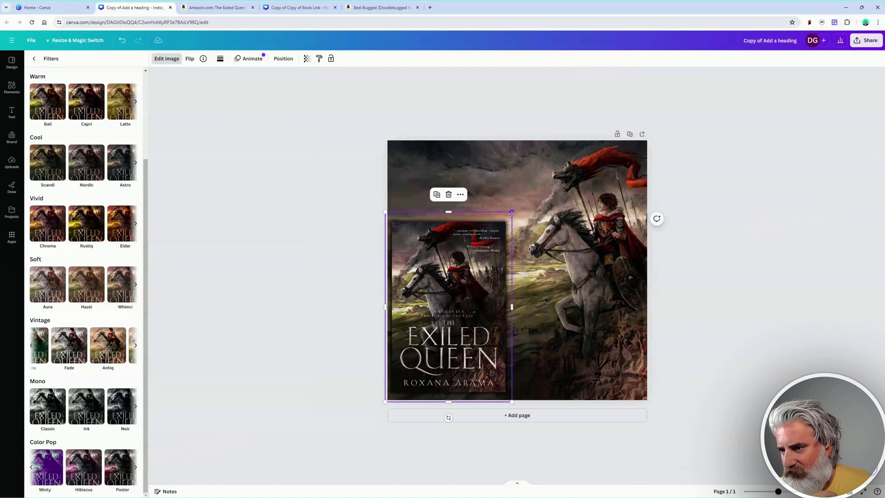
left_click_drag(512, 212, 526, 191)
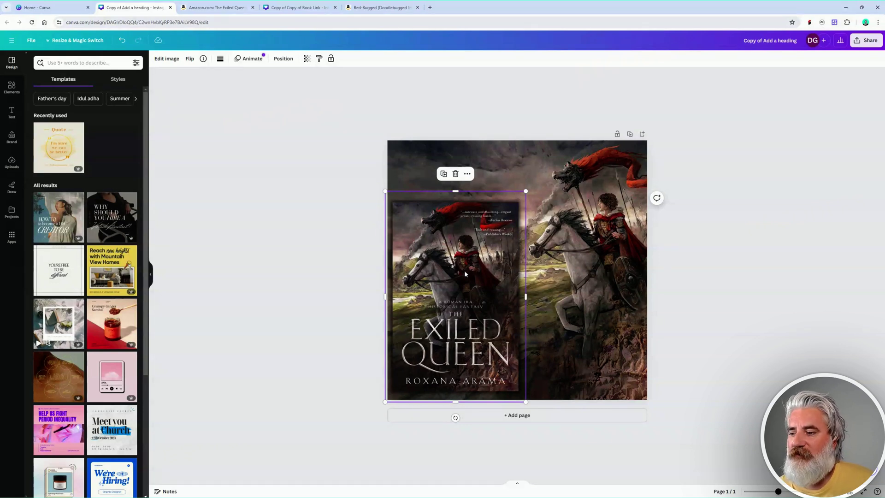
Check The Exiled Queen's Amazon listing for reference and return to the ad design with nothing selected.
left_click(217, 7)
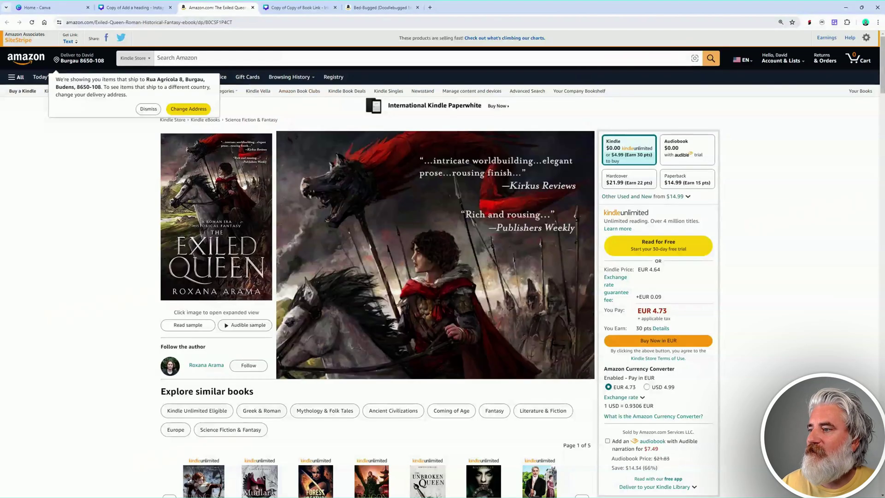
left_click(36, 7)
left_click(133, 8)
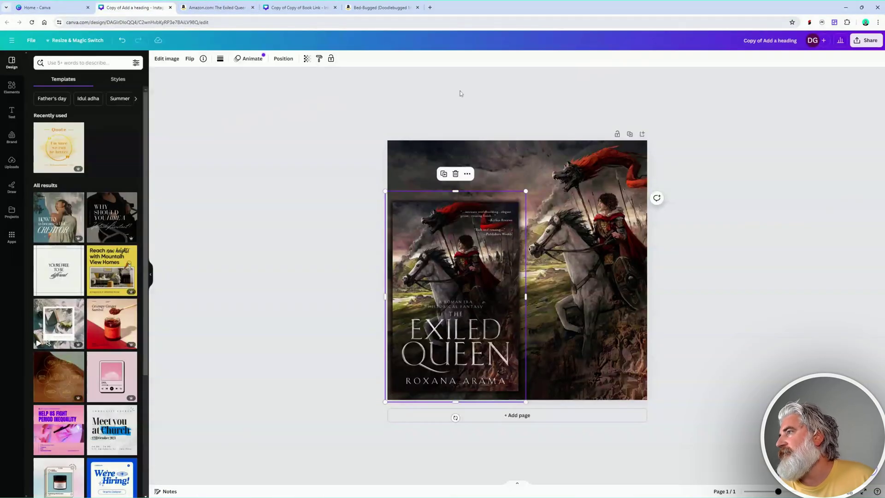
left_click(744, 176)
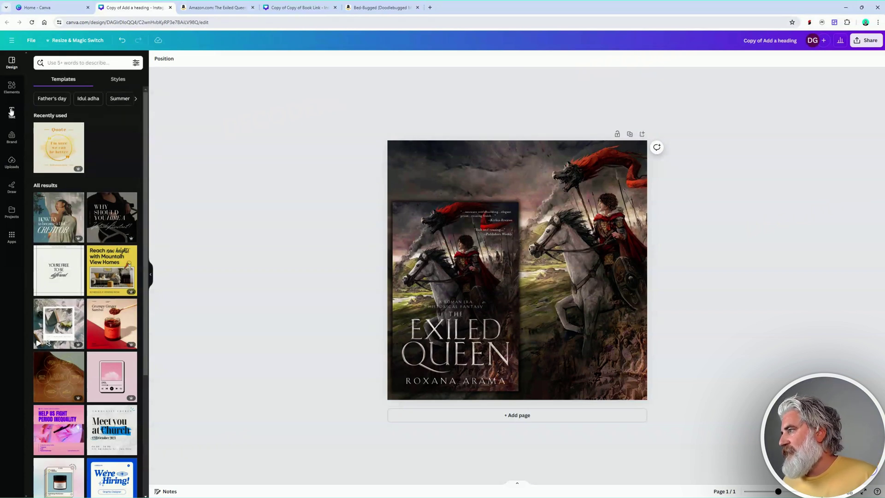
Add a square shape, flatten it into a wide rectangle, and place it above the book cover, overlapping the design's outer edge.
left_click(11, 86)
left_click(54, 125)
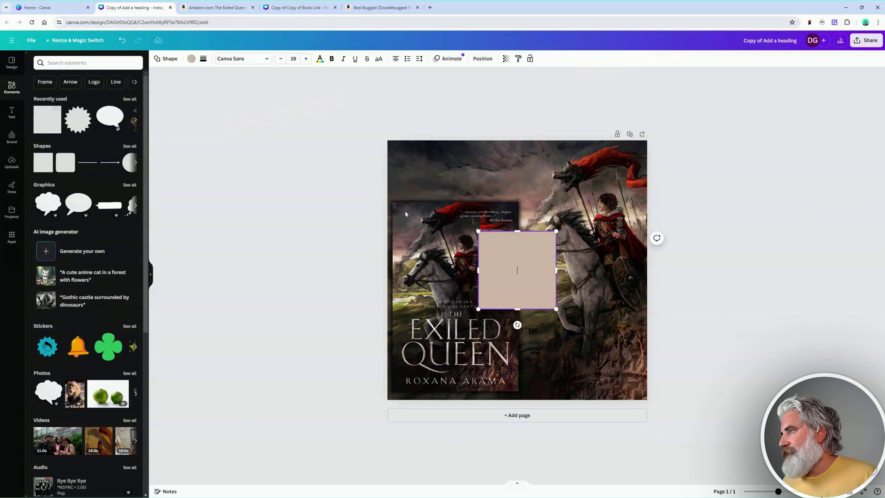
left_click_drag(518, 309, 518, 263)
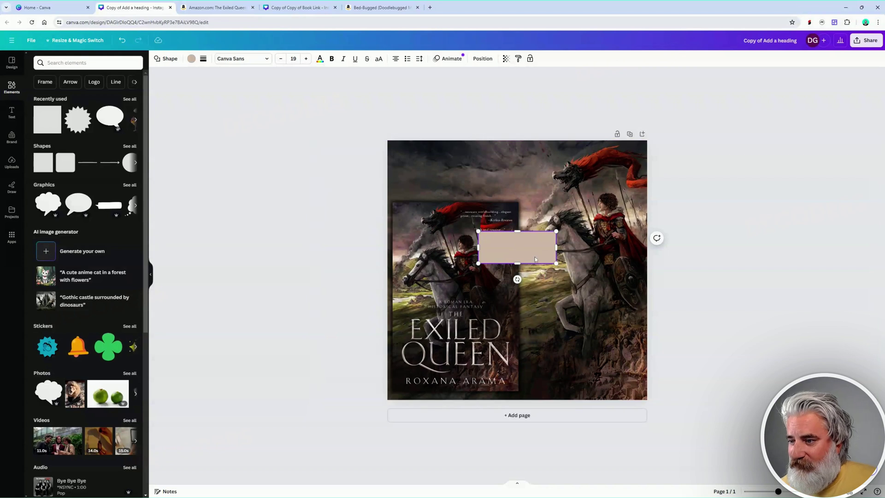
left_click_drag(540, 251, 490, 190)
key("Return")
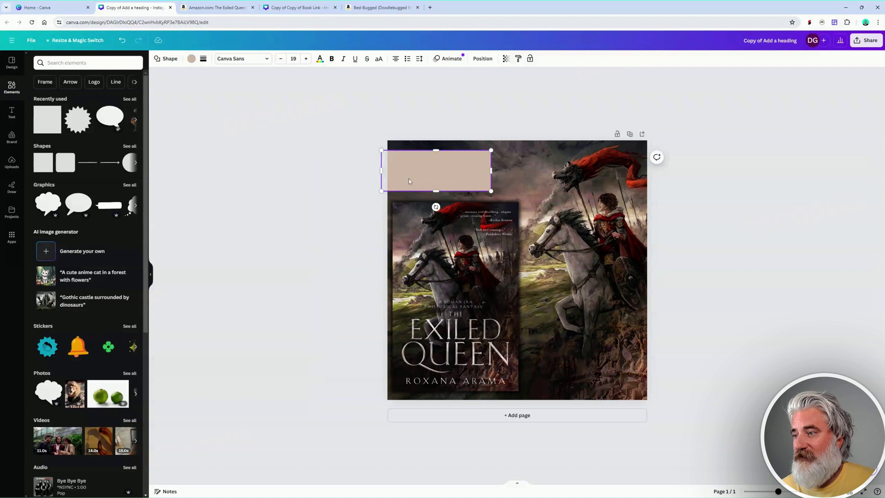
Recolour the rectangle dark red (#C81616) and widen it to line up with the book cover's inner edge.
left_click(191, 59)
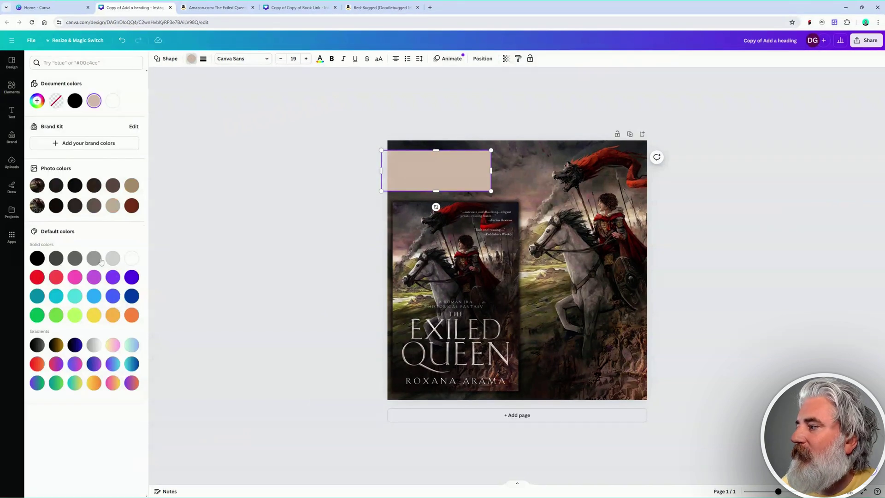
left_click(37, 277)
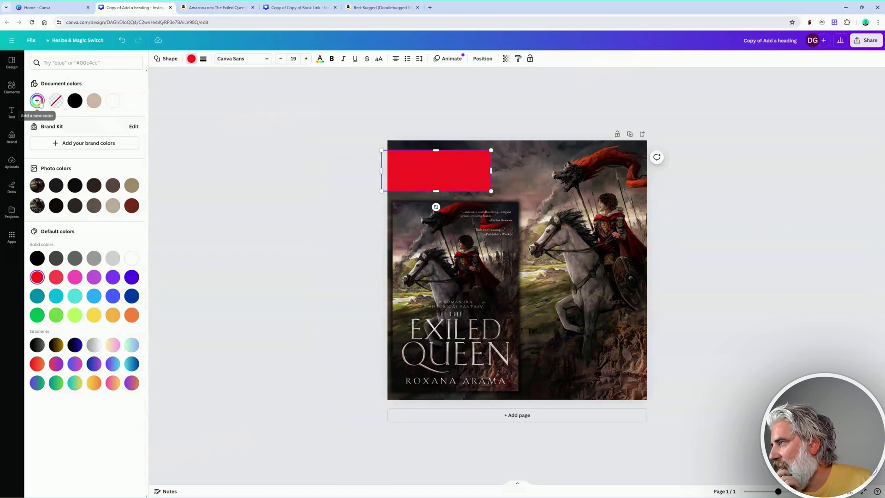
left_click(37, 101)
left_click_drag(115, 139, 122, 141)
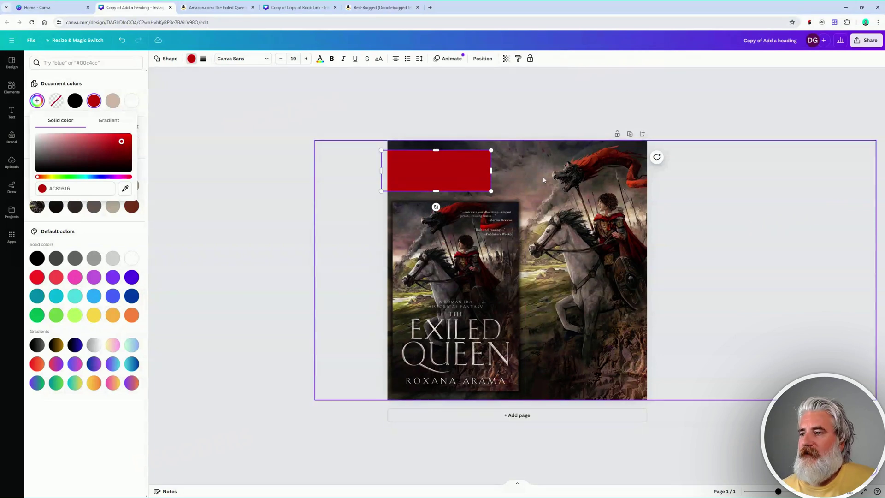
left_click_drag(492, 170, 518, 169)
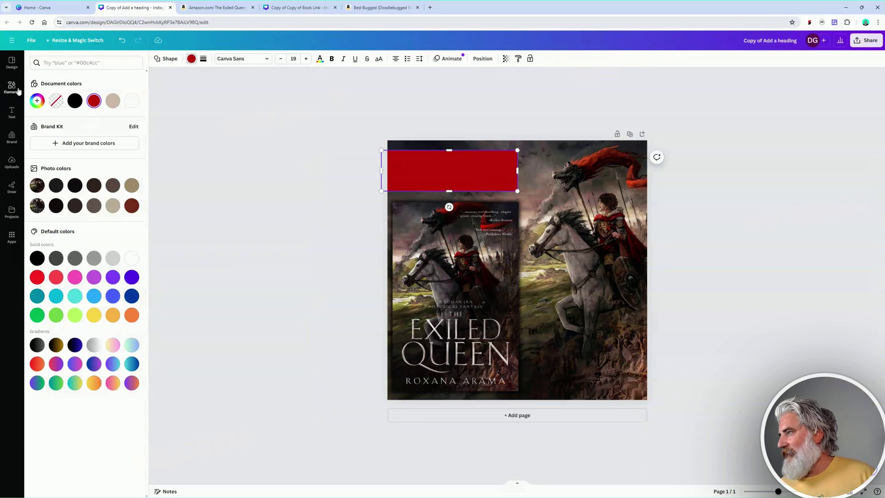
Add a heading reading "FREE", enlarge it to size 111, and place it on the red banner.
left_click(11, 112)
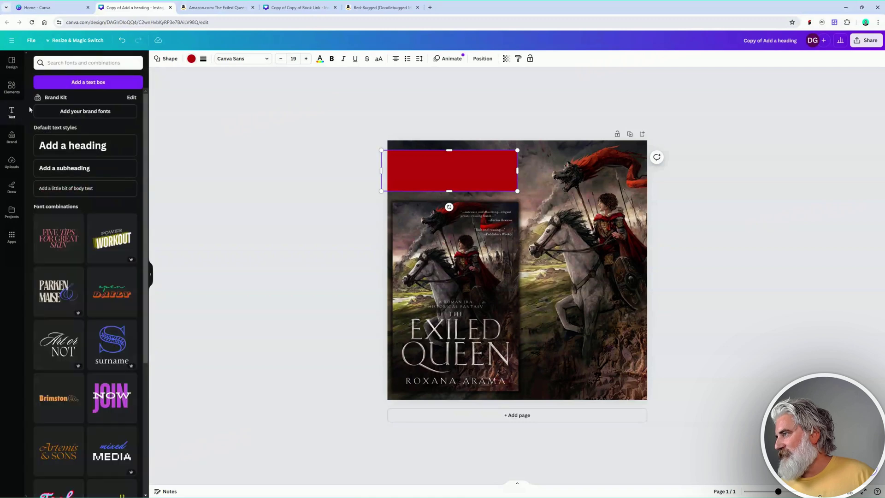
left_click(73, 146)
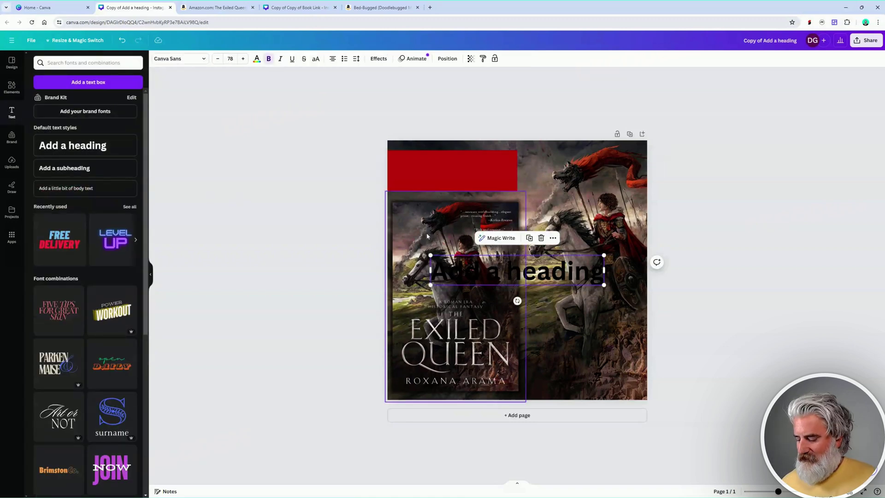
double_click(578, 273)
type("FREE")
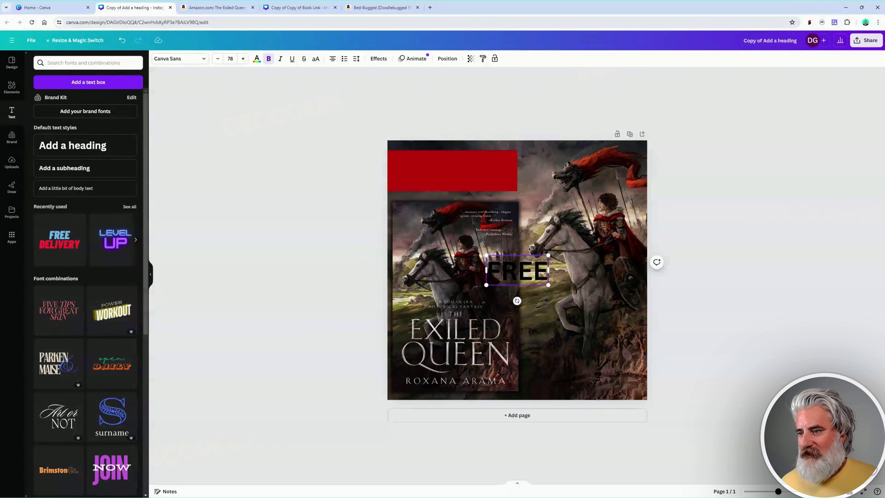
left_click(517, 300)
left_click_drag(531, 279, 423, 192)
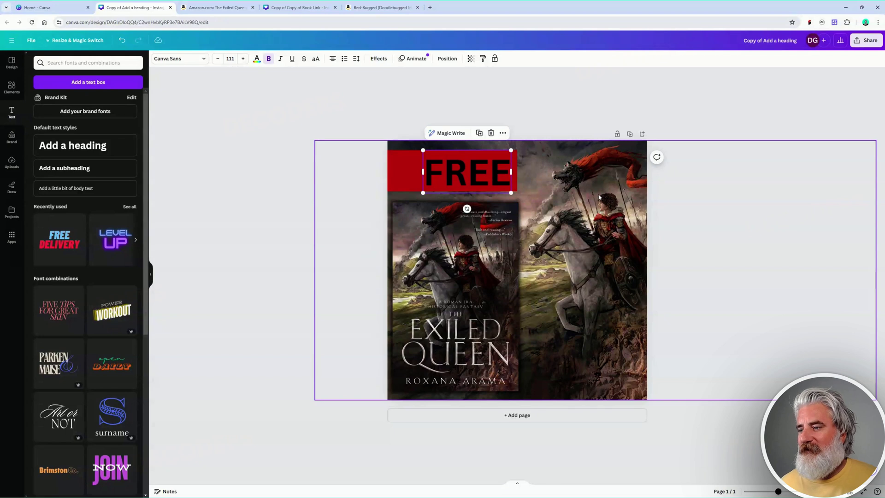
Change the "FREE" text colour to white.
left_click(256, 59)
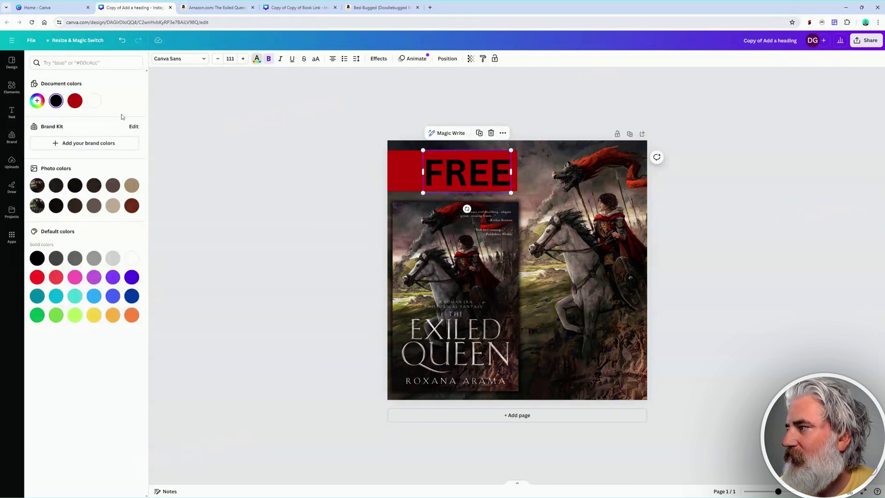
left_click(93, 101)
left_click(307, 203)
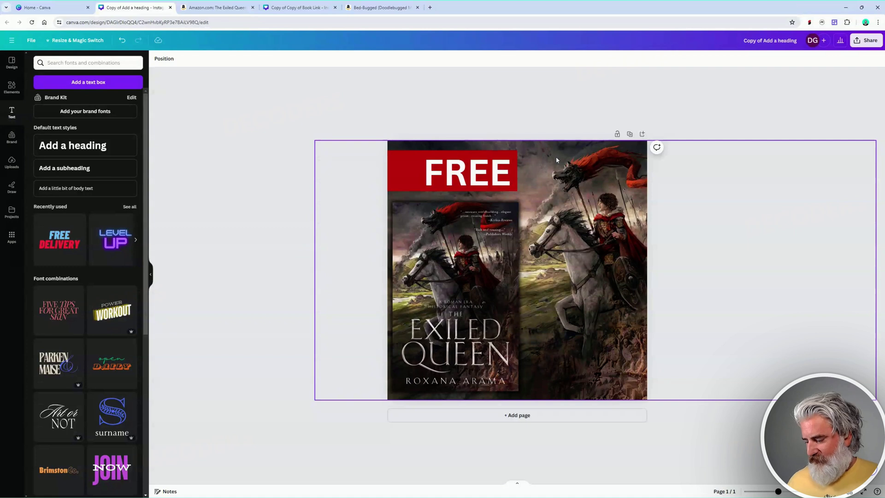
Undo and redo the text colour change to compare black and white lettering on the red banner.
key("ctrl+z")
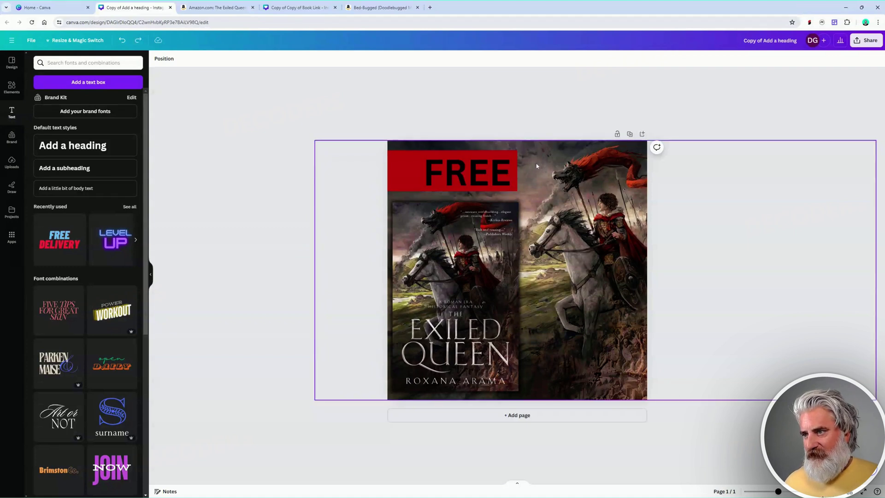
key("ctrl+y")
key("ctrl+z")
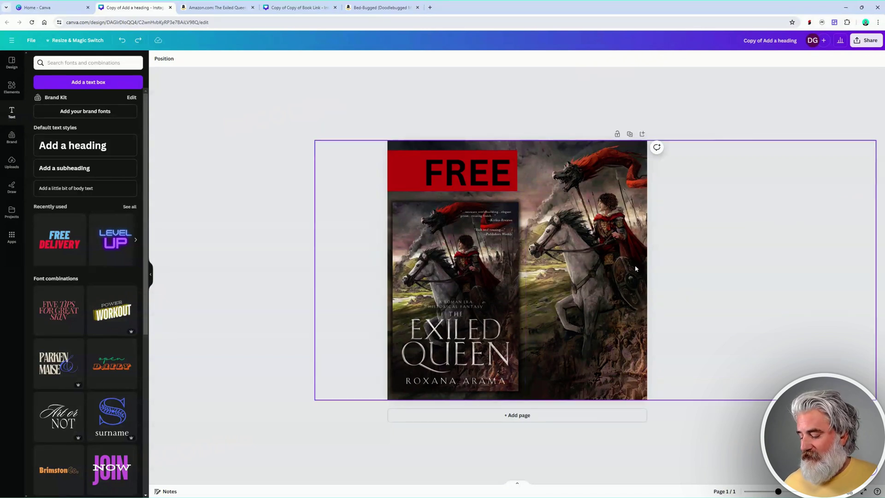
key("ctrl+y")
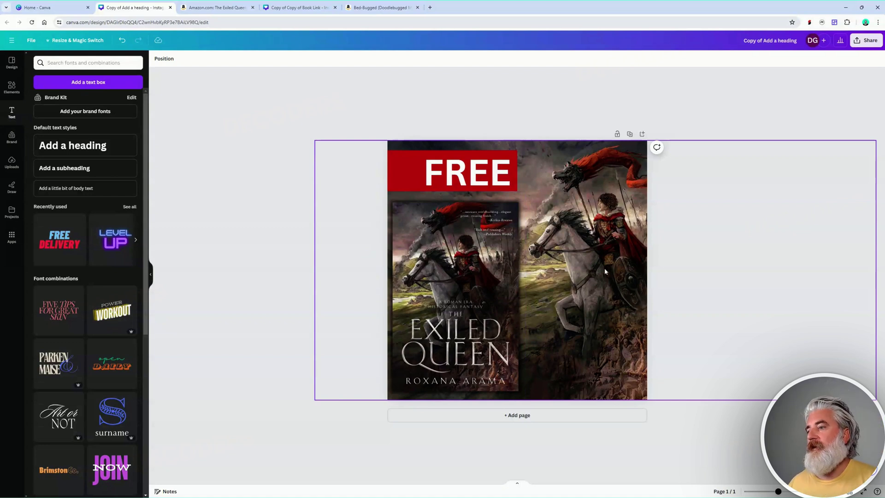
Check the Kindle price on the book's Amazon page and replace the banner text with "$4.99".
left_click(467, 172)
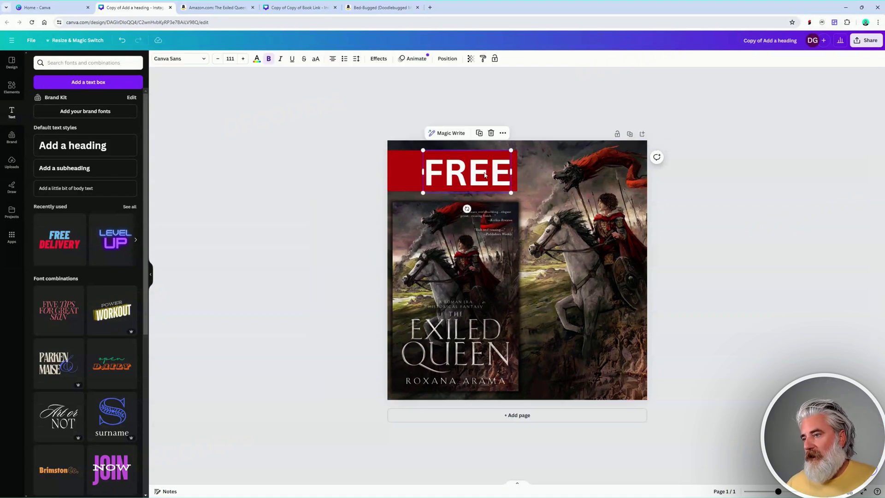
left_click(225, 7)
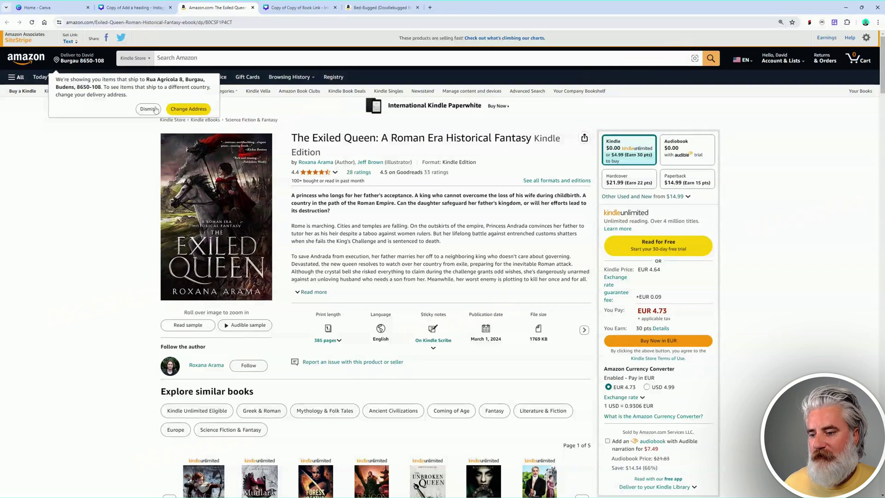
left_click(55, 7)
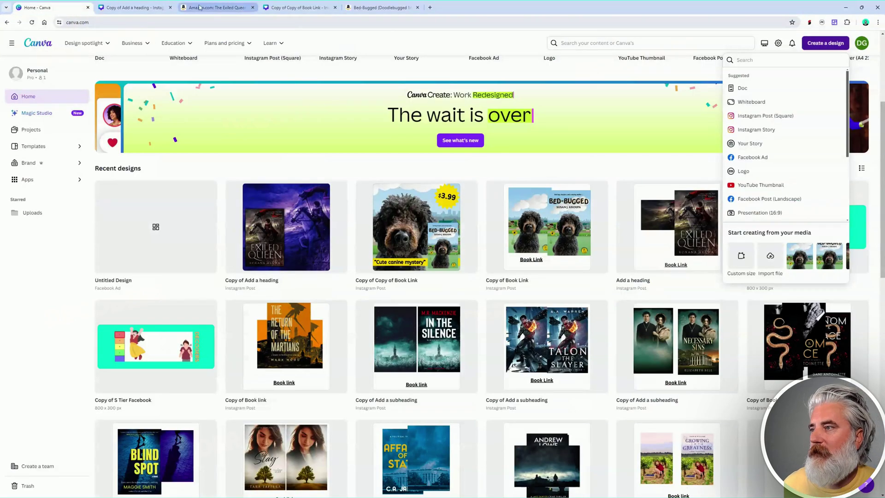
left_click(133, 8)
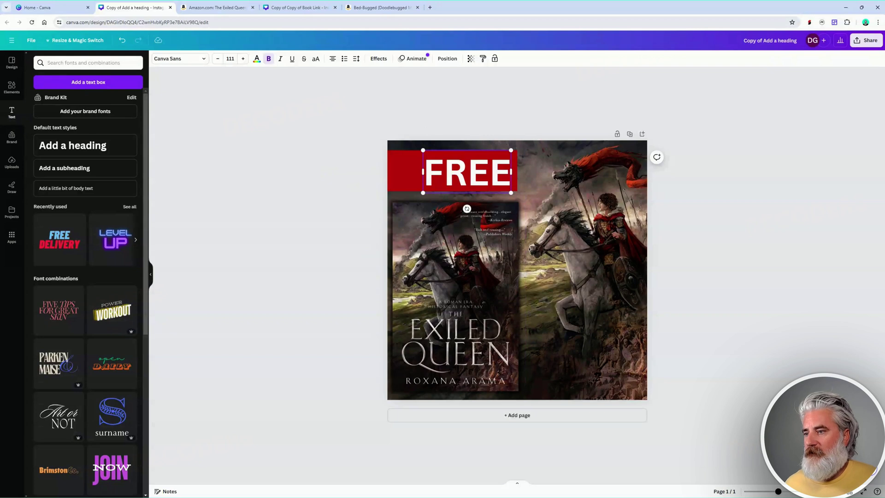
key("ctrl+a")
type("$4.99")
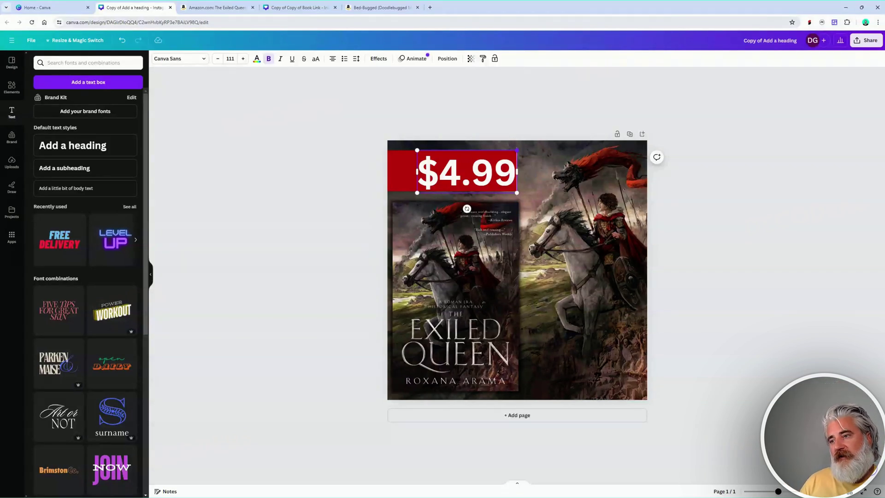
Try "NEW" as the banner text and change it back to "$4.99".
key("Return")
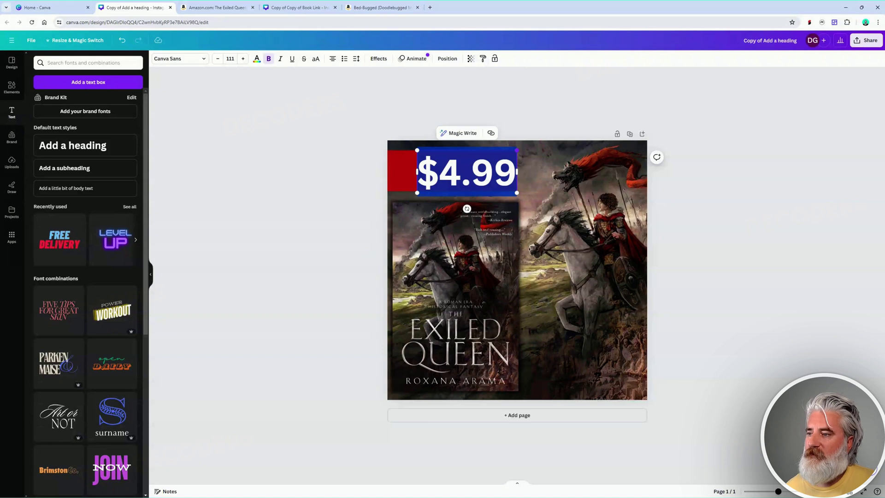
type("NEW")
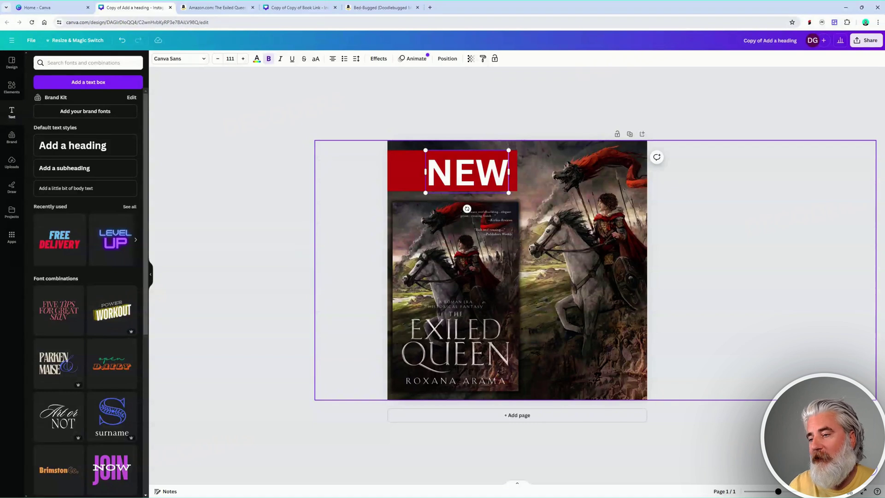
key("ctrl+a")
type("$4.99")
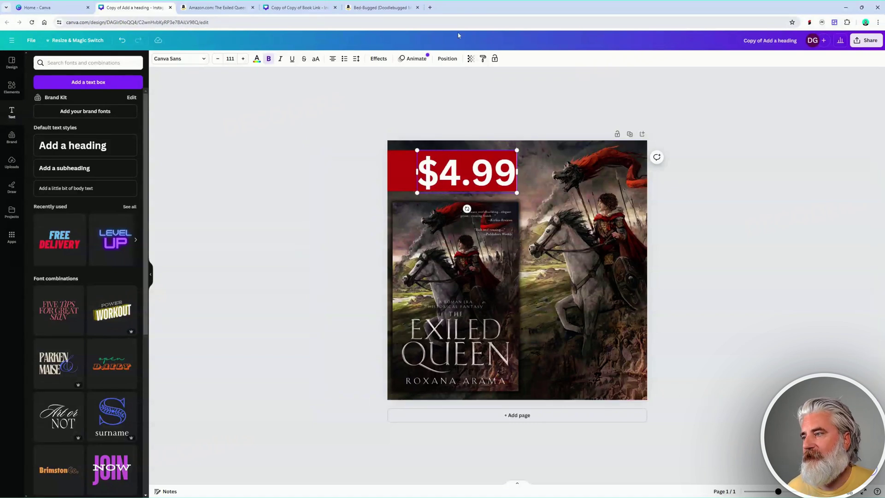
Change the font of the banner's price text to Poppins.
left_click(171, 61)
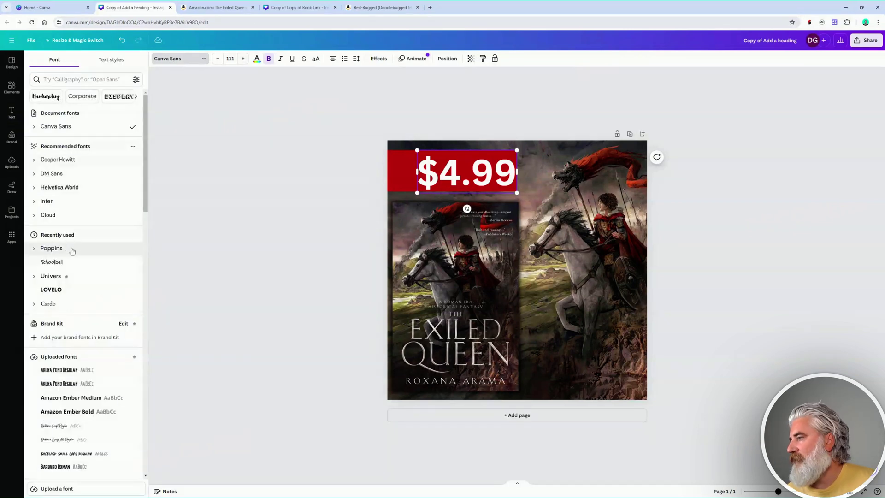
scroll(76, 249, "down", 7)
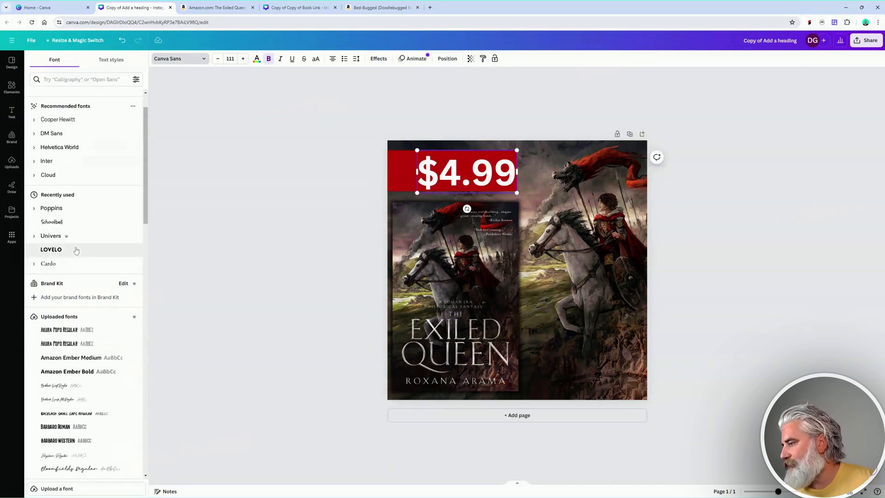
scroll(79, 251, "up", 5)
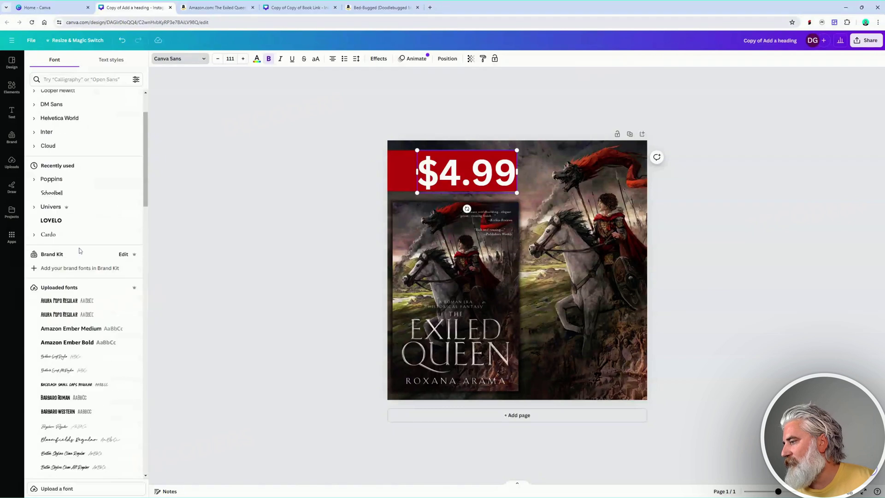
left_click(65, 179)
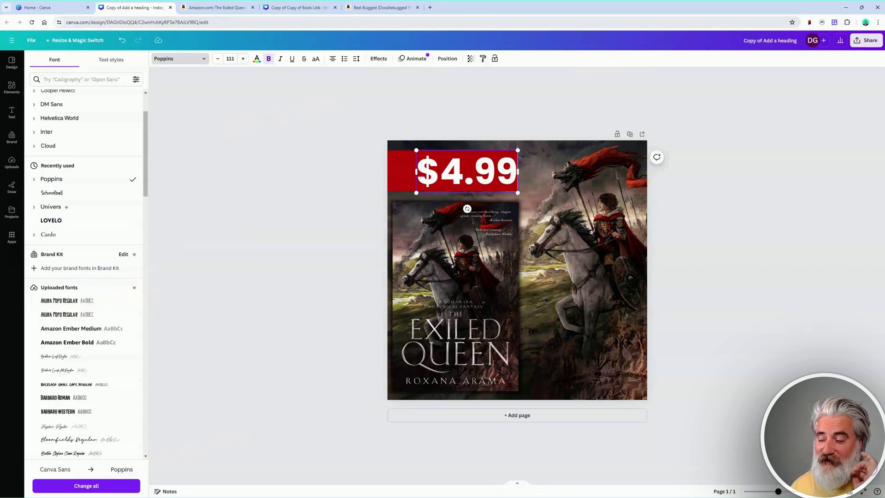
Remove the dollar sign from the price and extend its text box to the red banner's inner end.
left_click(439, 171)
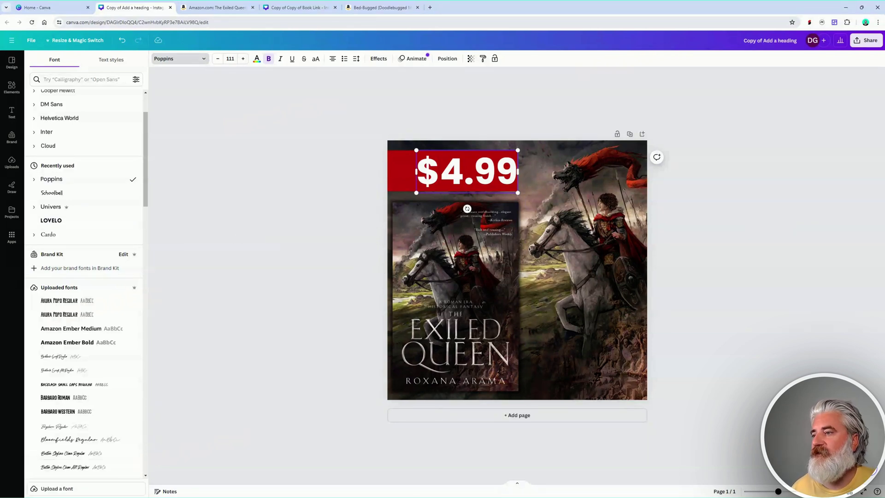
key("BackSpace")
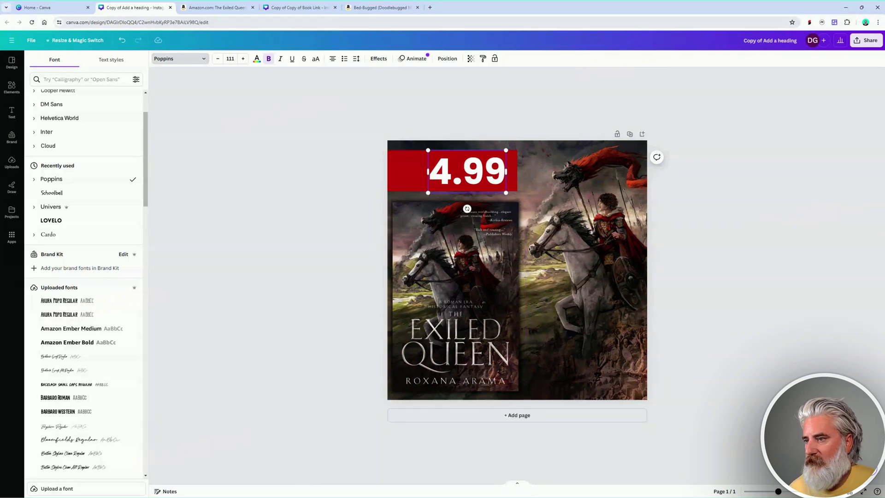
left_click_drag(506, 172, 518, 171)
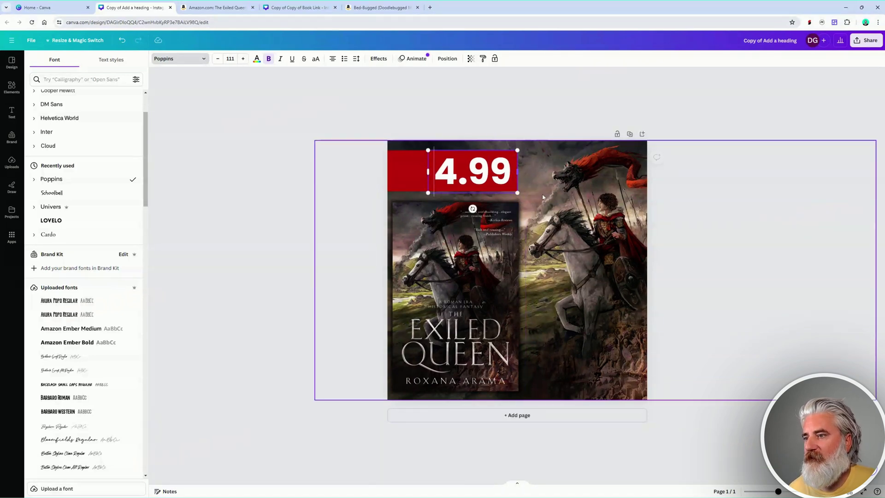
left_click(725, 213)
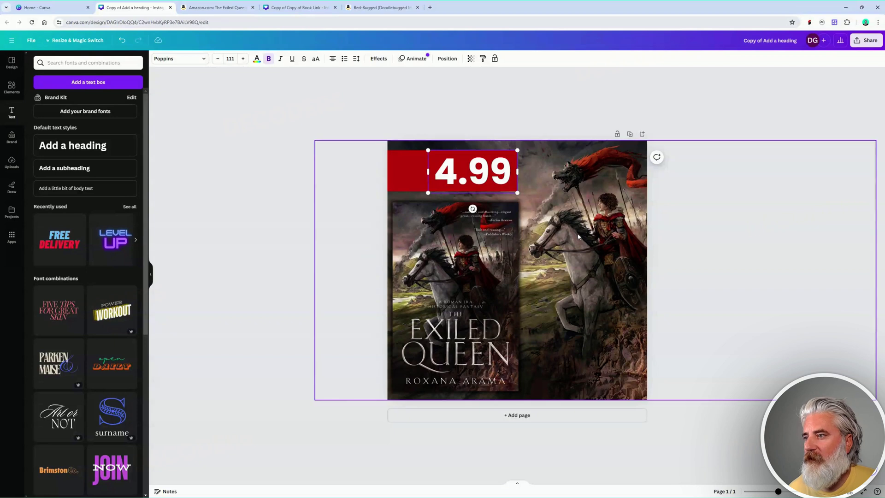
left_click(318, 225)
Duplicate the "4.99" text onto the large horse artwork and change the copy's text to "$".
left_click(505, 180)
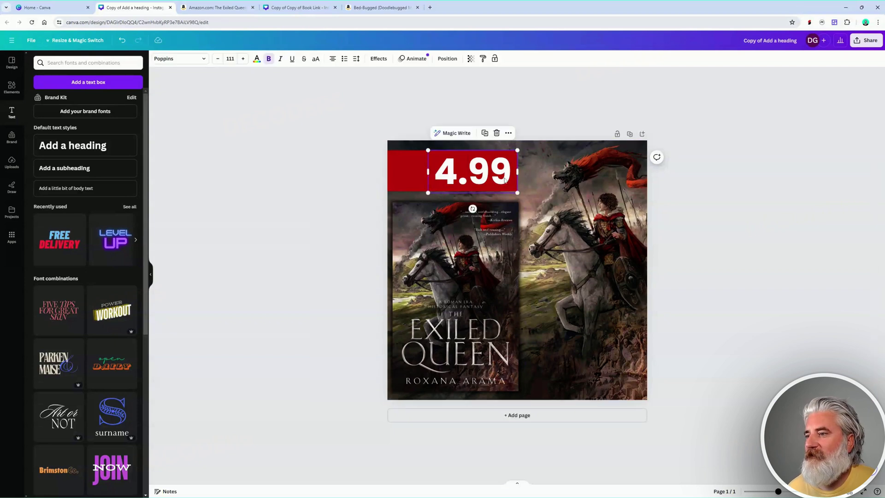
left_click_drag(505, 180, 597, 284)
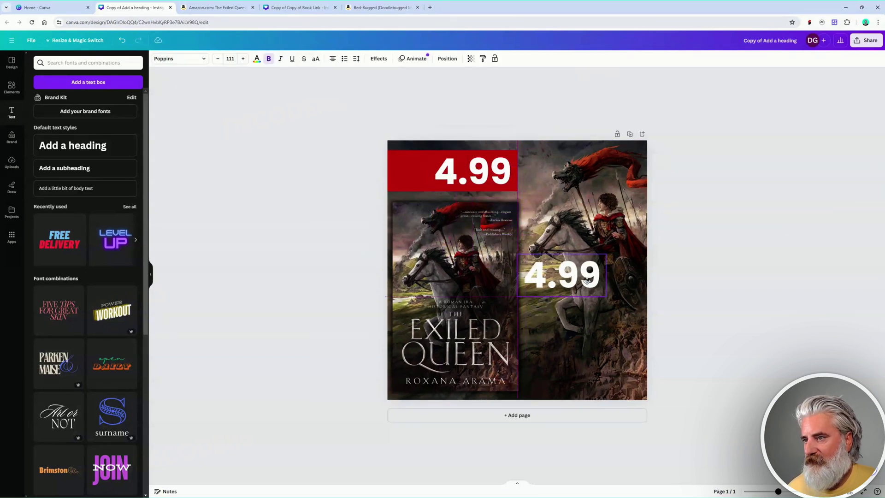
double_click(597, 283)
type("$")
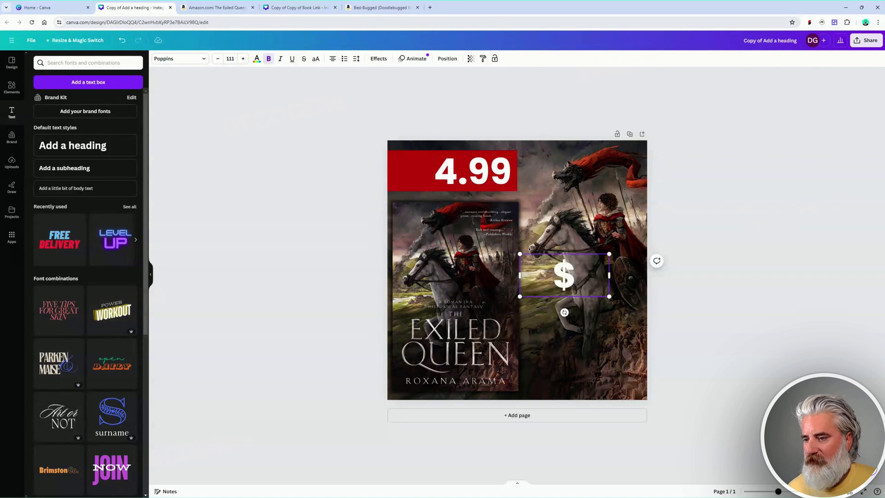
Shrink the "$" text and place it directly in front of "4.99" on the red banner.
left_click_drag(609, 253, 549, 284)
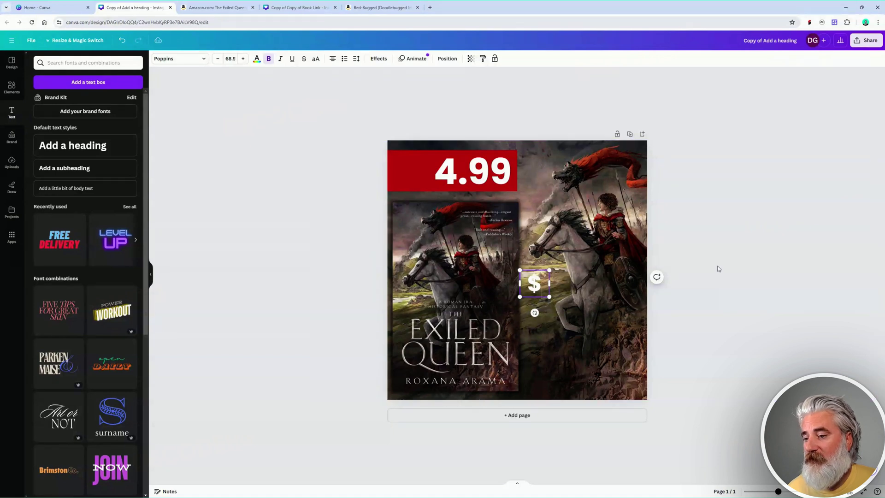
left_click(734, 267)
left_click_drag(533, 284, 443, 173)
left_click(746, 213)
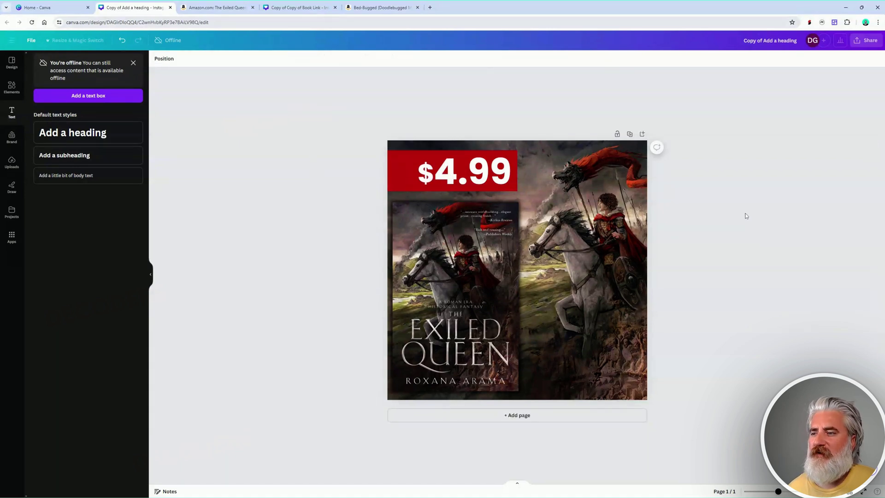
Try the "4.99" text and the dollar sign without bold formatting.
left_click(450, 164)
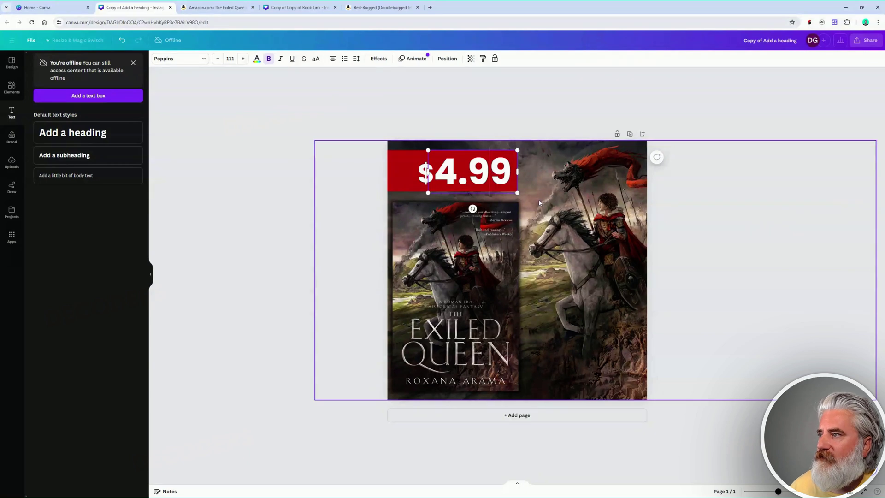
key("Return")
key("ctrl+b")
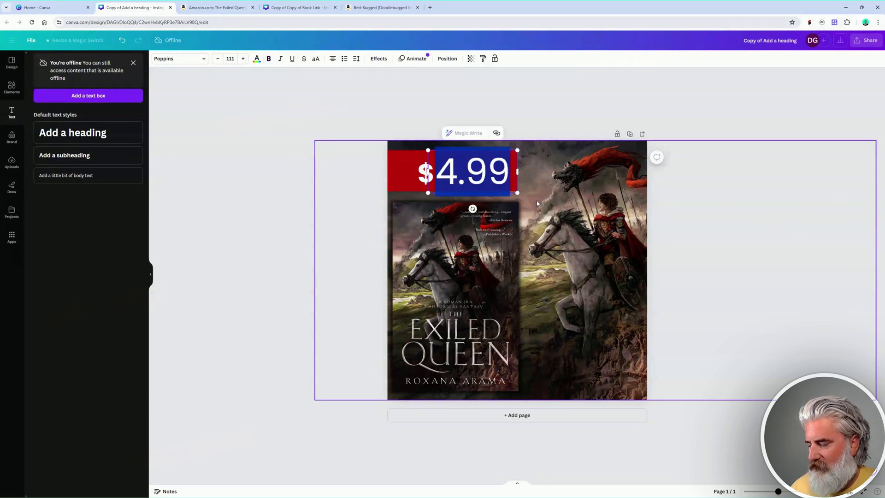
left_click(615, 97)
left_click(431, 173)
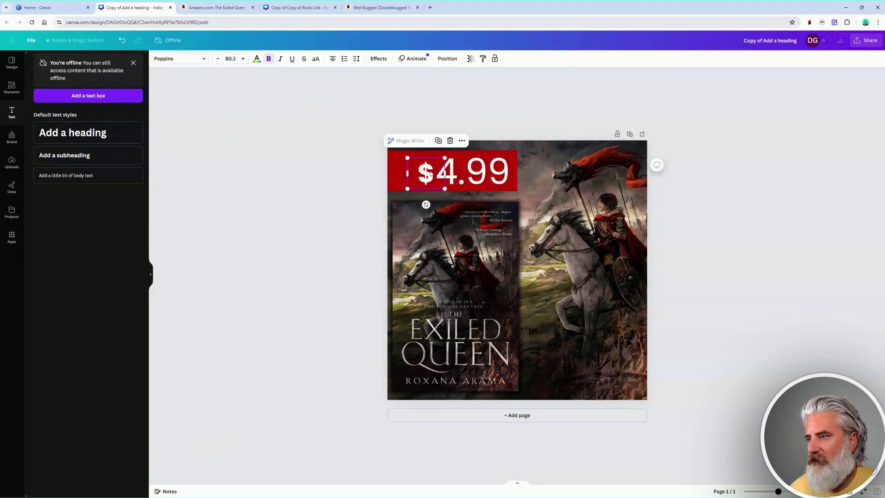
left_click(430, 173)
key("ctrl+a")
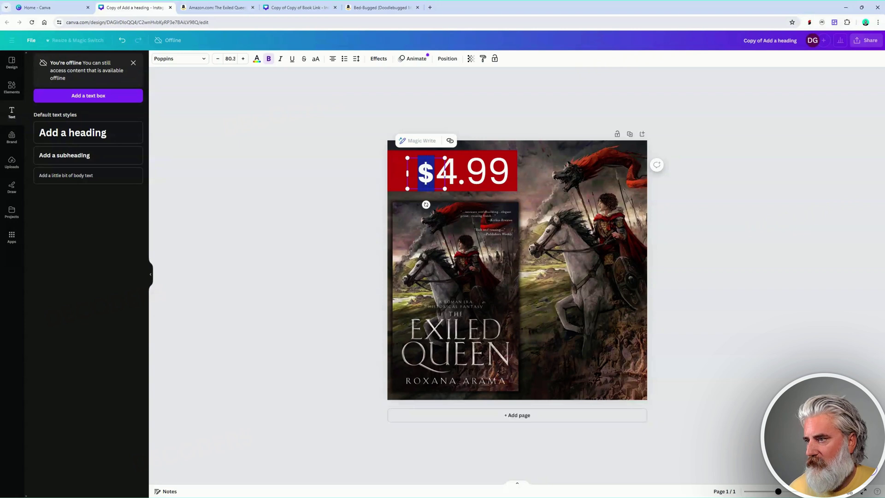
key("ctrl+b")
left_click(649, 105)
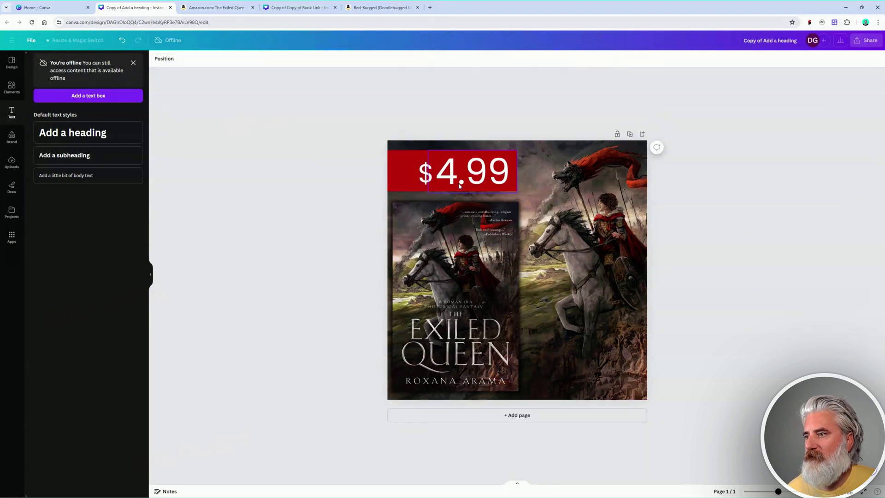
Restore the bold formatting on the dollar sign and the "4.99" text.
left_click(423, 179)
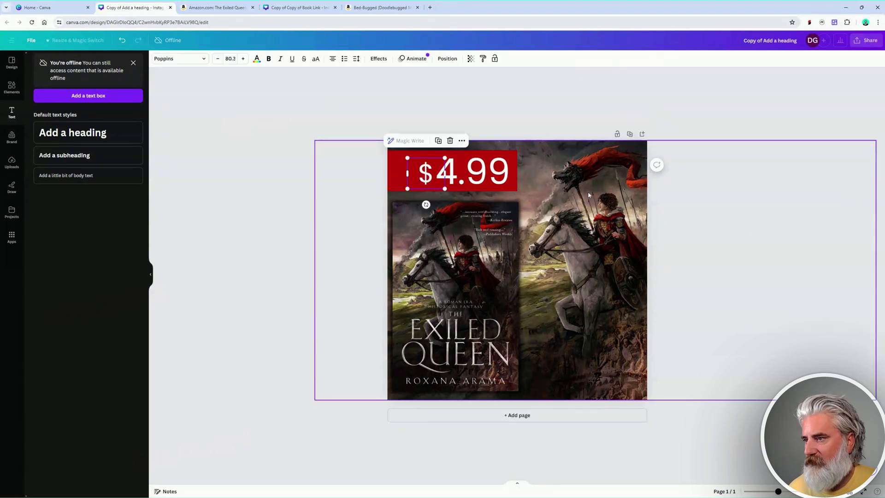
key("ctrl+b")
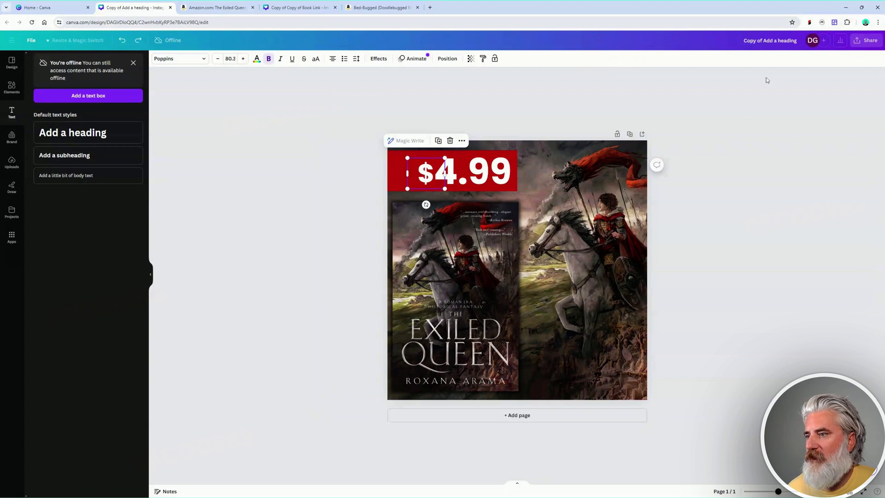
left_click(750, 100)
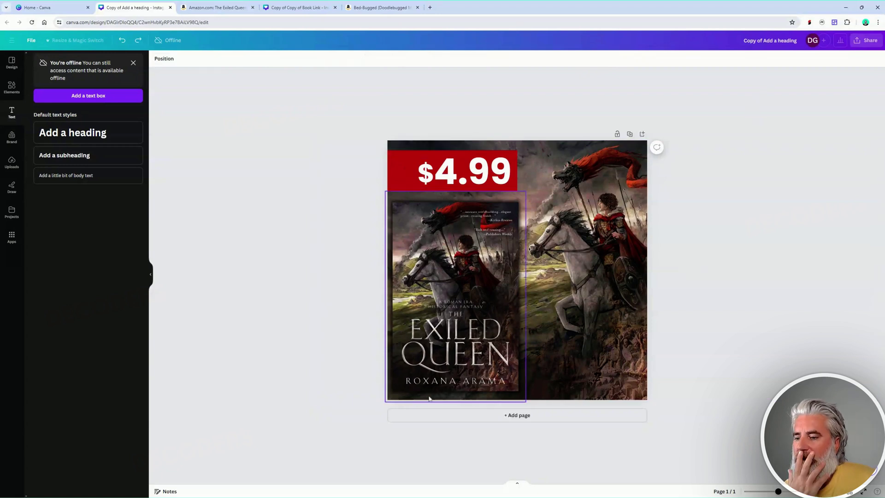
Widen the red price banner to just past the cover's inner edge and further beyond the page's outer edge.
left_click(396, 172)
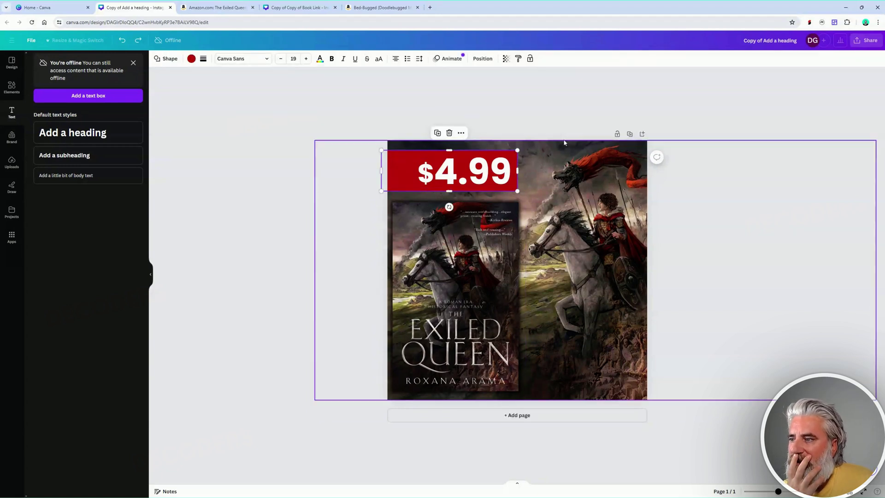
mouse_move(517, 171)
left_mouse_down()
mouse_move(548, 172)
mouse_move(521, 171)
left_mouse_up()
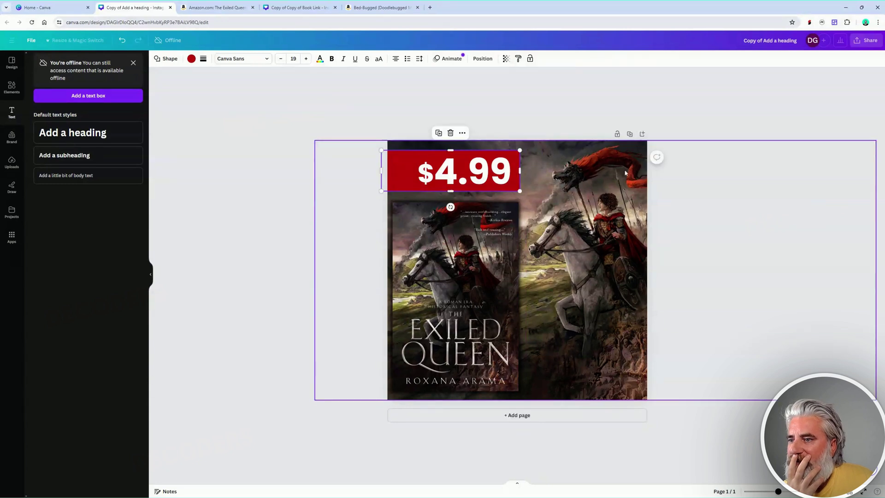
left_click_drag(380, 170, 361, 170)
Duplicate the red banner to the page's lower edge and stretch the copy across the full page, about 1,467 px wide.
key("ctrl+d")
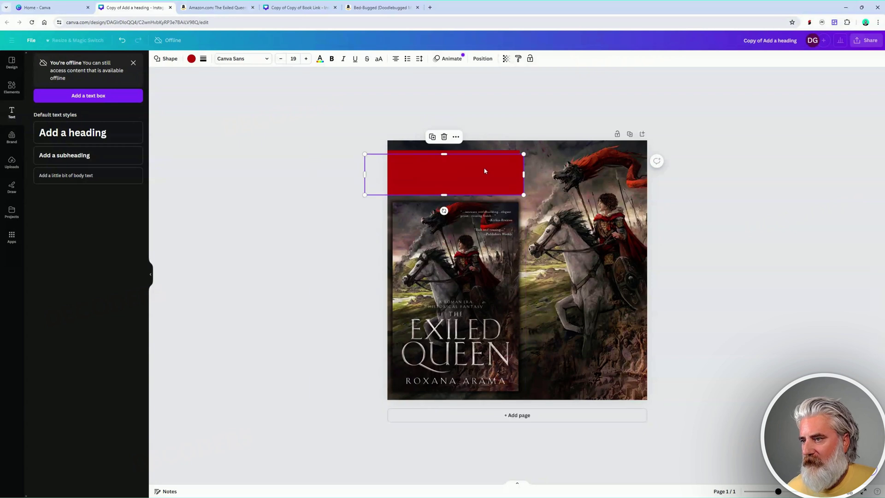
left_click_drag(418, 163, 483, 376)
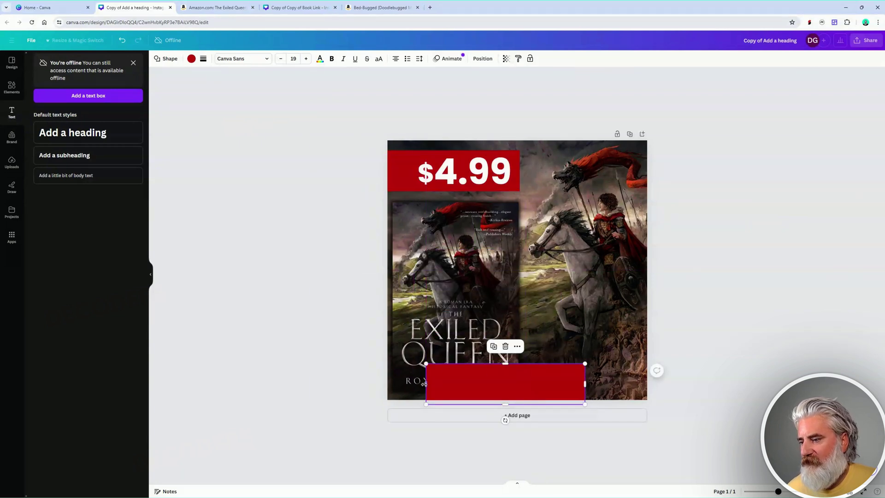
left_click_drag(421, 384, 341, 384)
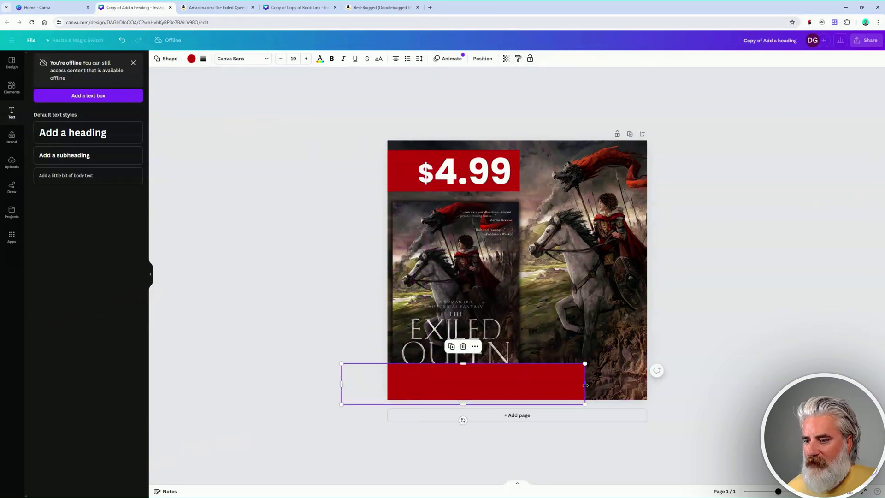
left_click_drag(585, 385, 695, 385)
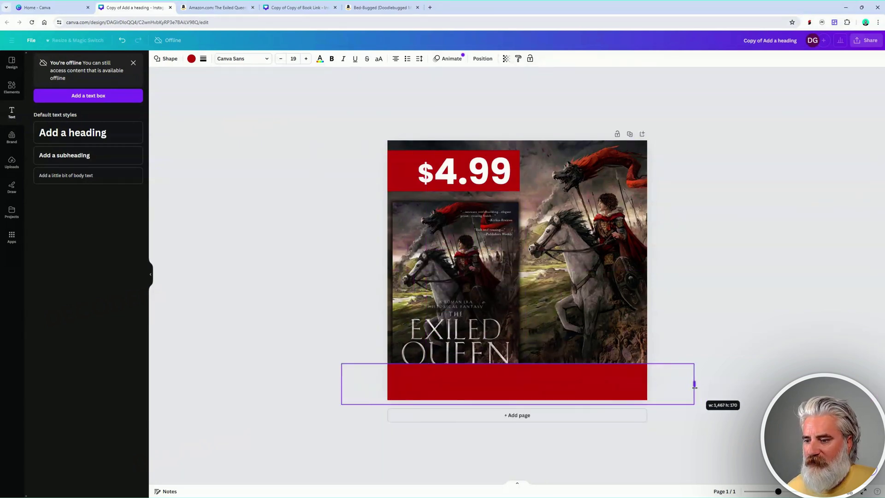
Send the full-width red strip to the back and check the layer order.
left_click(481, 58)
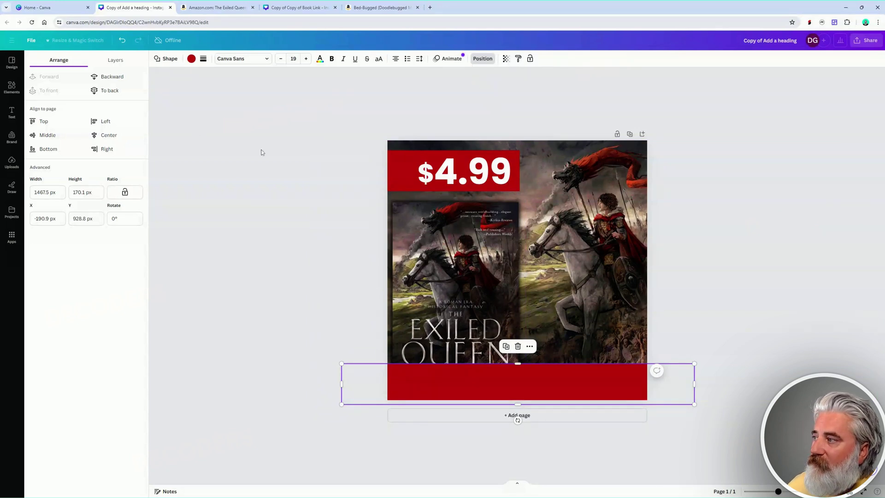
left_click(108, 90)
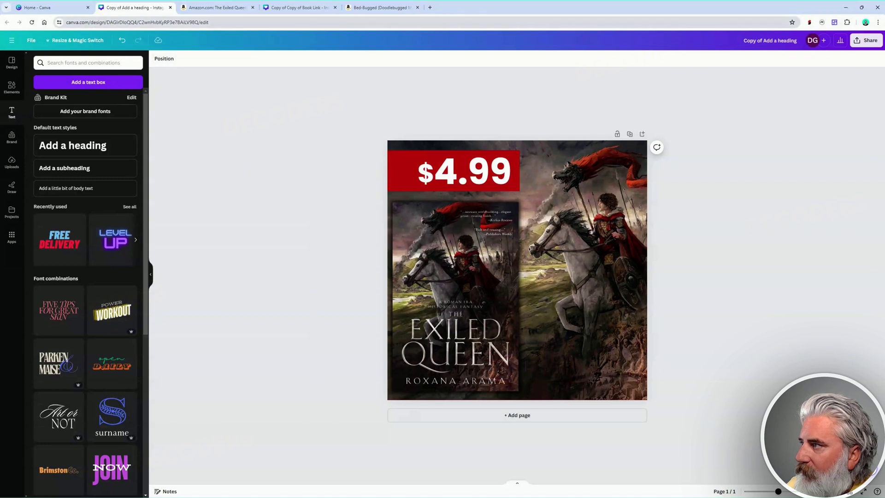
left_click(164, 60)
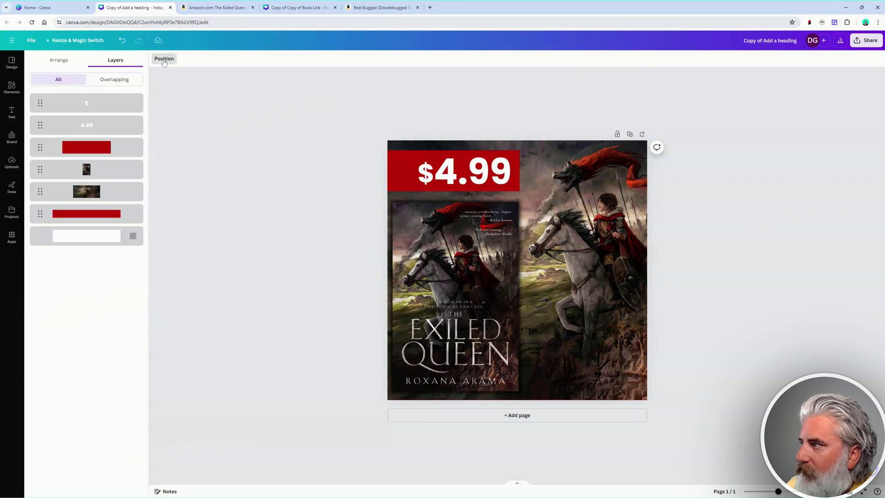
left_click(86, 64)
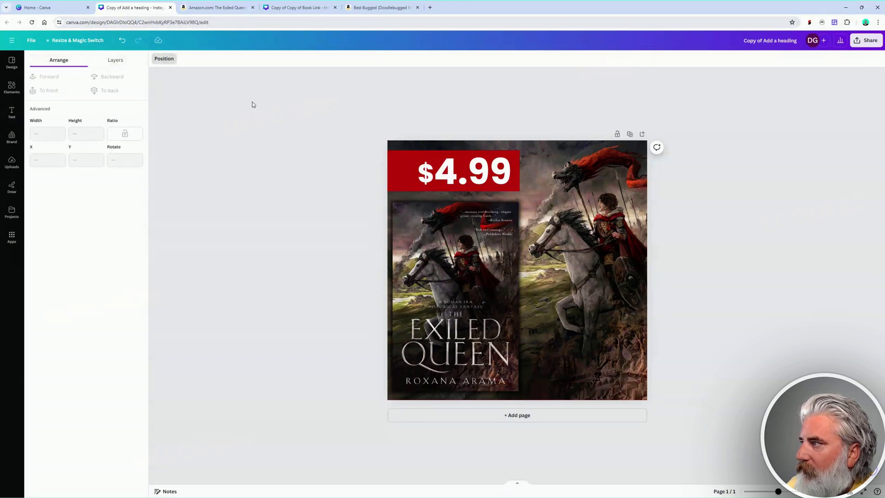
left_click(586, 383)
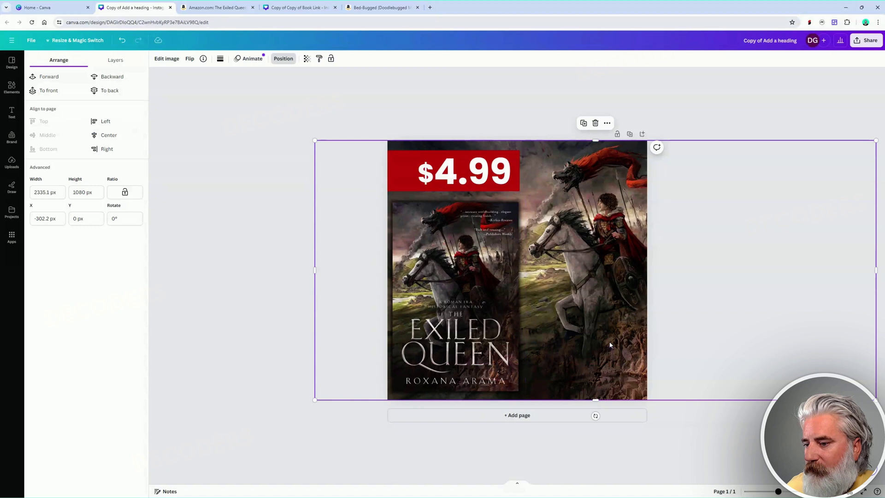
Duplicate the price banner as a full-width strip about 1,405 px wide along the page's lower edge, layered just behind the book cover.
left_click(391, 162)
key("ctrl+d")
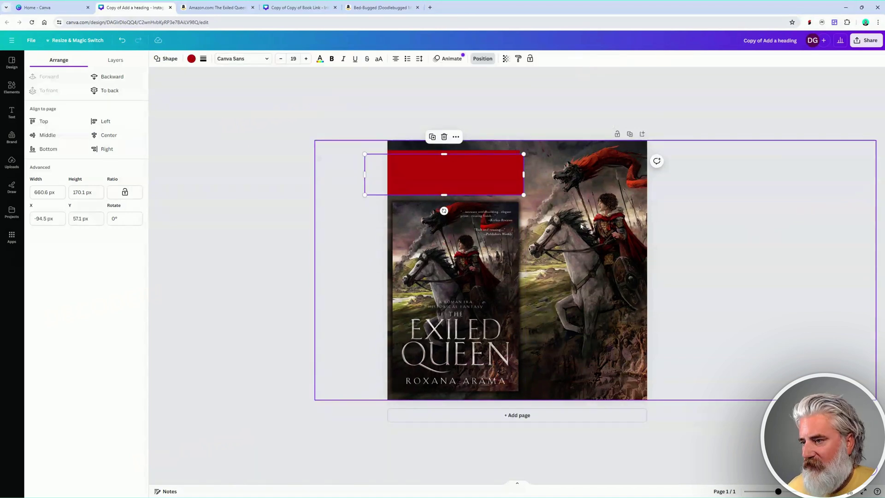
left_click_drag(466, 174, 576, 381)
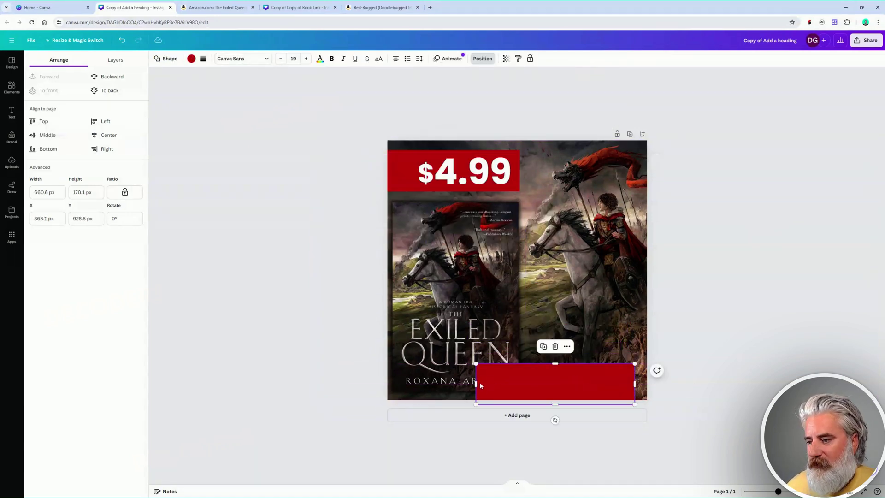
left_click_drag(476, 384, 350, 383)
left_click_drag(636, 384, 688, 387)
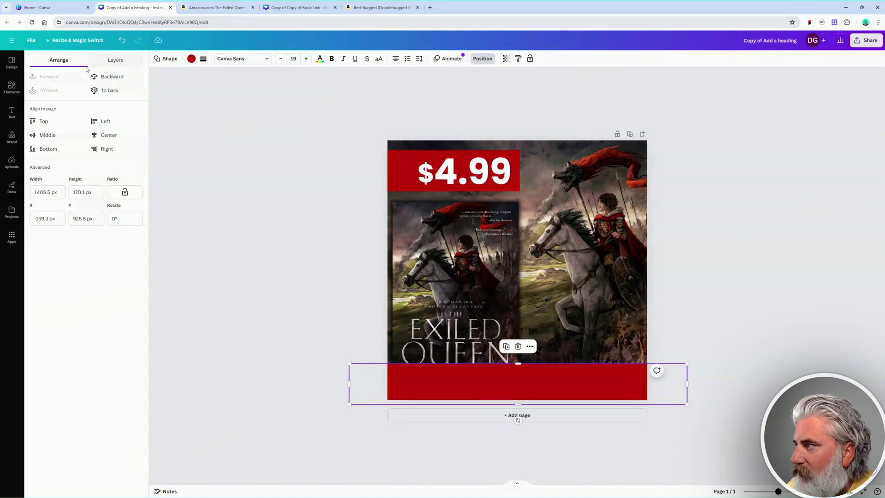
left_click(104, 76)
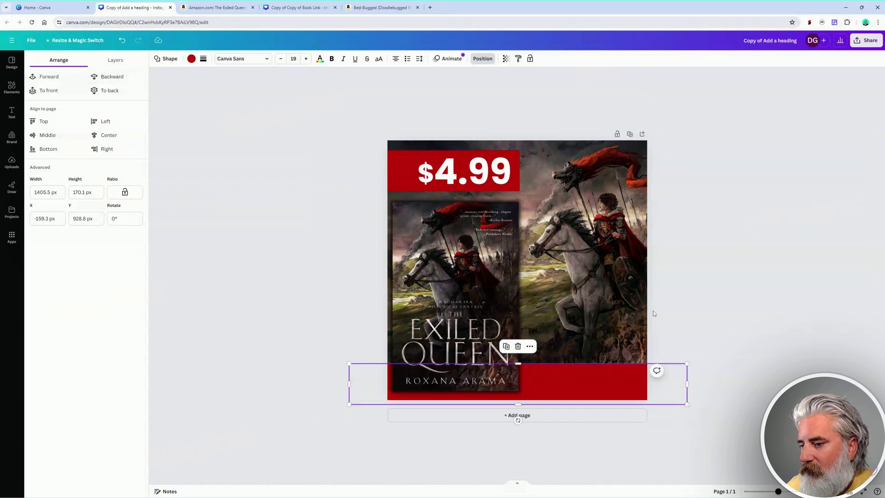
Duplicate the banner's dollar sign onto the lower red strip beside the book cover.
left_click(12, 112)
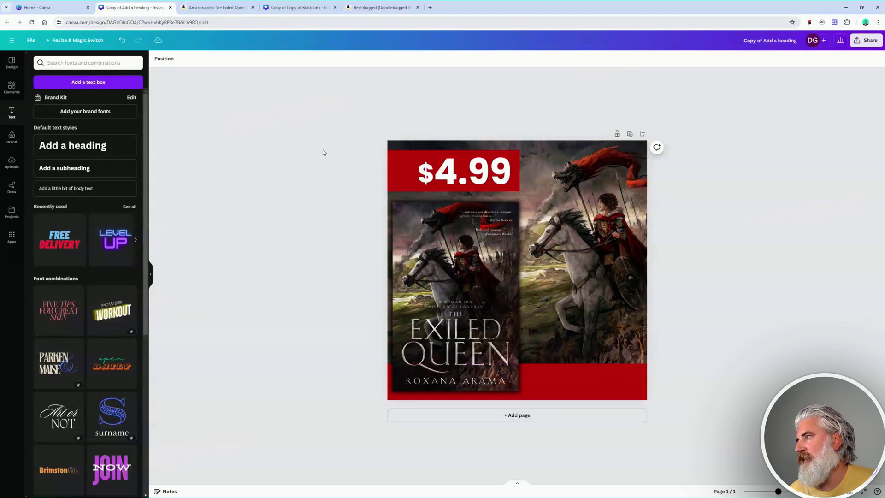
left_click(431, 174)
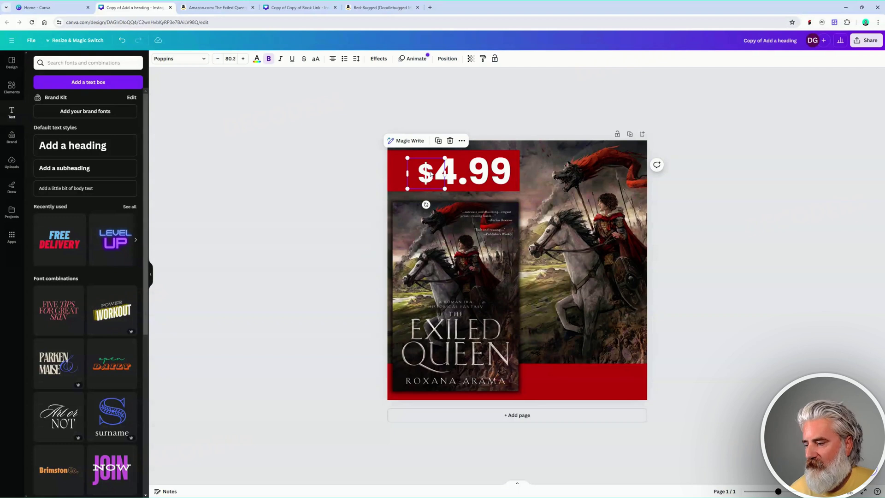
left_click_drag(431, 173, 558, 377)
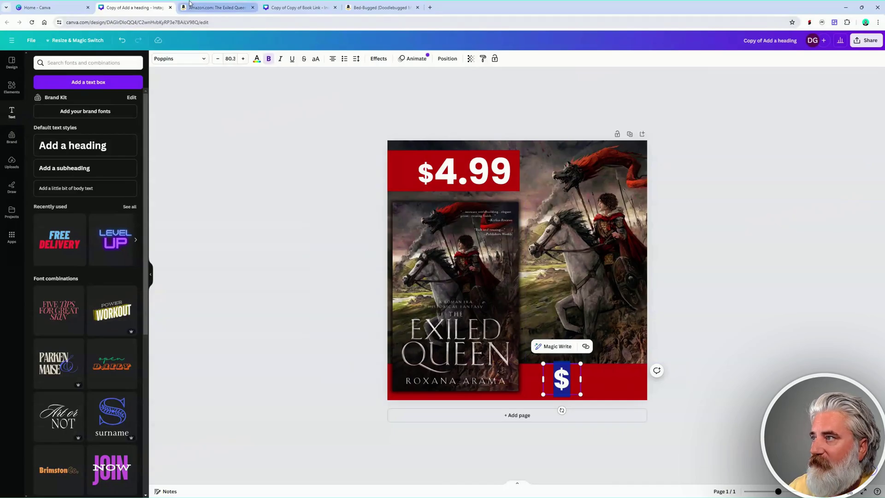
Switch to the book's Amazon page and copy the review quote "Rich and rousing...memorable historical fantasy" from the Editorial Reviews.
left_click(217, 8)
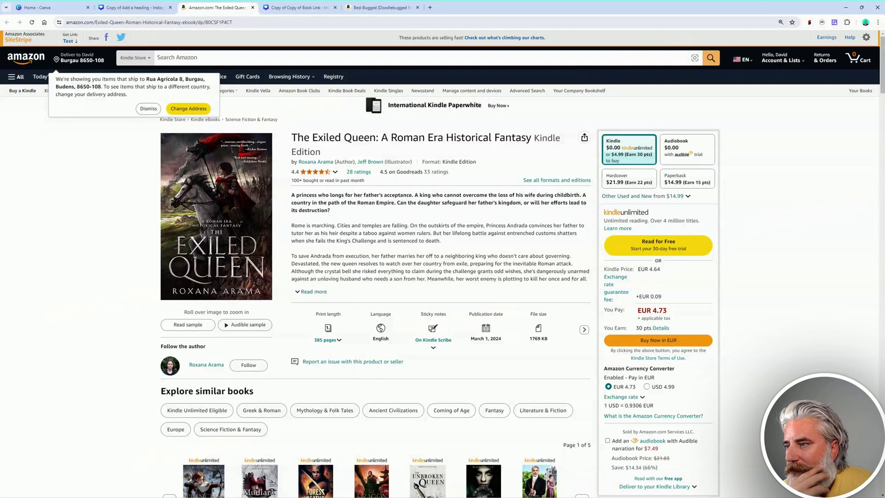
scroll(509, 243, "down", 3)
scroll(490, 198, "down", 7)
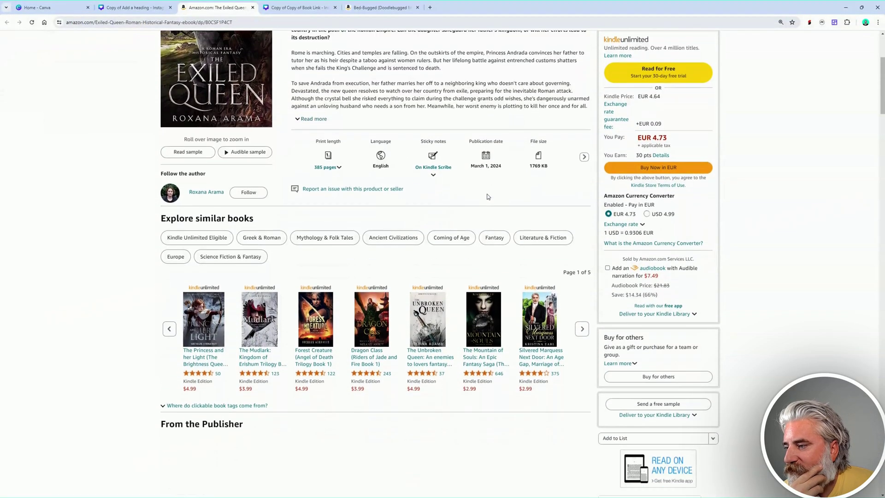
scroll(489, 199, "down", 4)
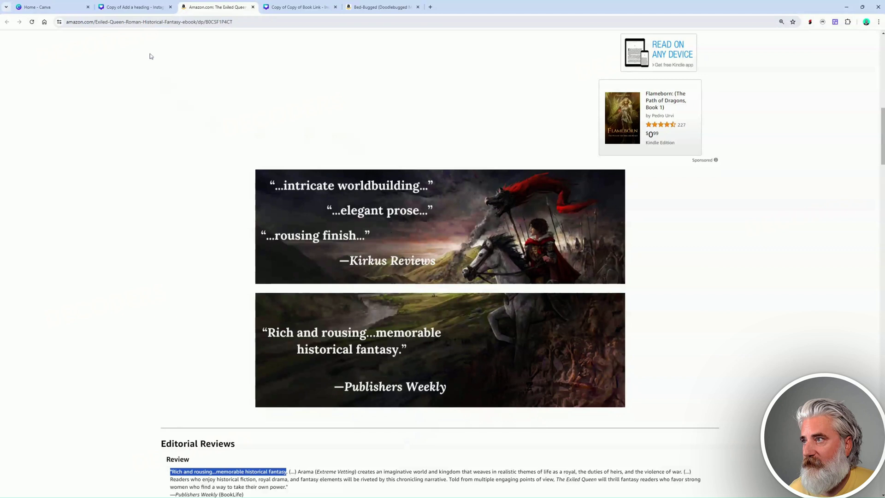
Back in the Canva design, widen the lower strip's "$" text box and replace its text with the copied review quote.
left_click(134, 6)
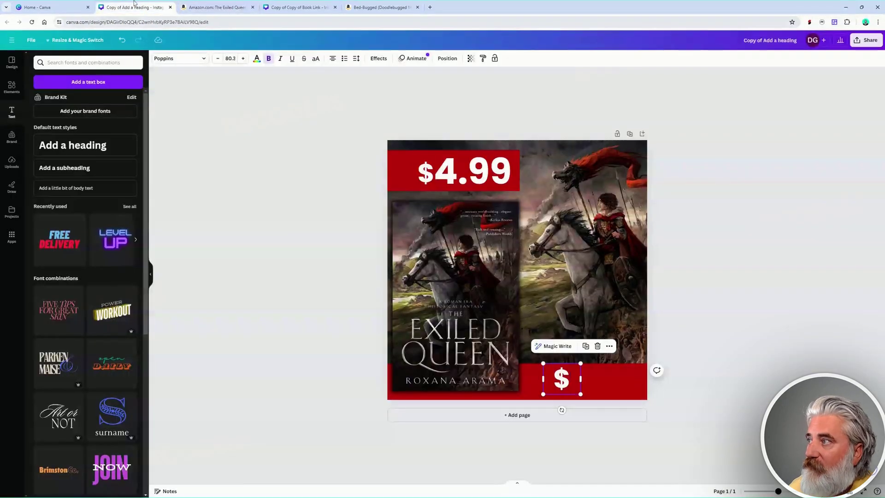
left_click_drag(581, 382, 632, 381)
double_click(586, 378)
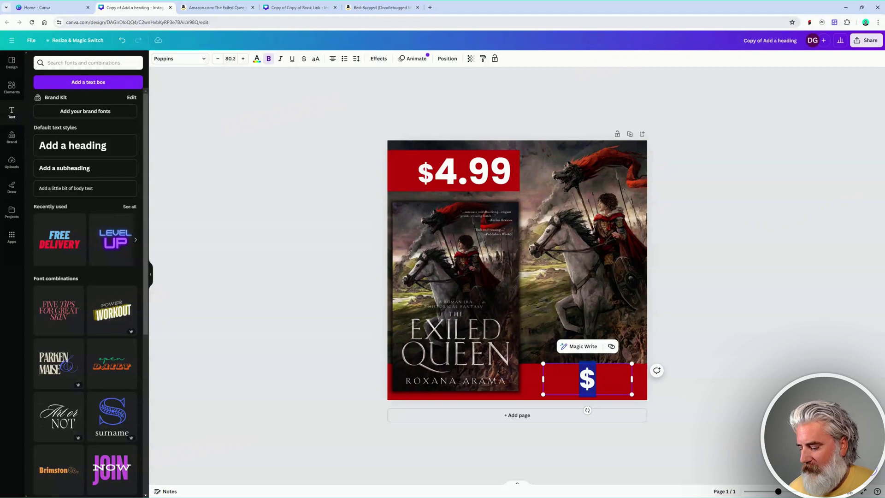
key("ctrl+v")
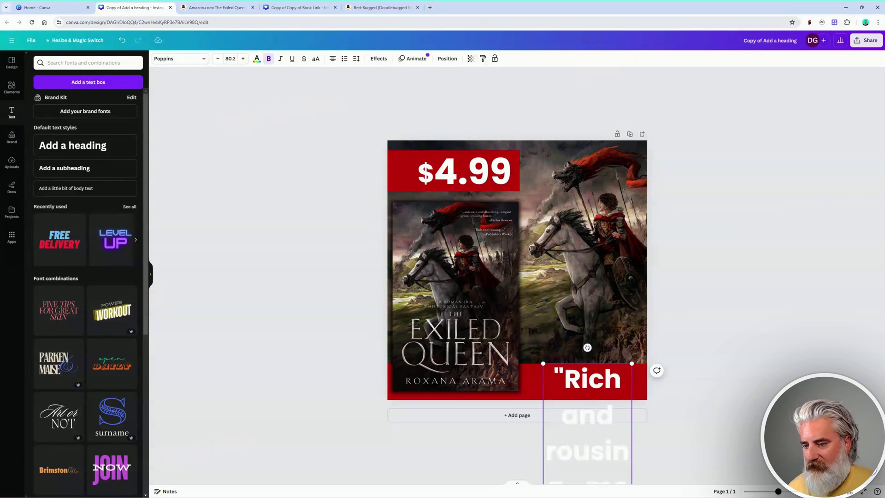
scroll(644, 402, "down", 5)
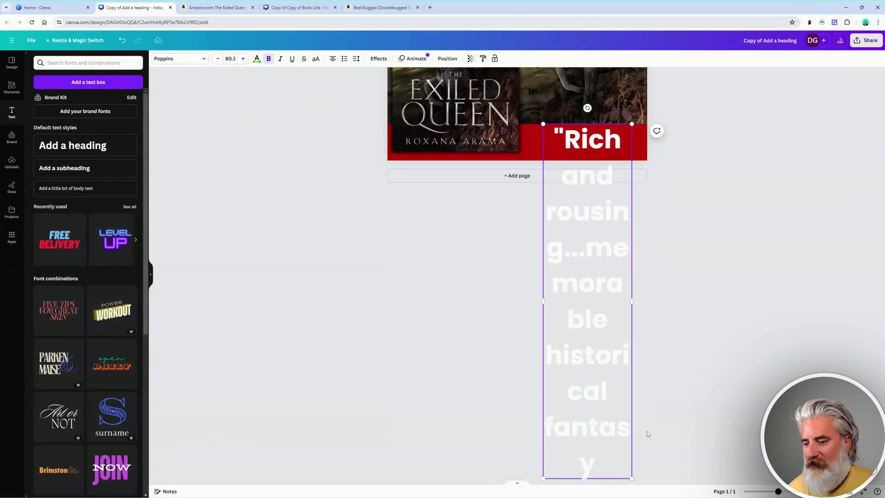
Shrink the quote text to fit the lower strip beside the book cover, then set its font size to 50.
left_click_drag(633, 478, 645, 397)
left_click_drag(558, 392, 632, 391)
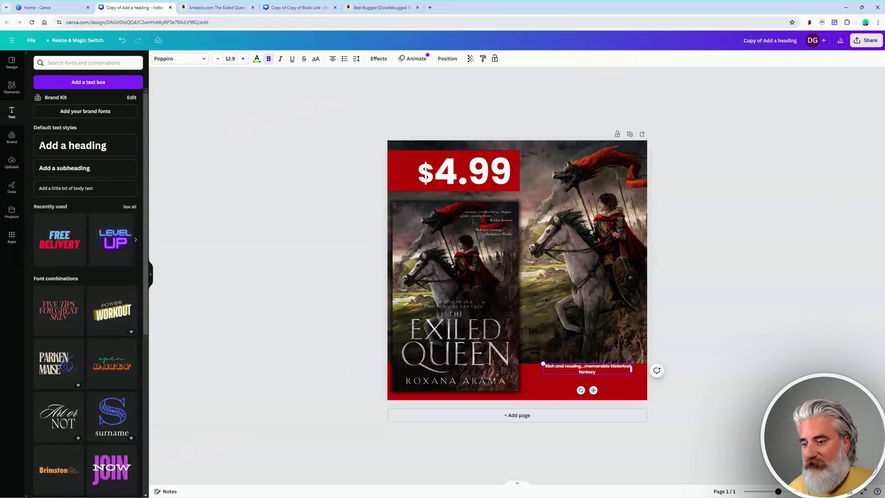
left_click_drag(593, 390, 576, 394)
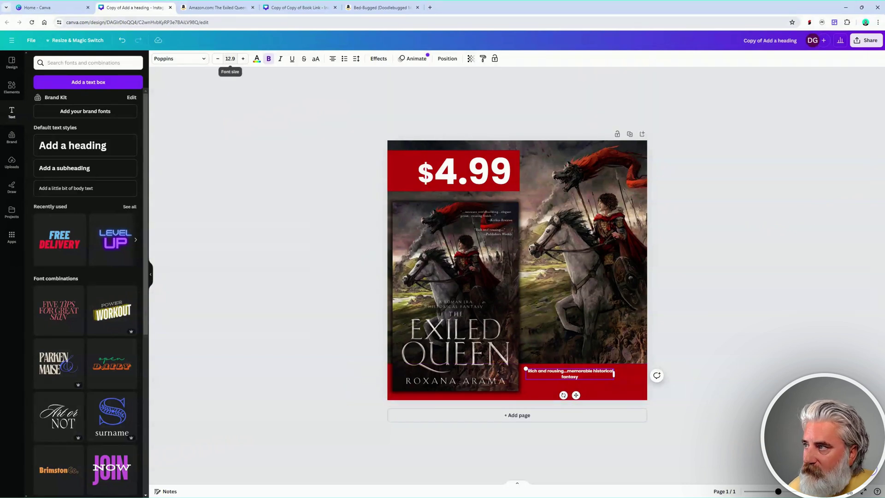
left_click(230, 59)
key("Return")
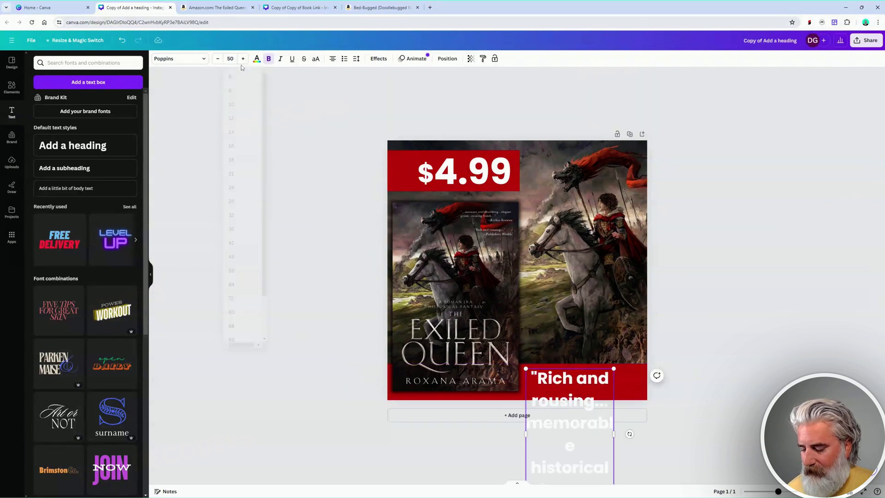
scroll(691, 208, "down", 1)
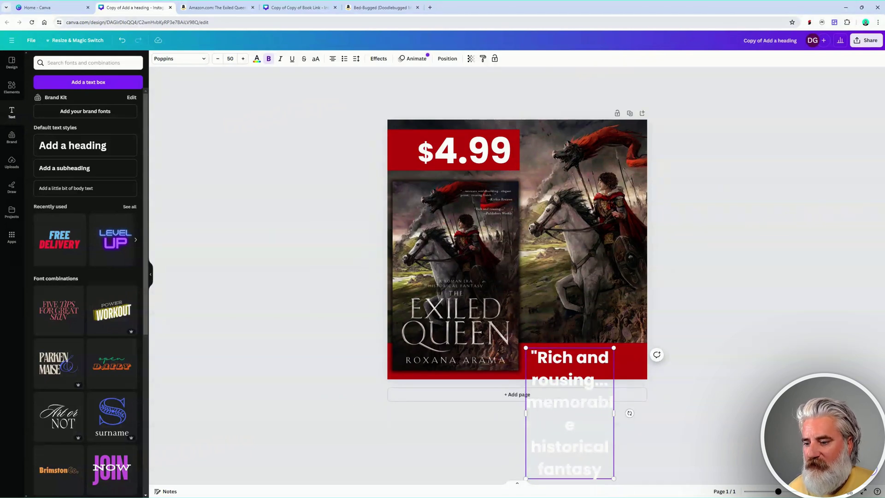
Shorten the quote to "Rich historical fantasy" and widen its text box across the strip beside the cover.
left_click_drag(574, 425, 576, 358)
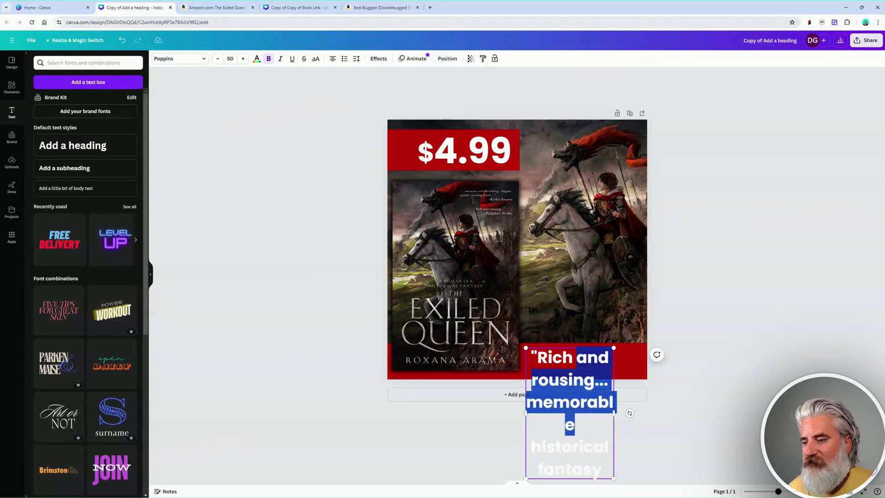
key("BackSpace")
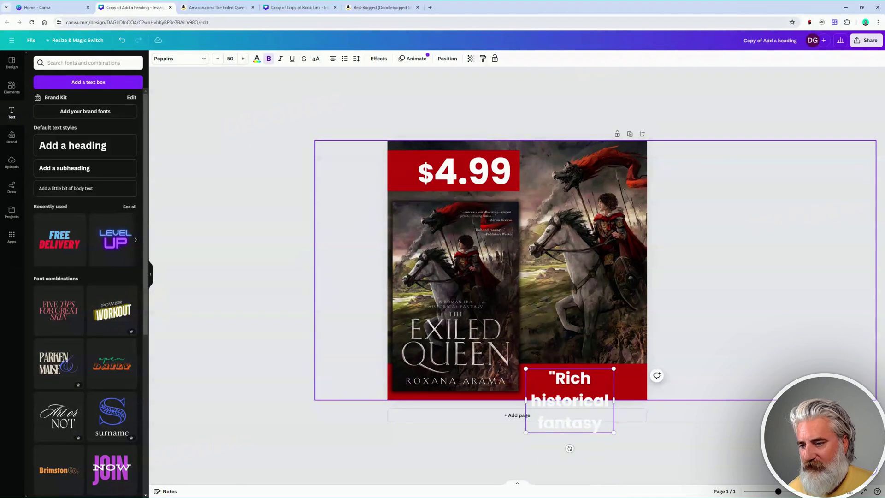
left_click_drag(620, 398, 644, 399)
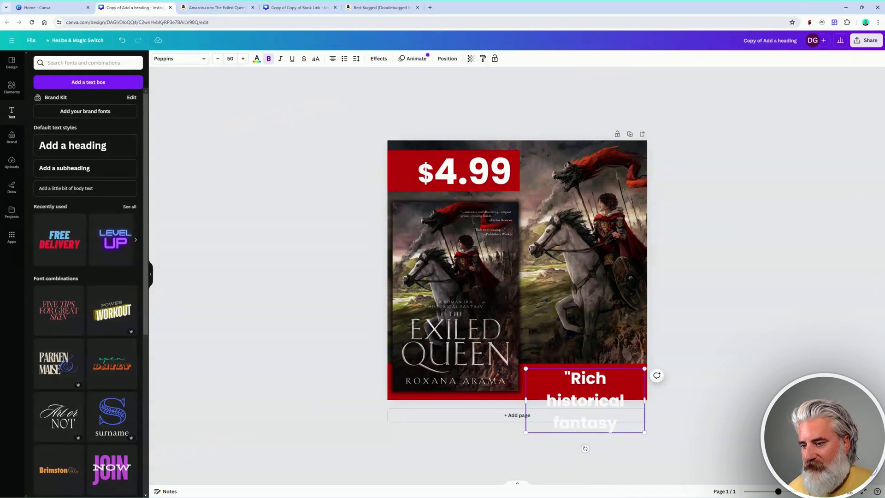
Reduce the quote's font size to 35.
left_click(216, 59)
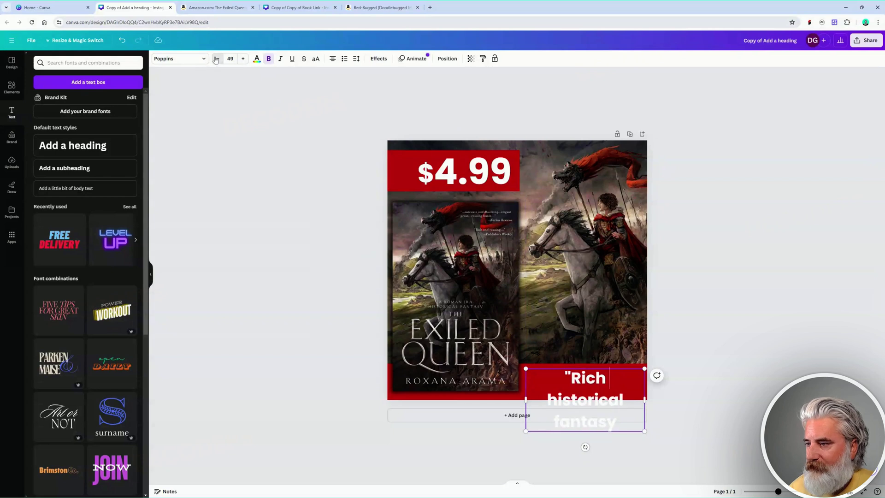
left_click(216, 59)
left_click(216, 58)
left_click(217, 58)
left_click(216, 58)
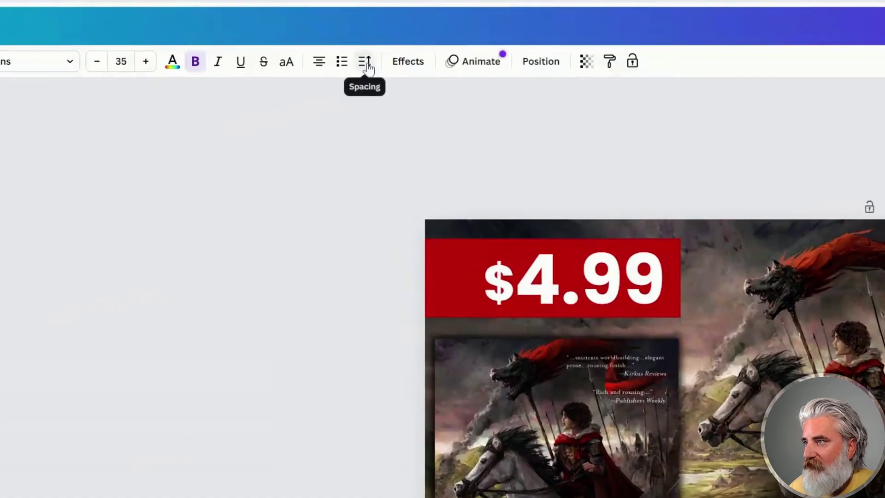
Set the quote's line spacing to 0.93 and widen its text box until the quote fits on one line.
left_click(366, 65)
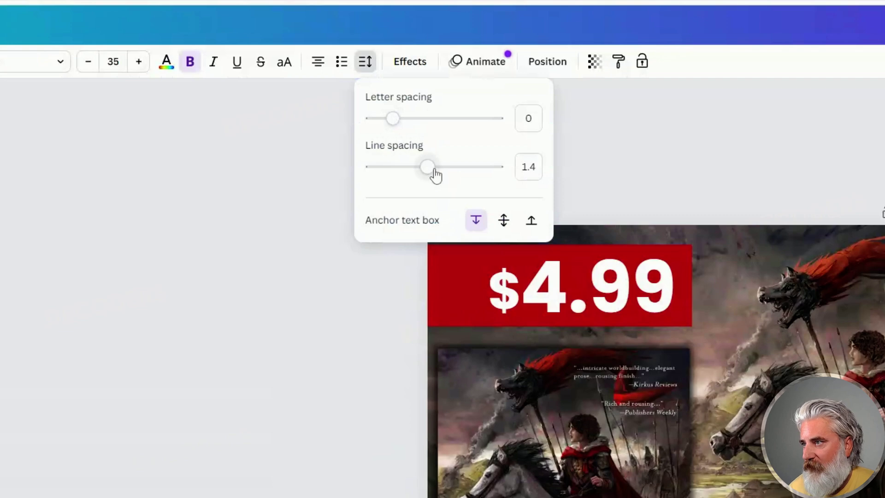
left_click_drag(429, 167, 395, 171)
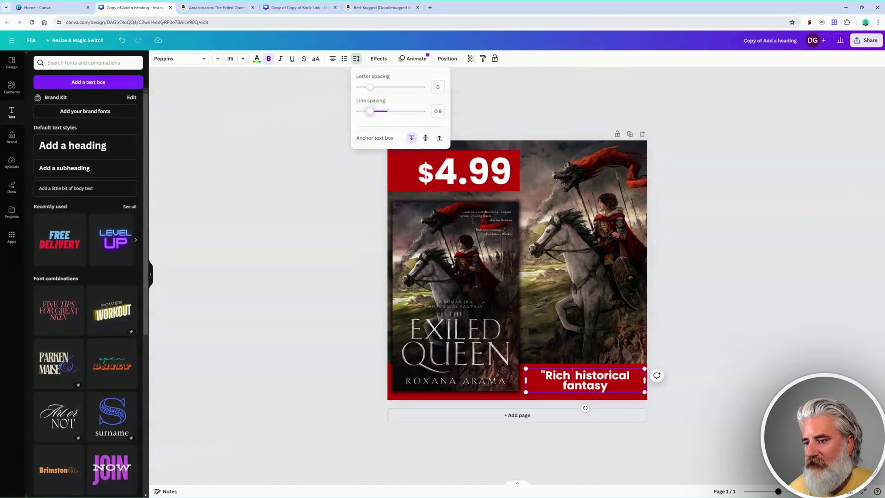
left_click_drag(370, 111, 371, 111)
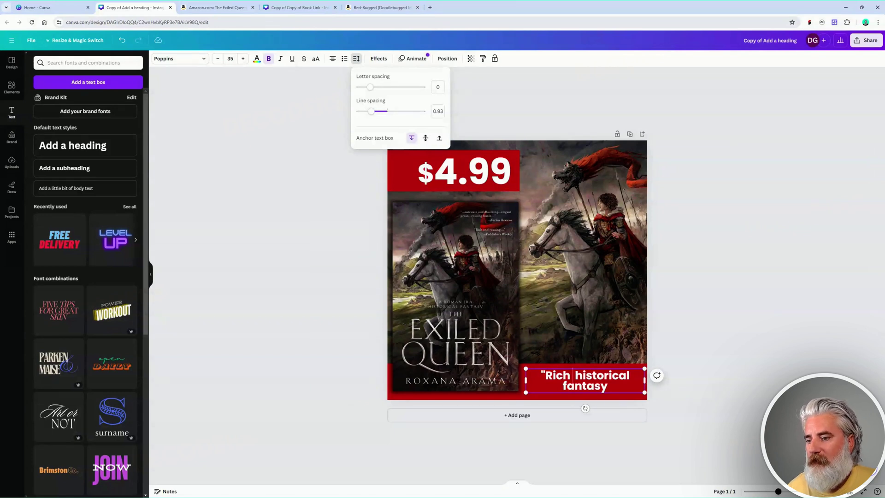
left_click_drag(525, 380, 507, 379)
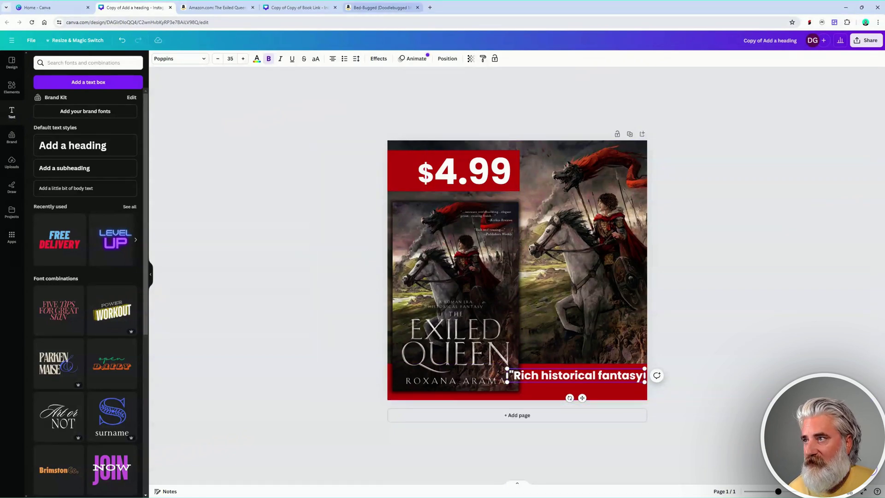
left_click(216, 8)
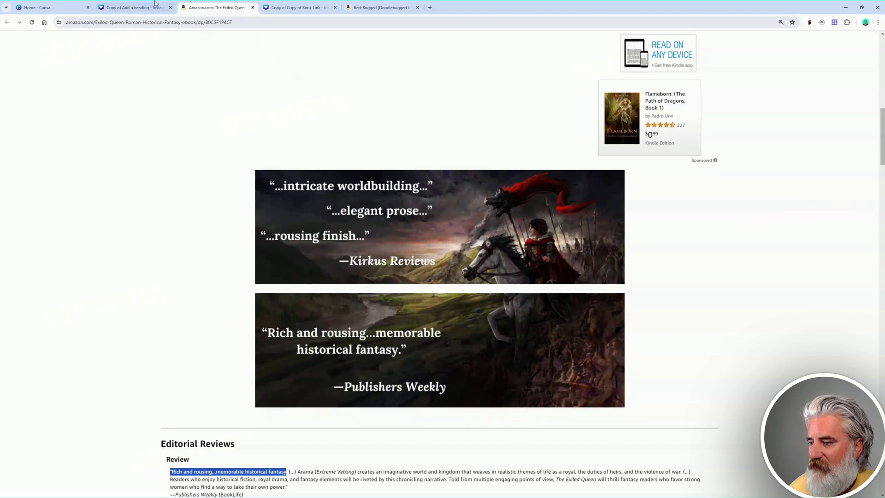
left_click(51, 8)
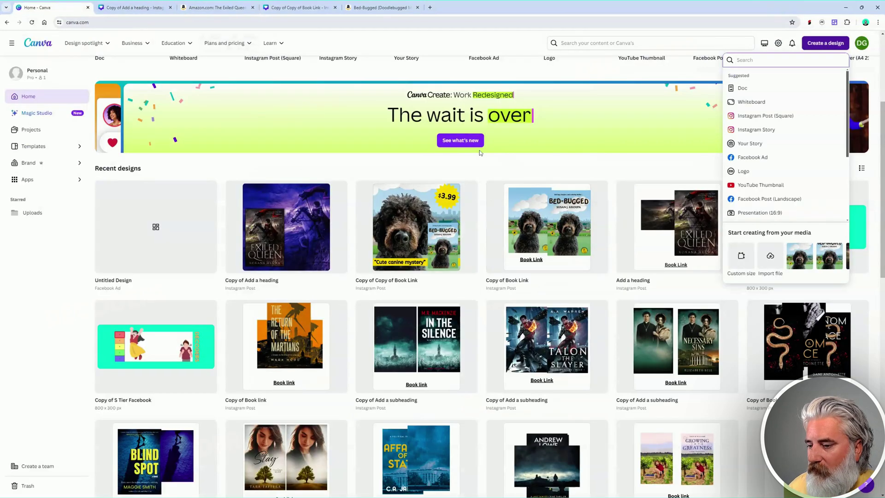
key("ctrl+Tab")
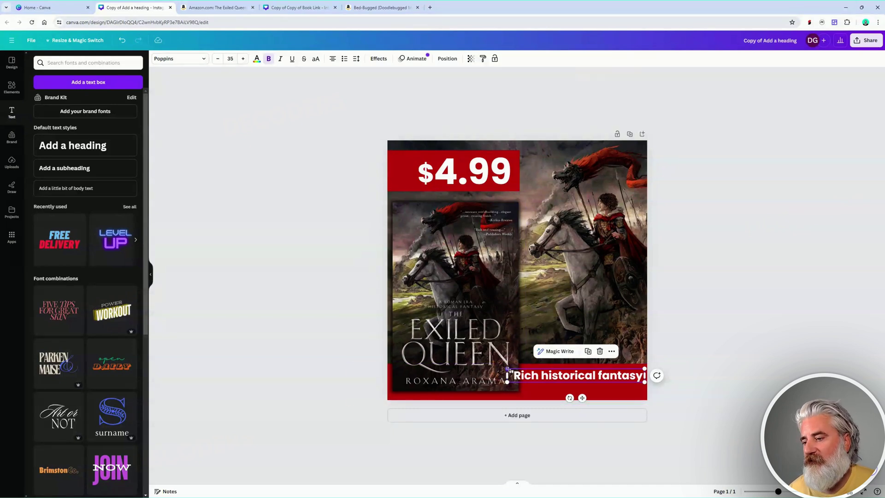
Scale the quote down to font size 28.9 beside the cover and enclose it in matching curly quotation marks.
left_click_drag(507, 368, 525, 370)
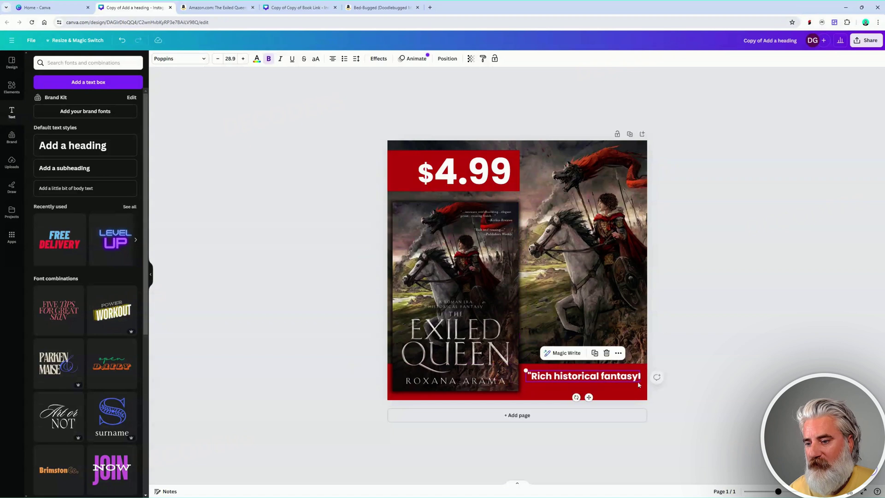
left_click_drag(644, 383, 638, 381)
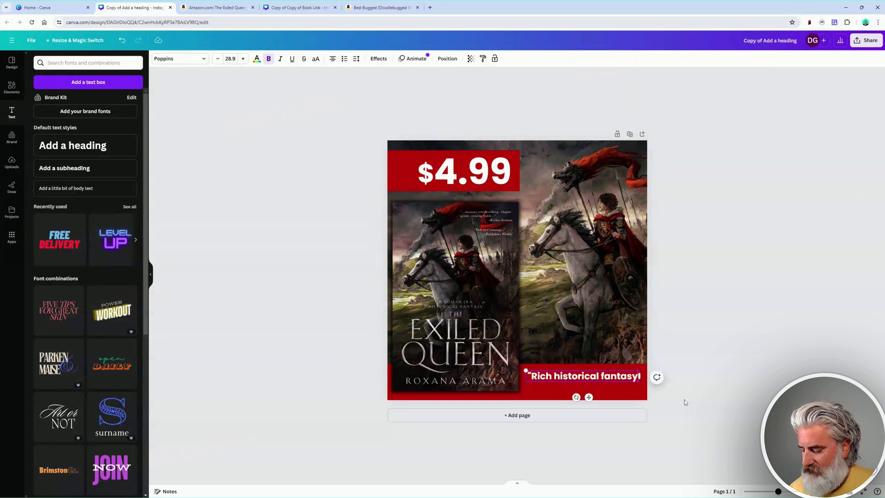
type("\"")
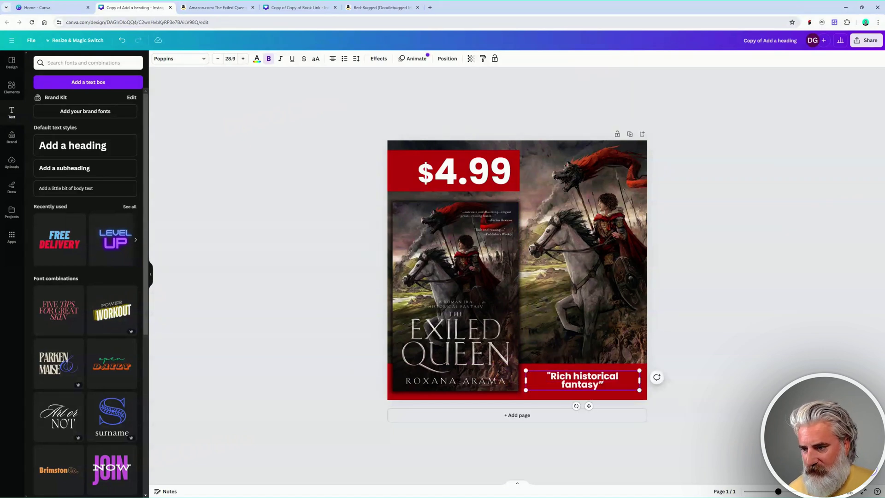
key("BackSpace")
type("\"")
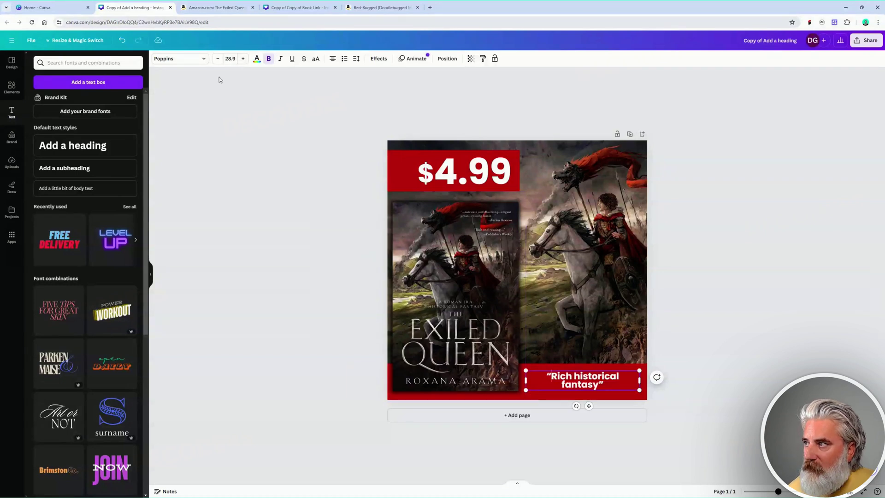
Fit the quote on a single line and scale it to font size 30.2 across the lower strip beside the cover.
left_click(217, 59)
left_click(217, 59)
left_click(217, 59)
left_click(217, 59)
left_click(217, 59)
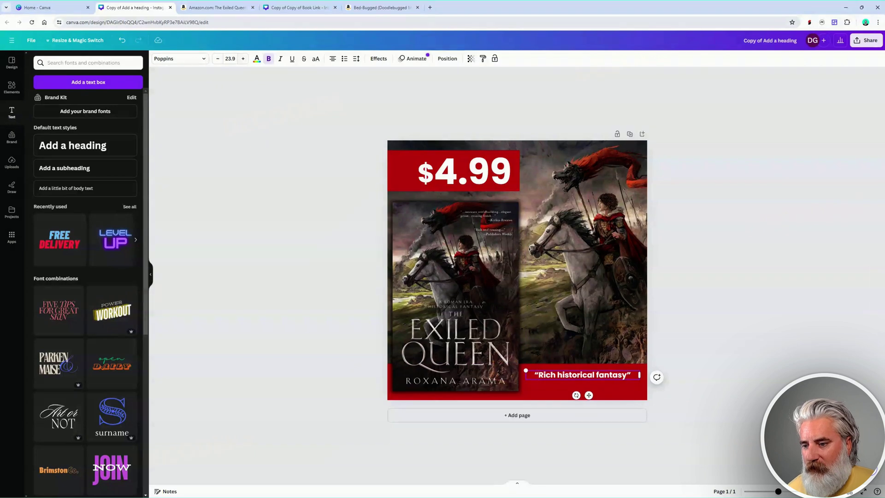
left_click_drag(639, 375, 627, 375)
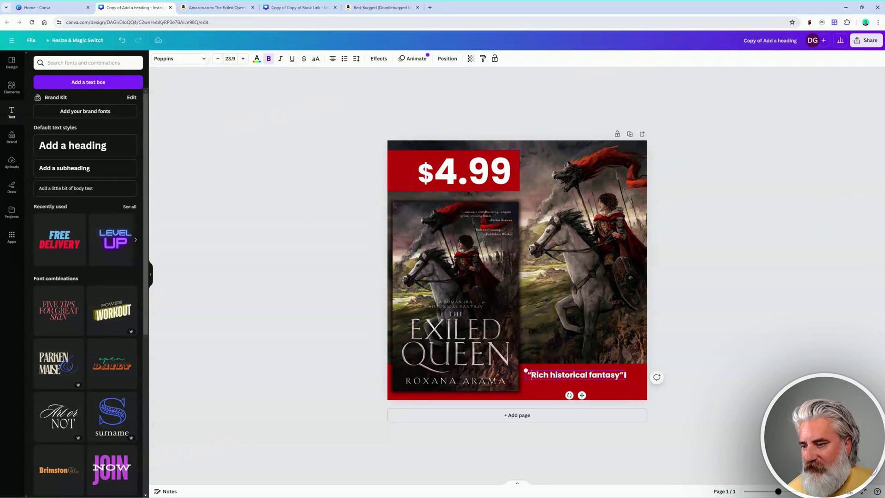
left_click_drag(580, 395, 577, 400)
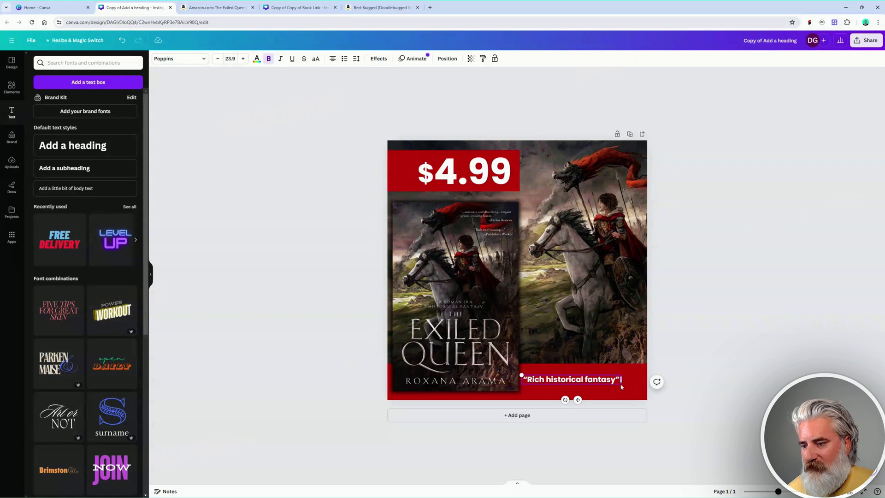
left_click_drag(622, 385, 650, 397)
left_click(776, 323)
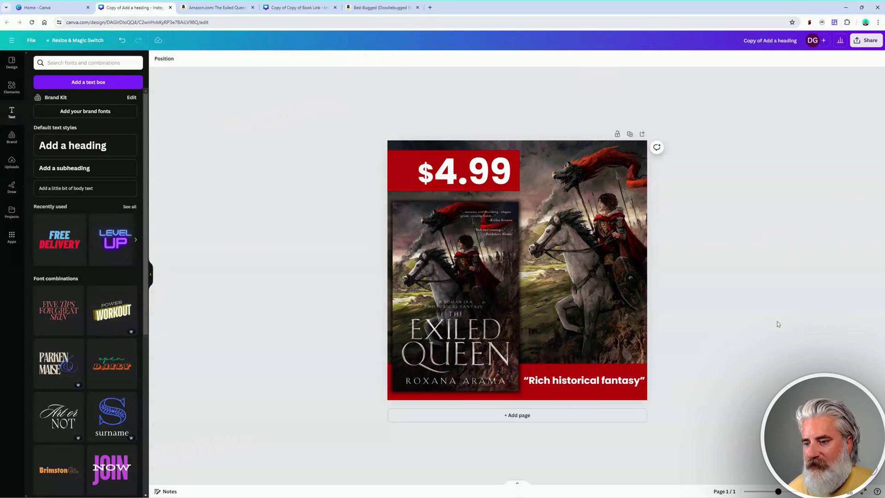
Try thinning the lower red strip to about 62 px high behind the quote, raised off the page edge.
left_click(555, 366)
left_click_drag(513, 364, 517, 382)
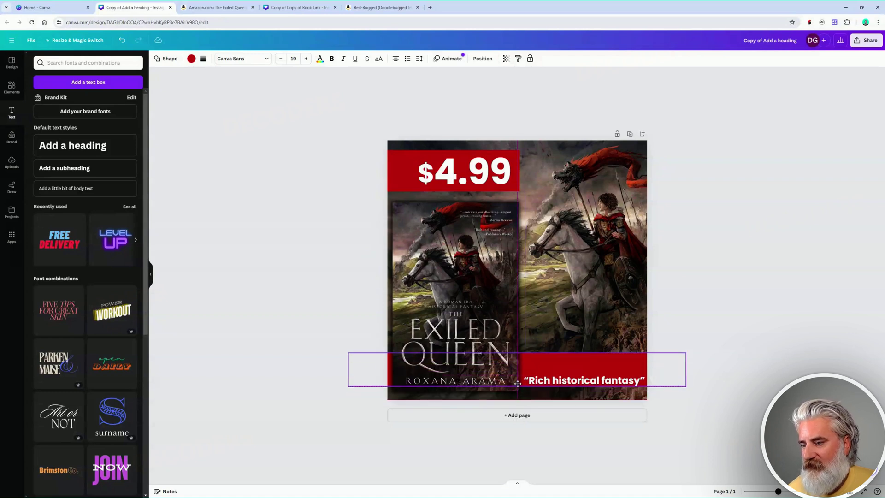
left_click_drag(518, 352, 518, 372)
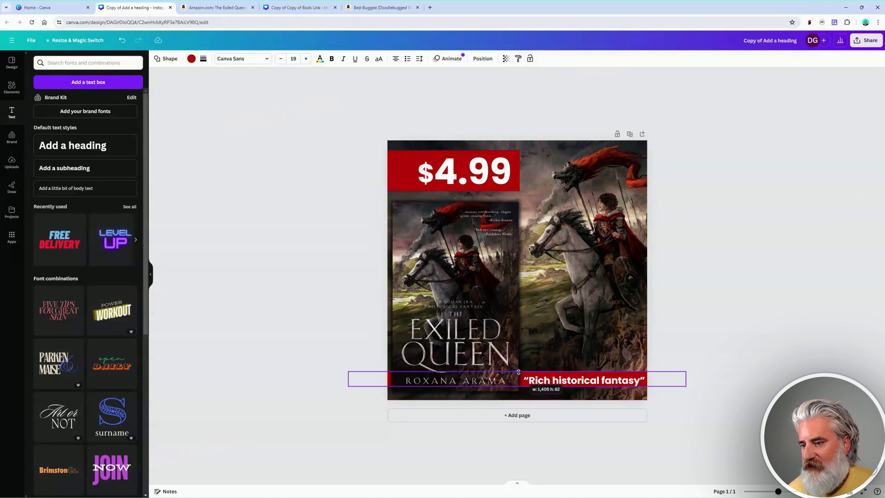
left_click(728, 315)
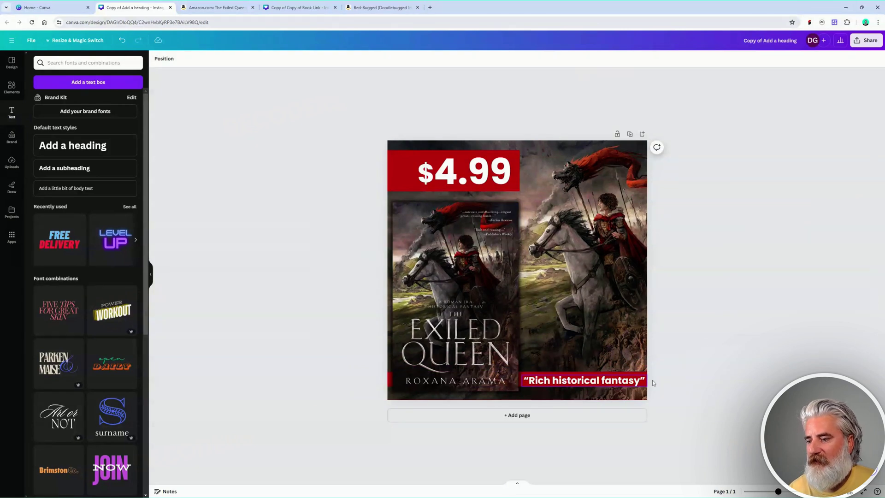
Extend the lower red strip past the page's lower edge and raise its top, making it about 297 px high.
left_click(617, 376)
left_click_drag(518, 387, 518, 422)
left_click_drag(517, 367, 516, 350)
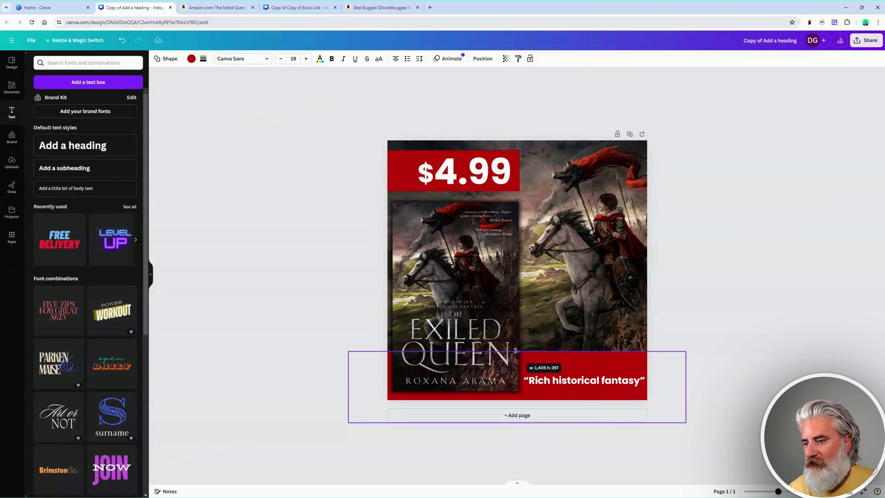
Move the quote off the lower strip, place the "4.99" text there instead and change it to "FREE".
left_click_drag(582, 380, 581, 189)
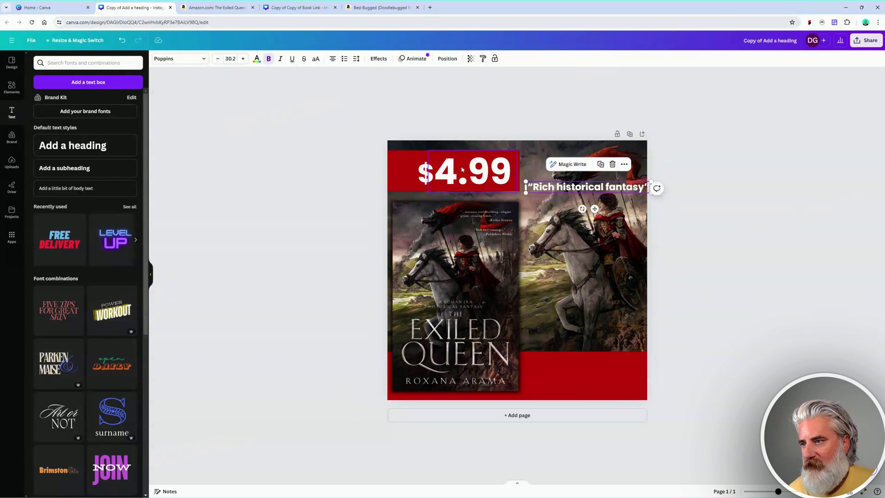
left_click_drag(462, 168, 568, 371)
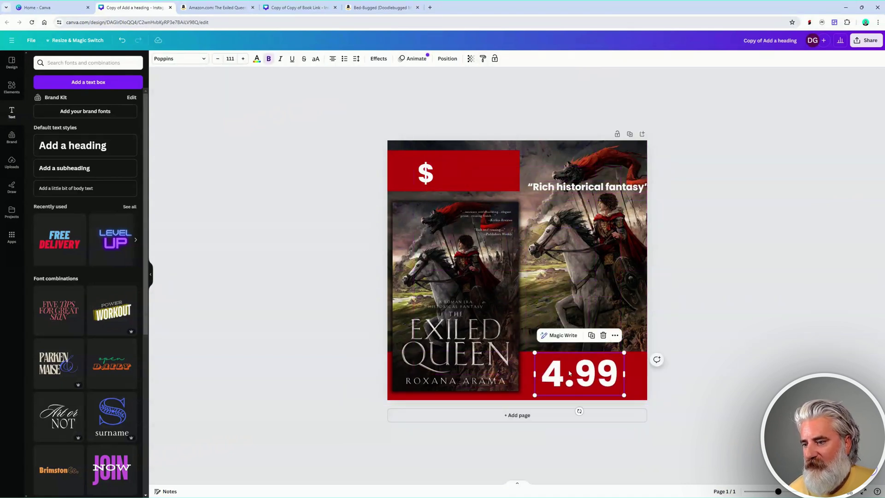
double_click(595, 373)
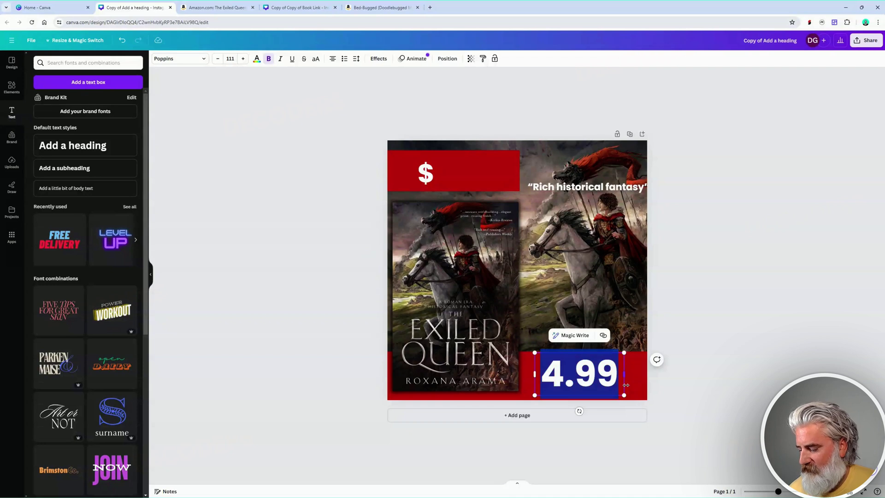
type("FREE")
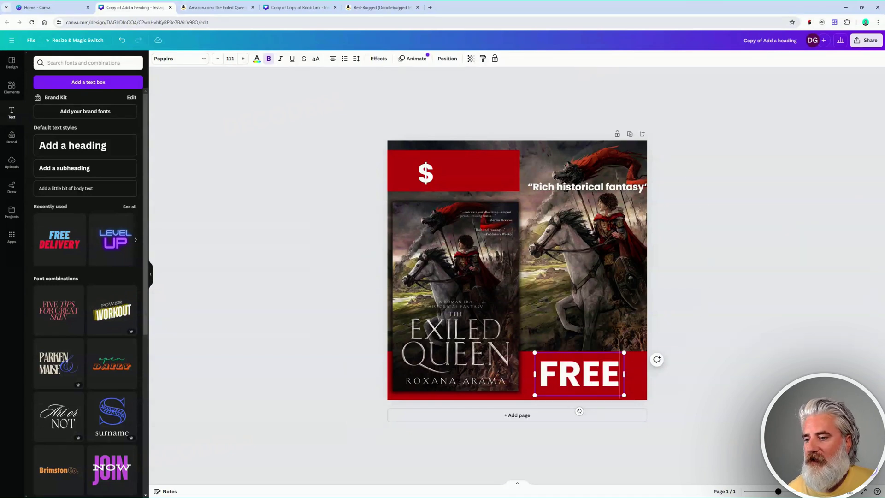
left_click(634, 357)
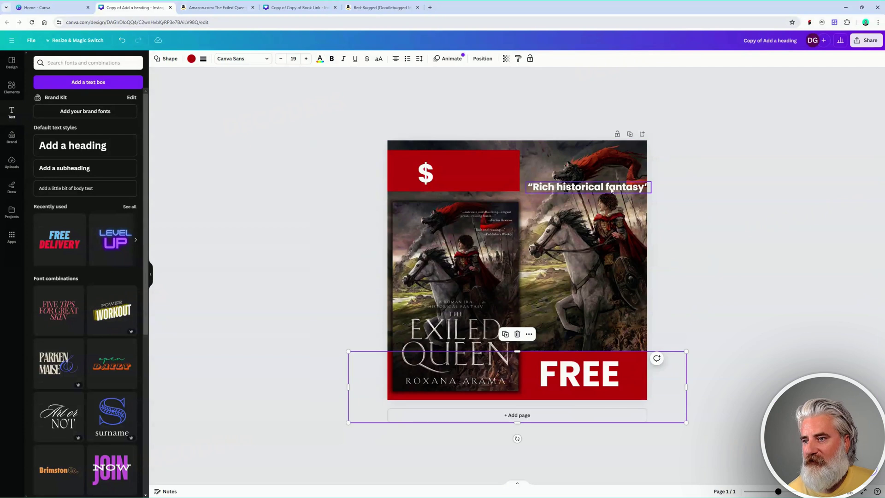
Move the quote onto the upper red banner and delete the leftover dollar sign.
left_click_drag(609, 188, 480, 183)
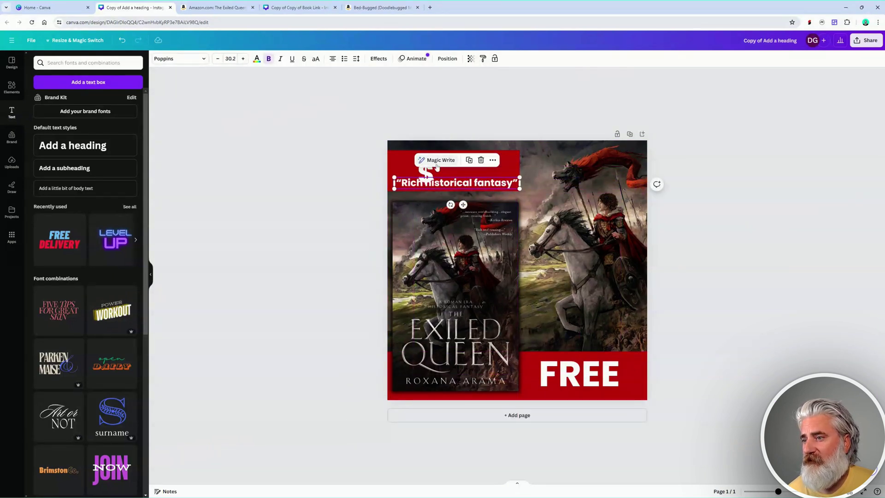
left_click(440, 156)
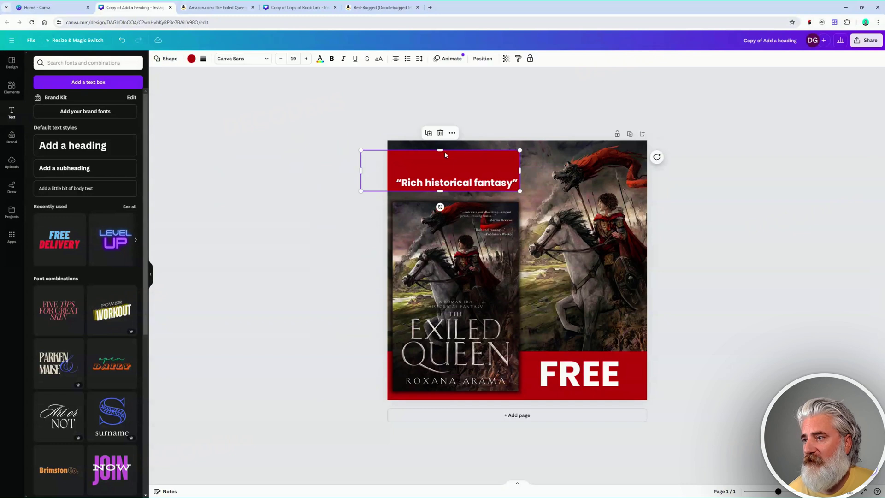
Thin the upper red banner to a narrow strip behind the quote, widen it past the book cover and reposition the quote on it.
left_click_drag(440, 156, 450, 173)
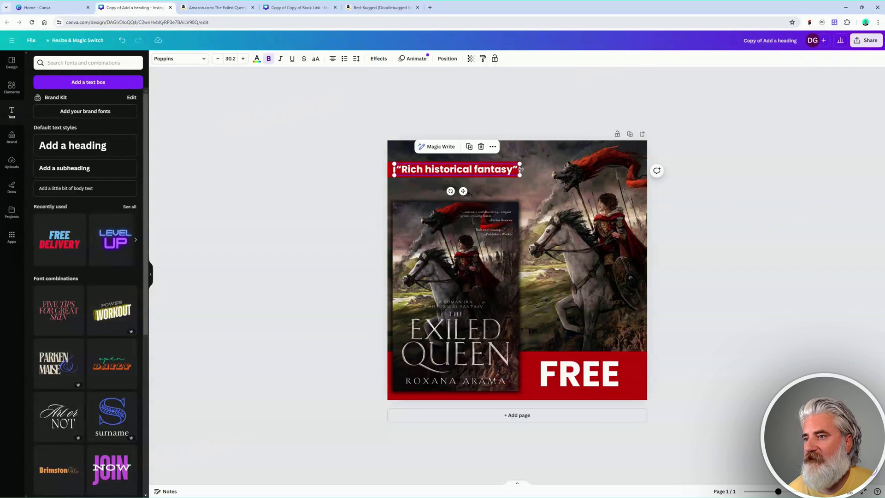
left_click_drag(517, 170, 509, 170)
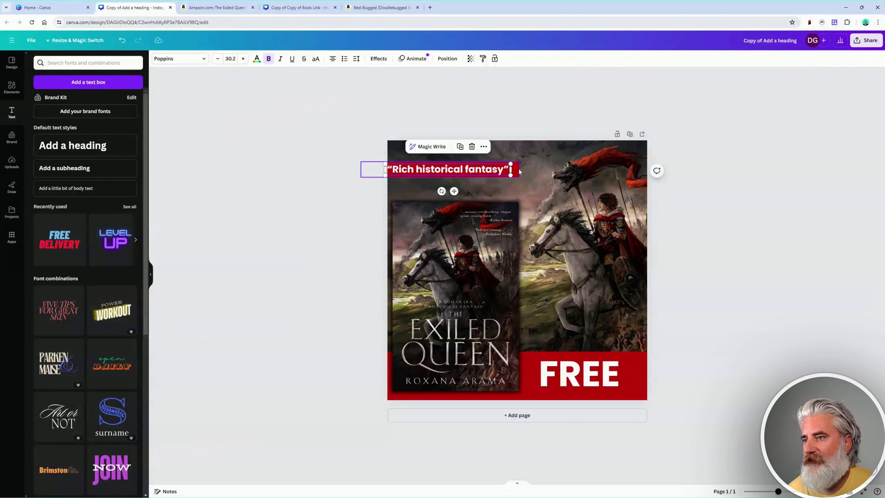
left_click(519, 171)
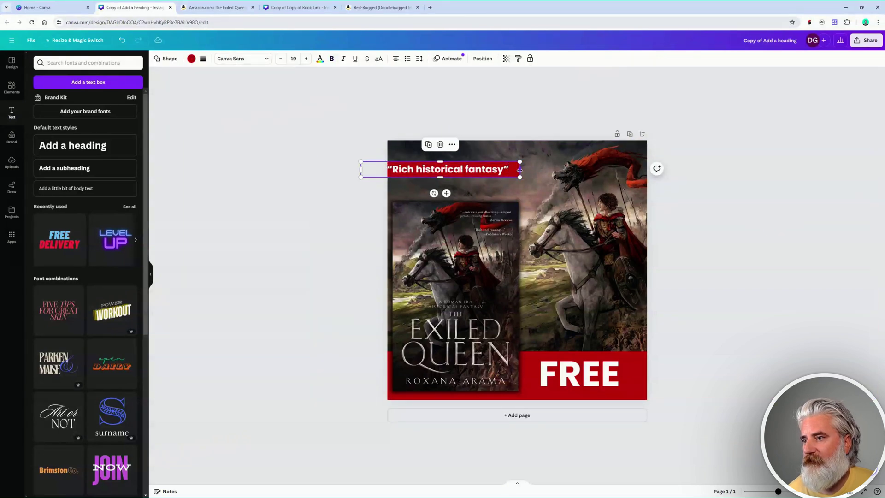
mouse_move(520, 170)
left_mouse_down()
mouse_move(542, 170)
mouse_move(518, 170)
left_mouse_up()
left_click(511, 171)
left_click(735, 141)
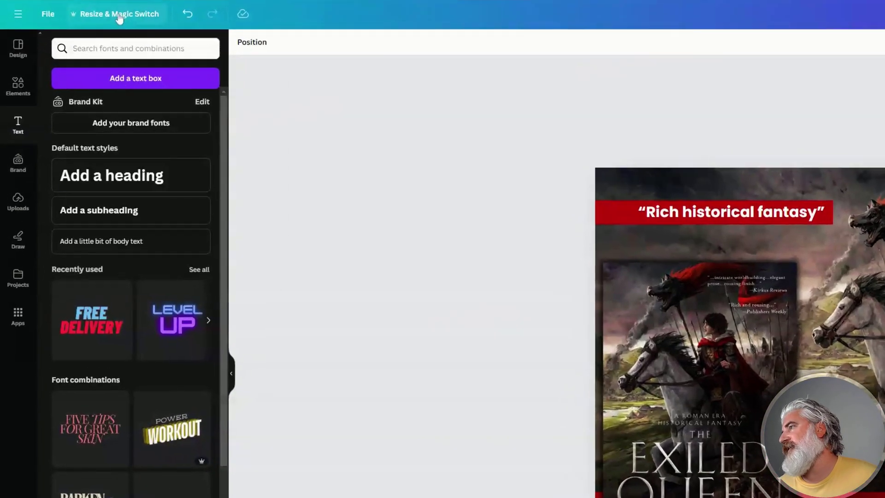
Create a resized copy of the design at 1200 × 628 px.
left_click(102, 27)
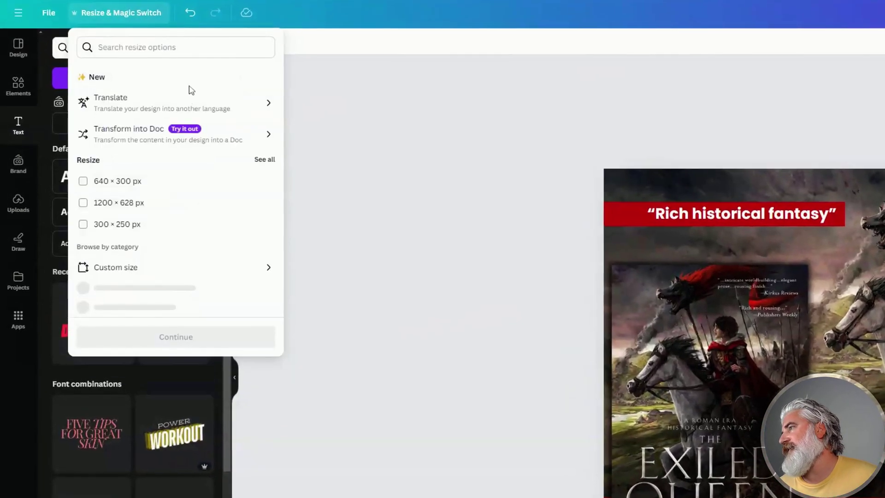
left_click(132, 202)
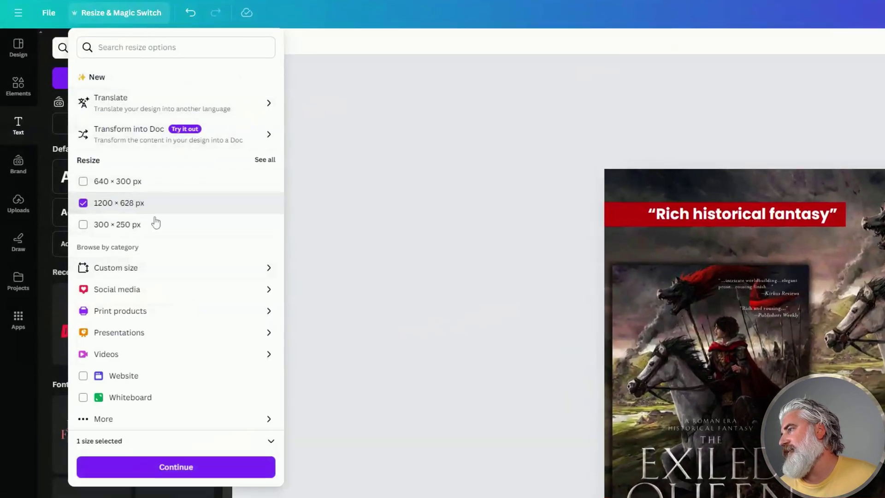
left_click(173, 468)
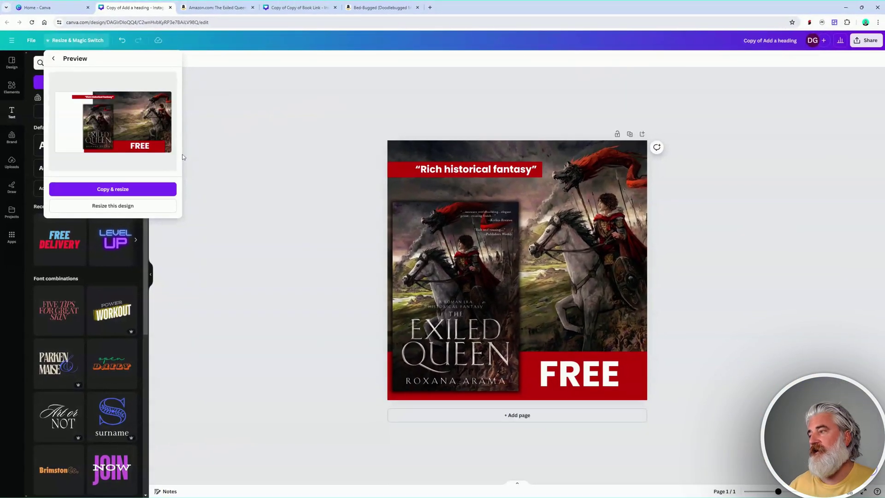
left_click(125, 192)
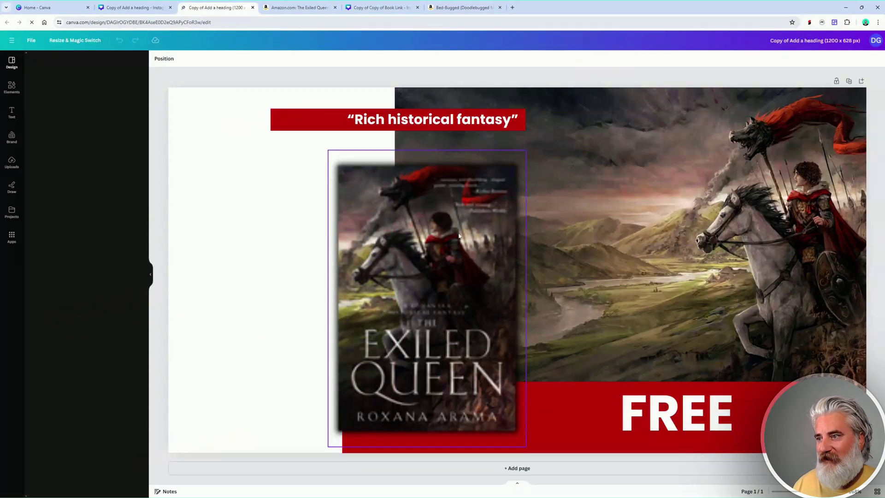
Move the book cover to the page's left edge and shift the background artwork left until it fills the whole page.
left_click_drag(452, 254, 291, 260)
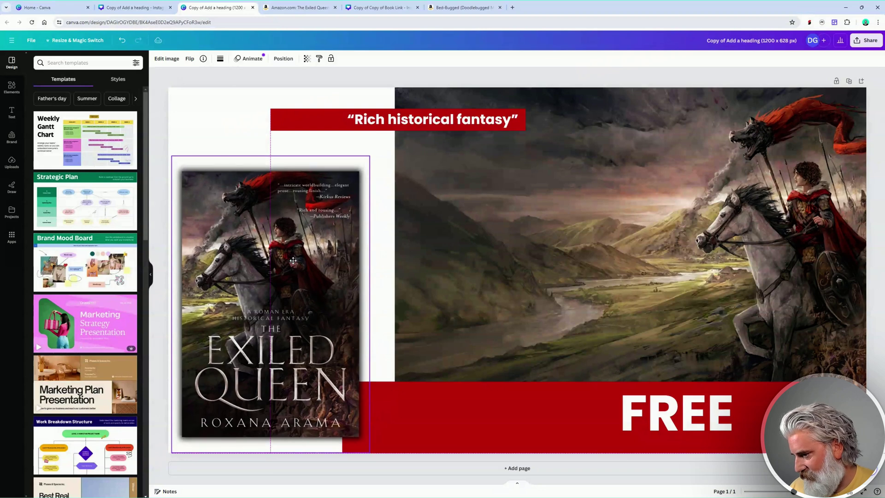
key("ctrl+minus")
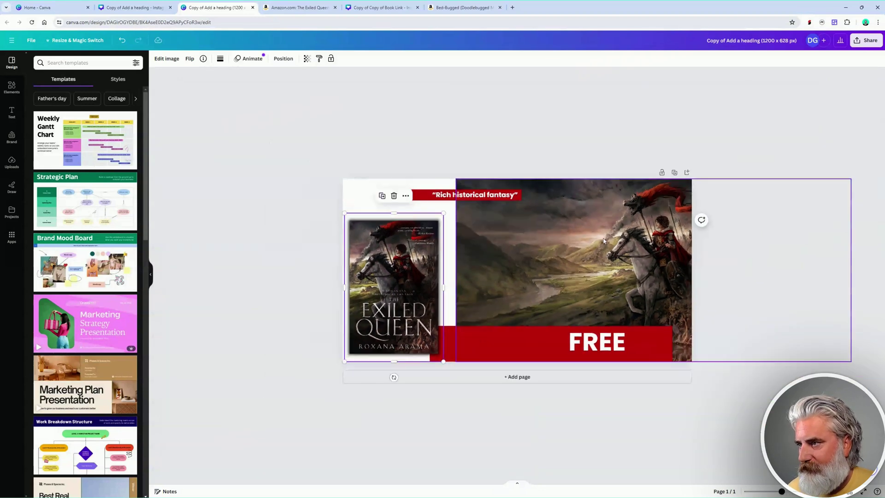
left_click(585, 251)
left_click_drag(652, 257, 532, 253)
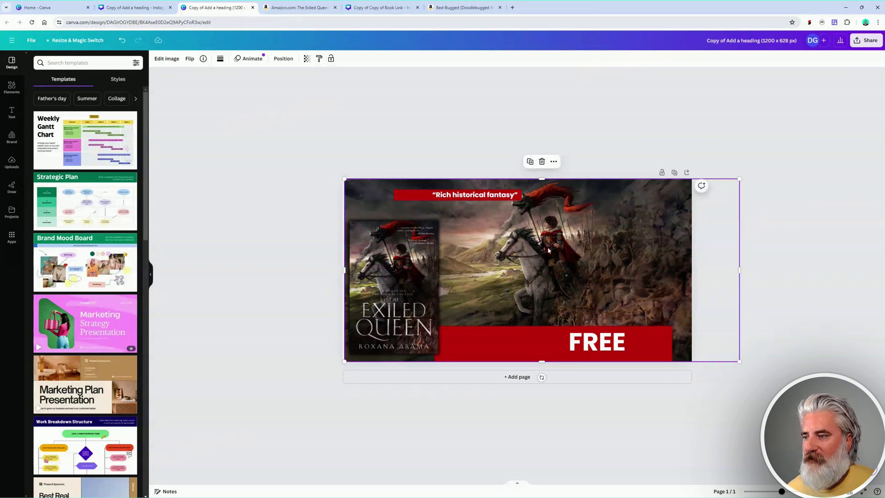
Enlarge the book cover to nearly the full page height and align the background artwork with the page's left edge.
left_click(414, 255)
left_click_drag(445, 211, 478, 177)
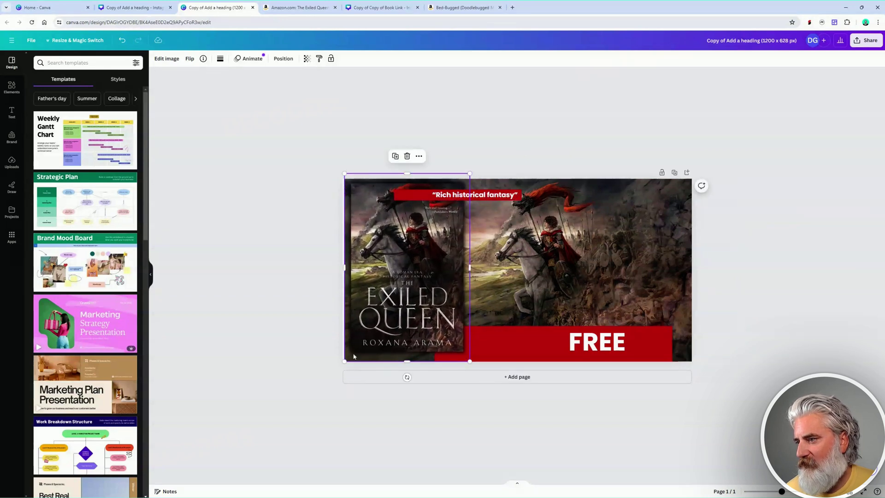
left_click_drag(656, 285, 654, 285)
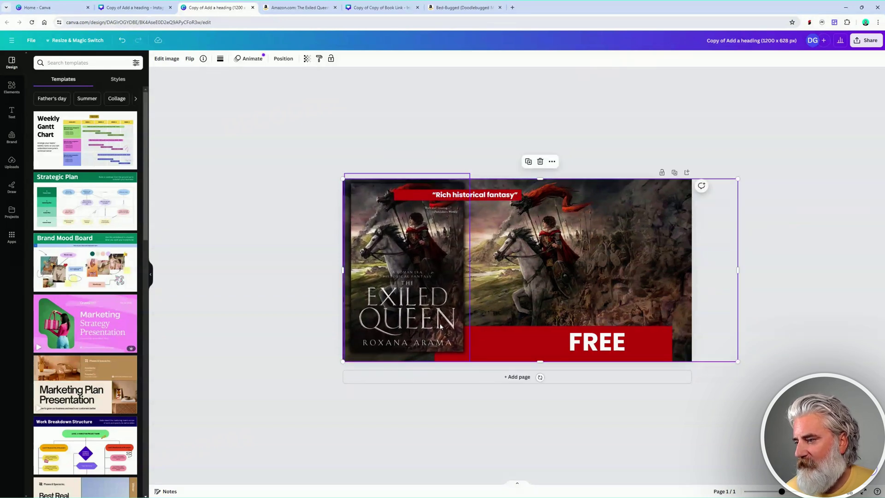
left_click(374, 345)
left_click_drag(343, 363, 340, 369)
Thin the lower red strip, stretch it past both page sides, and move the "FREE" text up onto the artwork.
left_click(503, 338)
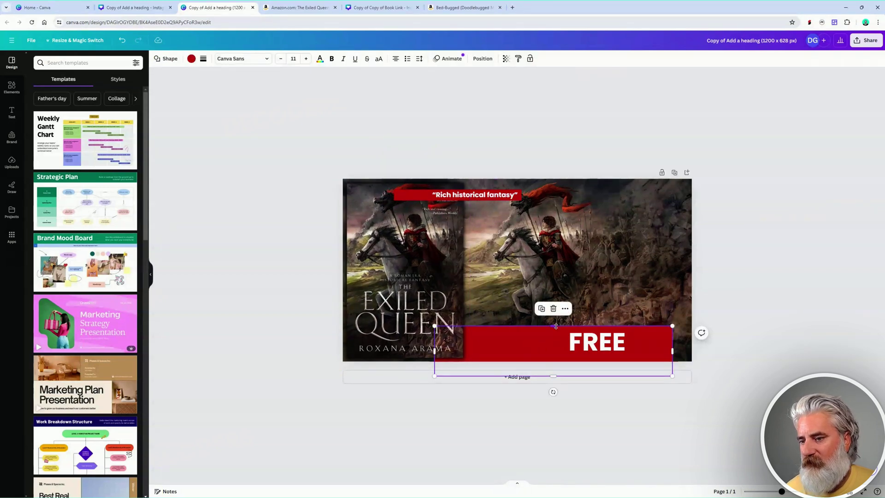
left_click_drag(553, 376, 553, 346)
left_click_drag(445, 337, 324, 337)
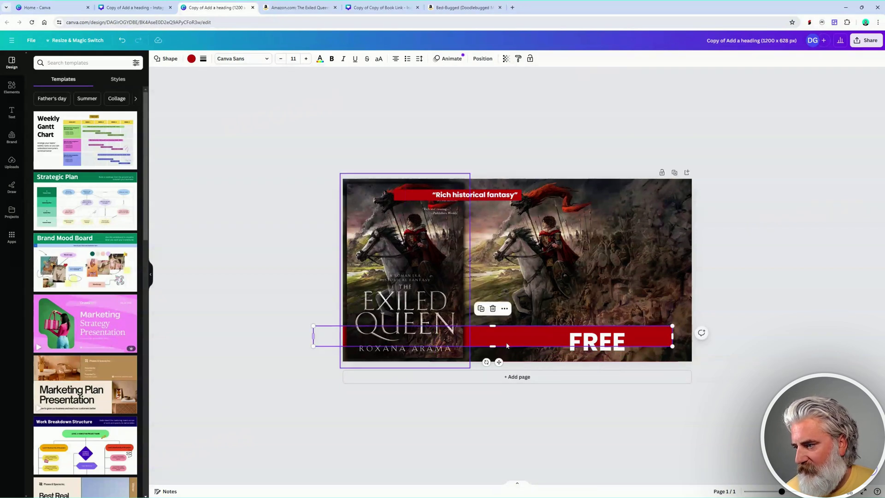
left_click_drag(673, 336, 756, 336)
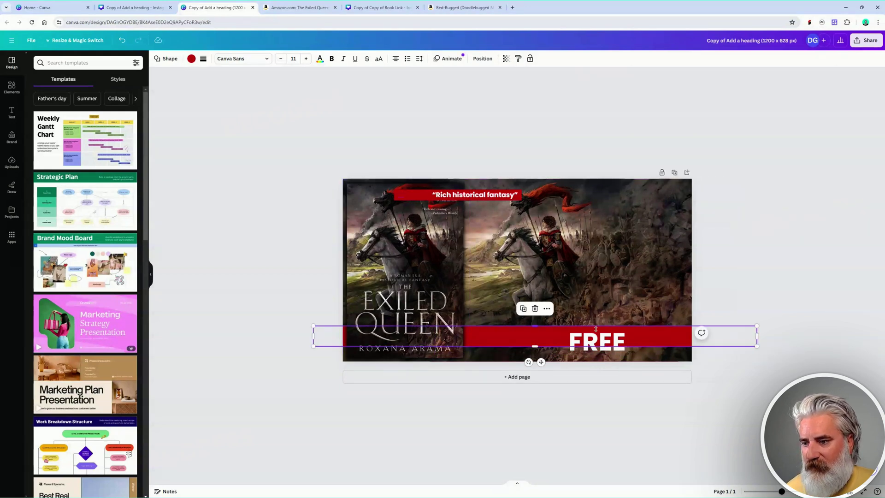
left_click_drag(605, 340, 607, 248)
left_click(761, 234)
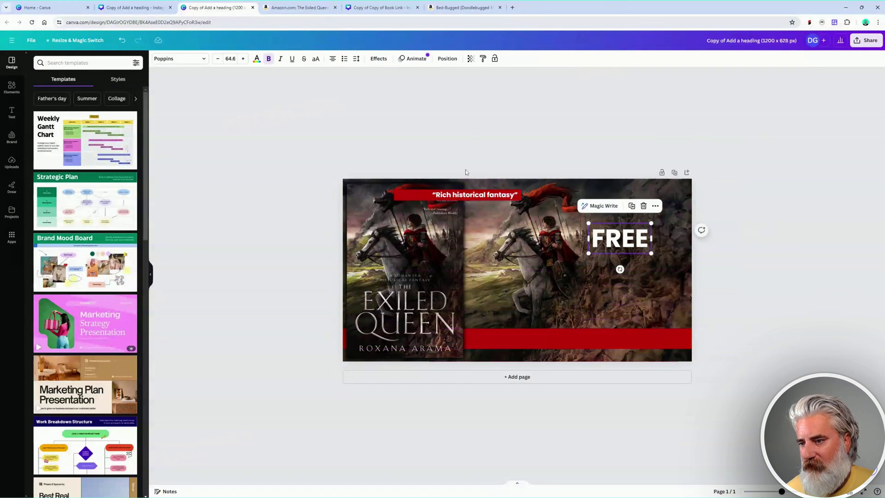
Move the quote onto the lower red strip, enlarge it to size 37.6 and remove the empty upper banner.
left_click_drag(470, 197, 514, 337)
left_click_drag(568, 340, 666, 357)
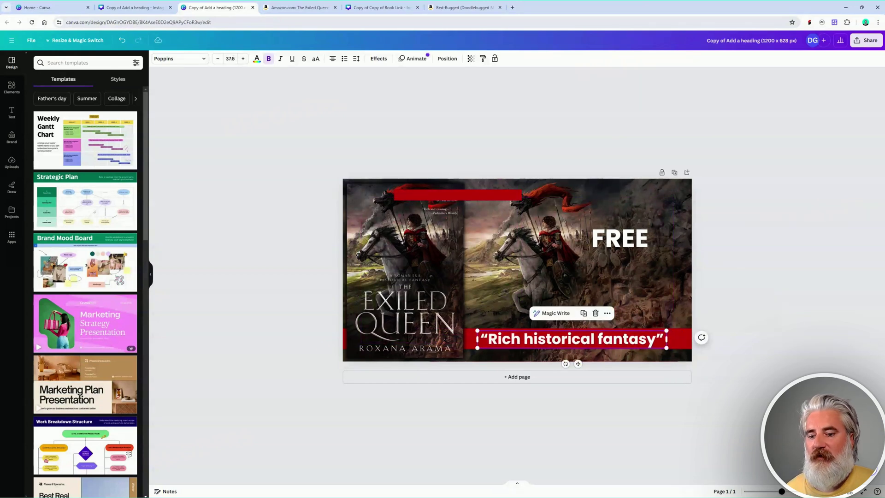
left_click(787, 267)
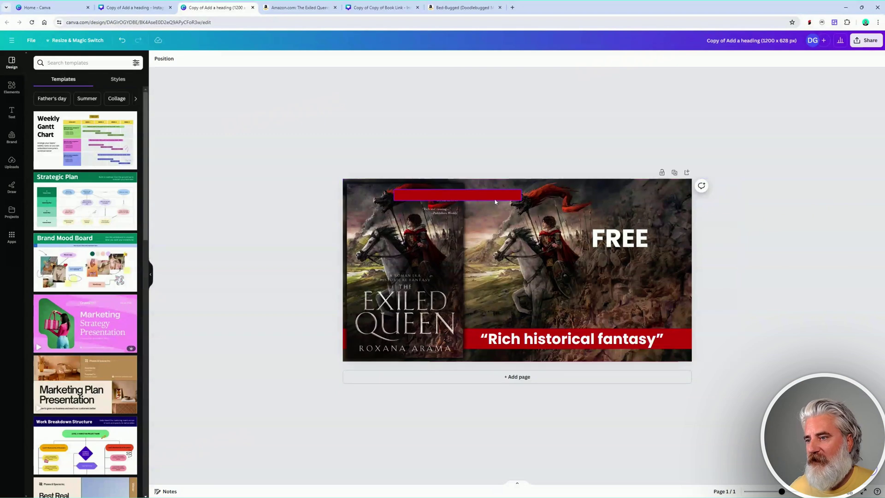
left_click_drag(461, 196, 152, 216)
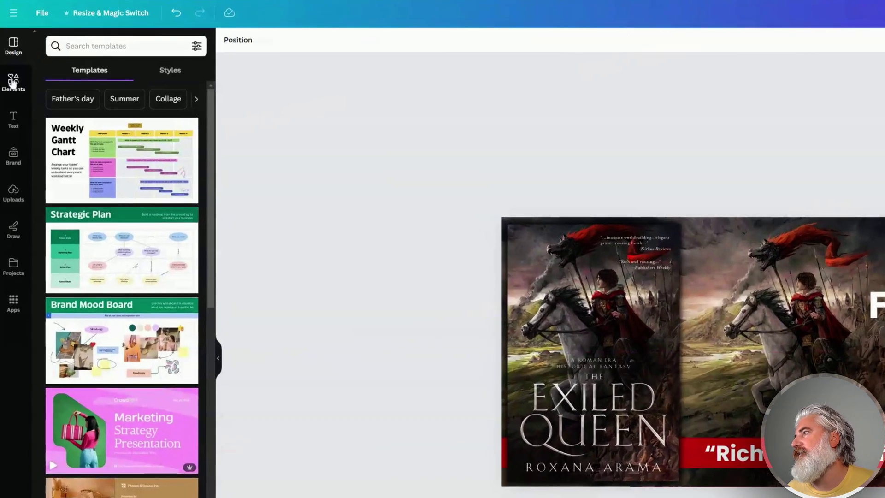
Add a red circle overlapping the book cover's right edge and place the "FREE" text on it at size 45.9.
left_click(12, 88)
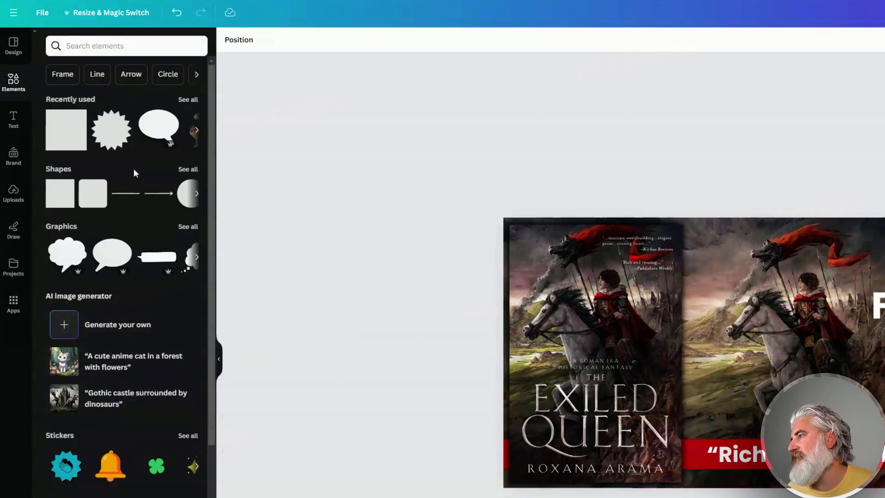
left_click(188, 99)
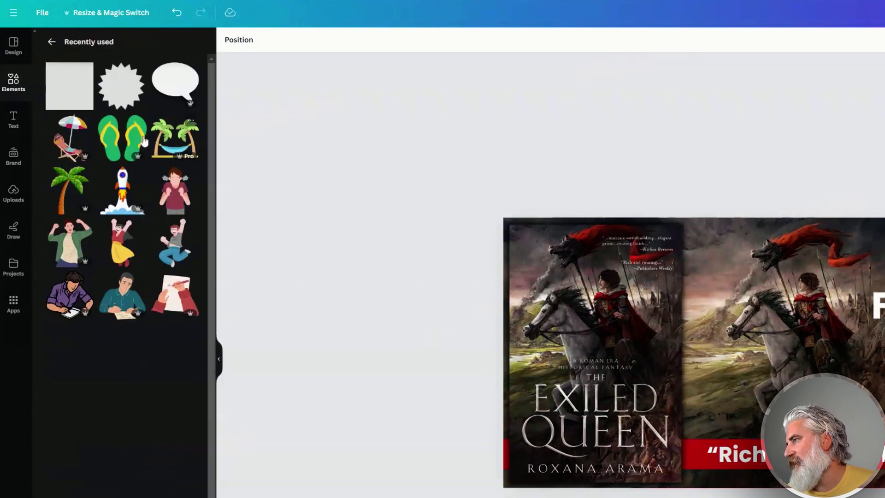
left_click(52, 42)
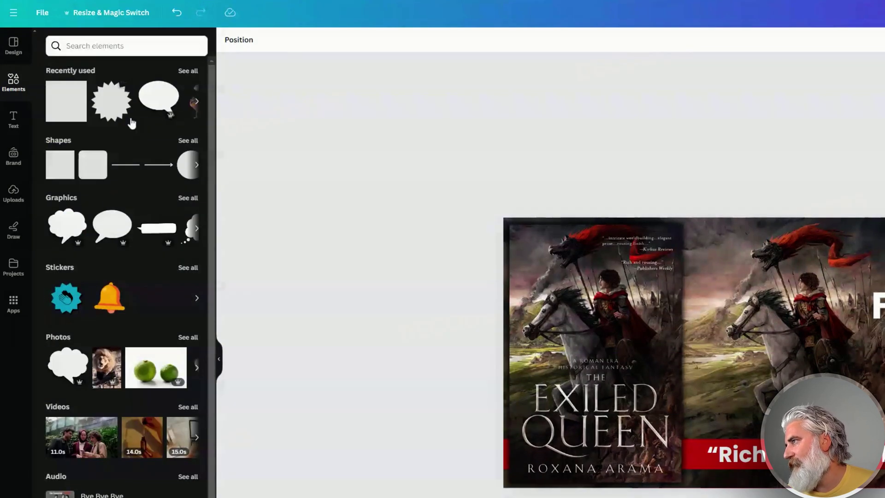
left_click(188, 140)
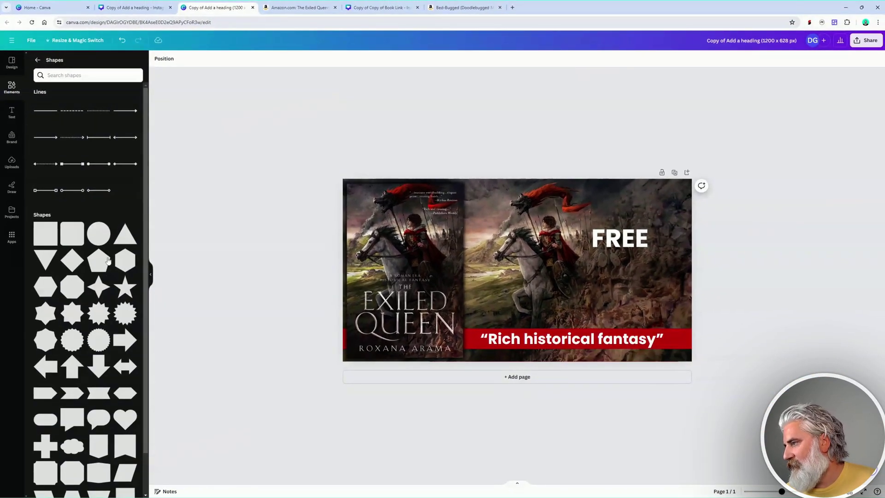
left_click(102, 235)
left_click_drag(530, 278, 488, 295)
left_click(609, 240)
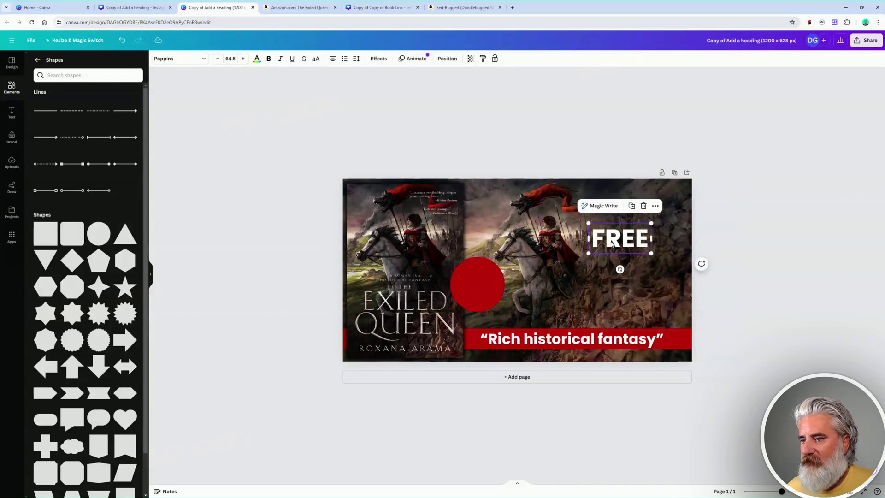
left_click_drag(609, 241, 499, 278)
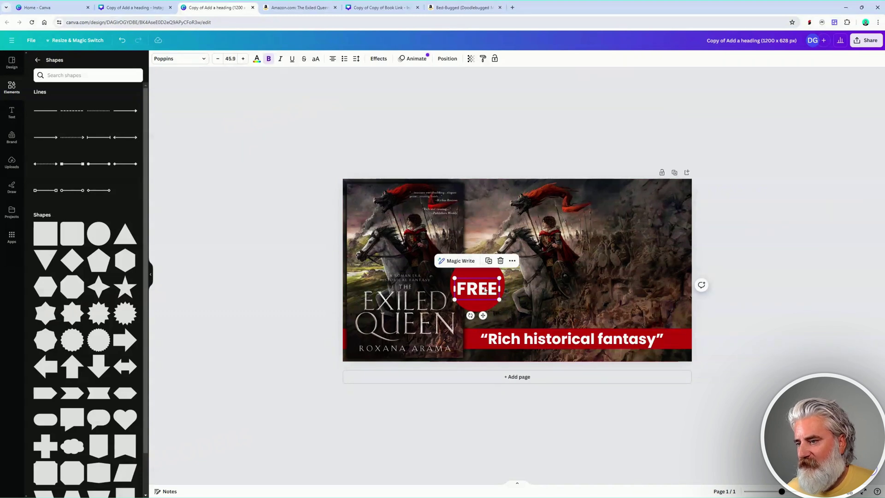
Move the circle and "FREE" text to the page's upper-right corner, enlarging the text to size 52.9 and tilting it.
left_click_drag(485, 289, 668, 183)
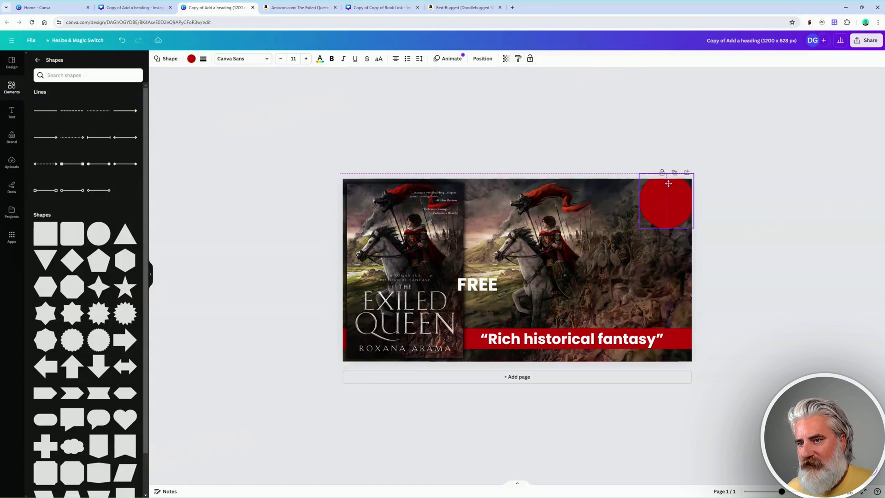
left_click_drag(472, 284, 694, 191)
left_click(747, 219)
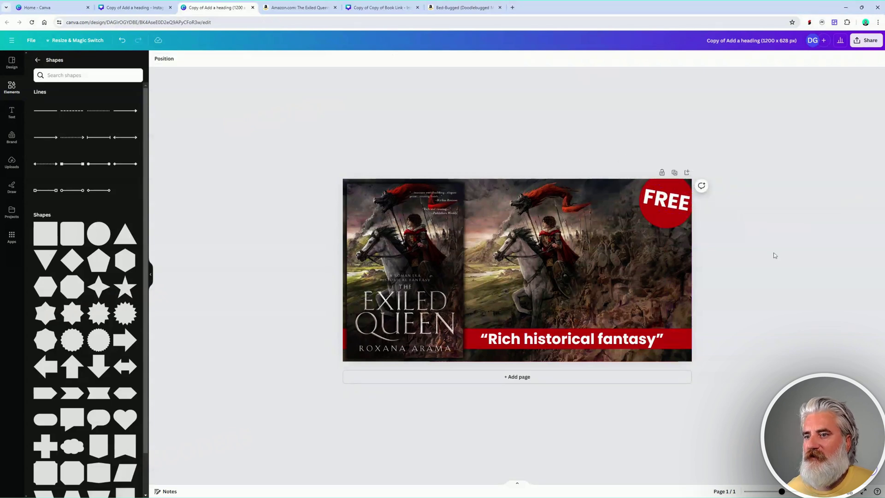
Straighten the tilted "FREE" text on the corner circle.
left_click(679, 211)
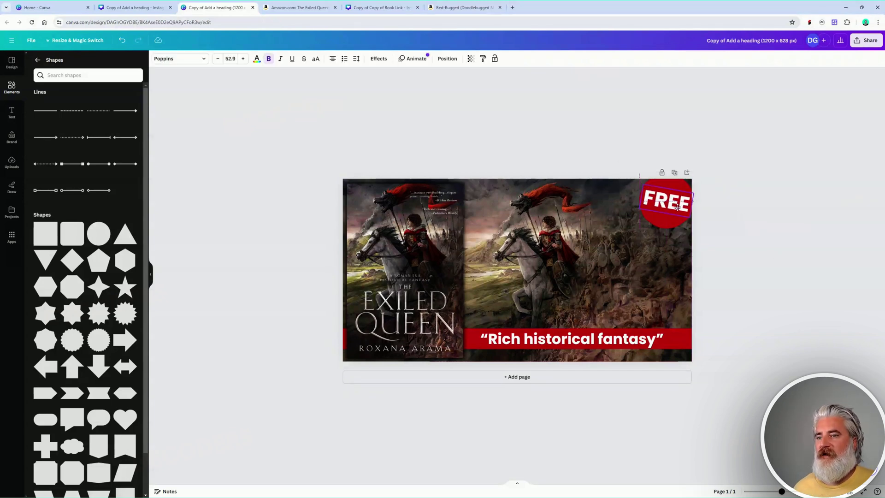
mouse_move(662, 229)
left_mouse_down()
mouse_move(684, 243)
mouse_move(672, 221)
left_mouse_up()
left_click(751, 258)
left_click(673, 223)
left_click(750, 258)
Reposition the red circle behind "FREE" and enlarge it slightly beyond the page's upper-right corner.
left_click(678, 186)
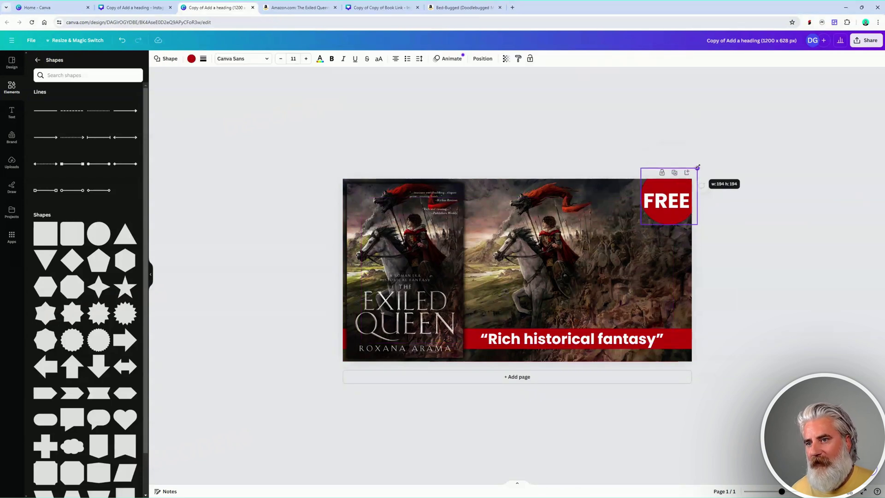
left_click(765, 223)
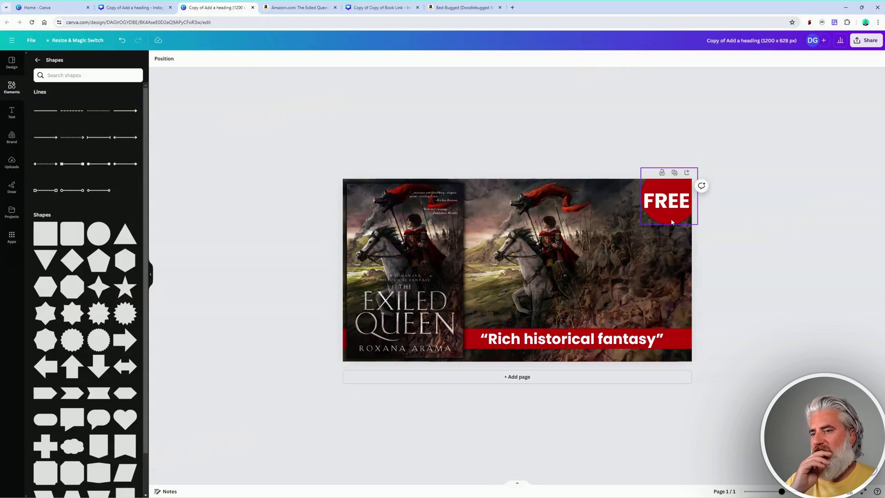
left_click(671, 182)
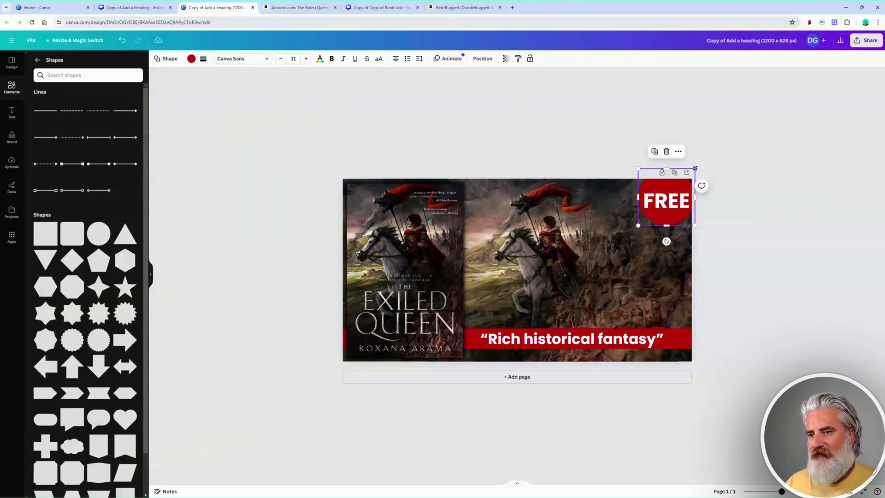
left_click_drag(695, 168, 698, 165)
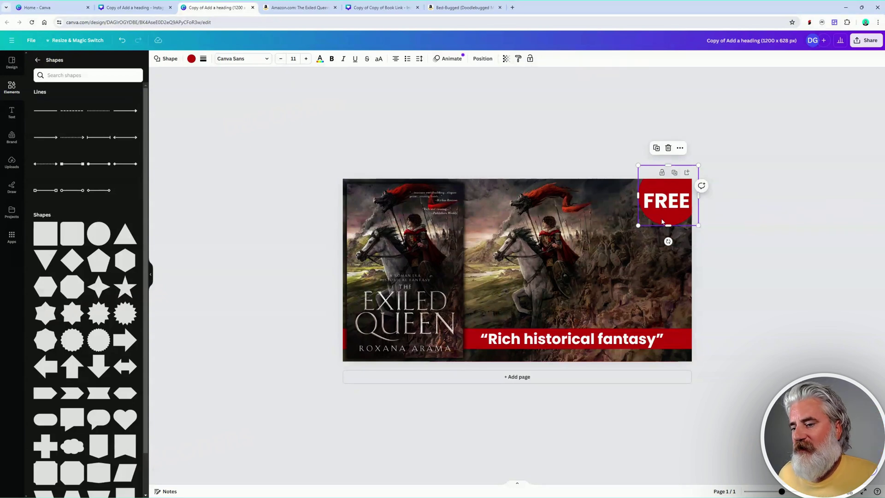
Recolour the quote strip bright red and apply the same colour change to all matching dark red elements.
left_click(662, 339)
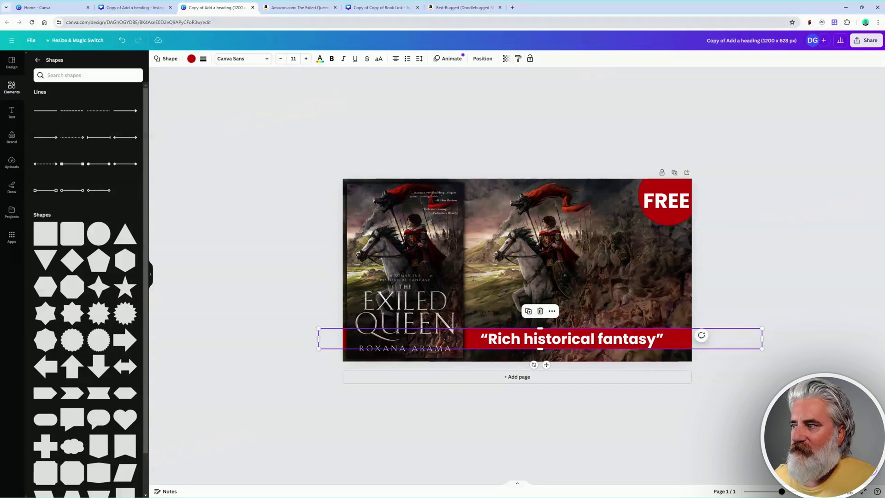
left_click(191, 59)
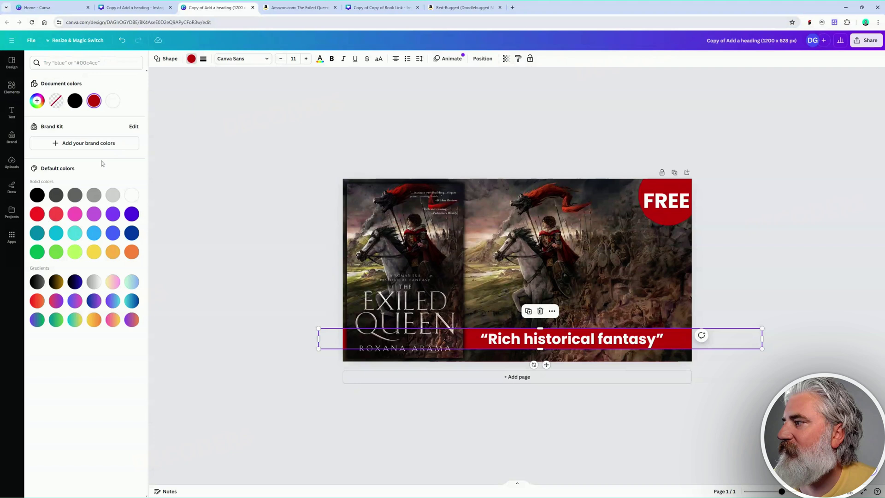
left_click(37, 214)
left_click(73, 485)
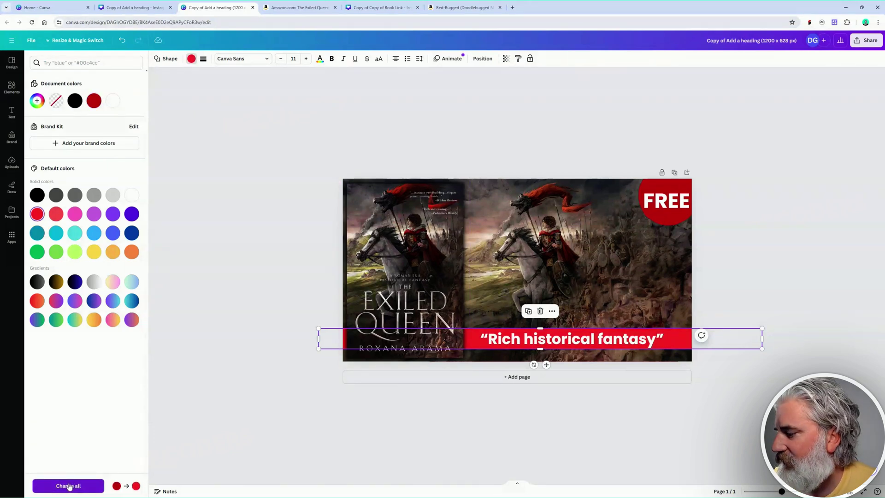
left_click(762, 255)
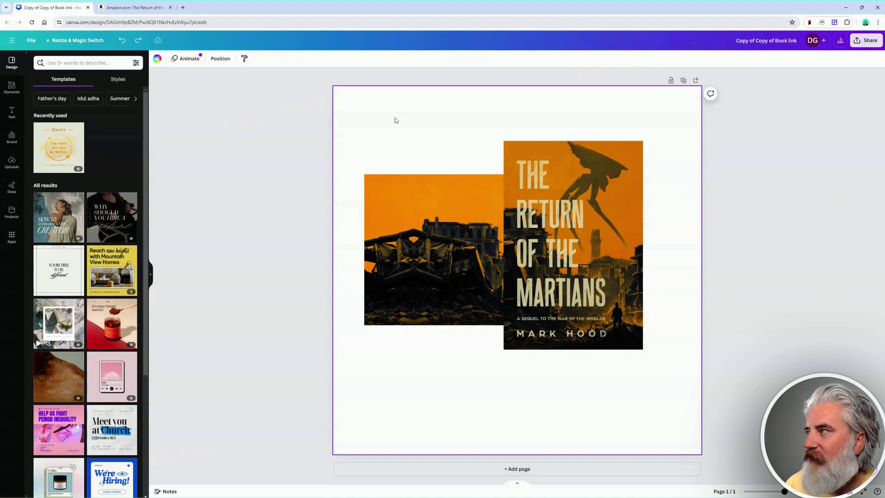
Examine the Amazon product page of The Return of the Martians, including price and product details, and return to the Canva design.
left_click(134, 8)
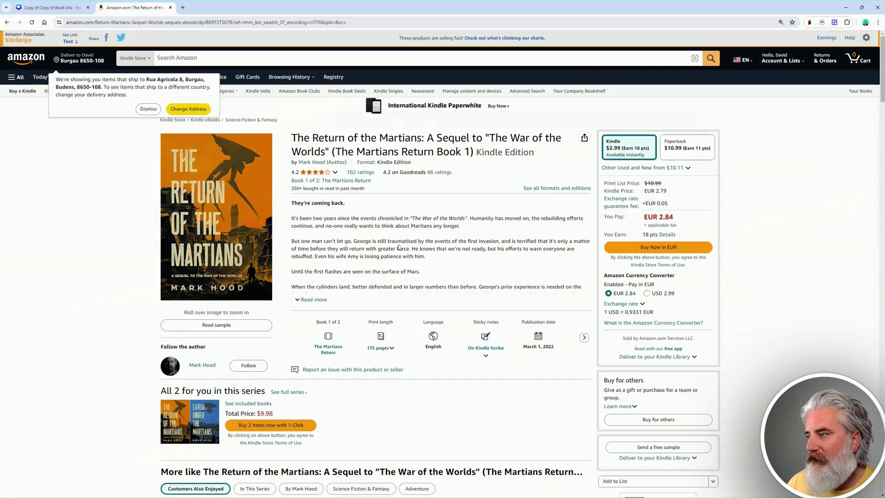
scroll(408, 226, "down", 4)
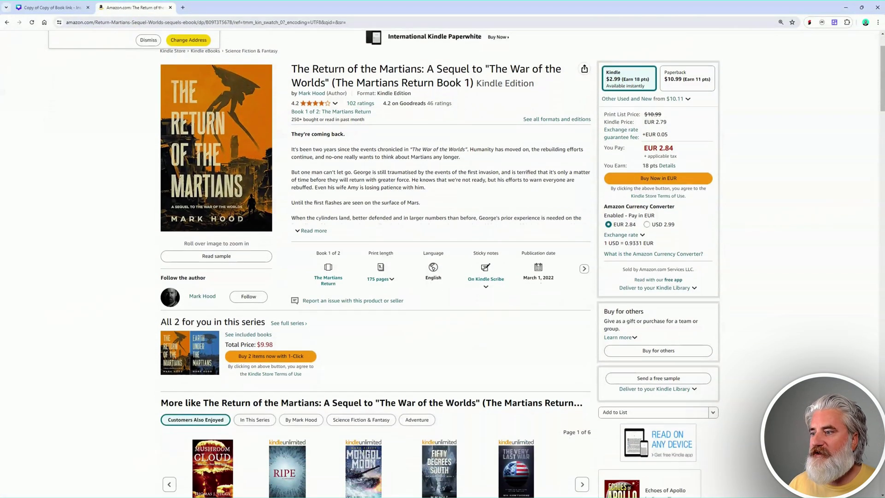
scroll(412, 217, "down", 8)
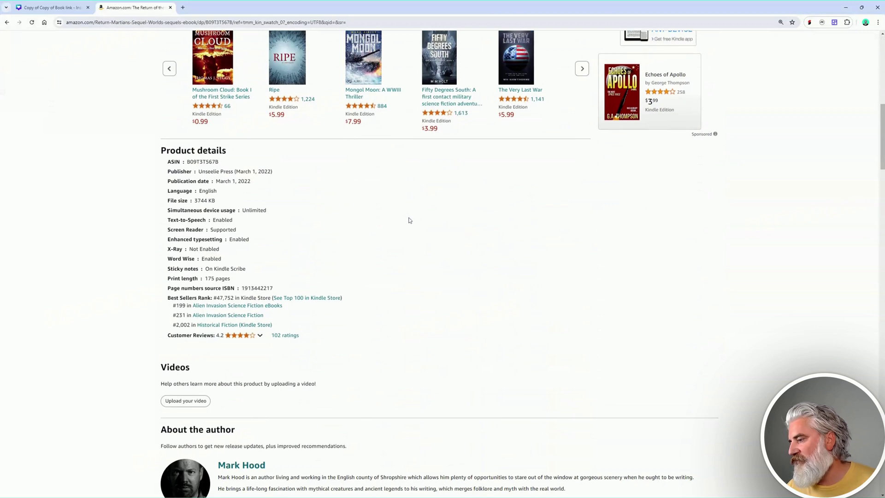
scroll(410, 218, "up", 12)
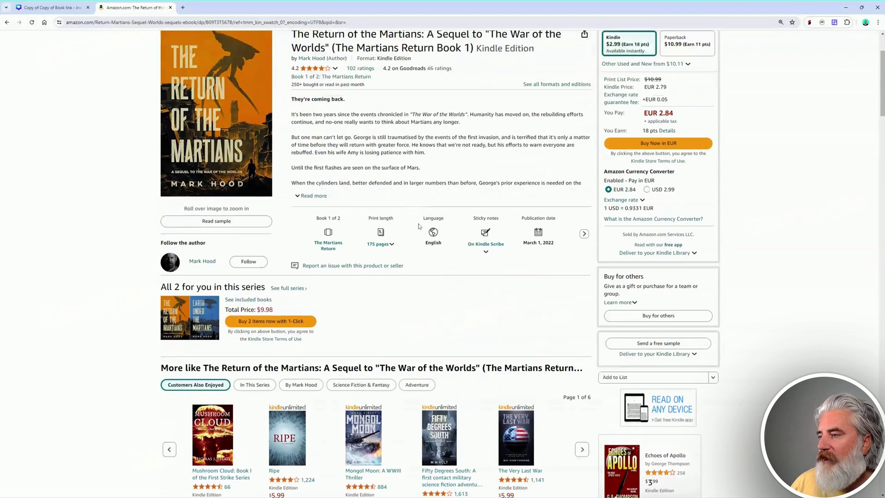
scroll(420, 228, "up", 2)
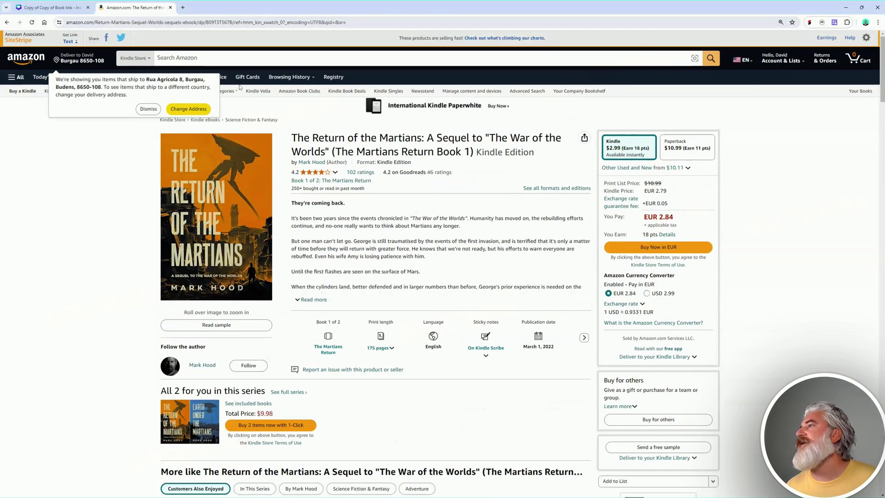
left_click(51, 8)
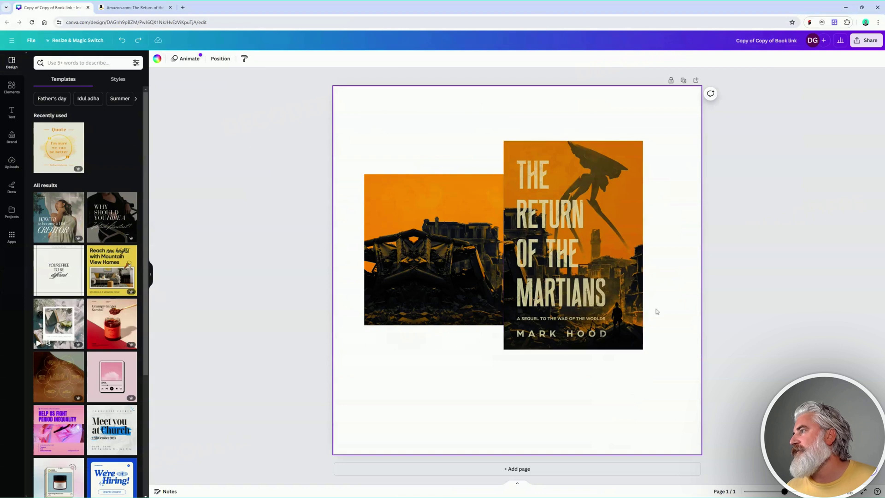
Enlarge the ruined-city artwork from the page's upper-right corner until it fills the page, and place the book cover at the lower left.
left_click_drag(466, 297, 478, 382)
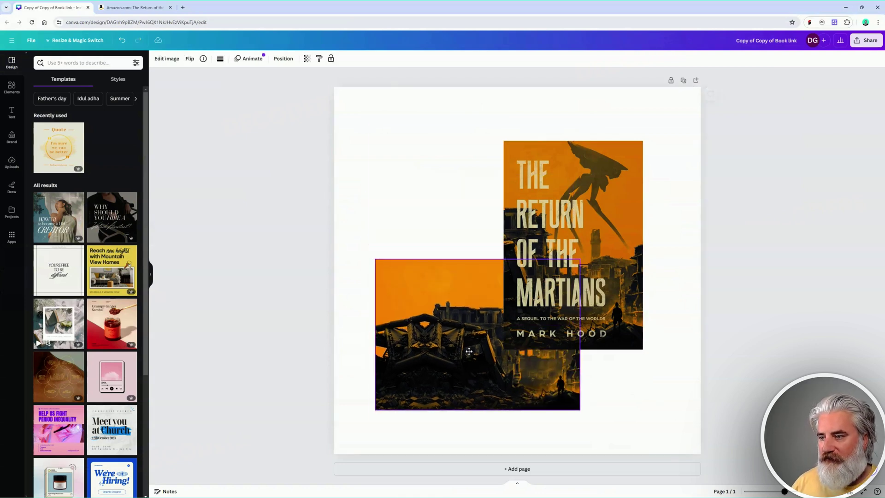
left_click_drag(598, 271, 632, 236)
left_click_drag(461, 332, 454, 352)
left_click_drag(575, 262, 408, 280)
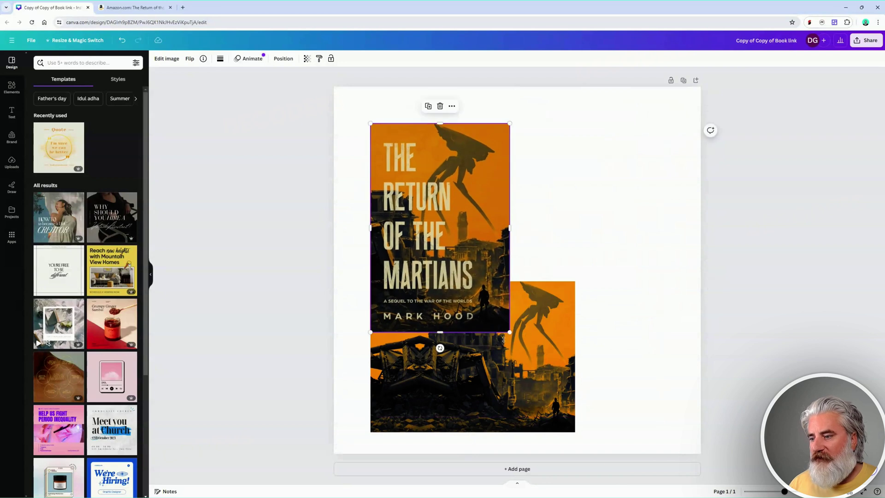
left_click_drag(549, 363, 673, 170)
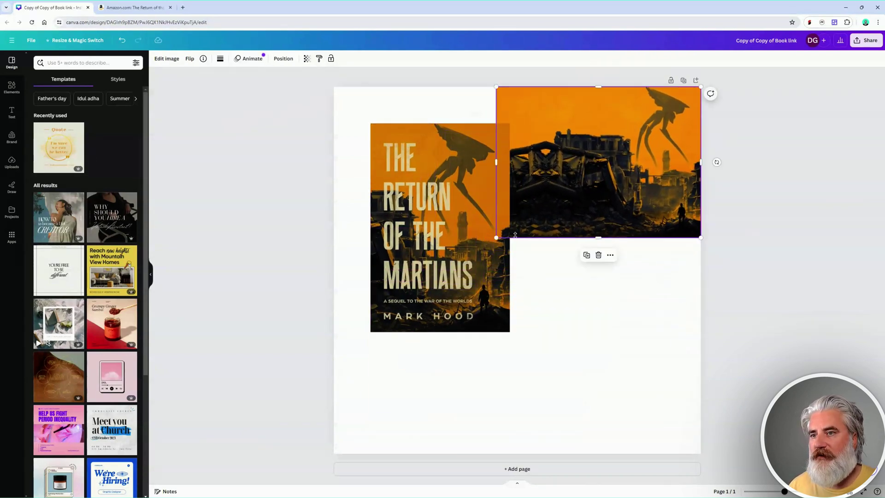
left_click_drag(497, 238, 221, 479)
mouse_move(622, 259)
left_mouse_down()
mouse_move(620, 277)
mouse_move(621, 258)
left_mouse_up()
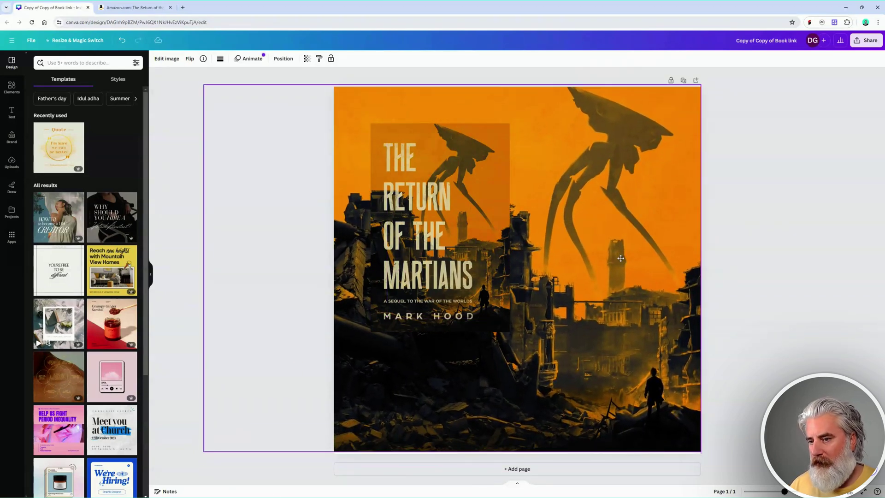
left_click_drag(419, 207, 407, 299)
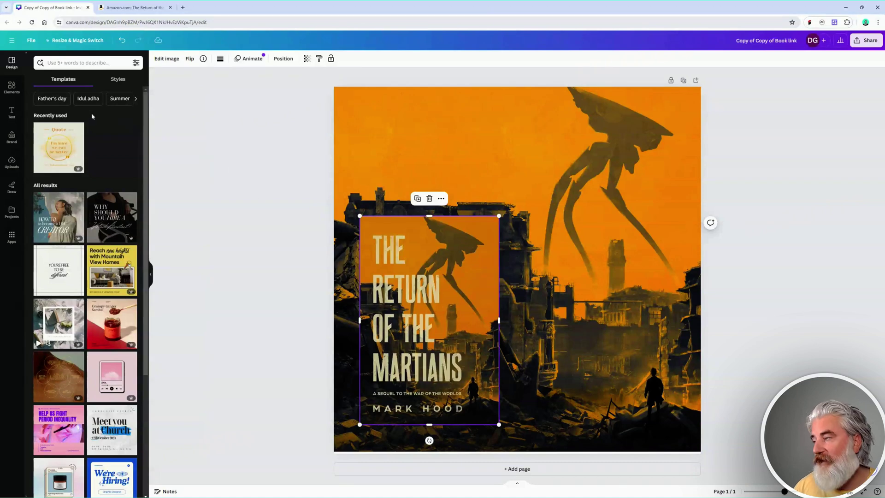
Add a bright red square and place it in the page's upper-left corner, partly beyond the page edges.
left_click(12, 87)
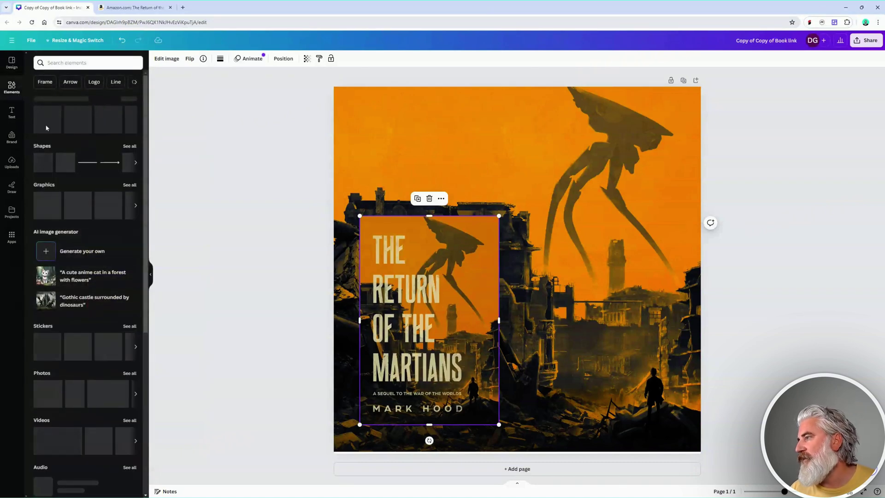
left_click(54, 110)
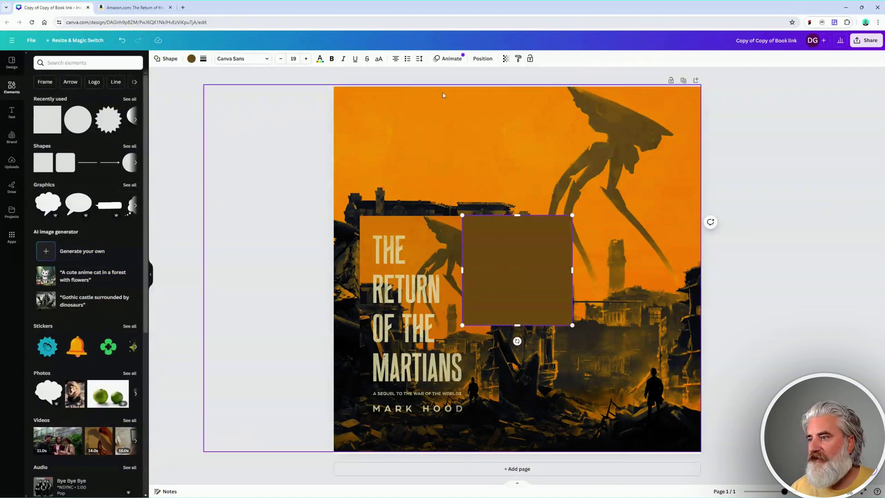
left_click(192, 59)
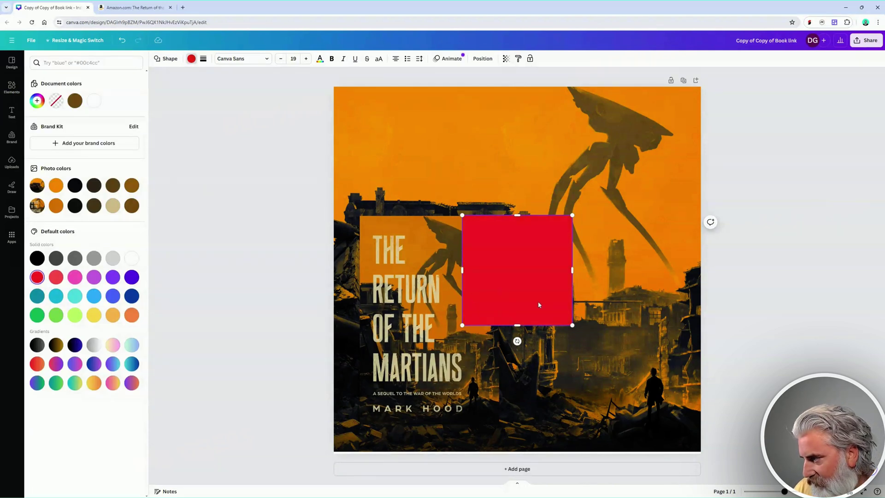
left_click_drag(539, 304, 351, 172)
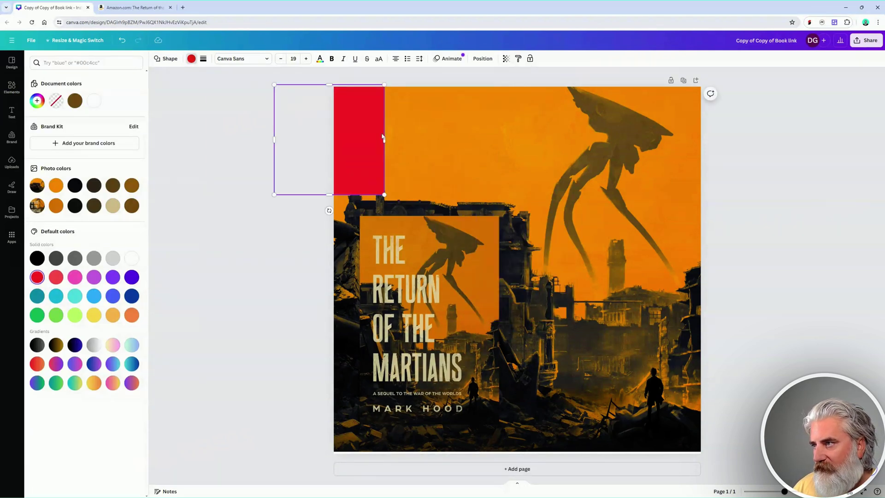
left_click(437, 142)
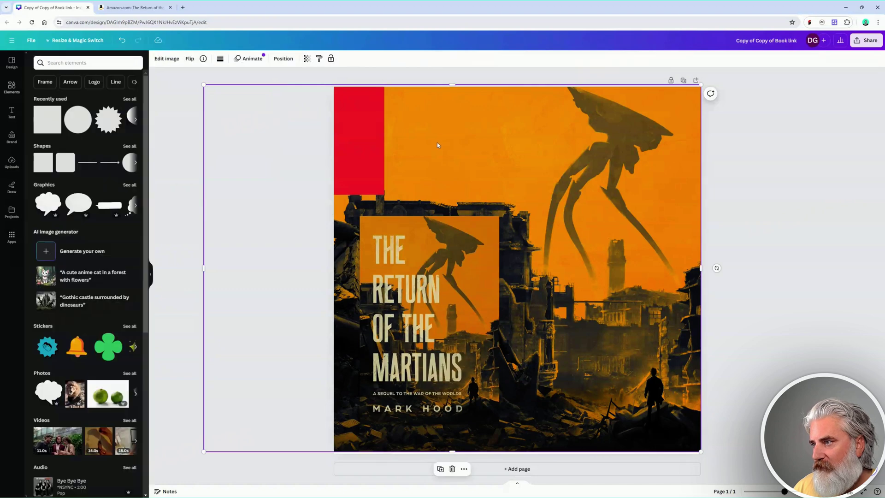
left_click_drag(354, 139, 396, 116)
left_click(512, 152)
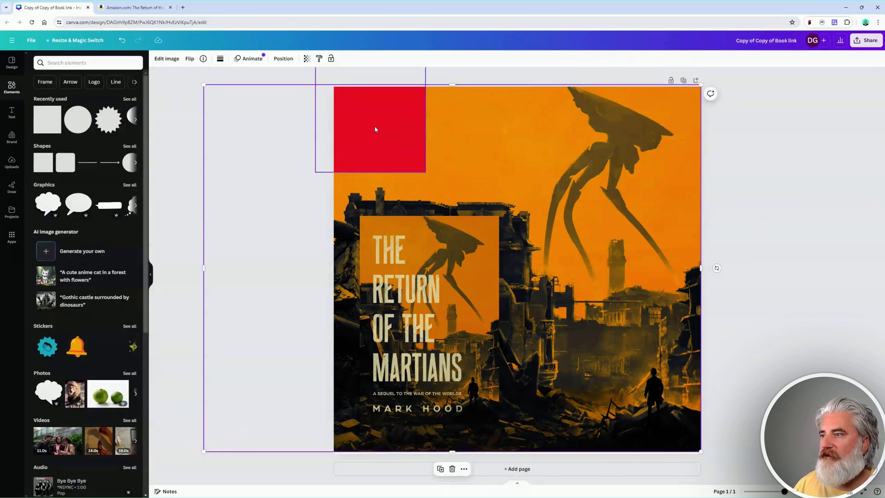
Check the book's Kindle price on its Amazon page and add a heading reading "$2.99" to the design.
left_click(138, 7)
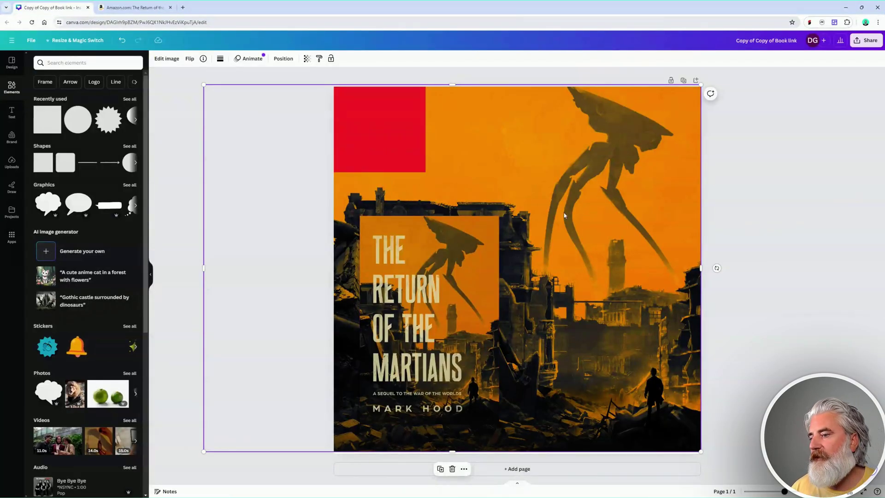
left_click(11, 113)
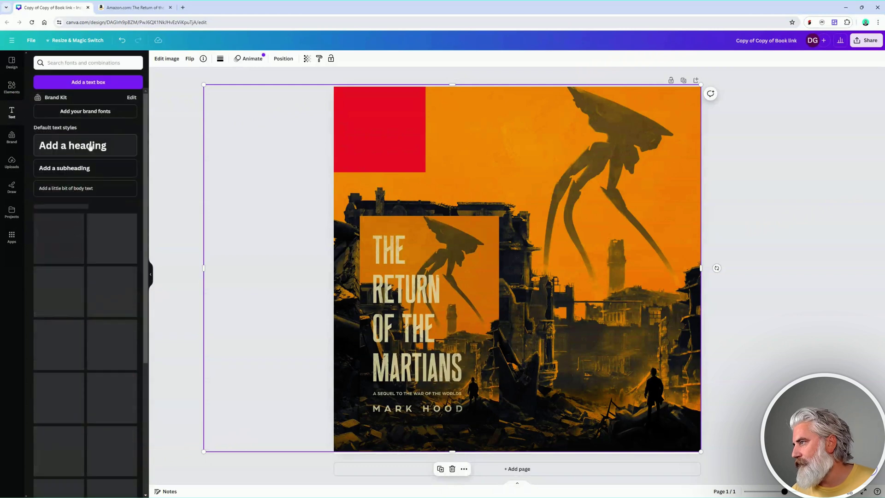
left_click(83, 146)
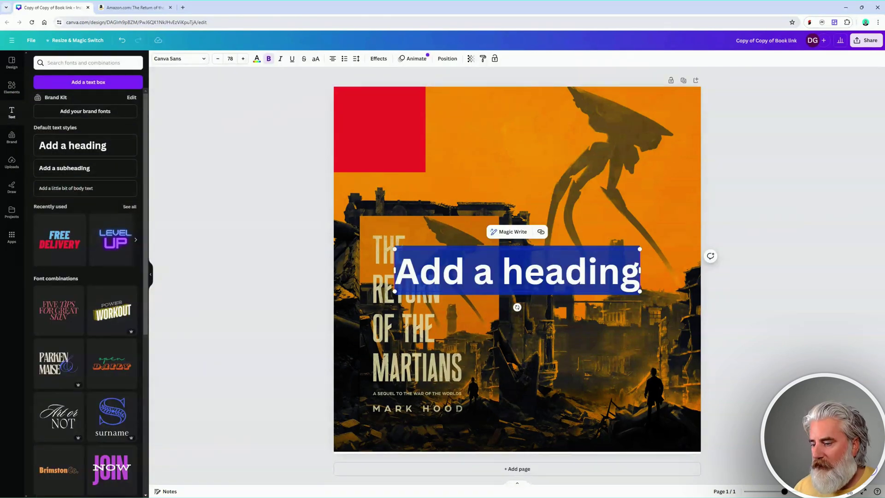
type("$2.99")
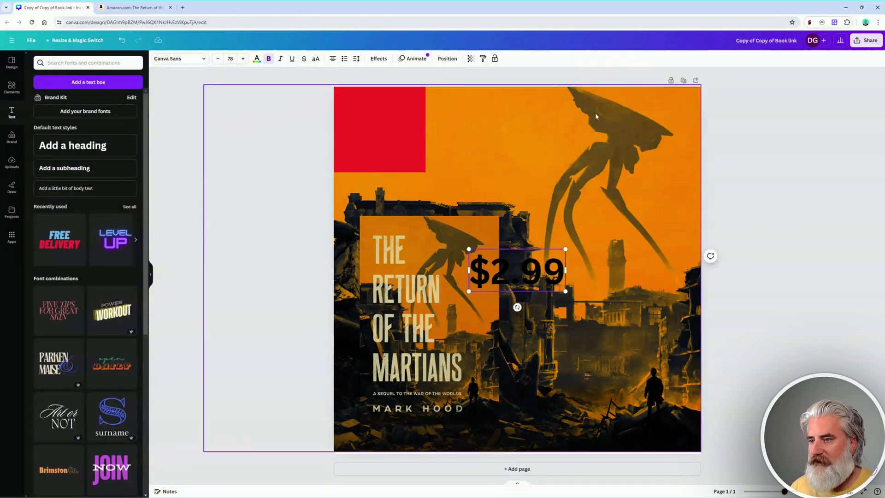
Colour the "$2.99" heading white and move it onto the red square in the page's upper-left corner.
left_click(257, 59)
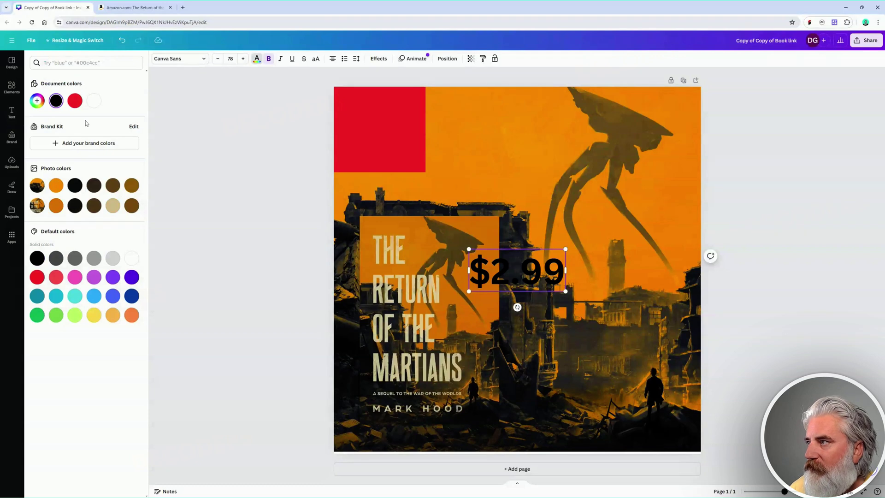
left_click(94, 101)
left_click(94, 101)
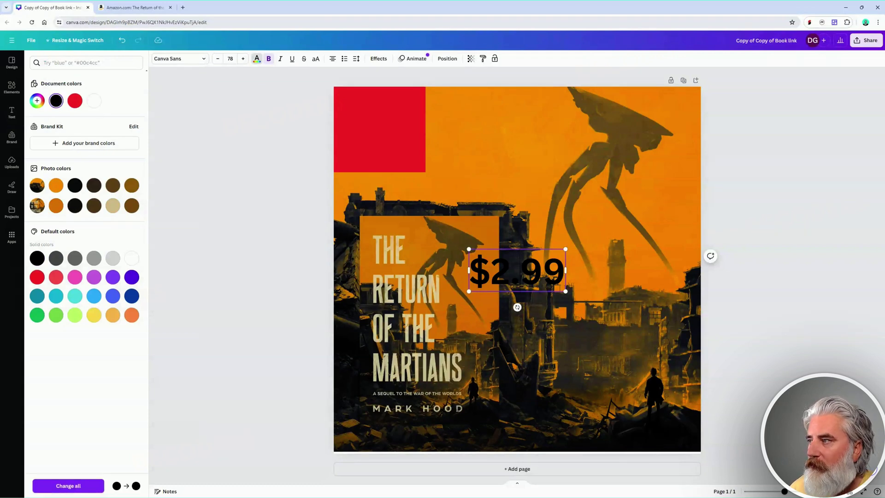
left_click(194, 134)
left_click_drag(527, 278, 399, 131)
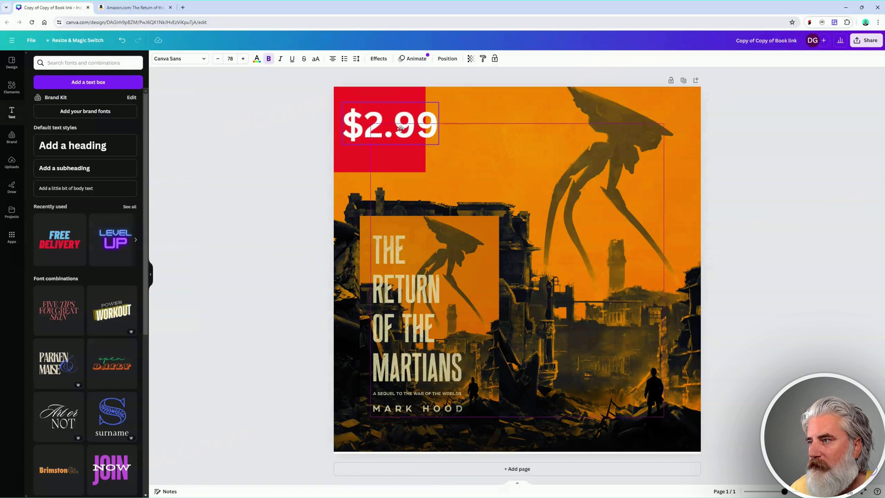
Set the font of the "$2.99" heading to ABeeZee and widen its text box slightly.
left_click(203, 61)
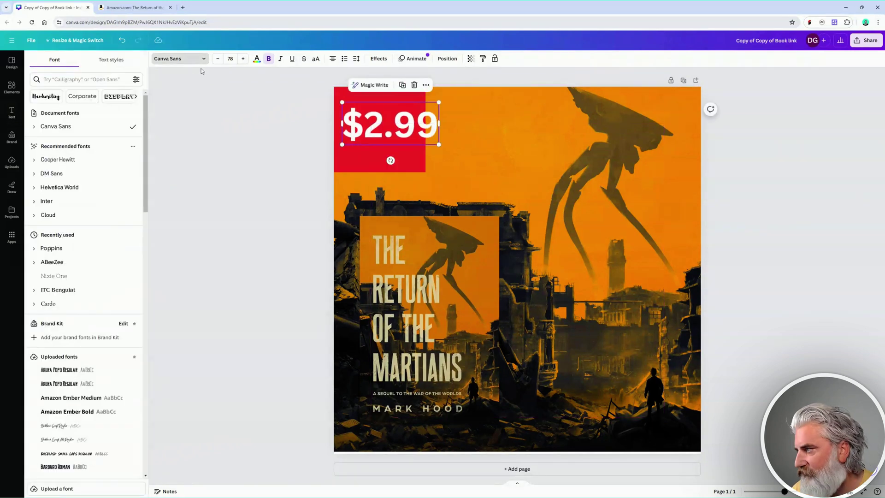
left_click(65, 263)
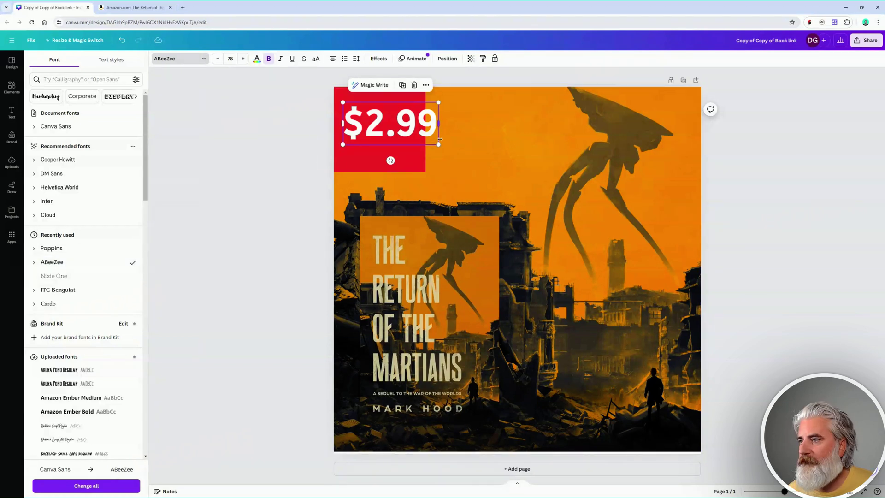
mouse_move(440, 124)
left_mouse_down()
mouse_move(429, 124)
mouse_move(441, 124)
left_mouse_up()
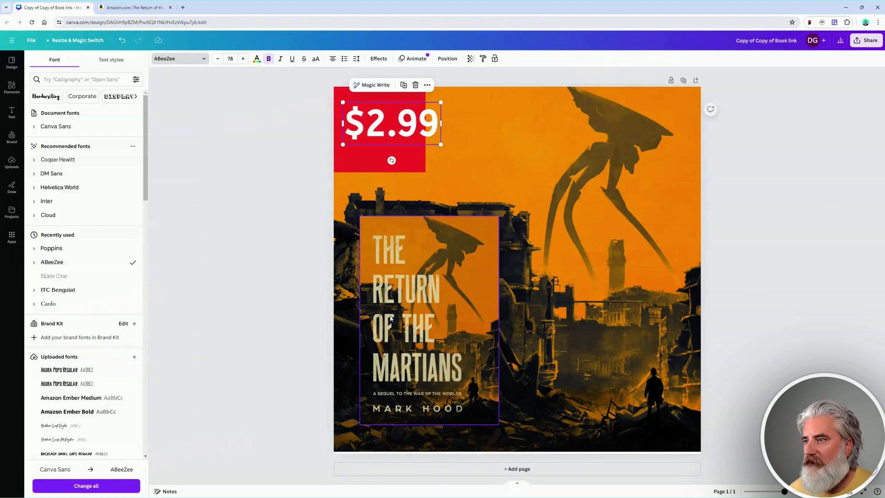
scroll(101, 364, "down", 7)
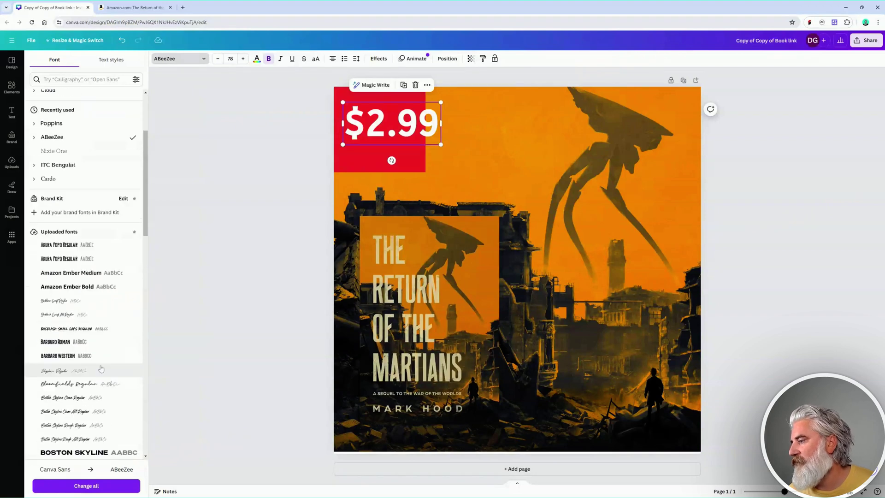
scroll(100, 369, "down", 4)
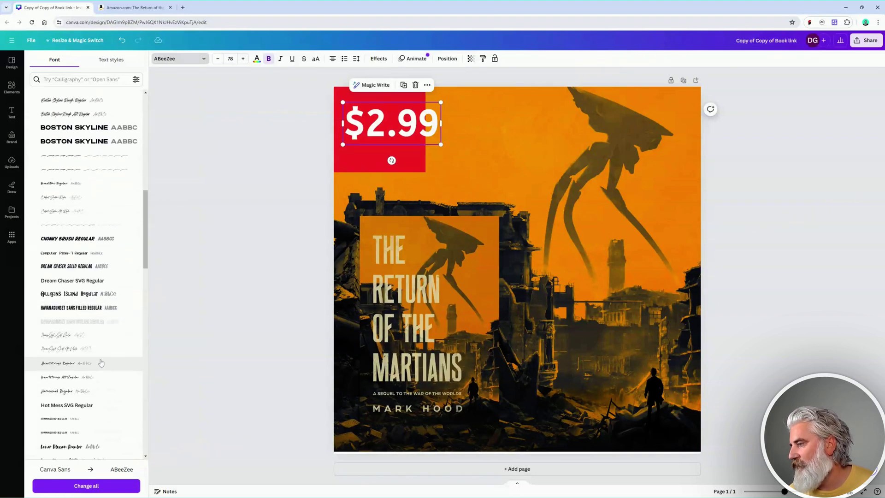
scroll(101, 362, "up", 6)
scroll(92, 350, "down", 9)
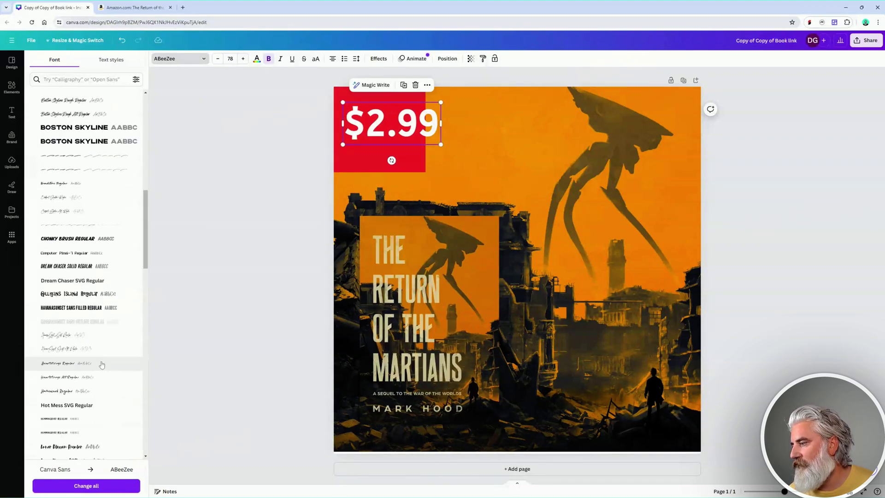
scroll(87, 344, "down", 10)
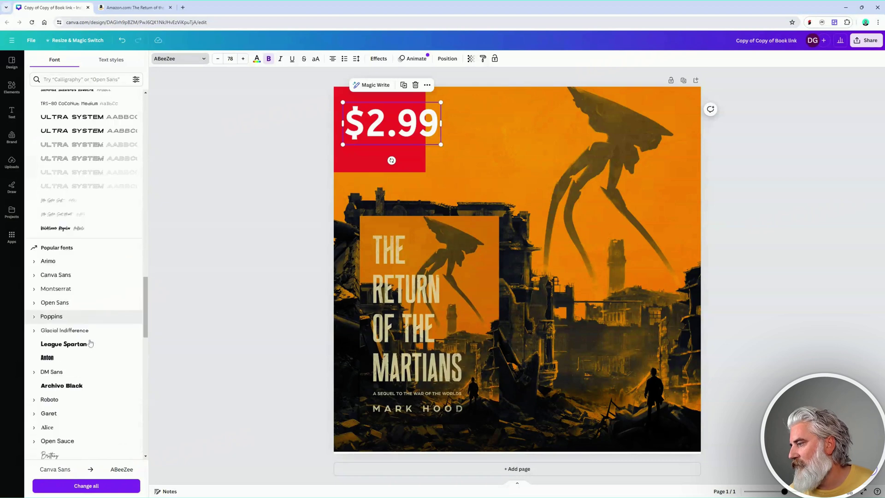
Resize the red square into a wider, shorter rectangle that fully backs the "$2.99" heading.
left_click(424, 168)
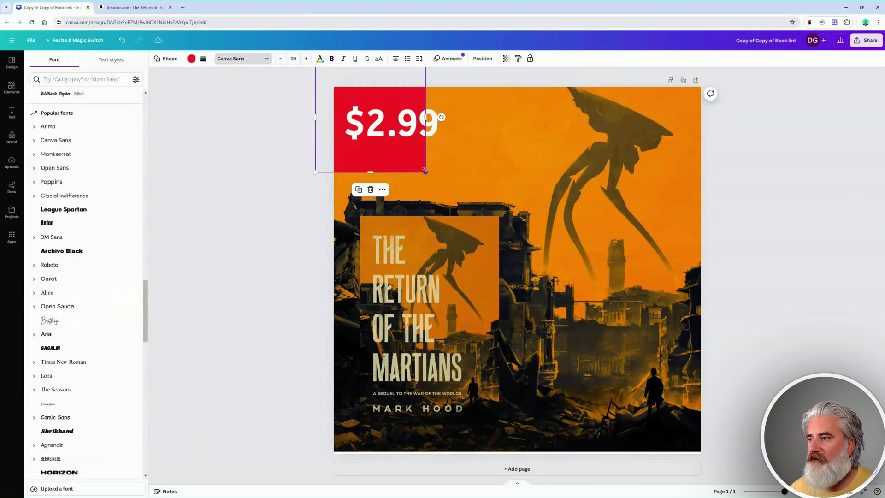
left_click_drag(419, 171, 452, 152)
Add a Glow shadow to the book cover image.
left_click(415, 240)
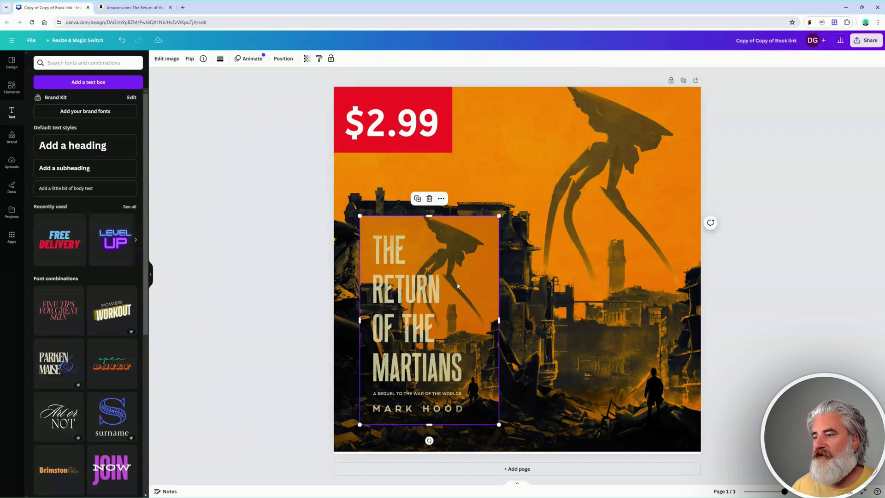
left_click(167, 59)
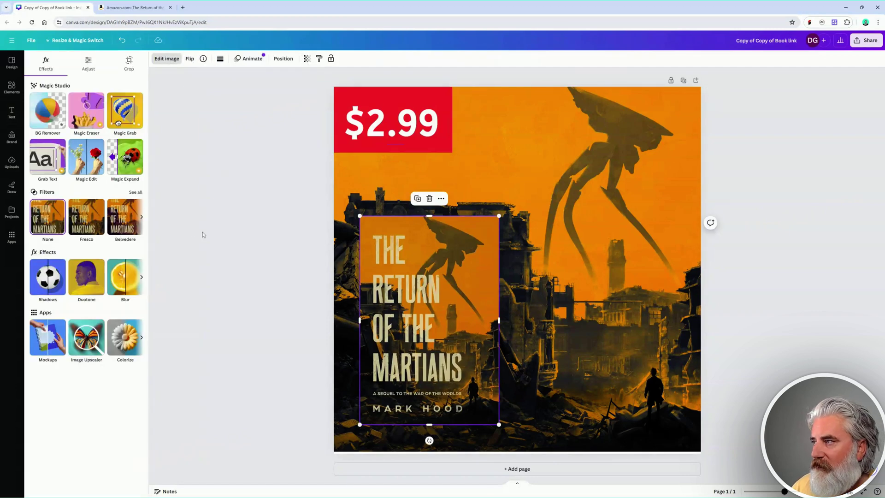
left_click(46, 275)
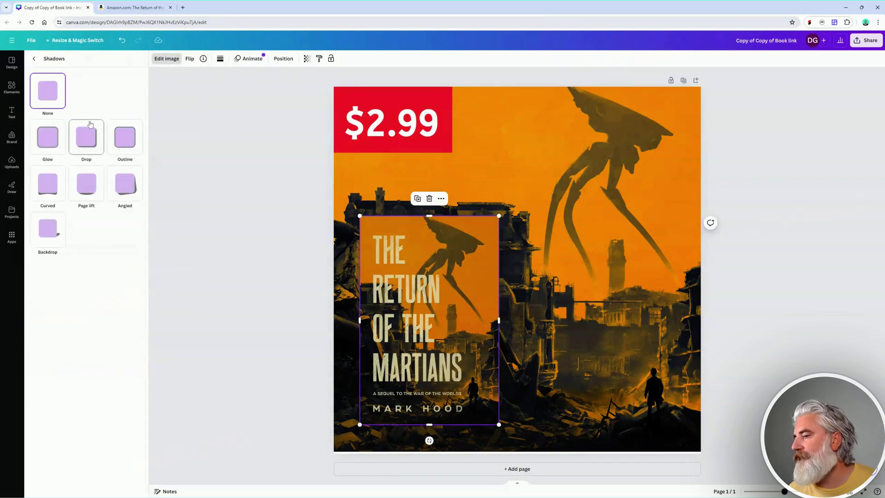
left_click(43, 145)
Enlarge the book cover in the page's lower-left area and align the background image with the page's top and bottom edges.
left_click(437, 277)
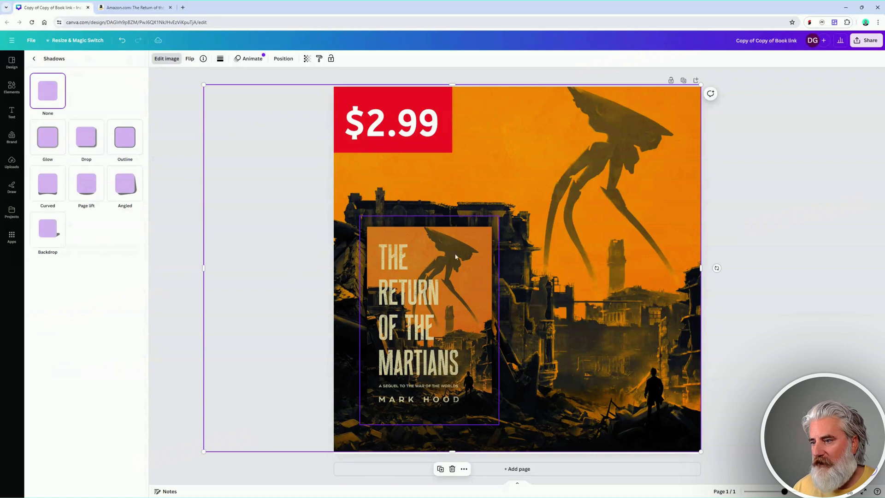
left_click(498, 216)
left_click_drag(499, 216, 521, 195)
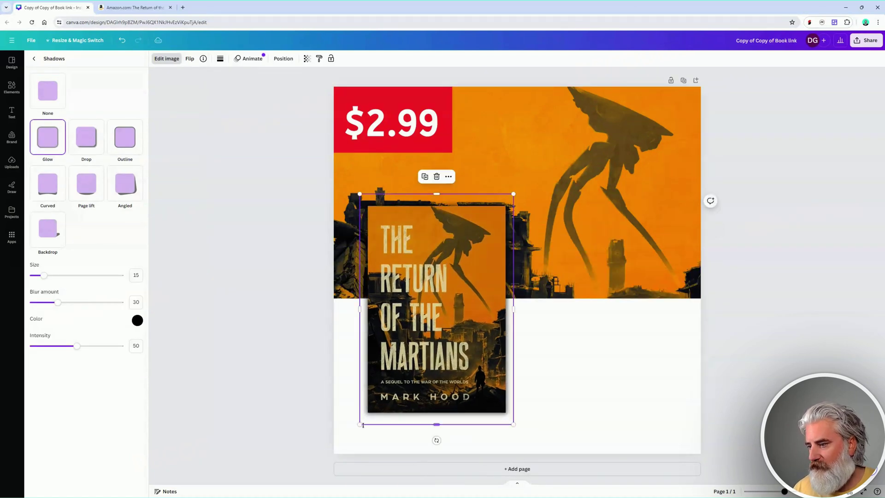
left_click_drag(359, 425, 343, 447)
left_click_drag(419, 399, 407, 406)
left_click_drag(563, 359, 562, 363)
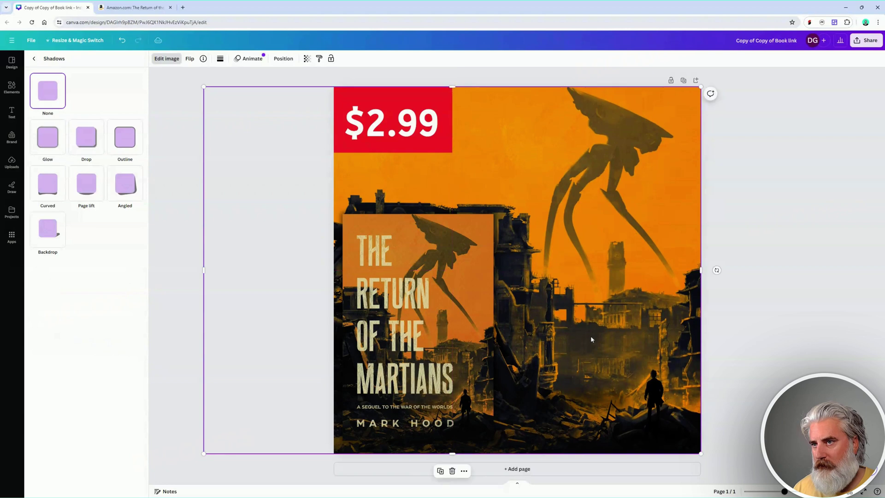
Shift the book cover slightly right, enlarge it a little more, and clear the selection.
left_click(465, 277)
left_click_drag(459, 283, 468, 284)
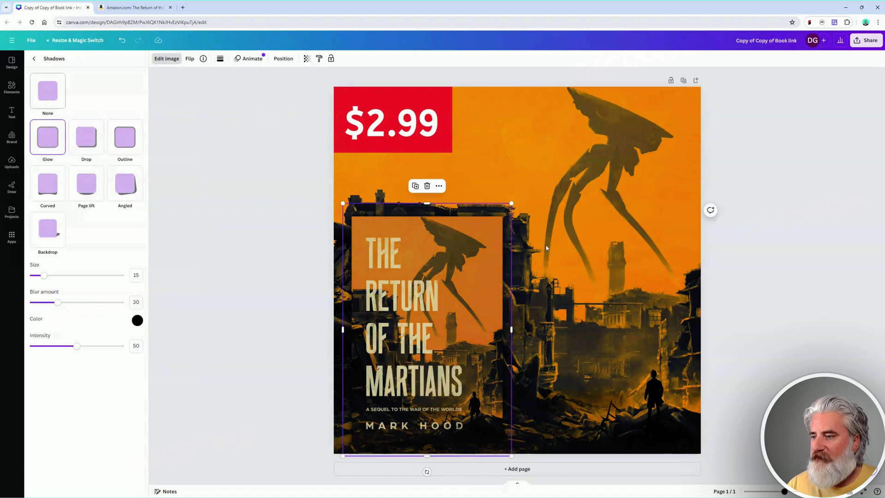
left_click_drag(511, 203, 519, 201)
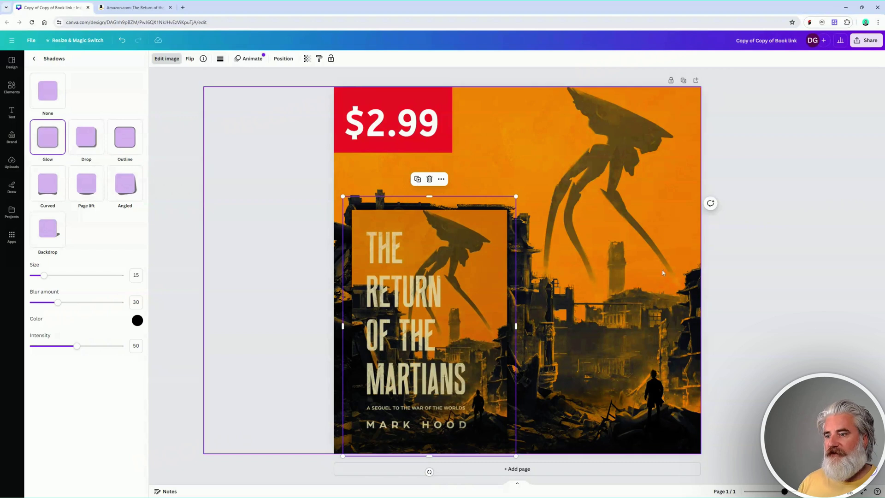
key("Escape")
left_click(782, 270)
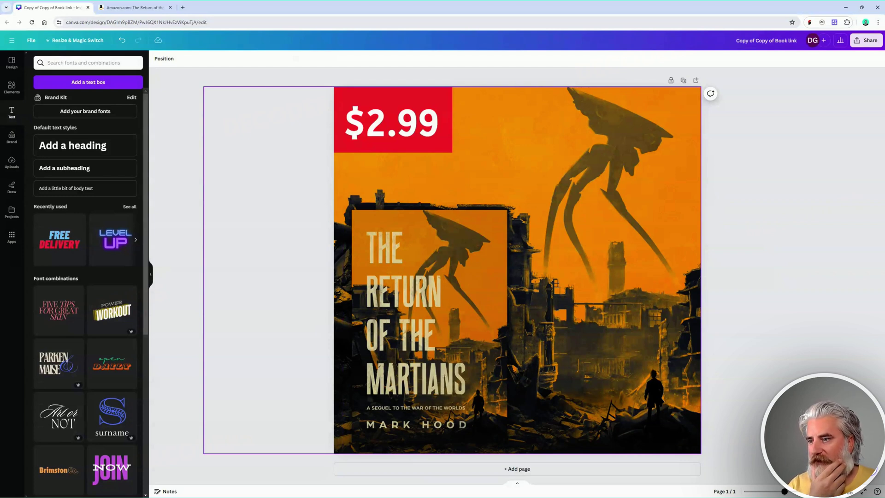
Flip the background image horizontally and shift it right until its left edge meets the page's left edge.
left_click(608, 264)
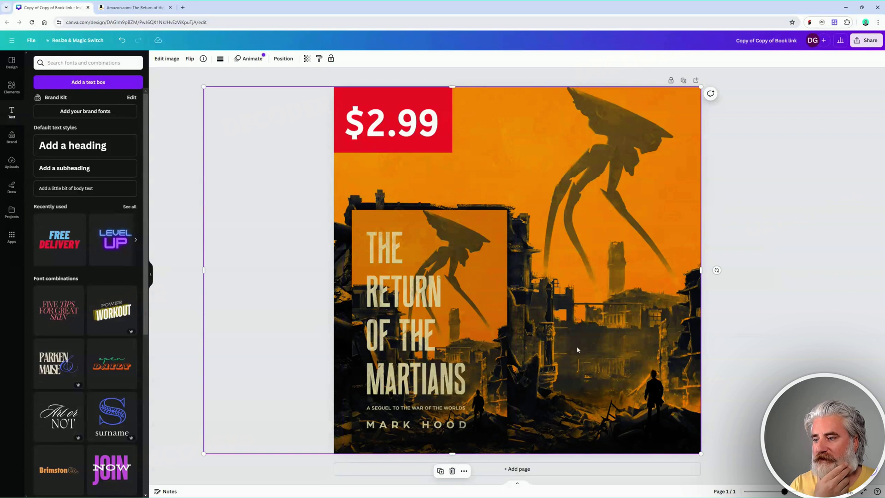
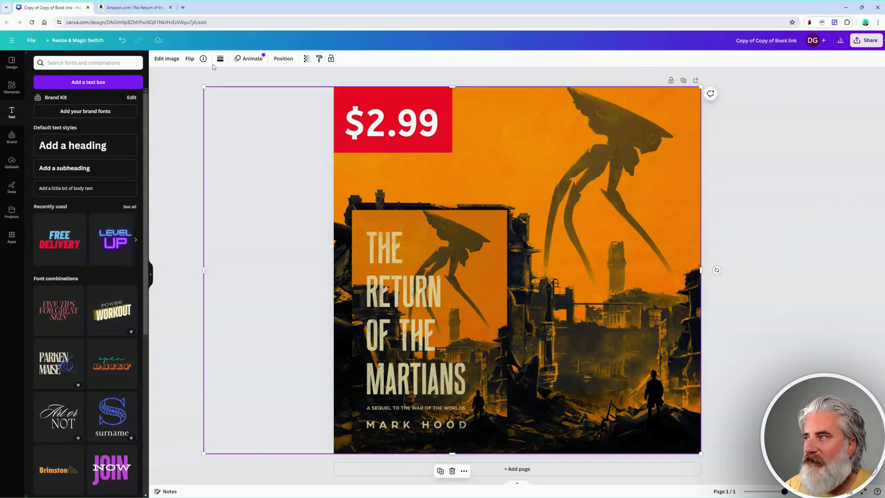
left_click(190, 58)
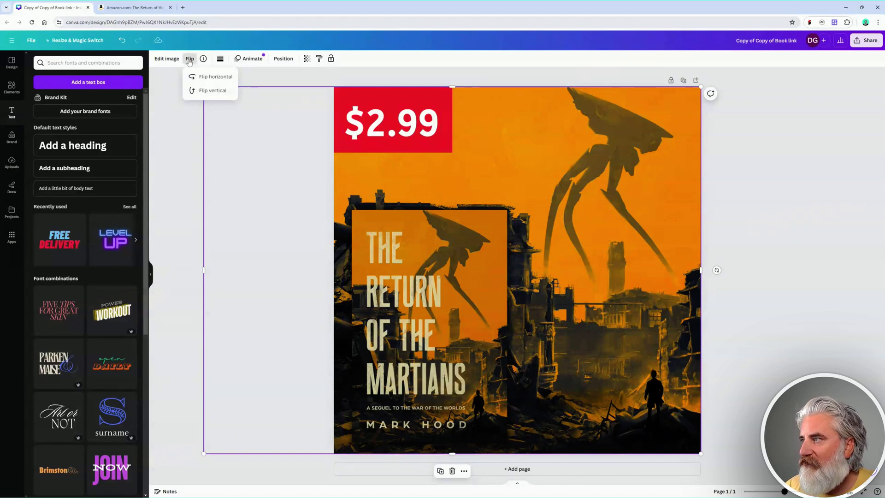
left_click(208, 78)
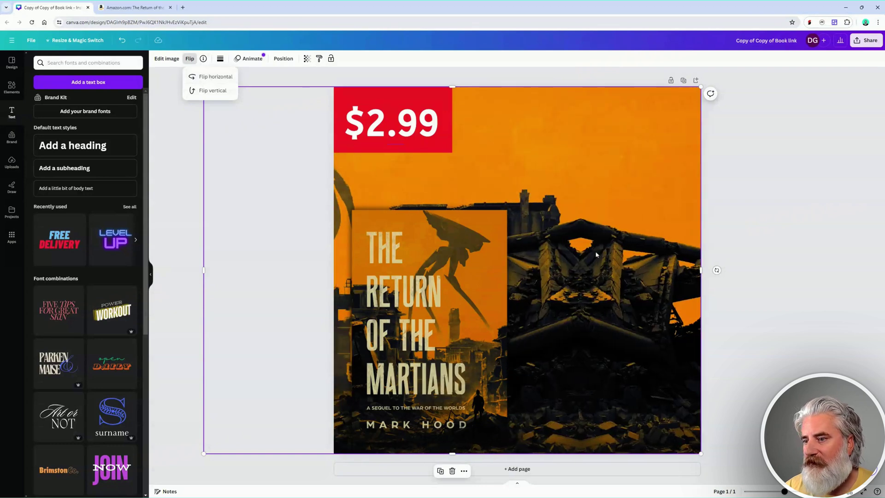
left_click_drag(596, 255, 725, 252)
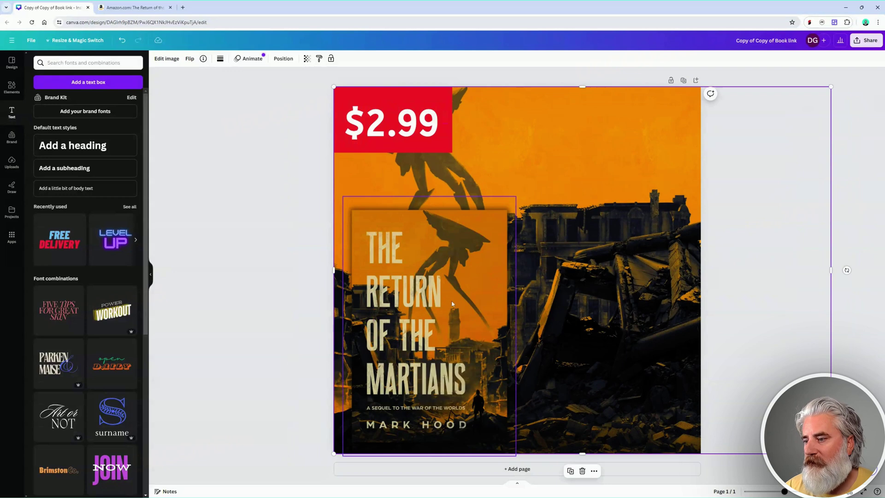
Move the book cover to the lower-right area of the page, opposite the tripod in the background.
mouse_move(452, 304)
left_mouse_down()
mouse_move(451, 289)
mouse_move(450, 313)
mouse_move(451, 302)
left_mouse_up()
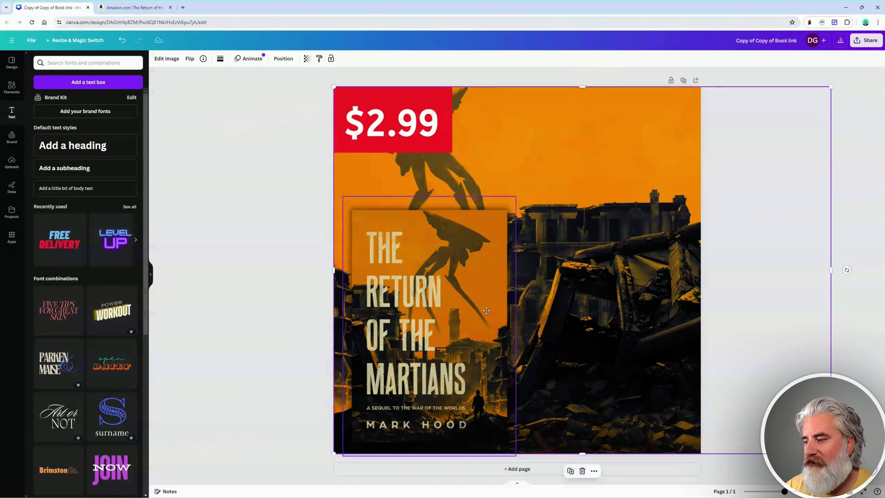
left_click(470, 290)
left_click_drag(469, 290, 641, 274)
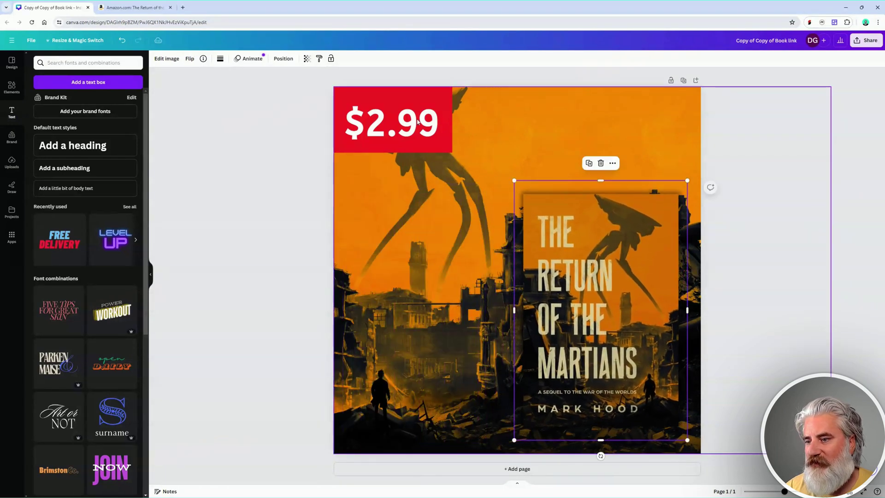
Try flipping the book cover horizontally and reverse the flip.
left_click(190, 59)
left_click(203, 77)
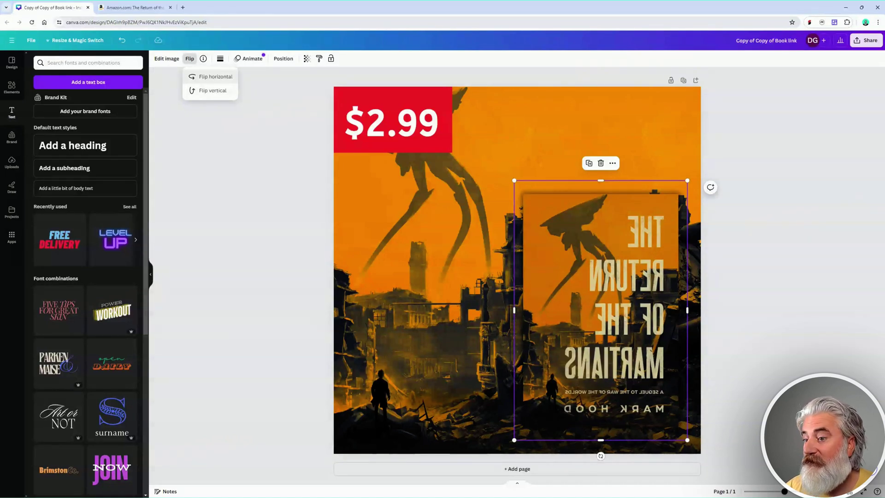
left_click(211, 77)
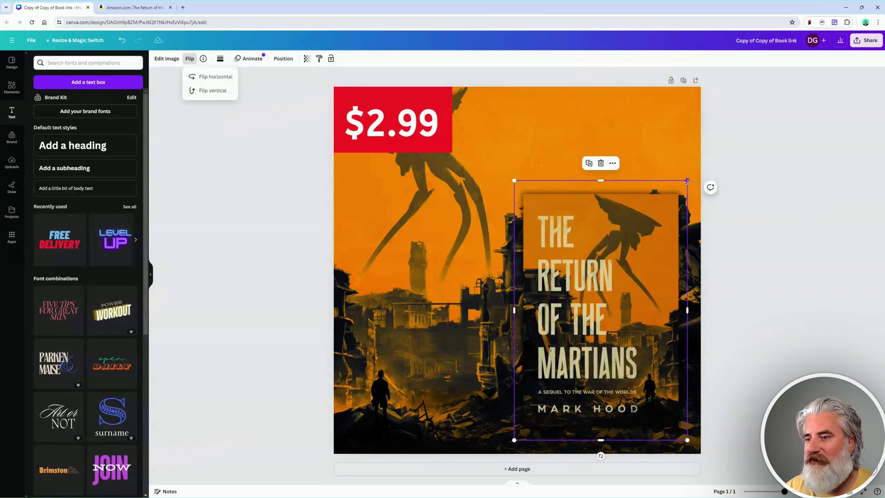
Shrink the book cover slightly in the lower-right area, and move the "$2.99" heading and its red rectangle to the upper-right corner.
left_click_drag(687, 181, 671, 201)
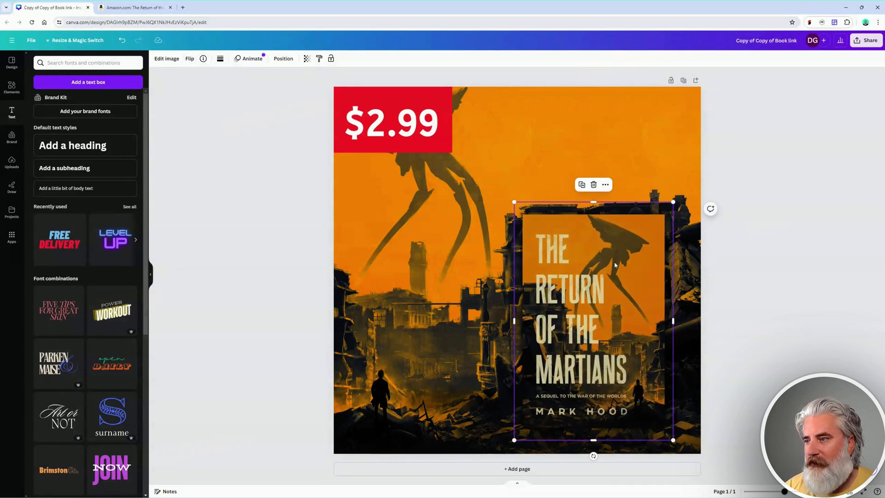
left_click_drag(599, 299, 612, 306)
left_click_drag(422, 123, 676, 118)
left_click_drag(434, 117, 694, 119)
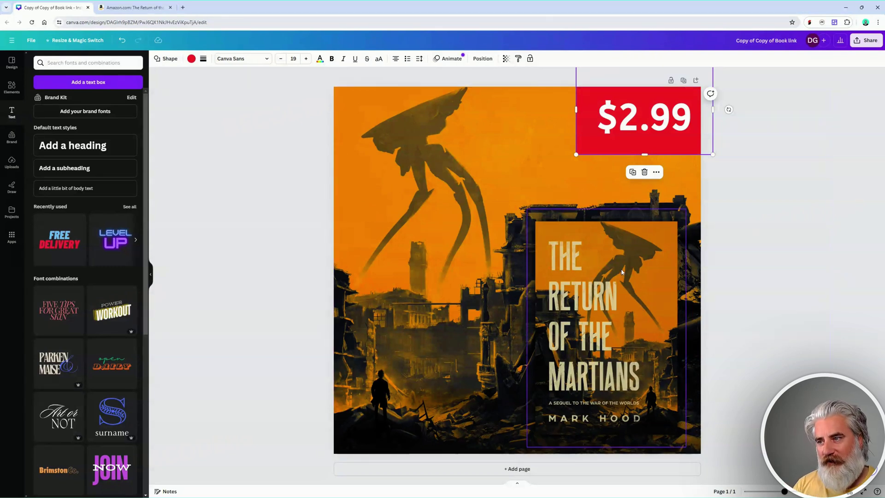
Undo back to the unflipped layout and redo all the changes to compare the two arrangements.
key("ctrl+z")
key("ctrl+z")
key("ctrl+z")
key("ctrl+z")
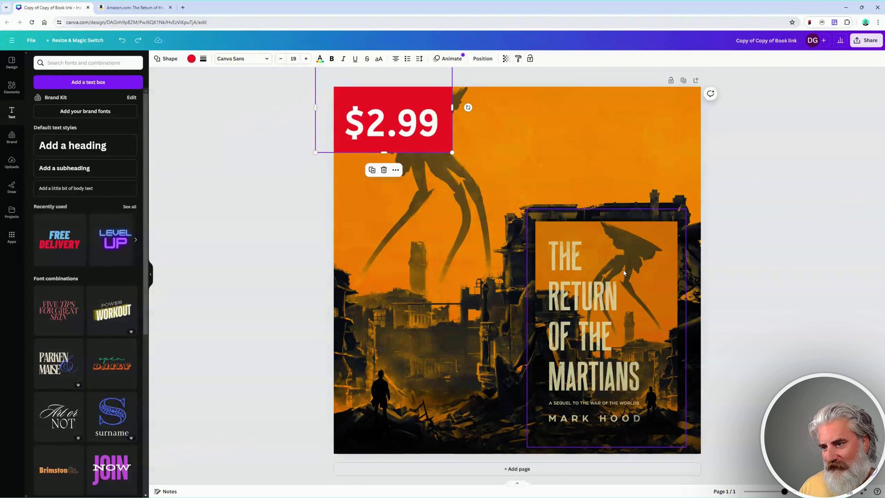
key("ctrl+y")
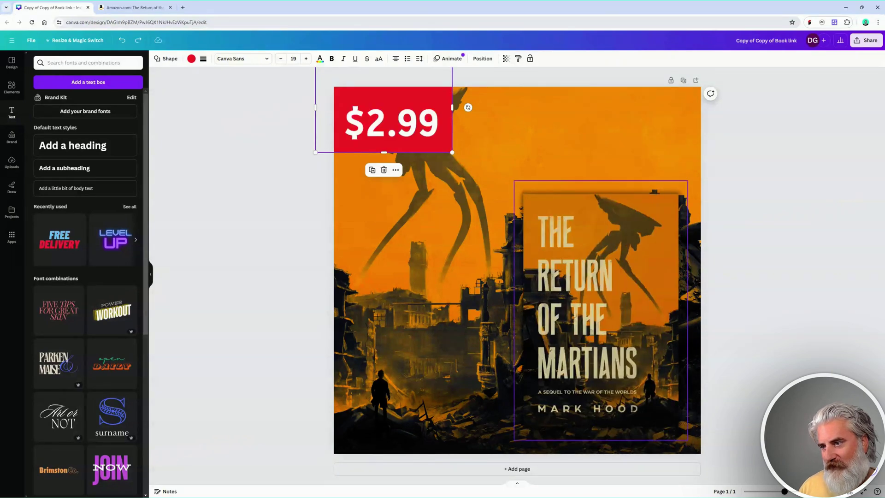
key("ctrl+y")
key("ctrl+y")
key("ctrl+y")
key("ctrl+y")
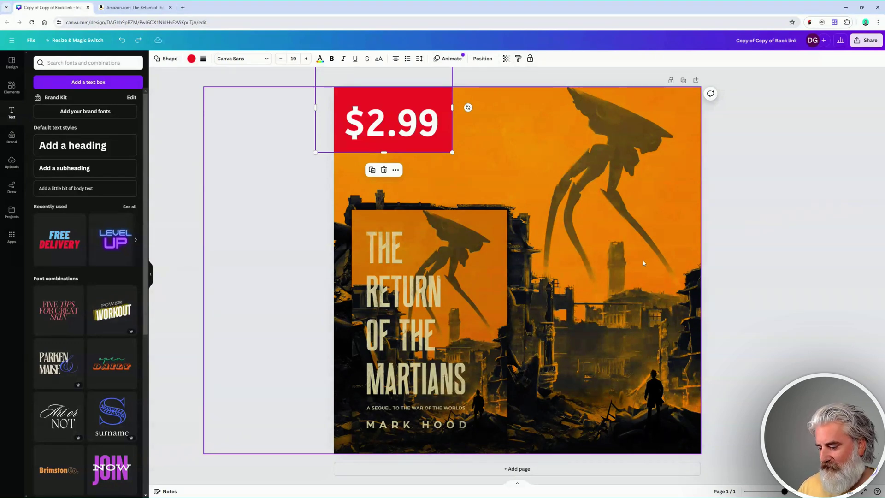
key("ctrl+y")
key("ctrl+y")
key("ctrl+y")
key("ctrl+y")
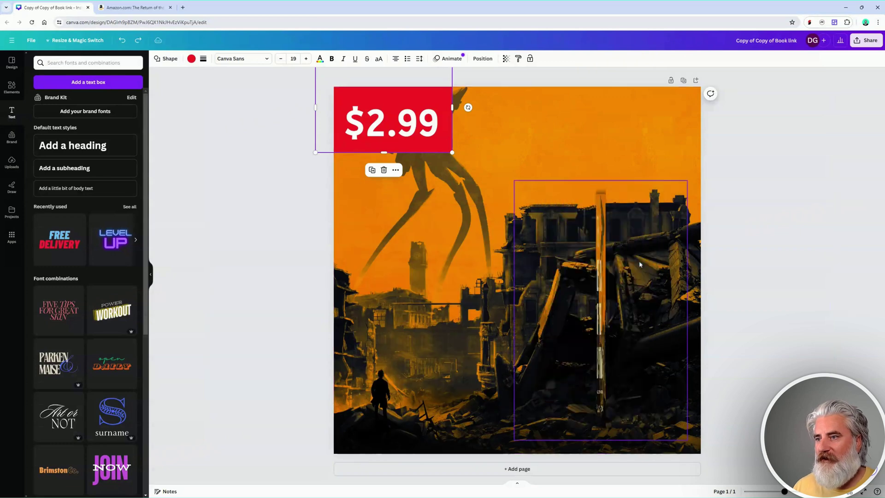
key("ctrl+y")
key("ctrl+y")
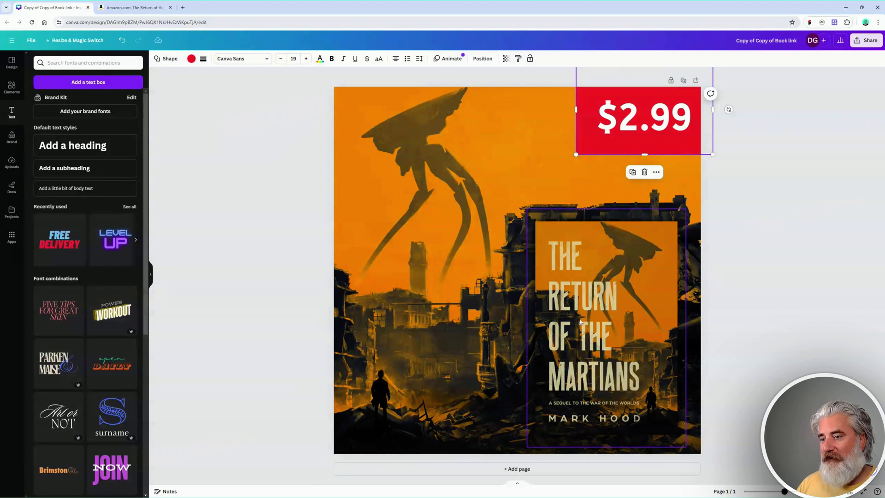
Move the book cover slightly up and right, and enlarge it a little from its lower-left corner.
left_click(567, 329)
left_click(495, 361)
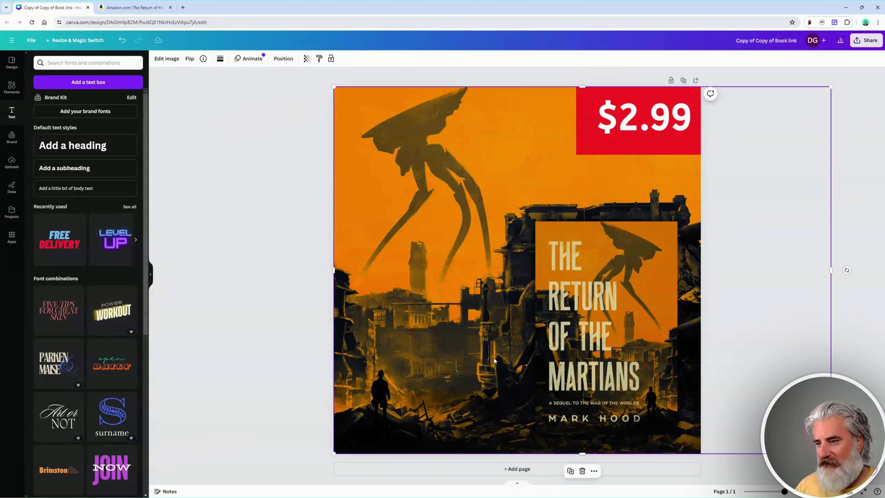
left_click_drag(605, 406, 613, 402)
left_click_drag(535, 443, 530, 449)
Trim the red rectangle's bottom and left edges so it fits closer around the "$2.99" heading.
left_click(588, 150)
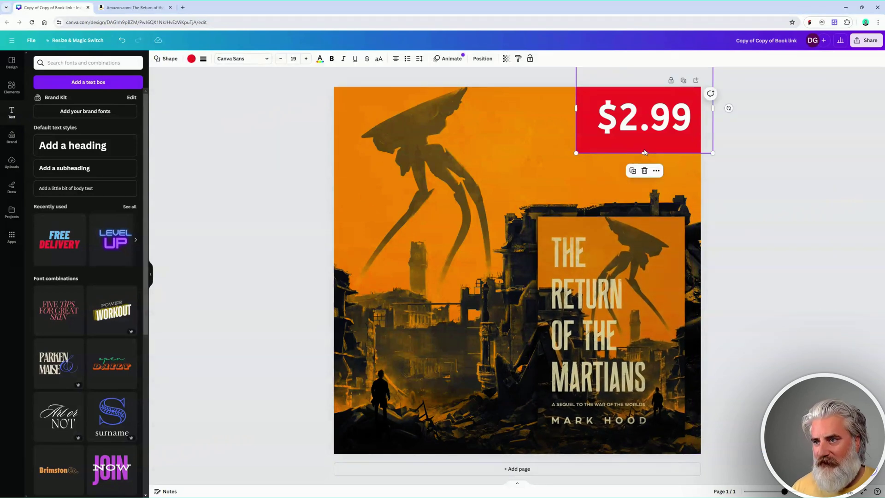
left_click_drag(645, 153, 645, 144)
left_click_drag(576, 99, 586, 99)
Paste a copy of the red rectangle and stretch it into a banner about 1410 px wide along the page's bottom edge.
key("ctrl+v")
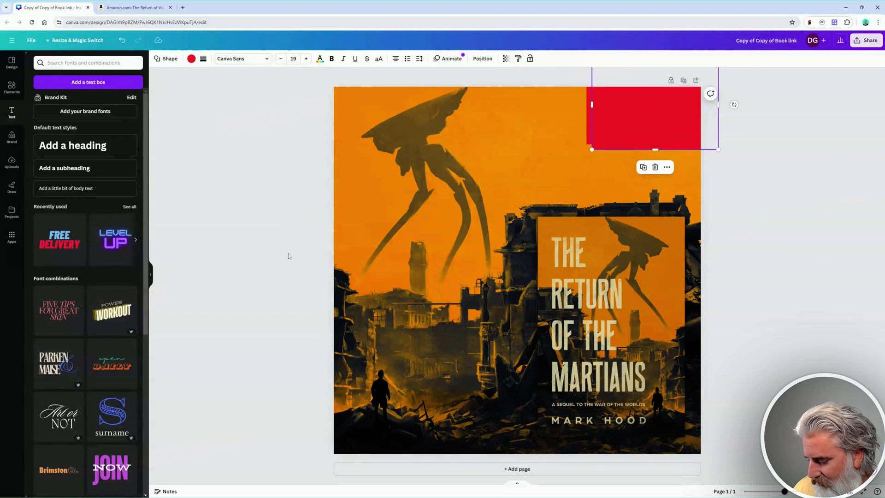
left_click_drag(642, 115, 367, 469)
left_click_drag(432, 457, 768, 459)
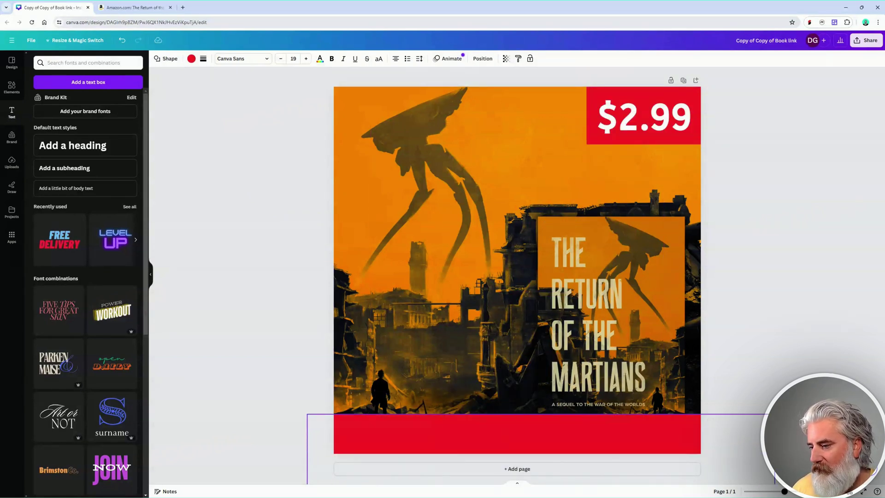
left_click_drag(547, 416, 551, 426)
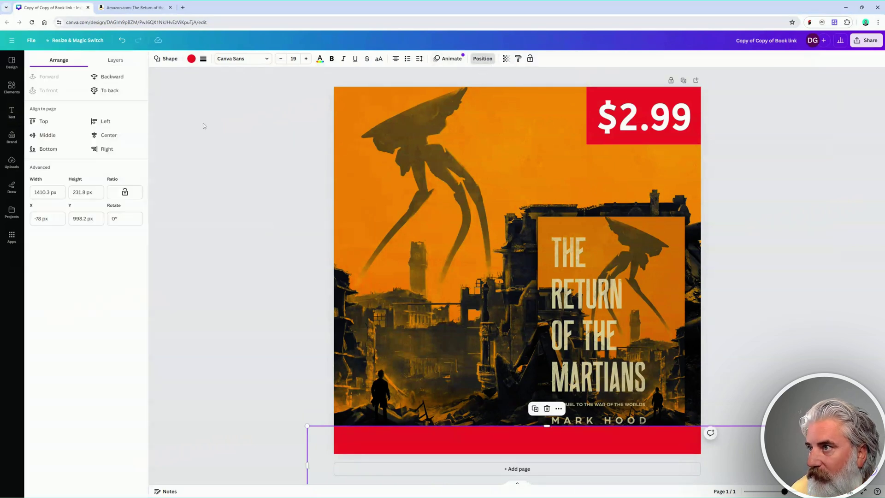
Send the red banner one layer backward so that it sits behind the book cover.
left_click(112, 79)
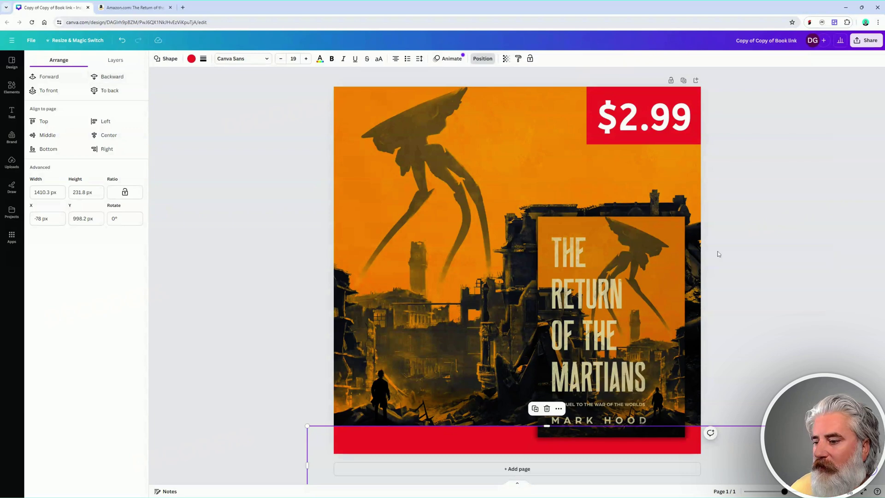
left_click(483, 59)
left_click(793, 314)
Flatten the red banner into a thin strip and move it across the page just below mid-height, behind the cover.
left_click(543, 449)
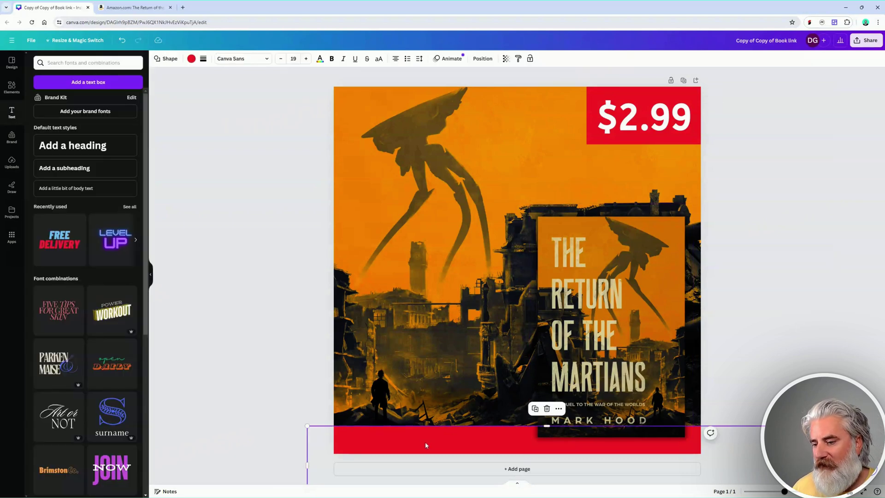
key("ctrl+minus")
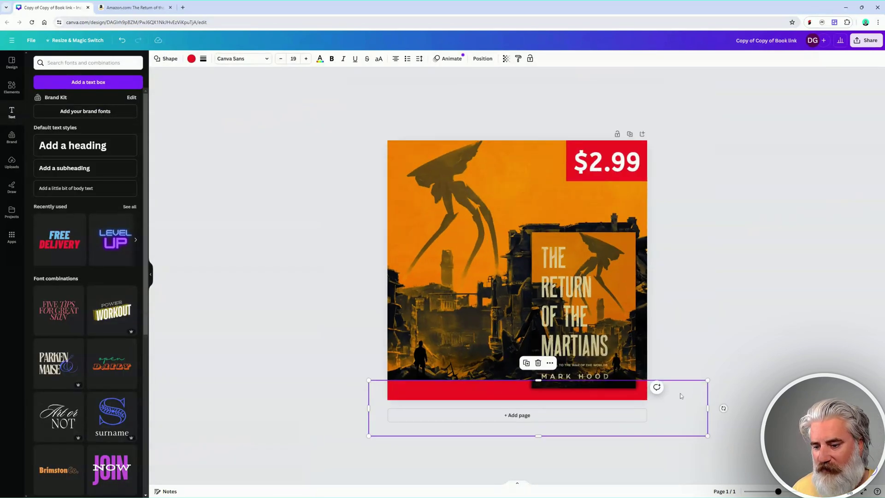
left_click_drag(538, 434, 505, 286)
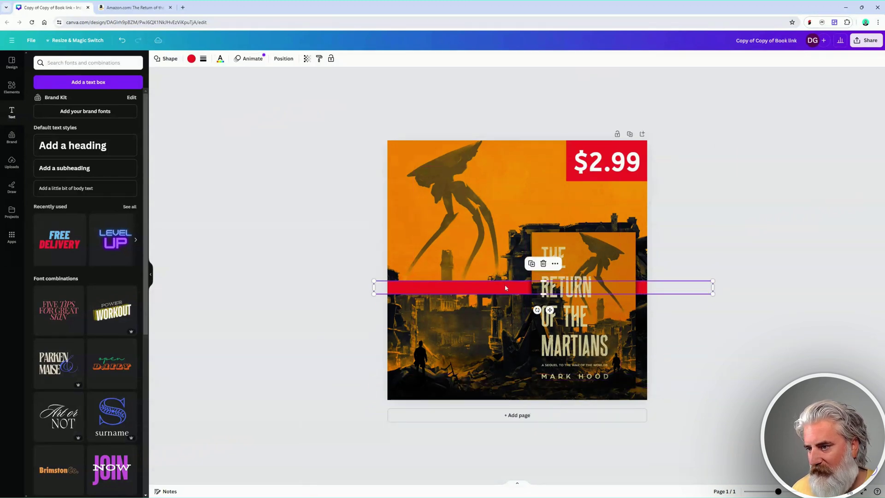
key("ctrl+plus")
key("ctrl+minus")
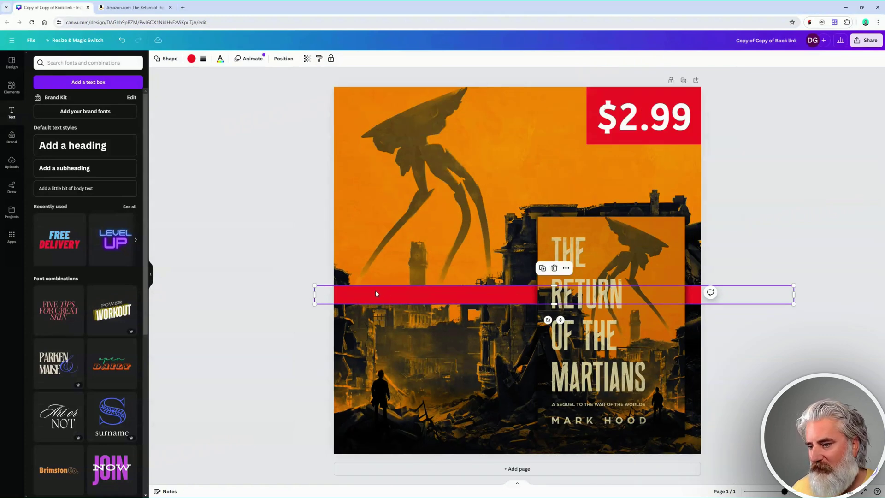
Place a copy of the "$2.99" heading on the red strip and change its text to "A sequel to the war of the worlds".
left_click(600, 121)
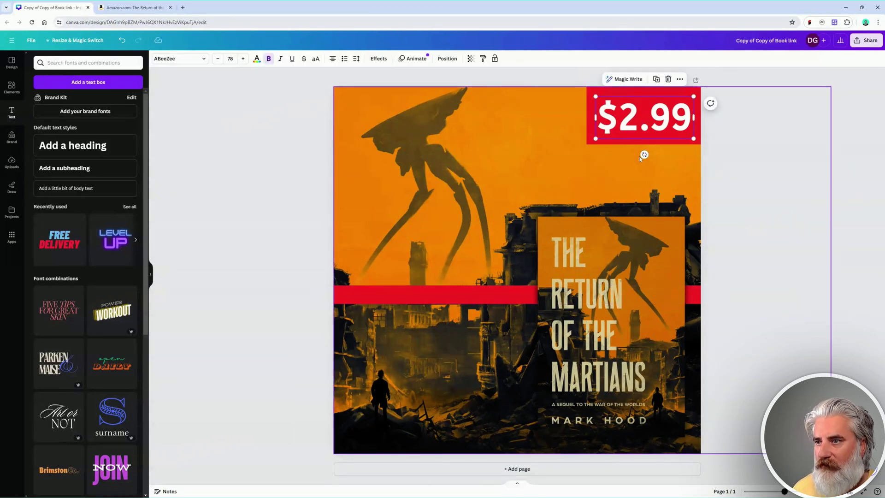
left_click_drag(666, 123, 429, 299)
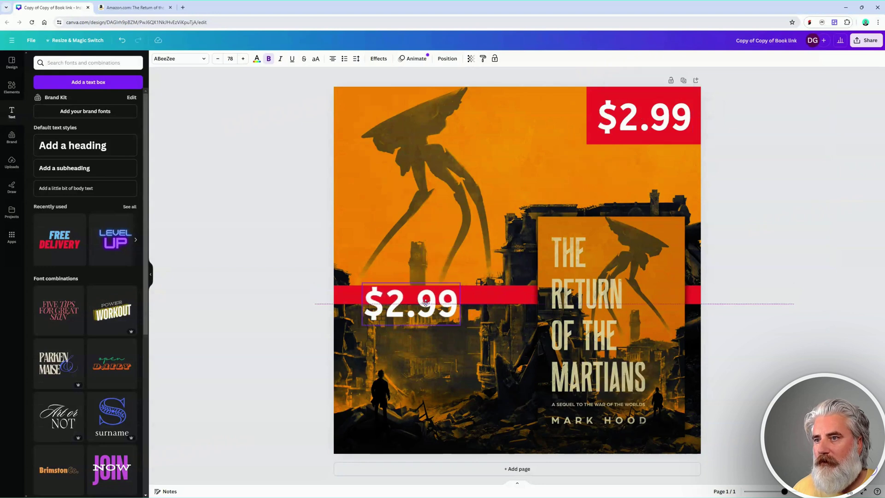
double_click(412, 296)
type("A s")
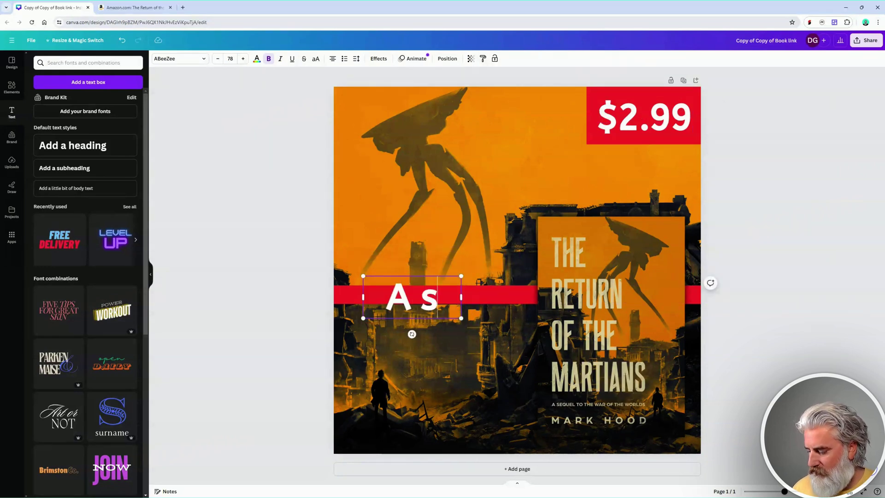
type("equel to th")
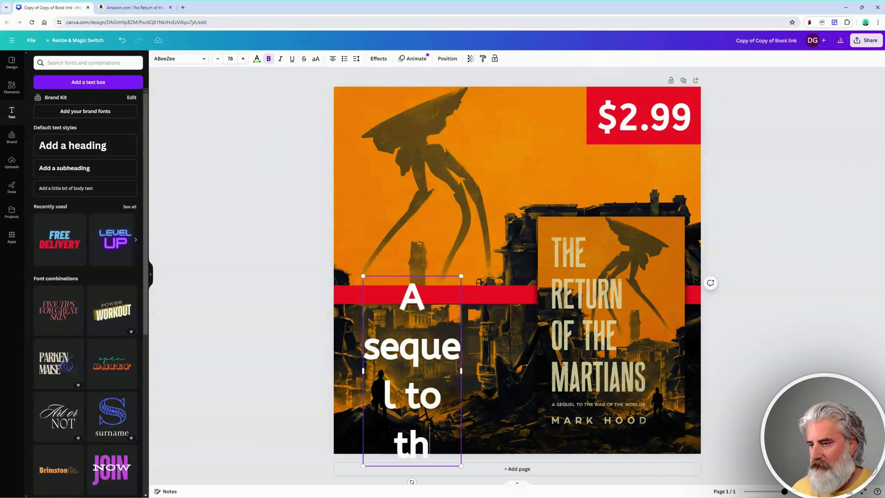
type("e war of t")
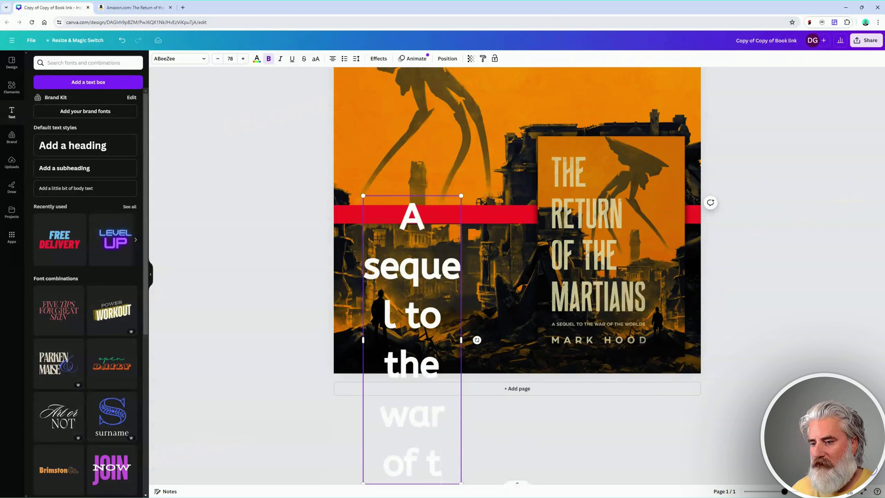
type("he worlds")
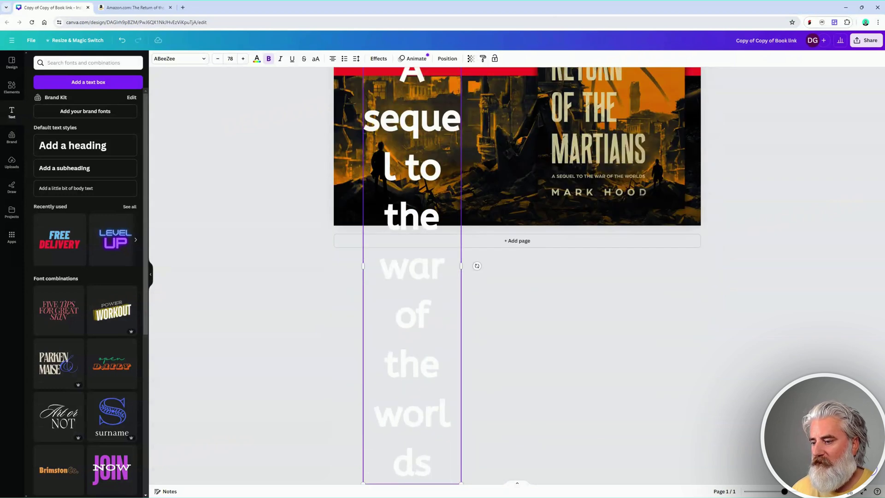
Set the tagline to size 20, widen it to one line, place it on the red strip, and enlarge it to 24.2.
left_click(229, 59)
type("2")
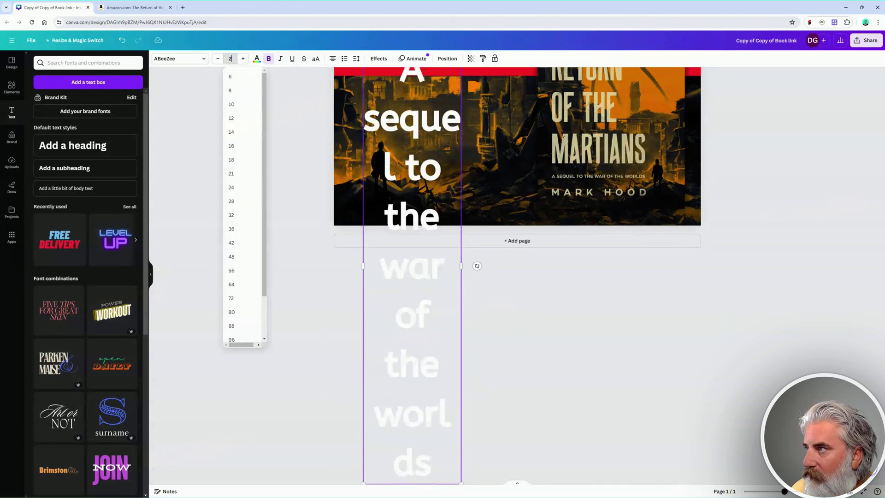
type("0")
key("Return")
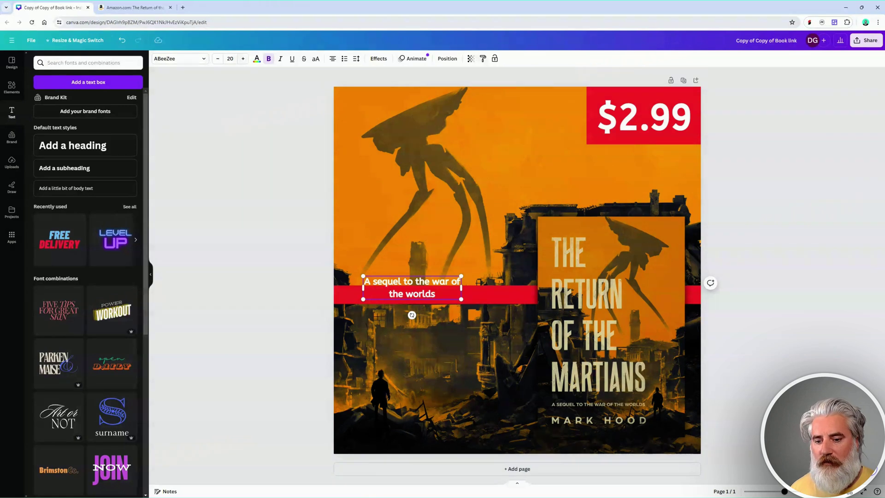
left_click_drag(461, 287, 520, 288)
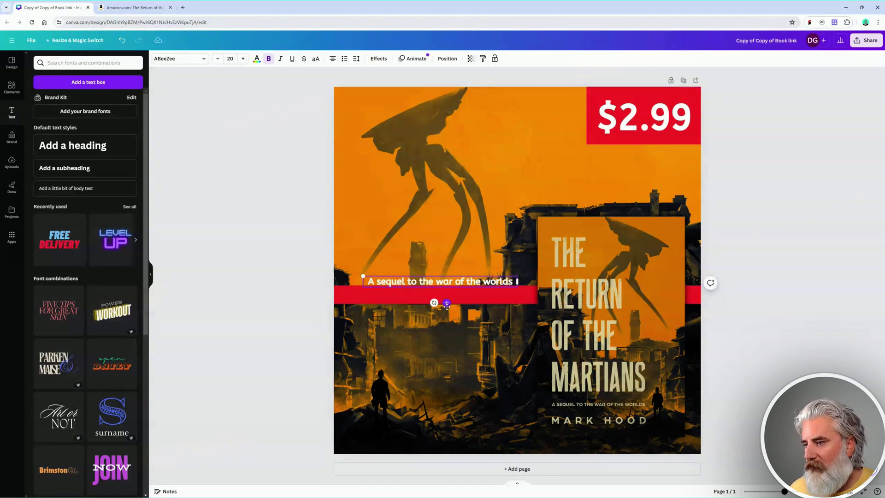
left_click_drag(446, 303, 421, 316)
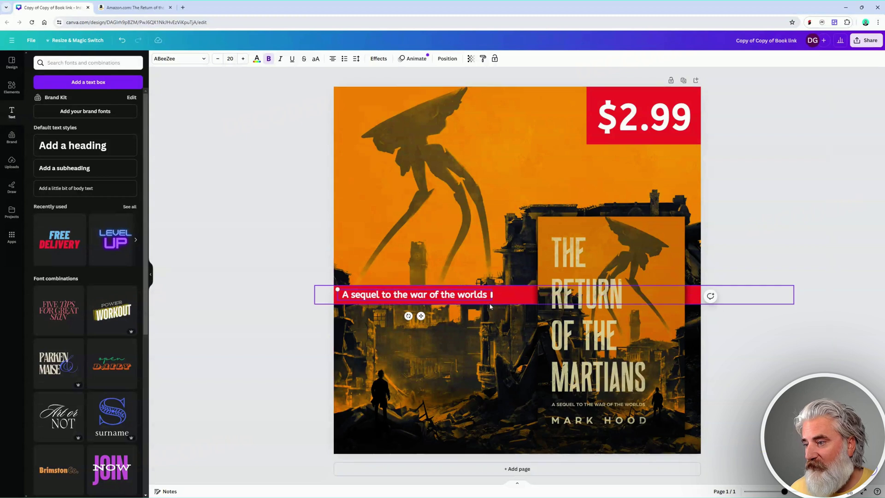
left_click_drag(492, 303, 525, 304)
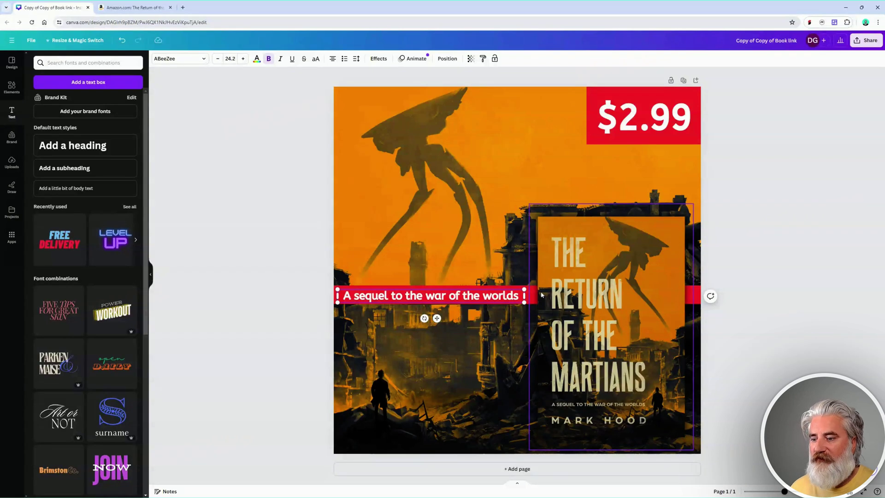
Capitalize the tagline's words to read "A sequel to the War of the Worlds" and deselect it.
key("BackSpace")
type("W")
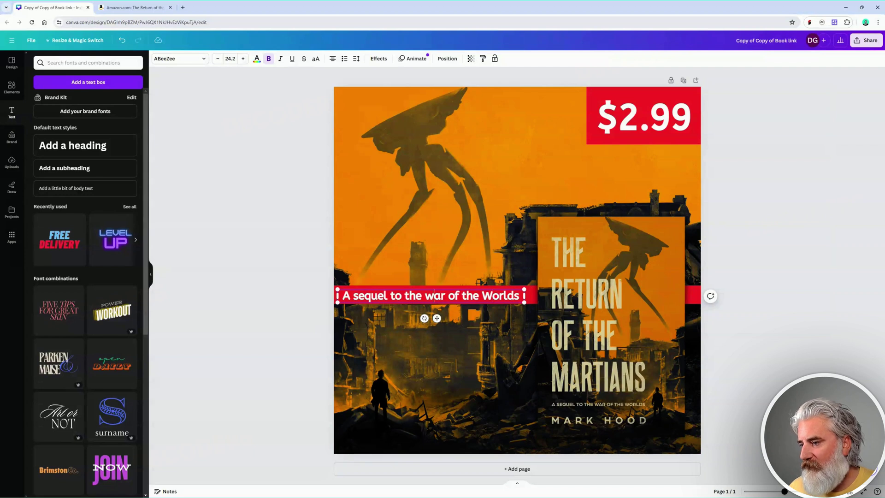
key("BackSpace")
type("W")
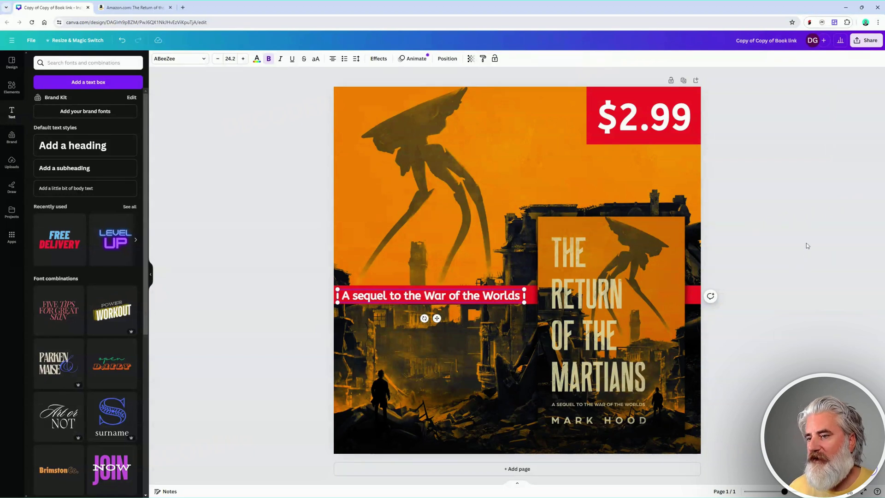
left_click(813, 366)
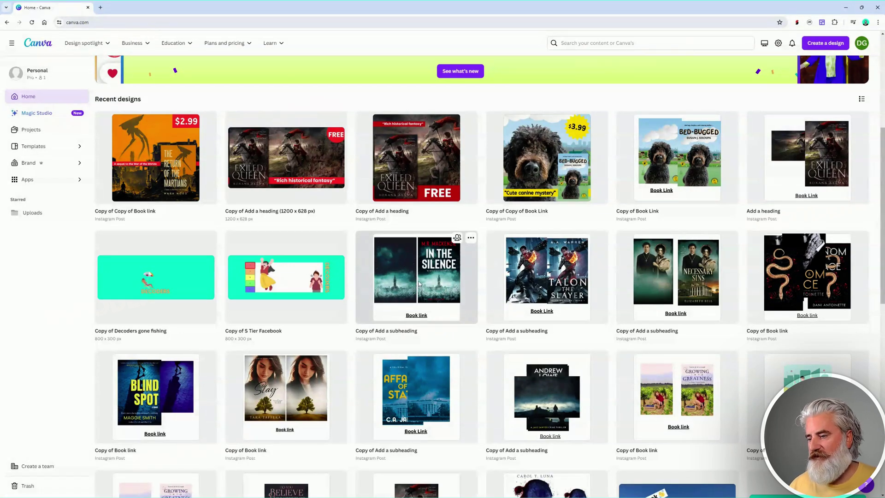
Open the recent "In the Silence" design from the Canva home page and follow its "Book link" to Amazon.
left_click(423, 283)
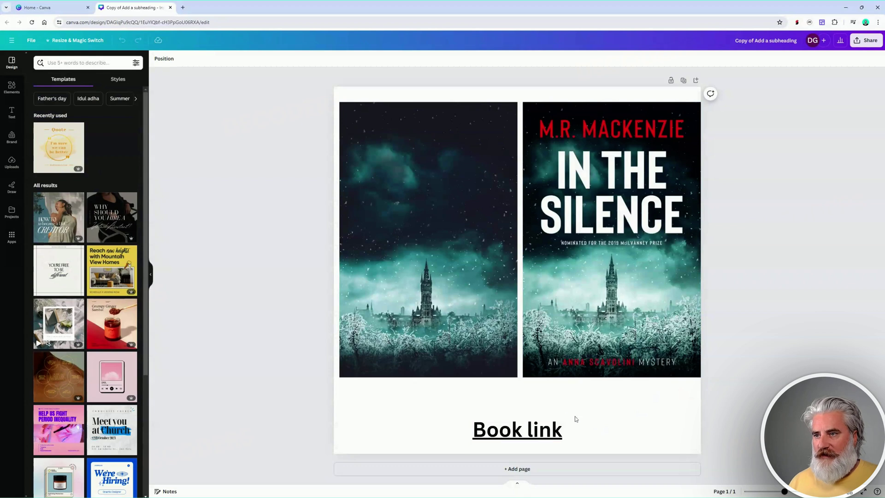
left_click(520, 434)
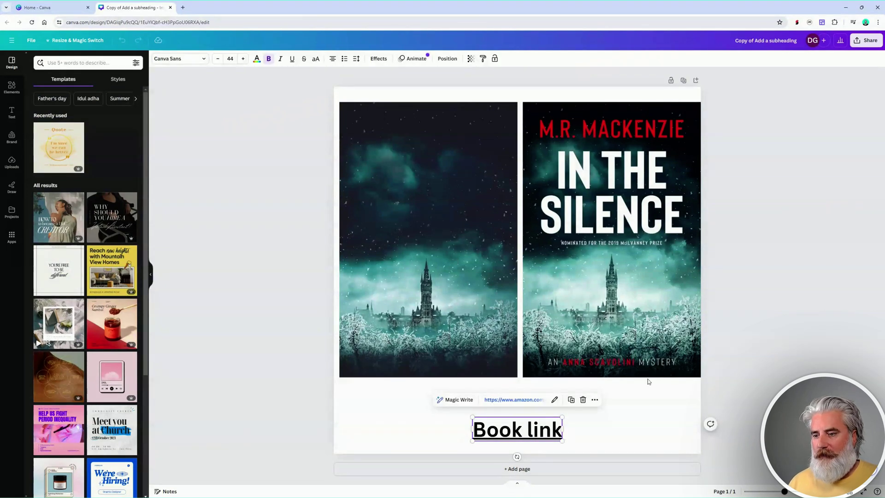
left_click(514, 399)
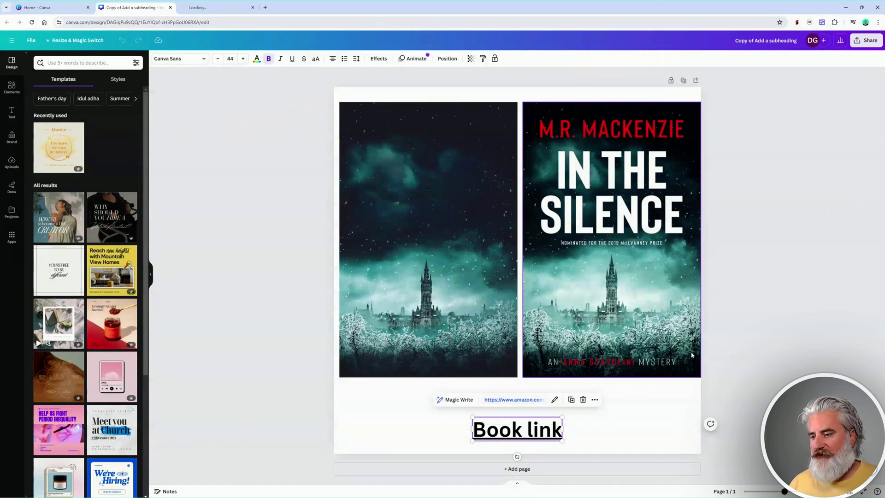
left_click(523, 400)
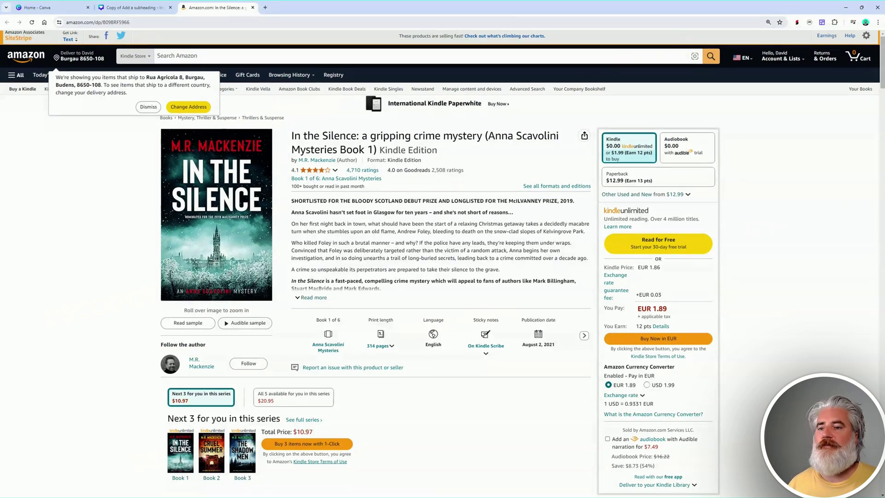
Examine the book's Amazon page for taglines, the publisher's graphics and the other covers in the series.
scroll(519, 245, "down", 5)
scroll(518, 244, "down", 7)
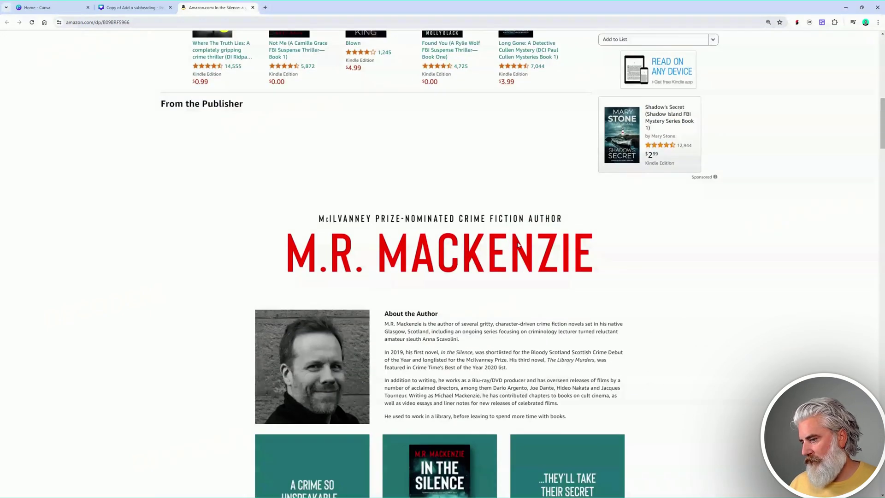
scroll(669, 261, "down", 2)
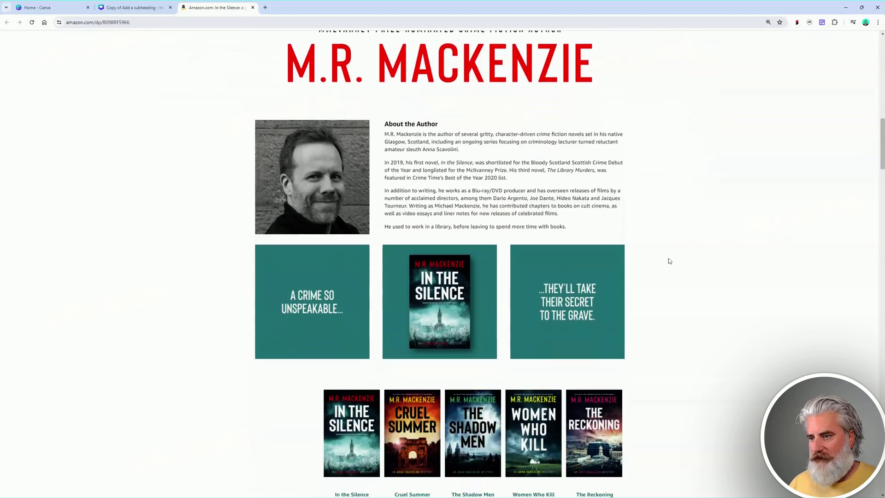
scroll(668, 258, "down", 1)
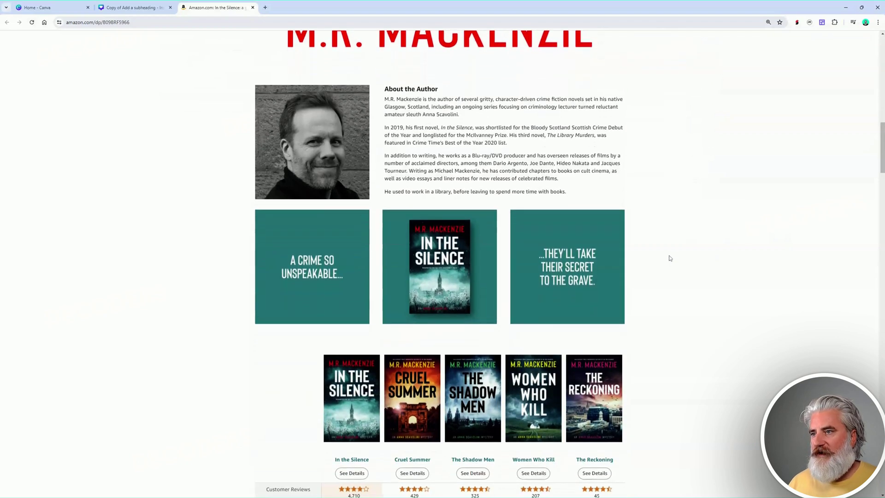
scroll(668, 257, "down", 1)
scroll(672, 259, "up", 6)
scroll(675, 260, "up", 12)
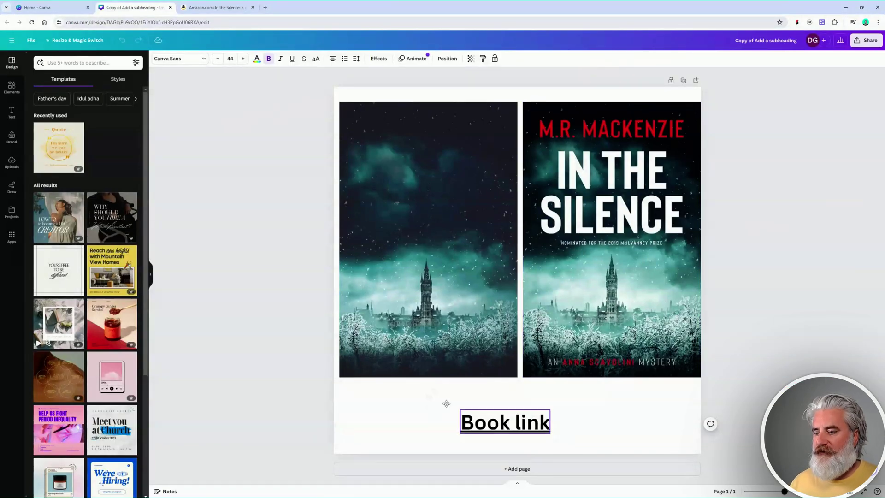
Return to the Canva design, delete the "Book link" text, and align the background image and cover side by side near the page's top edge.
key("Delete")
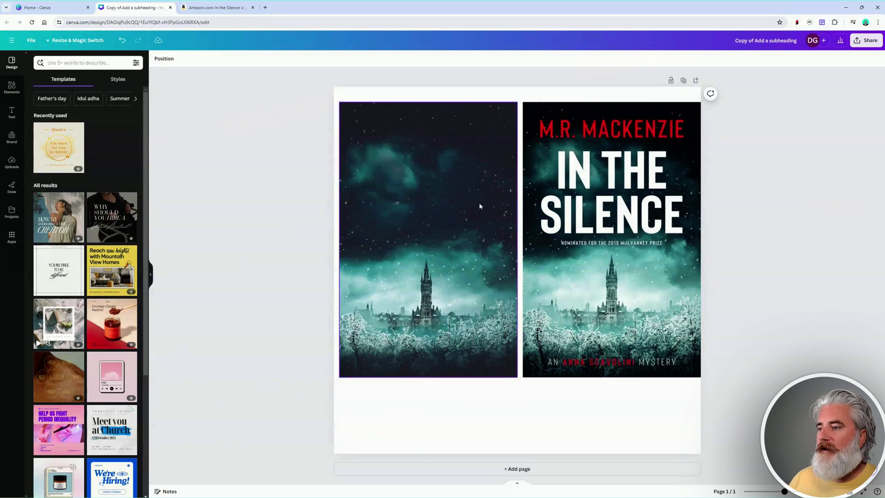
left_click_drag(590, 255, 600, 292)
left_click_drag(447, 263, 400, 329)
left_click_drag(598, 276, 573, 229)
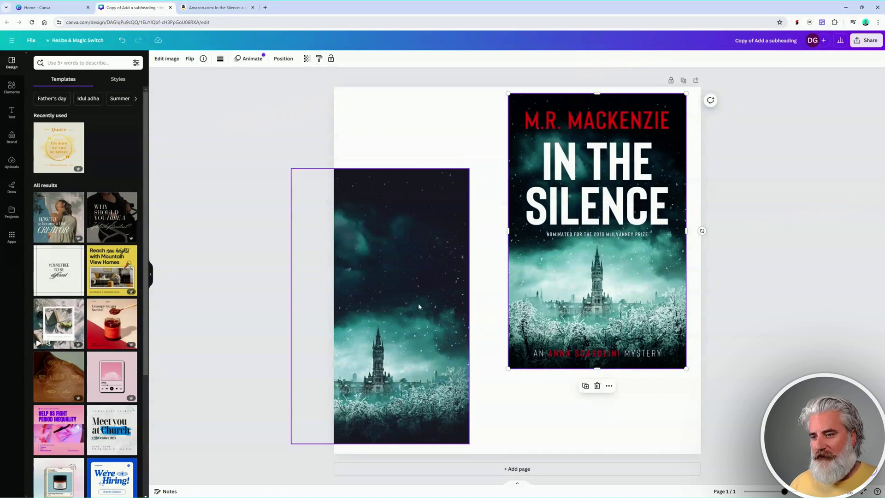
left_click_drag(420, 311, 462, 236)
left_click_drag(576, 256, 591, 257)
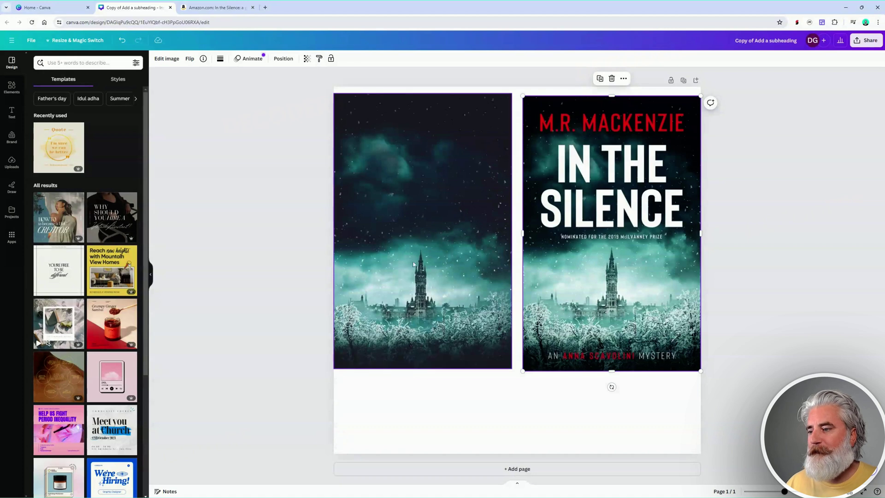
mouse_move(415, 265)
left_mouse_down()
mouse_move(428, 264)
mouse_move(421, 257)
left_mouse_up()
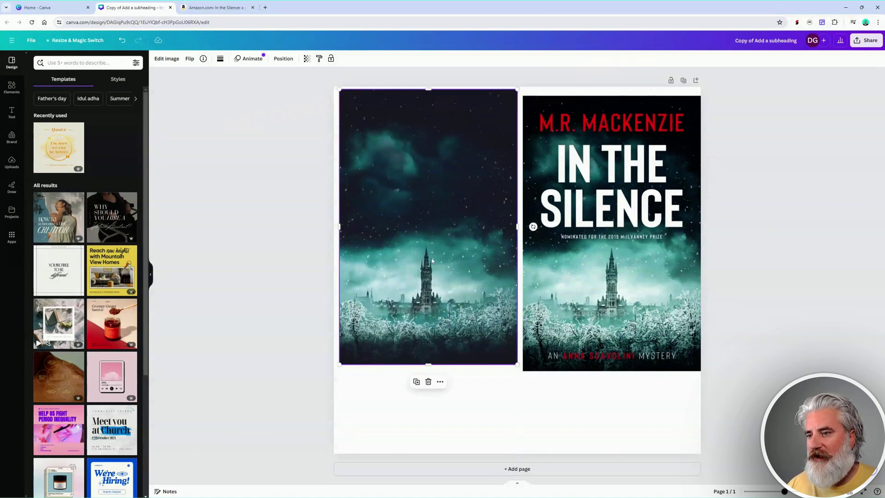
left_click_drag(592, 277, 602, 269)
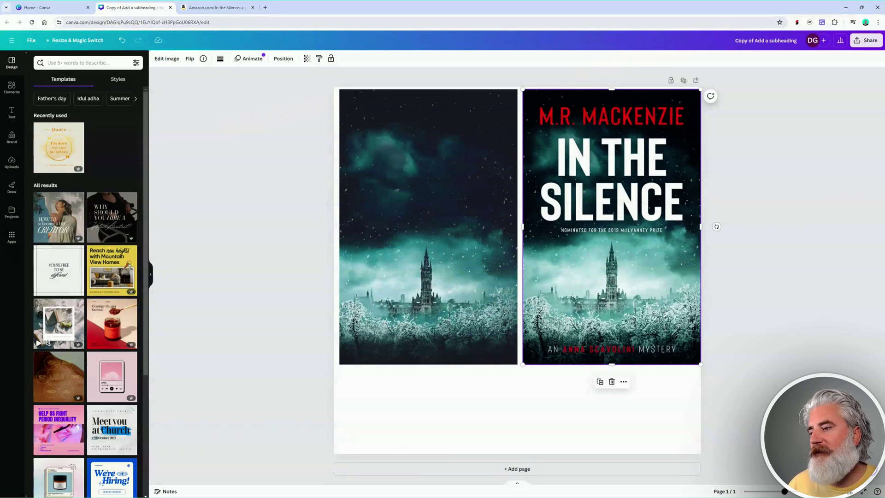
Shift the background image slightly right and down, and move the cover partly beyond the page's upper-right corner.
mouse_move(449, 254)
left_mouse_down()
mouse_move(449, 232)
mouse_move(444, 255)
left_mouse_up()
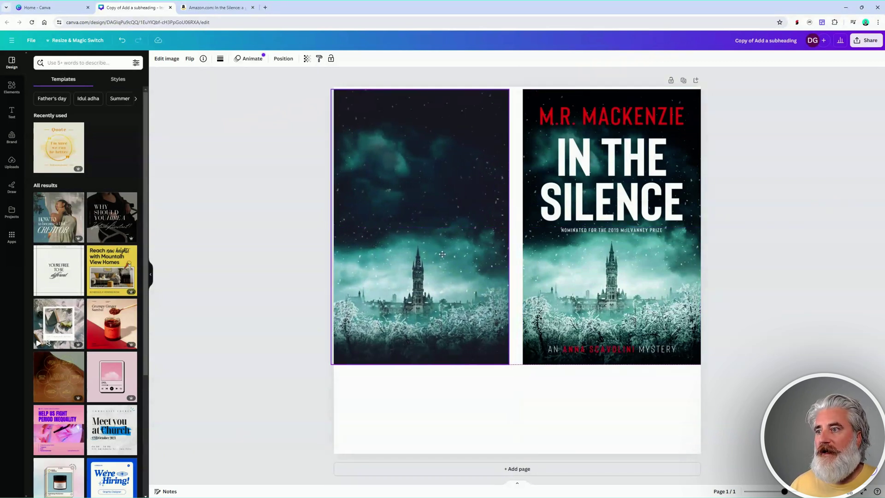
mouse_move(610, 285)
left_mouse_down()
mouse_move(628, 308)
mouse_move(604, 283)
left_mouse_up()
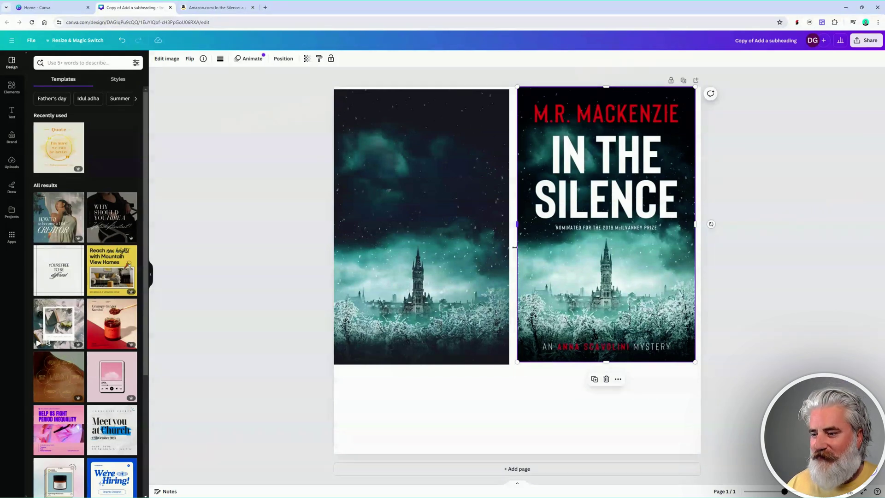
left_click_drag(453, 266, 485, 276)
left_click_drag(592, 254, 633, 233)
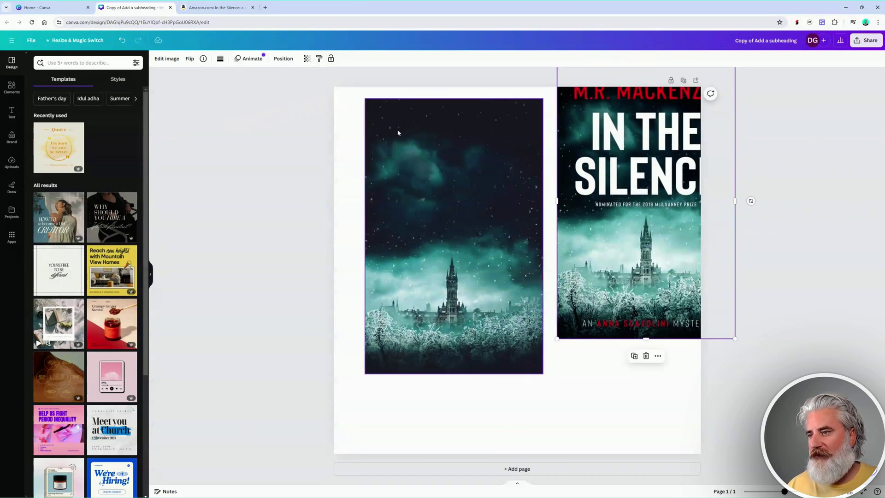
Enlarge the background image to the page's full width and position it so the tower and frosted trees fill the page.
left_click_drag(413, 196, 382, 102)
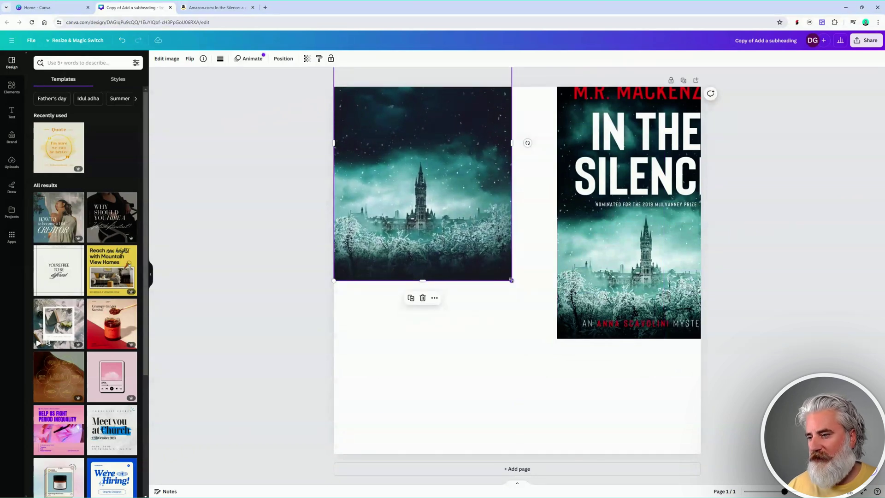
left_click_drag(511, 280, 700, 486)
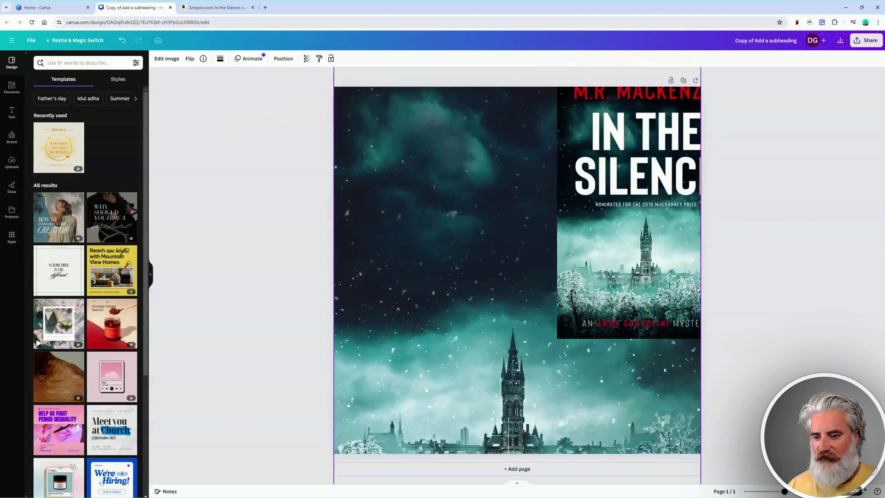
mouse_move(452, 294)
left_mouse_down()
mouse_move(456, 236)
mouse_move(453, 304)
mouse_move(451, 290)
left_mouse_up()
left_click_drag(607, 279, 672, 257)
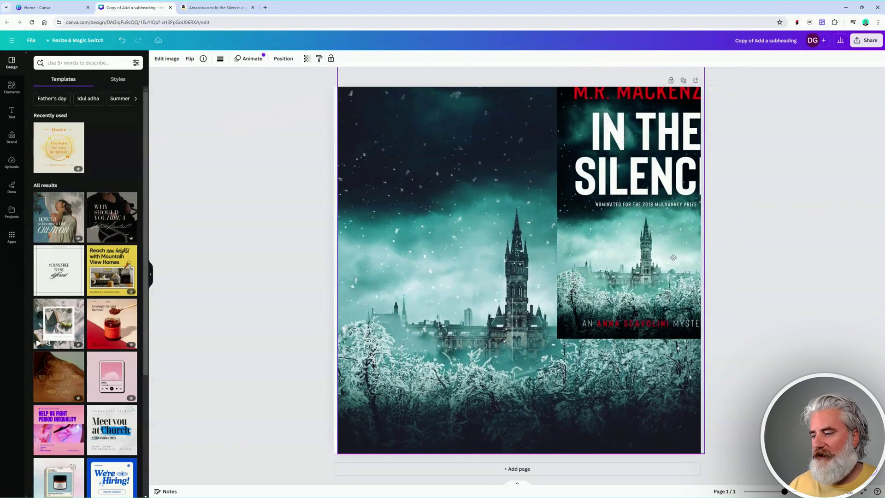
Shrink the book cover to about a third of the page width and place it at the lower left, beside the tower.
left_click(588, 251)
left_click_drag(589, 252, 426, 290)
left_click_drag(573, 280, 596, 298)
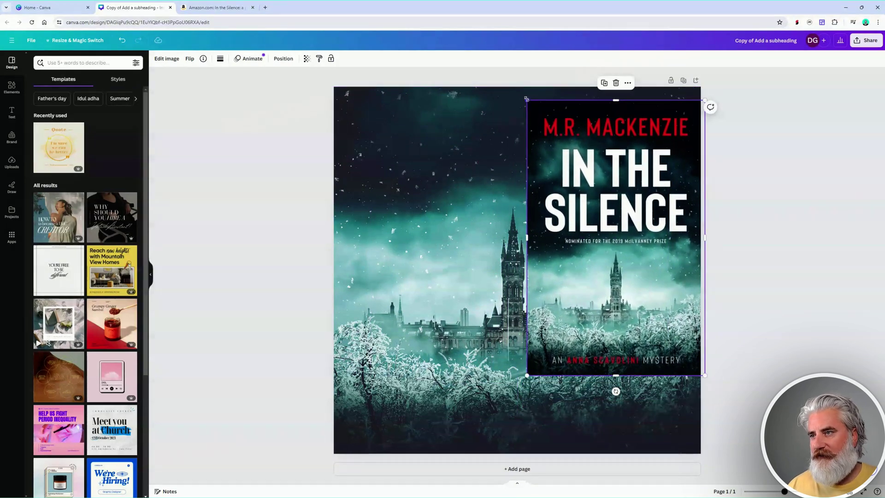
left_click_drag(527, 101, 580, 182)
left_click_drag(655, 226, 635, 229)
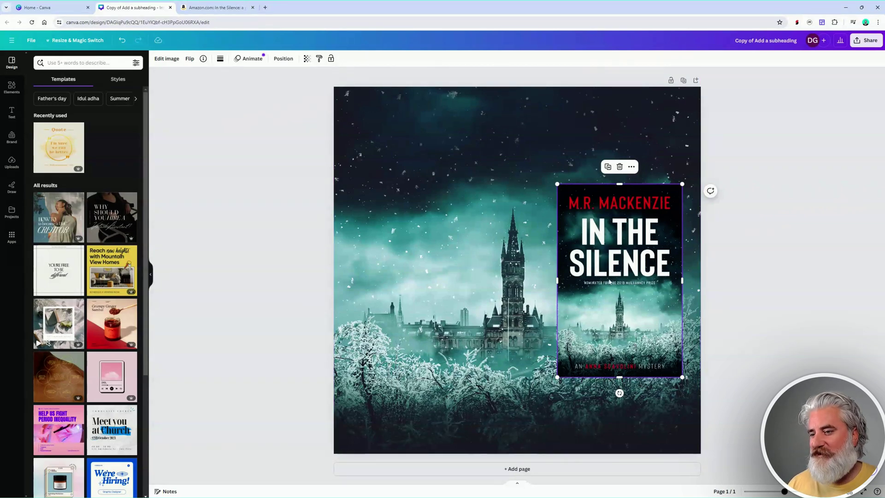
left_click_drag(609, 282, 394, 305)
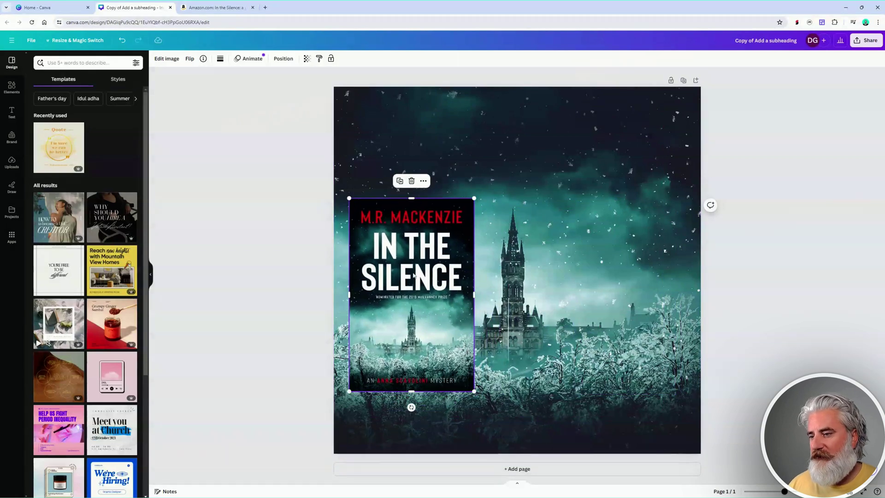
left_click_drag(412, 275, 412, 275)
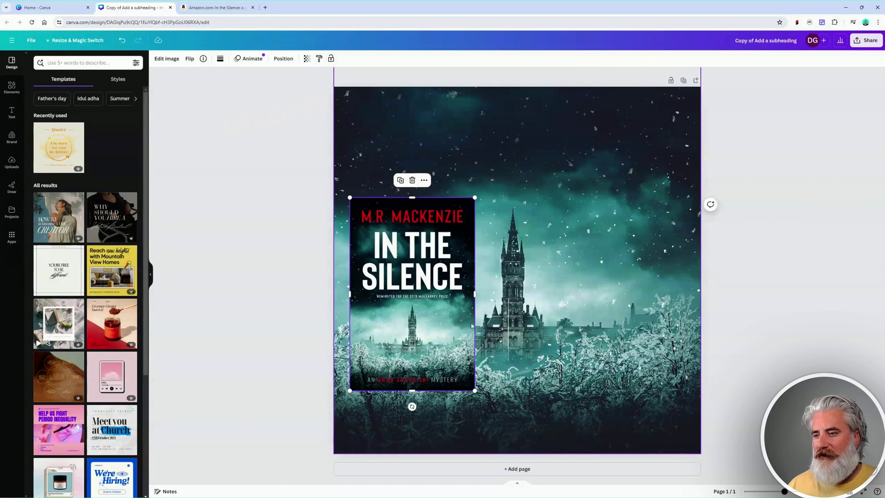
Add a circle to the right of the tower and fill it with the dark red from the cover's photo colors.
left_click(12, 88)
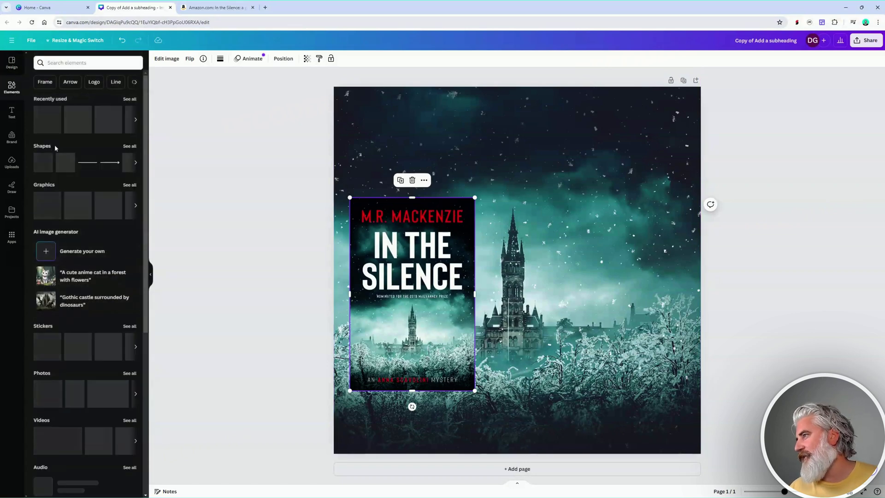
left_click(47, 119)
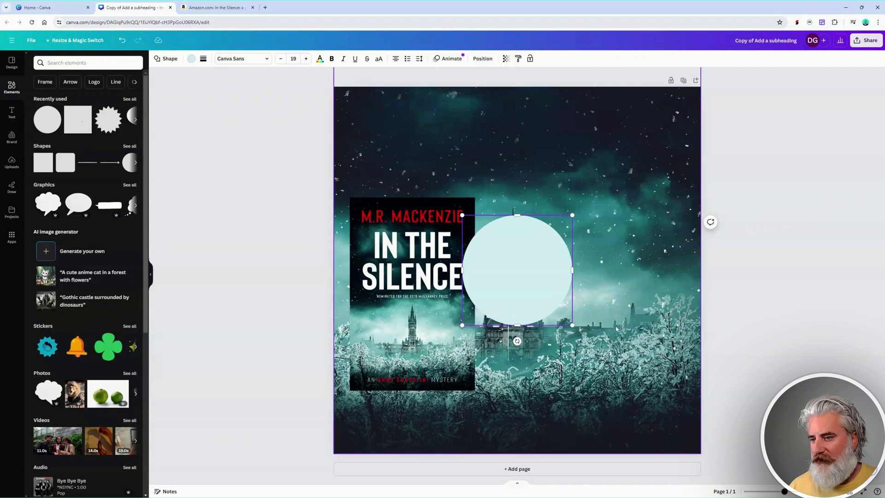
left_click_drag(533, 288, 640, 248)
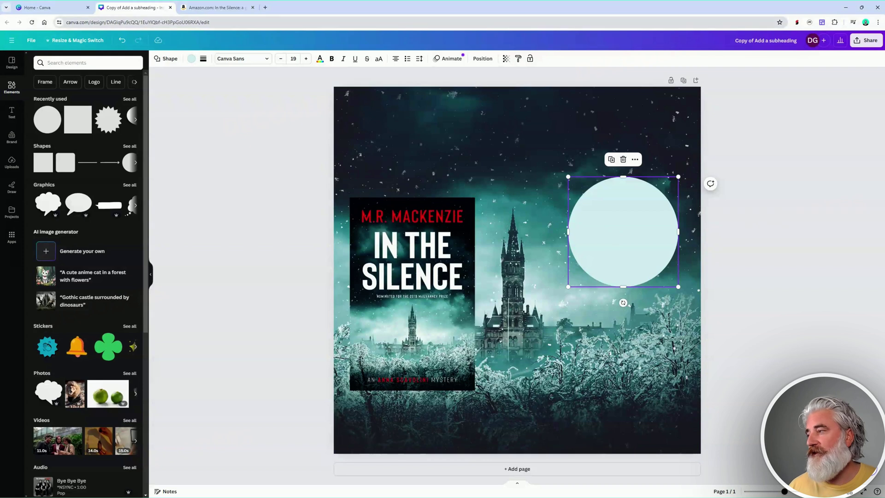
left_click(191, 58)
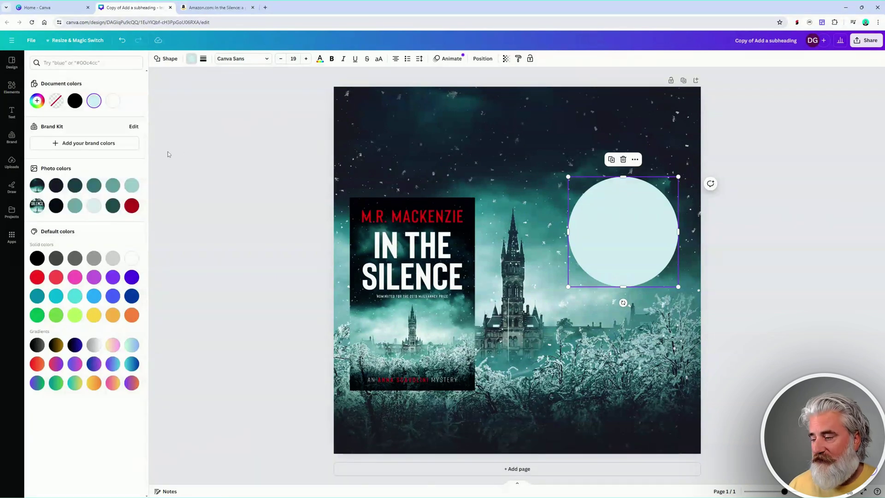
left_click(37, 277)
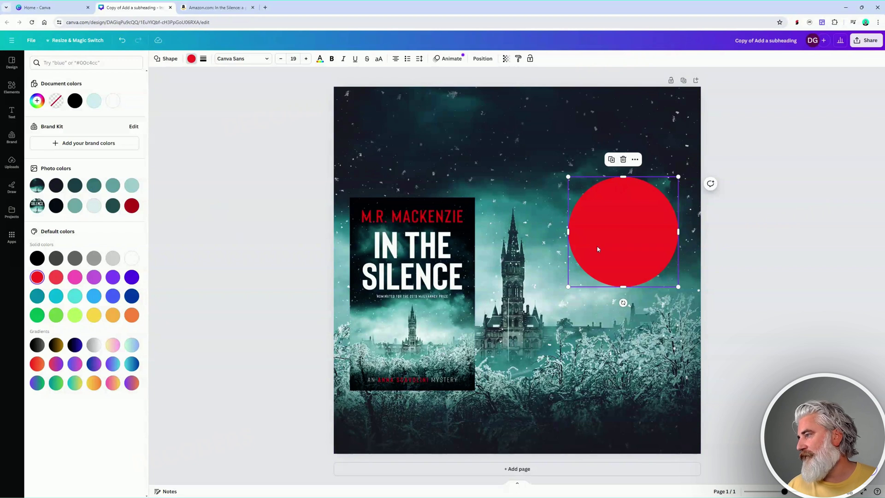
left_click(132, 206)
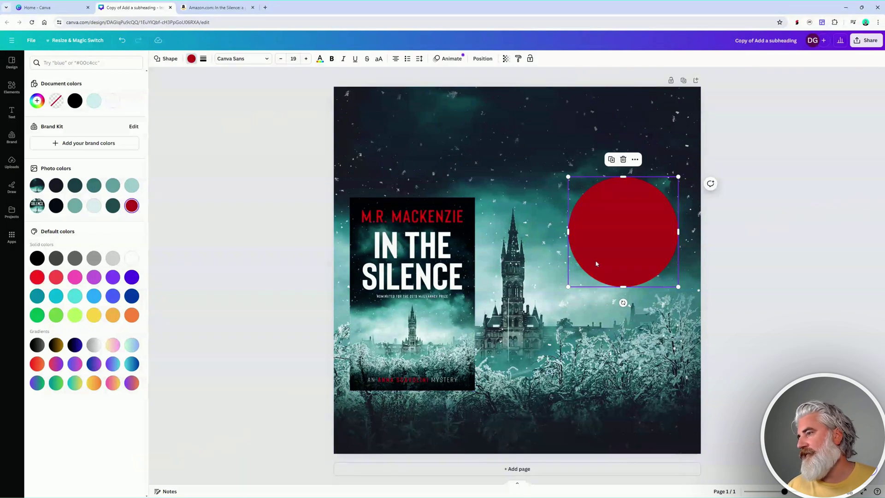
left_click_drag(623, 243, 620, 266)
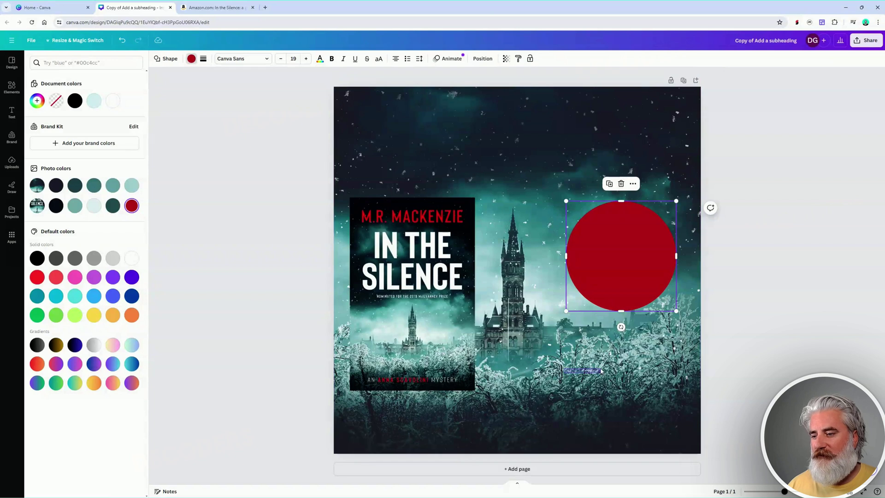
left_click(619, 234)
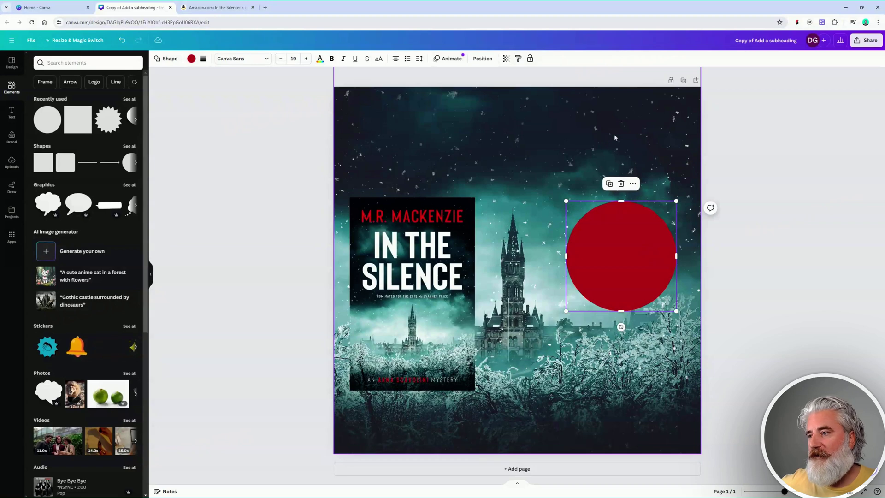
Add a white heading text box across the top of the page, wide enough to hold its text on one line.
left_click(11, 112)
left_click(101, 146)
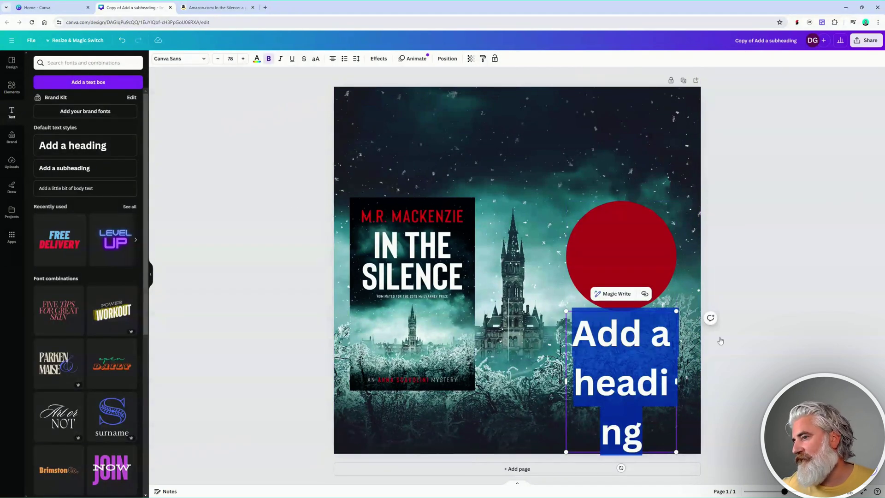
left_click_drag(565, 382, 475, 369)
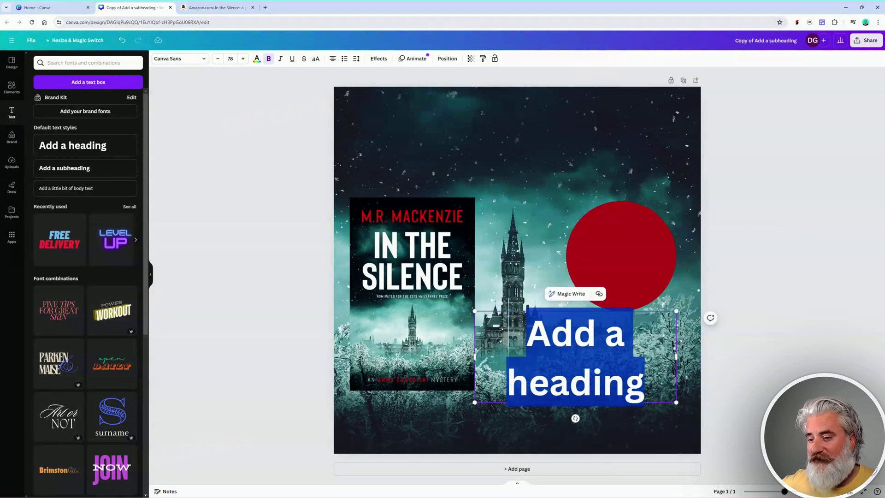
left_click(660, 395)
left_click_drag(660, 395, 555, 178)
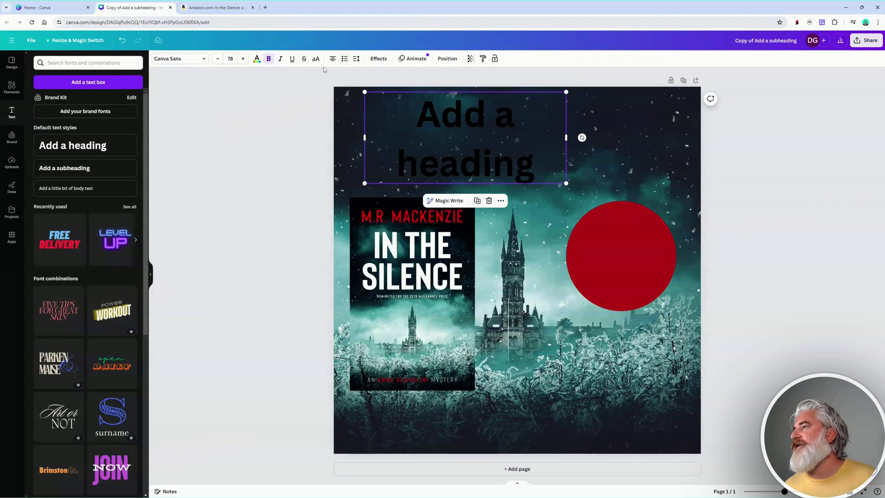
left_click(256, 58)
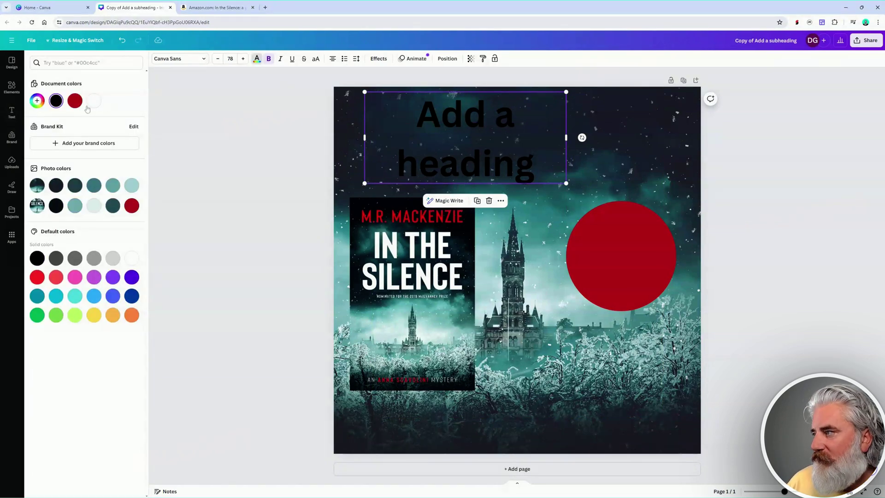
left_click(94, 101)
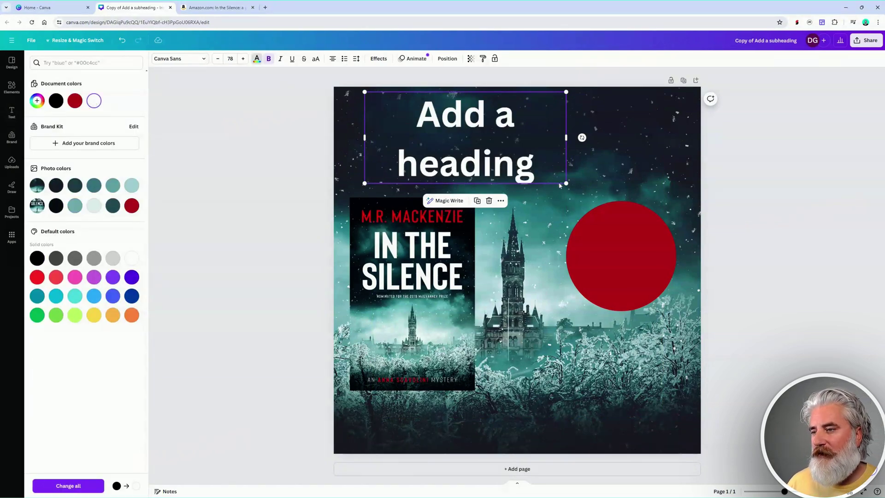
left_click_drag(566, 137, 541, 139)
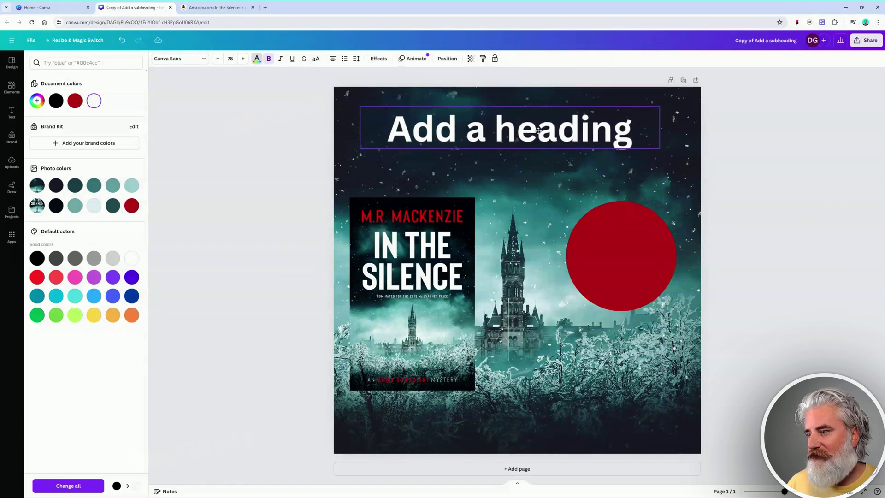
Change the heading to "Your next thriller:", widen its box to keep one line, and center it above the cover and circle.
double_click(493, 108)
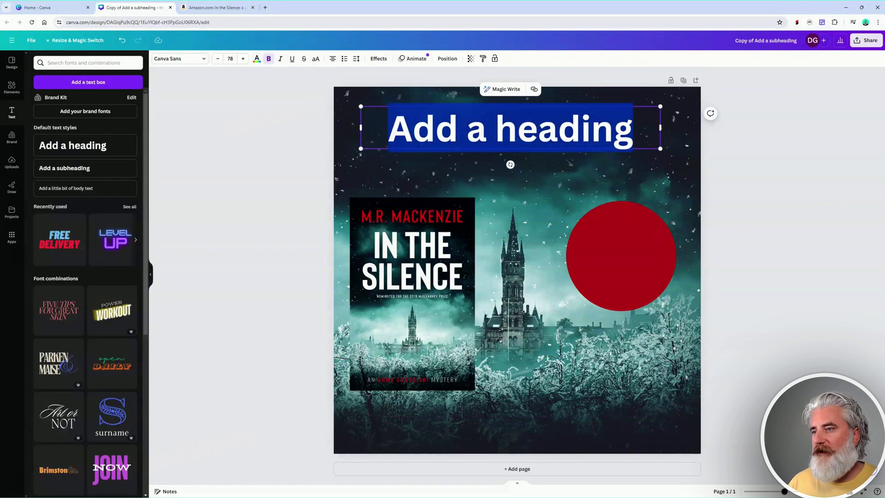
type("Your next ")
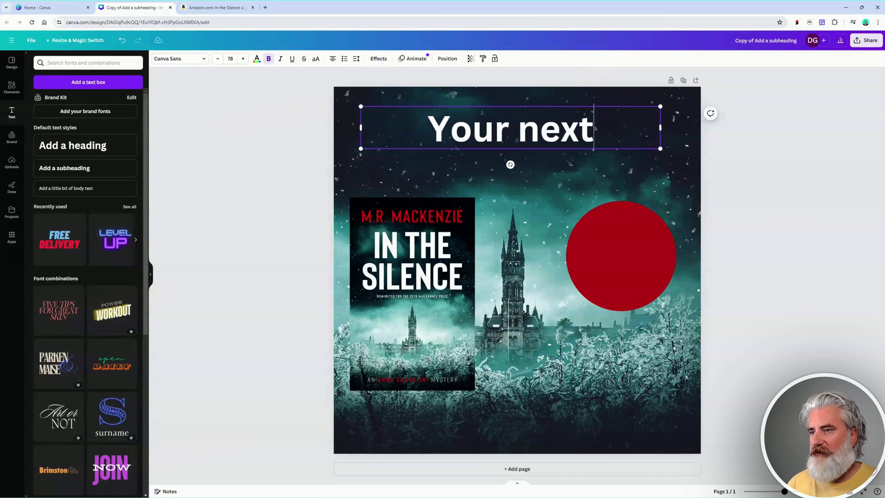
type("thriller")
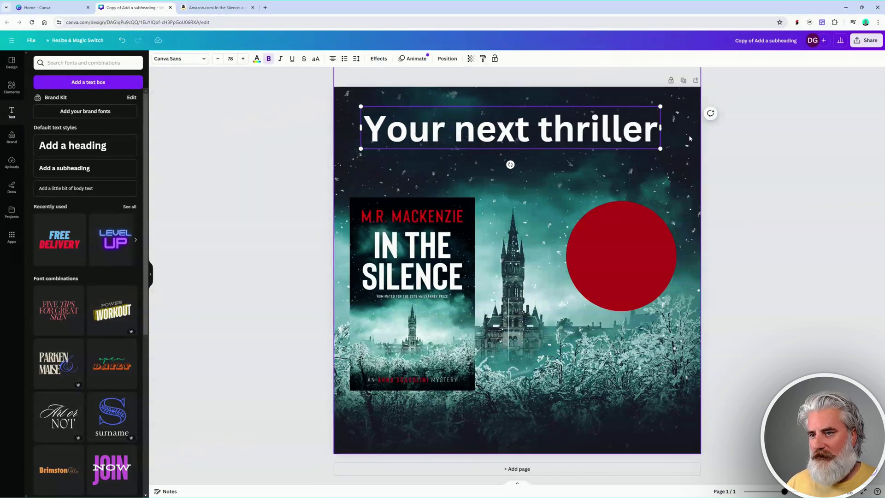
type(":")
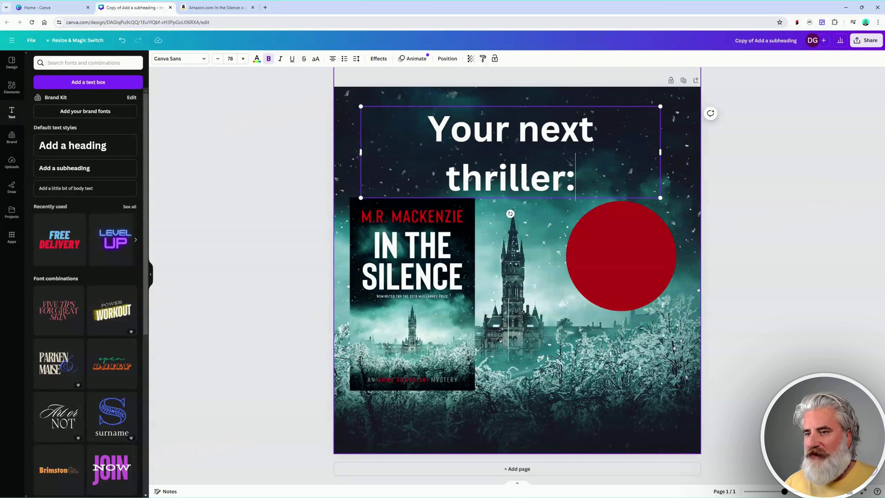
left_click_drag(660, 152, 689, 146)
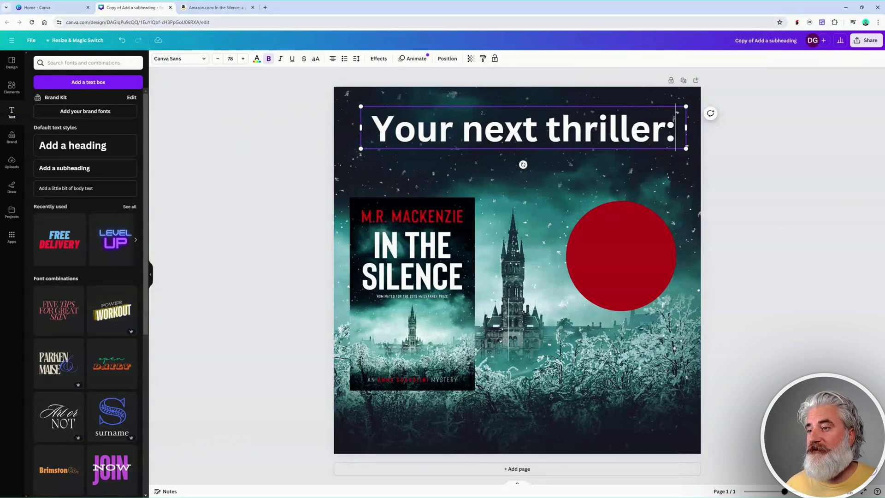
mouse_move(626, 141)
left_mouse_down()
mouse_move(602, 141)
mouse_move(614, 145)
left_mouse_up()
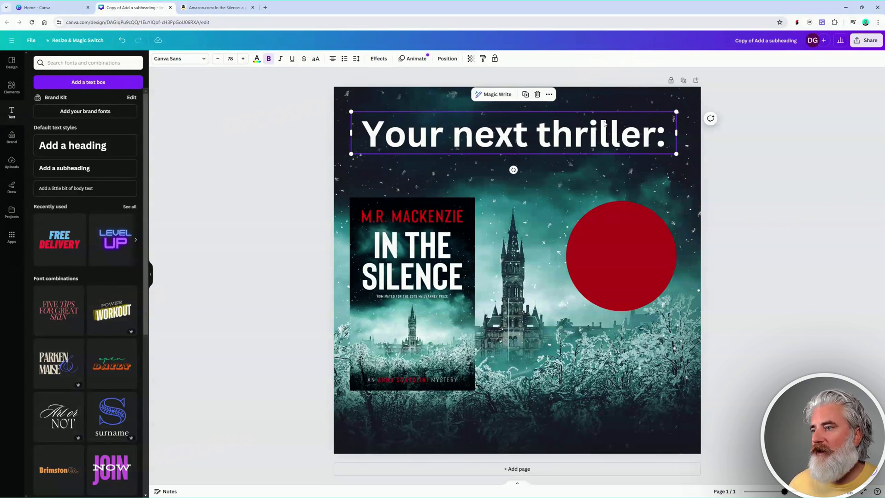
Read the customer reviews on the book's Amazon page for wording to use in the ad, and return to Canva.
left_click(217, 8)
scroll(458, 153, "down", 1)
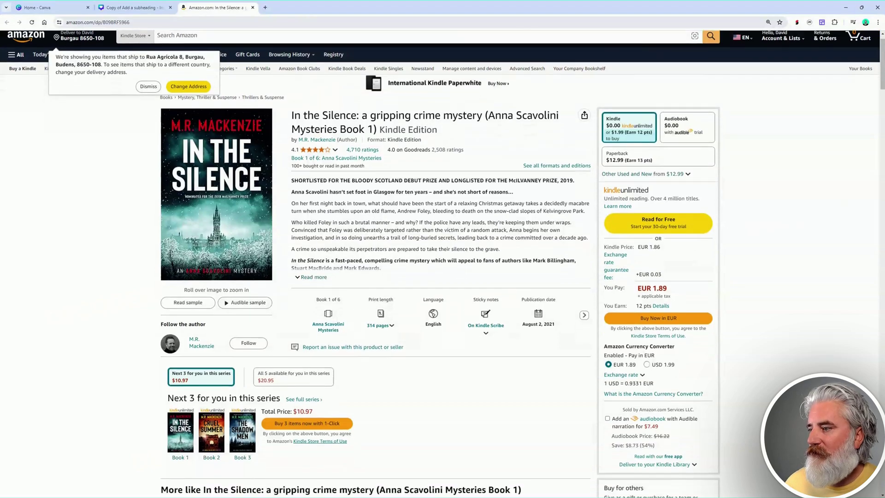
scroll(458, 153, "down", 20)
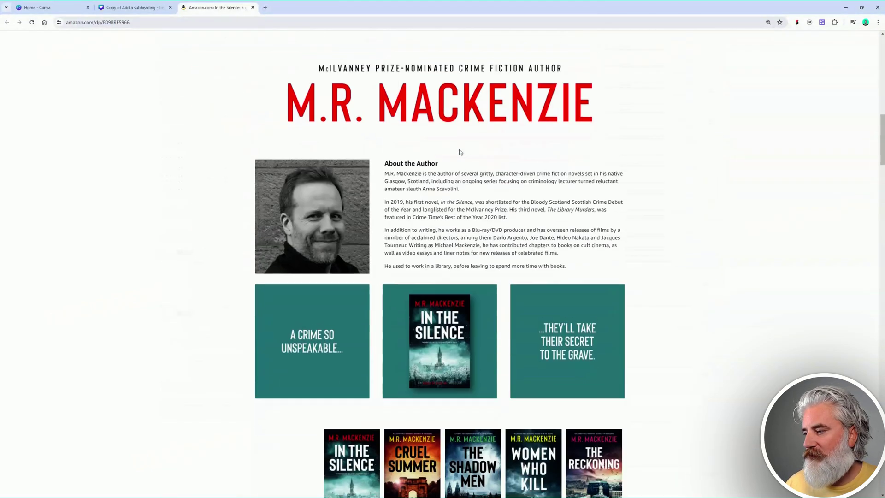
scroll(461, 150, "down", 20)
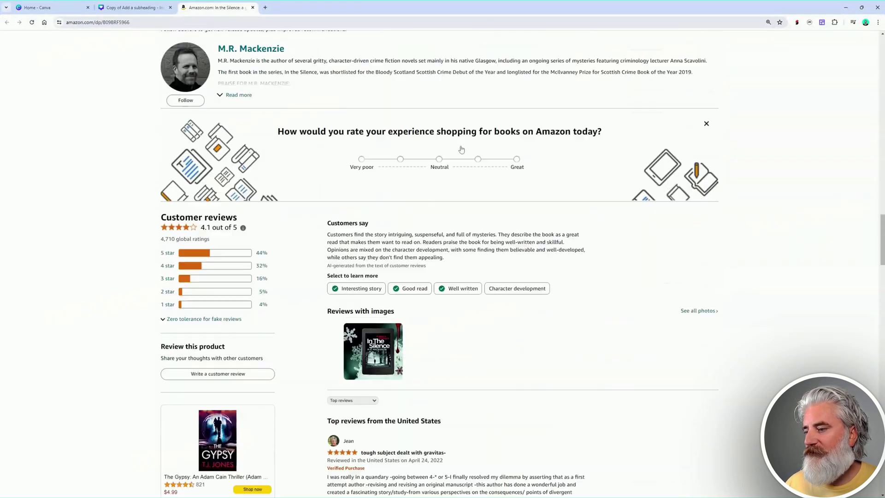
scroll(595, 161, "down", 7)
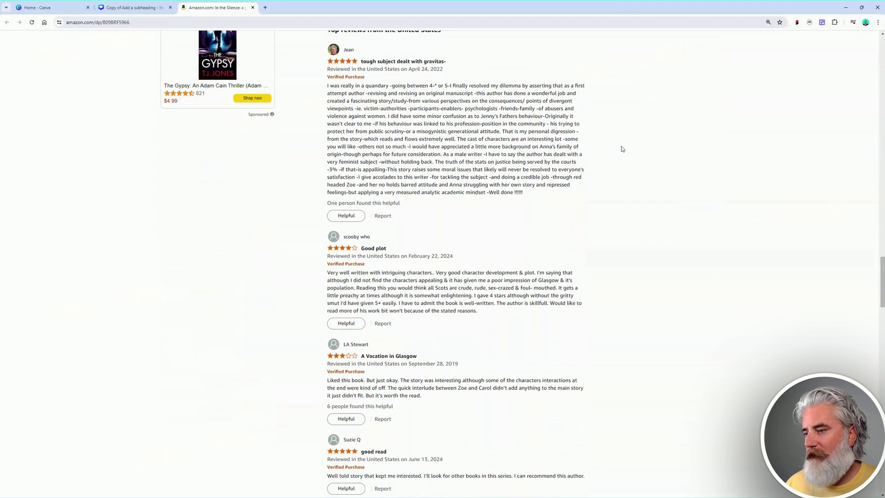
scroll(622, 148, "down", 5)
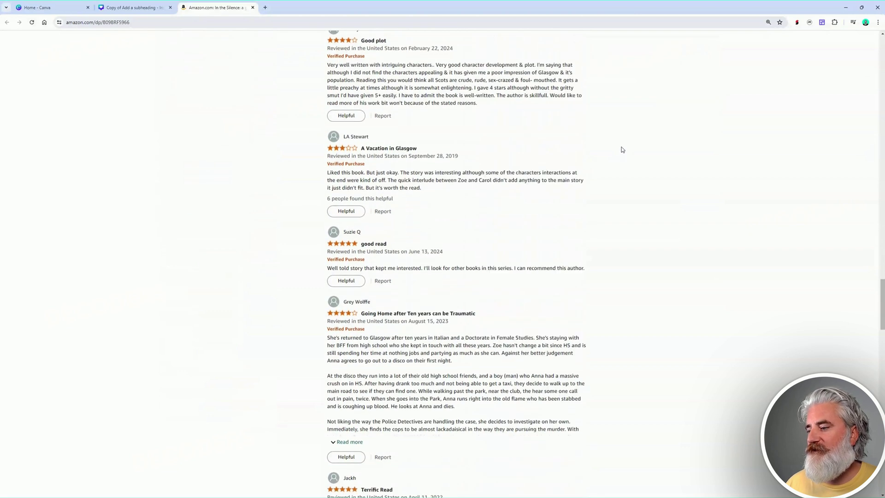
scroll(621, 149, "down", 5)
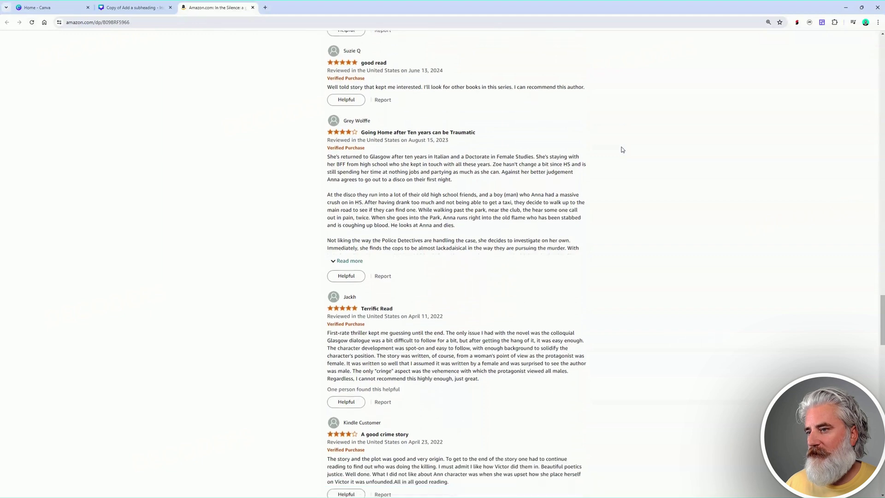
scroll(622, 149, "down", 4)
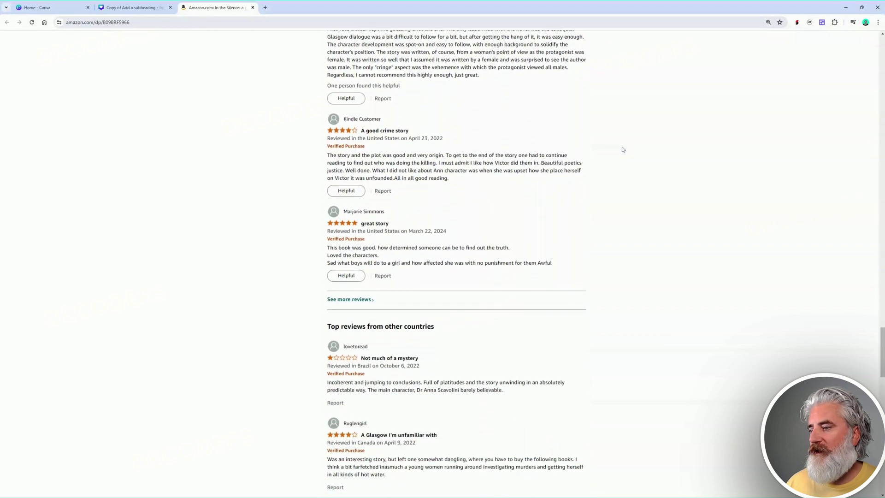
key("ctrl+Tab")
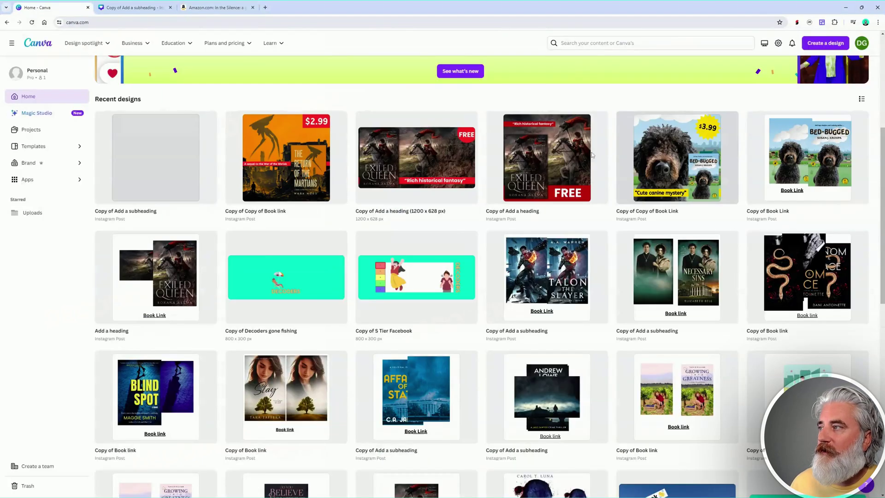
Return to the In the Silence ad and delete its heading and the red circle.
key("ctrl+Tab")
left_click(617, 251)
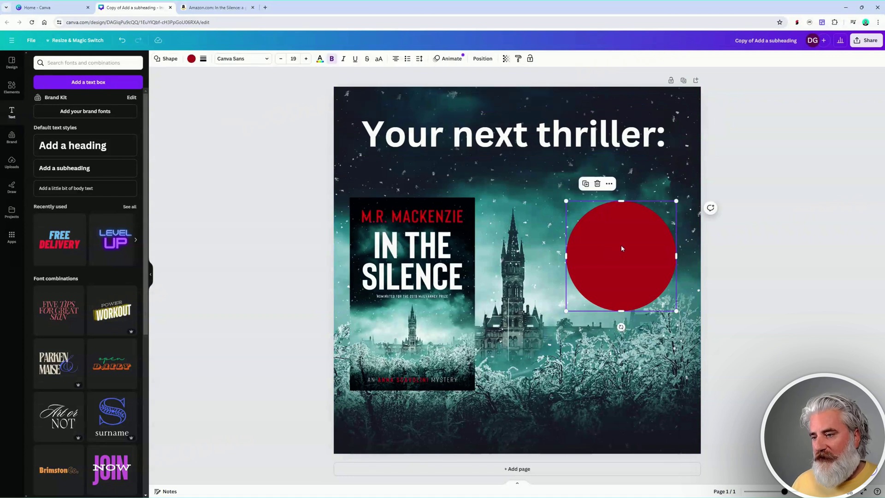
left_click(603, 151)
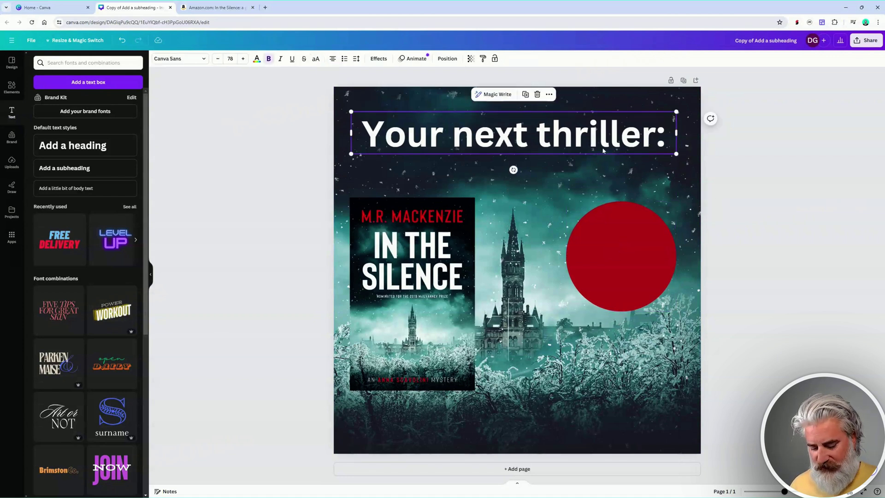
key("Delete")
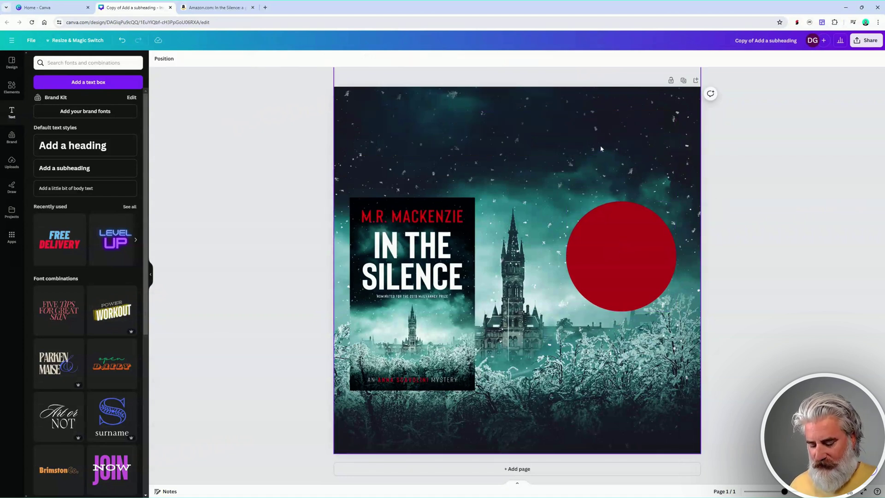
left_click(628, 266)
key("Delete")
Move the cover out of the way, then enlarge the background image and shift it so the tower stands in the page's right half.
left_click(574, 267)
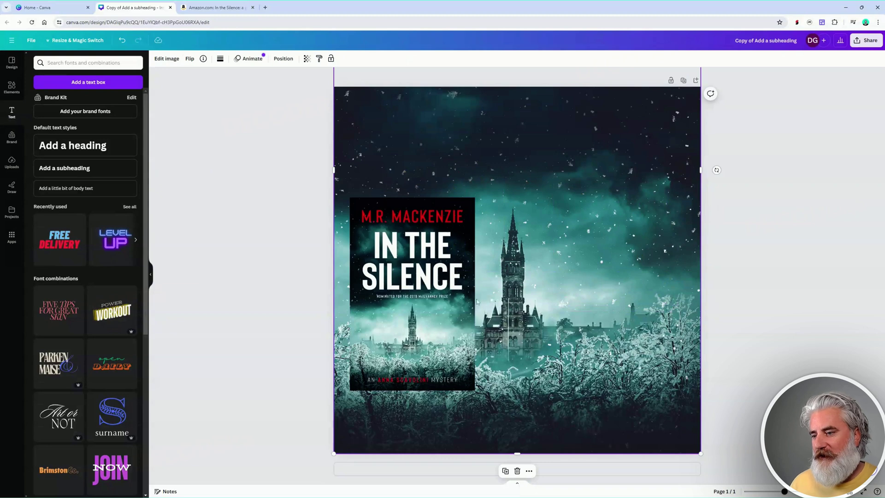
left_click_drag(473, 302, 684, 298)
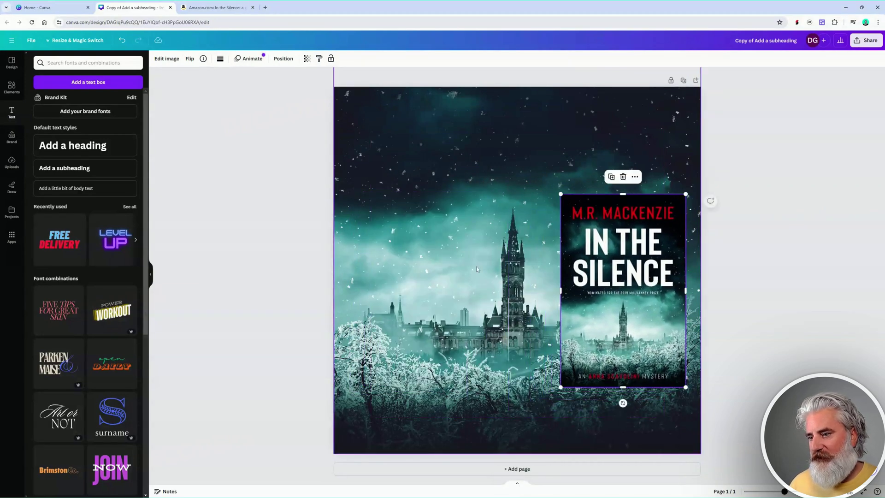
left_click(448, 269)
left_click_drag(463, 299, 467, 194)
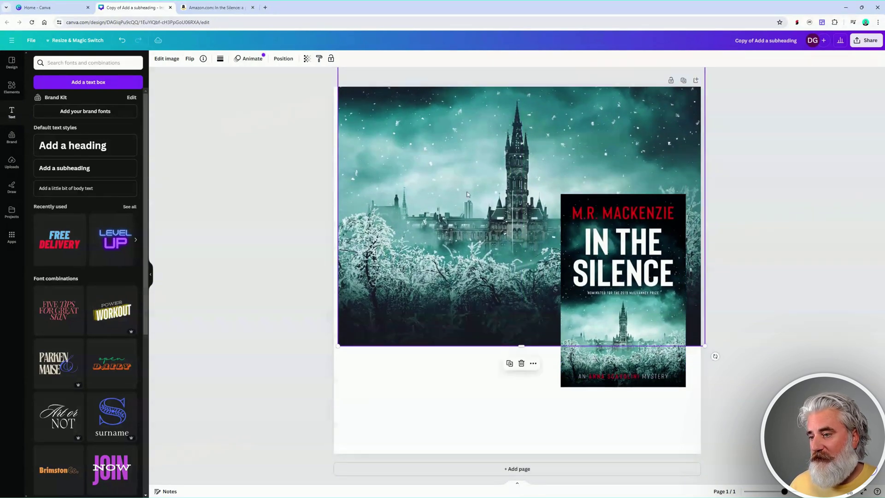
left_click_drag(330, 353, 226, 466)
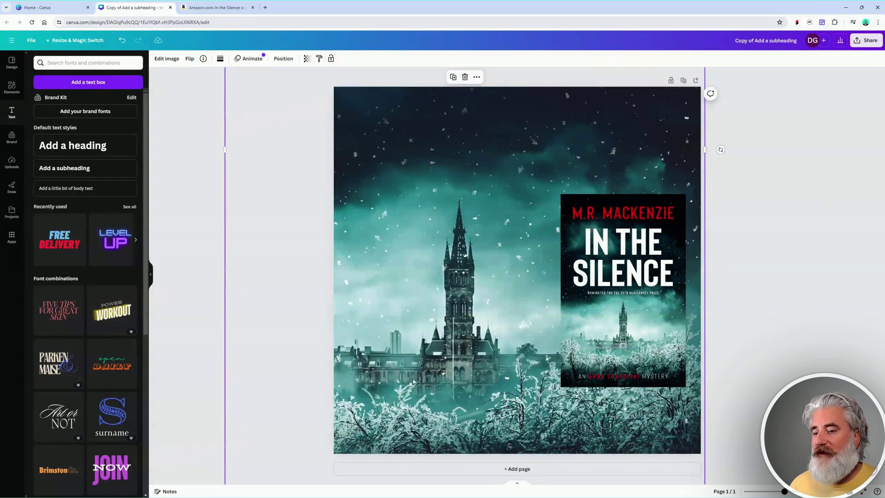
mouse_move(413, 382)
left_mouse_down()
mouse_move(409, 390)
mouse_move(409, 377)
left_mouse_up()
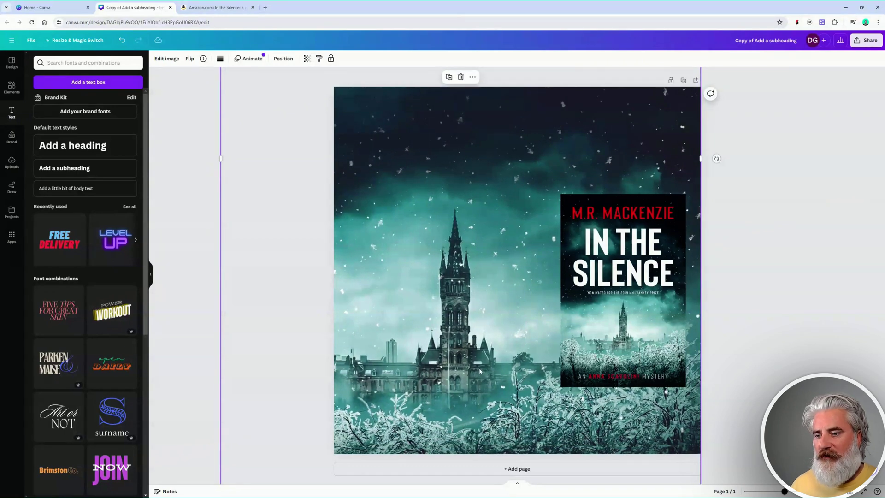
left_click_drag(480, 371, 584, 359)
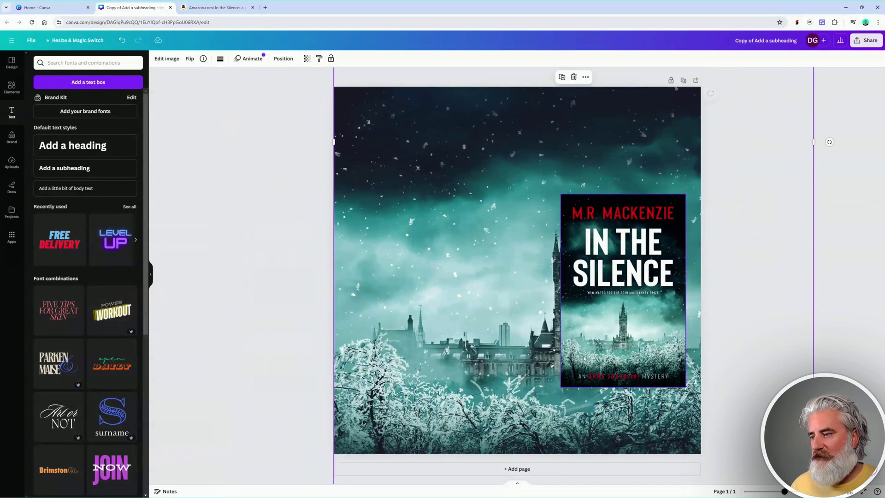
Place the cover left of the tower, then enlarge the background slightly and shift it up a little.
key("ctrl+z")
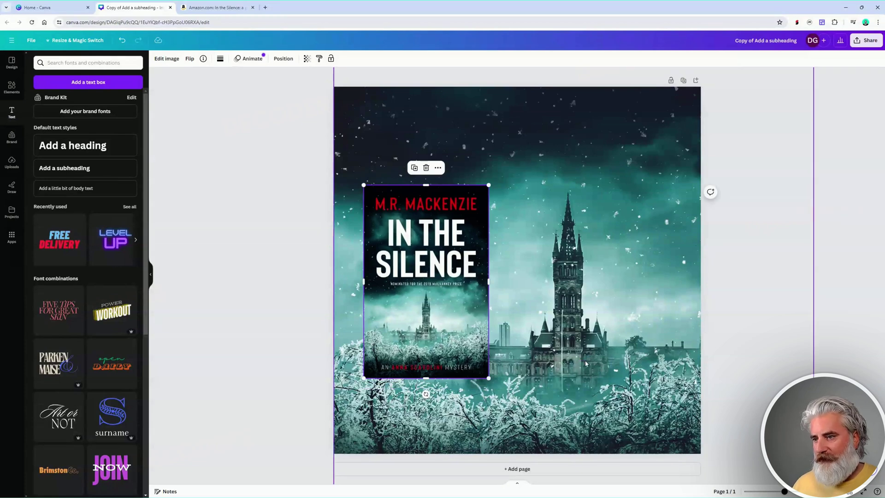
scroll(592, 352, "down", 3)
scroll(595, 352, "up", 1)
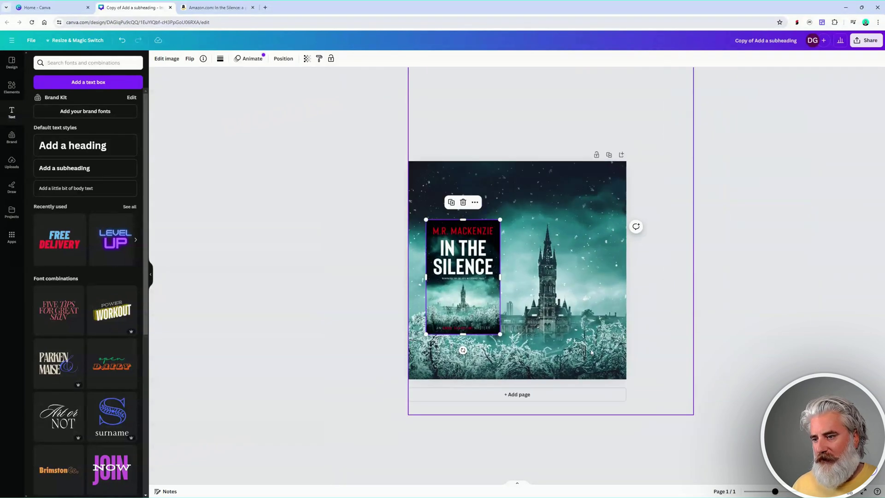
left_click(598, 351)
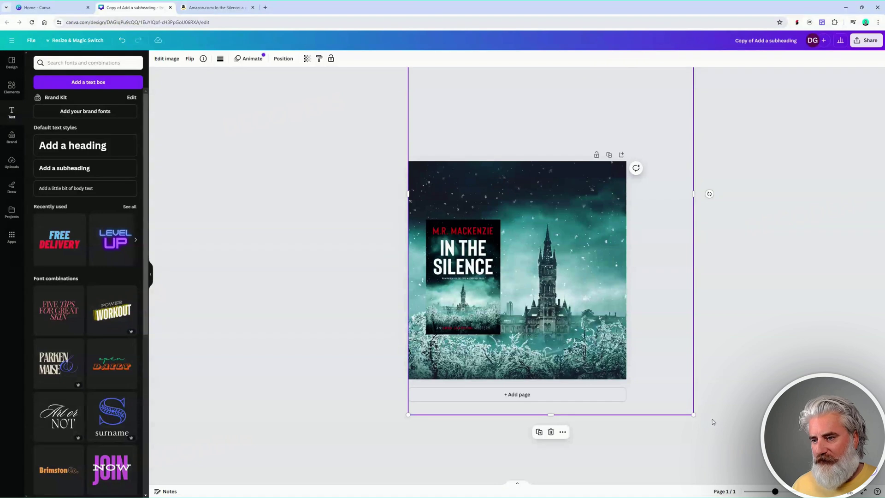
left_click_drag(693, 415, 726, 405)
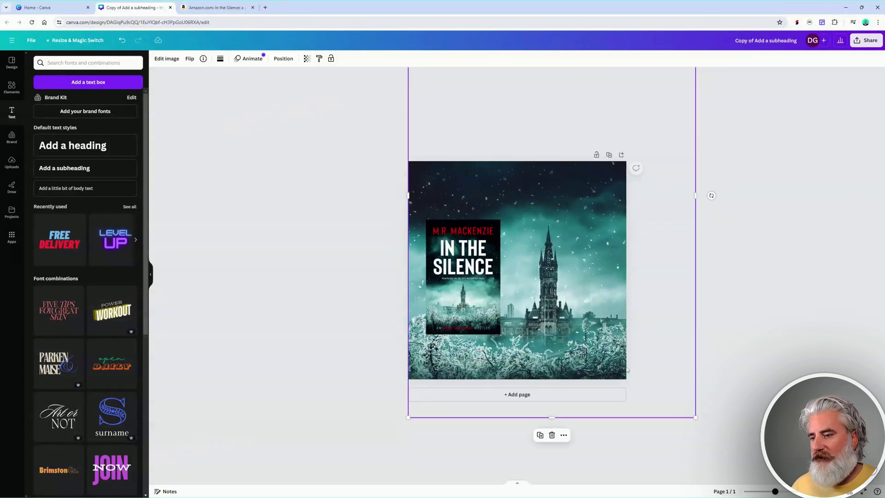
left_click_drag(508, 191, 508, 179)
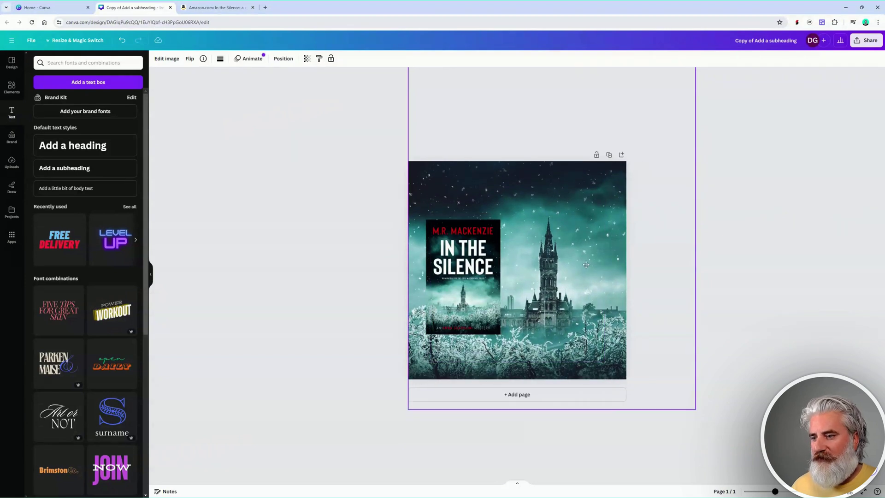
Enlarge the book cover to fill most of the page's left half, beside the tower.
left_click(456, 283)
left_click_drag(455, 283, 444, 311)
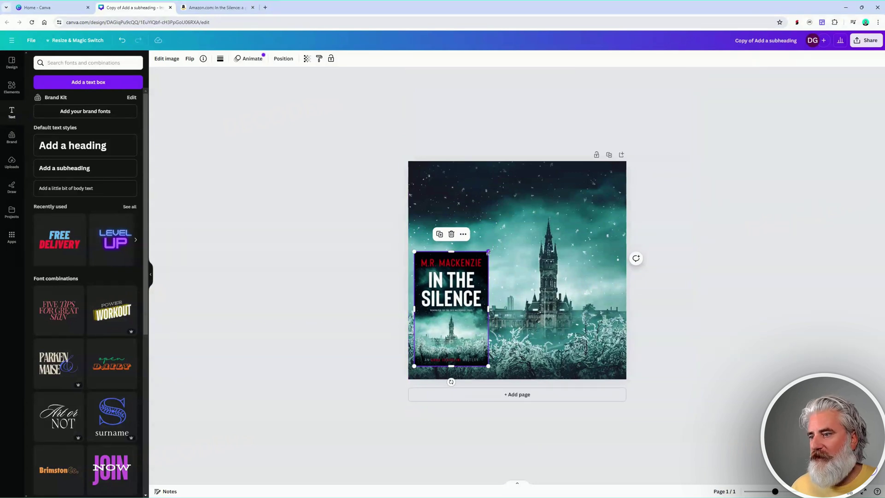
left_click_drag(488, 252, 538, 231)
left_click_drag(474, 293, 477, 272)
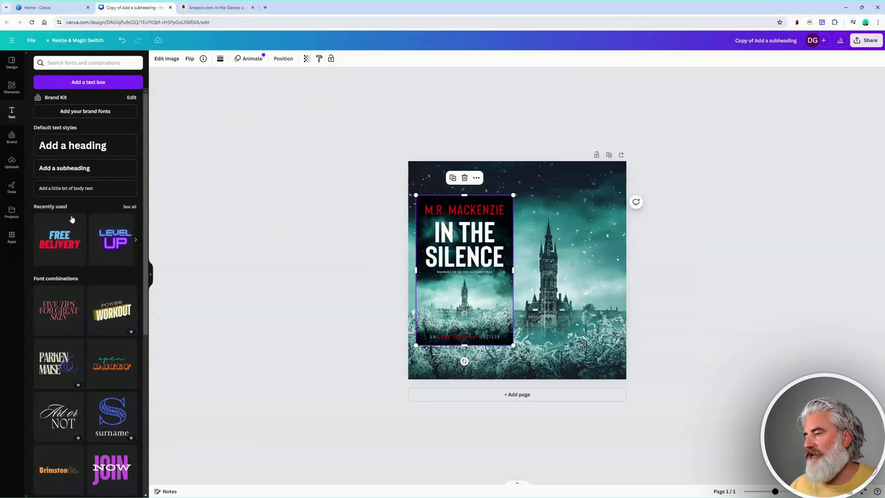
Add a square and fill it with a bright red, #EB121B, based on the dark red from the cover's photo colors.
left_click(11, 87)
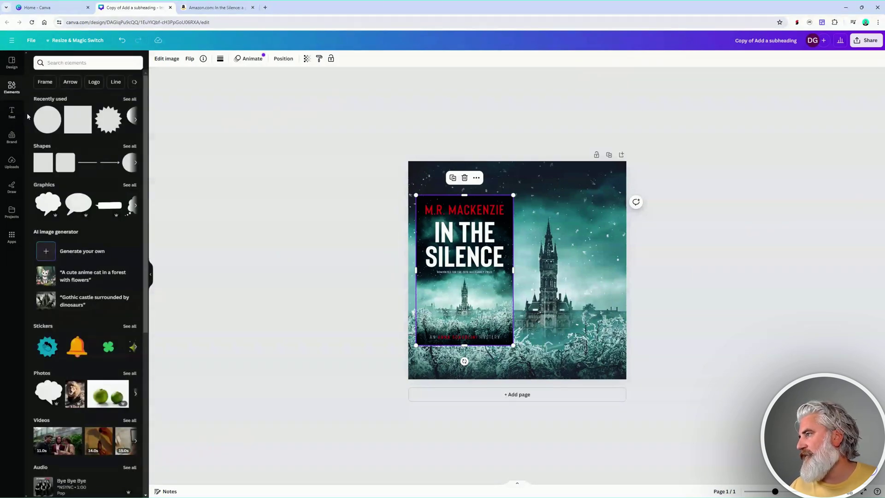
left_click(83, 125)
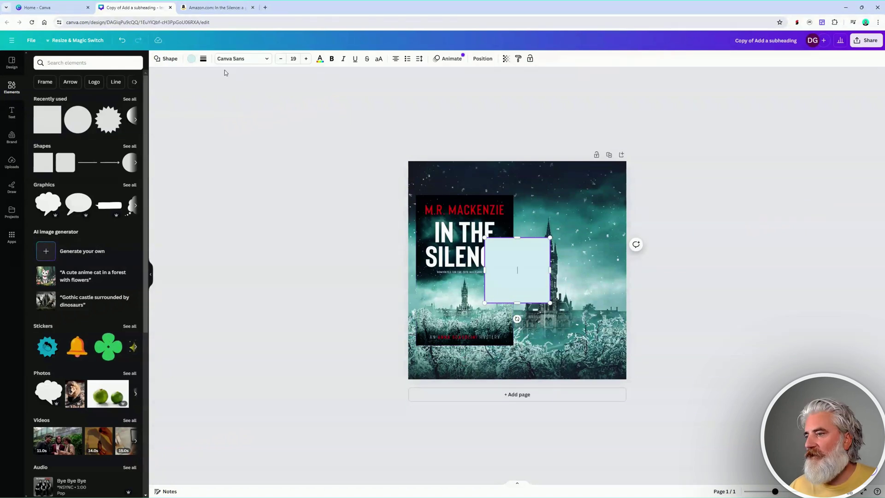
left_click(191, 58)
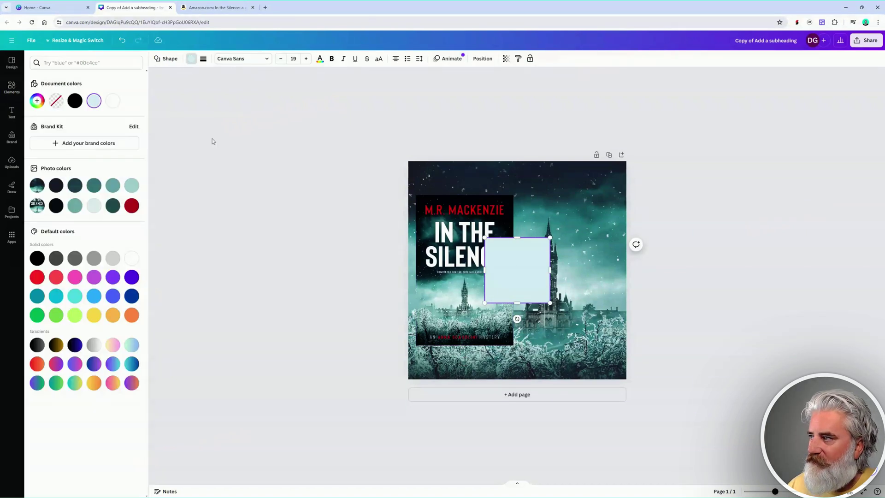
left_click(131, 206)
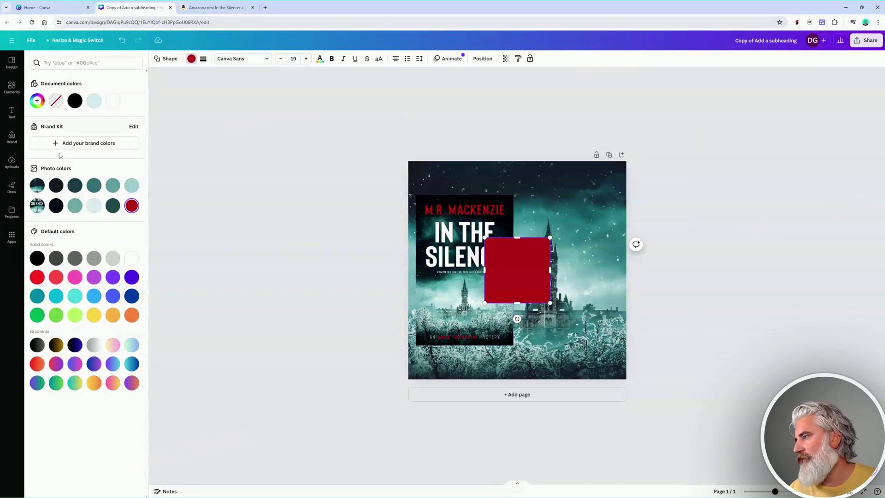
left_click(37, 101)
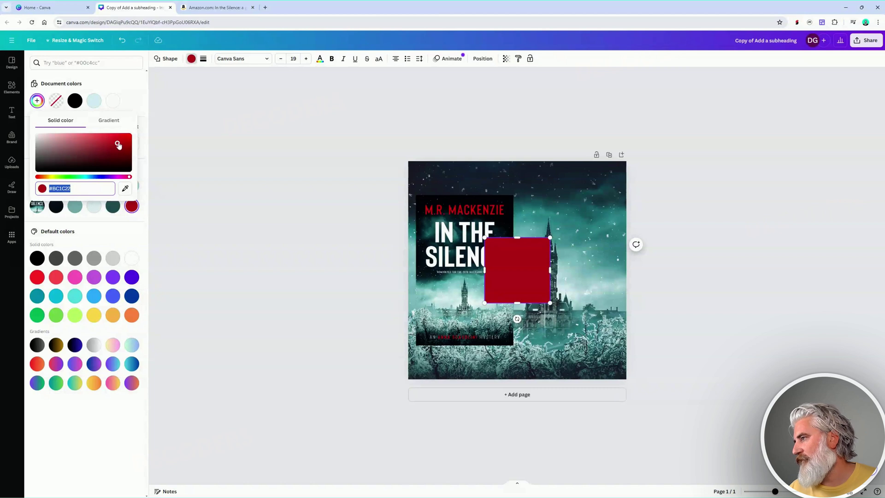
left_click_drag(118, 145, 124, 136)
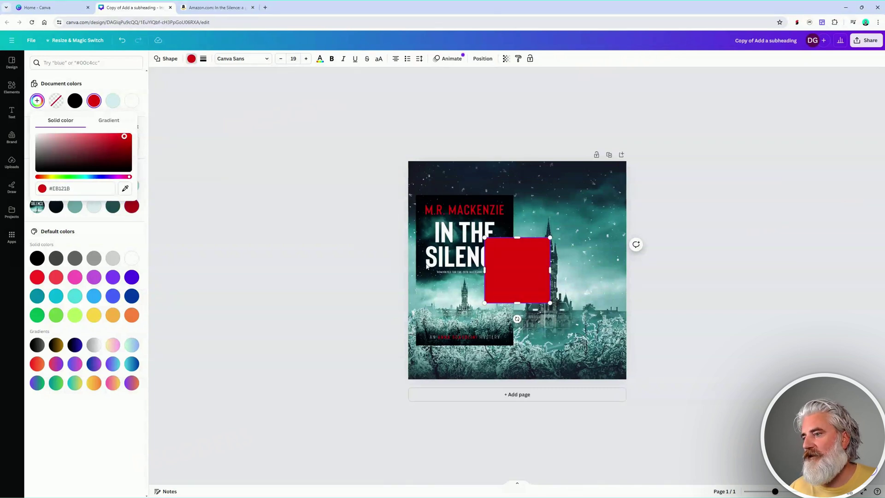
Reshape the red square into a band about 1453 px wide and 130 px high across the page's upper part, one layer behind the cover.
left_click_drag(529, 288, 677, 204)
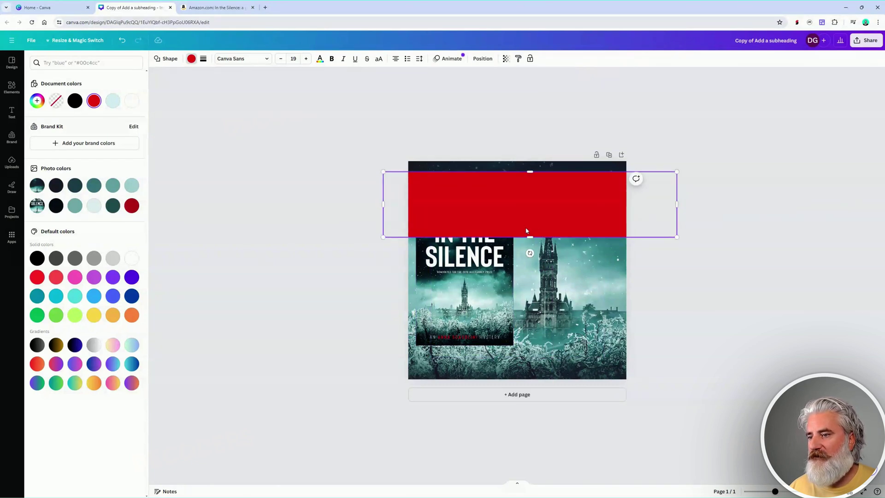
left_click_drag(530, 237, 526, 198)
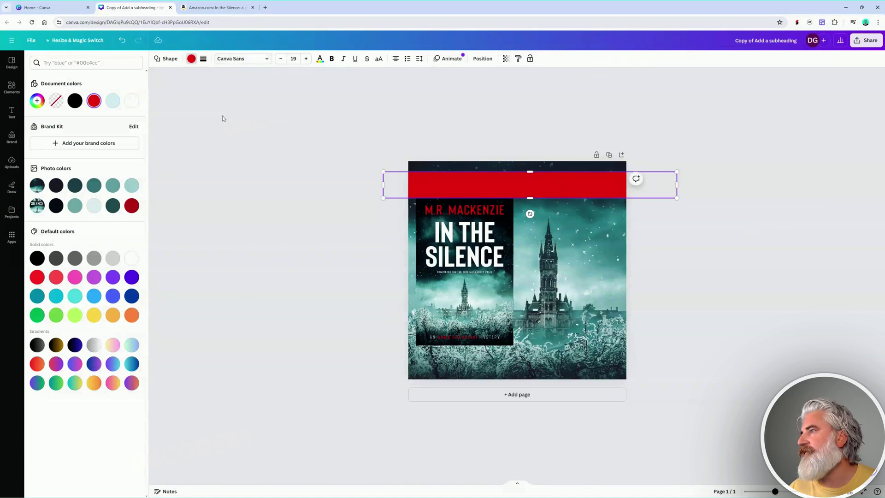
left_click(483, 59)
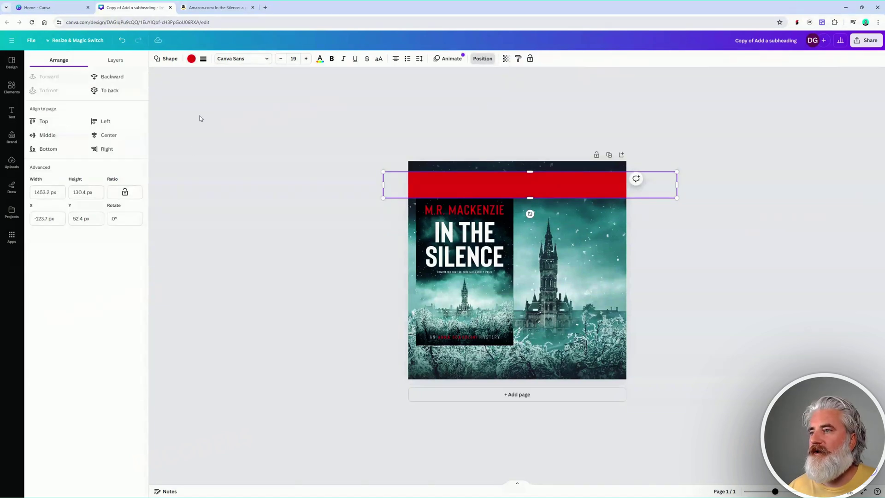
left_click(133, 81)
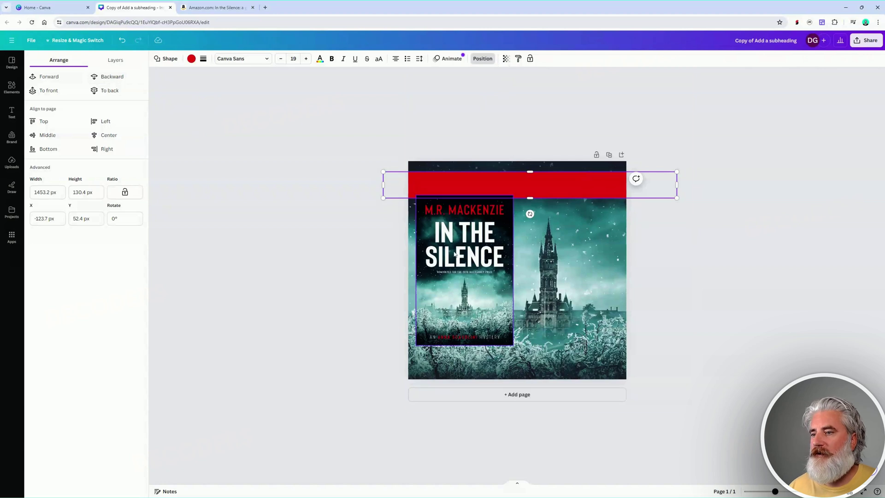
Move the cover up so it overlaps the red band, and give it a Glow shadow.
left_click(507, 207)
left_click_drag(474, 246, 472, 238)
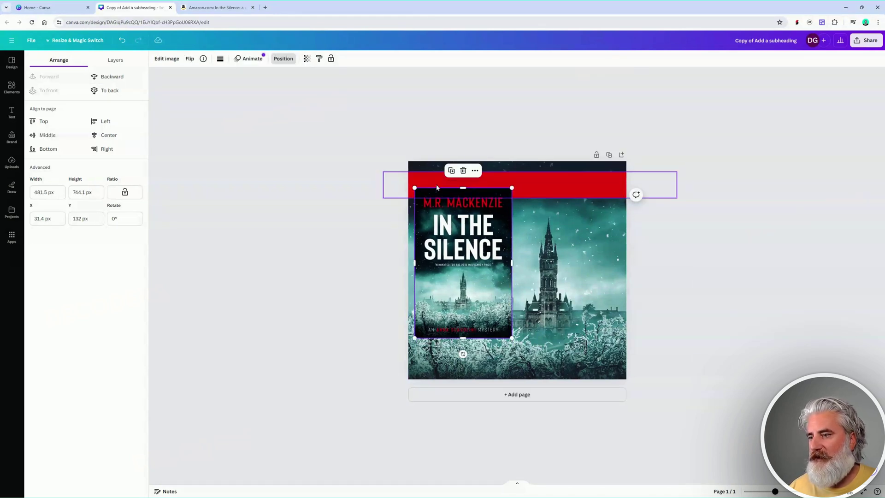
left_click(167, 59)
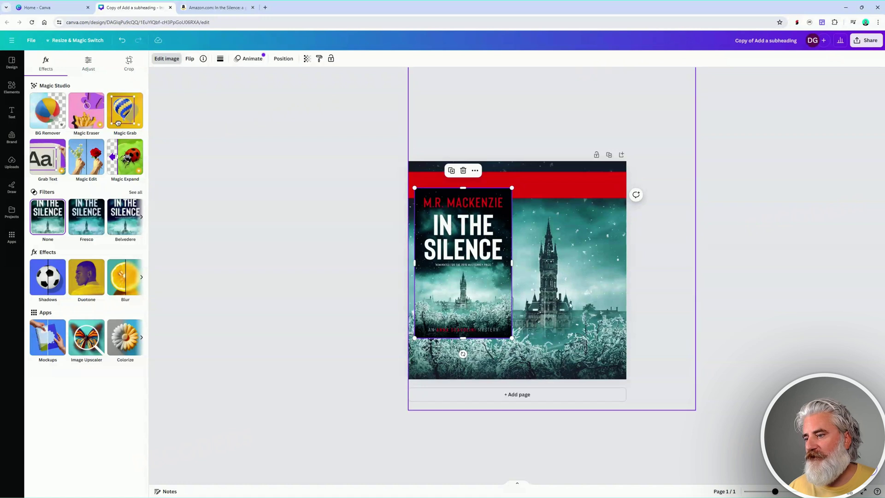
left_click(49, 281)
left_click(35, 152)
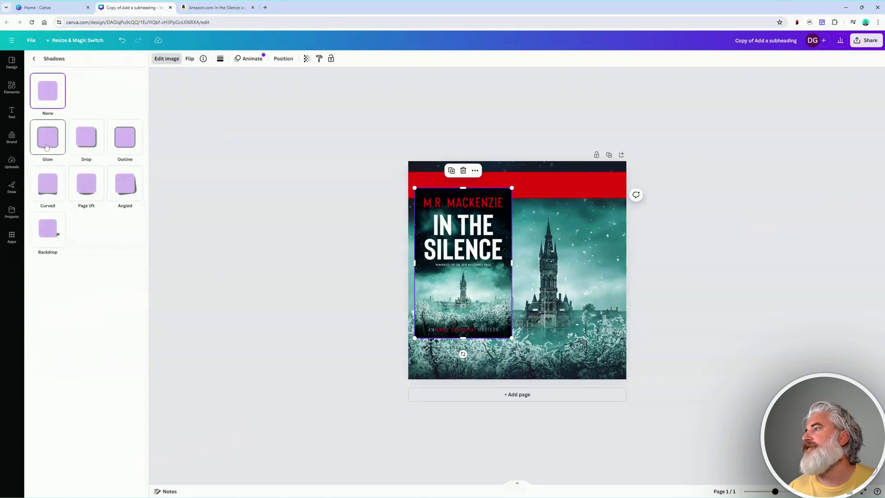
left_click_drag(473, 300, 472, 295)
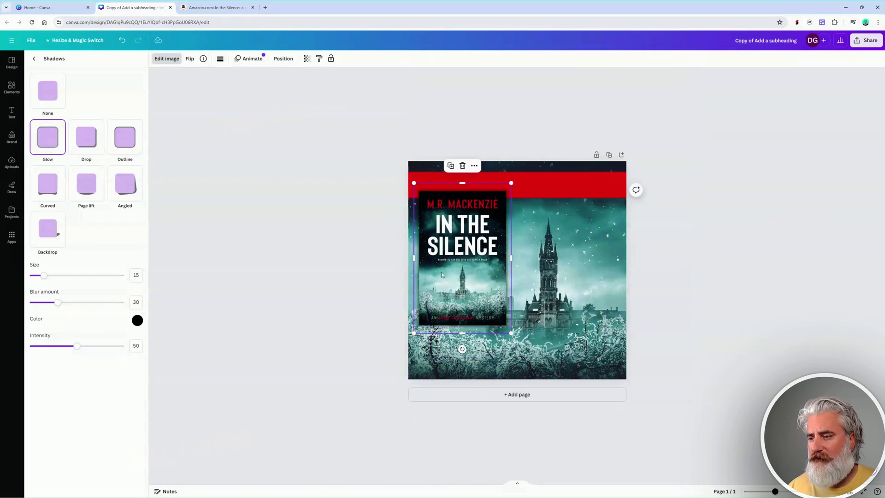
Enlarge the cover in proportion so it overlaps most of the red band's height, keeping it left of the tower.
left_click_drag(512, 183, 544, 170)
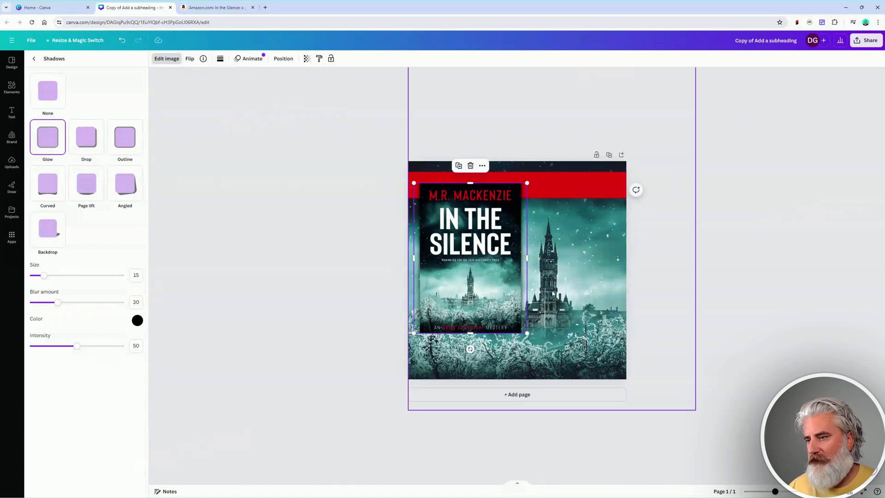
key("ctrl+z")
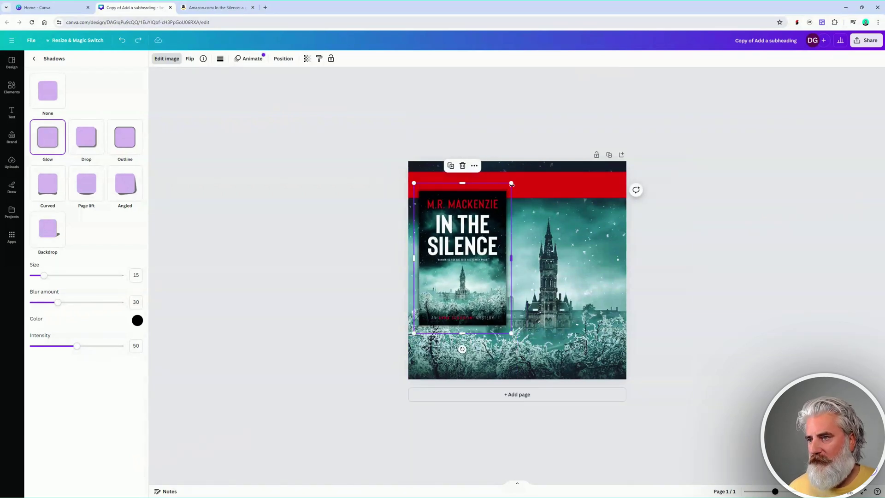
left_click_drag(511, 183, 522, 172)
left_click_drag(510, 328, 526, 345)
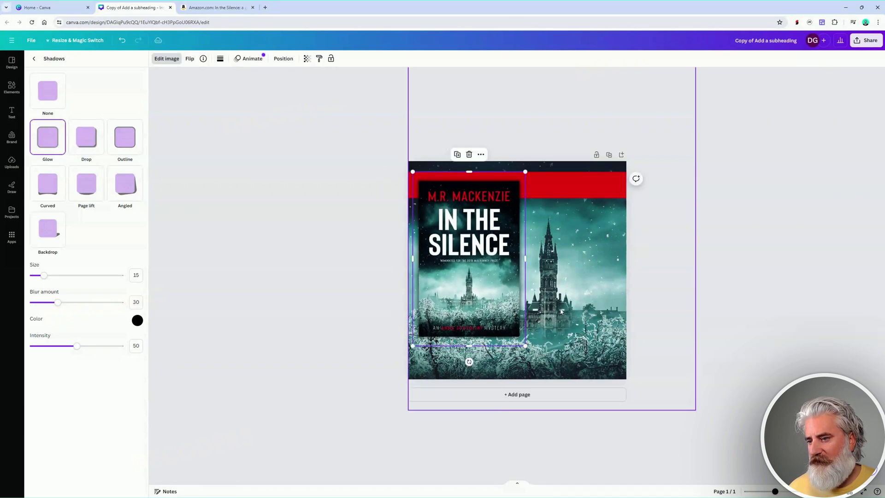
left_click(646, 337)
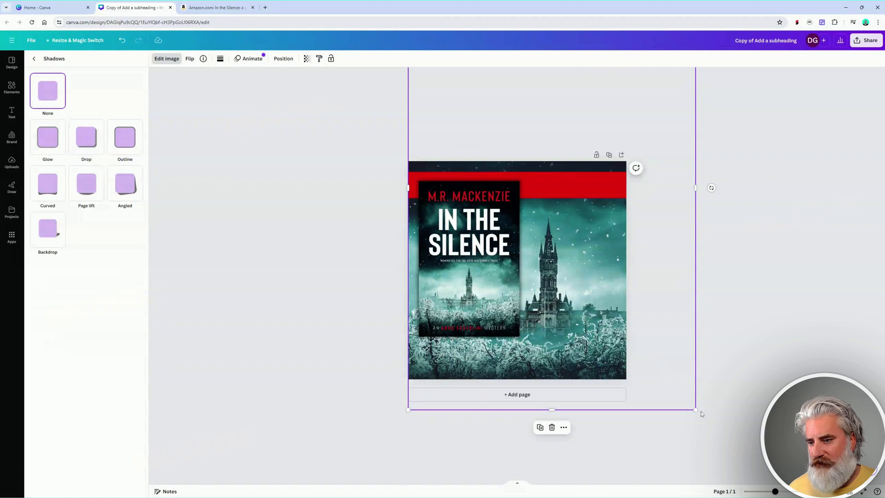
Enlarge the background image slightly, then enlarge the book cover and reposition it lower over the red banner's edge.
left_click_drag(695, 409, 708, 429)
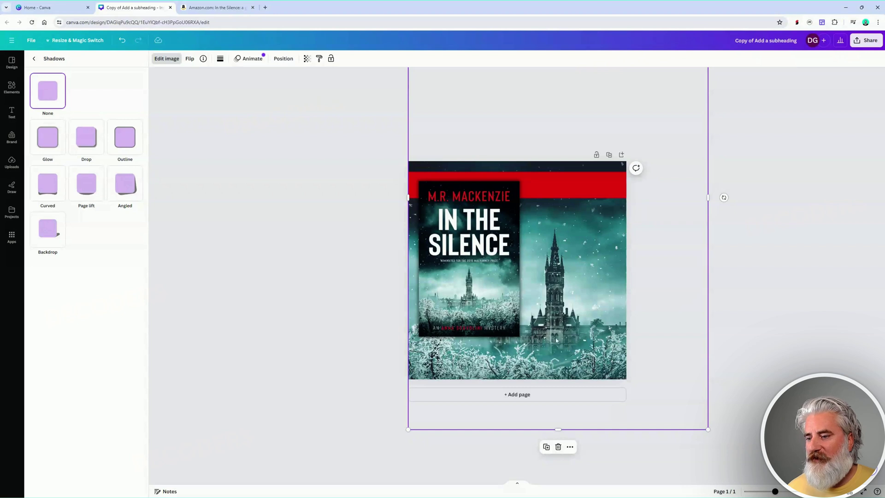
left_click_drag(502, 288, 494, 295)
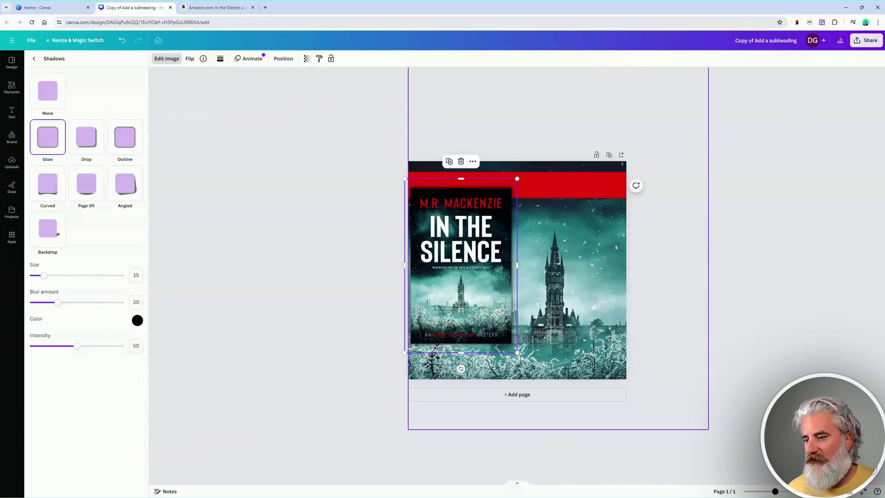
mouse_move(517, 353)
left_mouse_down()
mouse_move(529, 357)
mouse_move(523, 354)
left_mouse_up()
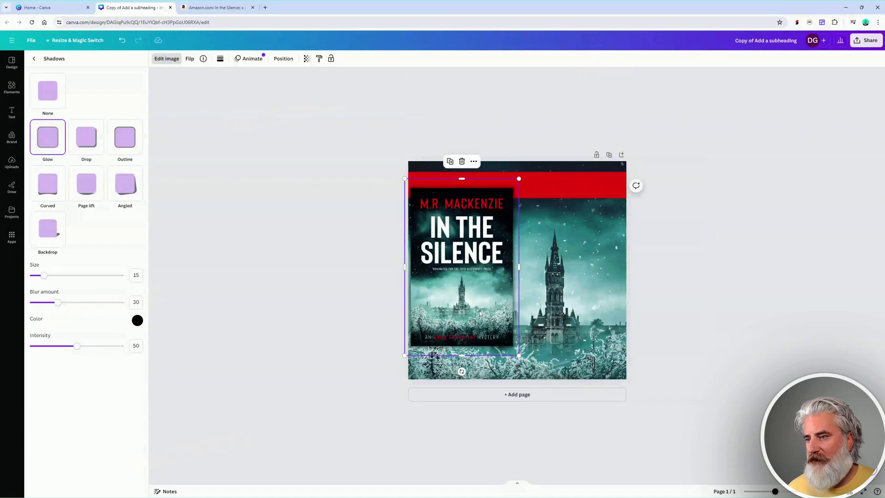
left_click_drag(478, 310, 483, 307)
Add a subheading reading $2.99 on the red banner beside the book cover, scaled down to about size 36.
left_click(573, 193)
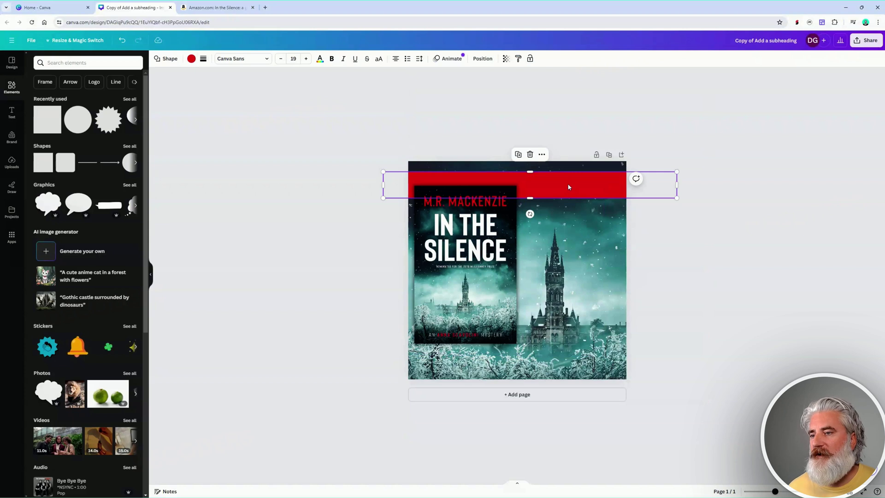
left_click(12, 113)
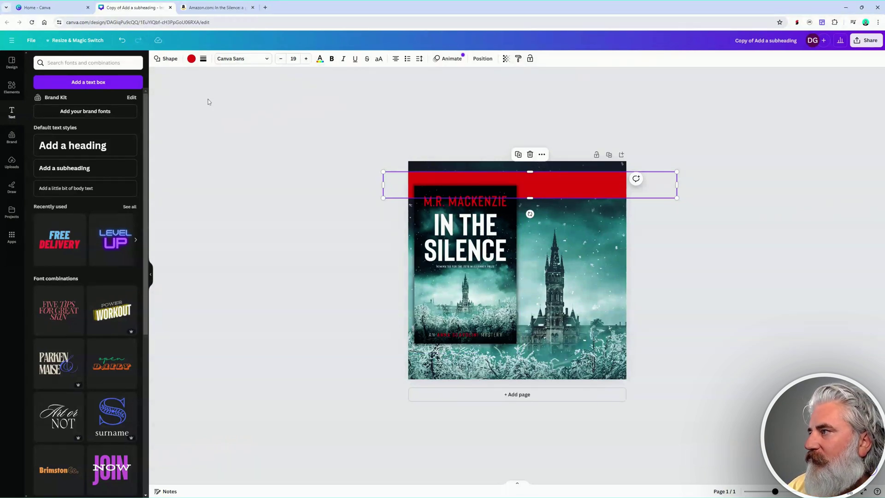
left_click(85, 170)
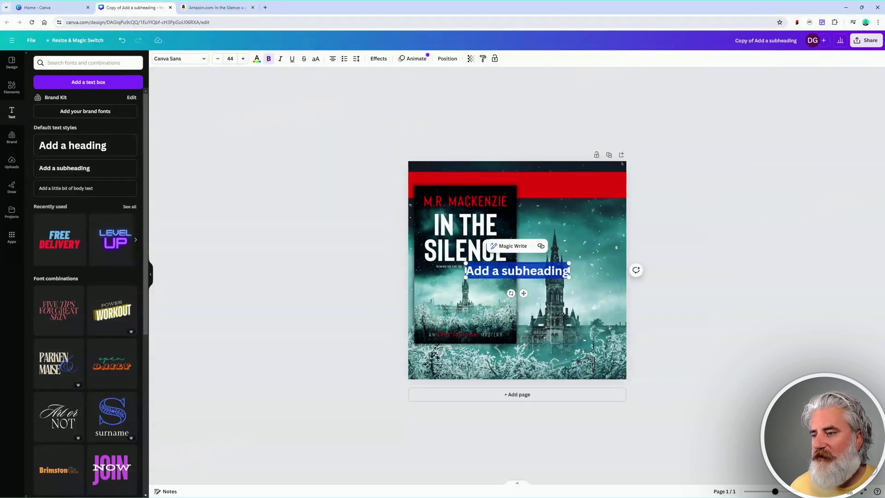
left_click(569, 278)
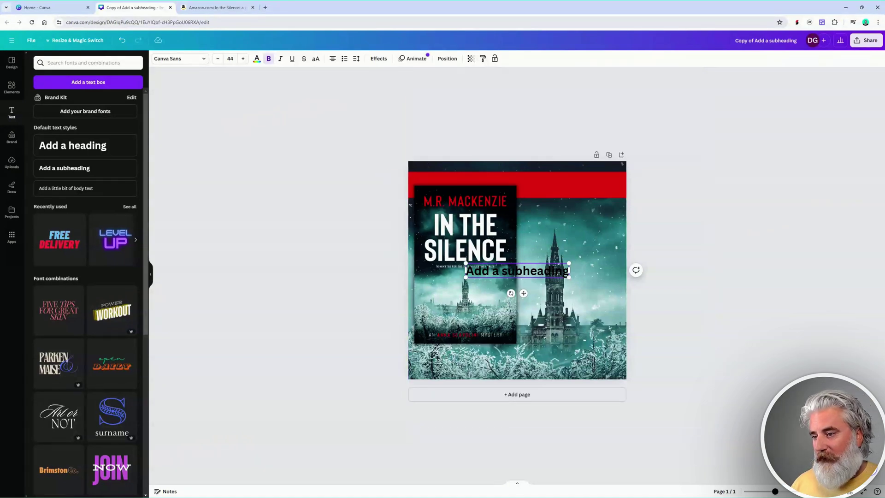
left_click_drag(523, 293, 577, 208)
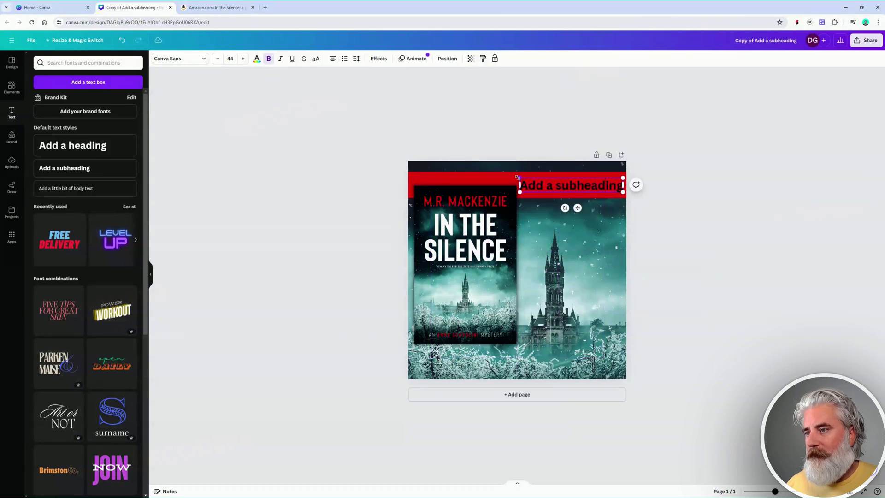
left_click_drag(517, 176, 538, 180)
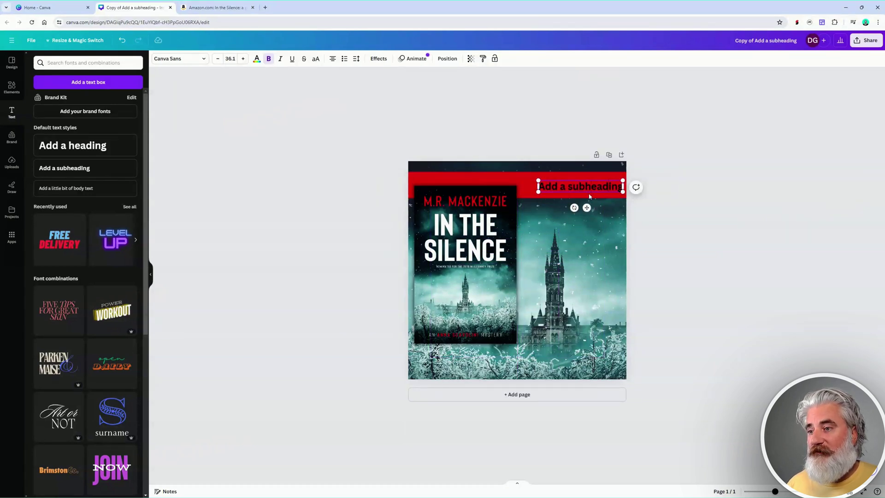
left_click_drag(586, 207, 584, 210)
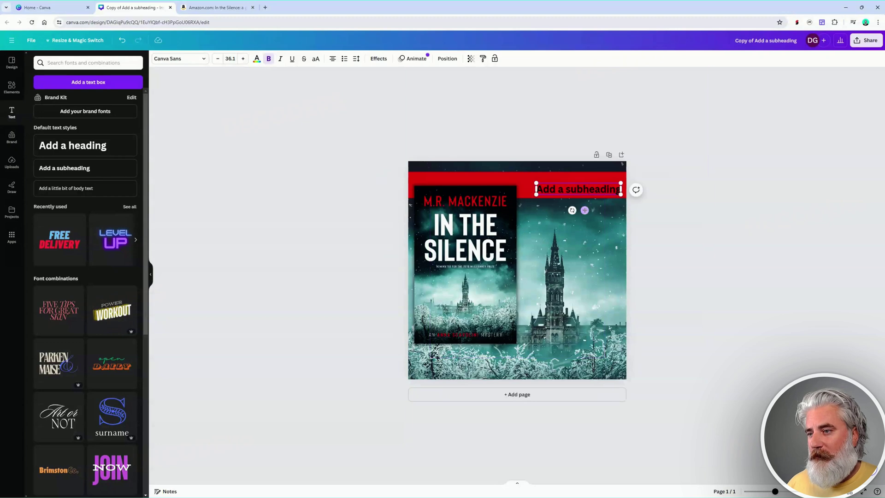
key("Return")
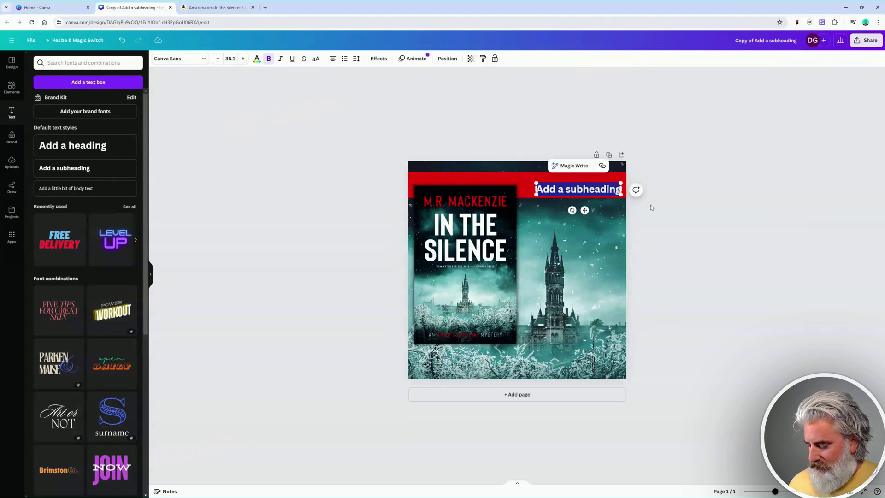
type("$2.99")
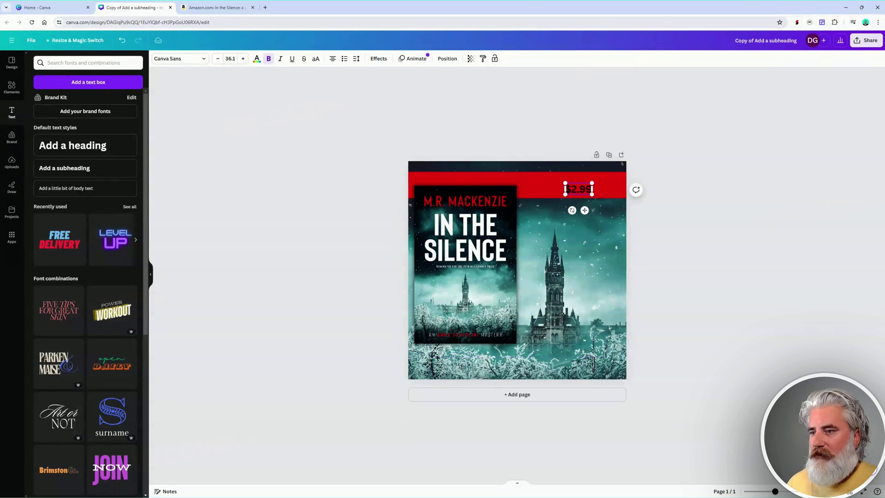
Check the book's Amazon listing and change the banner price in the Canva design to $1.99.
left_click(217, 8)
scroll(442, 248, "up", 20)
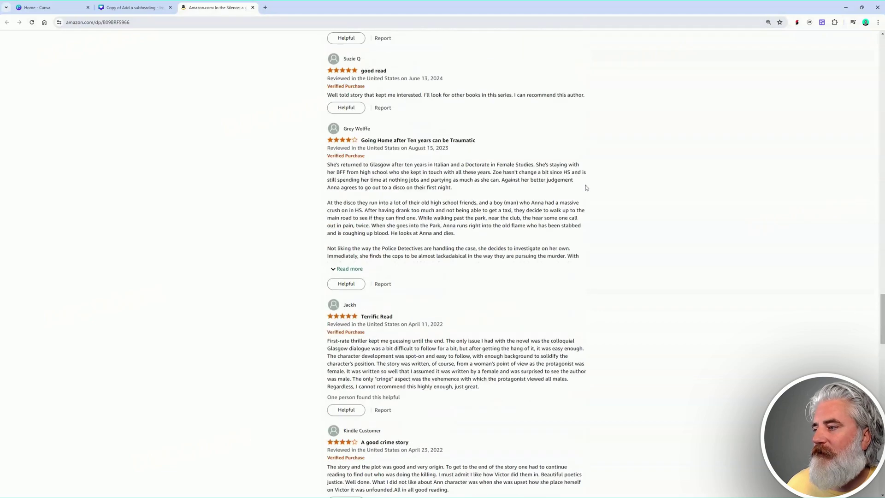
scroll(863, 38, "down", 3)
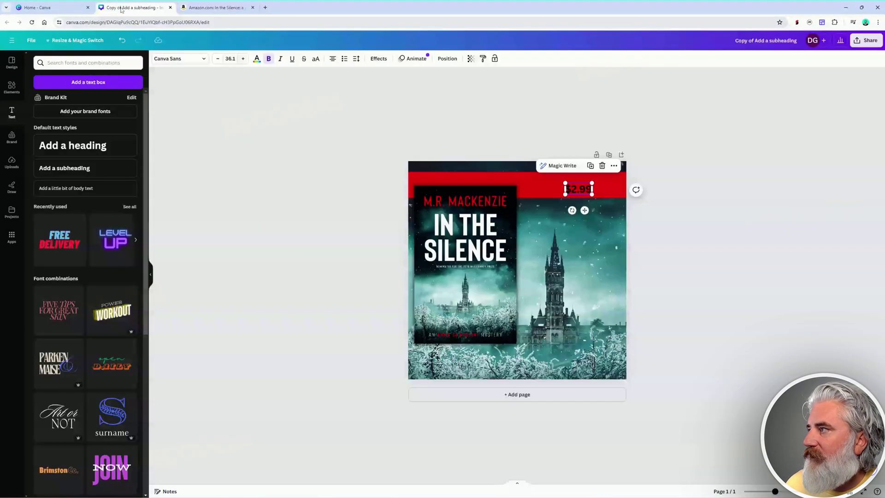
left_click(121, 9)
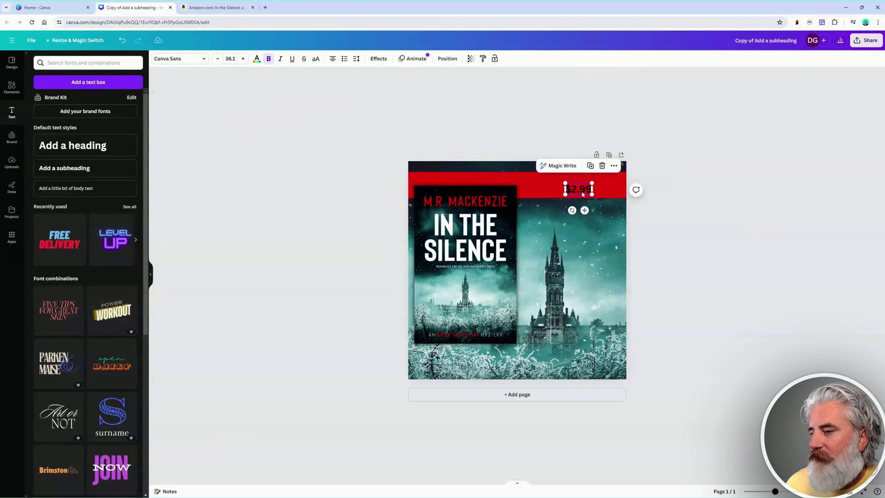
left_click(575, 192)
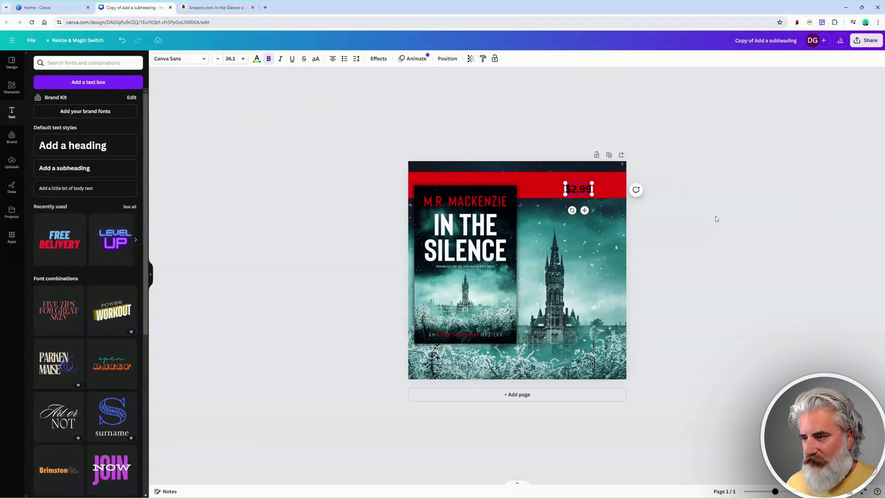
key("BackSpace")
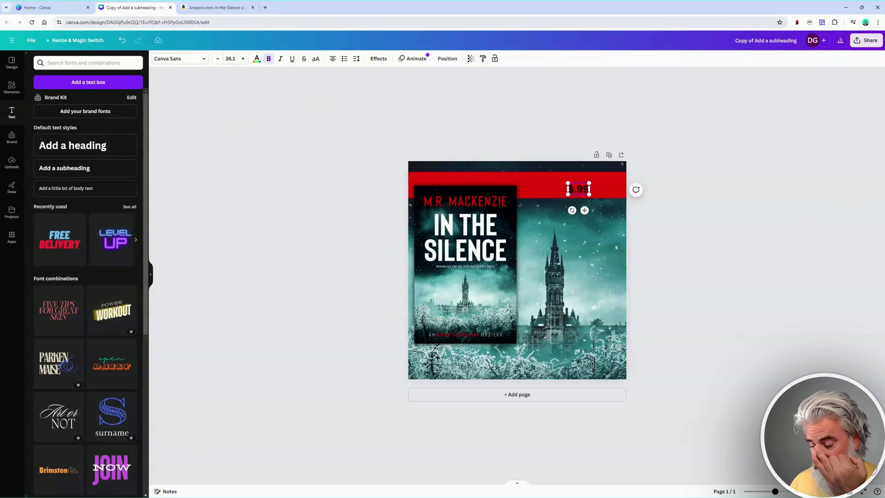
type("1")
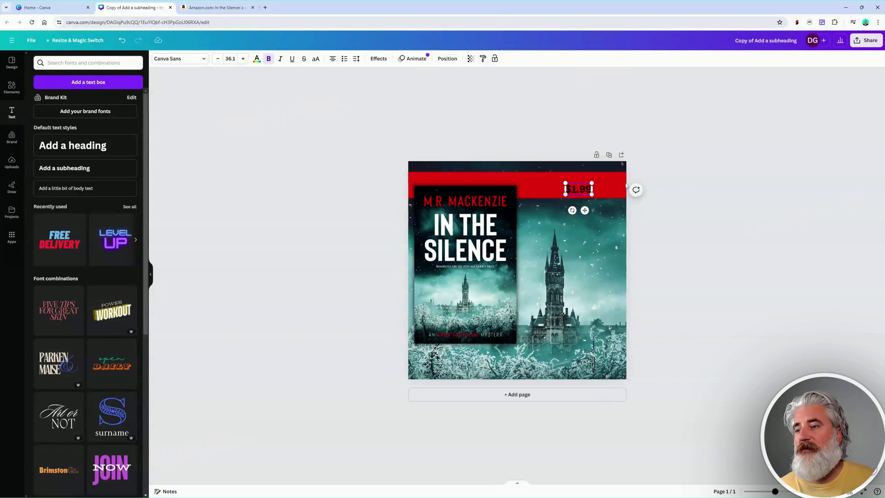
Enlarge the banner's price text to about size 58.5 and color all of it white.
left_click_drag(592, 183, 607, 175)
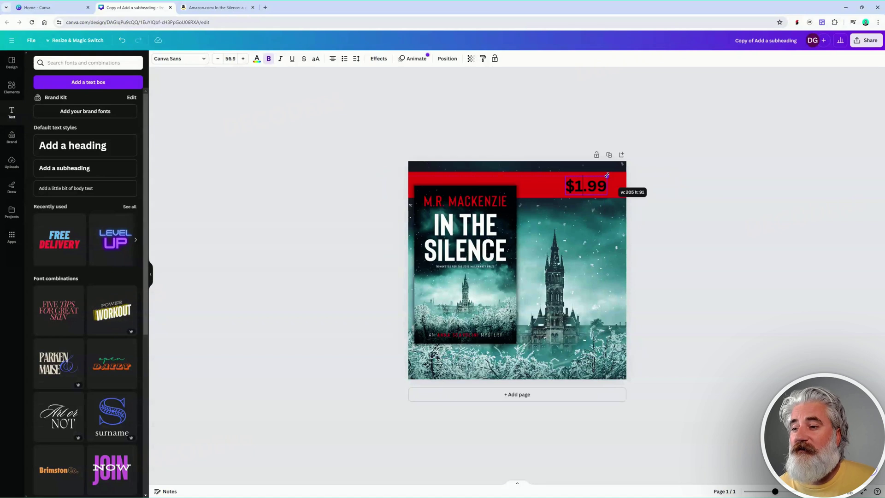
left_click_drag(565, 195, 560, 187)
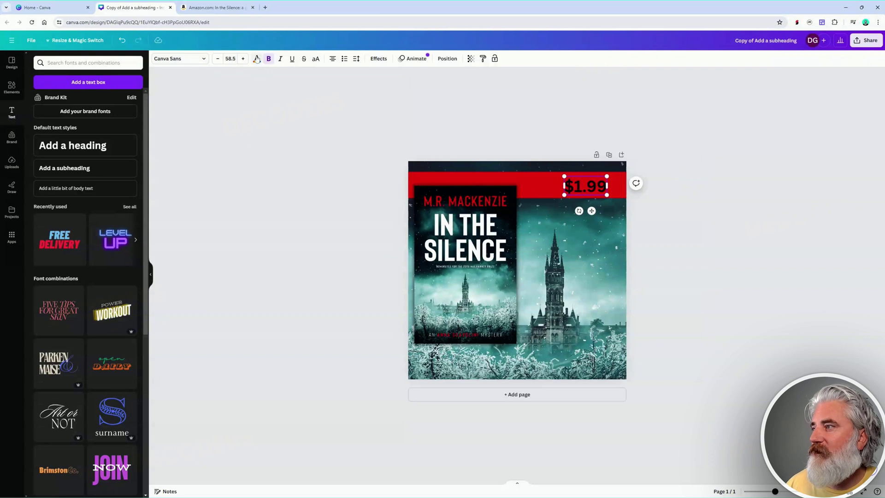
left_click(257, 59)
left_click(94, 100)
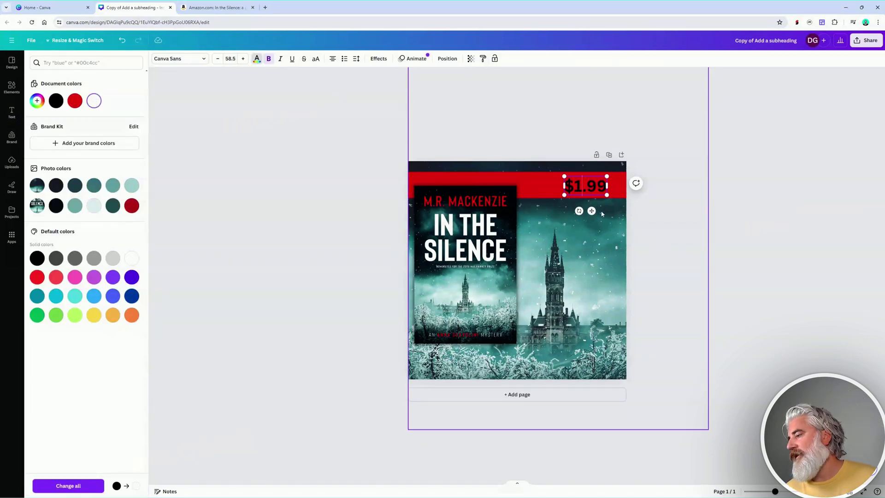
double_click(592, 187)
left_click(599, 186)
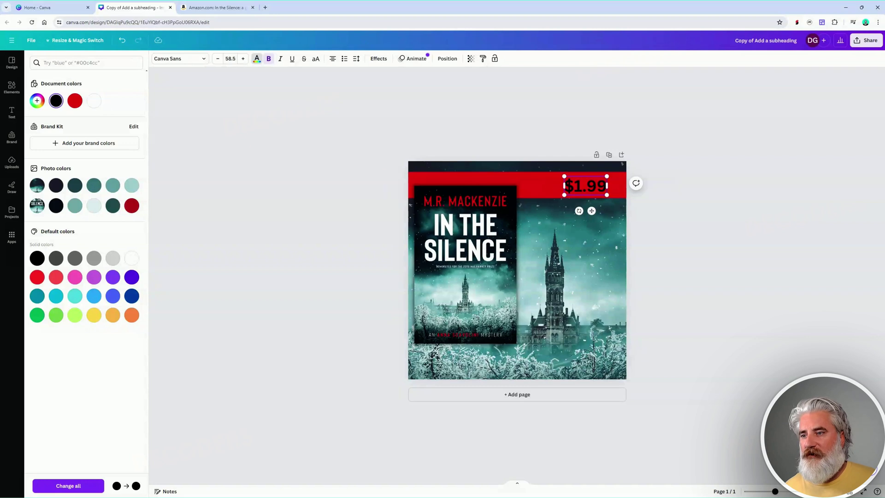
key("ctrl+a")
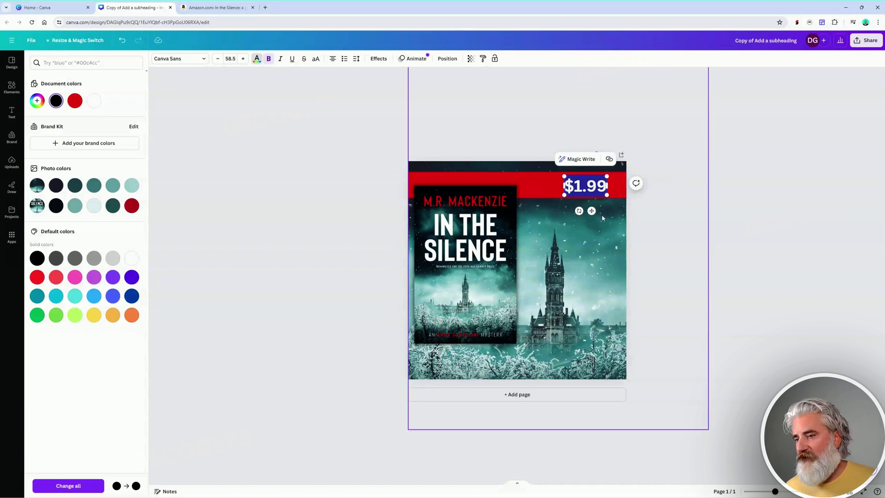
left_click(94, 101)
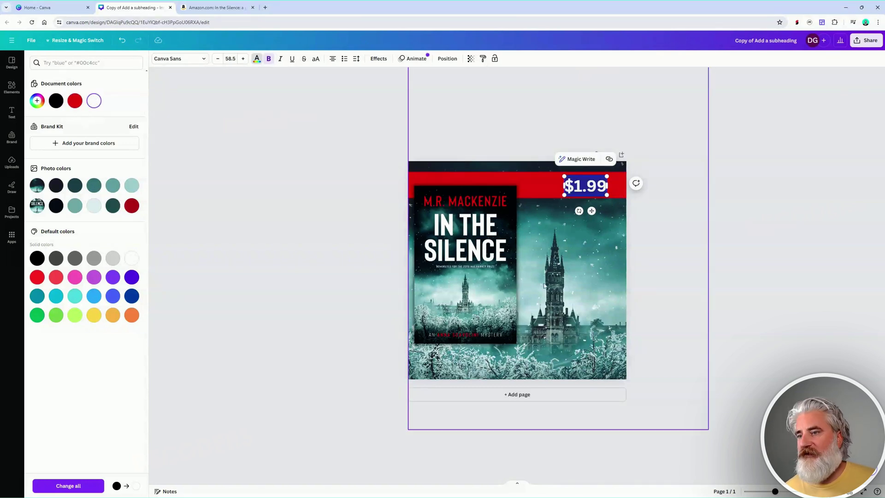
left_click(799, 225)
Set the price text's font to ABeeZee and remove its dollar sign, leaving 1.99.
left_click(584, 197)
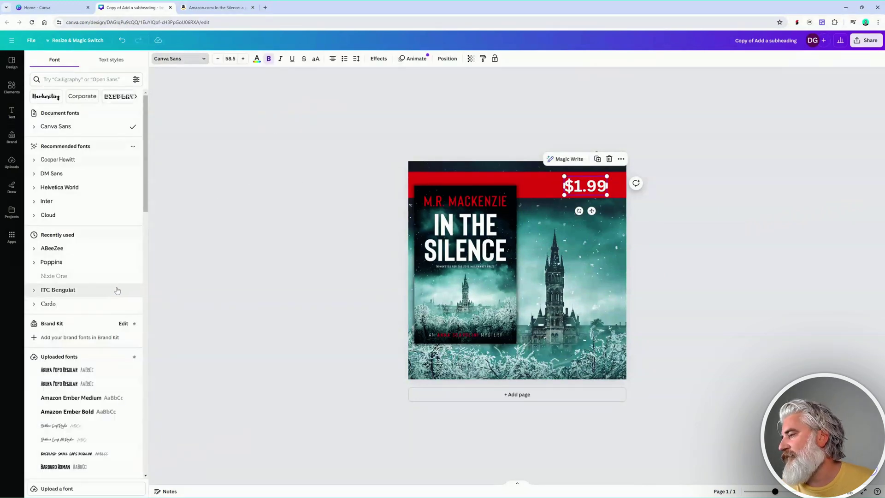
left_click(81, 248)
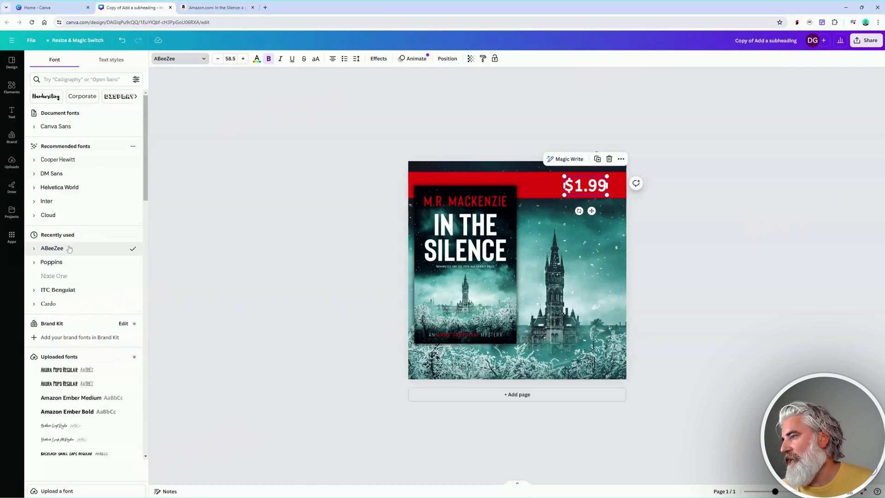
left_click(578, 189)
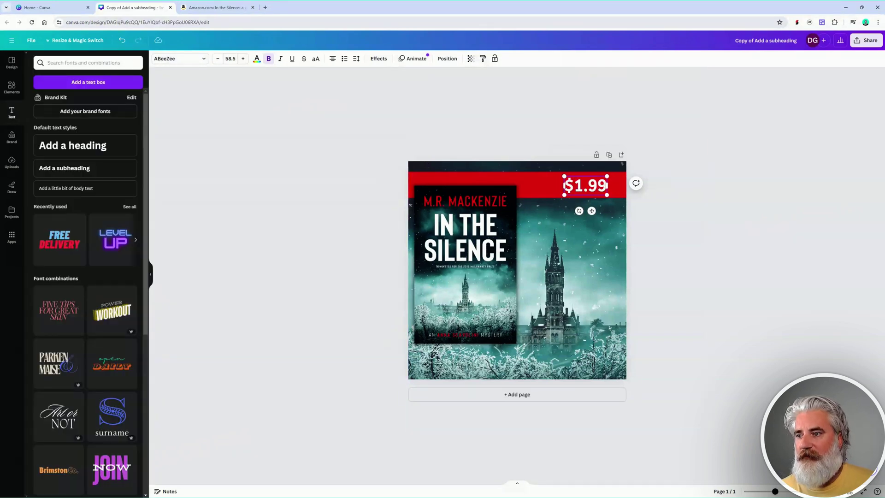
key("BackSpace")
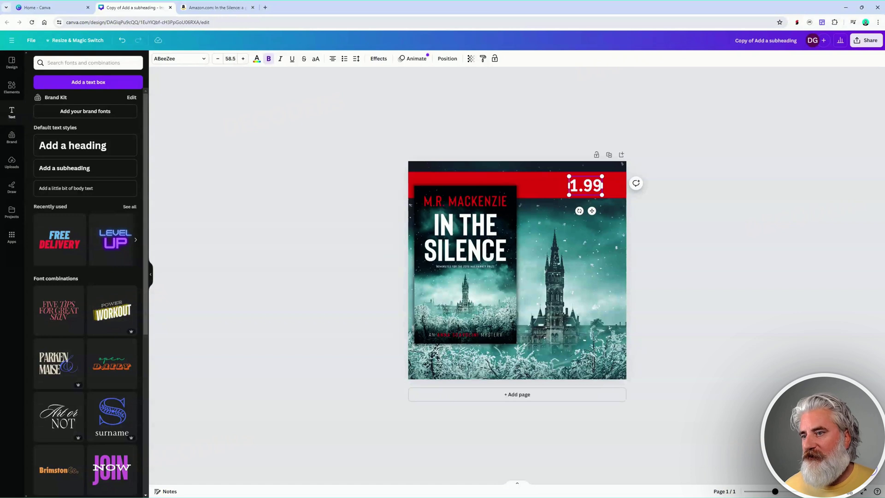
Duplicate the 1.99 text, place the copy below the red banner, and replace its content with a $ sign.
left_click(714, 223)
left_click(588, 190)
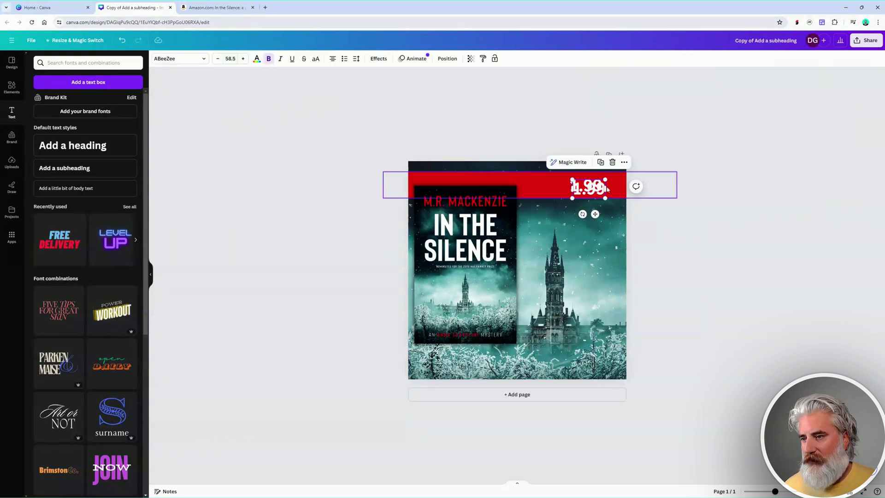
left_click_drag(584, 186, 582, 235)
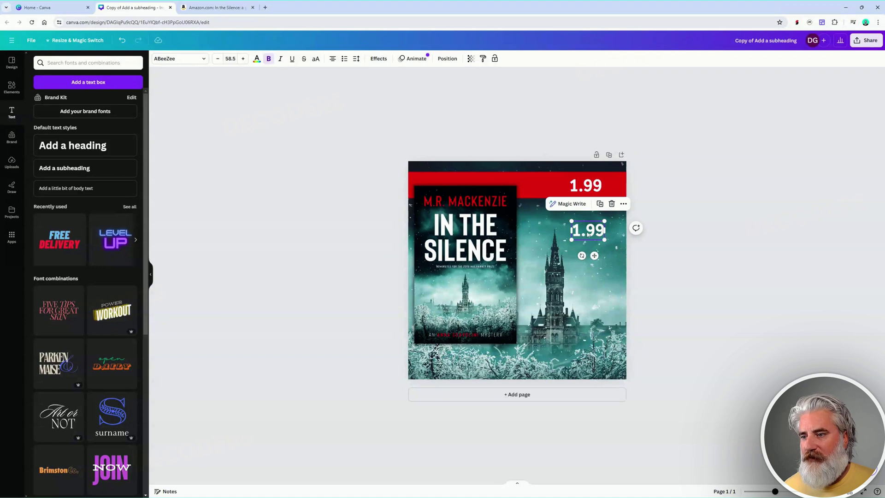
double_click(588, 230)
type("$")
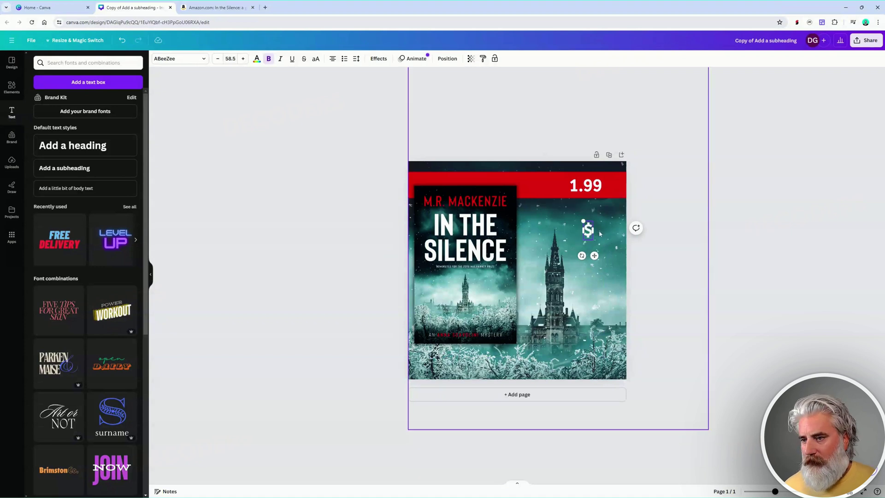
Shrink the separate dollar sign to about size 38.8 and place it directly before 1.99 on the red banner.
left_click_drag(583, 221, 586, 225)
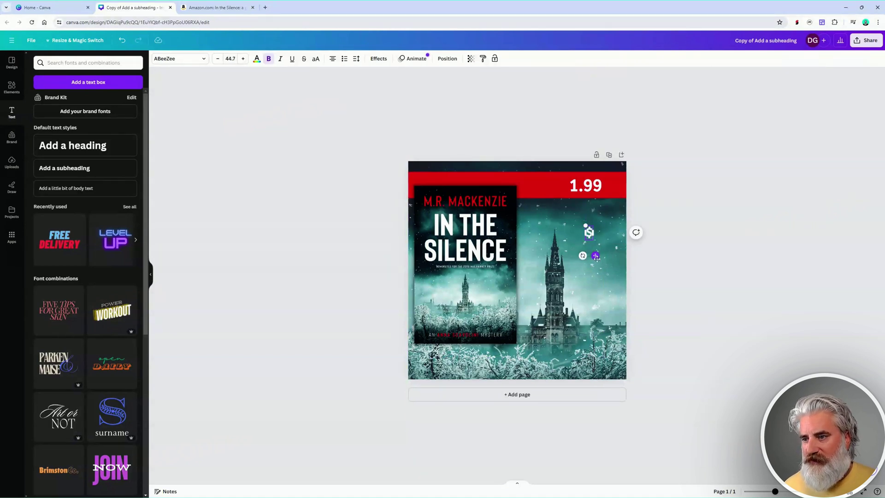
left_click_drag(595, 256, 572, 209)
key("ctrl+plus")
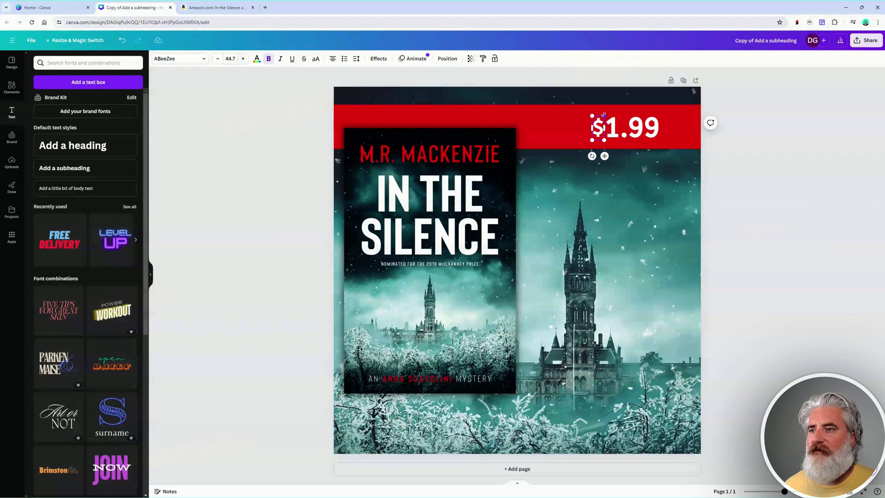
left_click_drag(605, 116, 602, 119)
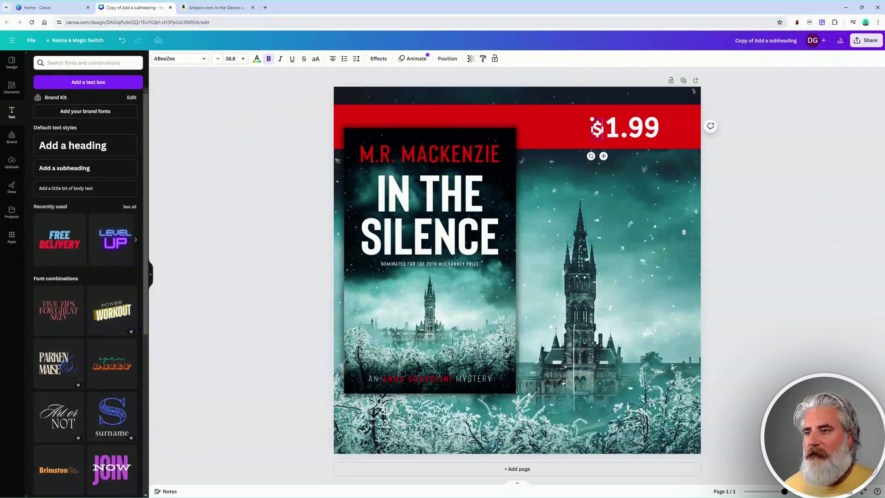
left_click_drag(605, 157, 608, 157)
left_click(782, 178)
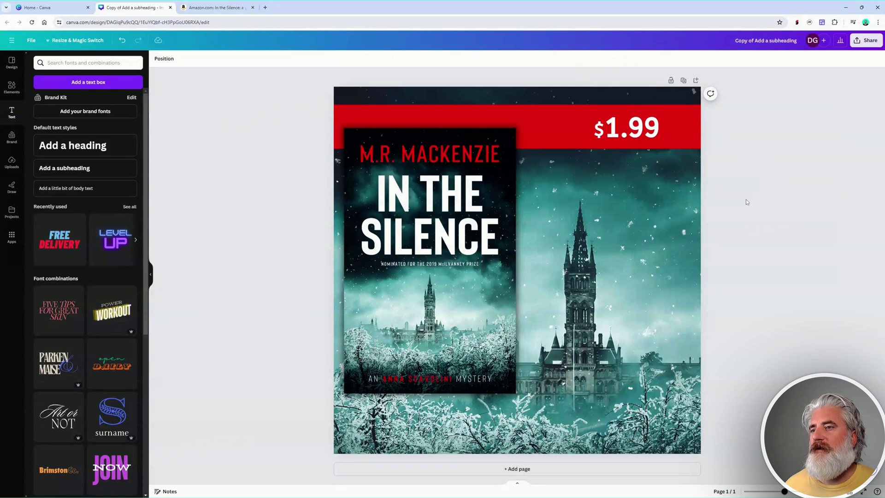
Narrow the red banner to fit closely around the $1.99 price by lowering its top edge and raising its bottom edge.
key("ctrl+minus")
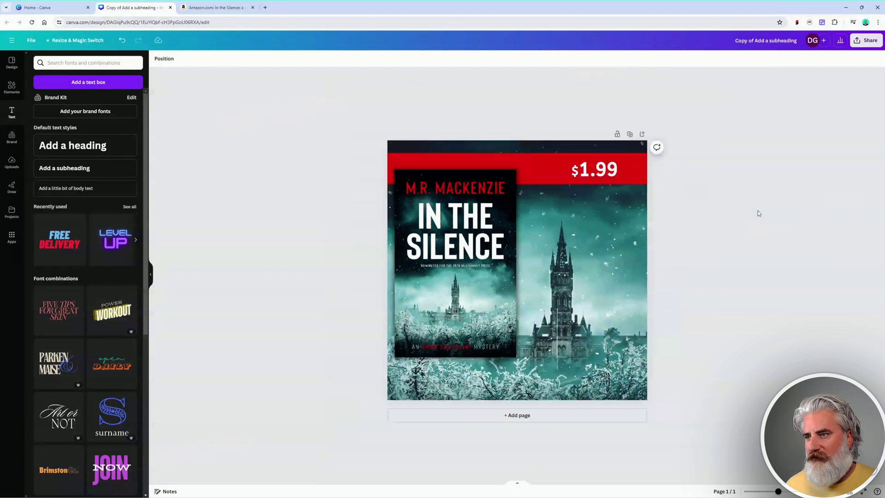
left_click(543, 169)
left_click_drag(529, 154, 531, 158)
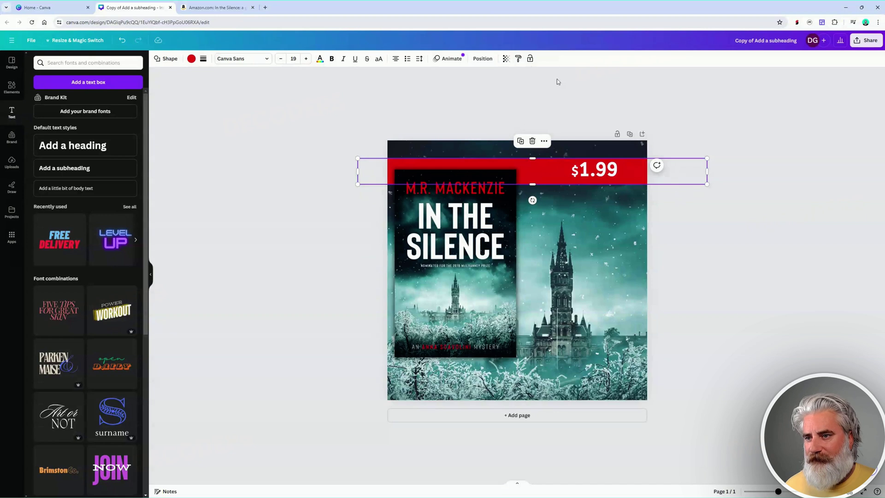
left_click(693, 243)
left_click(597, 170)
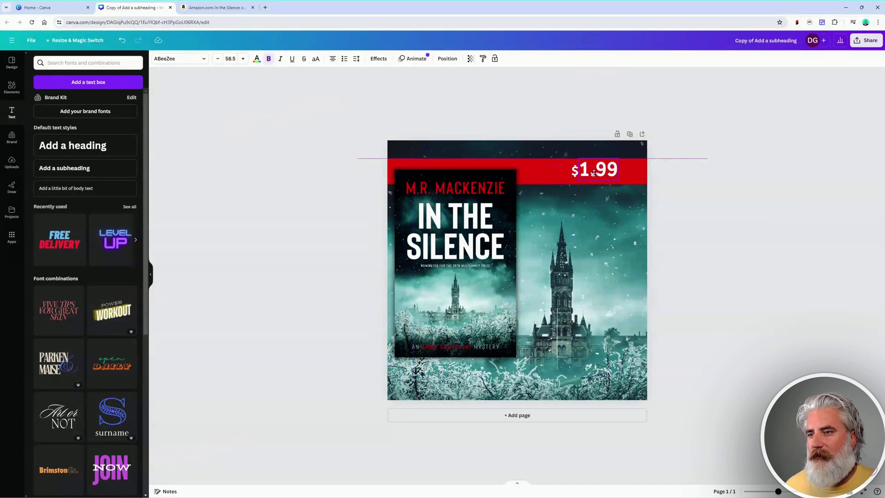
left_click_drag(593, 172, 594, 173)
left_click(685, 229)
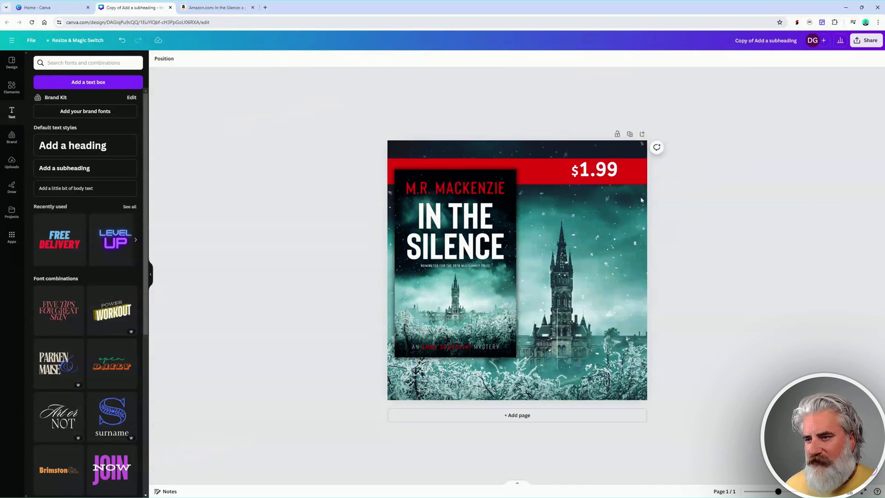
left_click(541, 181)
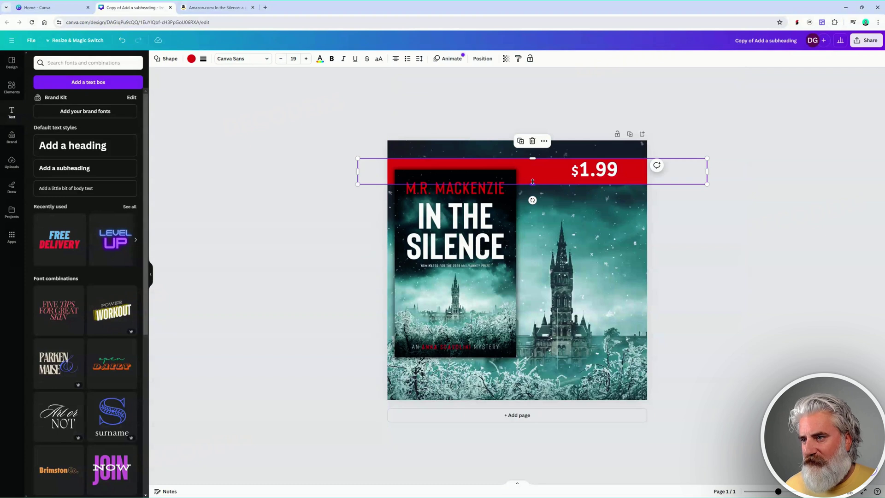
left_click_drag(533, 182, 532, 178)
left_click(734, 233)
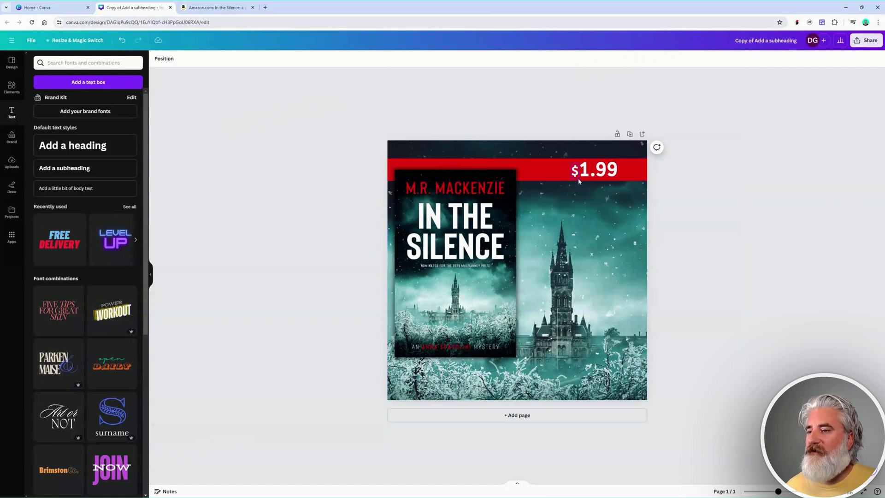
Lock the red banner in place.
left_click(554, 169)
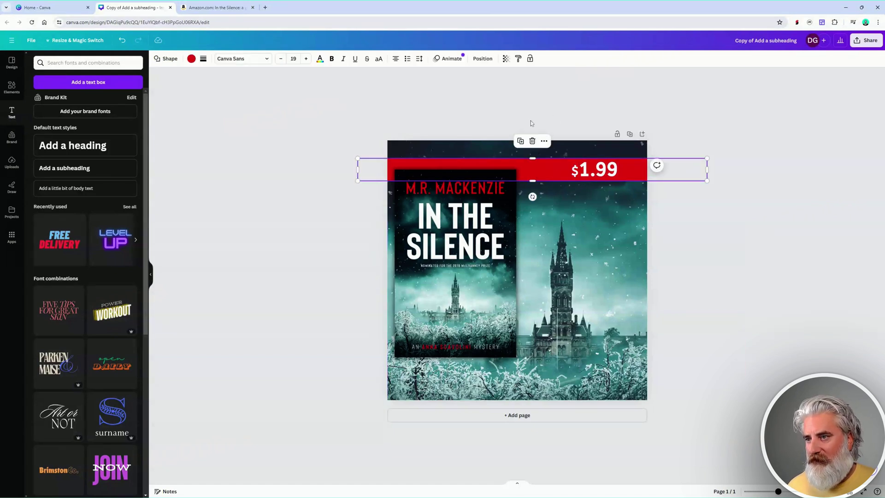
left_click(544, 141)
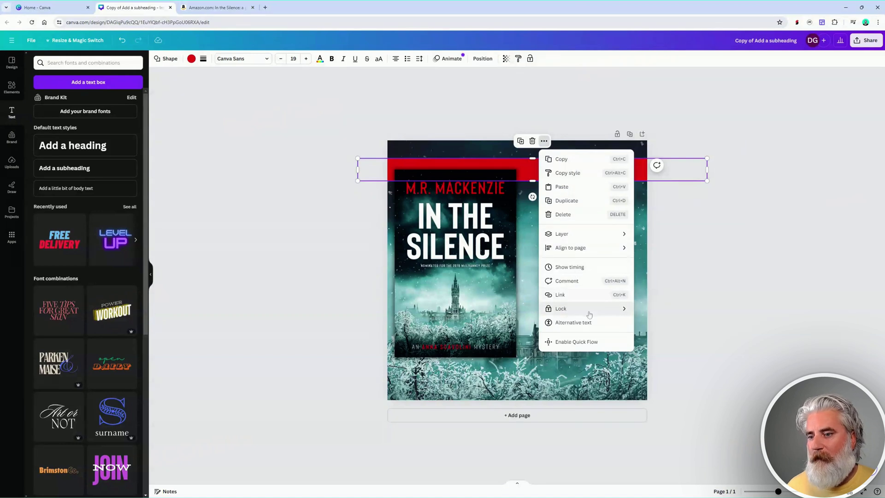
mouse_move(599, 308)
left_click(648, 313)
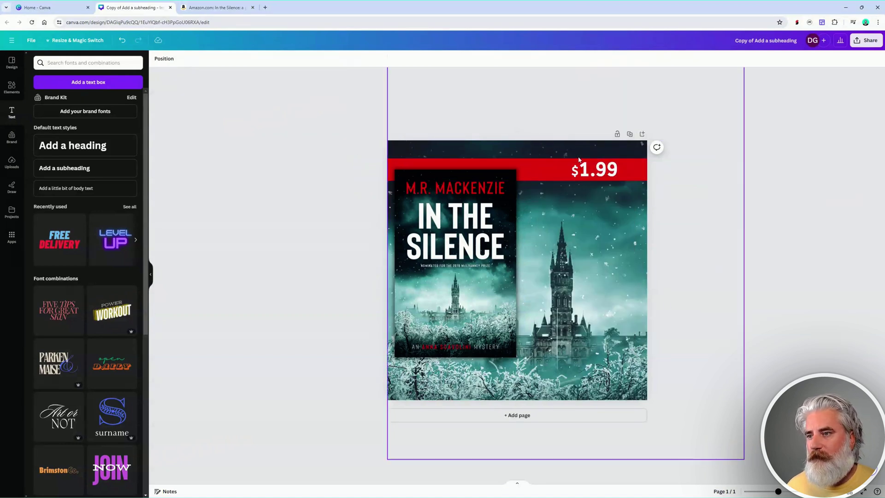
Move the grouped $1.99 price off the red banner to the open area just right of the tower.
left_click(593, 171)
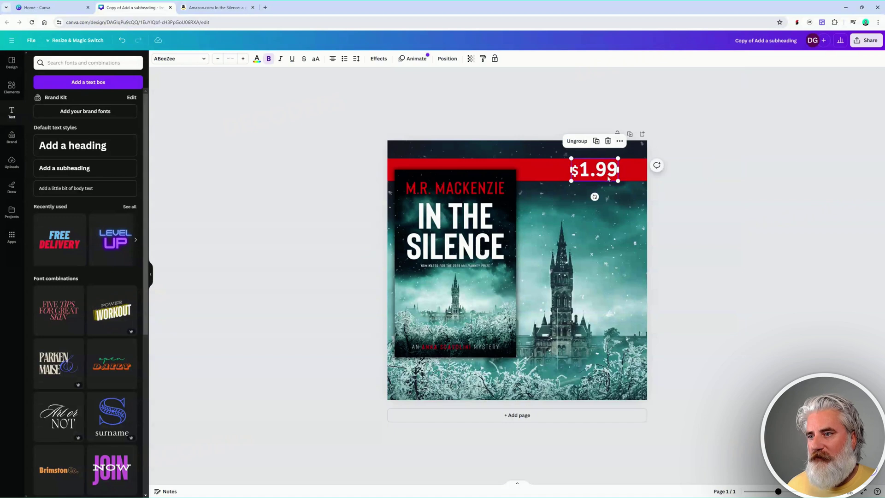
left_click_drag(604, 175, 610, 237)
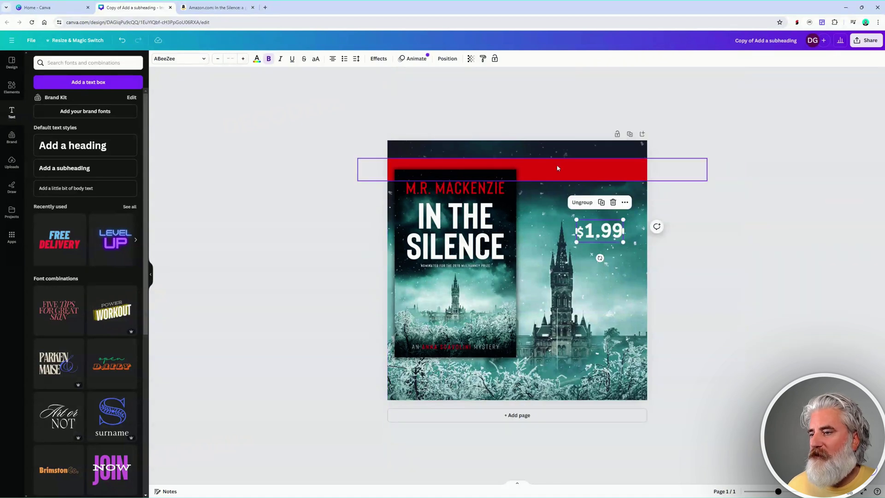
left_click_drag(606, 236, 618, 273)
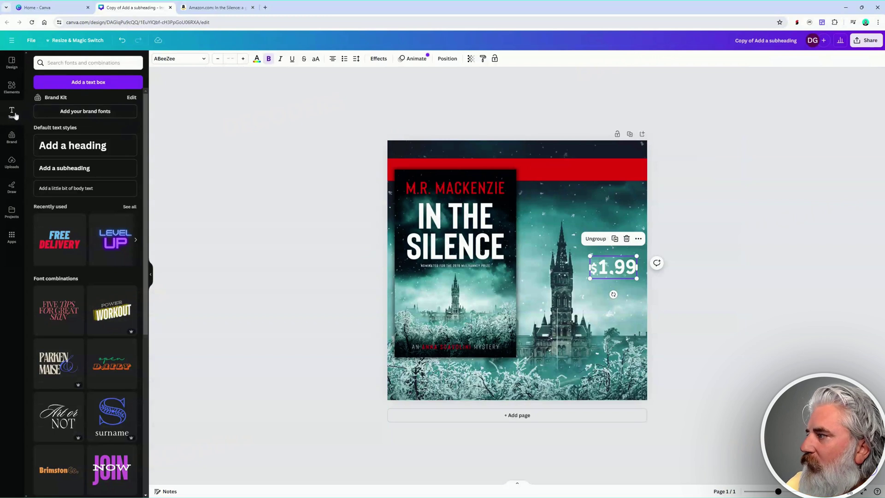
Add a circle shape to the design and open its fill color options.
left_click(11, 87)
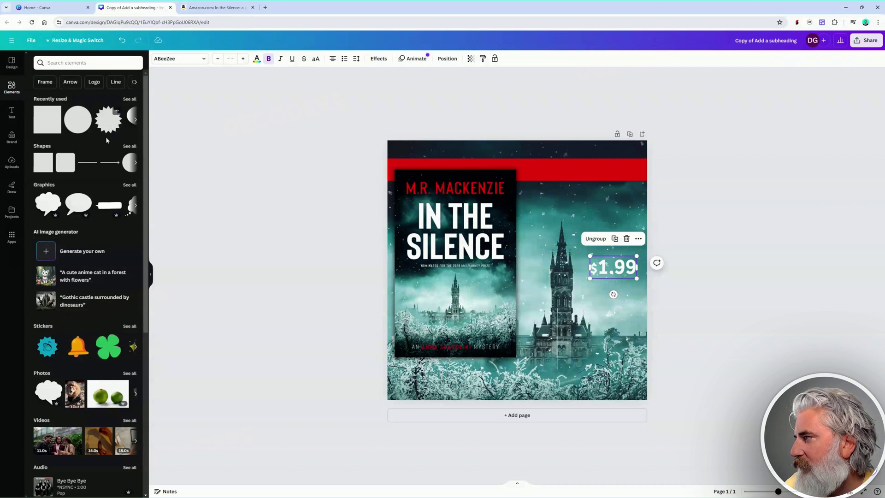
left_click(77, 120)
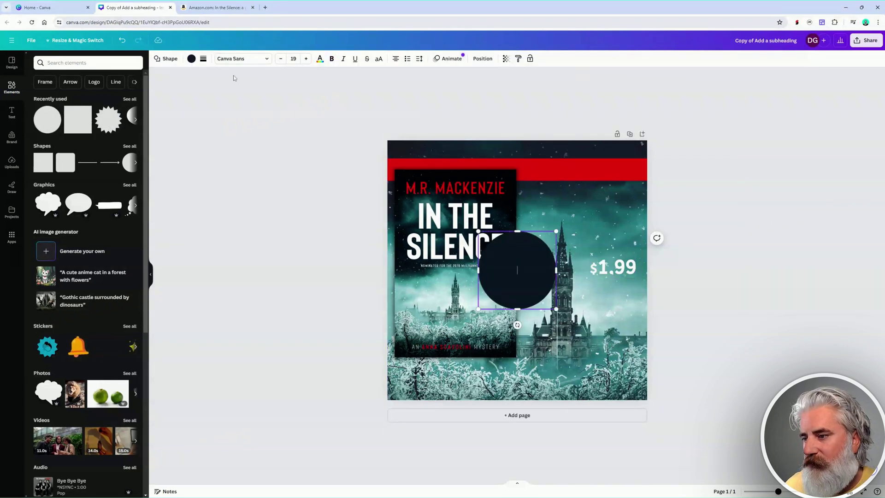
left_click(191, 58)
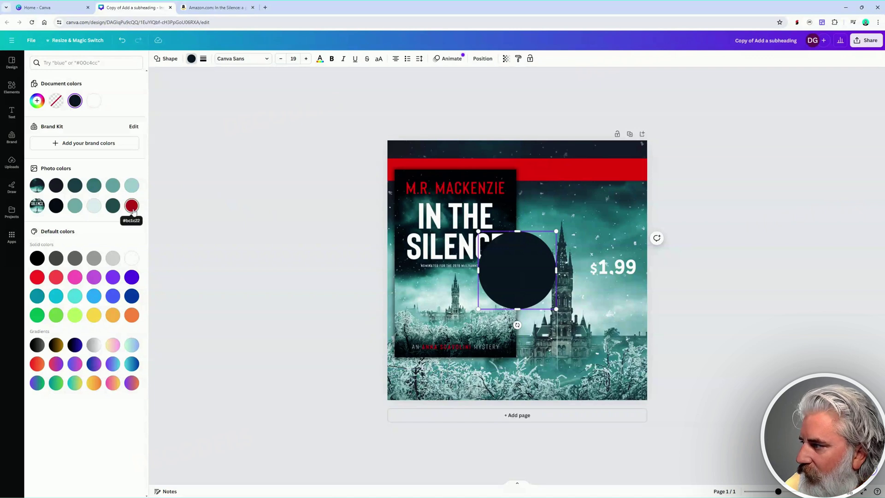
Unlock the red banner so it can be edited.
left_click(607, 175)
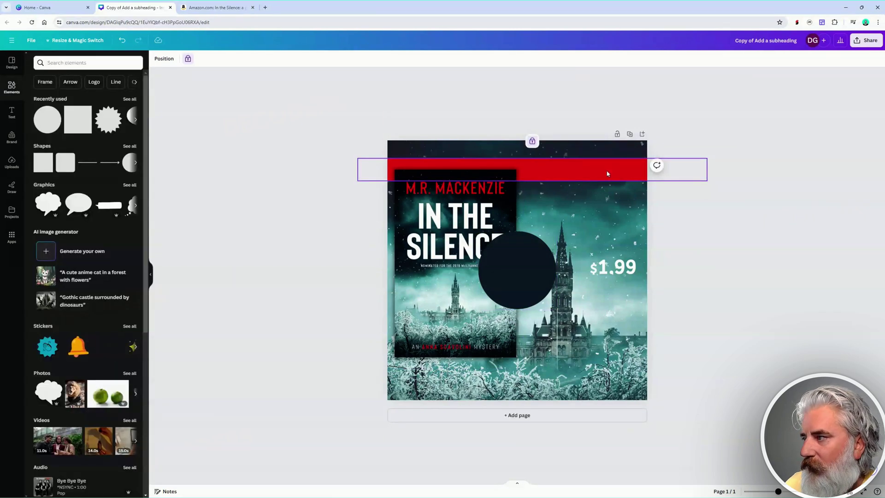
left_click(188, 59)
left_click(745, 234)
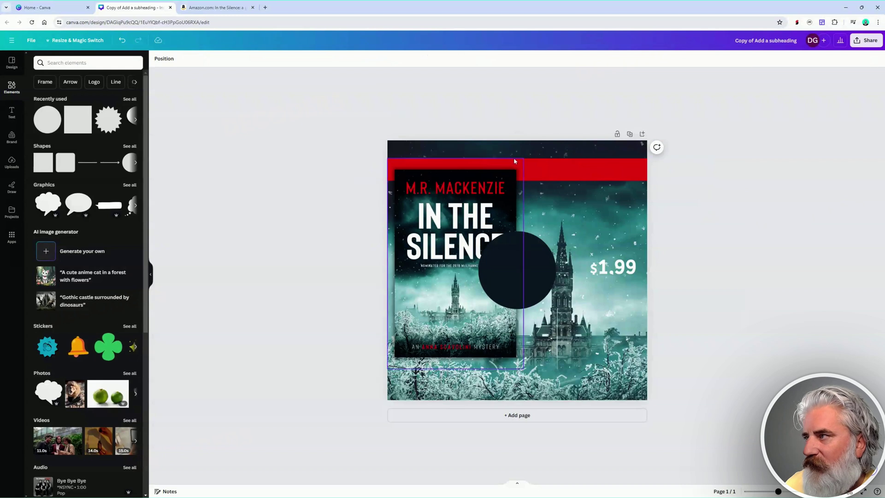
Copy the red banner's fill color code, #EB121B.
left_click(576, 164)
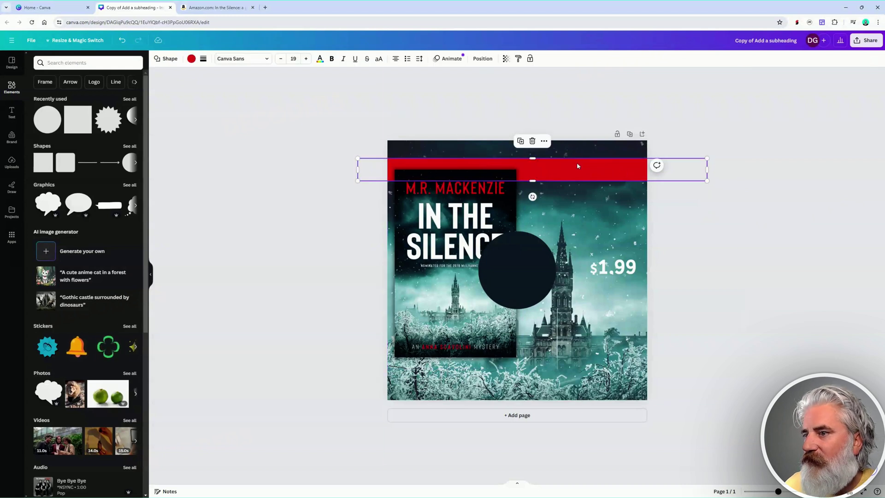
left_click(191, 59)
left_click(37, 100)
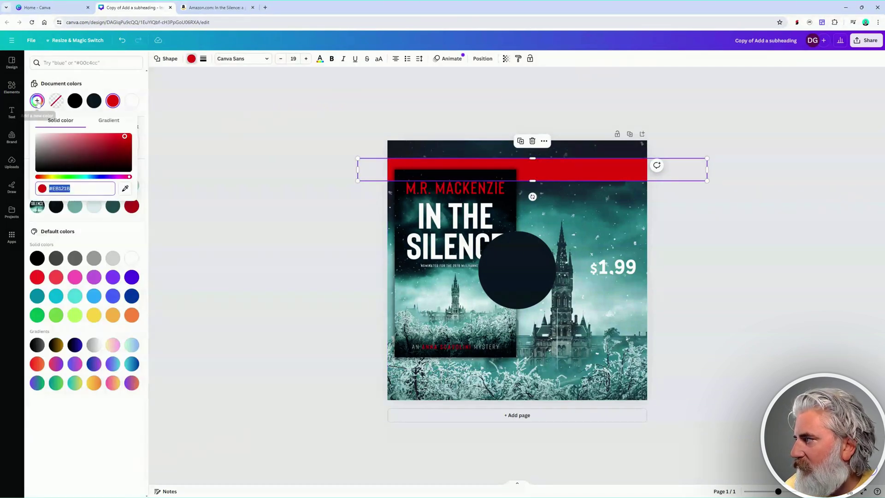
left_click(71, 188)
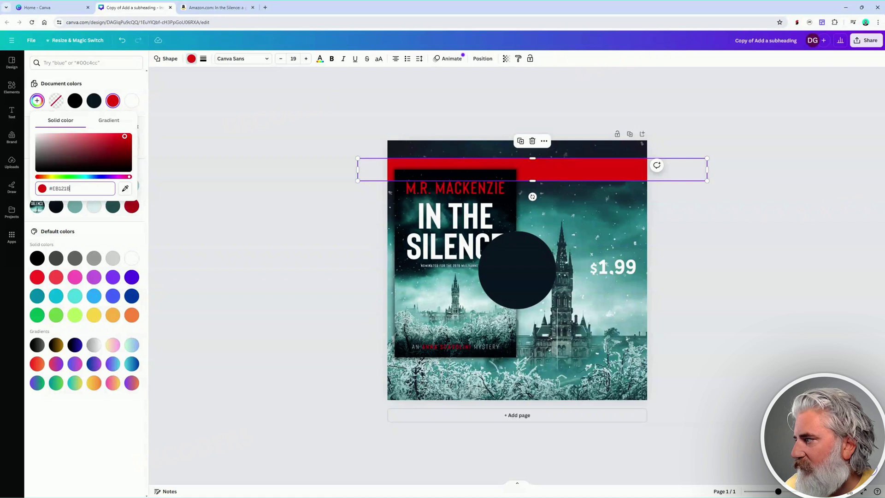
key("ctrl+a")
key("ctrl+c")
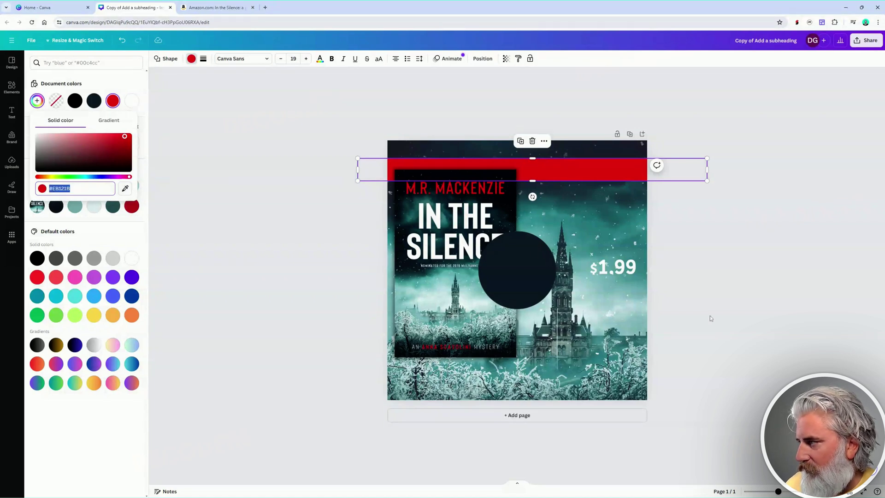
Fill the circle with the banner's red, #EB121B.
key("Escape")
left_click(502, 278)
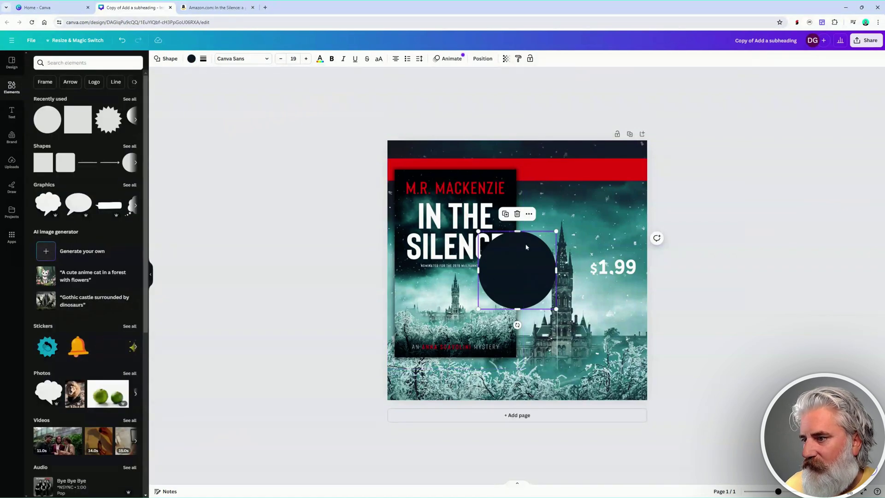
left_click(192, 59)
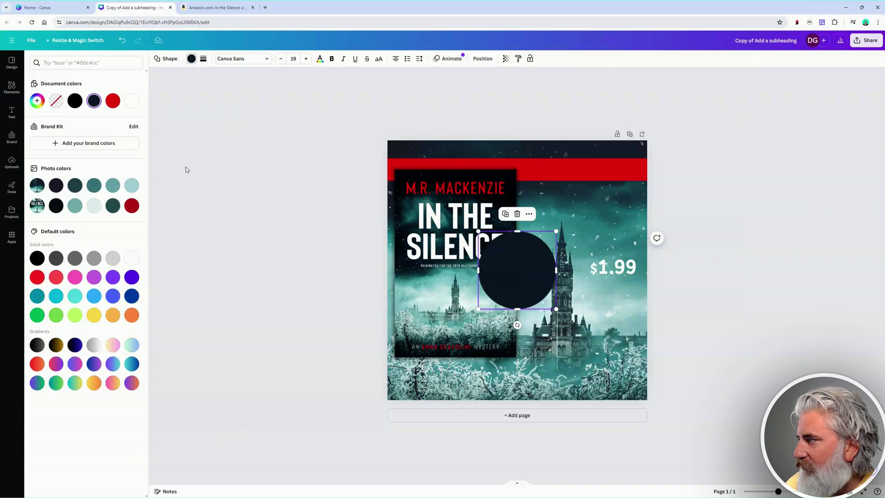
left_click(131, 208)
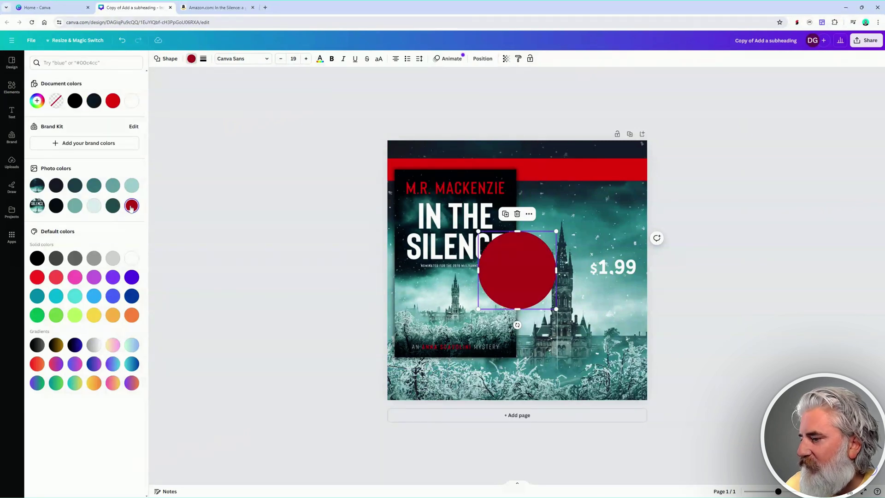
left_click(37, 101)
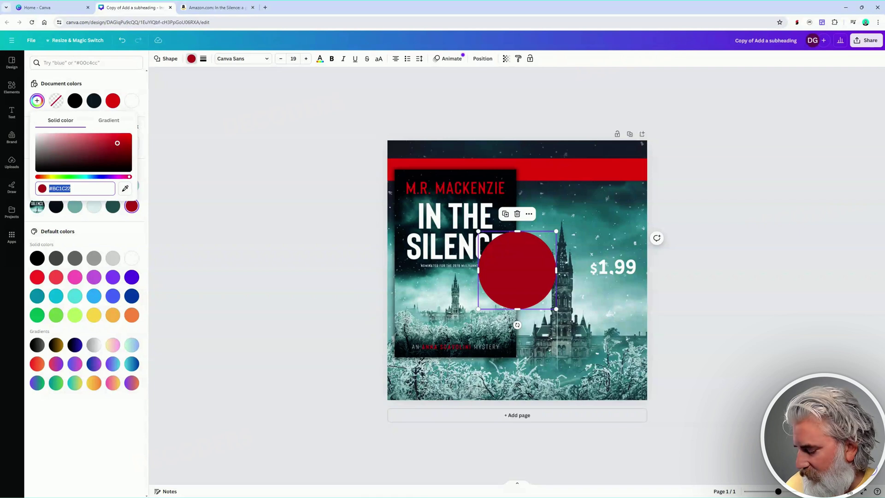
key("ctrl+v")
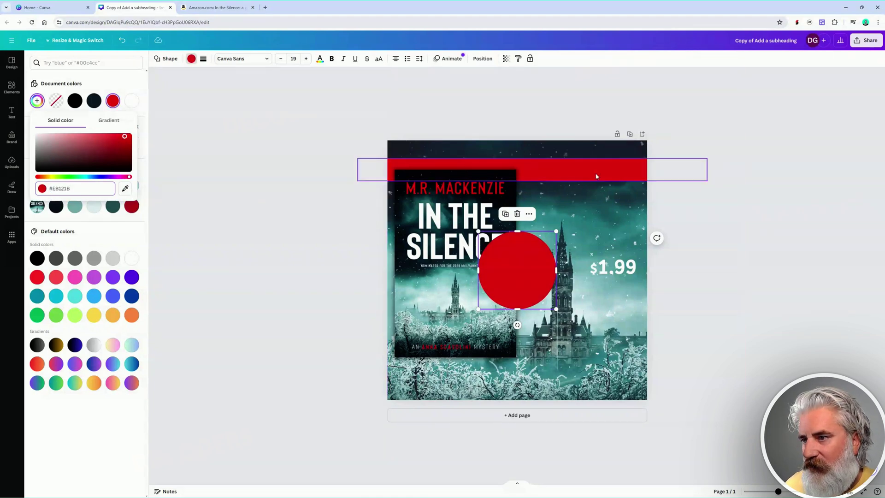
key("Return")
Move the red circle behind the $1.99 price and shrink it to just surround the price.
left_click_drag(523, 266, 618, 260)
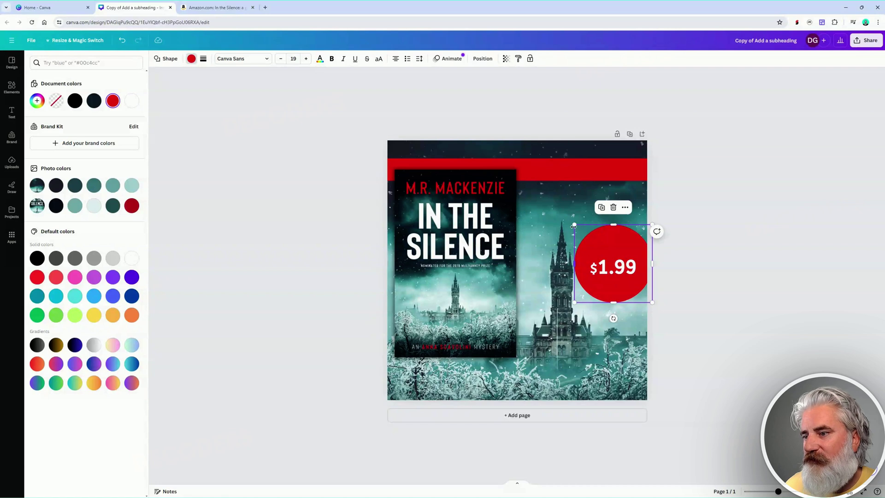
left_click_drag(574, 226, 593, 243)
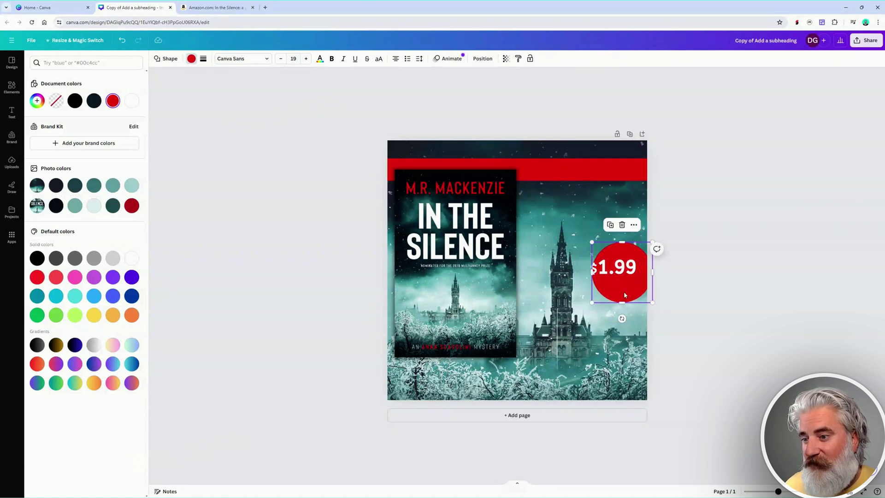
left_click_drag(625, 293, 615, 275)
key("Escape")
key("Escape")
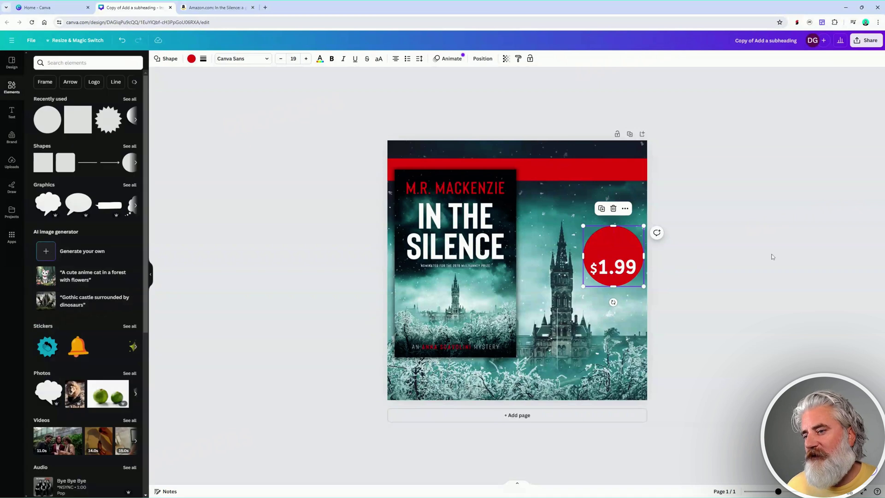
left_click(626, 242)
mouse_move(625, 242)
left_mouse_down()
mouse_move(625, 253)
mouse_move(636, 243)
left_mouse_up()
left_click(734, 232)
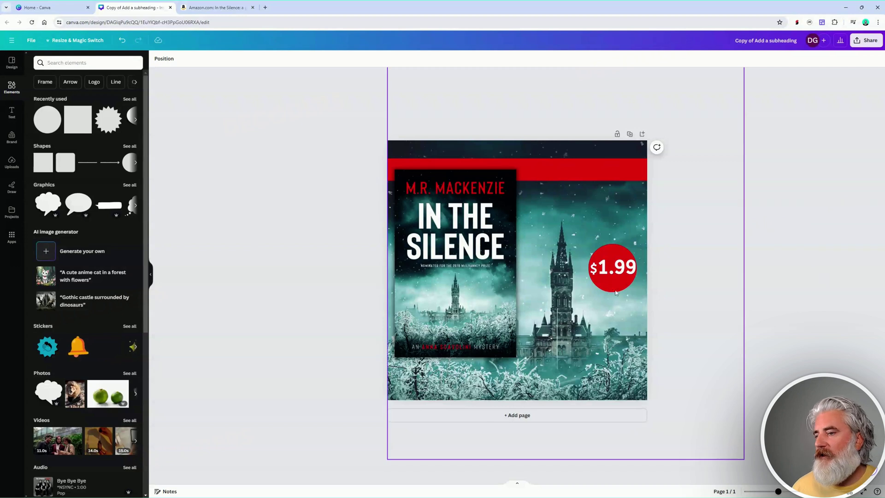
Ungroup the $1.99 price, duplicate the 1.99 text, and place the copy on the red banner.
left_click(594, 270)
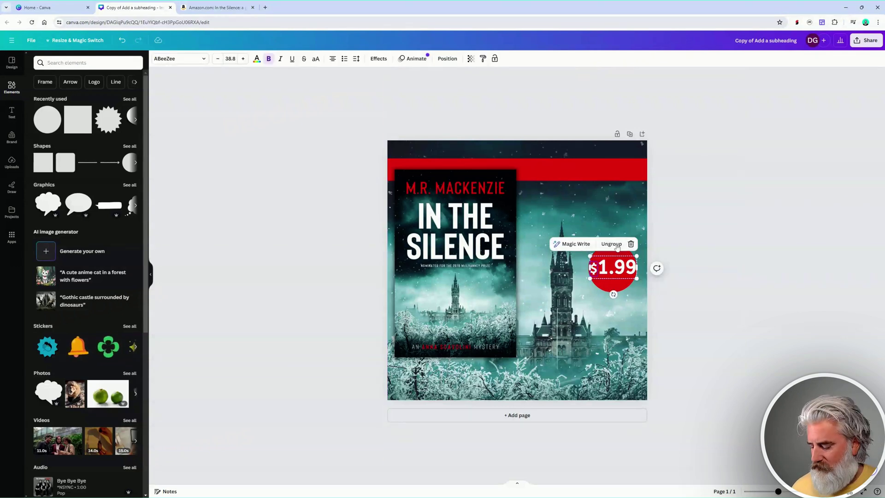
left_click(618, 247)
left_click(618, 272)
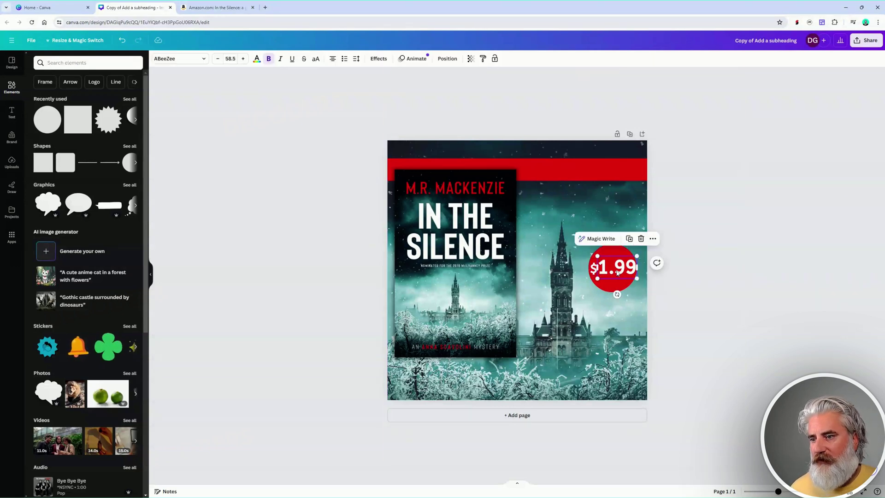
key("ctrl+d")
left_click_drag(631, 282, 583, 176)
Replace the copied 1.99 text on the red banner with the quote text “Gritty crime.
double_click(579, 170)
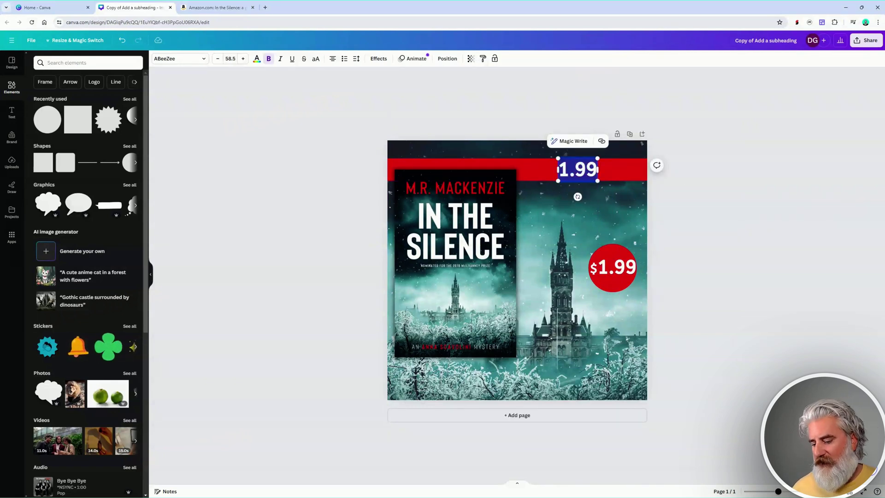
type("\"")
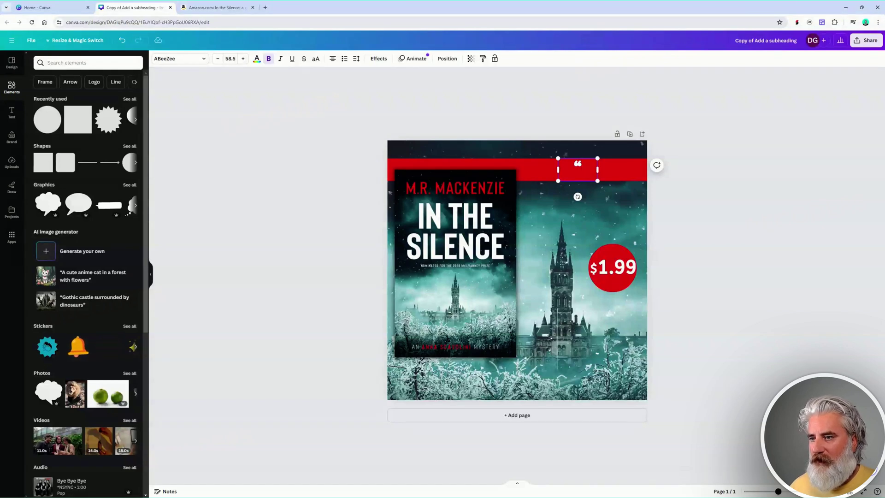
type("Grit")
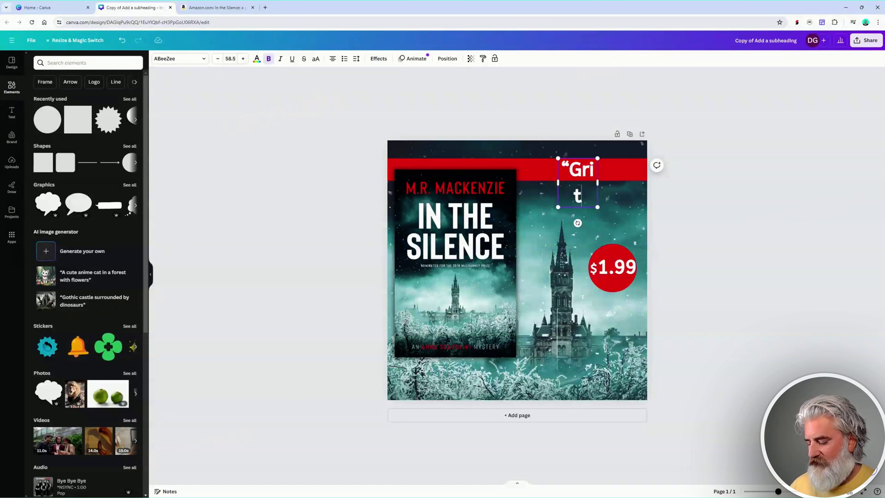
type("ty cri")
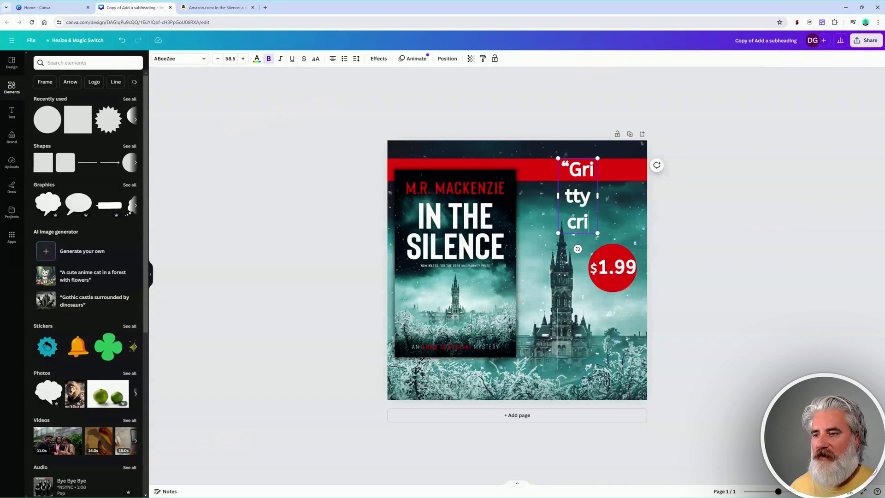
type("me")
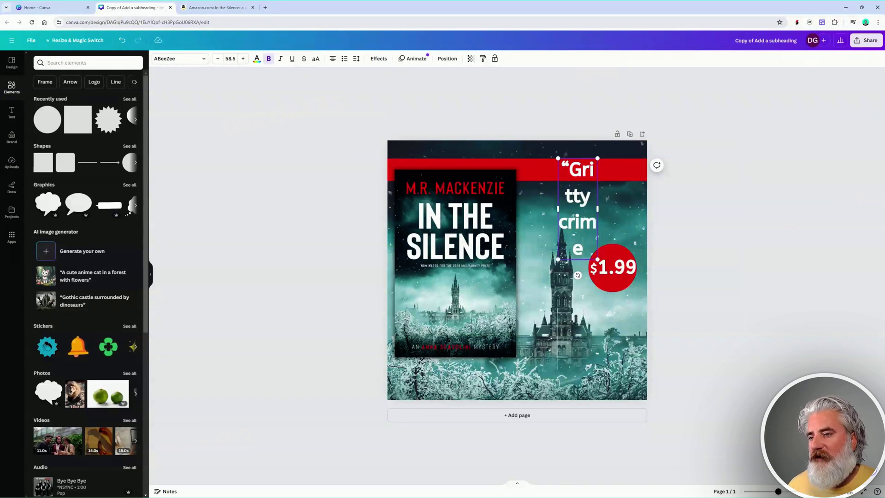
Clear the whole quote text from the red banner and leave the text box.
key("ctrl+a")
key("BackSpace")
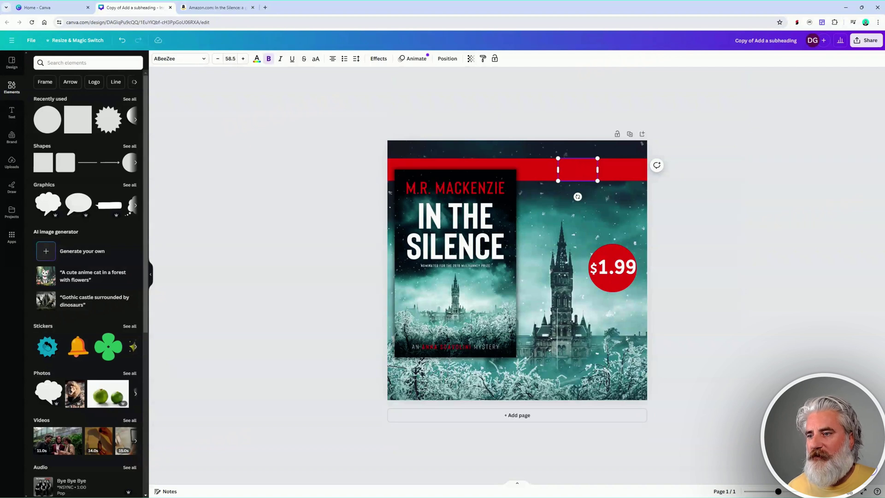
left_click(589, 167)
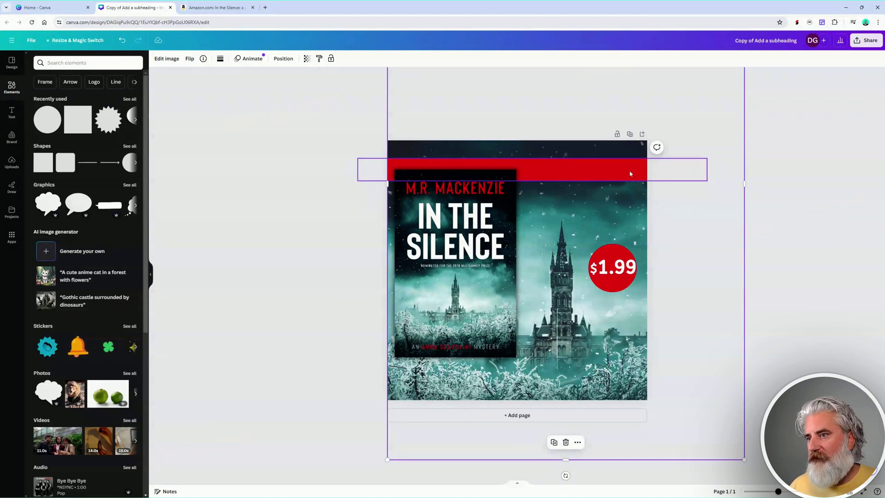
Take the red banner off the page, and place the book cover near the bottom edge at a slightly smaller size.
left_click_drag(564, 173, 25, 241)
key("ctrl+z")
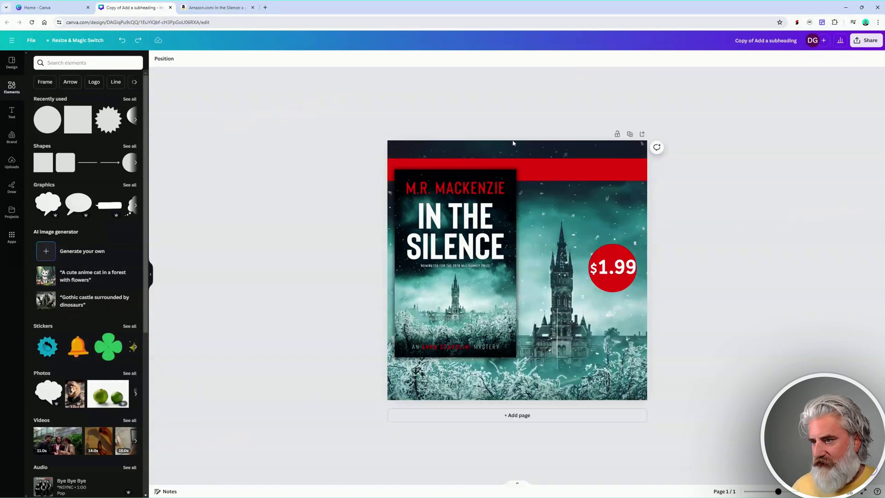
left_click(563, 166)
left_click_drag(563, 166, 202, 227)
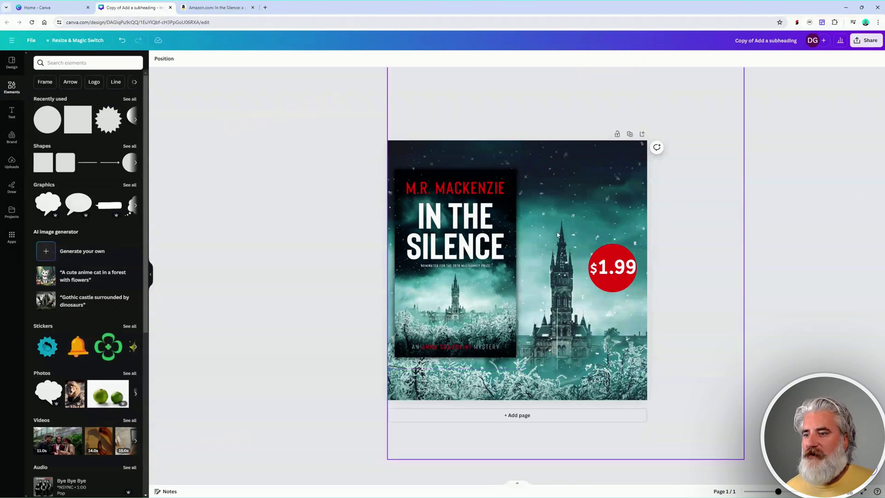
left_click_drag(485, 273, 485, 309)
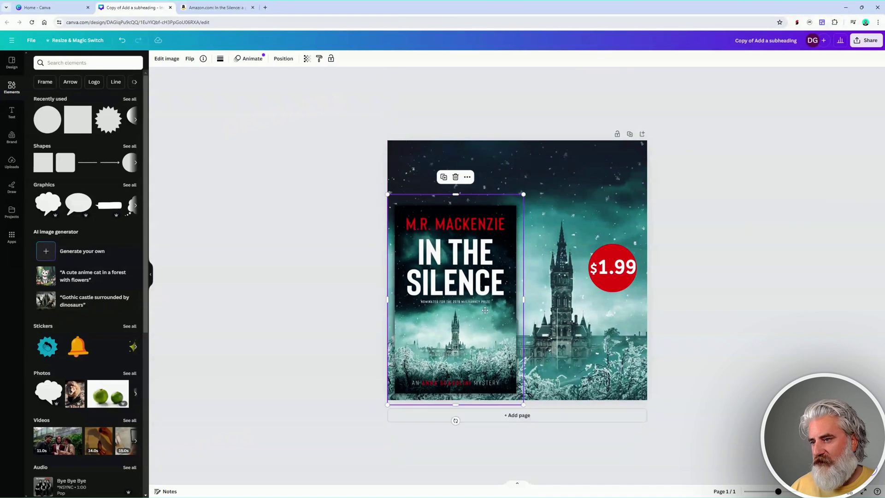
left_click_drag(524, 194, 518, 202)
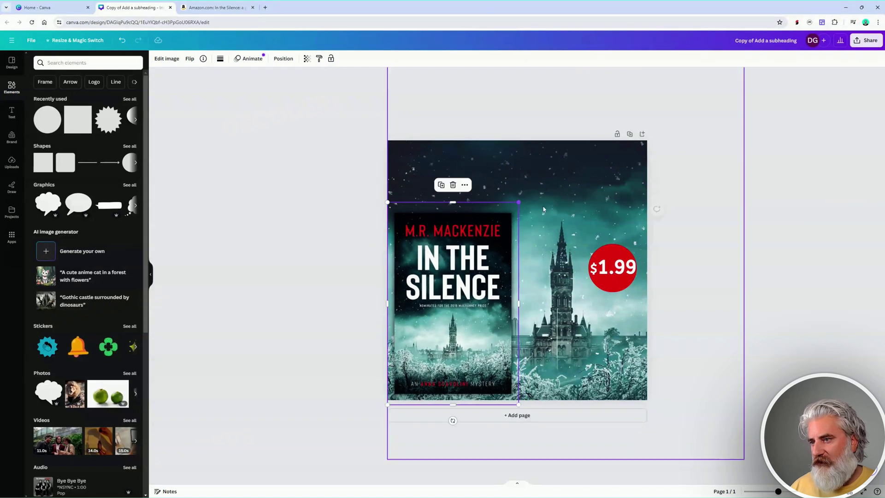
Move the $1.99 badge onto the book cover's upper right corner and shrink the dollar sign to size 35.9.
left_click(608, 245)
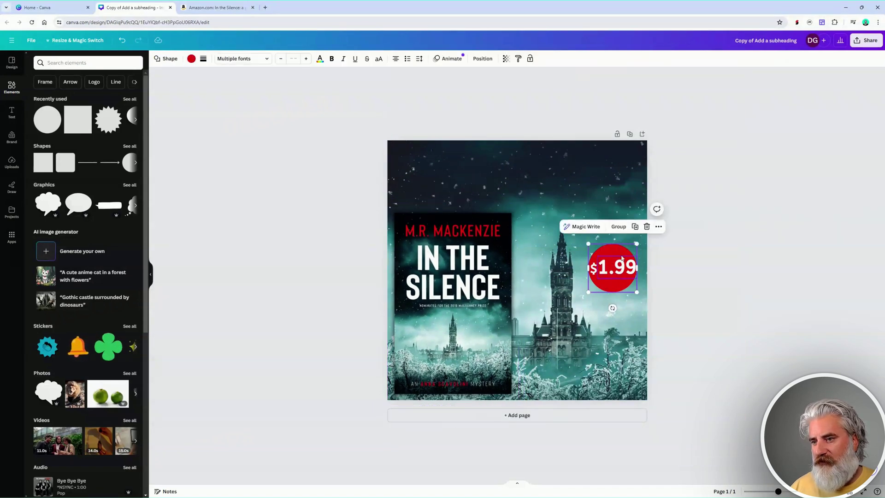
left_click_drag(618, 251, 525, 183)
left_click(509, 203)
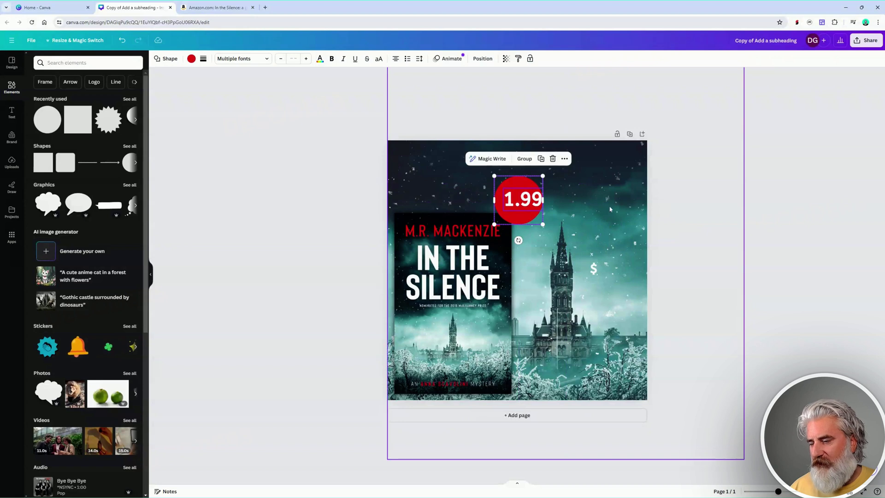
left_click_drag(607, 267, 501, 199)
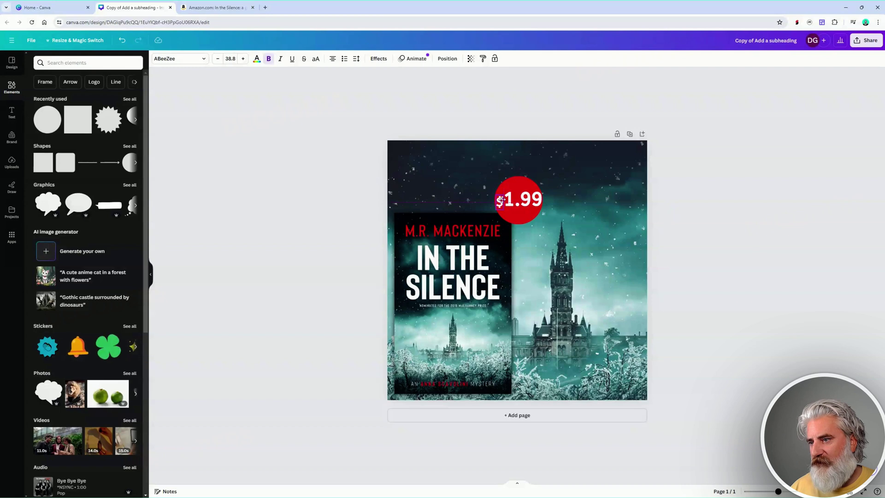
left_click(500, 199)
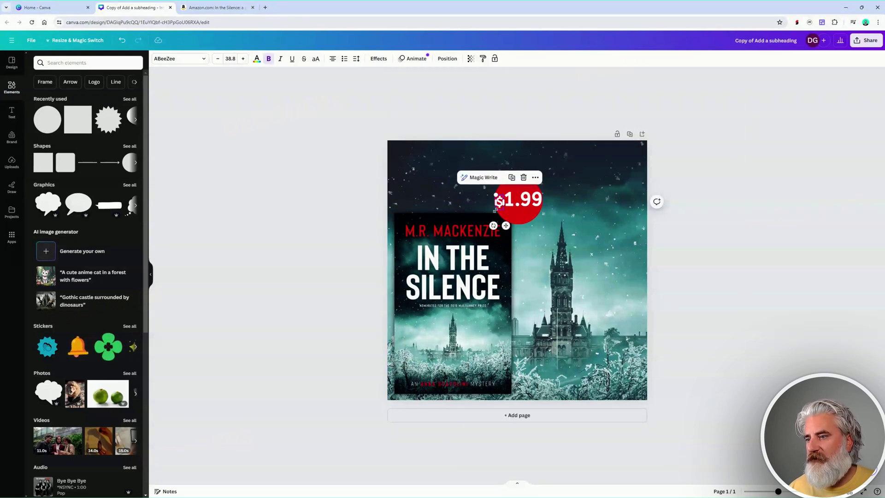
left_click_drag(496, 195, 498, 198)
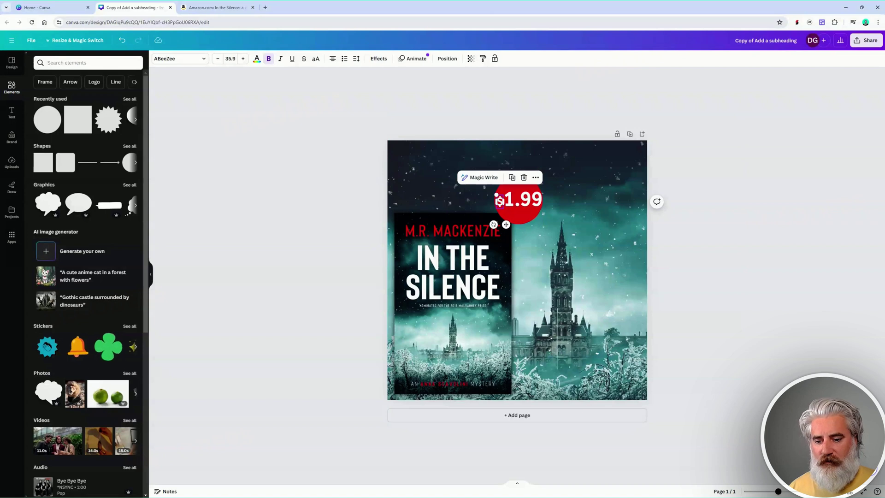
left_click(791, 331)
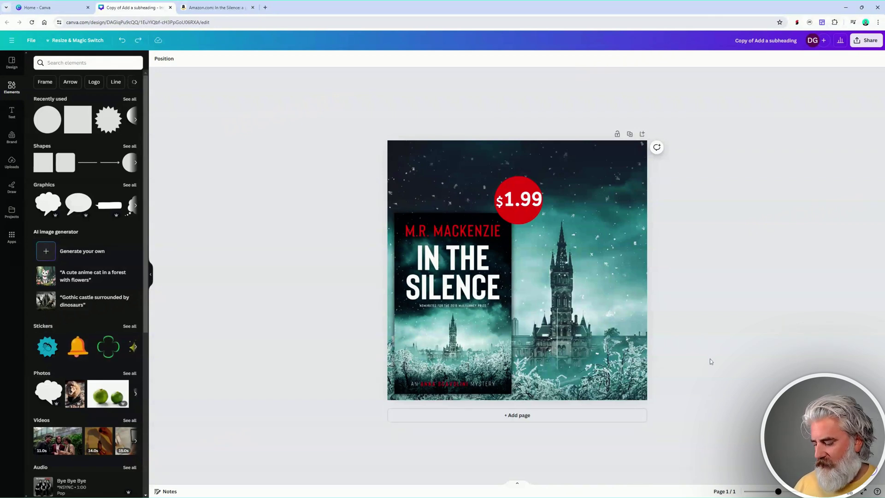
Undo the rearrangement of the price badge, book cover and red banner.
key("ctrl+z")
key("ctrl+z")
key("ctrl+z")
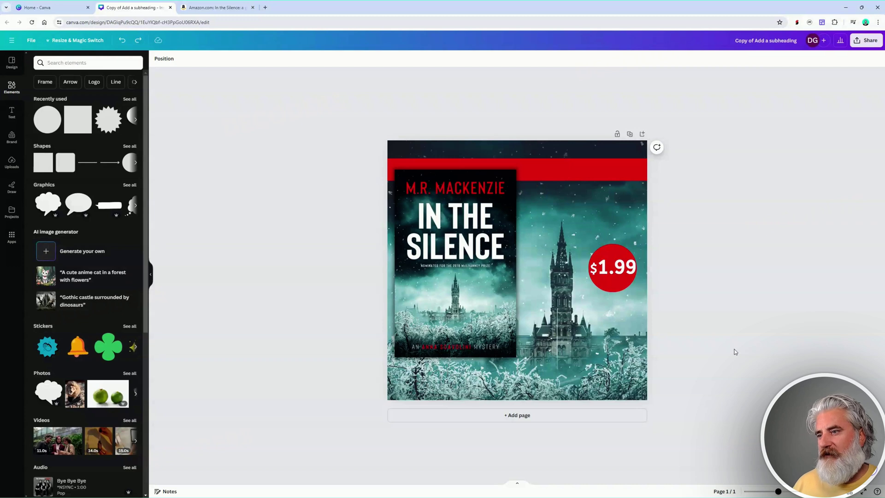
Stretch the red banner upward so it covers the page from its top edge.
left_click(545, 171)
left_click_drag(532, 158, 532, 137)
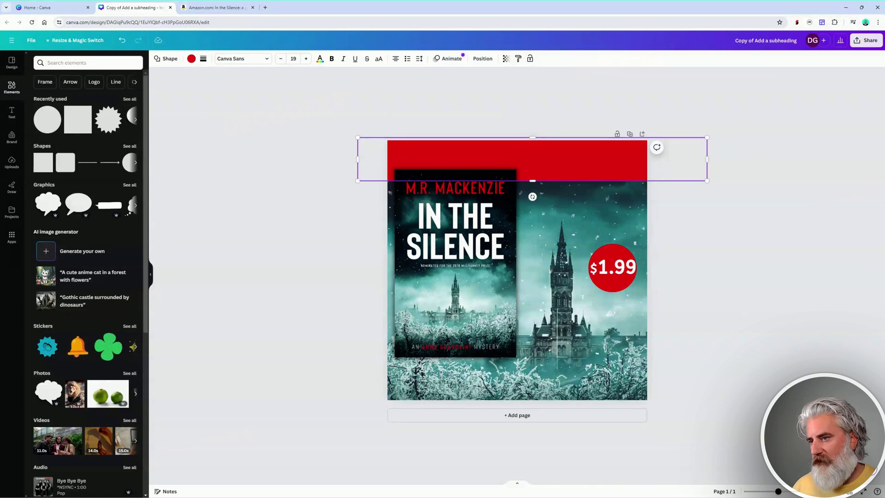
left_click(543, 150)
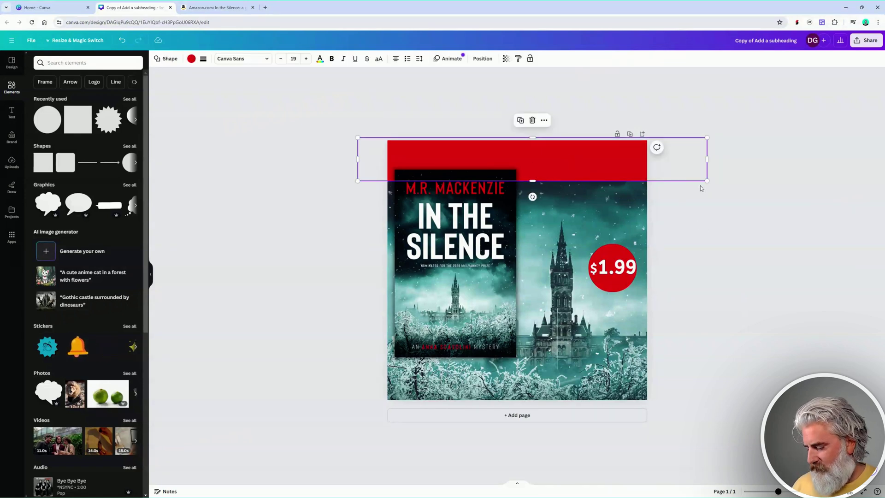
Try a duplicate of the red banner along the page's bottom edge and delete it.
key("ctrl+d")
left_click_drag(613, 170, 578, 403)
key("Delete")
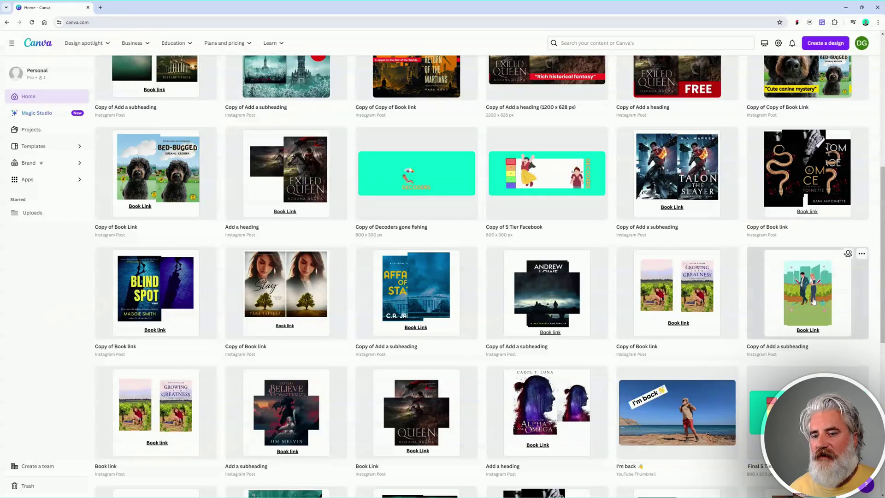
Open the design showing a couple reading in a garden and follow its Book Link to the Amazon page.
left_click(813, 301)
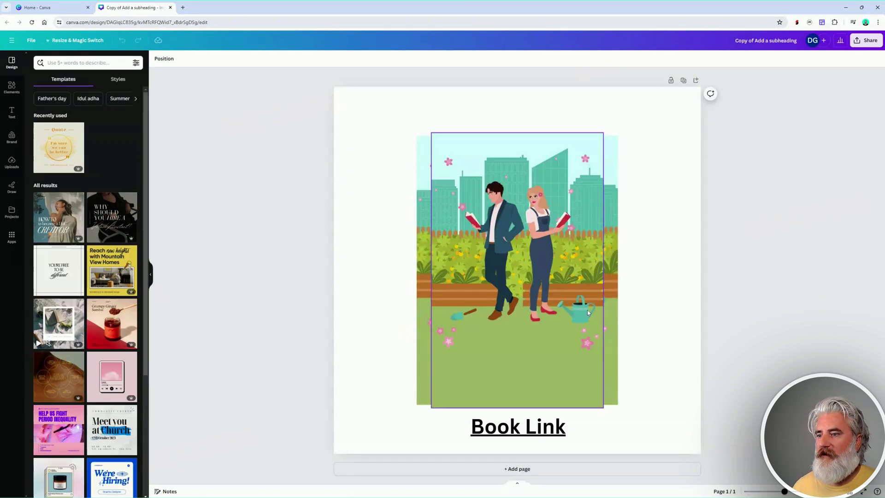
left_click(523, 429)
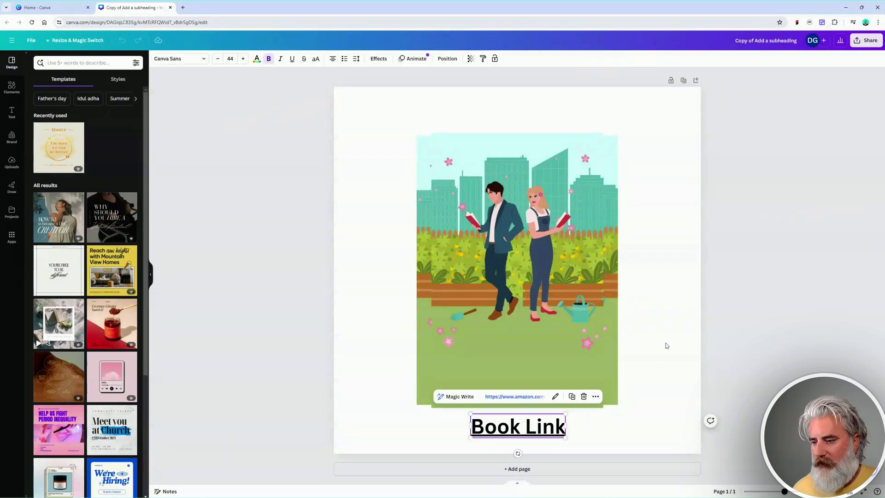
left_click(515, 396)
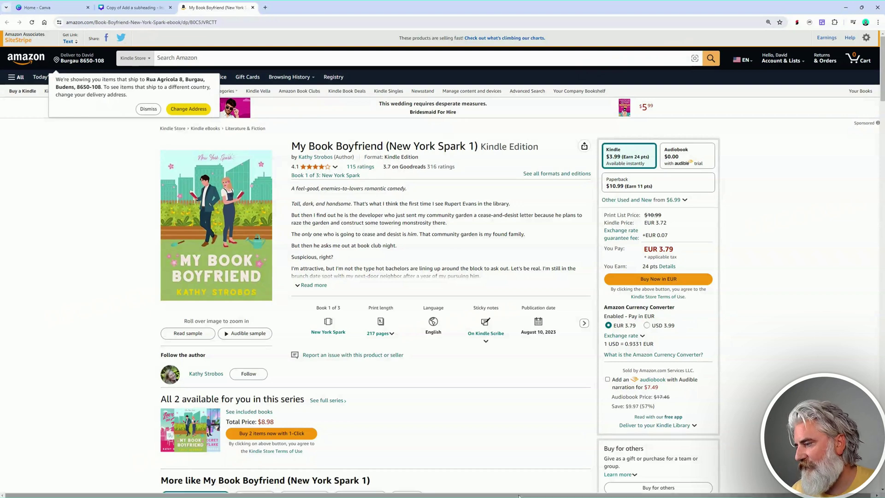
Open the New York Spark series page and review the books in the series and their Kindle prices.
left_click(336, 175)
scroll(518, 276, "down", 2)
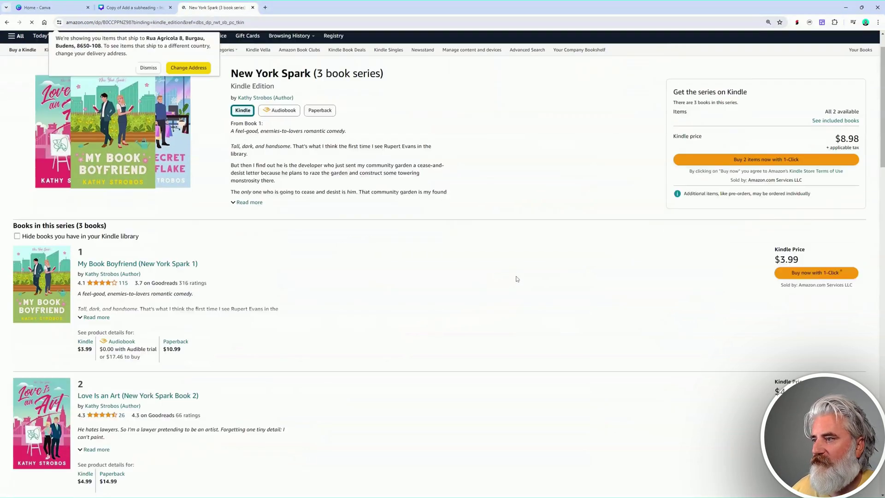
scroll(517, 277, "down", 2)
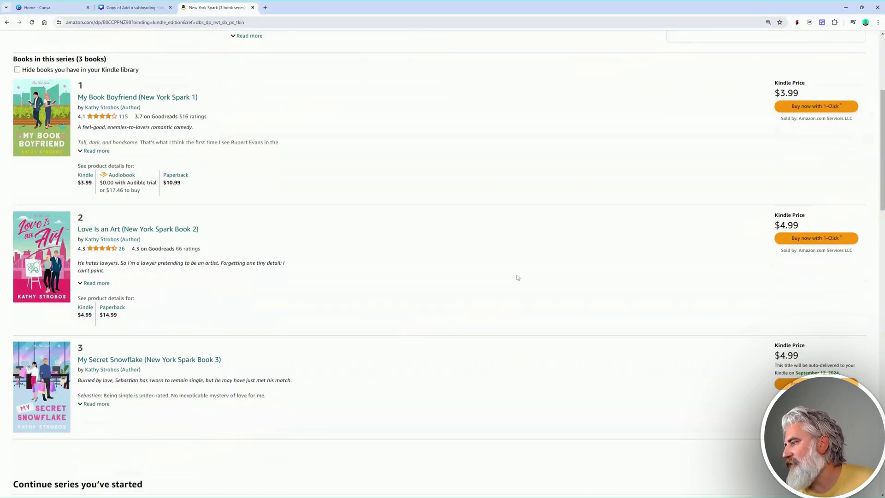
scroll(518, 278, "down", 1)
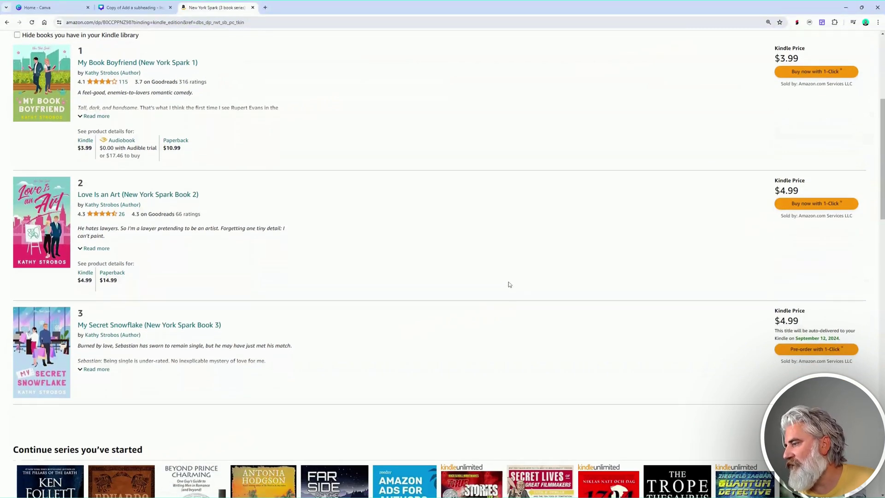
scroll(509, 285, "up", 5)
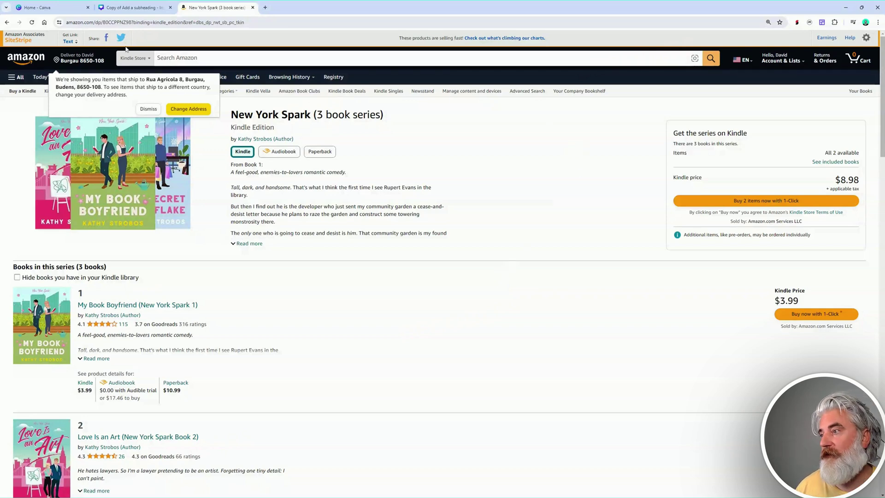
Switch back to the Canva design and place the text-free illustration and the My Book Boyfriend cover side by side.
left_click(134, 8)
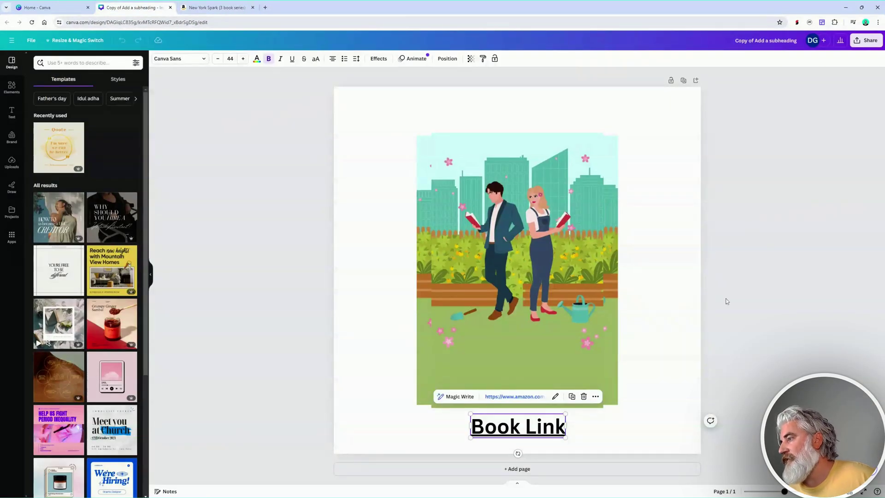
left_click_drag(549, 265, 655, 233)
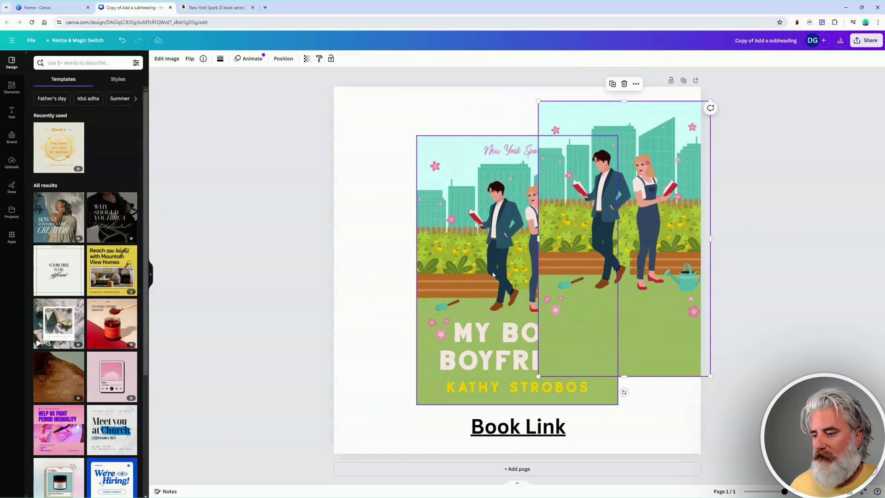
left_click_drag(493, 275, 421, 246)
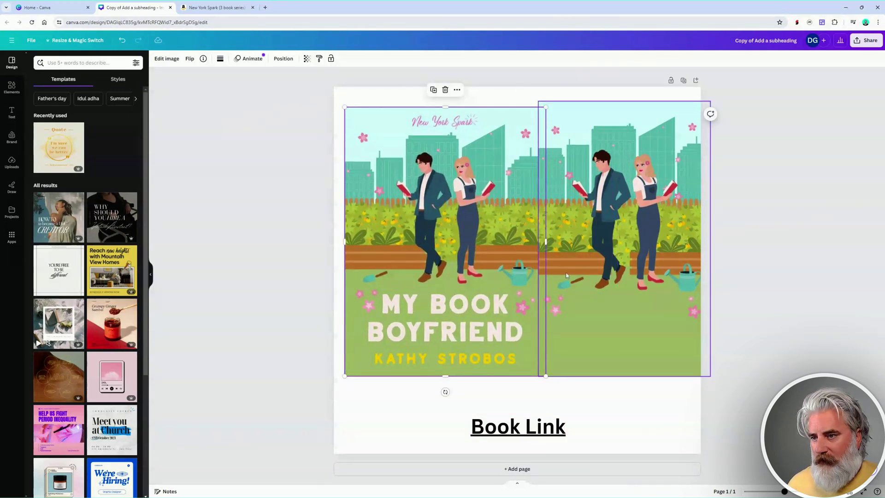
Open the My Book Boyfriend Amazon page from the series list and review its product details and full description.
key("ctrl+Tab")
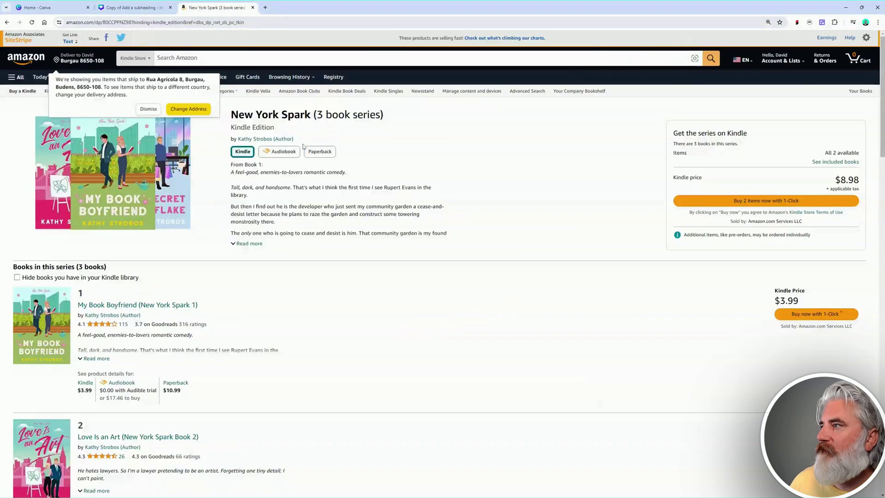
left_click(138, 304)
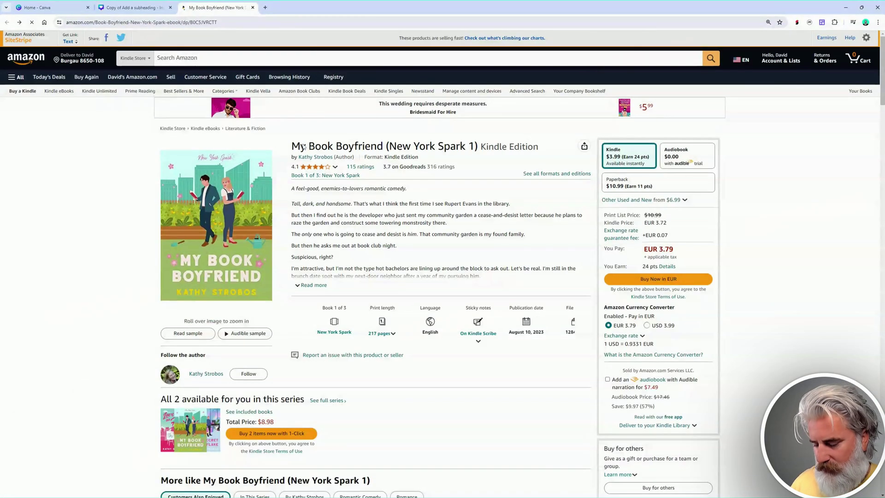
scroll(495, 321, "down", 1)
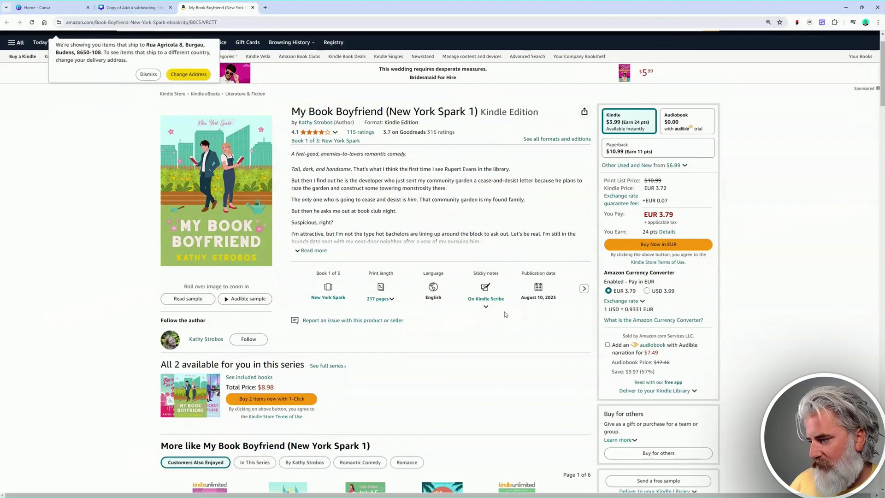
scroll(498, 318, "down", 8)
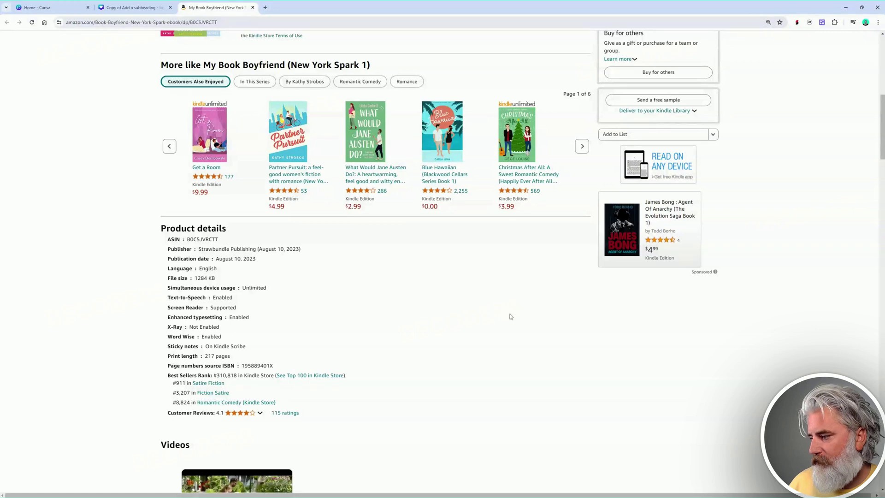
scroll(510, 316, "down", 2)
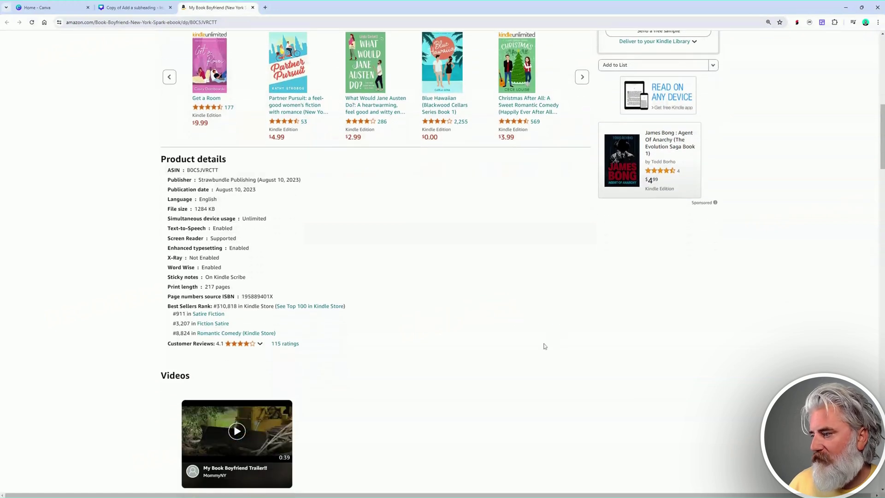
scroll(558, 329, "up", 3)
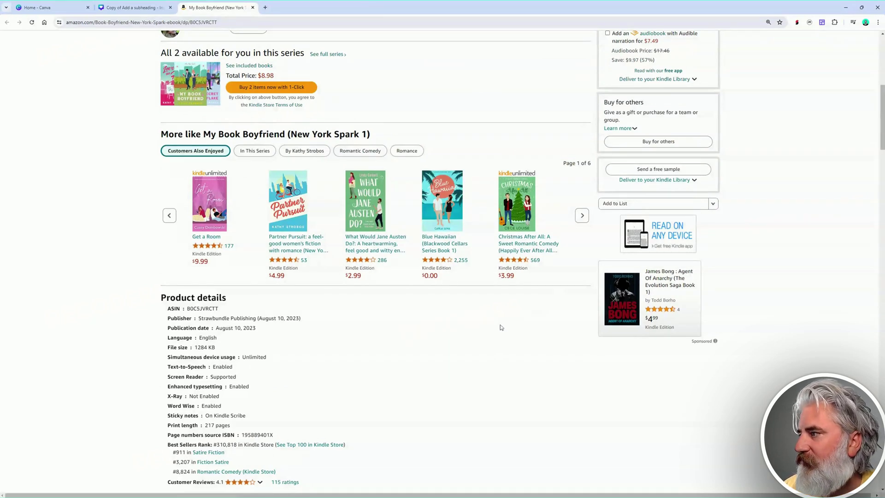
scroll(526, 319, "up", 3)
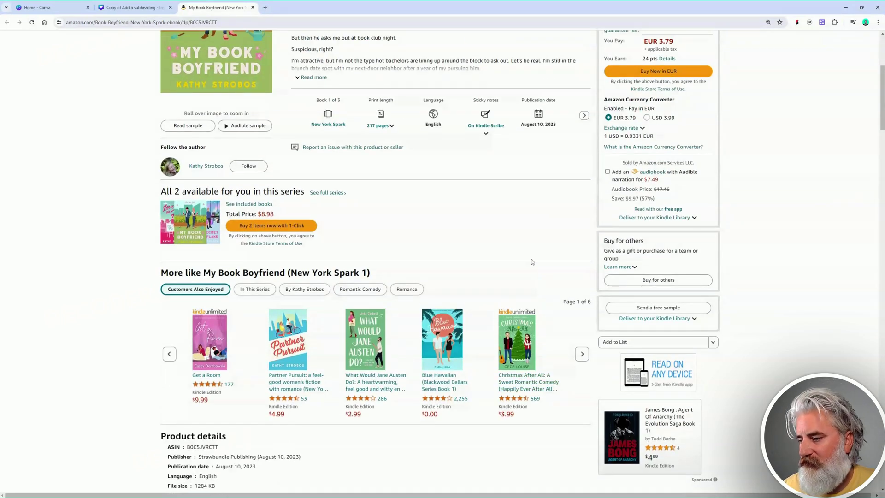
scroll(533, 261, "up", 3)
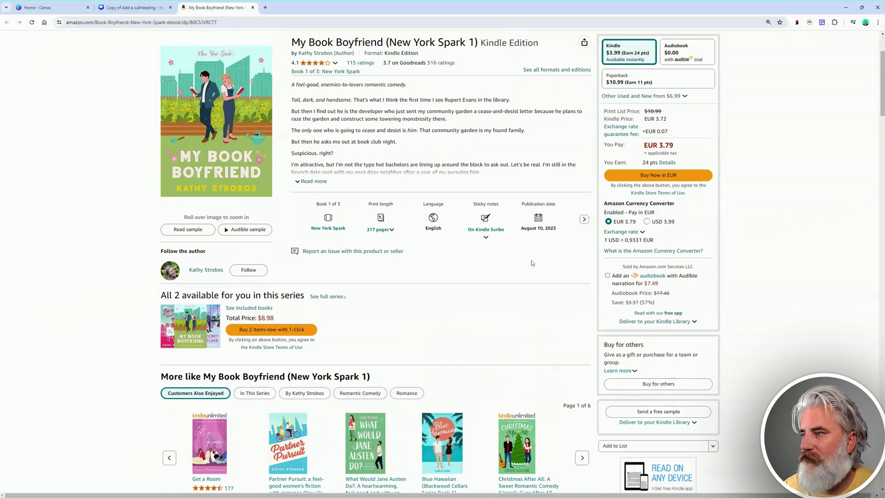
scroll(533, 263, "up", 3)
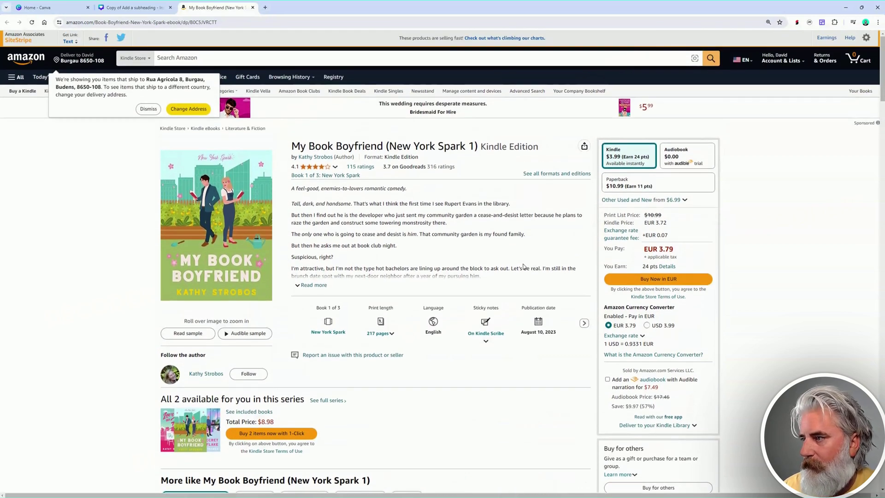
left_click(314, 284)
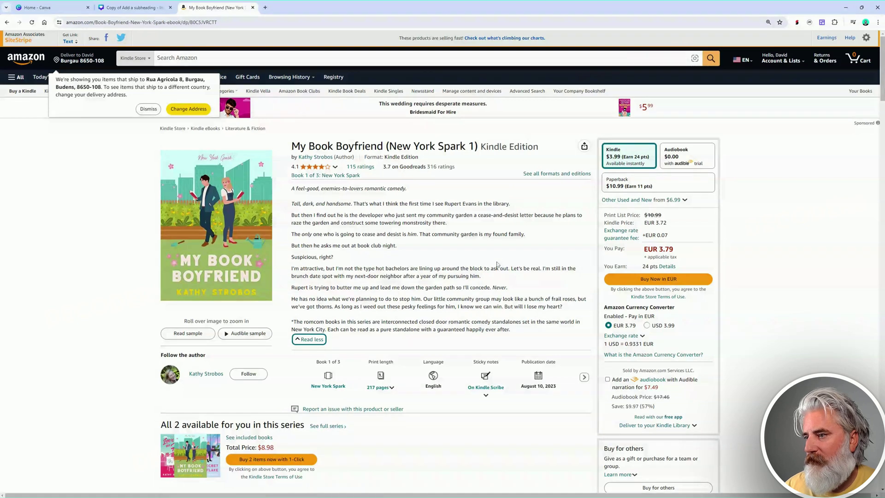
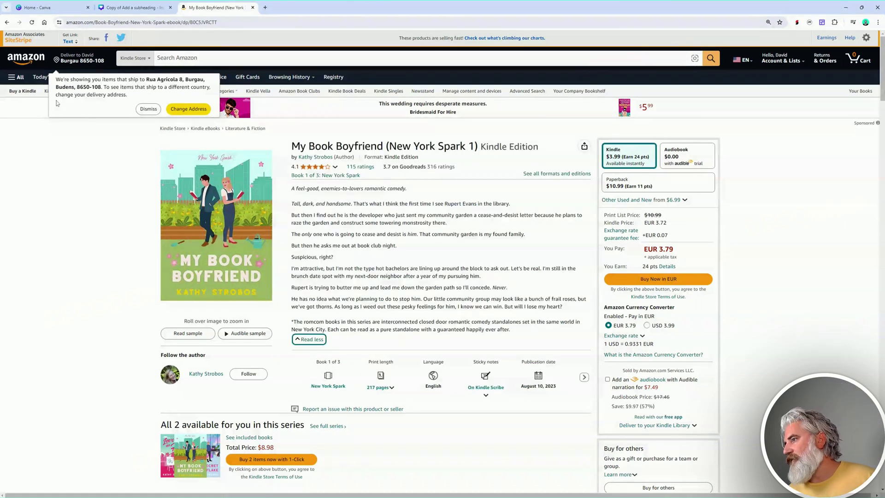
Switch back to the Canva design, move the Book Link text off the page, and place the illustration top-left and the cover bottom-right.
left_click(133, 8)
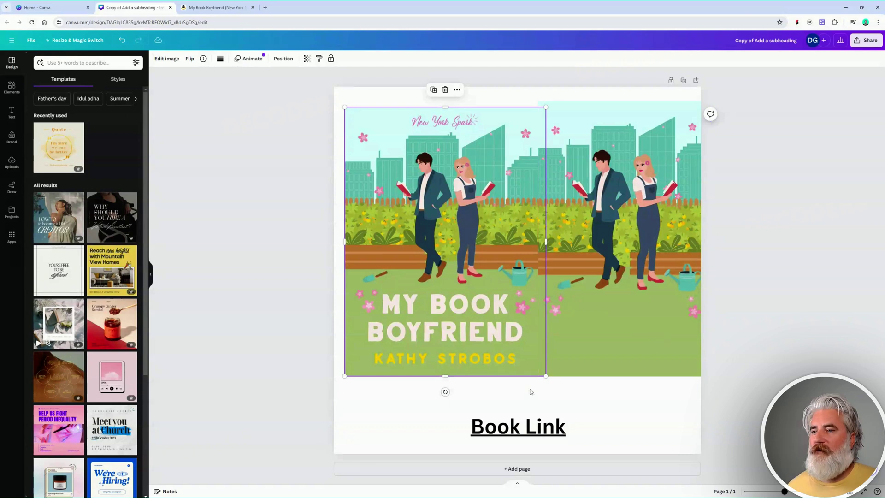
left_click_drag(539, 431, 190, 376)
left_click(577, 201)
left_click_drag(577, 201, 640, 282)
left_click_drag(603, 154, 449, 129)
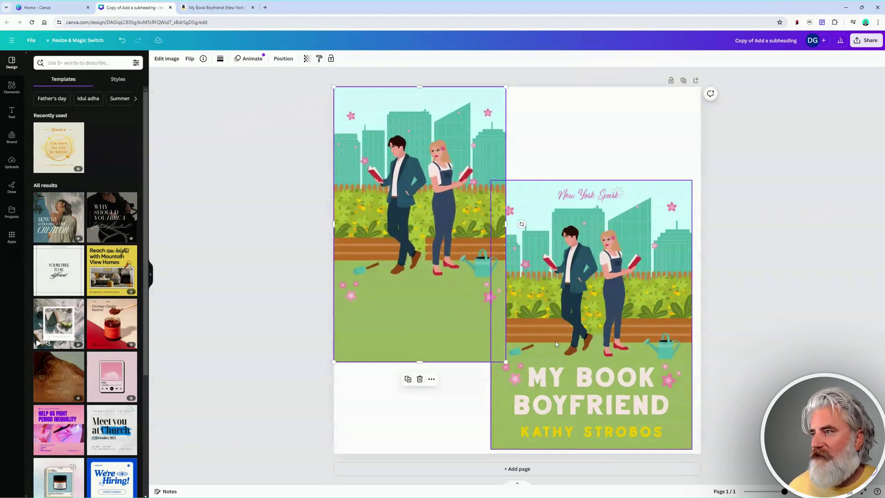
Enlarge the text-free illustration to the full 1080 px page width, position it to cover the page, and send it behind the cover.
left_click_drag(506, 362, 671, 493)
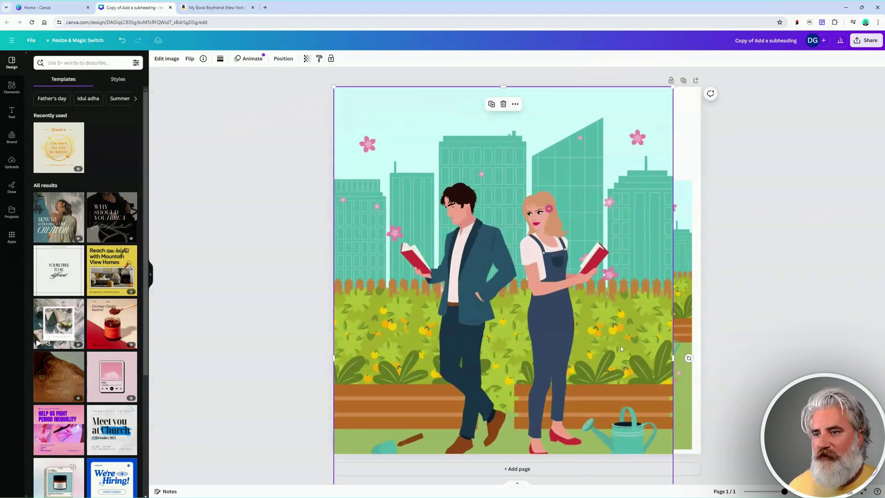
scroll(524, 264, "down", 3)
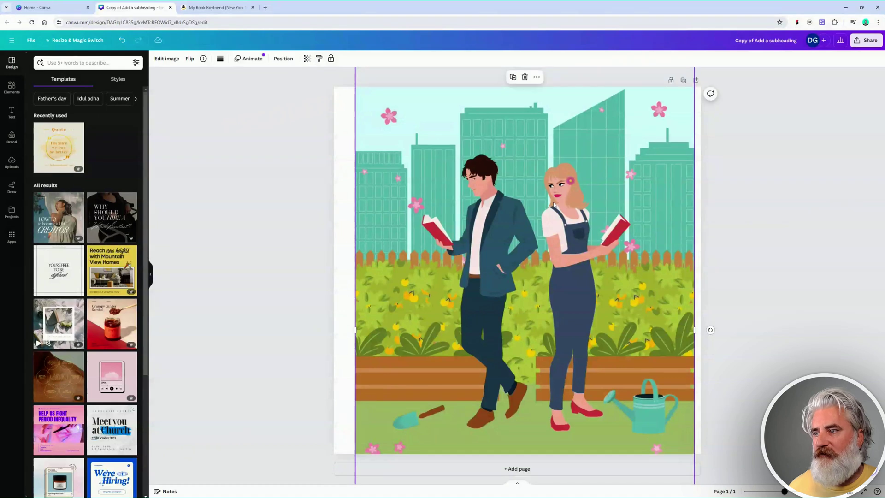
scroll(554, 205, "down", 1)
left_click_drag(554, 205, 564, 264)
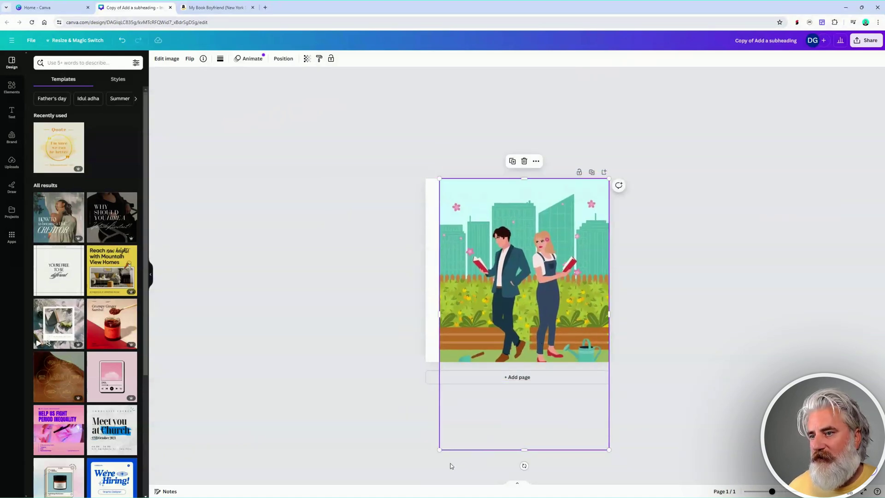
left_click_drag(438, 450, 426, 472)
left_click_drag(556, 311, 555, 265)
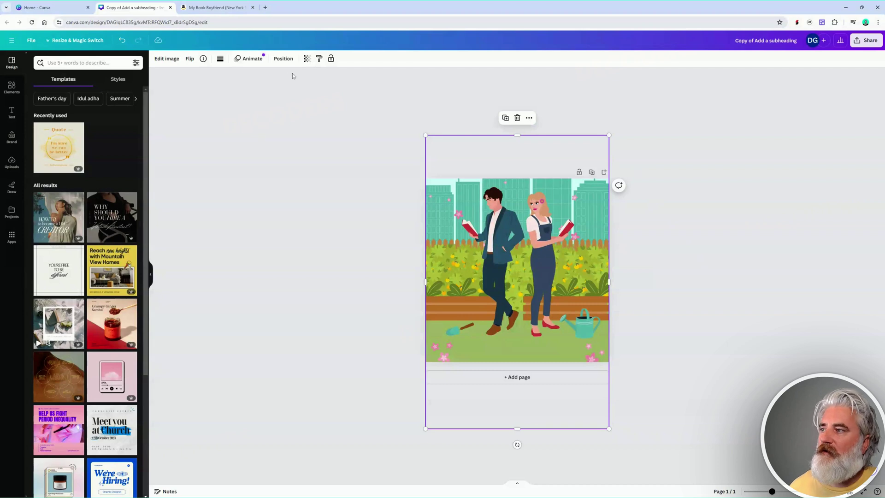
left_click(283, 58)
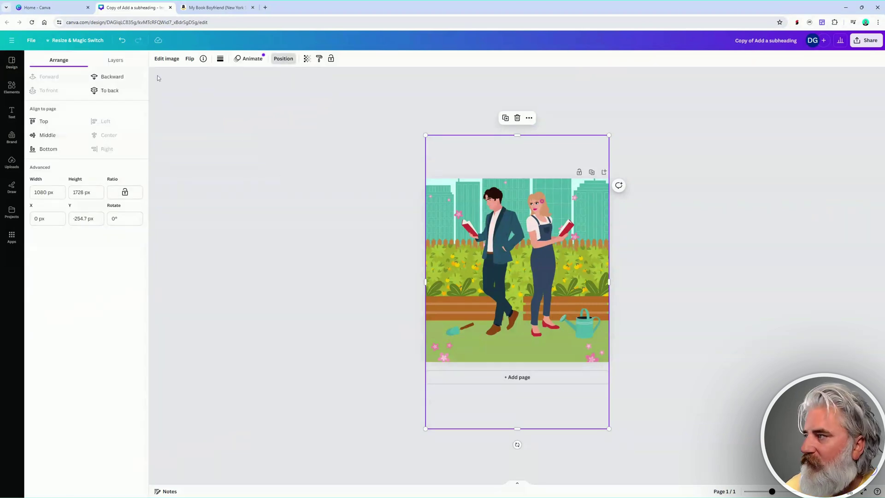
left_click(112, 76)
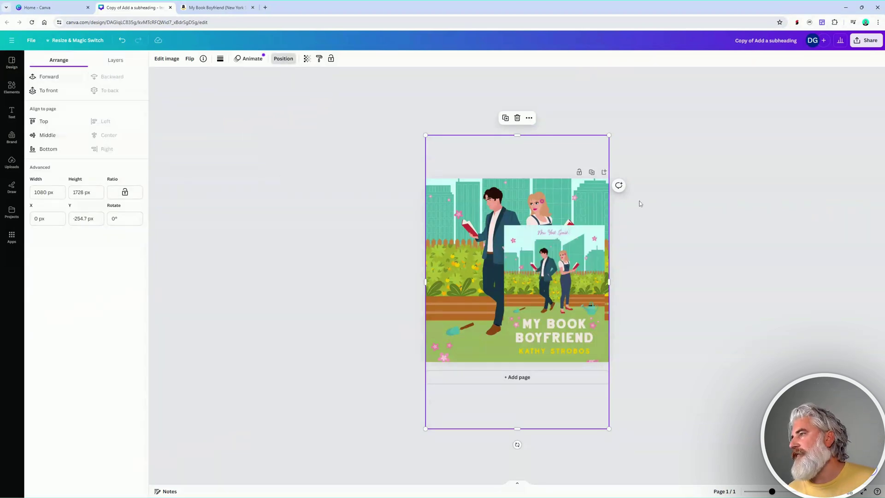
Shrink the book cover to about 472 by 631 px and place it over the lower-left part of the illustration.
mouse_move(569, 284)
left_mouse_down()
mouse_move(564, 261)
mouse_move(560, 277)
mouse_move(545, 251)
mouse_move(577, 274)
mouse_move(534, 222)
mouse_move(636, 243)
mouse_move(729, 302)
mouse_move(562, 276)
left_mouse_up()
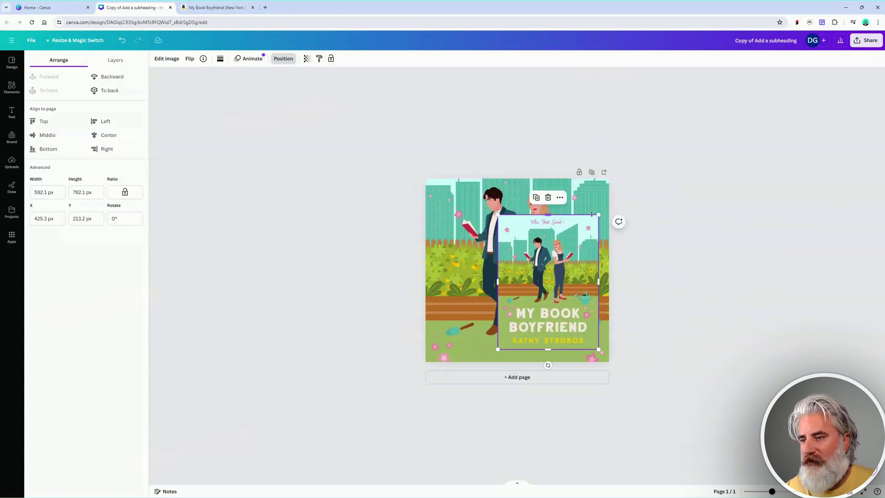
left_click_drag(598, 217, 571, 253)
left_click_drag(534, 296, 486, 280)
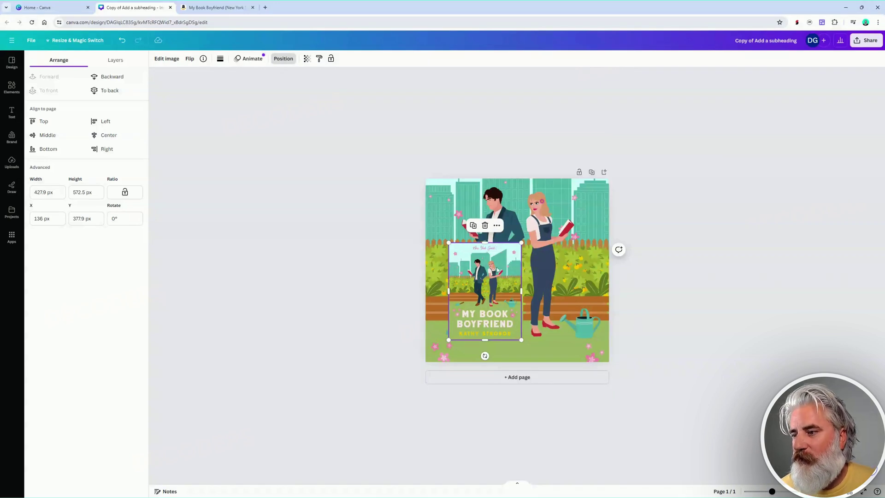
left_click_drag(496, 307, 487, 306)
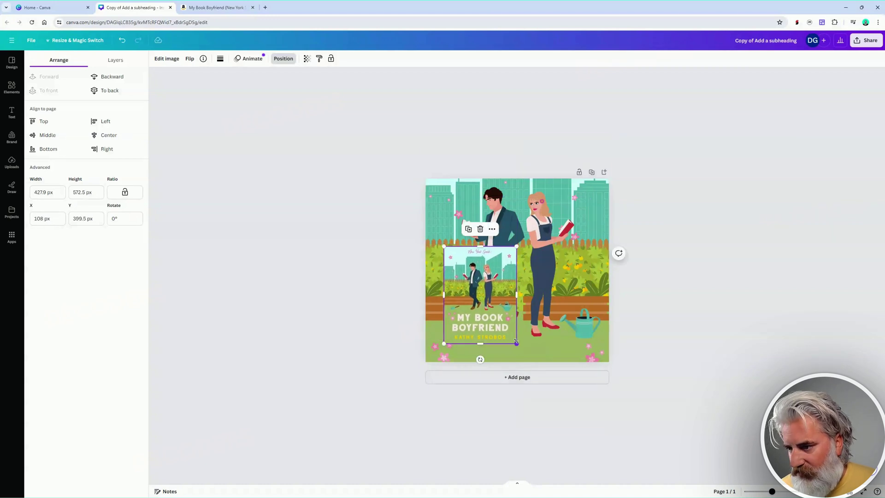
left_click_drag(517, 344, 526, 349)
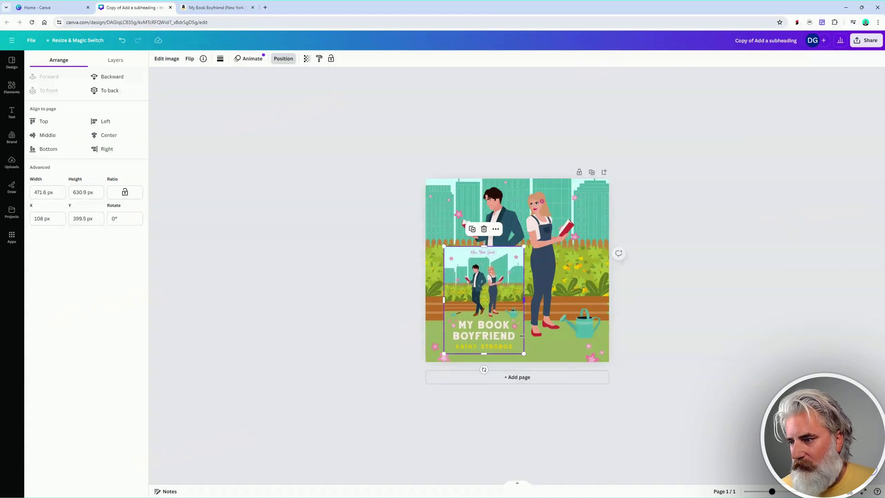
left_click_drag(499, 314, 496, 311)
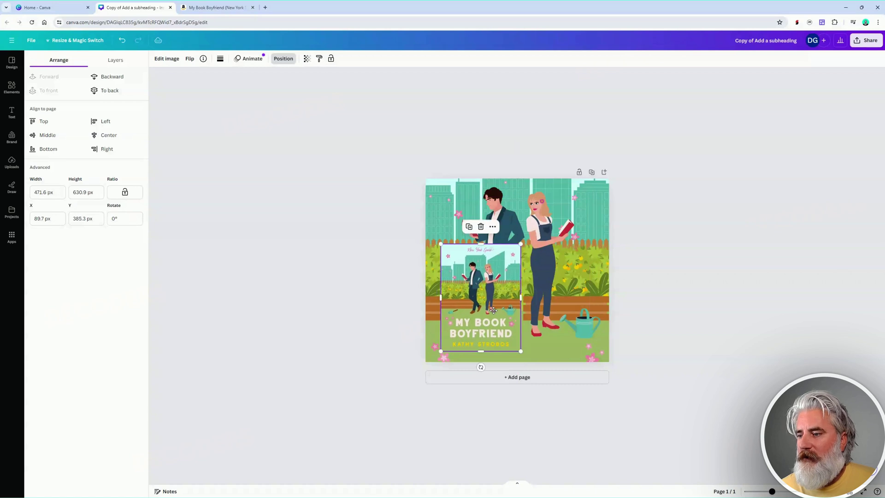
Enlarge the background illustration beyond the page and reposition it so the couple stands toward the right of the cover.
left_click(565, 264)
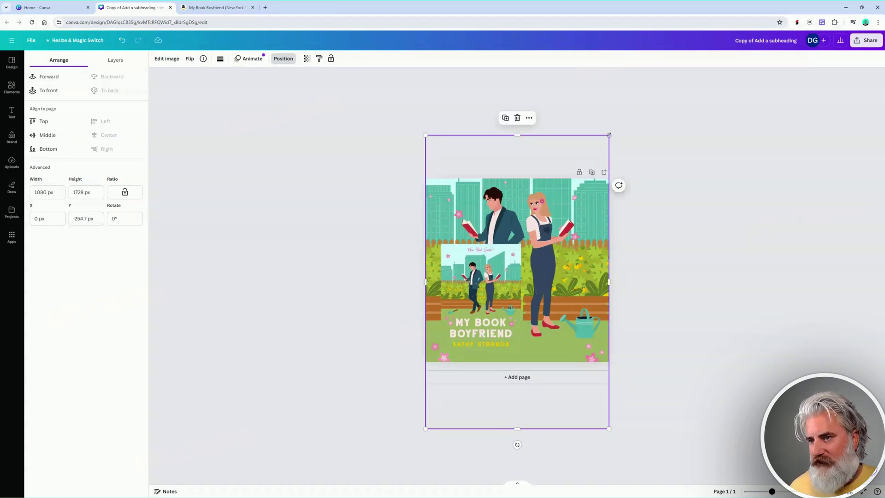
left_click_drag(609, 135, 642, 82)
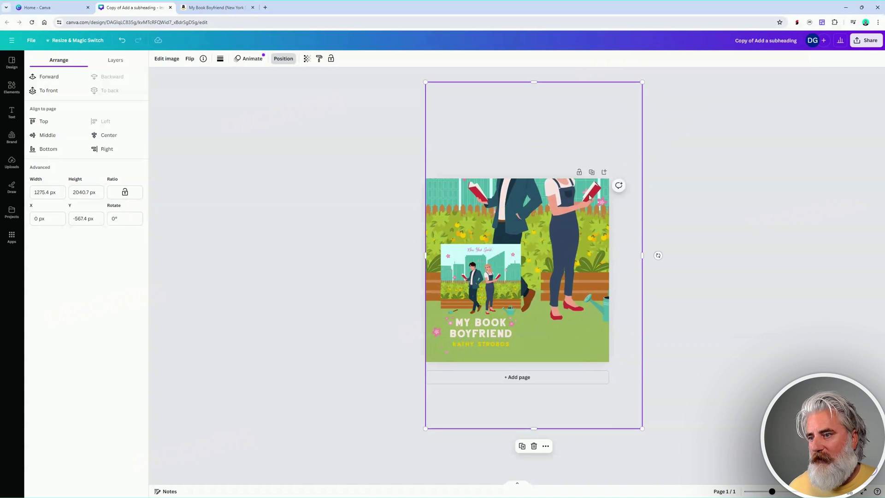
left_click_drag(574, 214, 577, 234)
left_click_drag(580, 244, 591, 246)
left_click_drag(443, 460, 428, 489)
left_click_drag(563, 299, 563, 301)
Shift the book cover closer to the page's lower-left corner and make it slightly smaller.
mouse_move(488, 285)
left_mouse_down()
mouse_move(512, 287)
mouse_move(482, 290)
left_mouse_up()
left_click_drag(514, 247, 512, 249)
left_click(695, 258)
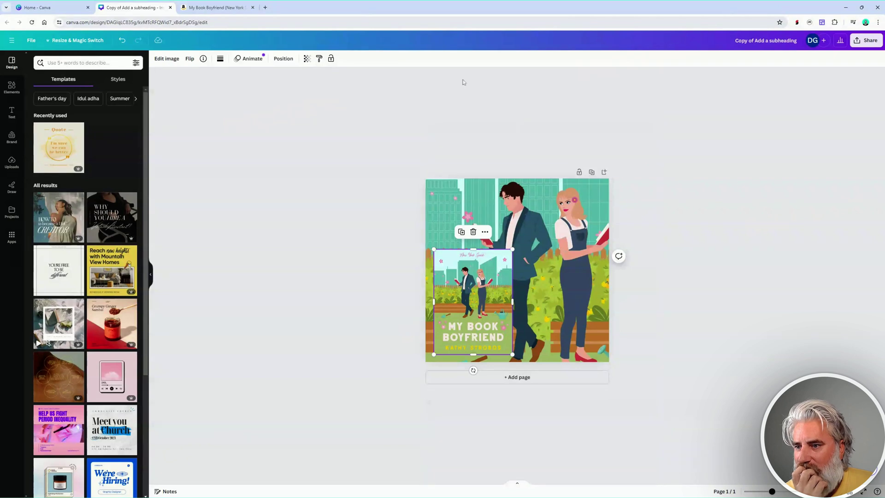
Try resizing and lowering the background illustration, and undo those changes along with the last cover move.
left_click(582, 305)
left_click_drag(425, 115, 459, 132)
key("ctrl+z")
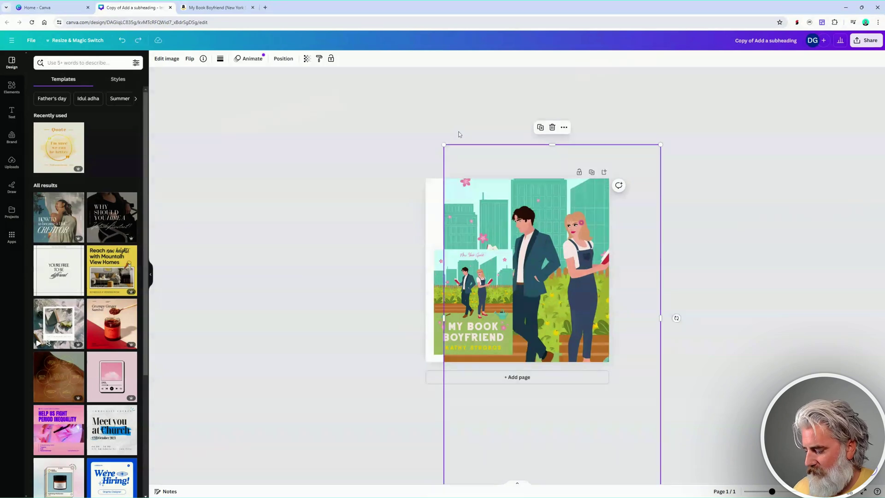
key("ctrl+z")
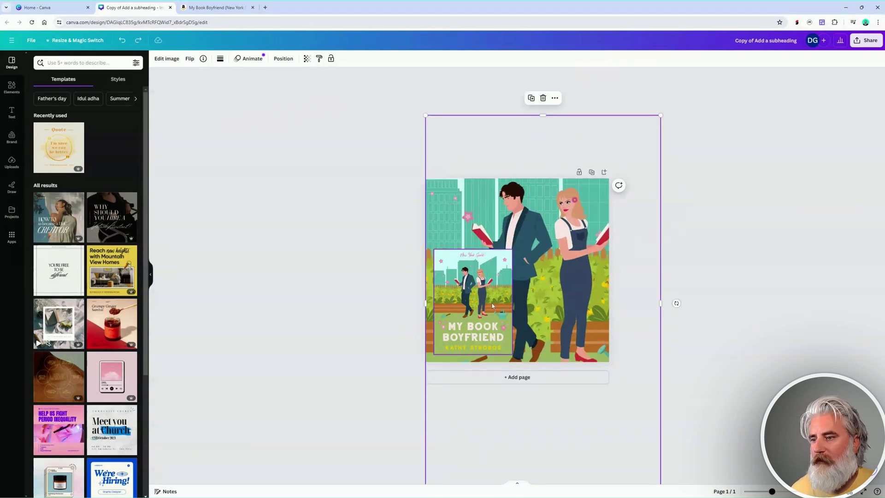
key("ctrl+z")
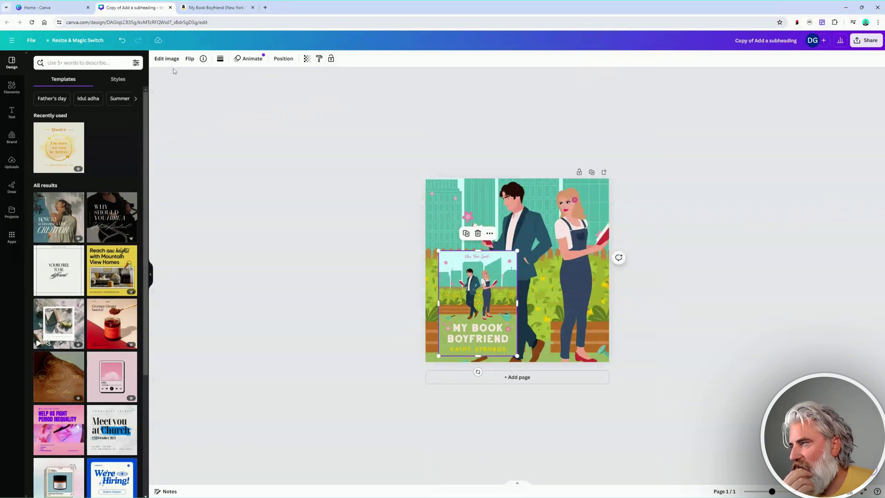
Apply a Glow shadow effect to the book cover.
left_click(167, 60)
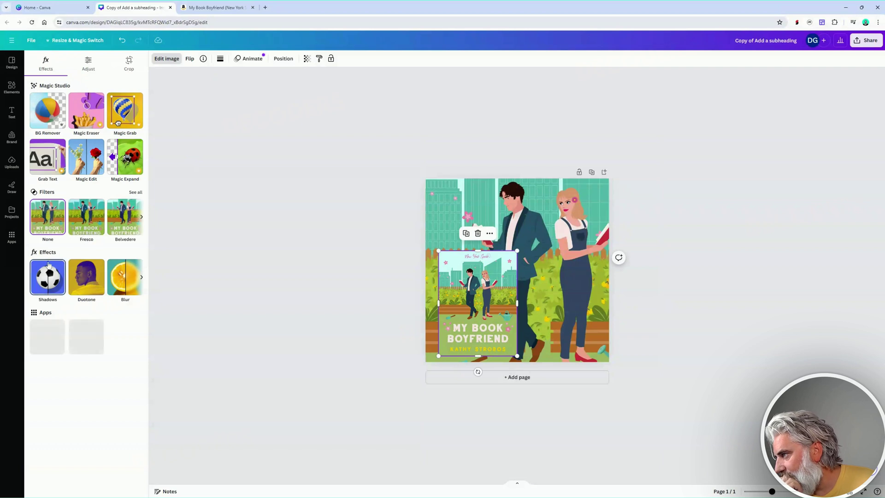
left_click(48, 277)
left_click(47, 137)
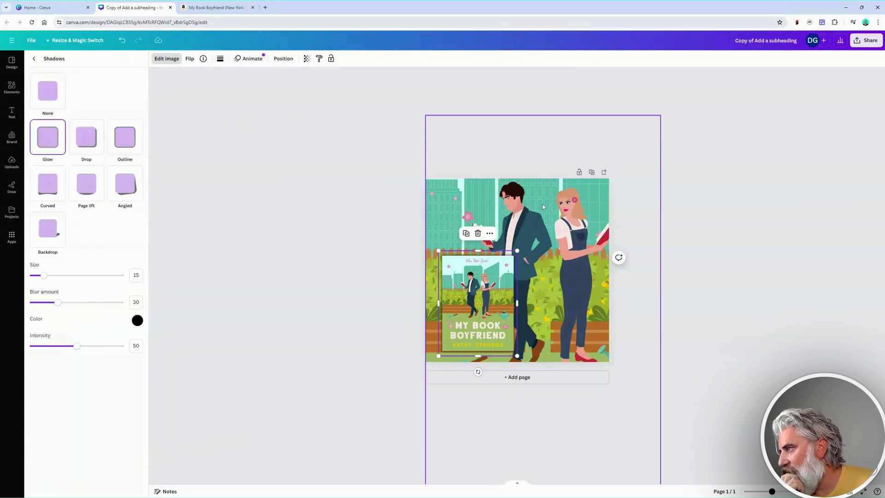
Move the glowing book cover into the page's lower-left corner and enlarge it slightly.
left_click_drag(473, 283, 465, 279)
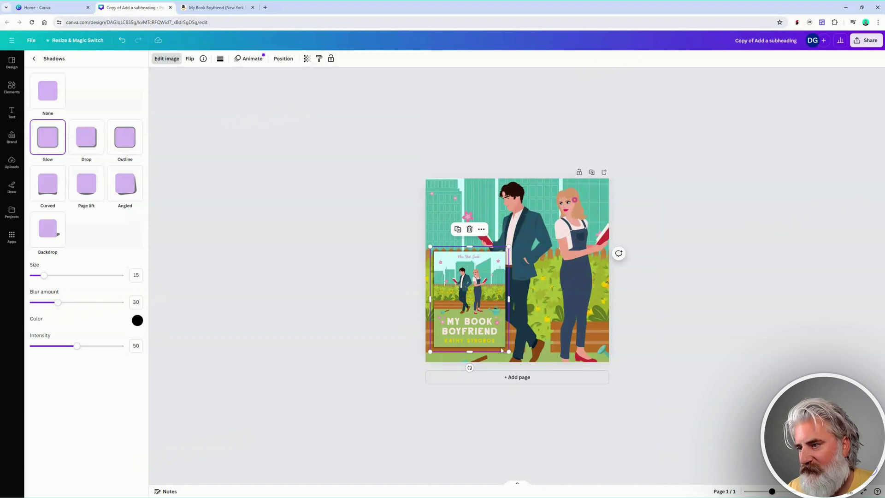
left_click_drag(502, 350, 492, 330)
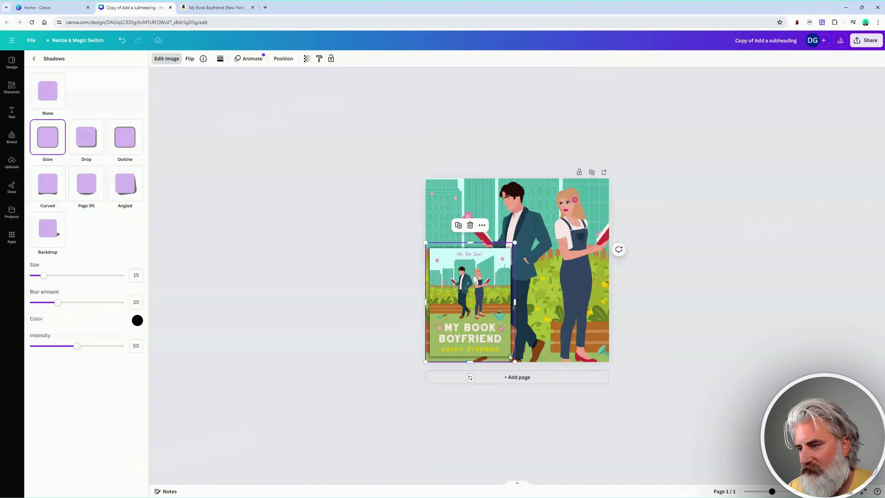
left_click_drag(514, 362, 517, 365)
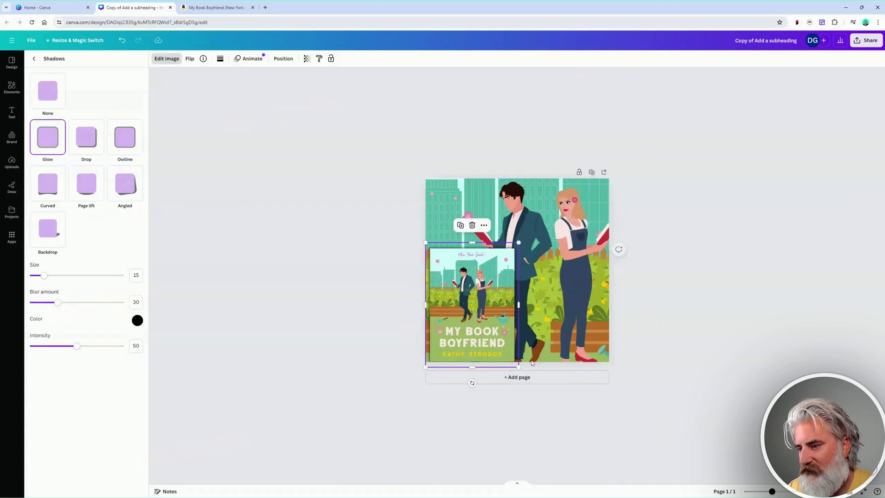
Nudge the book cover slightly closer to the page's lower-left corner and deselect it.
left_click_drag(498, 333, 493, 326)
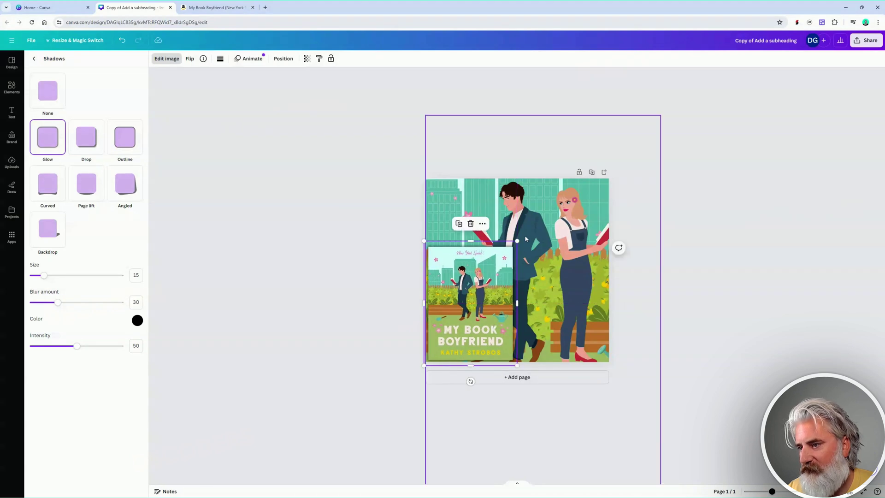
left_click(722, 301)
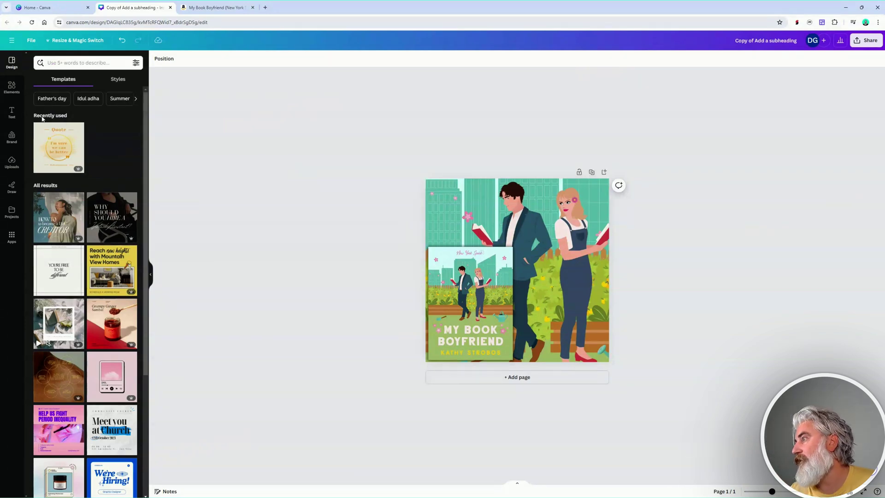
Add a heart from the basic shapes to the ad.
left_click(11, 88)
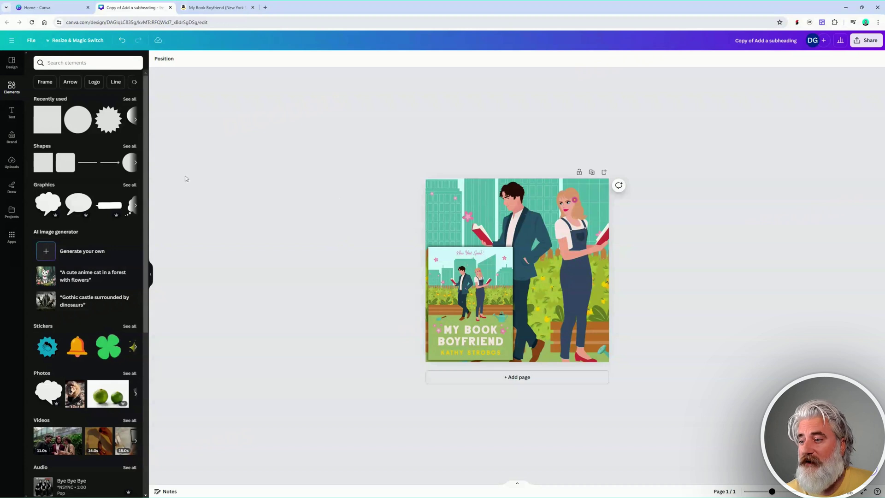
left_click(137, 121)
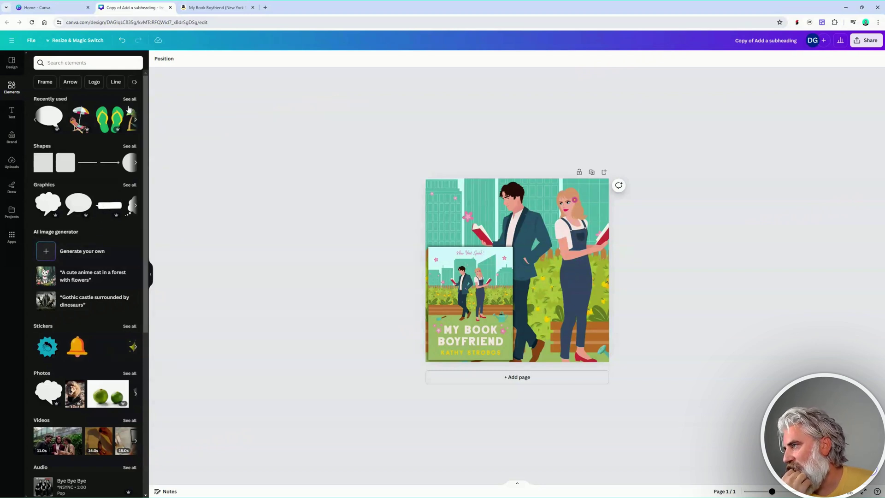
left_click(131, 147)
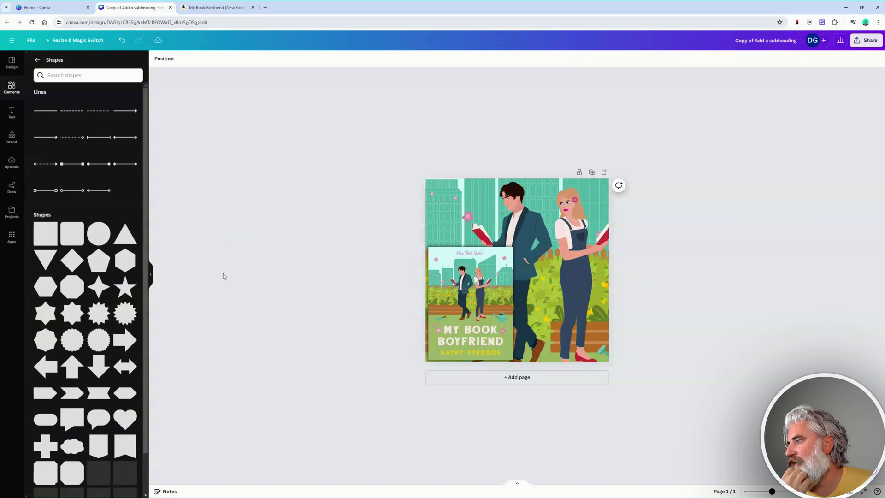
left_click(125, 419)
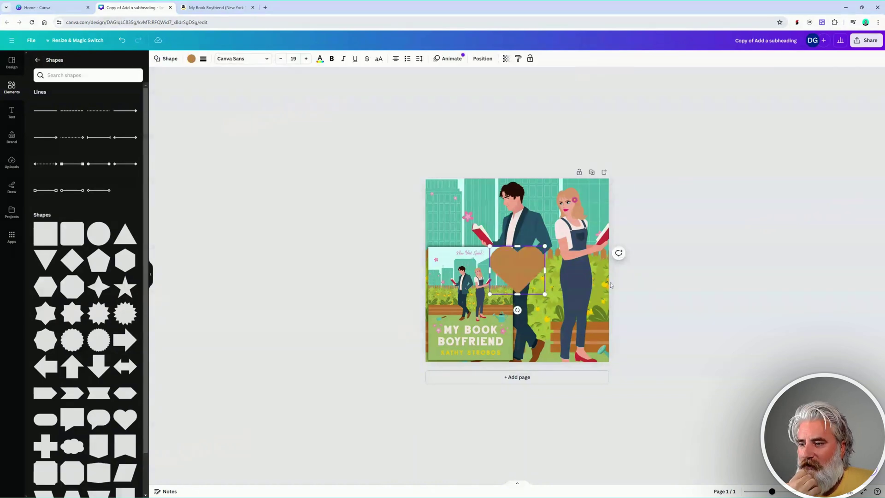
Recolor the heart with the default solid pink and move it down to overlap the book cover's right edge.
left_click(190, 59)
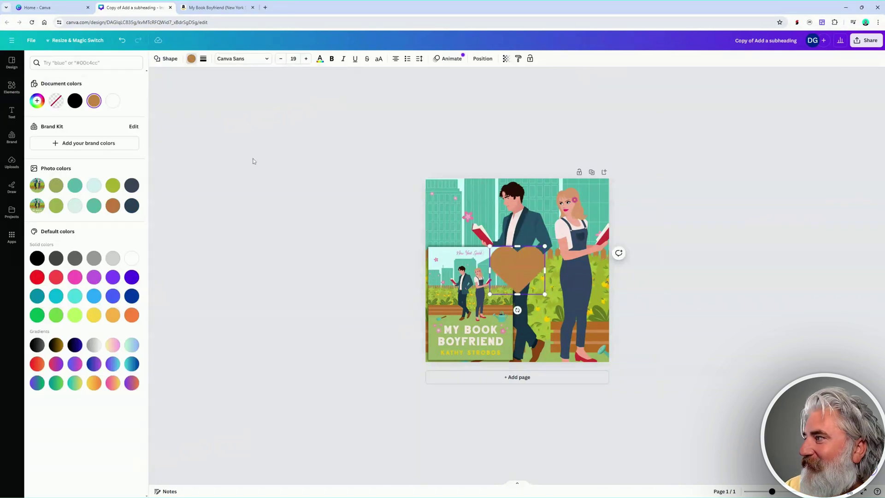
left_click(75, 277)
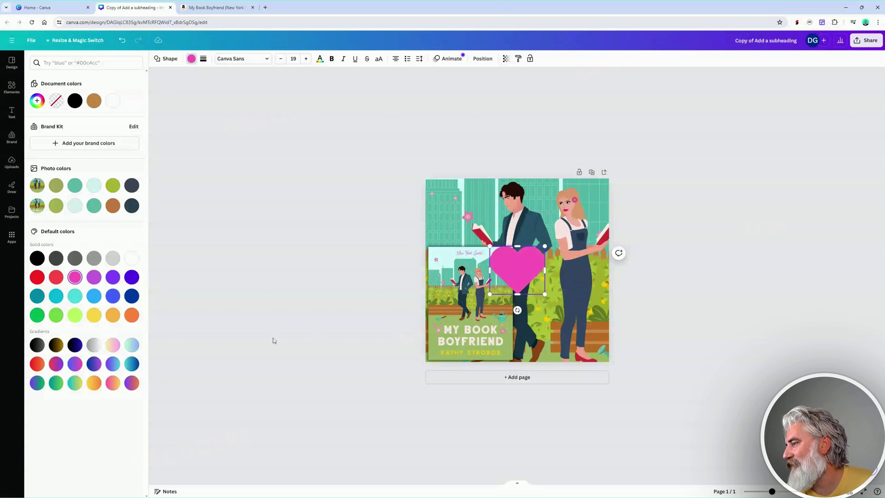
left_click_drag(528, 275, 540, 312)
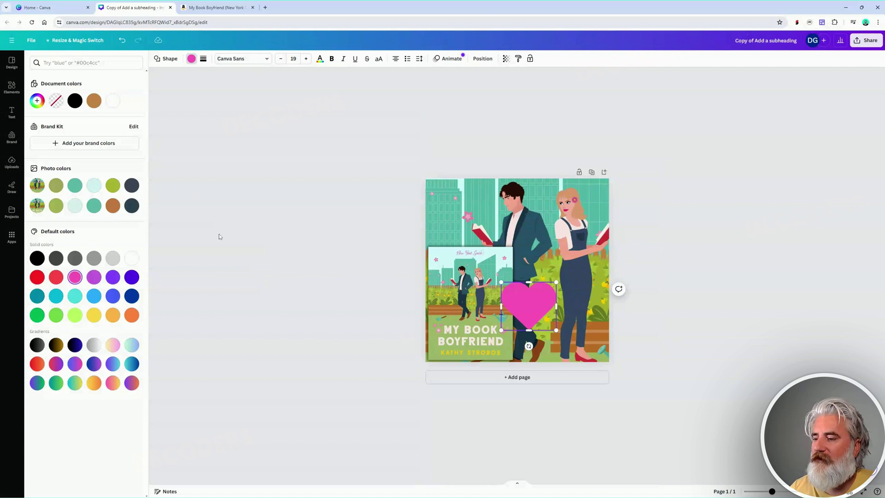
Open the download settings for the ad design.
left_click(866, 40)
left_click(769, 220)
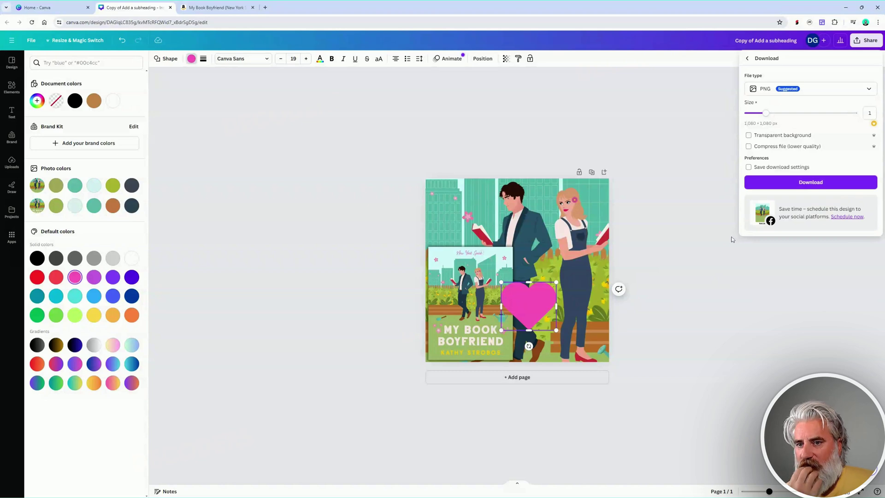
Search Google in a new tab for "12 free design tools for authors" and open the article 12 Free Graphic Design Tools For Authors.
key("ctrl+t")
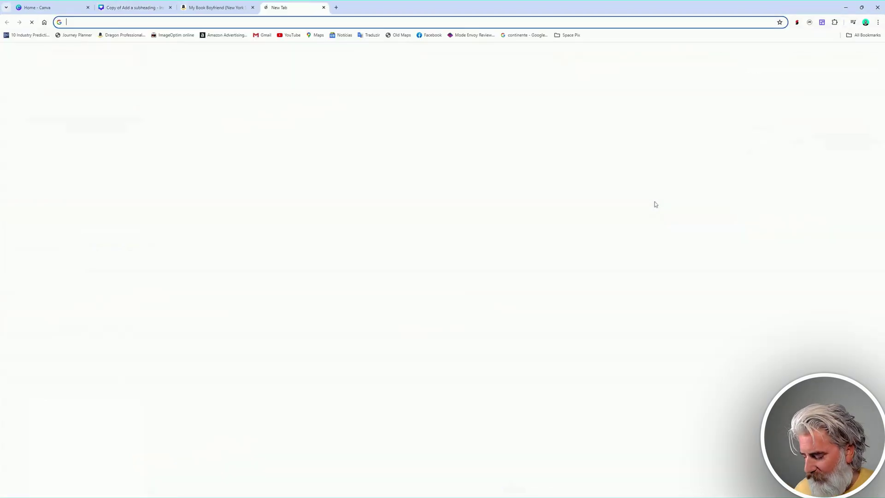
type("12 free ")
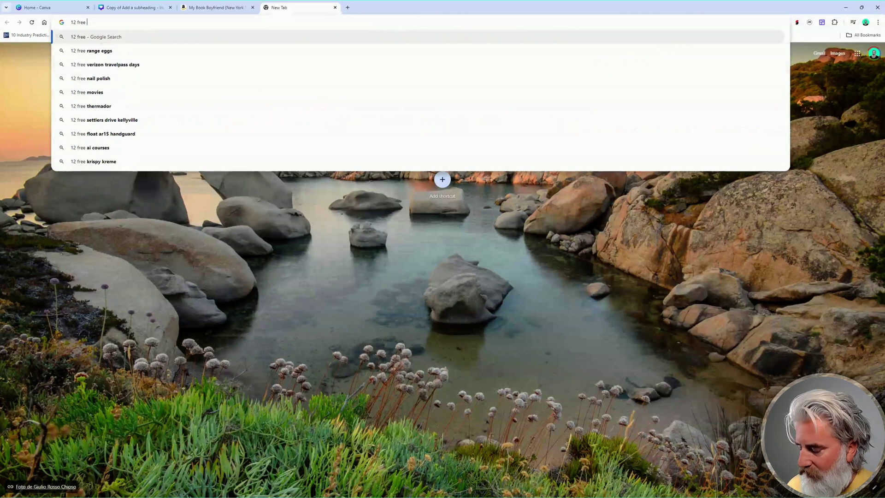
type("design tools for au")
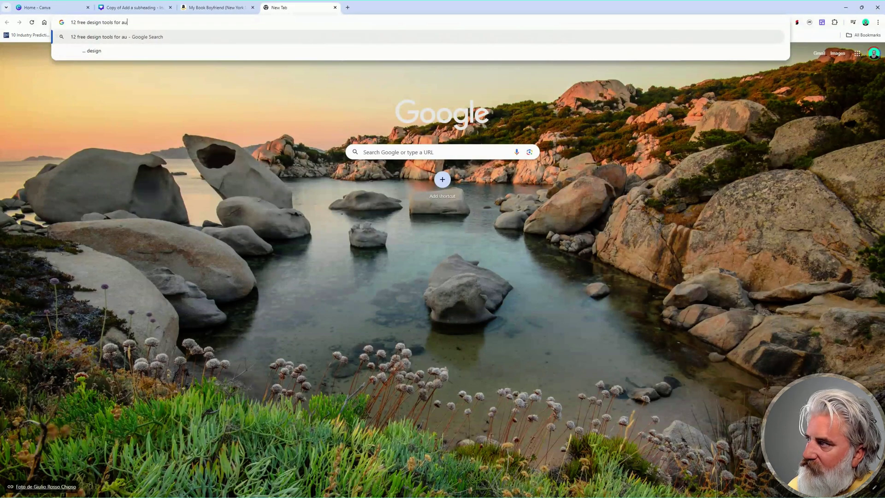
type("thors")
key("Return")
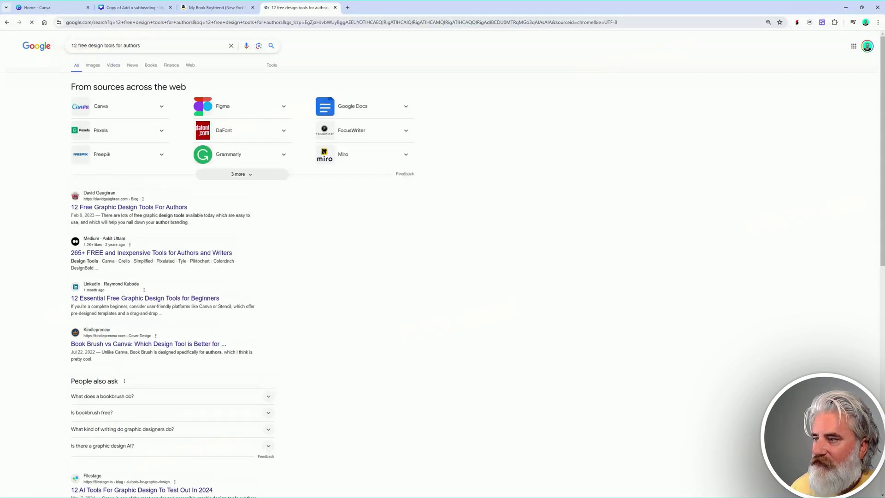
left_click(161, 207)
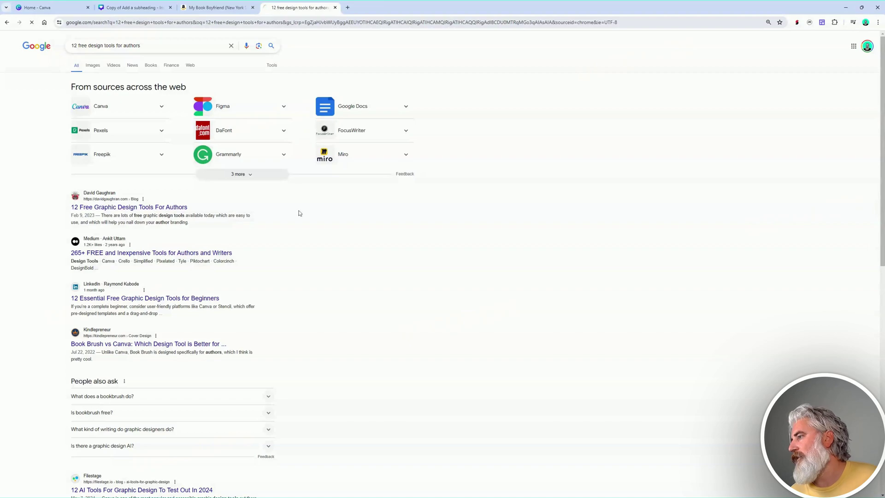
Examine the article's sections on Canva, Book Brush, Canva Pro and more free graphic design tools.
scroll(507, 236, "down", 10)
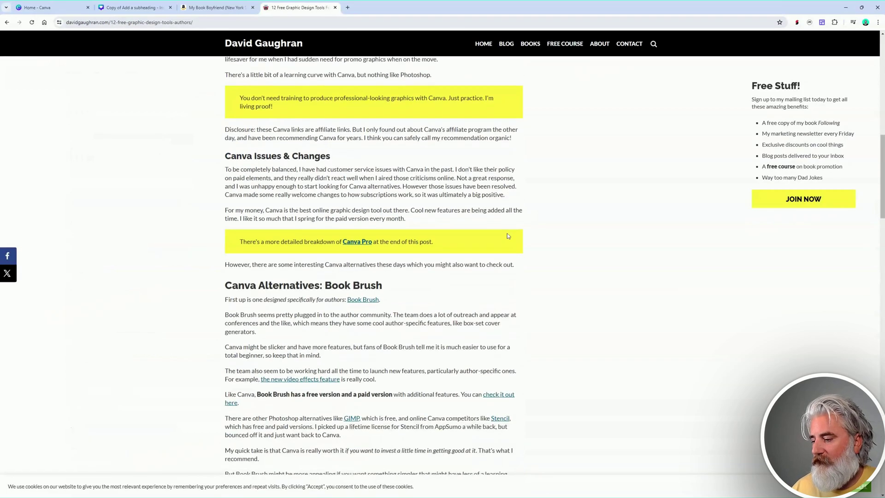
scroll(508, 230, "down", 20)
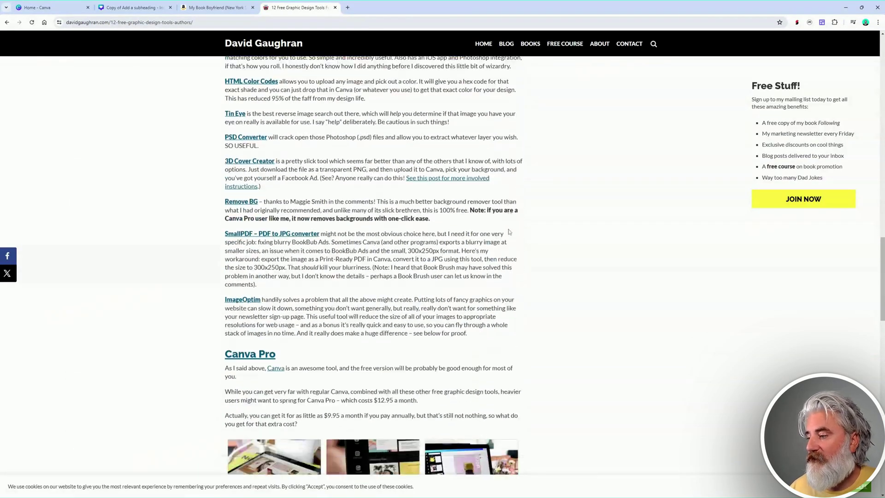
scroll(509, 231, "down", 20)
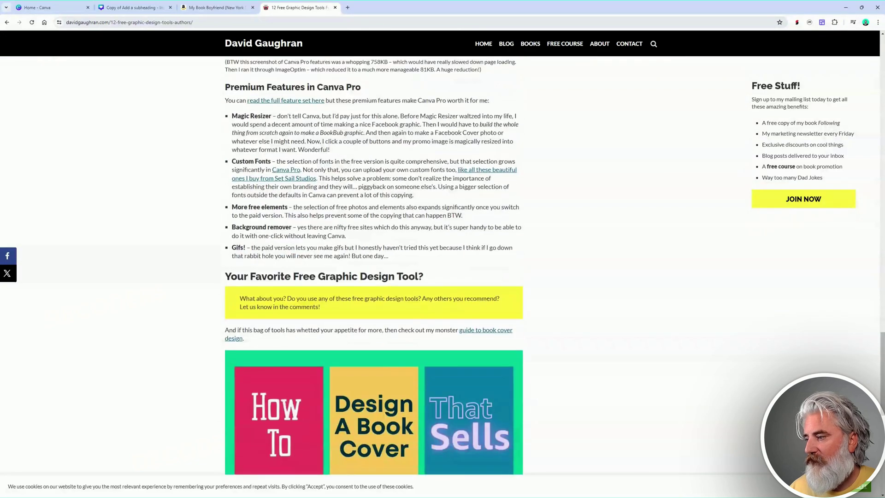
scroll(374, 265, "up", 20)
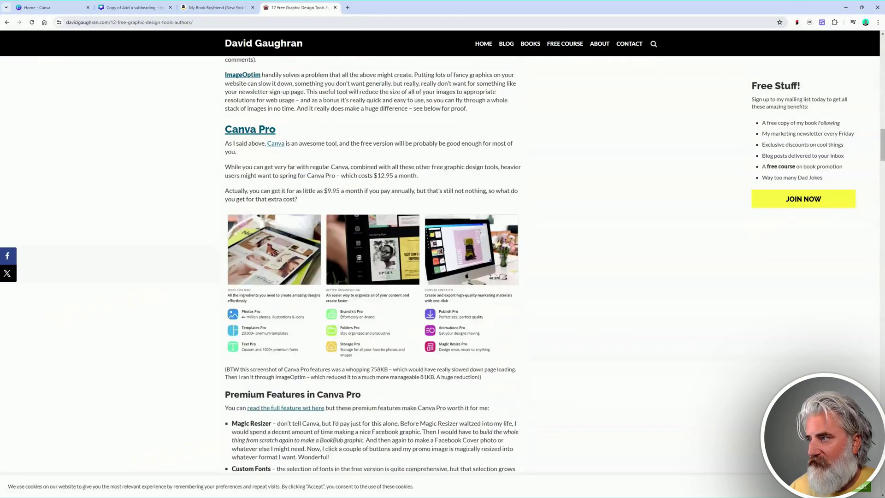
scroll(515, 232, "up", 15)
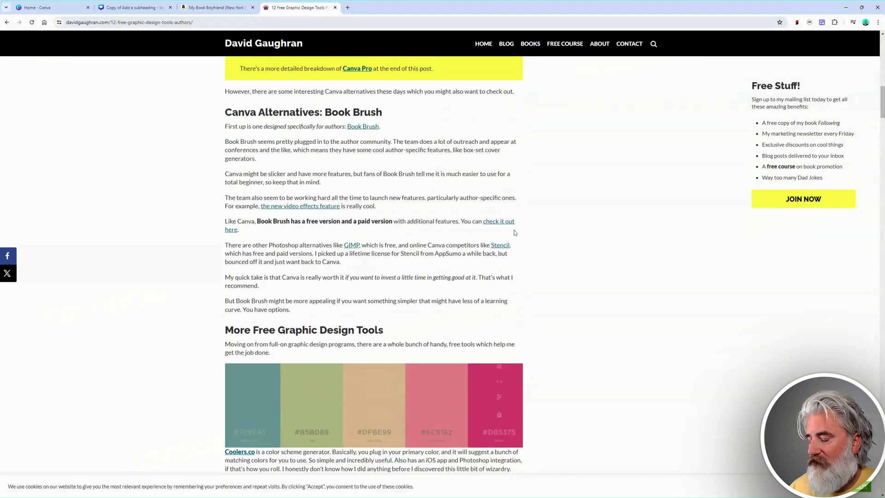
scroll(515, 231, "up", 5)
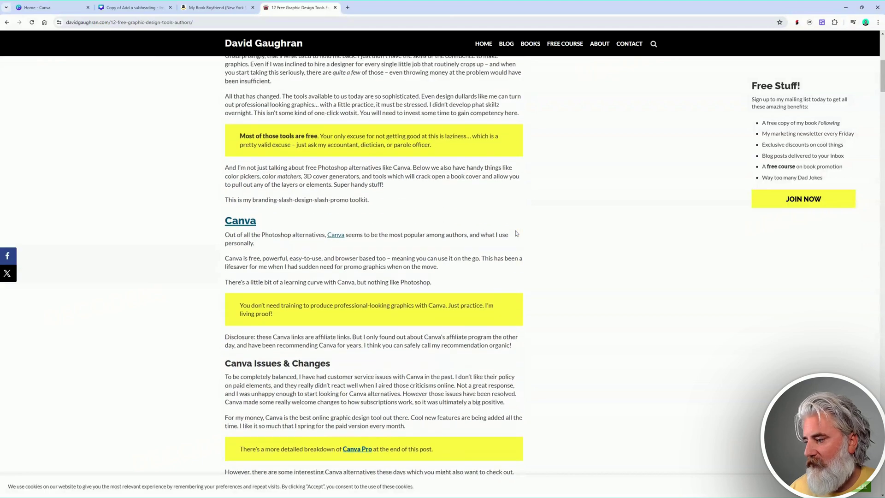
scroll(515, 231, "down", 5)
scroll(515, 233, "up", 8)
scroll(516, 232, "down", 7)
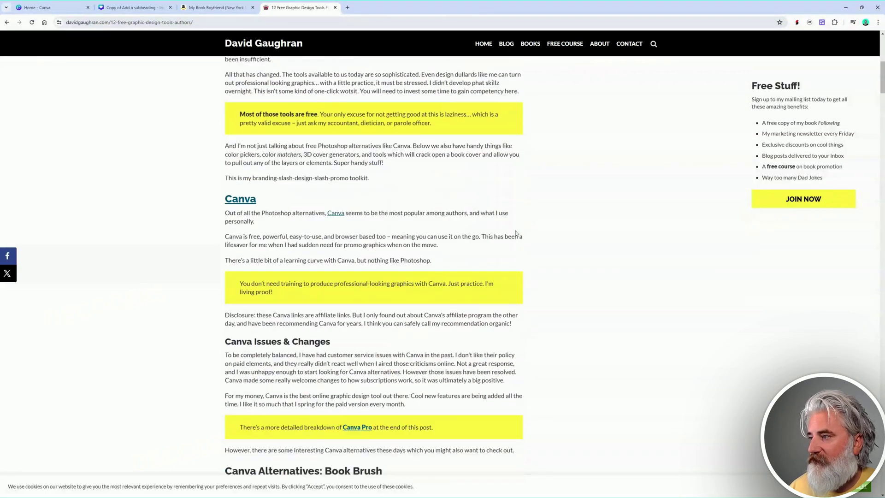
scroll(516, 233, "down", 10)
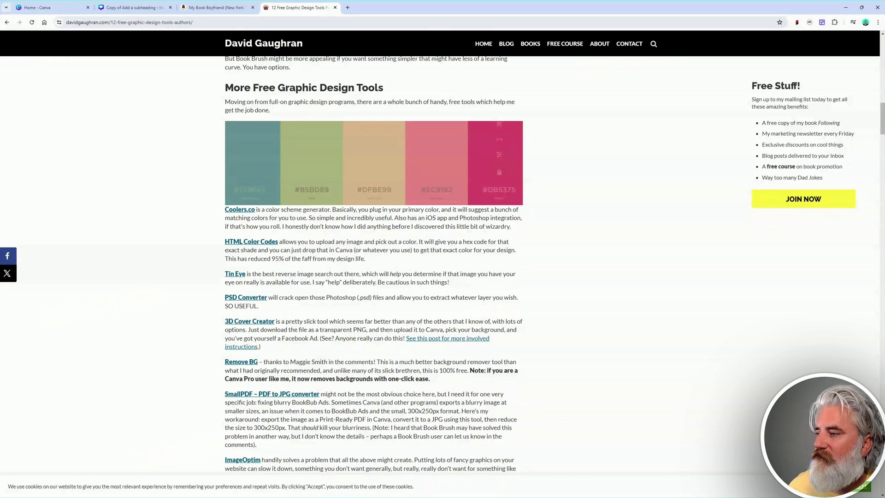
Open the article's Coolers.co and HTML Color Codes links in separate tabs and accept the privacy consent on the Colors From Image page.
left_click(235, 211)
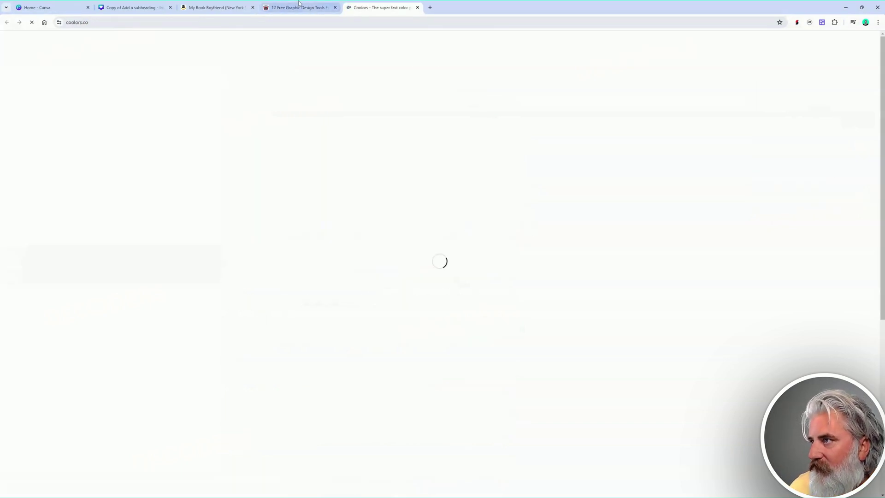
left_click(285, 8)
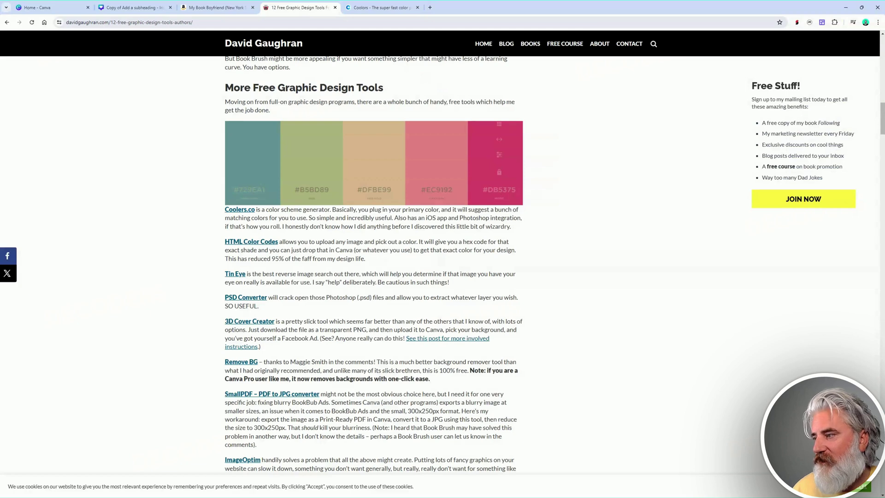
left_click(260, 243)
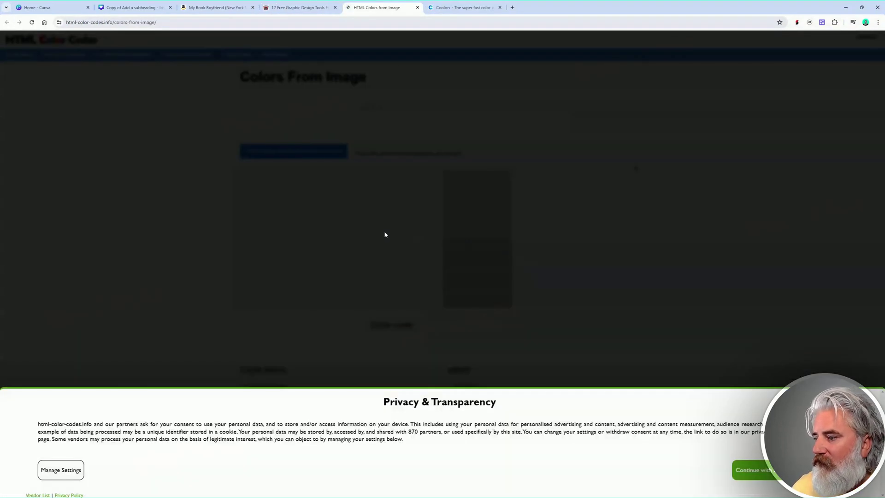
left_click(785, 471)
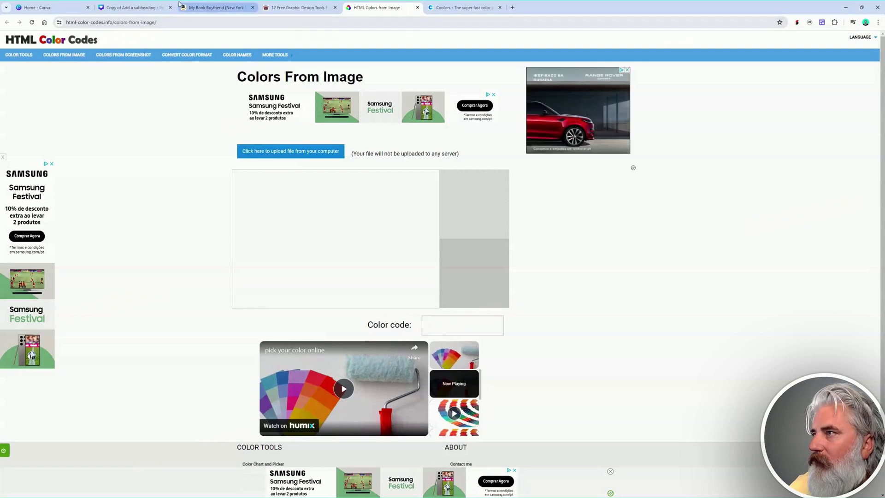
Switch back to the Canva design and download it as a PNG at size 1.
left_click(129, 7)
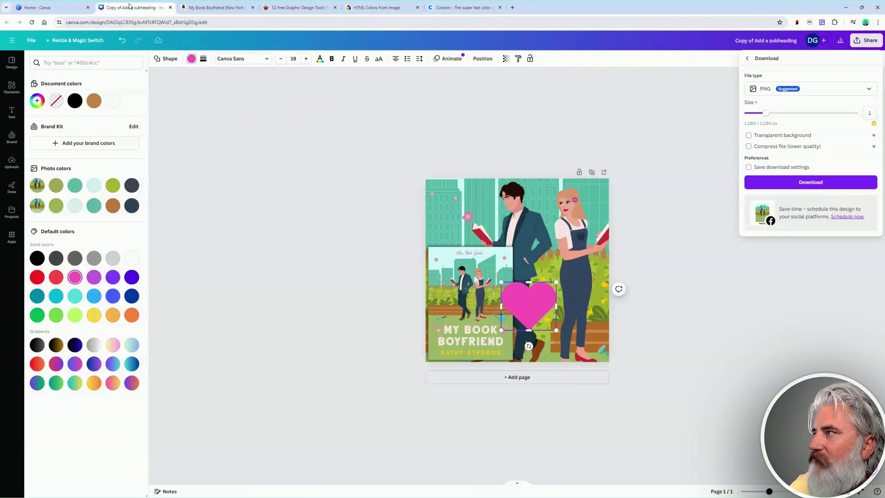
left_click(802, 183)
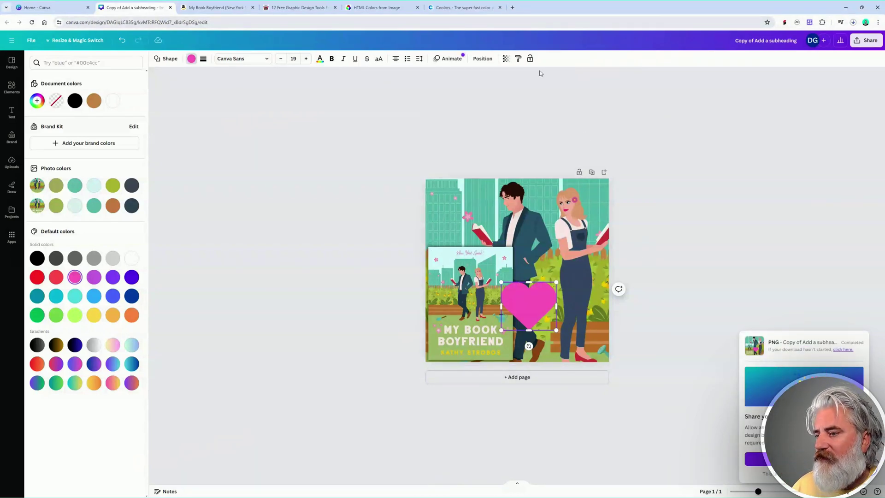
Load the downloaded ad into the HTML Color Codes image picker, sample the pink flower beside the man, and copy its code #F38EB0.
left_click(382, 7)
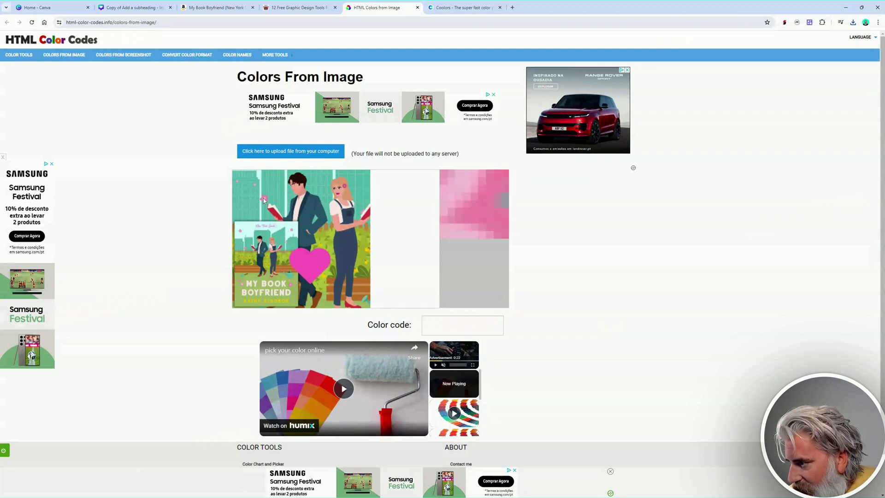
left_click(262, 201)
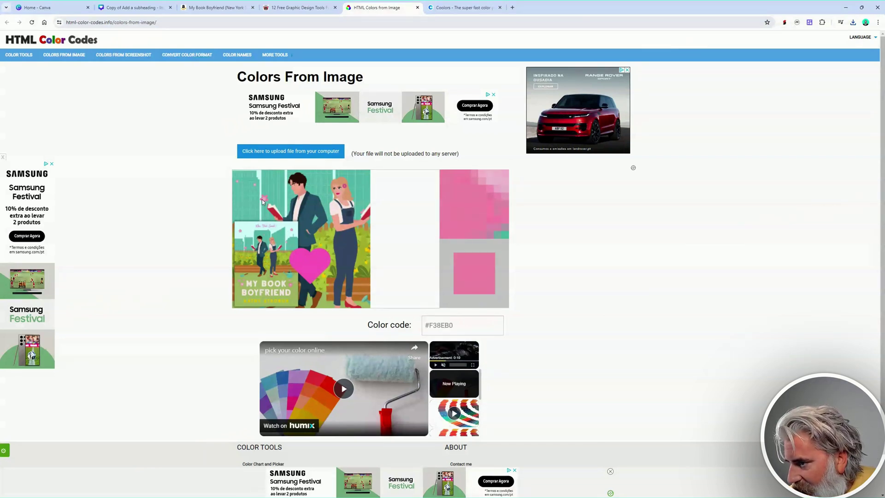
left_click(433, 325)
key("ctrl+c")
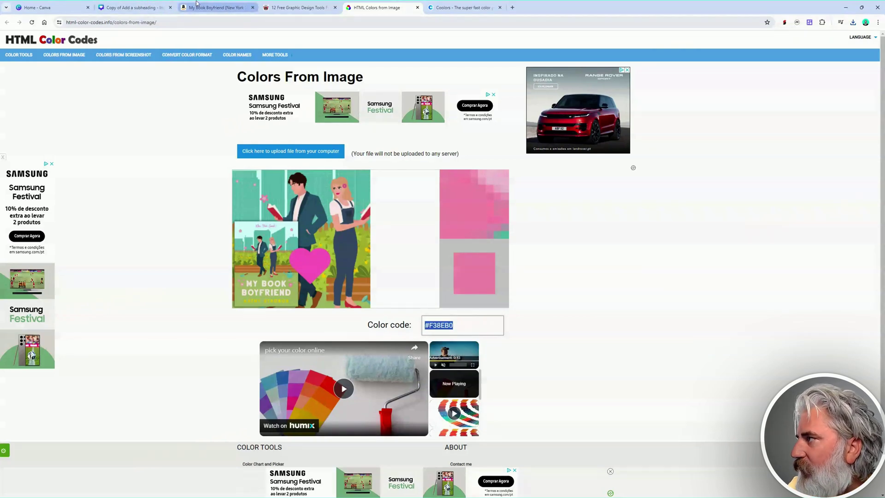
Switch back to the Canva design, set the heart's fill color to #F38EB0, and shift it slightly toward the book cover.
left_click(131, 6)
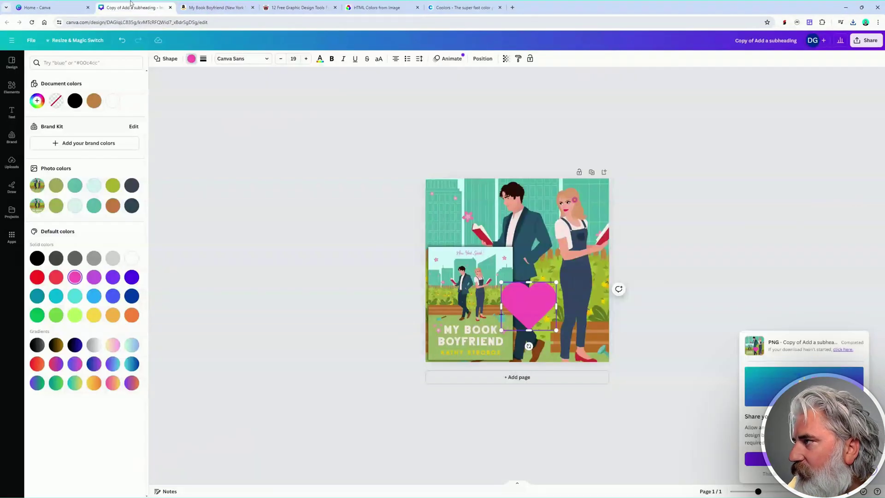
left_click(191, 58)
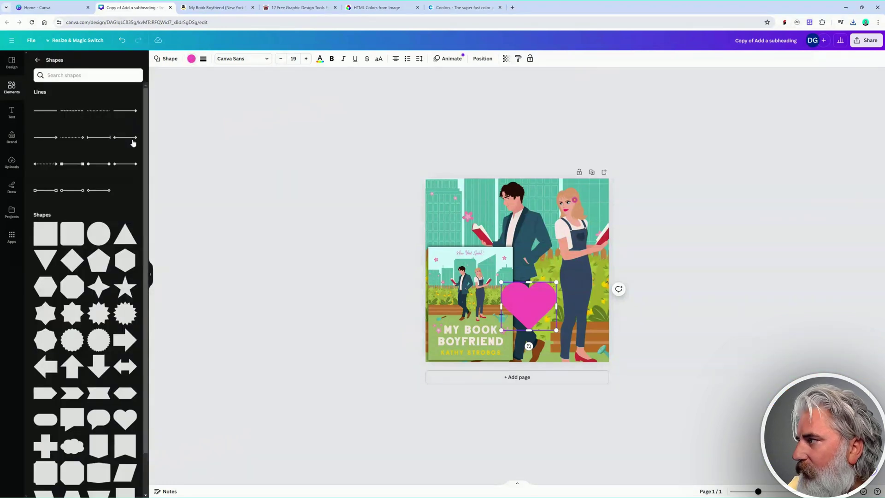
left_click(191, 58)
left_click(37, 101)
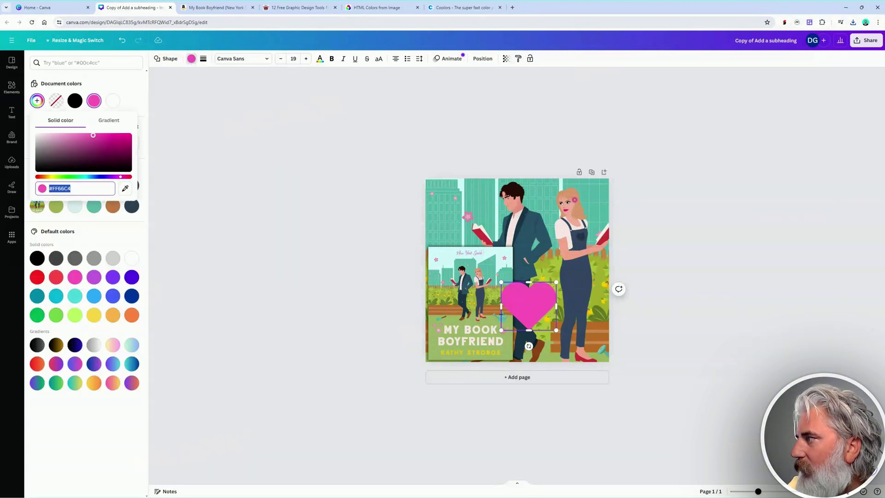
key("ctrl+v")
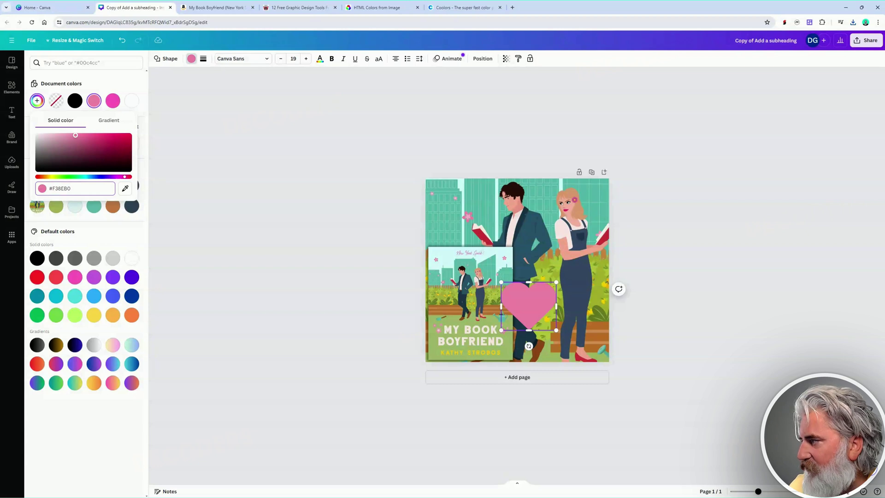
key("Escape")
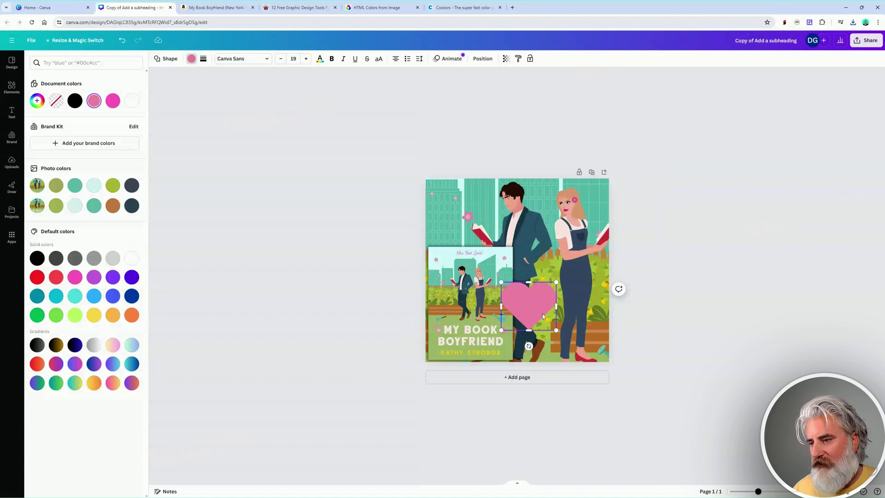
left_click_drag(542, 312, 535, 314)
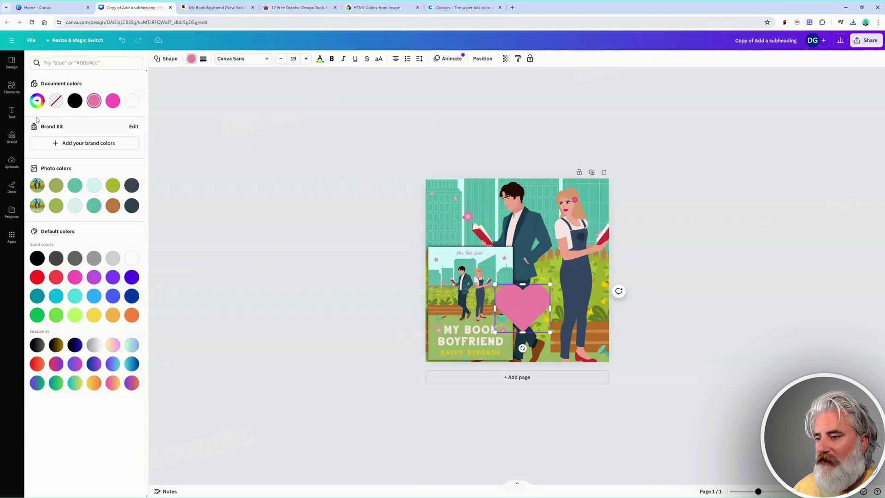
Replace the heart with a pink circle placed over the man's legs, overlapping the edge of the book cover.
left_click(11, 88)
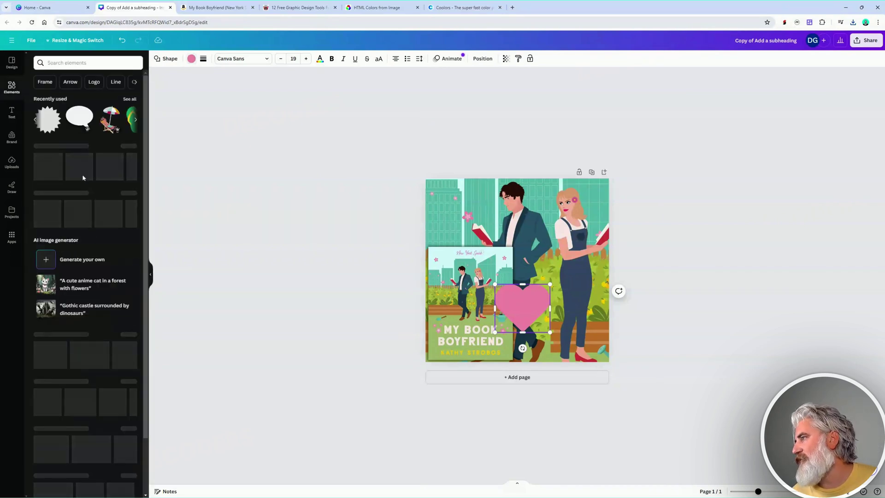
left_click(131, 146)
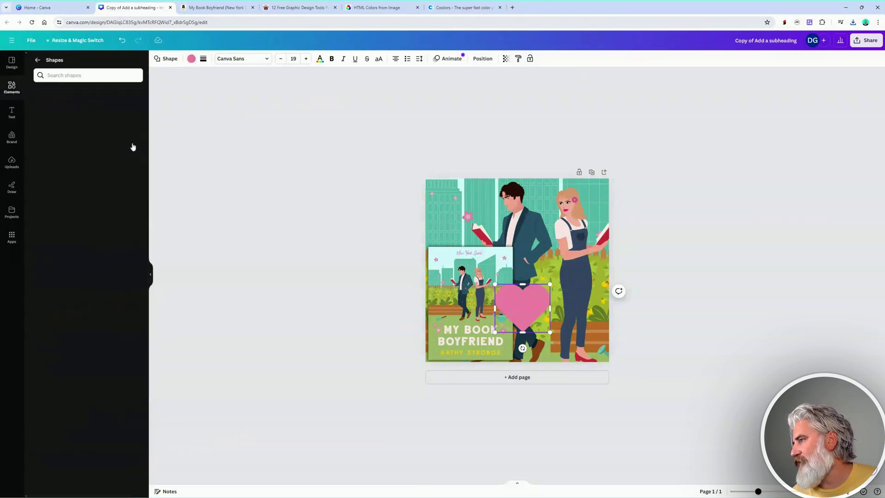
left_click(103, 233)
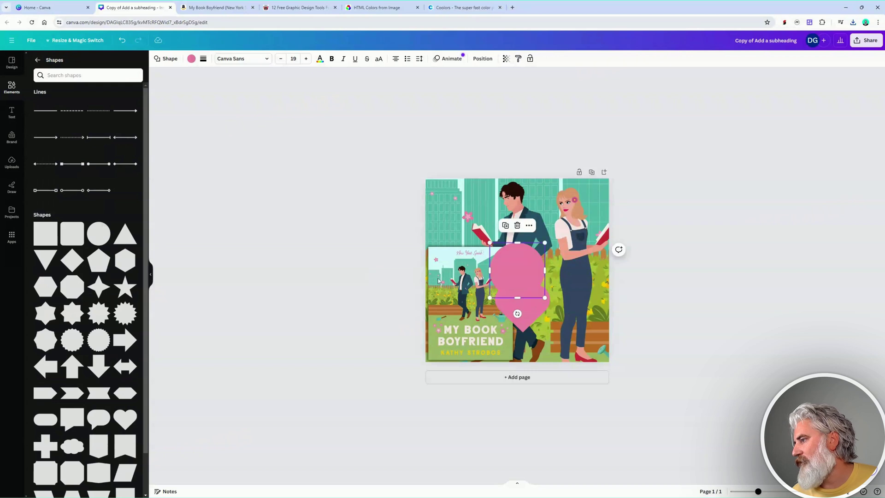
left_click_drag(170, 262, 226, 311)
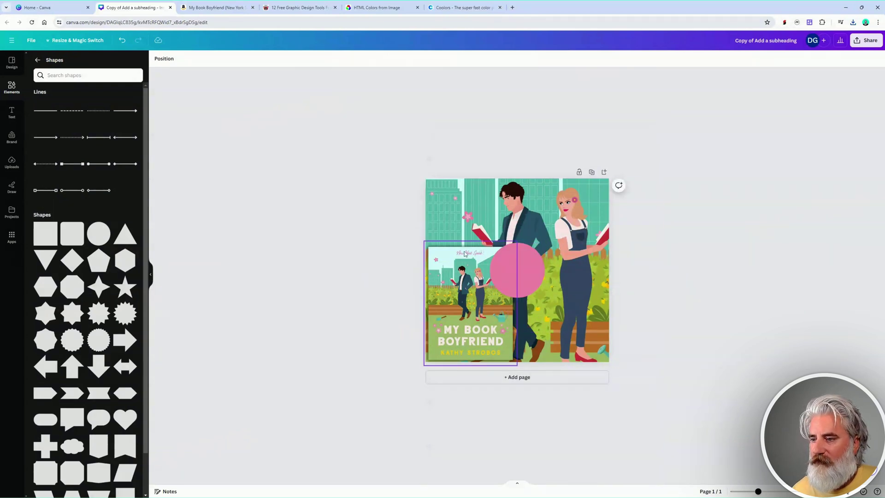
left_click_drag(525, 278, 538, 297)
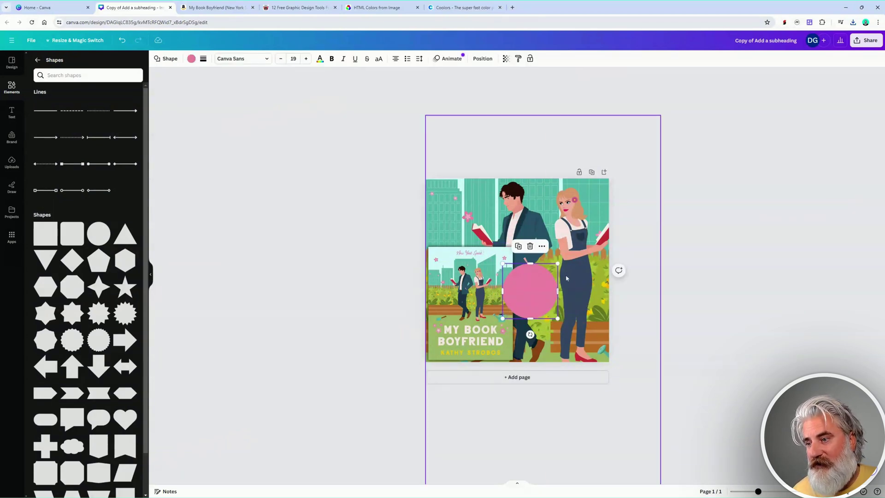
mouse_move(558, 264)
left_mouse_down()
mouse_move(533, 296)
mouse_move(555, 262)
left_mouse_up()
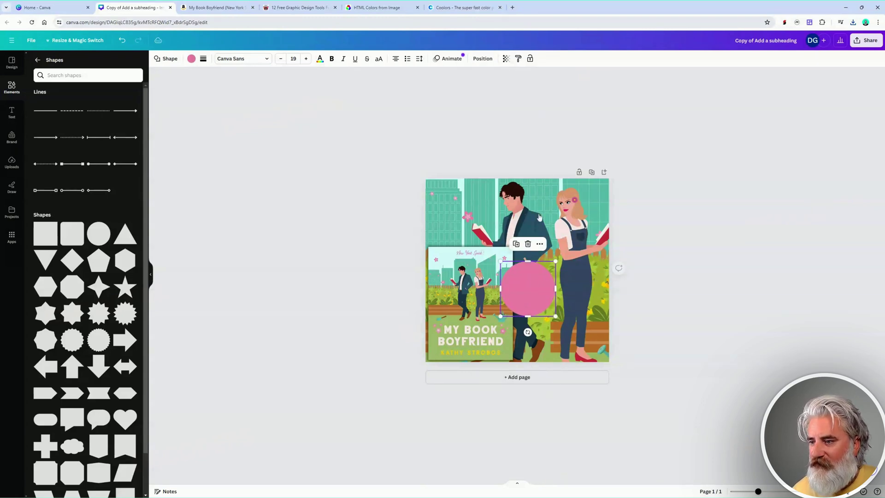
Check the Kindle price on the book's Amazon page, then add it as subheading text "$3.99", enlarged to size 70.7 and centered on the circle.
left_click(211, 5)
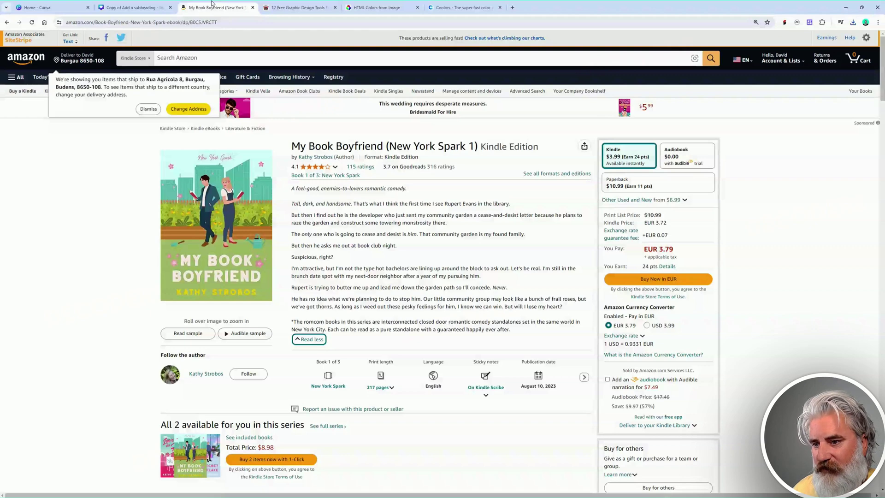
left_click(132, 5)
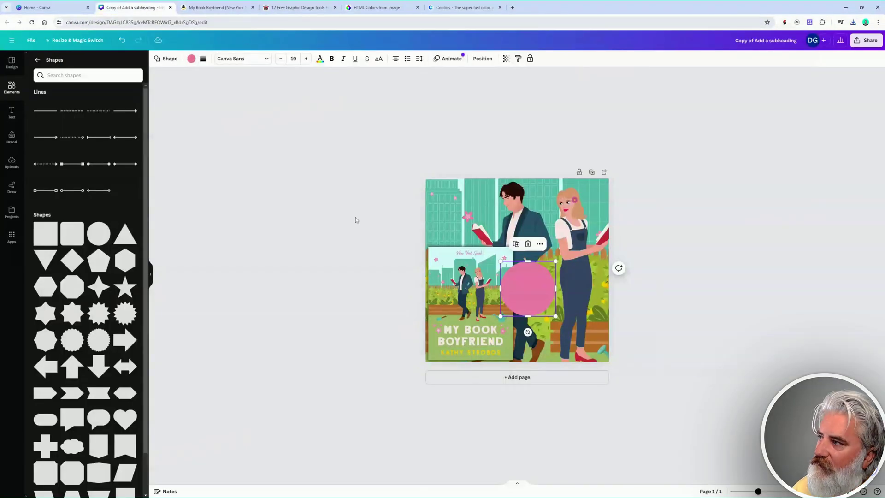
left_click(11, 113)
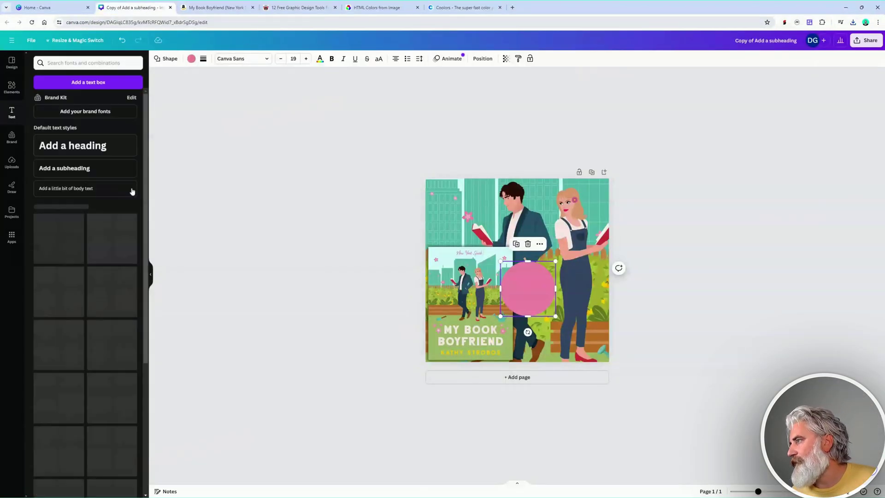
left_click(74, 168)
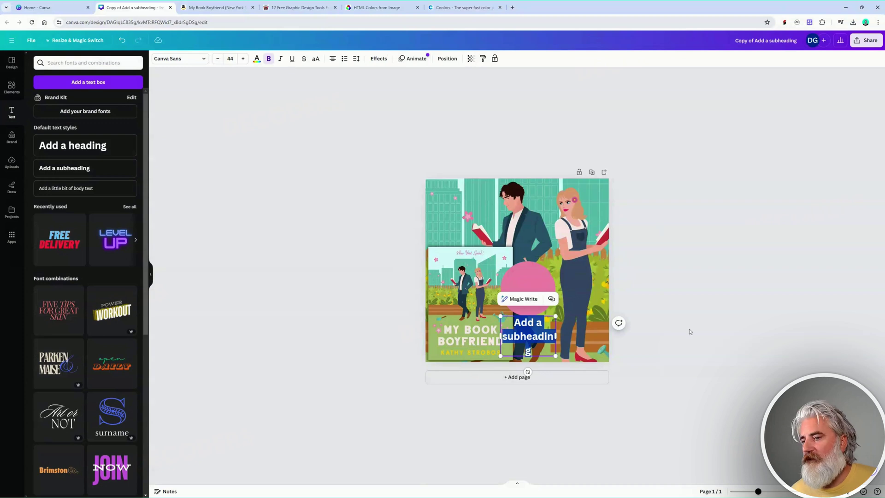
type("$3.99")
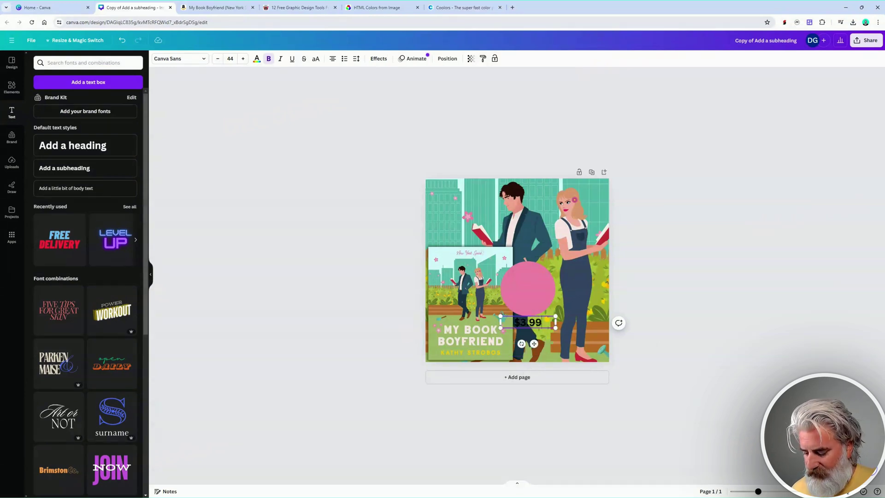
left_click_drag(534, 343, 560, 290)
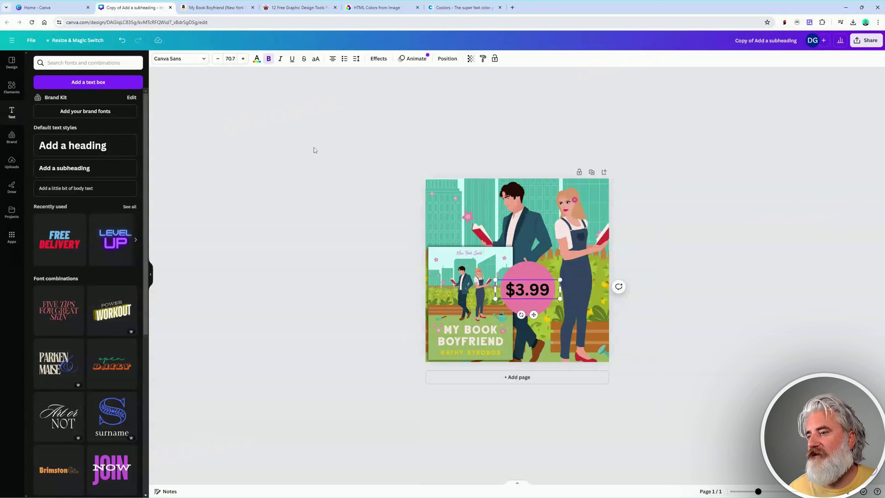
left_click(261, 60)
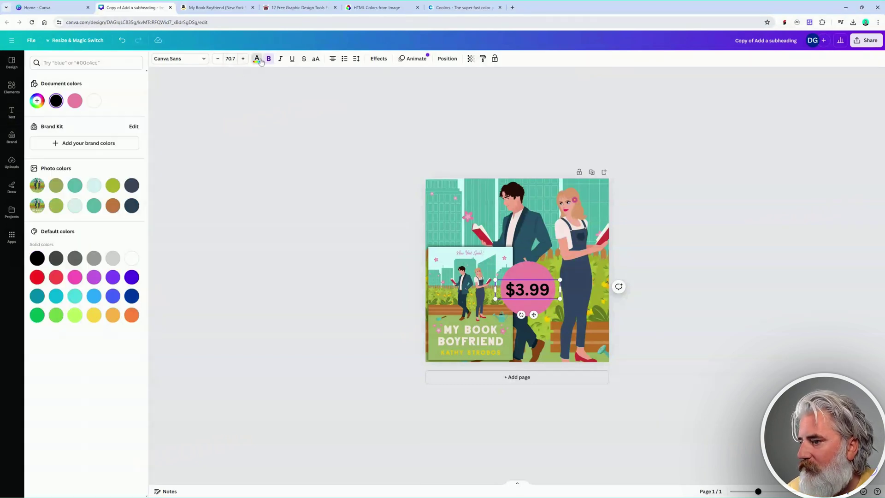
left_click(96, 259)
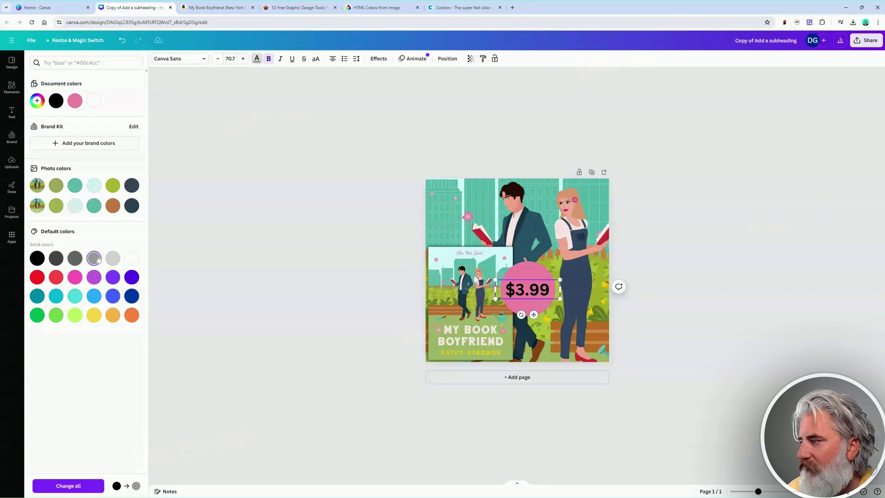
key("Escape")
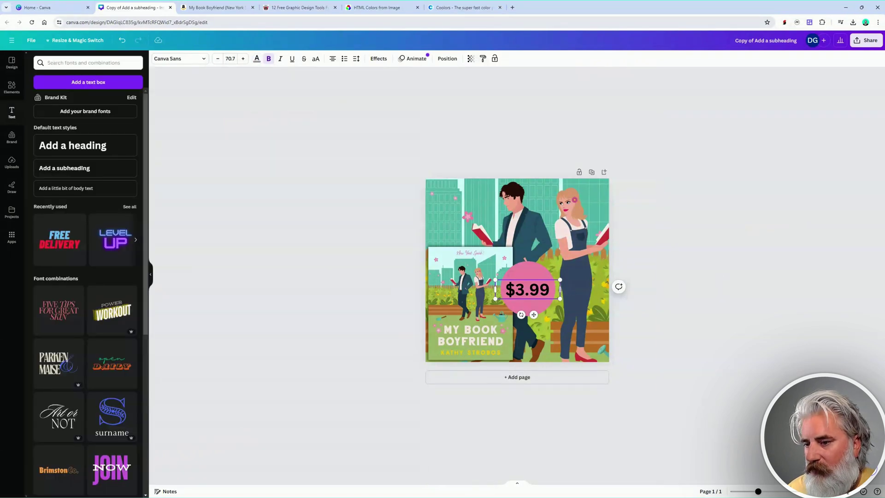
Set the "$3.99" text color to the pale mint taken from the cover's photo colors.
key("ctrl+a")
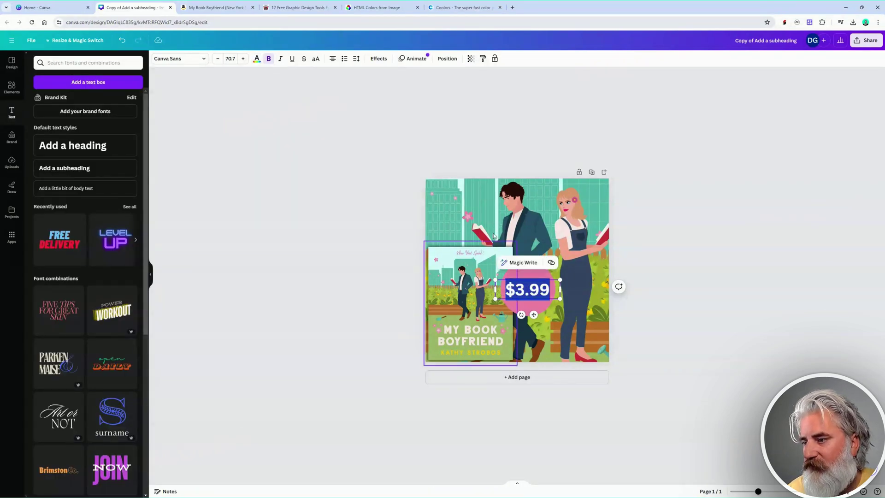
left_click(258, 60)
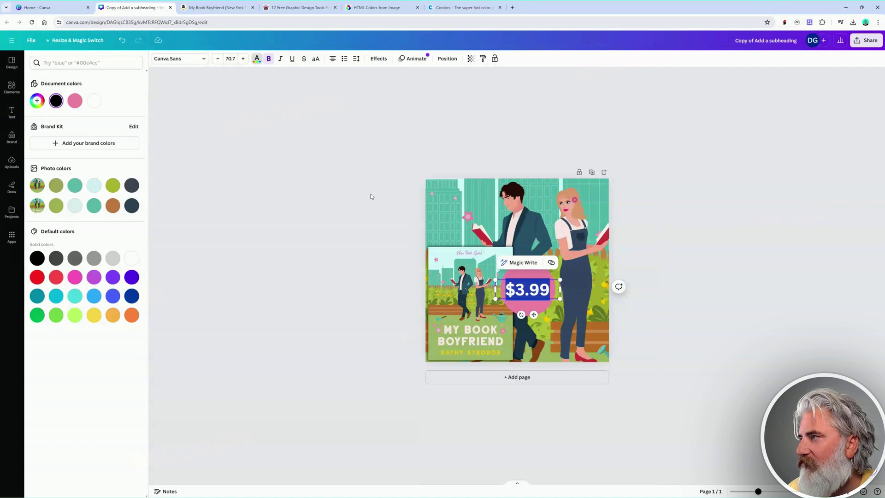
left_click(75, 203)
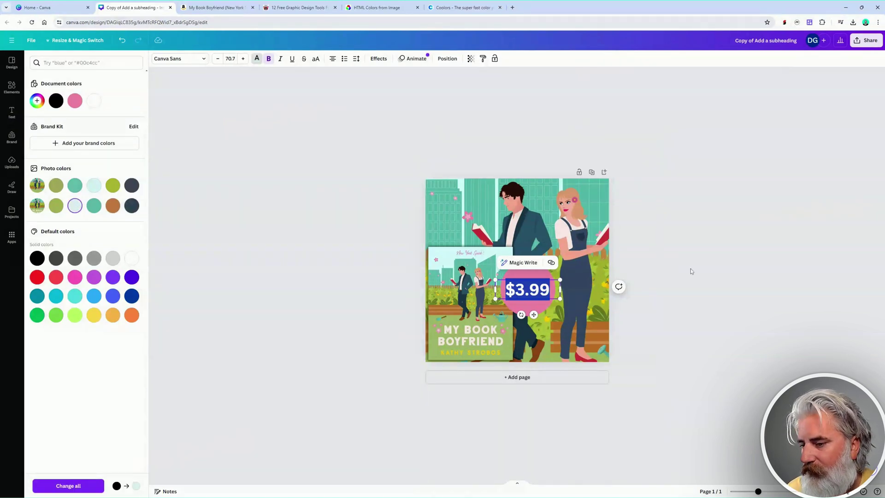
key("Escape")
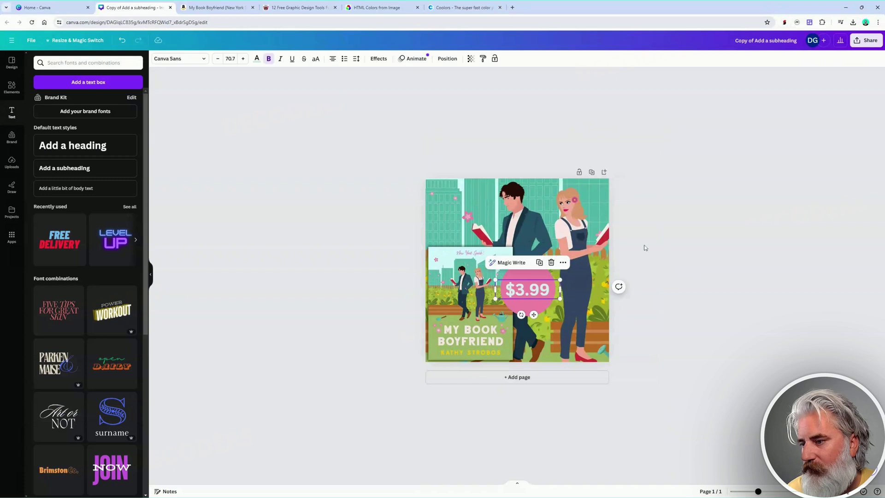
Try a white fill on the price circle and undo it.
key("Escape")
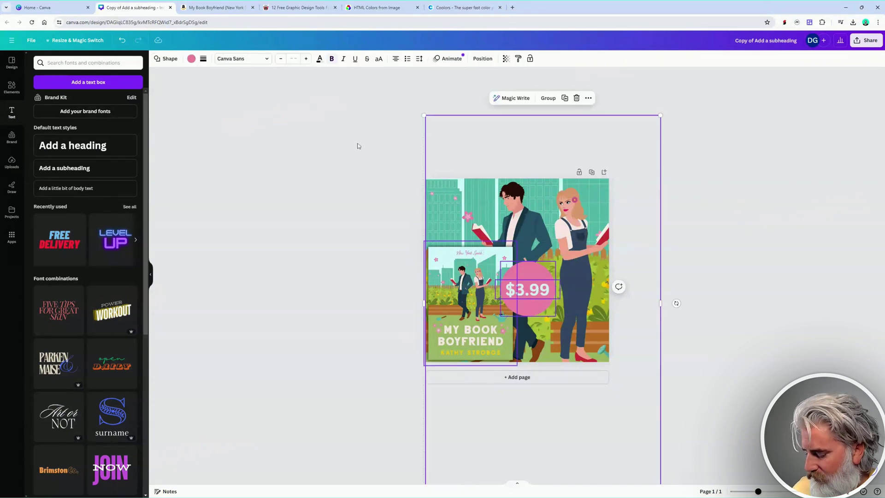
left_click(192, 59)
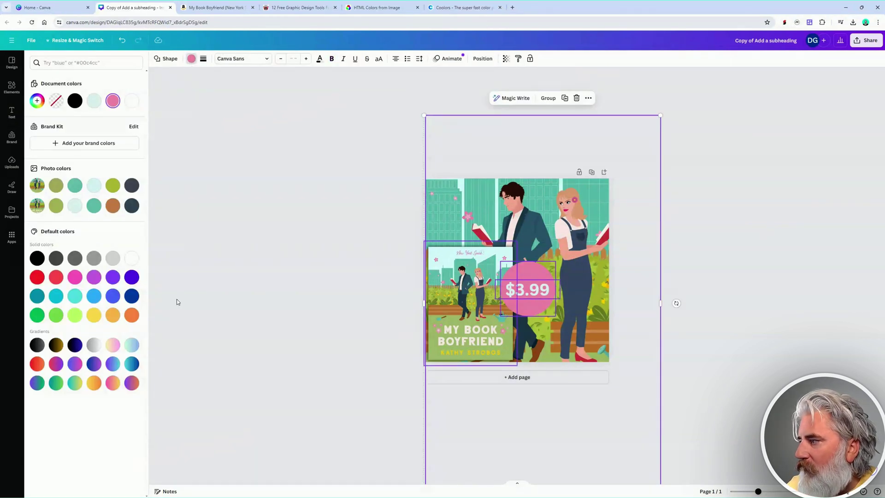
left_click(132, 258)
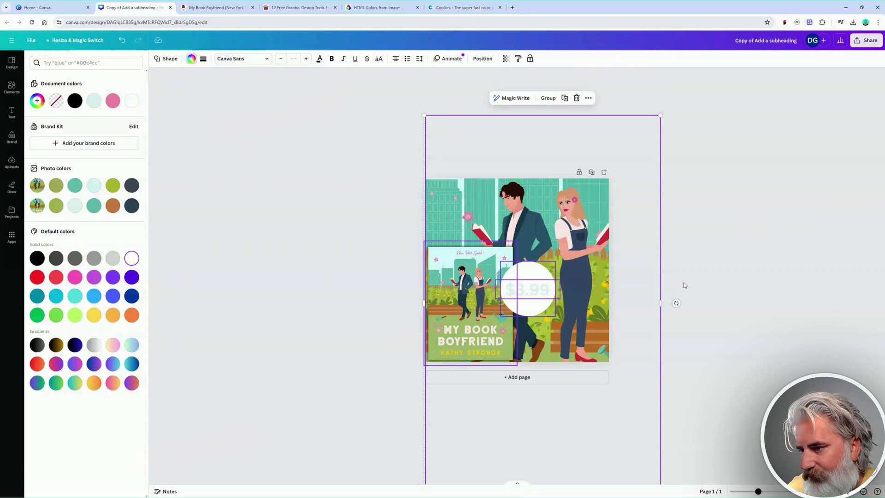
key("ctrl+z")
left_click(737, 258)
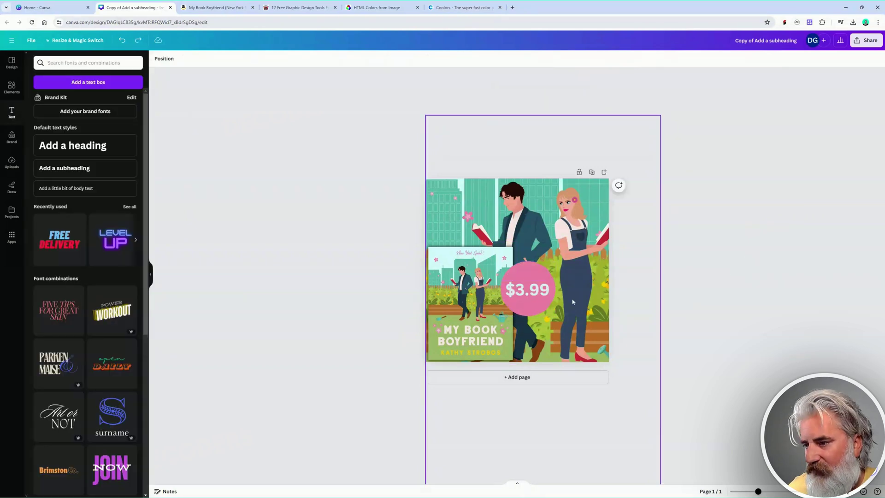
left_click(518, 290)
left_click(752, 281)
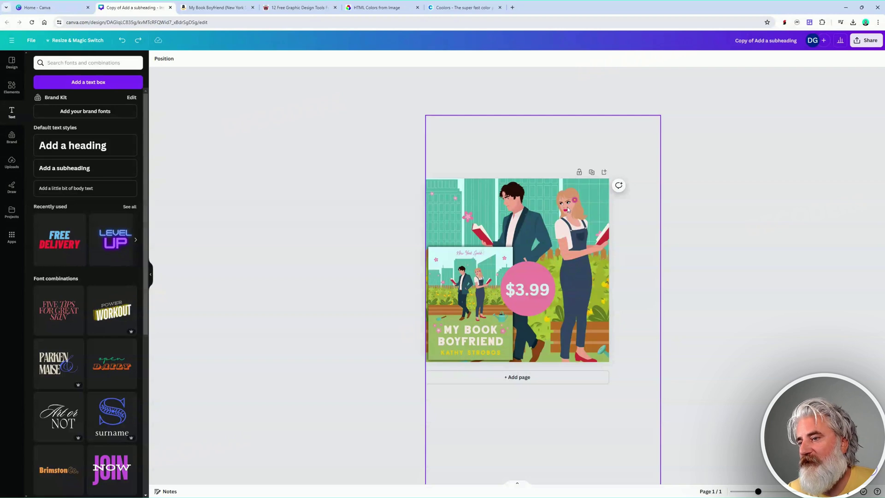
Sample the deep pink of the woman's lips in the HTML Color Codes picker, copy its code #EF3076, and return to the Canva design.
left_click(376, 7)
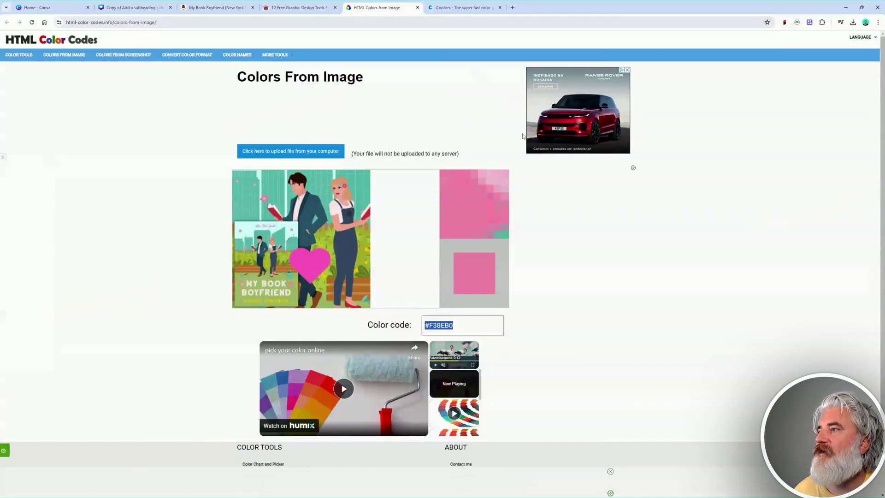
left_click(339, 196)
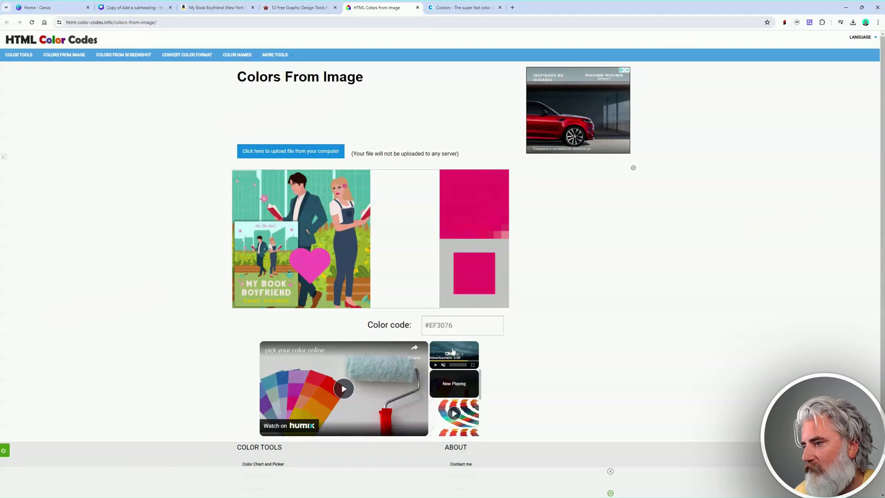
left_click(440, 325)
key("ctrl+c")
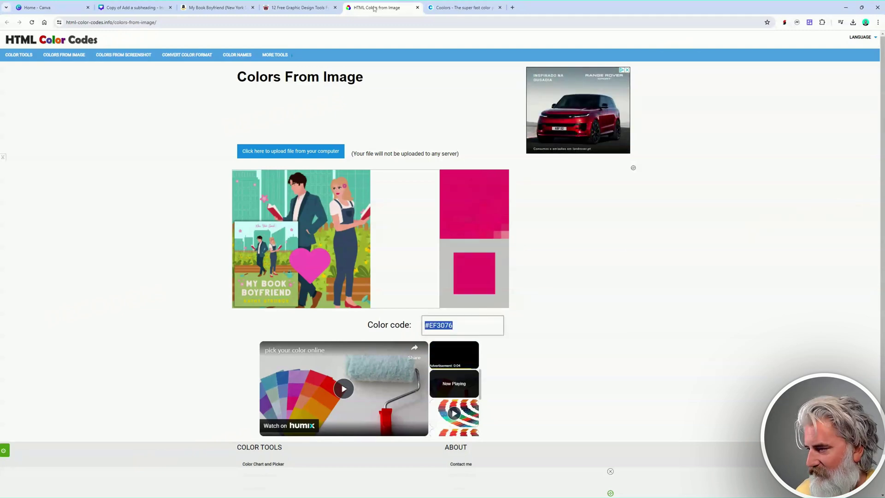
left_click(216, 8)
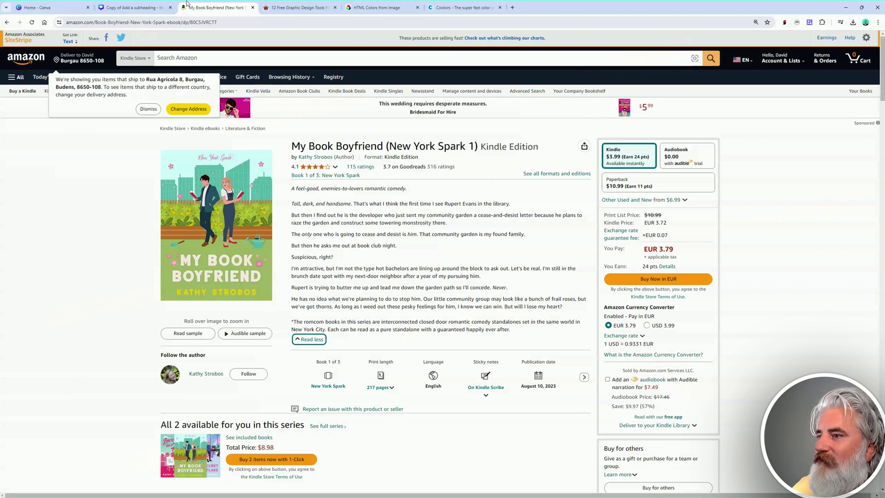
left_click(143, 5)
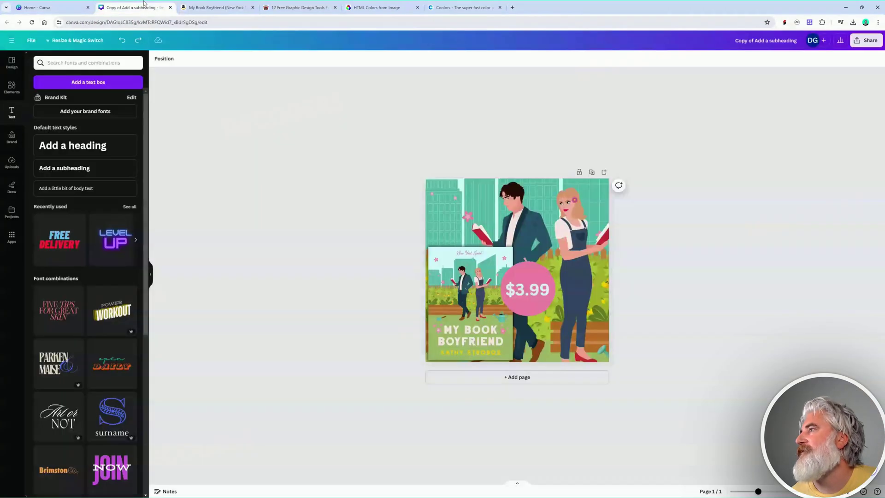
Fill the price circle with the copied lip color #EF3076.
left_click(535, 271)
left_click(191, 59)
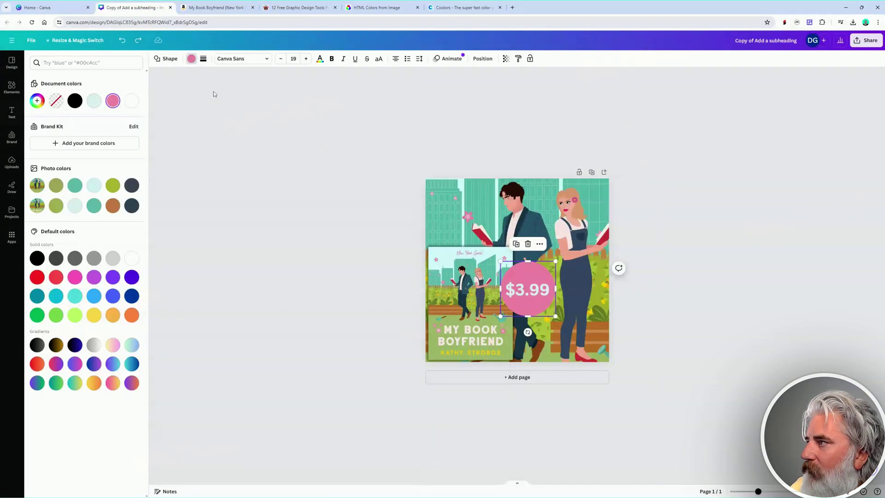
left_click(37, 101)
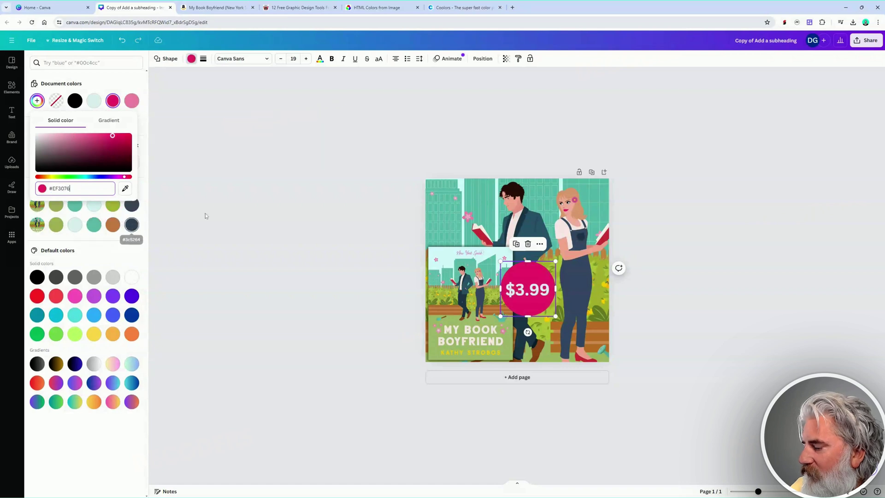
key("ctrl+v")
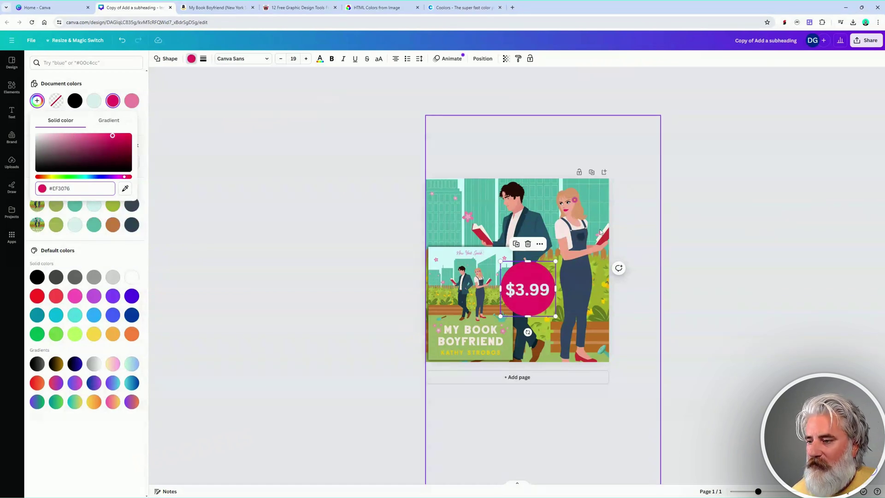
Change the font of the "$3.99" text on the circle to Poppins.
left_click(540, 289)
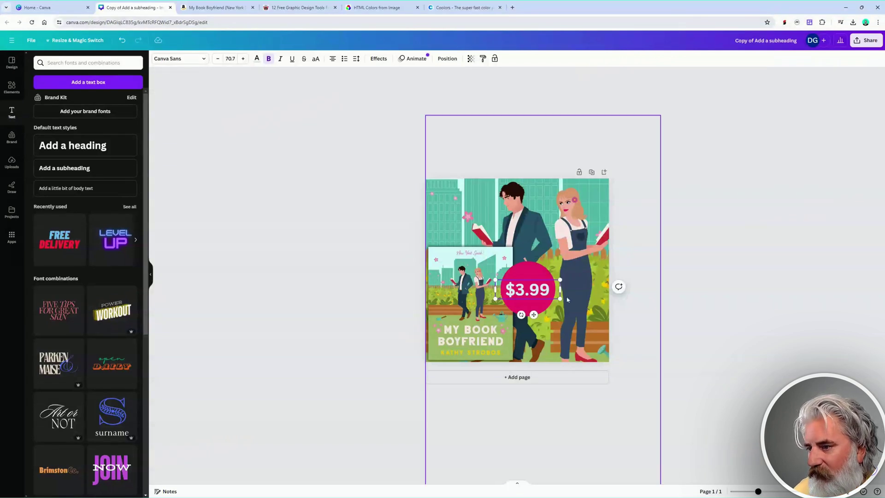
double_click(528, 289)
left_click(179, 59)
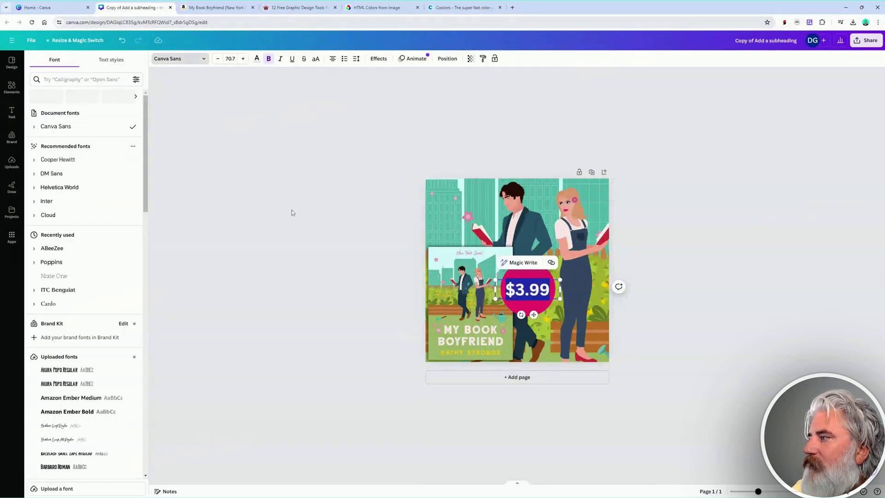
left_click(74, 262)
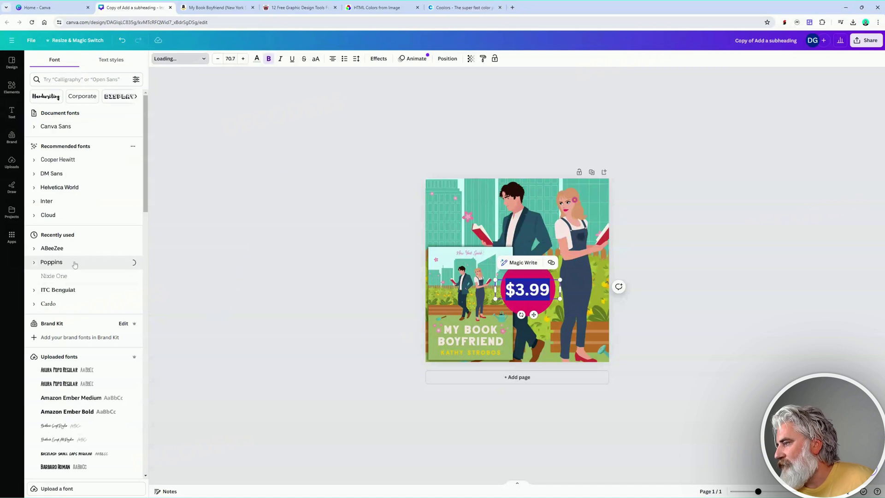
left_click(693, 283)
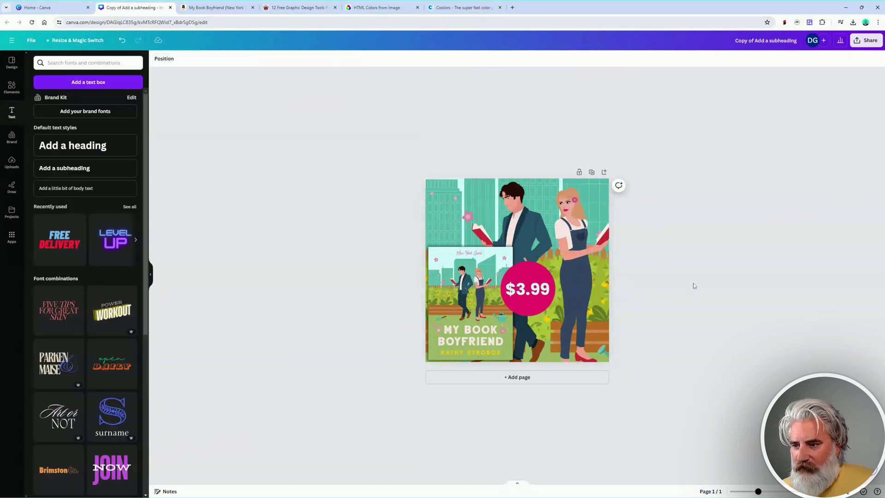
Set the "$3.99" text color to white from the document colors.
left_click(519, 291)
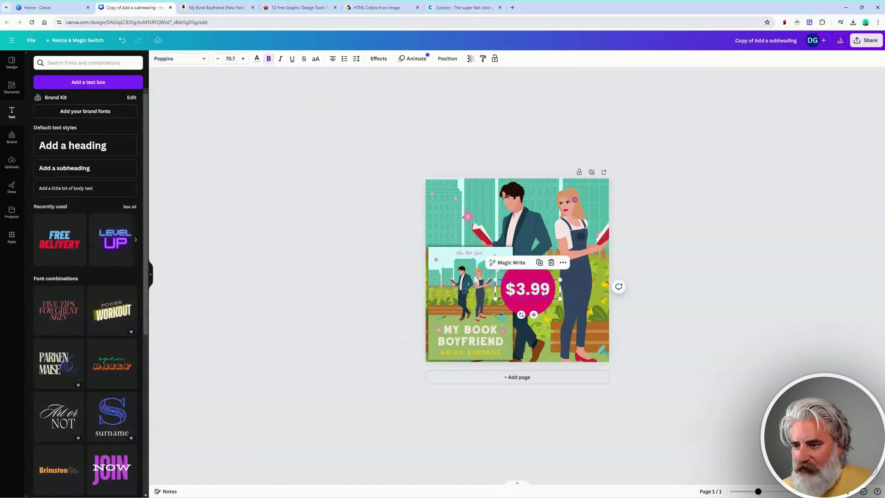
left_click(542, 292)
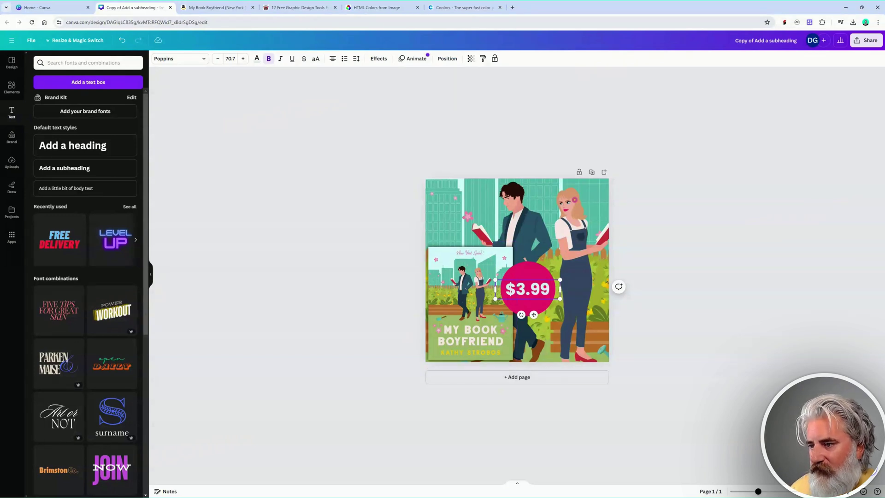
key("ctrl+a")
left_click(257, 60)
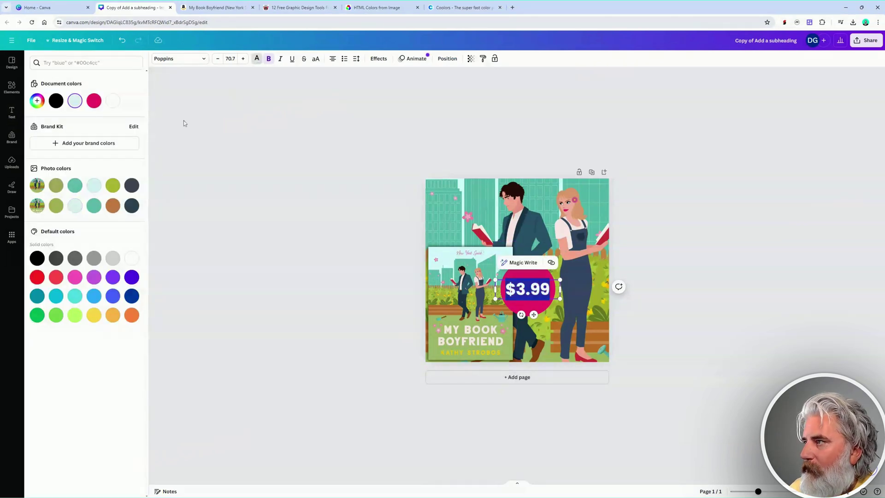
left_click(112, 101)
left_click(690, 251)
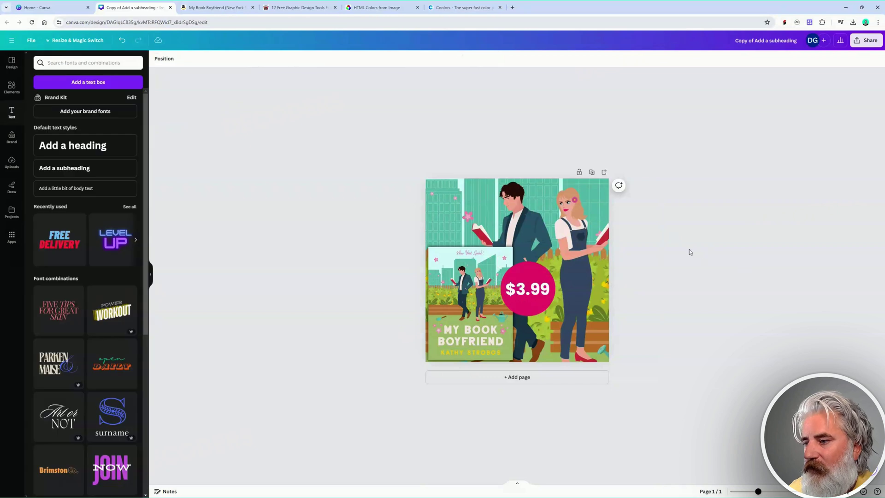
Duplicate the price text below the original, cut the copy down to just "$", and shrink it.
left_click(526, 290)
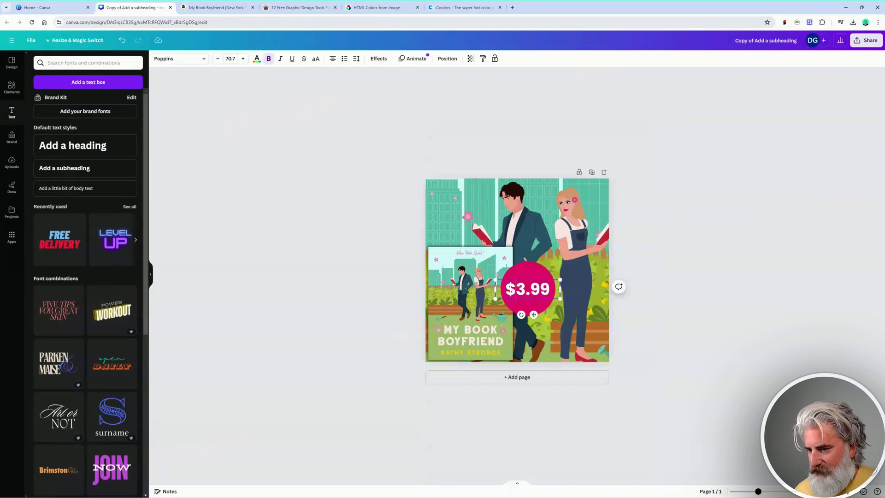
mouse_move(545, 287)
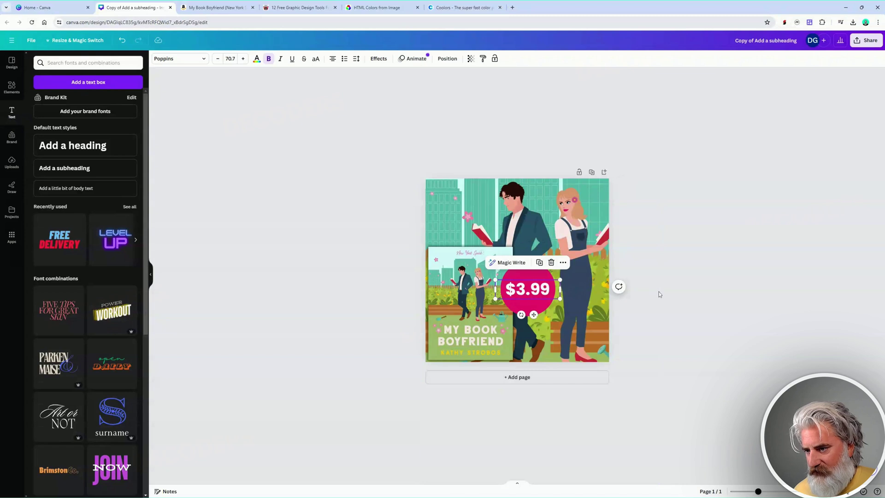
key("ctrl+v")
mouse_move(543, 295)
left_mouse_down()
mouse_move(546, 308)
mouse_move(555, 303)
left_mouse_up()
double_click(534, 304)
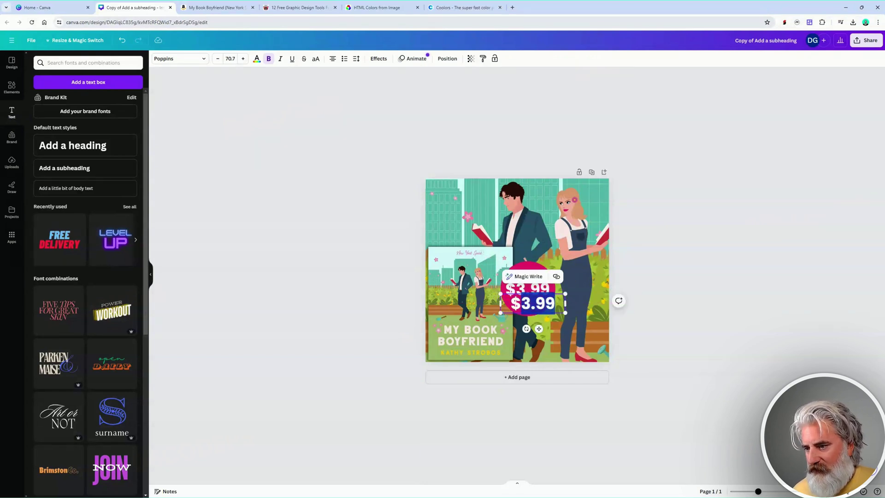
key("BackSpace")
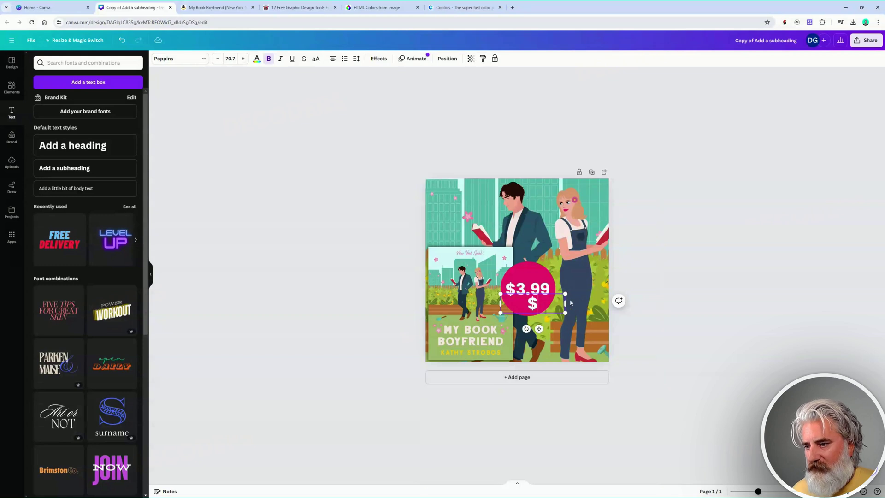
left_click_drag(533, 303, 525, 306)
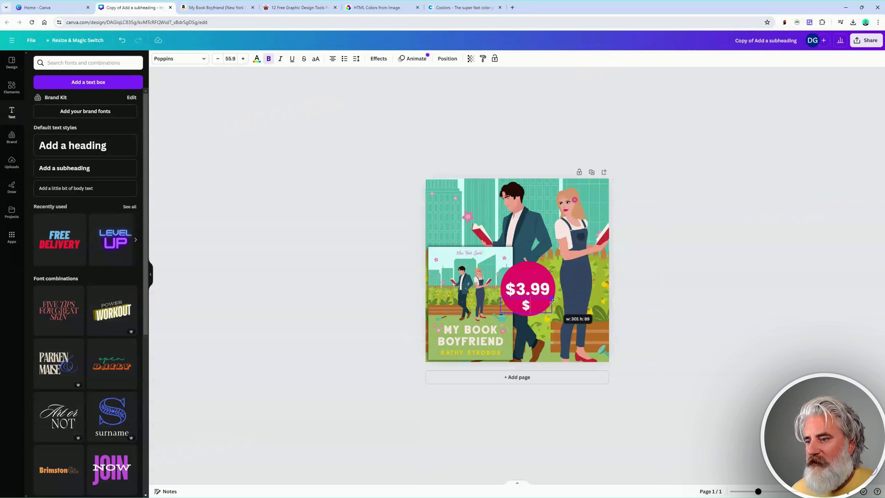
Remove the dollar sign from the original price and place the small "$" just left of "3.99".
left_click(528, 289)
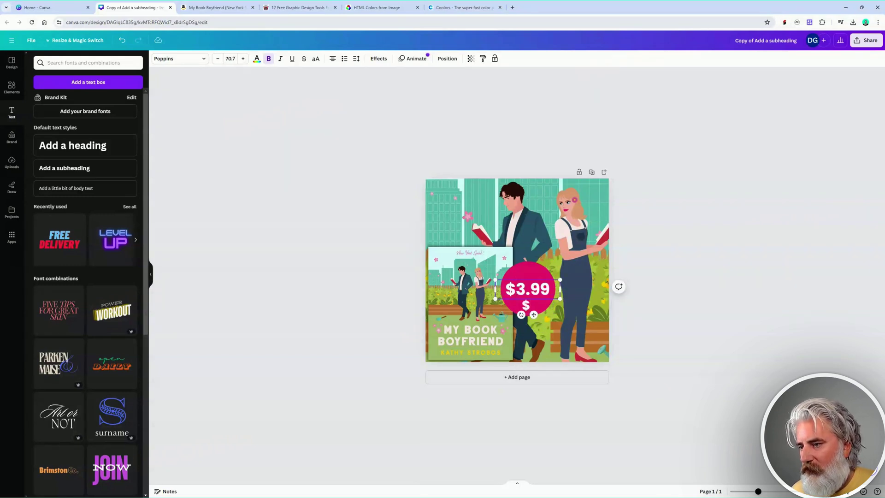
key("BackSpace")
left_click_drag(561, 290, 540, 290)
left_click(682, 283)
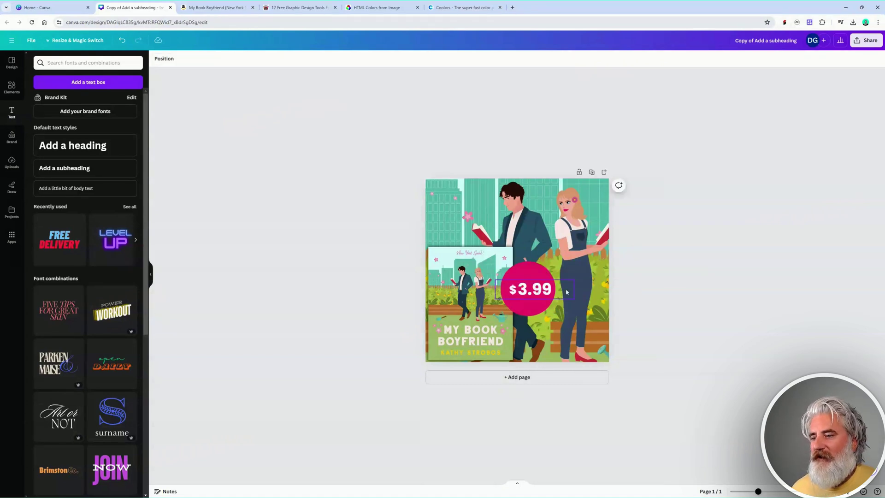
Move the pink circle off the price text, up between the man and the woman.
left_click(533, 277)
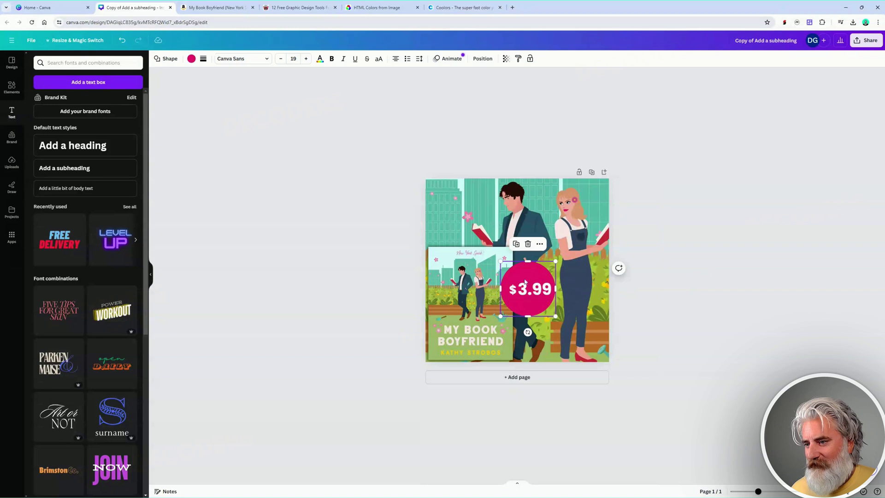
left_click_drag(536, 275, 560, 208)
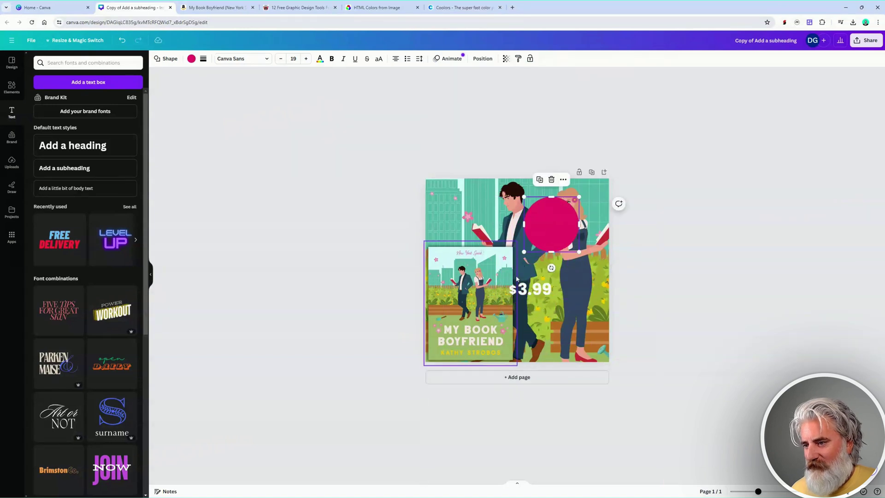
left_click(487, 277)
left_click(483, 223)
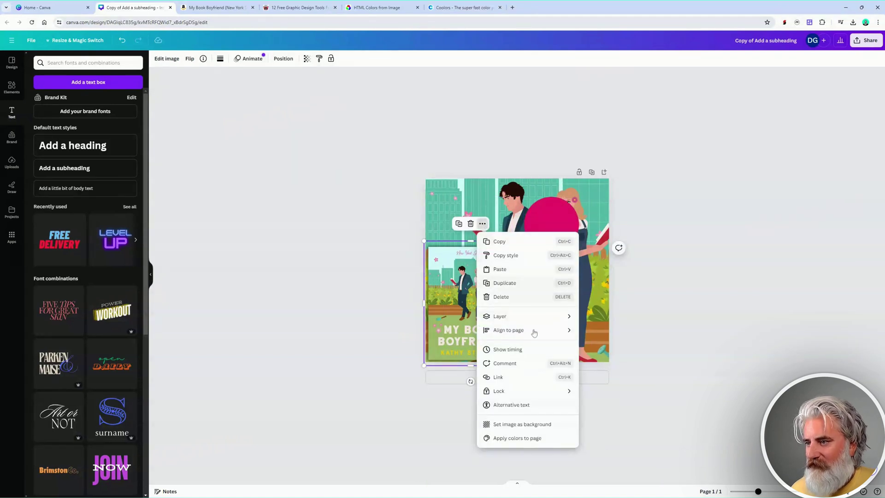
left_click(680, 321)
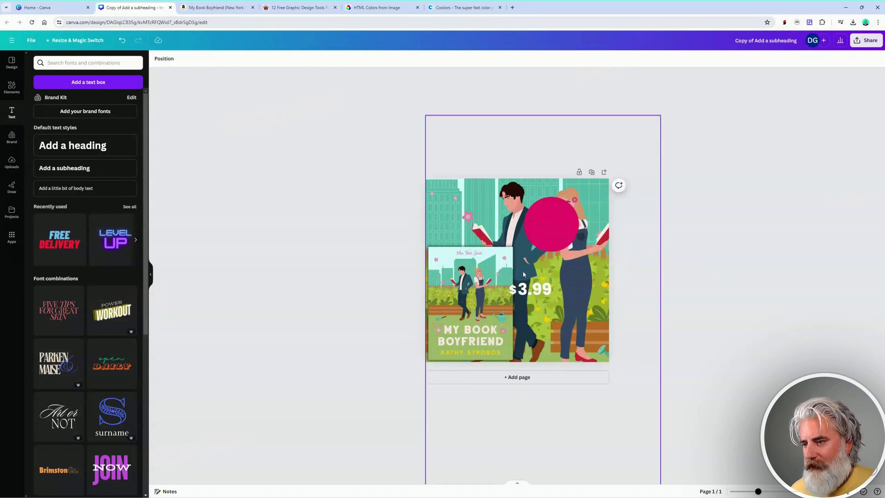
mouse_move(523, 274)
left_mouse_down()
mouse_move(540, 291)
mouse_move(514, 264)
left_mouse_up()
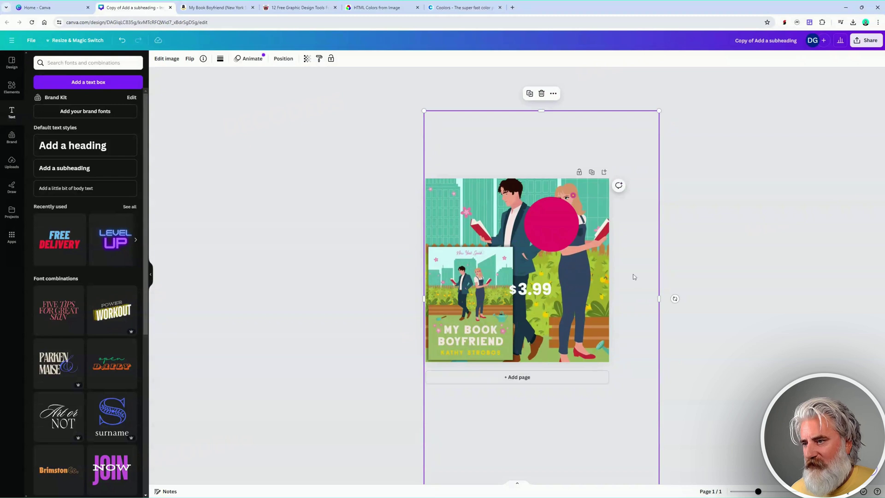
key("ctrl+z")
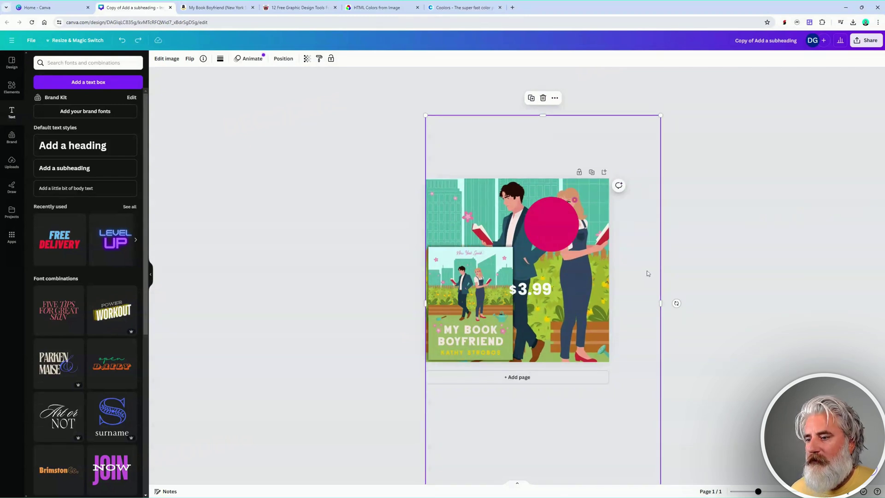
left_click(724, 285)
Lock both the book cover image and the background illustration in place.
left_click(466, 258)
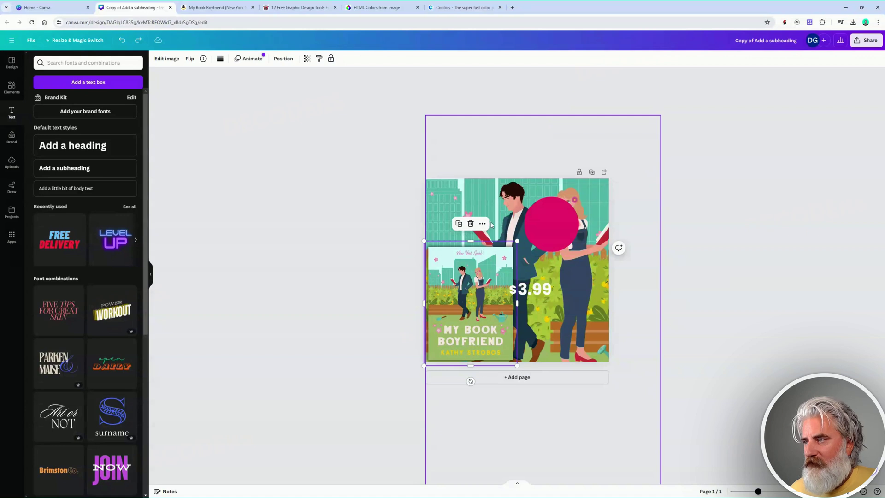
left_click(332, 58)
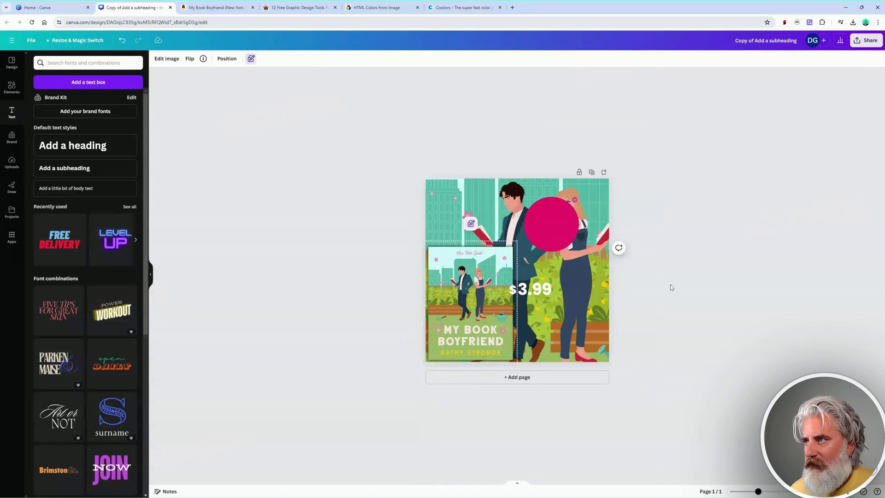
left_click(553, 264)
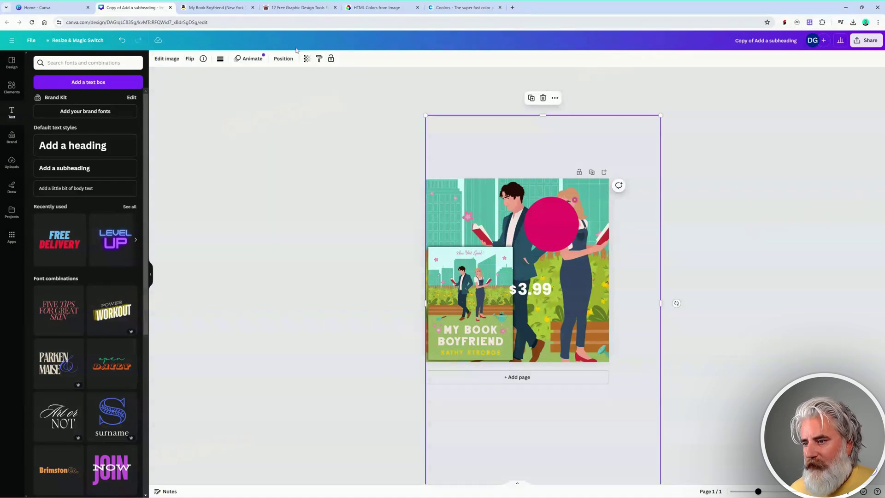
left_click(330, 58)
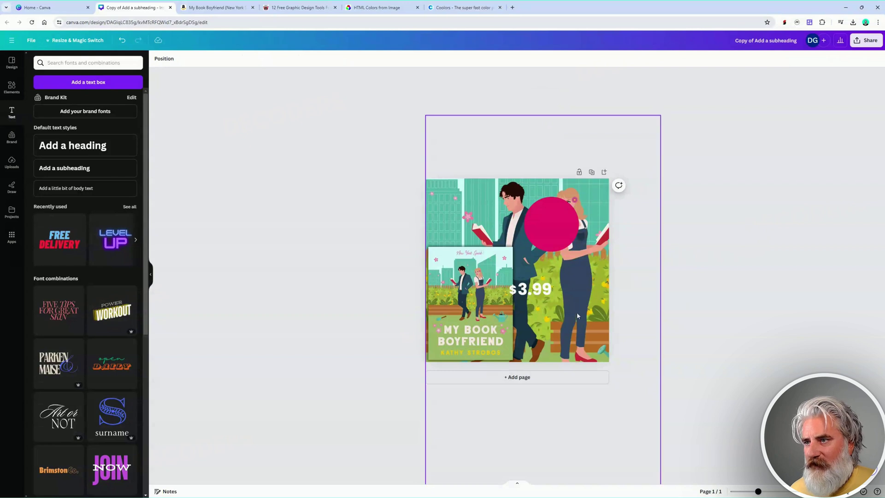
Group the small "$" with "3.99" and center the group on the pink circle, enlarged to nearly fill its width.
left_click(557, 281)
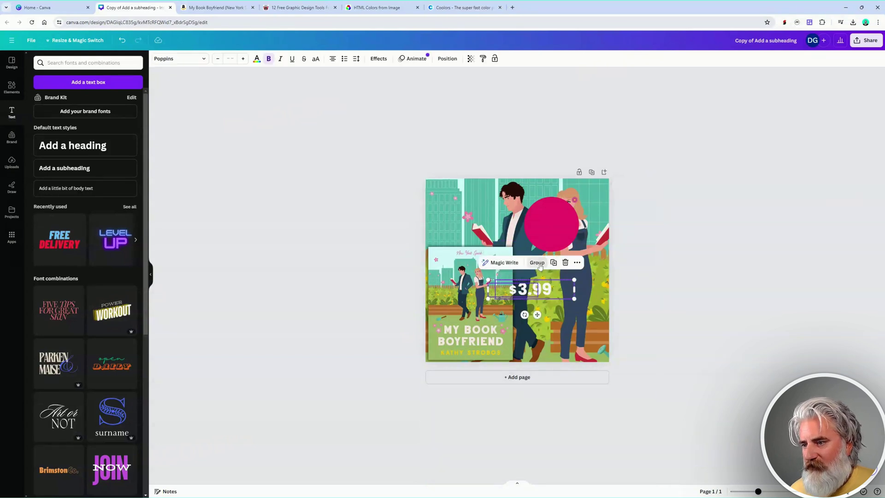
left_click_drag(539, 291, 605, 209)
left_click_drag(504, 217, 502, 216)
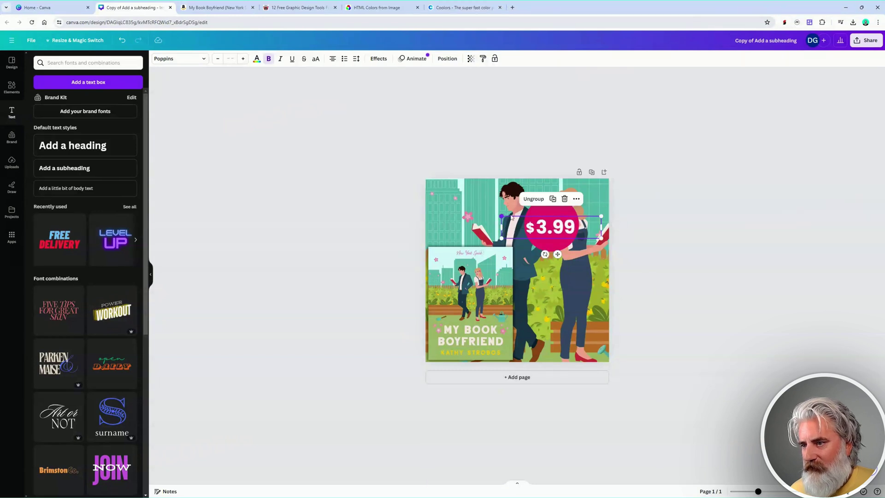
left_click(667, 234)
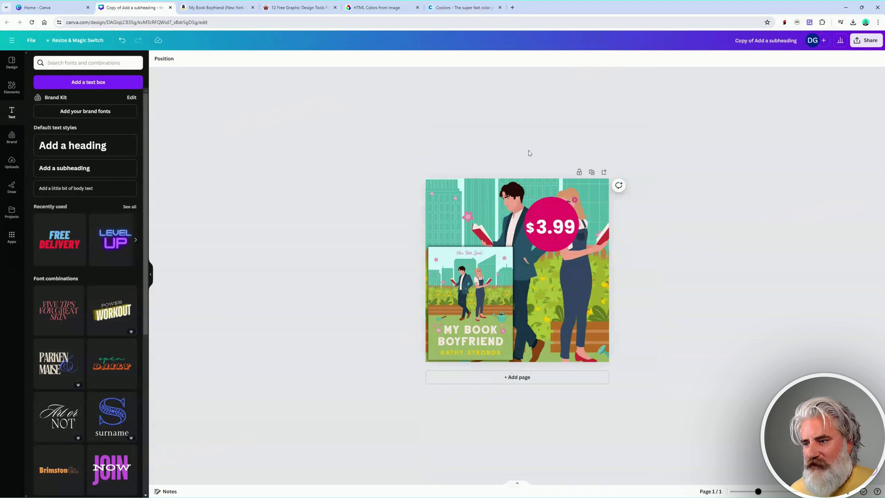
Move the circle and price together back to the book cover's right edge and rotate them to -5°.
left_click(557, 215)
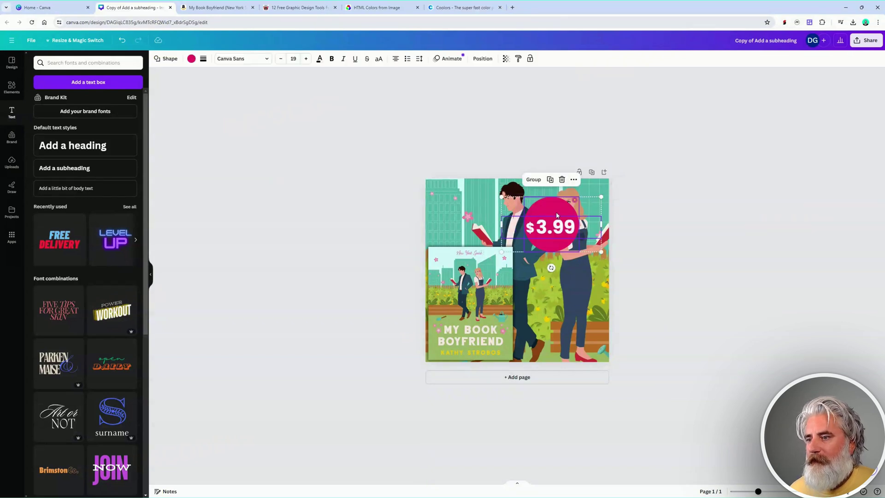
left_click_drag(557, 215, 534, 279)
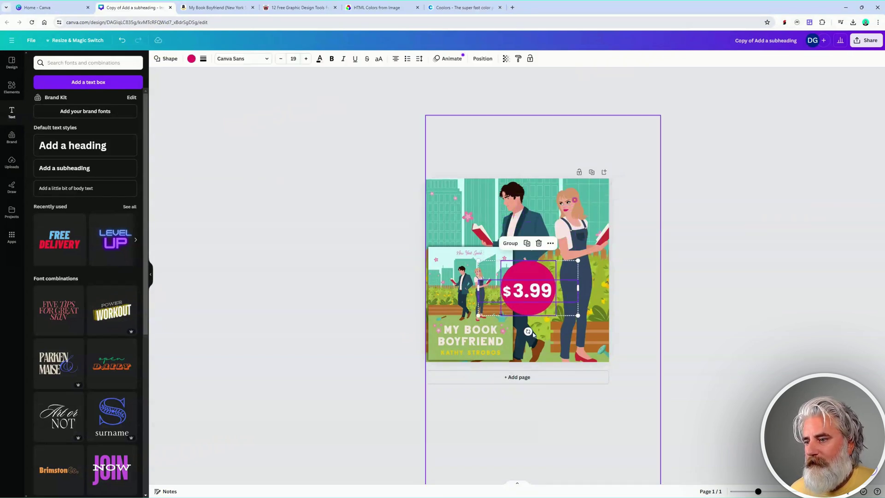
left_click_drag(529, 331, 533, 332)
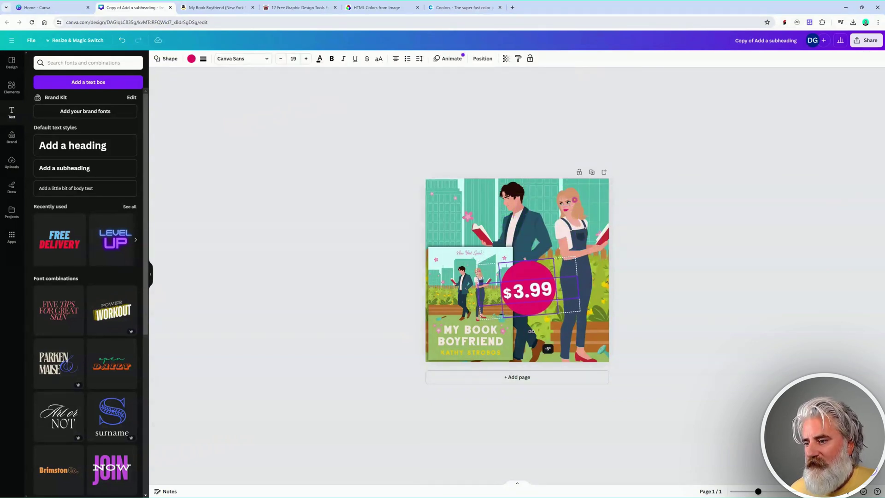
left_click(714, 263)
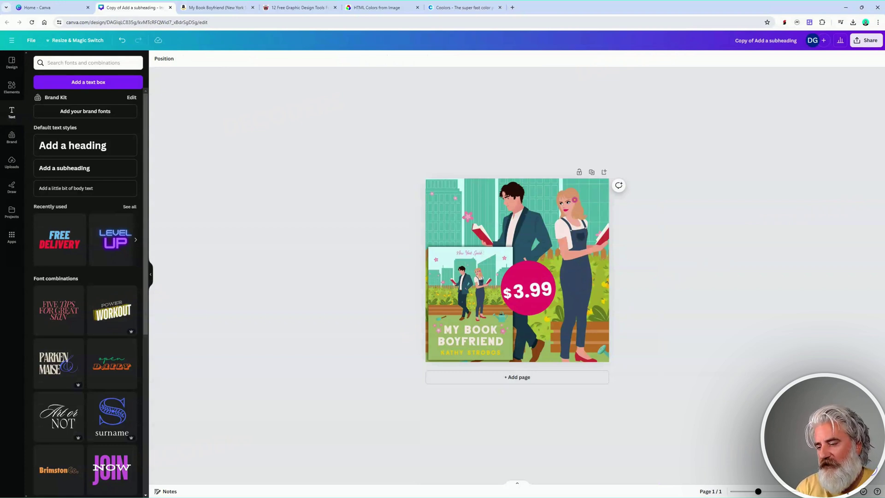
Replace the "3.99" text on the pink circle with "FREE".
left_click(532, 292)
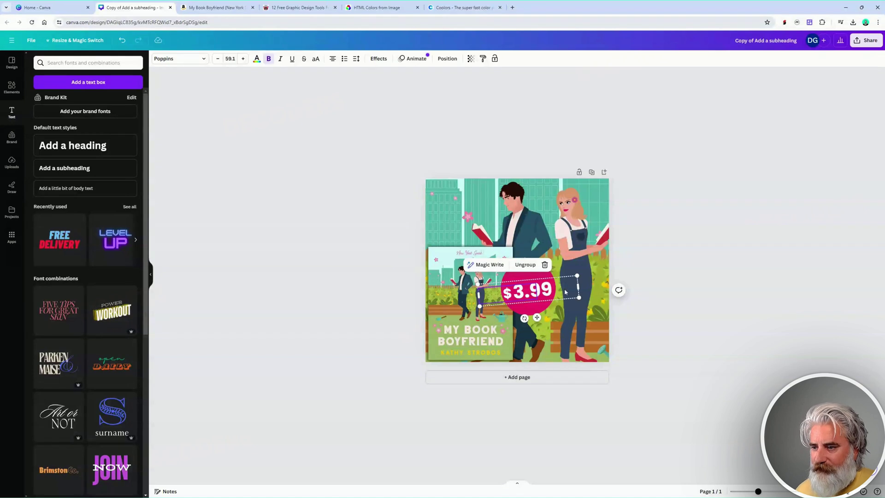
left_click(688, 262)
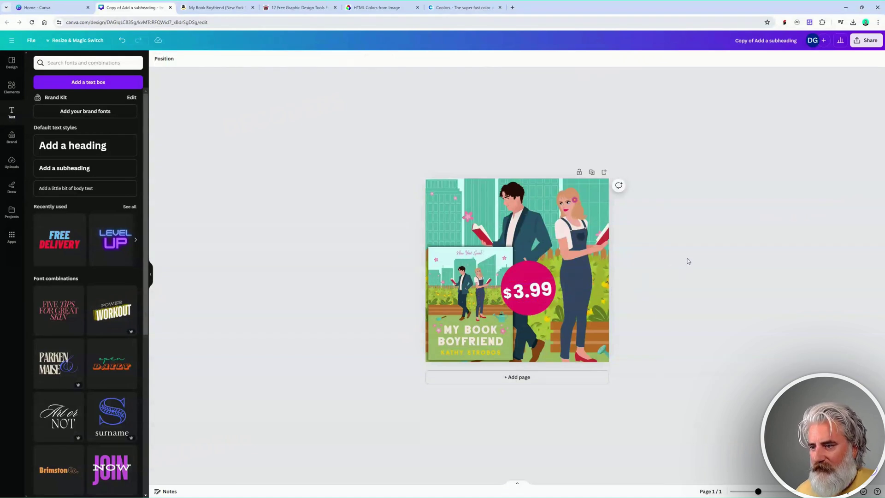
left_click(537, 290)
left_click(736, 267)
left_click(540, 290)
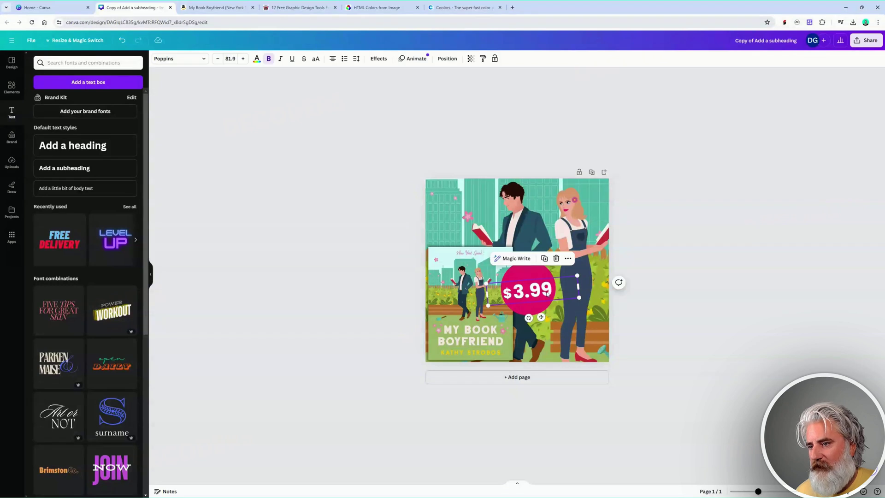
left_click(540, 290)
key("ctrl+shift+Left")
type("FREE")
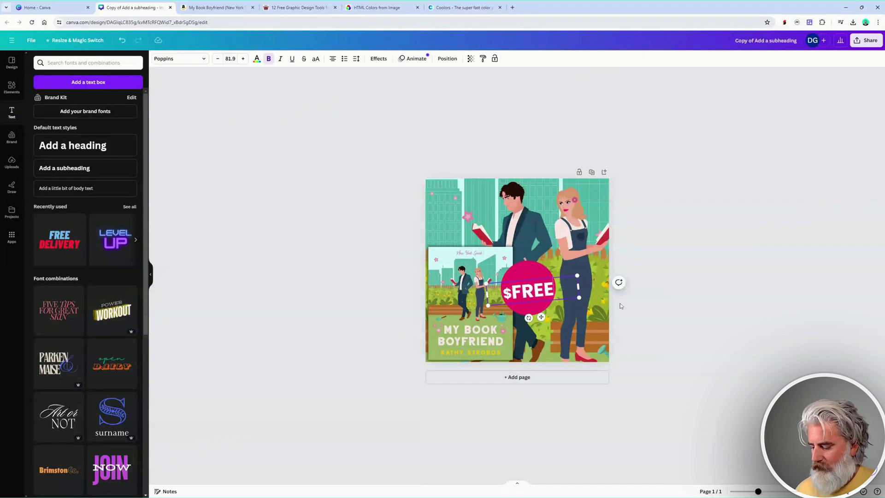
left_click(743, 310)
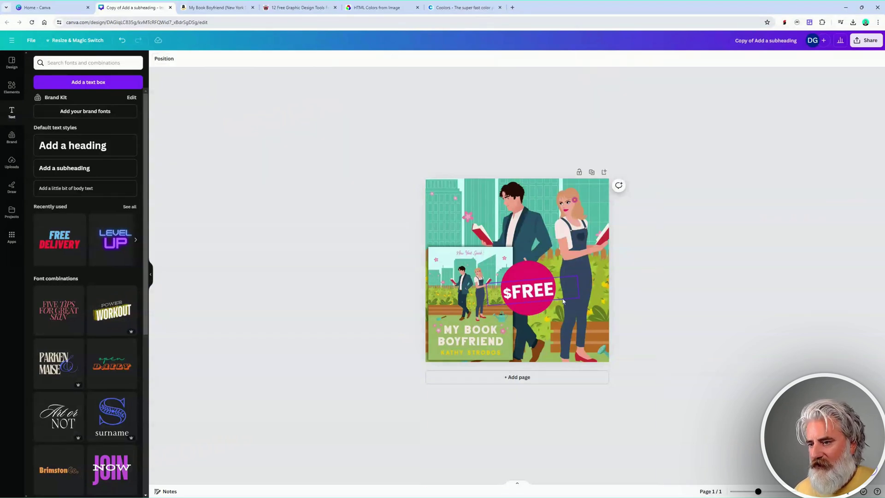
Remove the small "$" from the price group and center "FREE" on the pink circle.
left_click(511, 298)
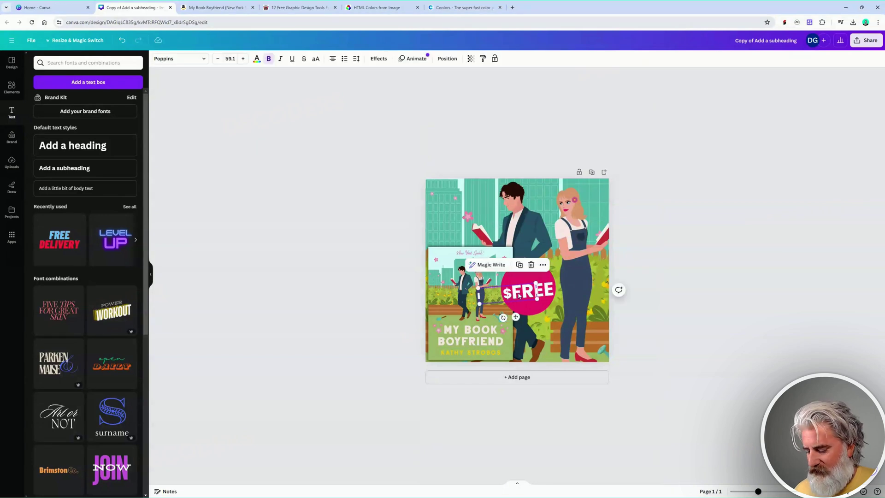
key("ctrl+a")
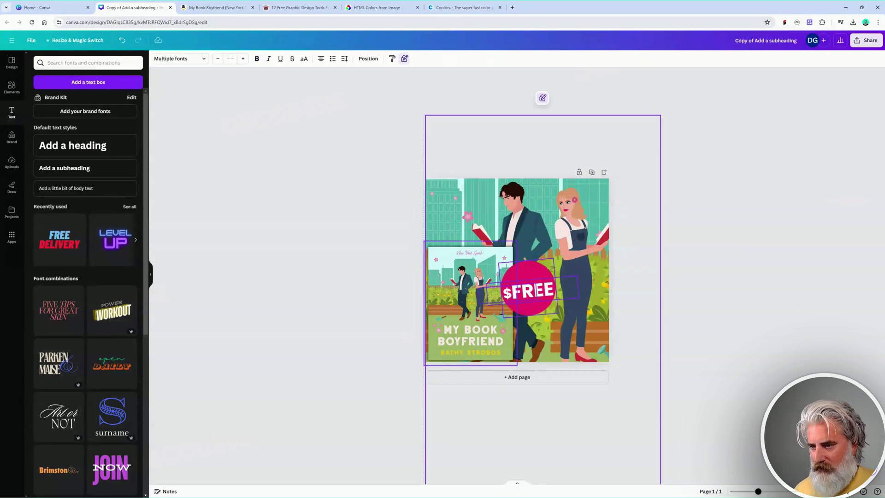
left_click(709, 304)
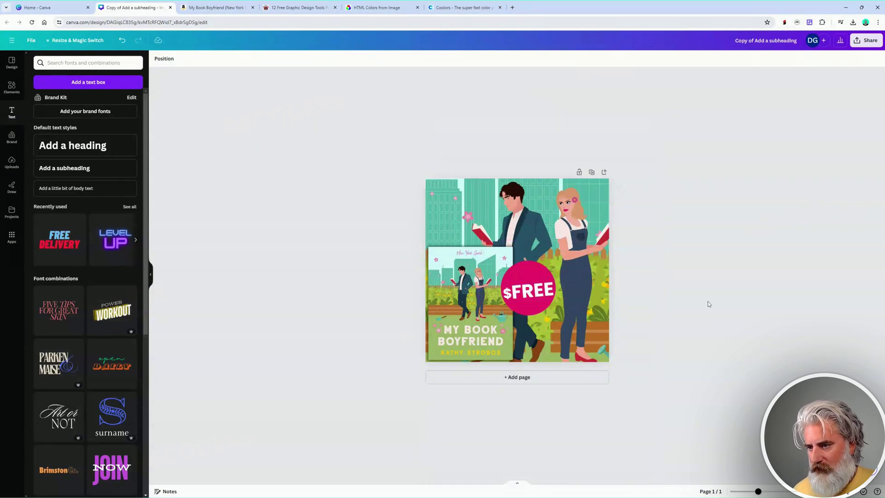
left_click_drag(506, 294, 368, 291)
key("Delete")
left_click(526, 294)
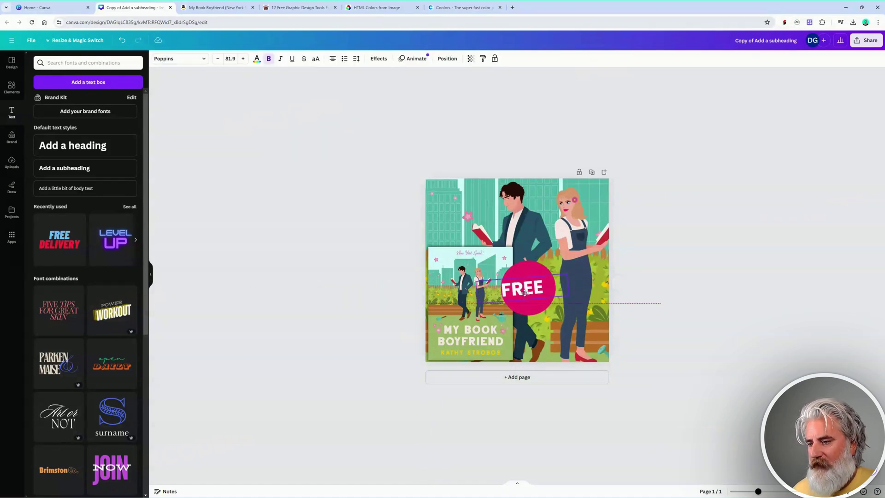
left_click_drag(572, 297, 578, 299)
left_click(760, 267)
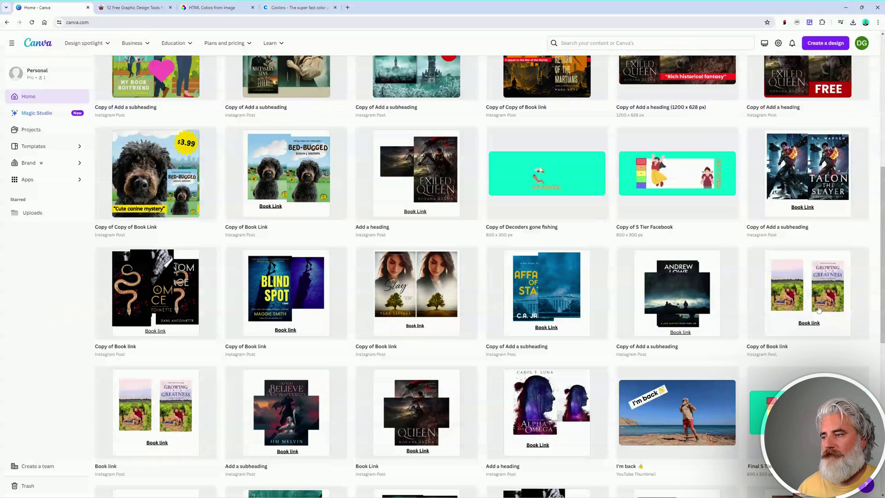
Open the Talon the Slayer design from the recent designs and follow its Book Link to the Amazon page.
left_click(806, 175)
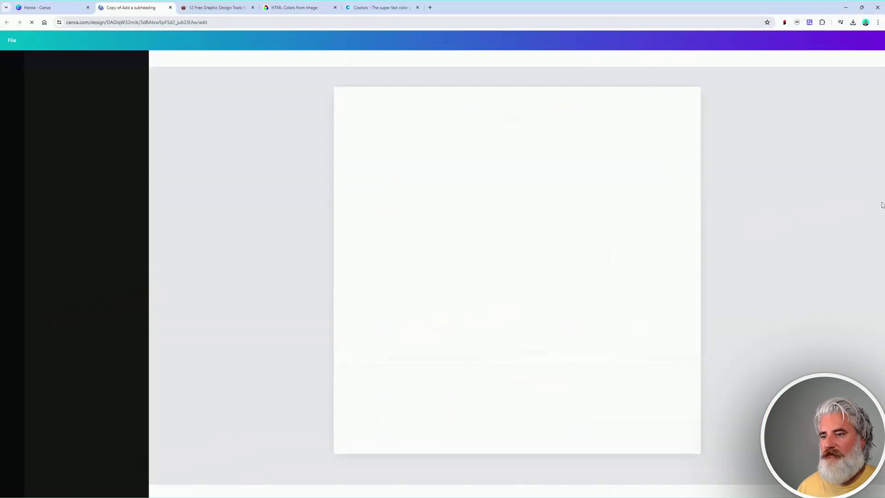
left_click(490, 417)
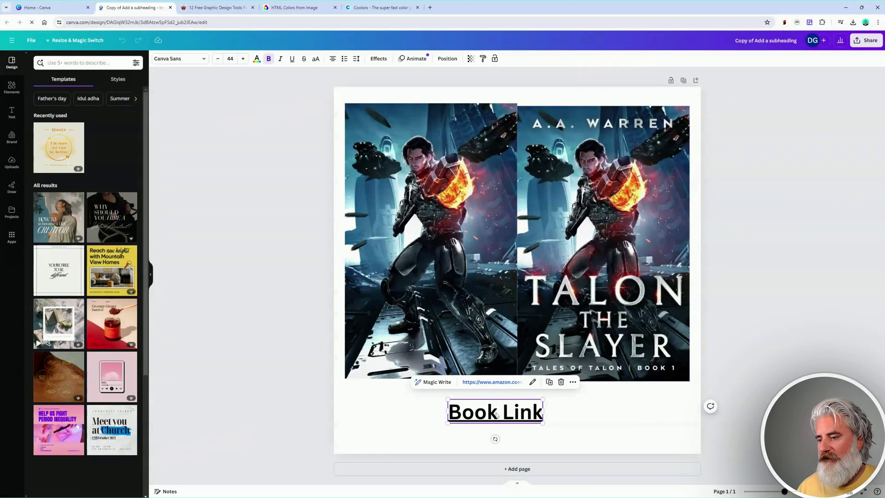
left_click(482, 382)
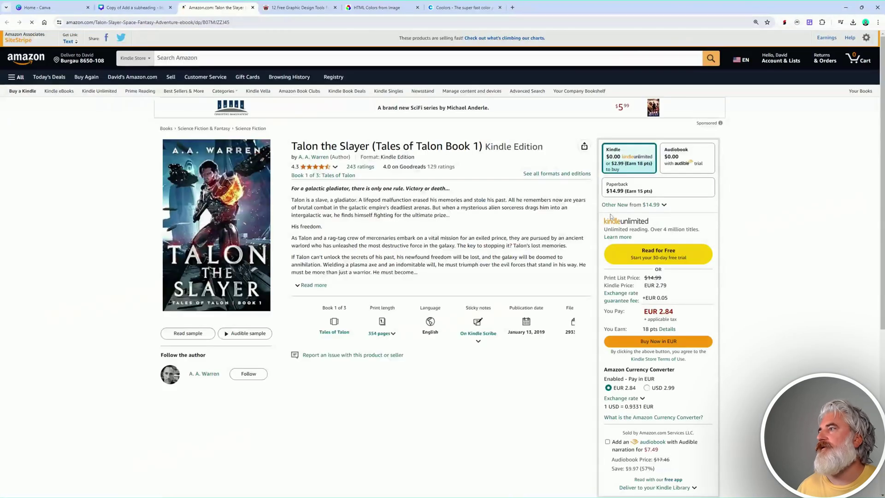
Examine the book's Amazon page, including the full description, reader quotes and editorial reviews, for usable ad copy.
scroll(444, 267, "down", 8)
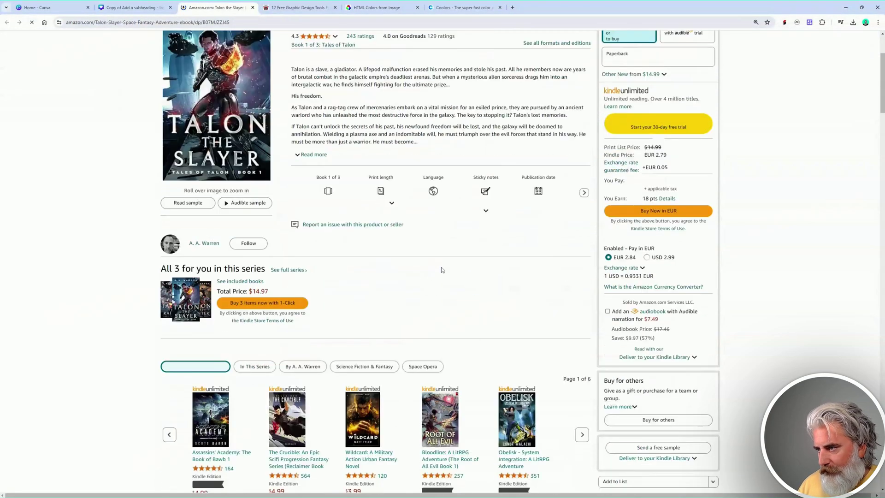
scroll(444, 268, "down", 3)
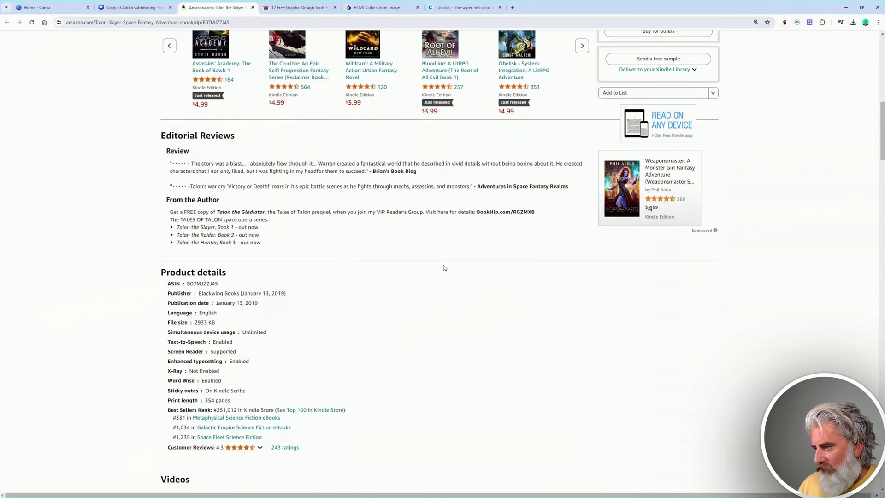
scroll(443, 268, "down", 3)
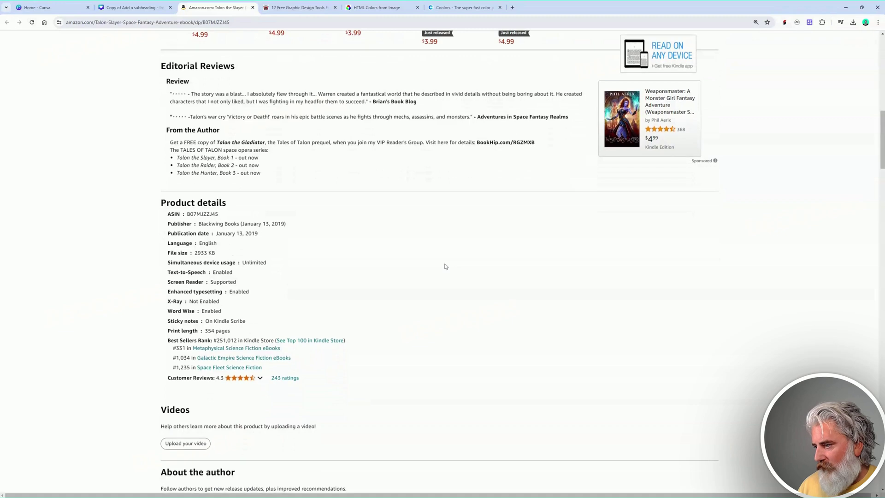
scroll(445, 266, "down", 3)
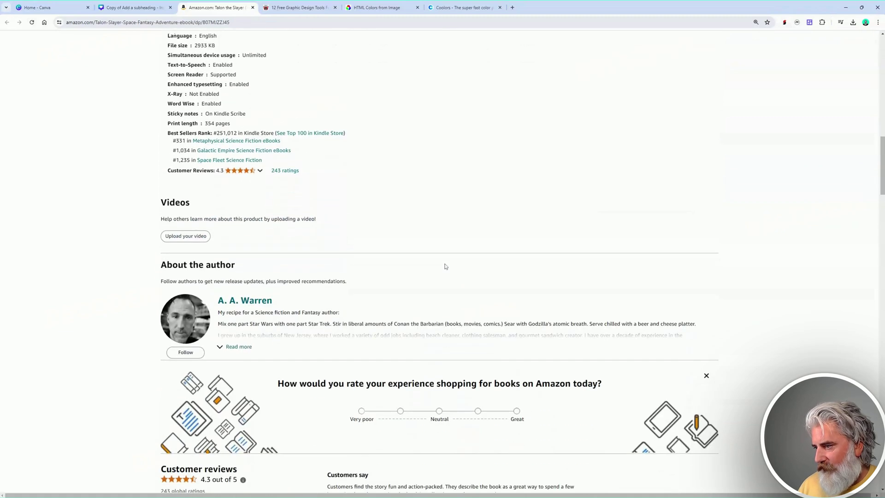
scroll(446, 267, "up", 5)
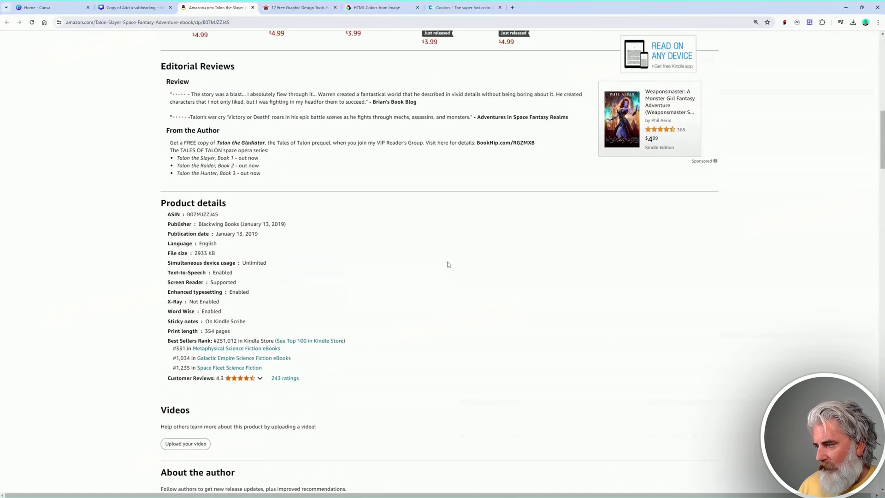
scroll(453, 269, "up", 5)
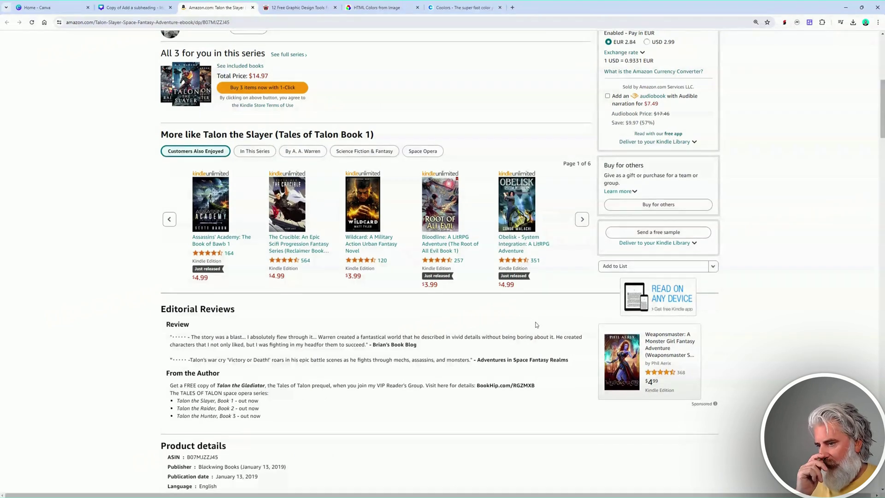
scroll(536, 325, "up", 8)
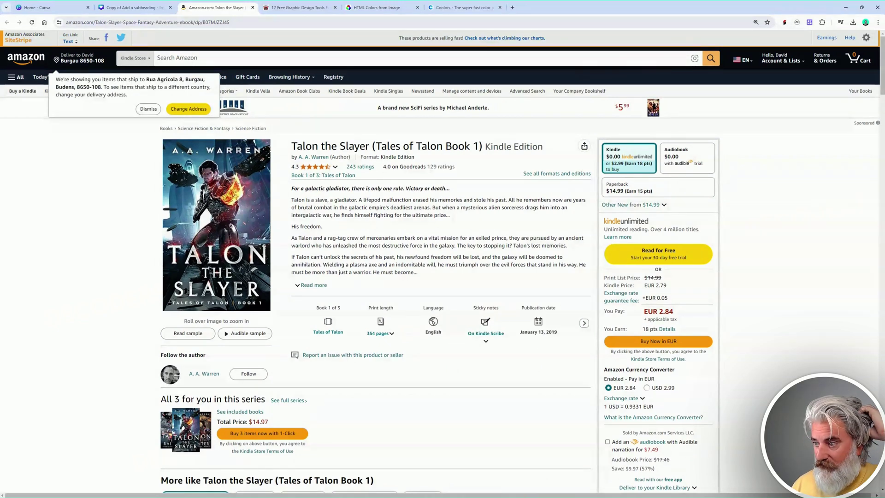
left_click(312, 285)
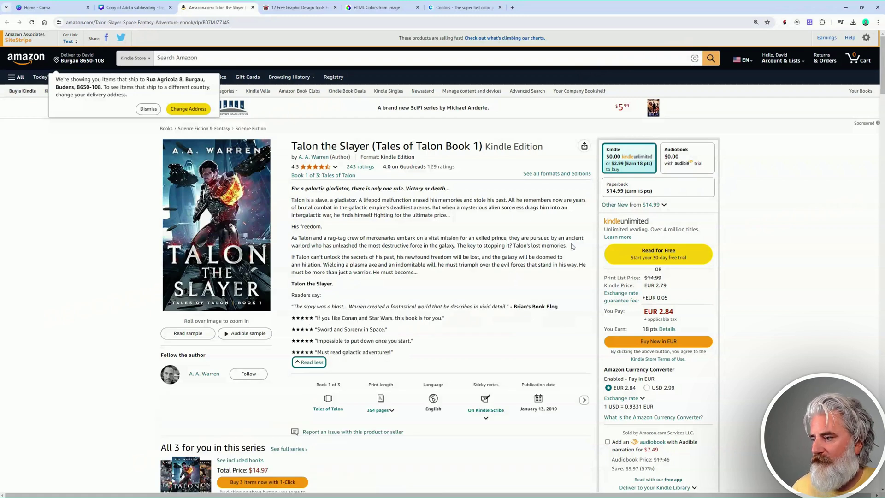
scroll(572, 246, "down", 3)
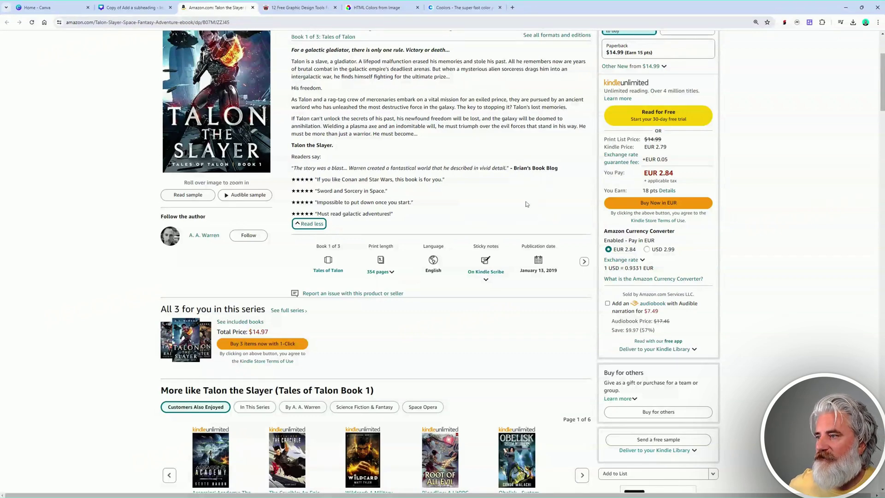
scroll(534, 207, "up", 2)
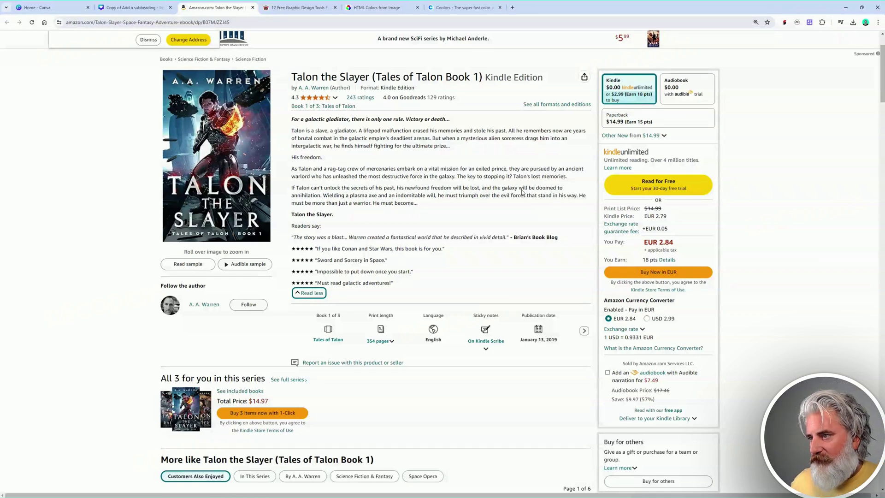
scroll(424, 160, "down", 6)
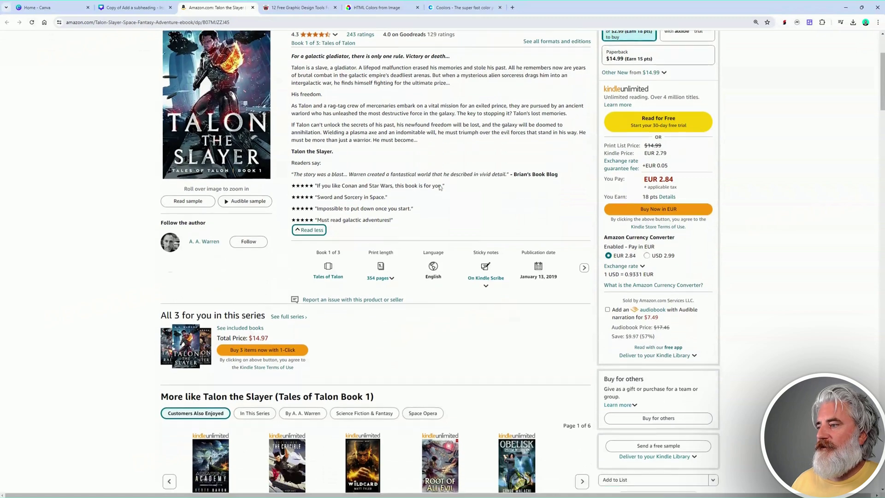
scroll(440, 188, "down", 3)
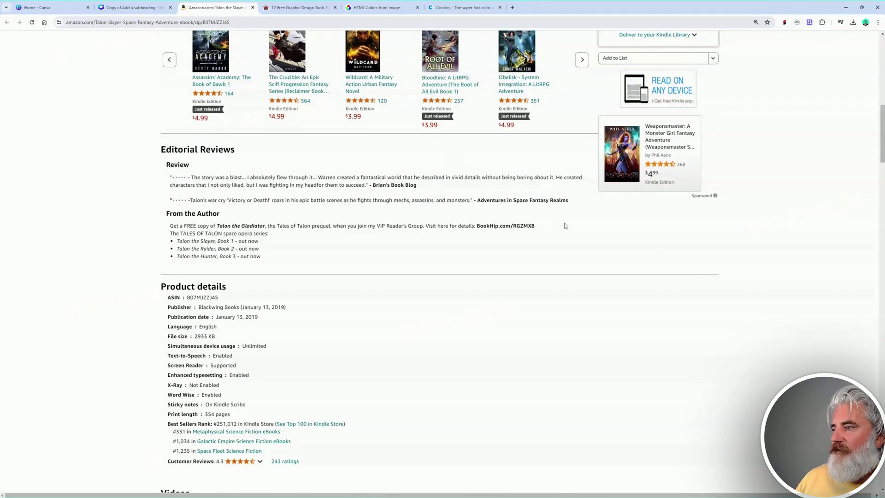
scroll(530, 221, "up", 1)
scroll(530, 221, "up", 10)
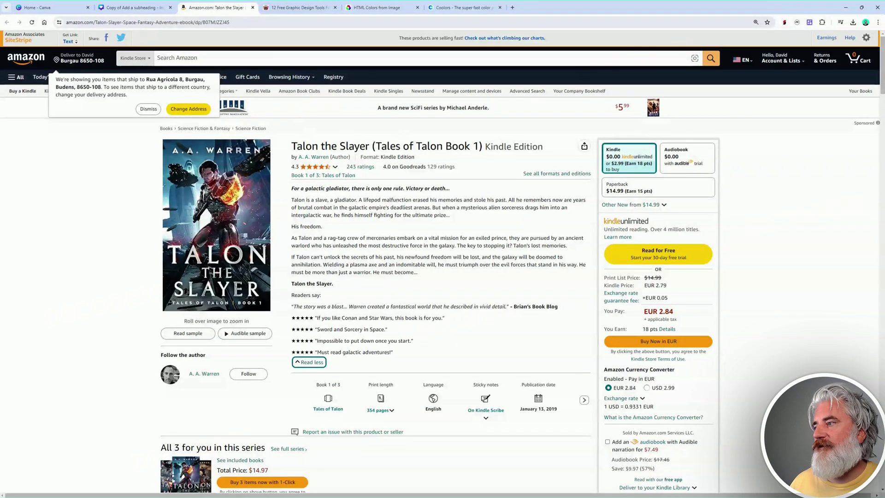
Switch back to the Canva design, delete the Book Link text and move the book cover to the page's right edge.
left_click(131, 7)
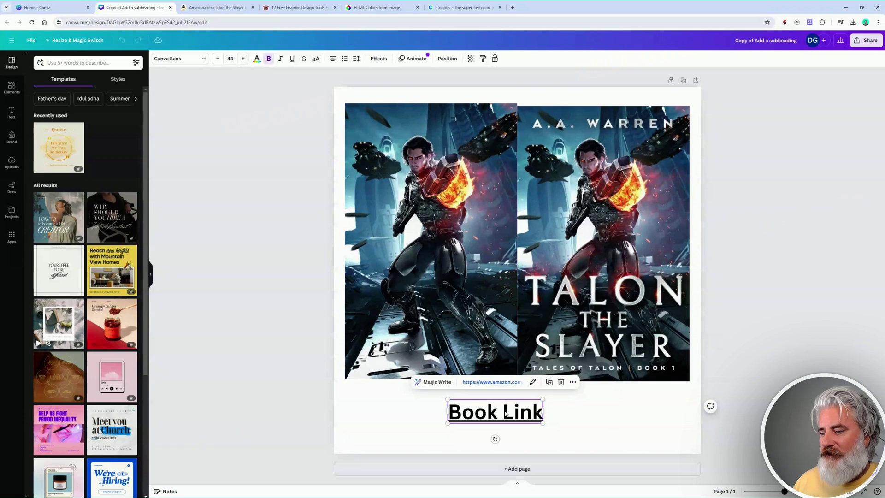
key("Delete")
left_click_drag(583, 203, 594, 196)
Enlarge the untitled warrior artwork to the full page width and position it so his head and upper body show.
left_click(514, 111)
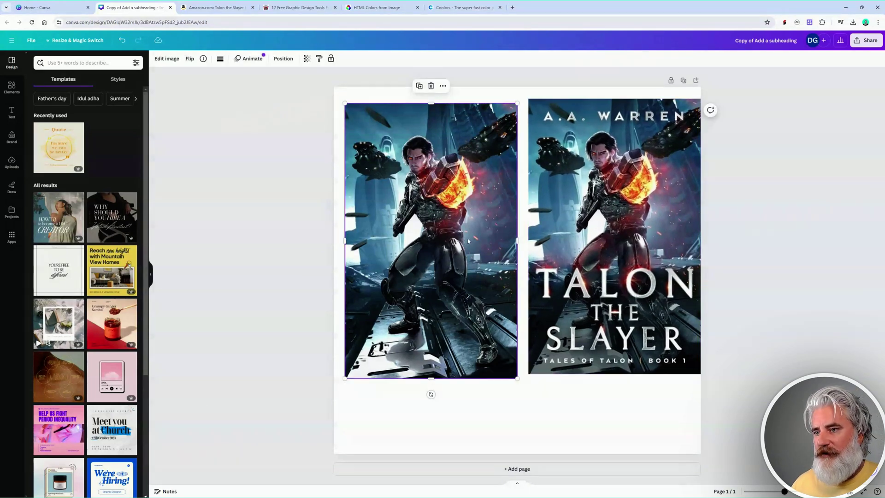
left_click_drag(517, 104, 765, 40)
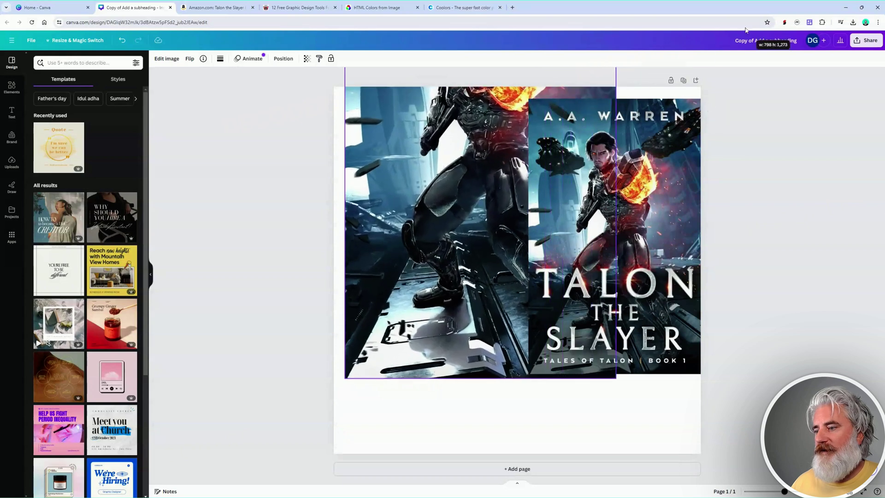
scroll(657, 258, "down", 5, "ctrl")
left_click_drag(469, 250, 490, 277)
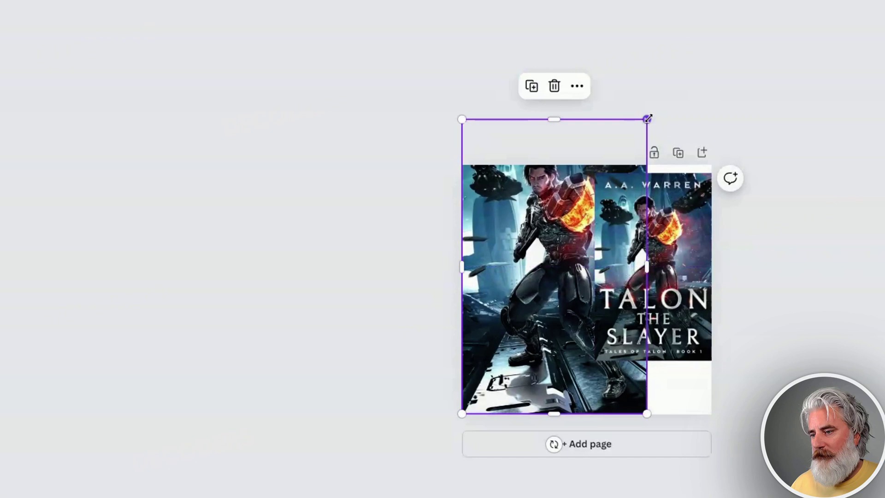
left_click_drag(647, 119, 732, 8)
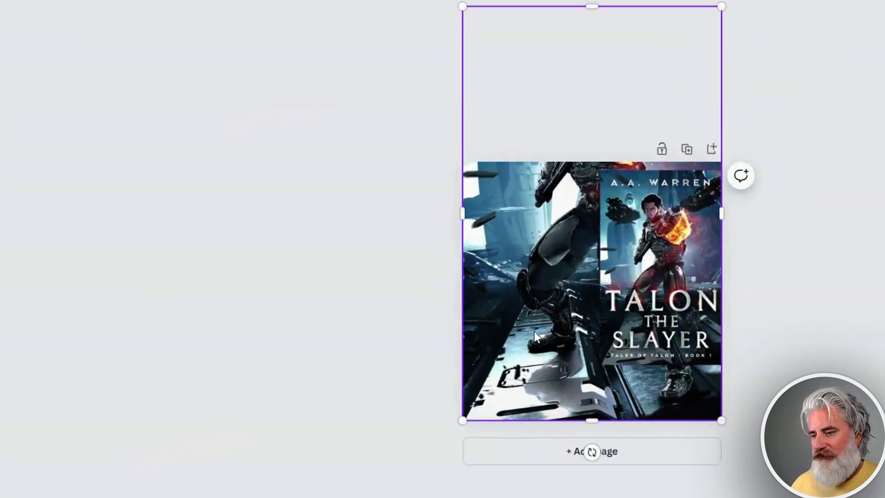
left_click_drag(530, 327, 520, 404)
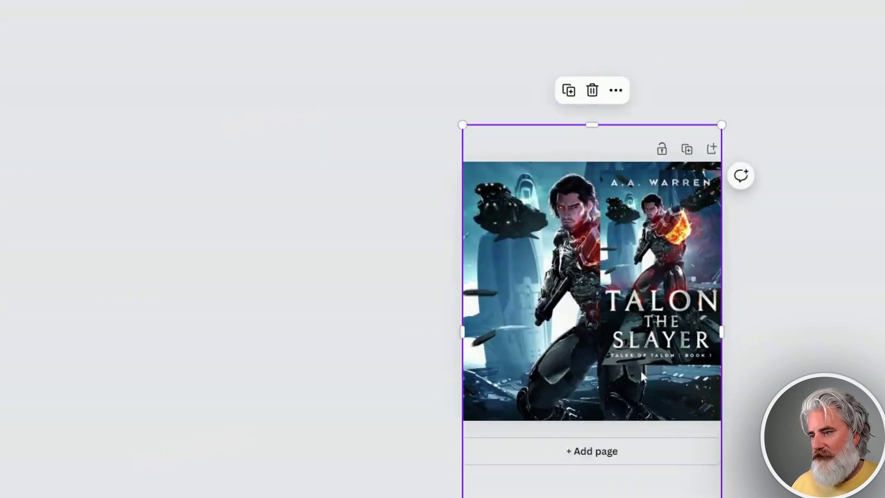
Shrink the Talon the Slayer cover to under a third of the page width and place it in the lower right area of the artwork.
left_click(668, 296)
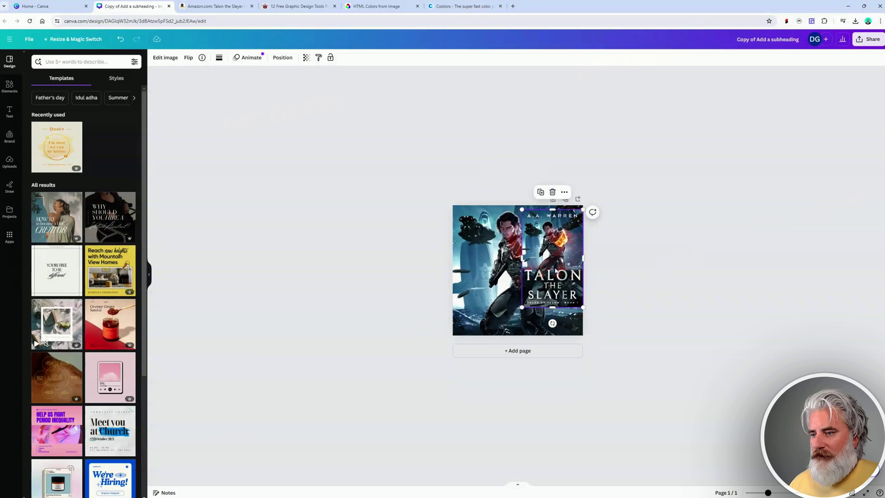
left_click_drag(555, 272, 551, 297)
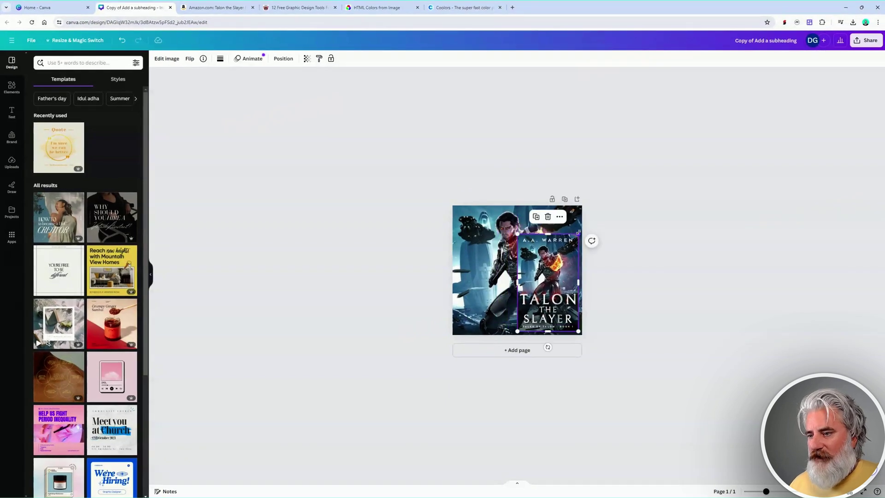
left_click_drag(578, 232, 555, 273)
left_click_drag(543, 304, 566, 287)
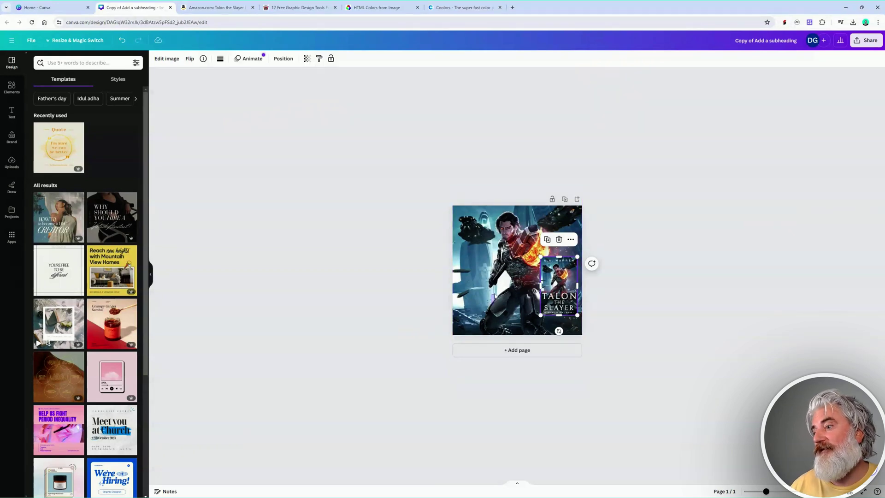
Move the warrior artwork down the page so more background shows above his head.
left_click(495, 301)
mouse_move(495, 303)
left_mouse_down()
mouse_move(488, 233)
mouse_move(495, 279)
mouse_move(498, 239)
mouse_move(490, 326)
mouse_move(490, 269)
mouse_move(494, 316)
left_mouse_up()
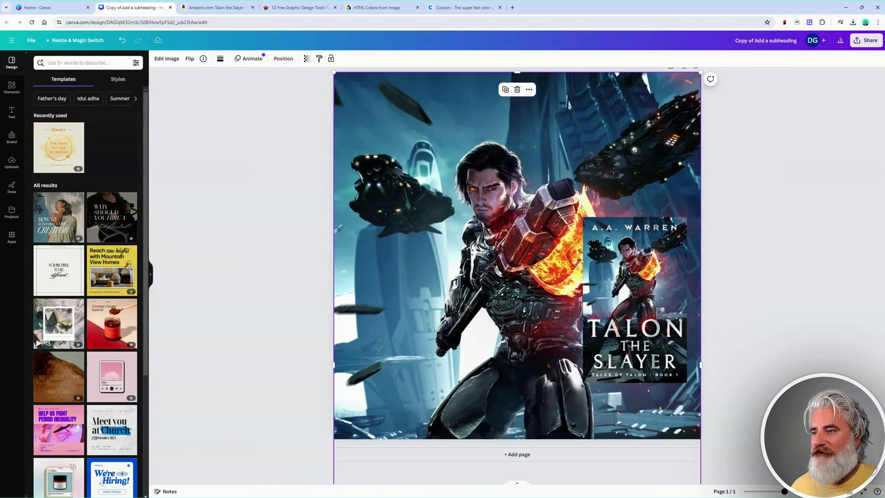
left_click_drag(494, 294, 518, 278)
scroll(558, 291, "down", 3)
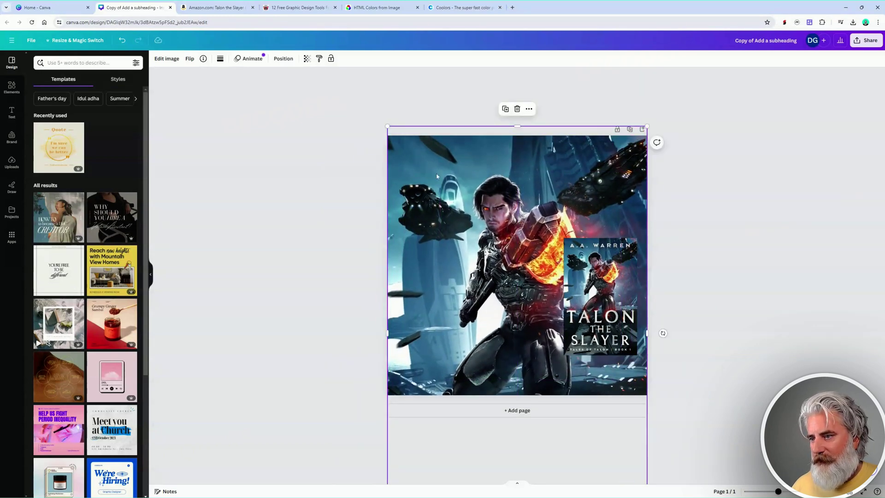
Move the Talon the Slayer cover across the artwork to the lower left area, beside the warrior.
left_click_drag(594, 280, 613, 294)
left_click_drag(460, 286, 456, 279)
left_click_drag(605, 310, 432, 311)
key("ctrl+plus")
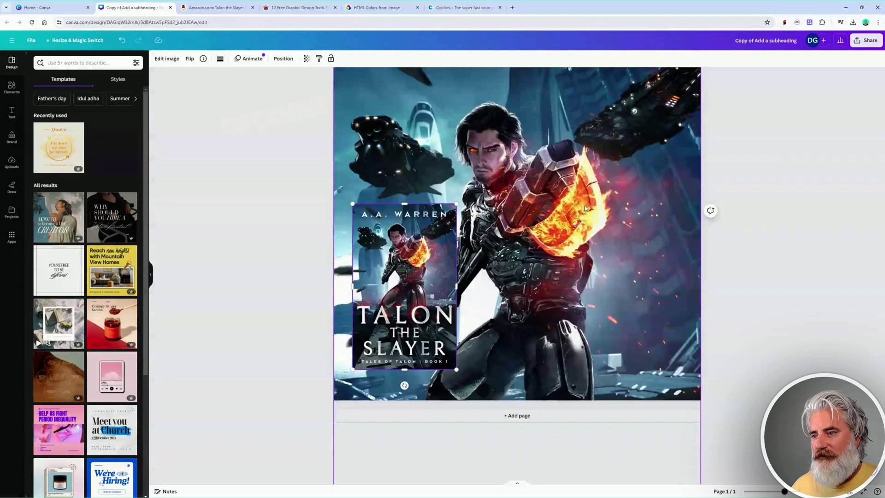
key("ctrl+minus")
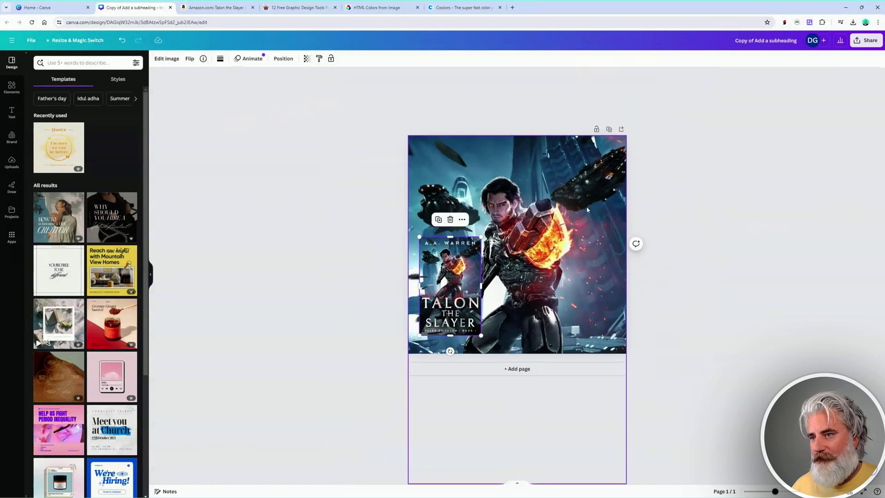
Realign the warrior artwork so it fills the page width with its upper edge on the page's upper edge.
key("Escape")
key("ctrl+minus")
left_click_drag(576, 158, 552, 137)
left_click_drag(563, 187, 577, 318)
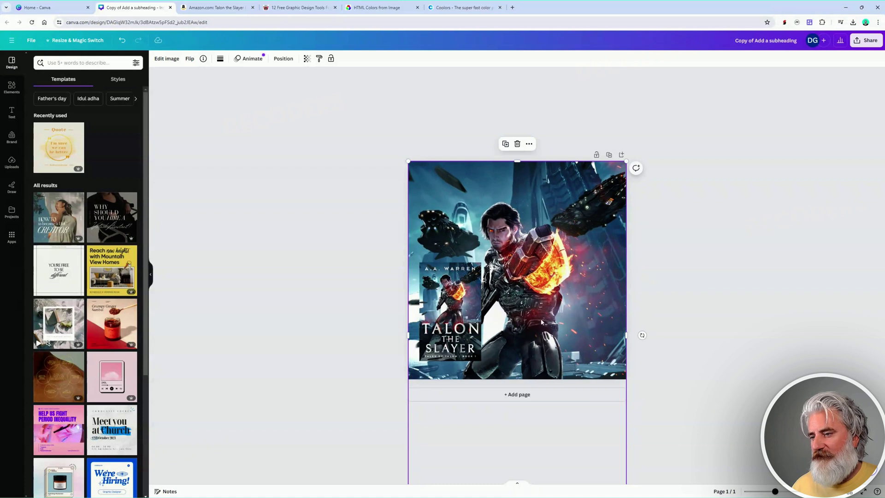
scroll(541, 321, "up", 3, "ctrl")
scroll(461, 318, "up", 1)
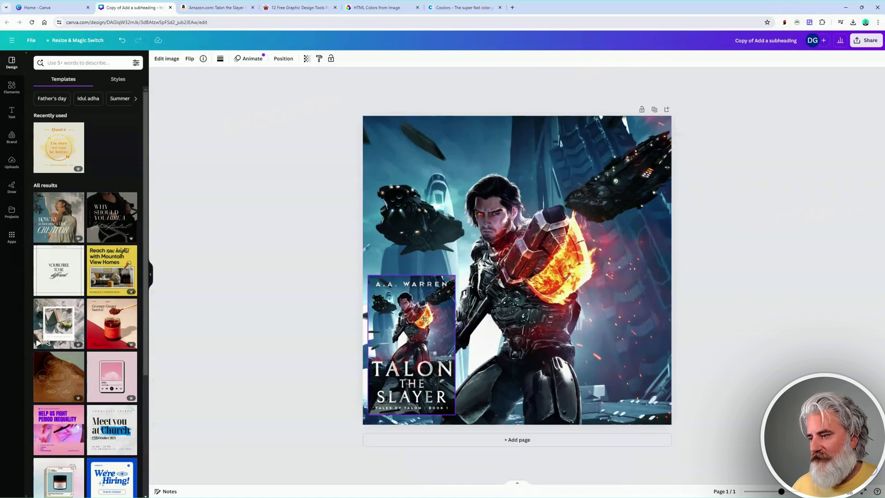
Tuck the book cover into the lower left corner of the artwork and give it a Glow shadow.
left_click_drag(425, 319, 425, 325)
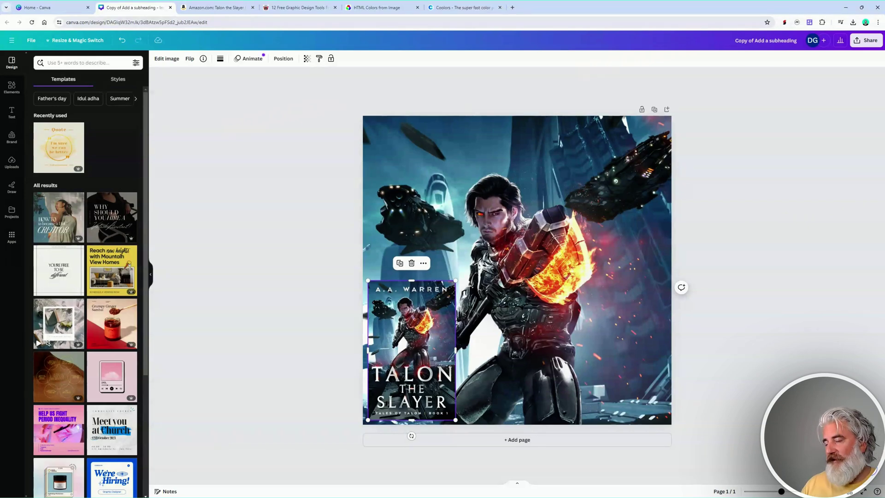
mouse_move(406, 351)
left_mouse_down()
mouse_move(615, 352)
mouse_move(413, 359)
left_mouse_up()
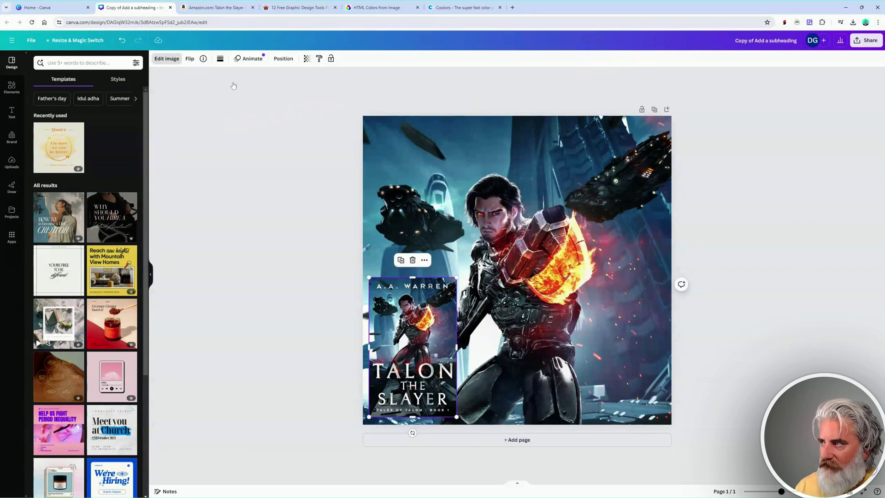
left_click(171, 59)
left_click(46, 276)
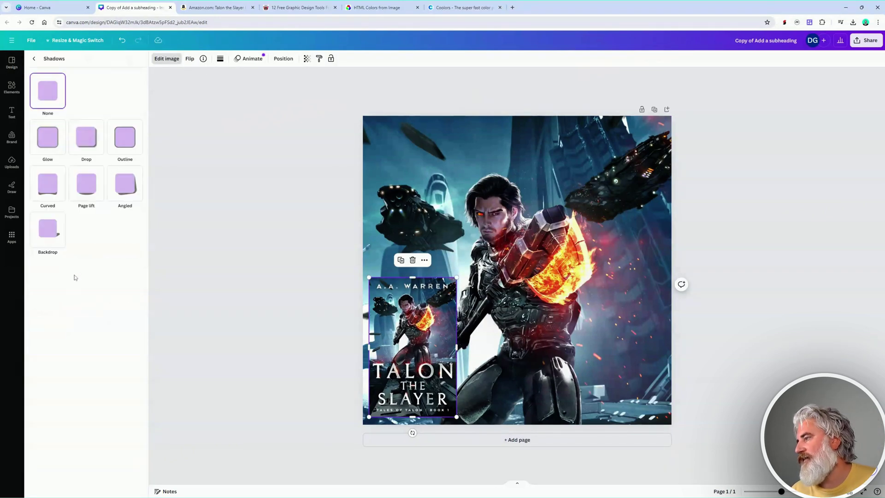
left_click(51, 141)
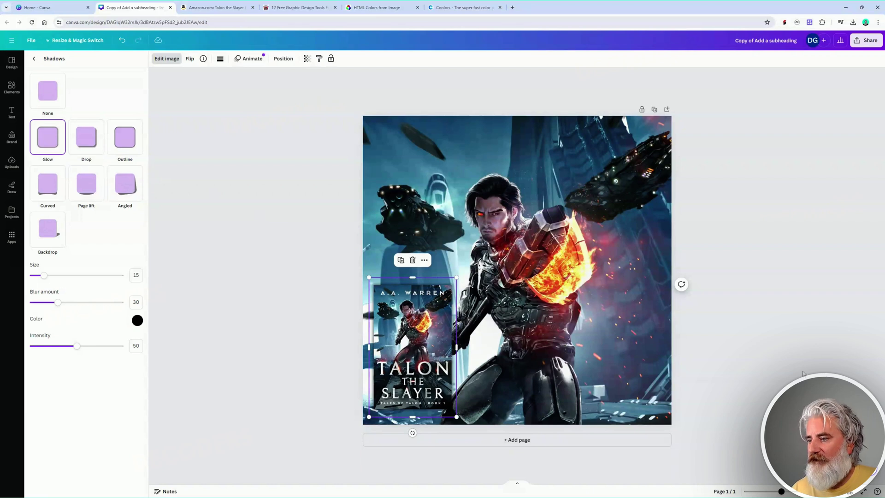
key("Escape")
left_click_drag(421, 335, 415, 347)
left_click(873, 278)
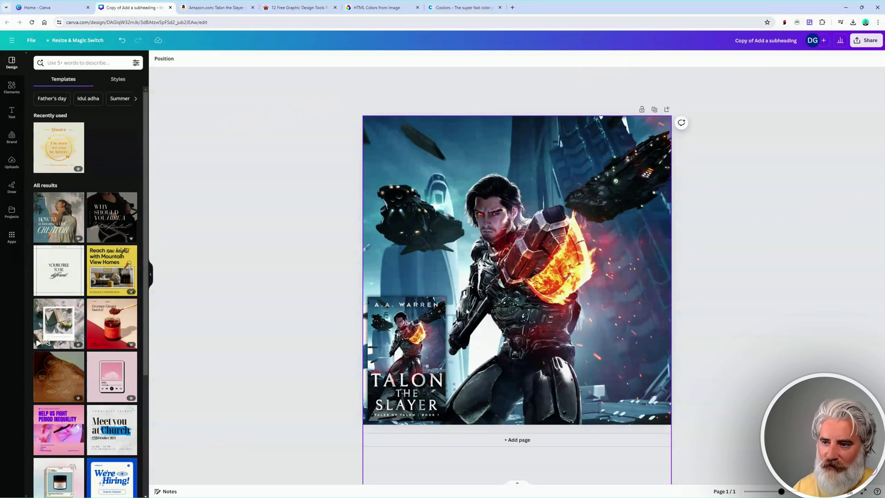
Try the cover at larger sizes, then settle it at just under a third of the page width in the lower left corner.
left_click(449, 302)
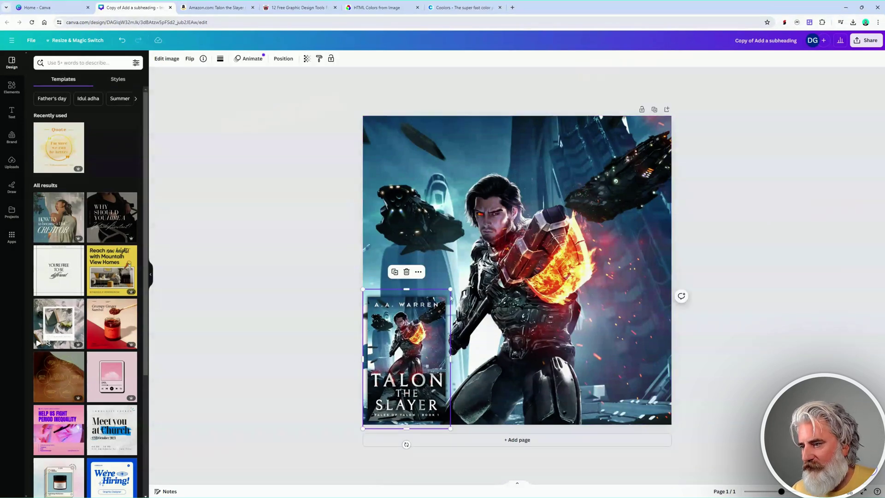
left_click_drag(451, 288, 488, 231)
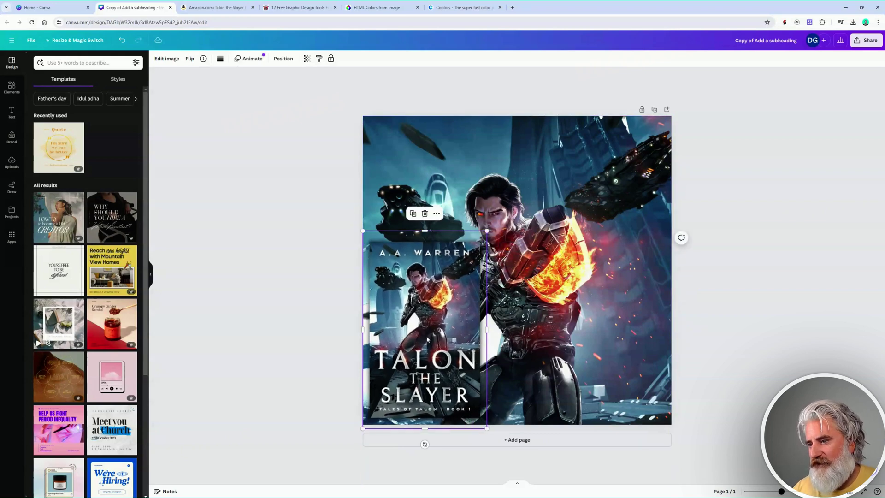
left_click_drag(428, 340, 427, 339)
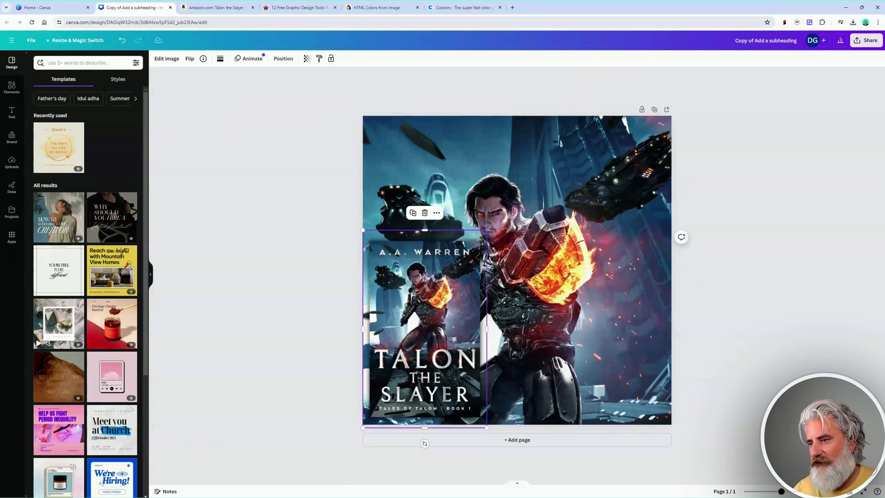
left_click_drag(488, 229, 550, 160)
mouse_move(442, 310)
left_mouse_down()
mouse_move(610, 315)
mouse_move(442, 318)
left_mouse_up()
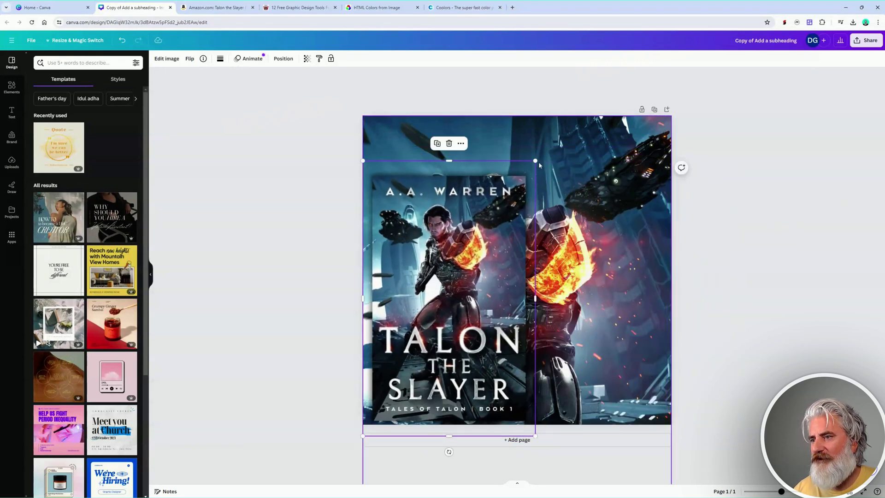
left_click_drag(537, 159, 465, 272)
left_click(613, 312)
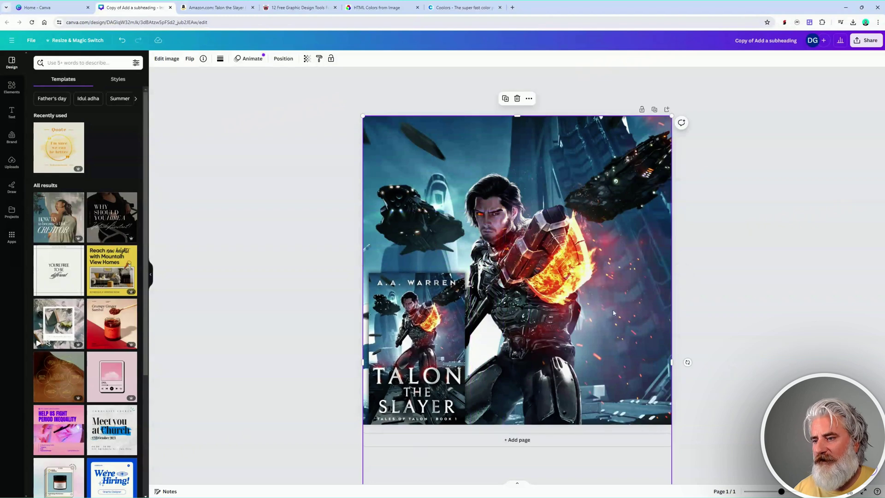
Enlarge the warrior artwork beyond the page width and position it so his head and torso sit right of the cover.
key("ctrl+minus")
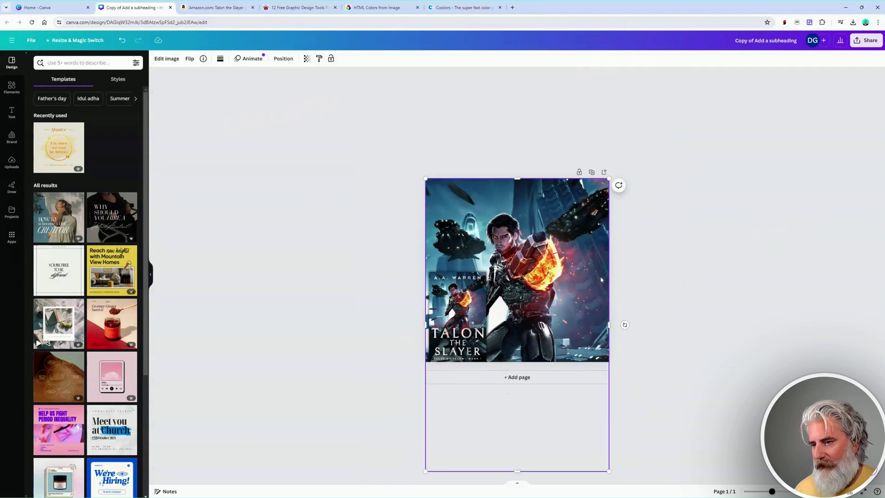
left_click_drag(595, 192, 699, 123)
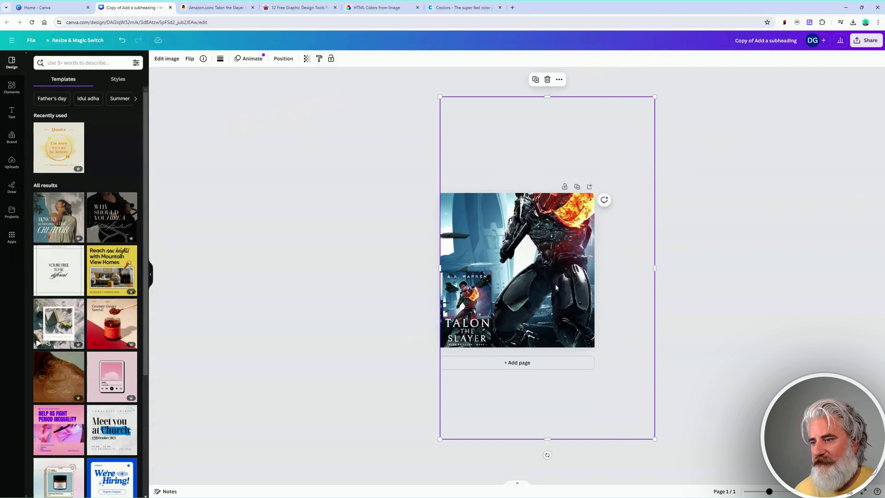
left_click_drag(551, 277, 552, 337)
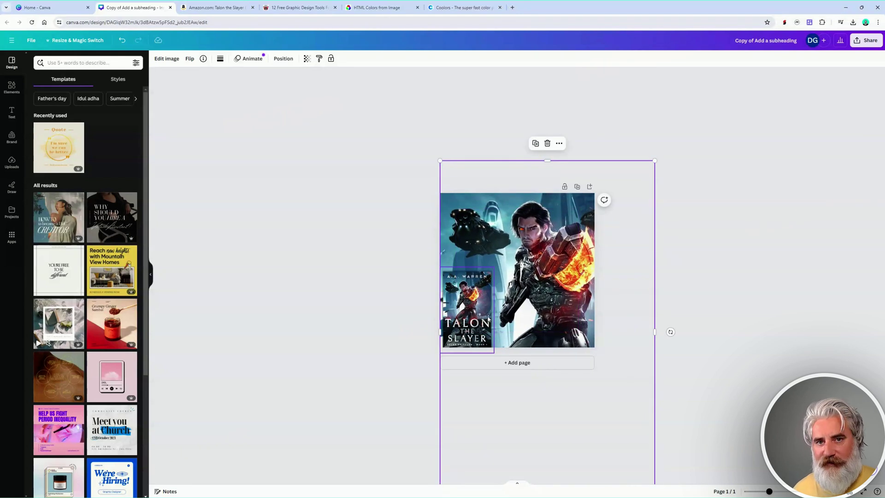
Nudge the cover closer to the page's lower left corner and enlarge it to slightly over a third of the page width.
left_click_drag(486, 322, 485, 319)
scroll(550, 320, "up", 3, "ctrl")
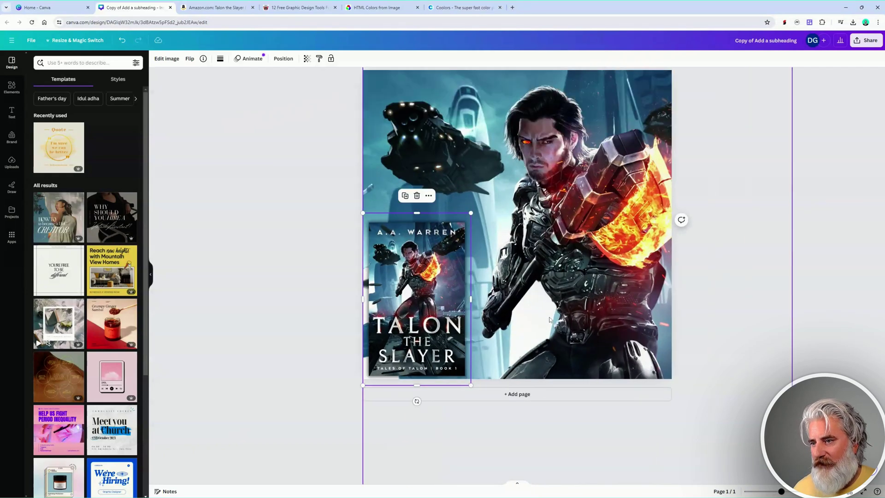
scroll(595, 320, "up", 1)
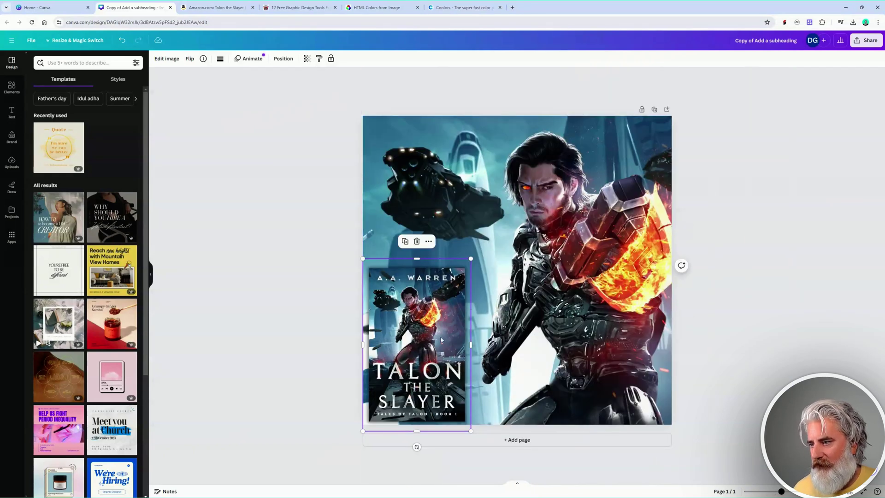
left_click_drag(439, 337, 435, 337)
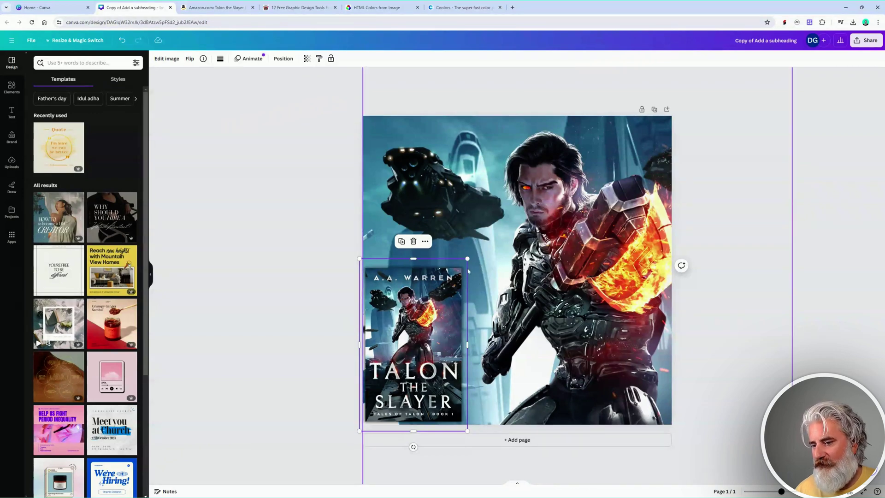
mouse_move(467, 259)
left_mouse_down()
mouse_move(491, 235)
mouse_move(670, 163)
mouse_move(503, 286)
mouse_move(534, 253)
mouse_move(471, 250)
left_mouse_up()
mouse_move(448, 295)
left_mouse_down()
mouse_move(444, 305)
mouse_move(448, 298)
left_mouse_up()
left_click_drag(475, 251, 484, 235)
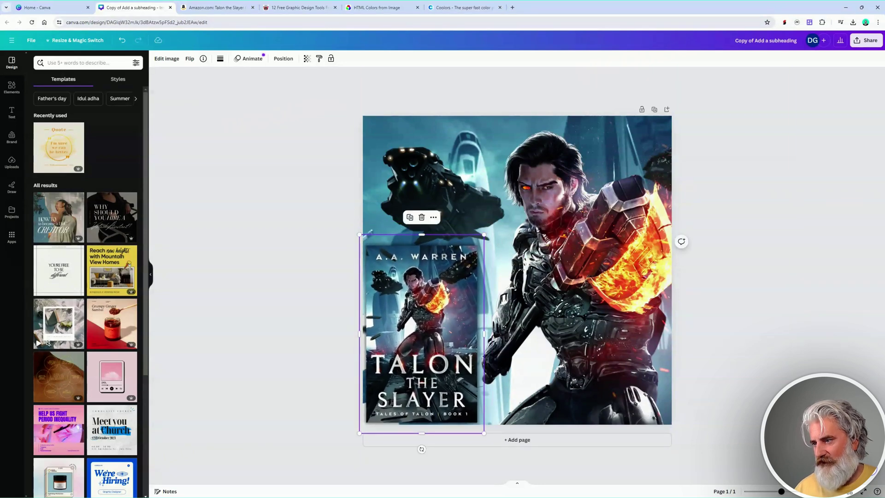
left_click_drag(446, 289, 444, 286)
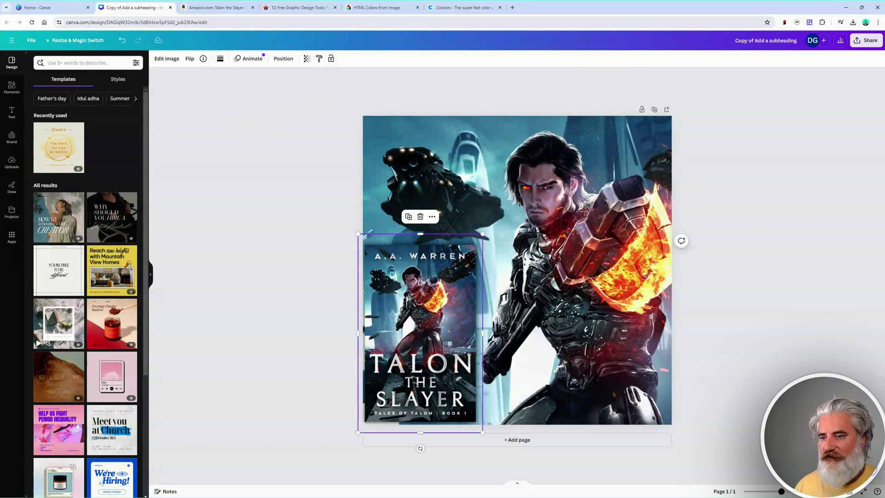
left_click(618, 276)
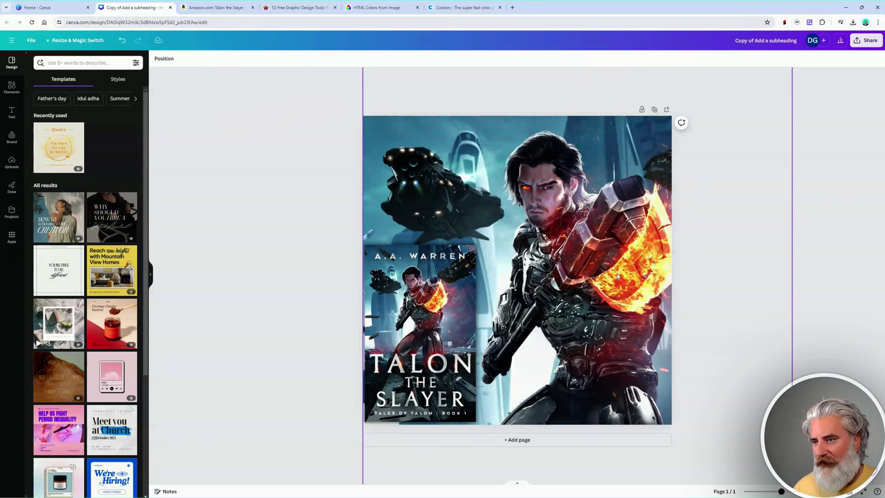
Try enlarging the warrior artwork slightly further past the page's right edge.
scroll(649, 277, "down", 2)
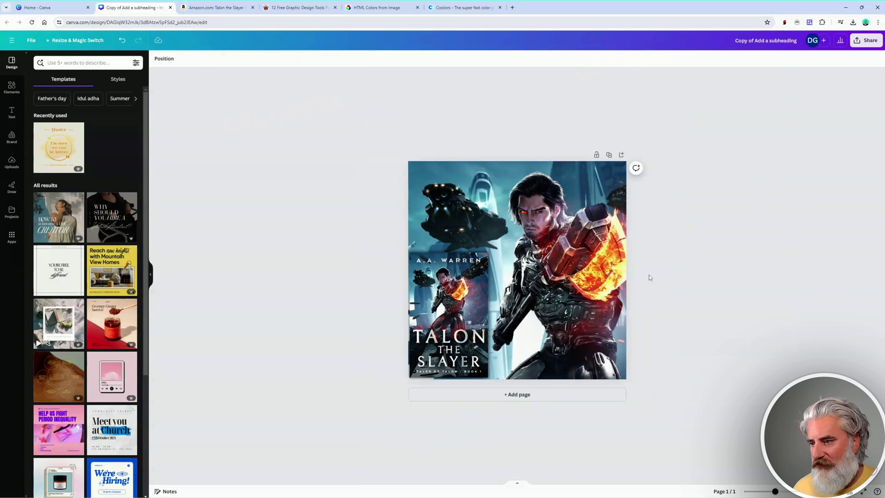
scroll(656, 281, "down", 1)
left_click(595, 267)
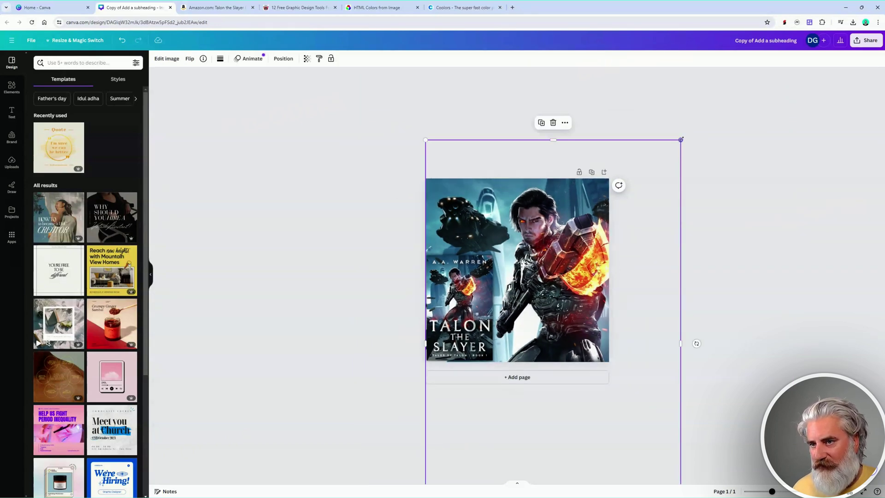
mouse_move(680, 139)
left_mouse_down()
mouse_move(701, 120)
mouse_move(691, 131)
left_mouse_up()
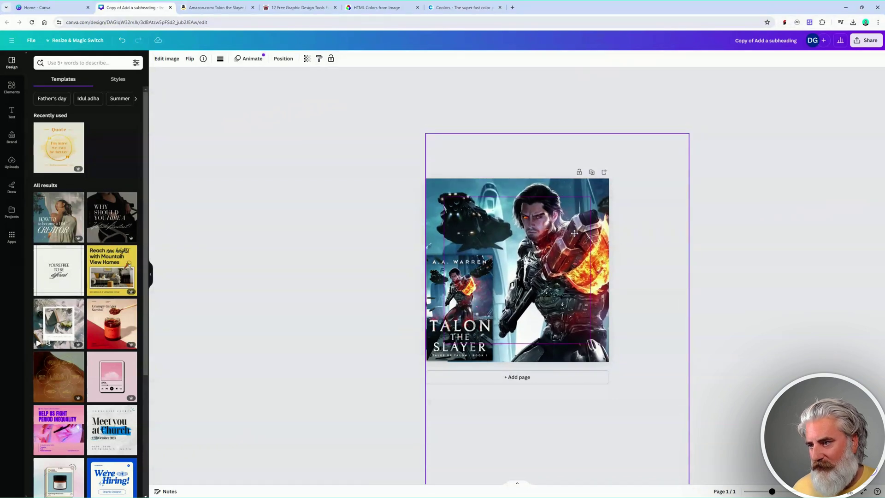
Try the cover at about half the page width, then reduce it to about 443 wide by 707 high.
left_click(484, 263)
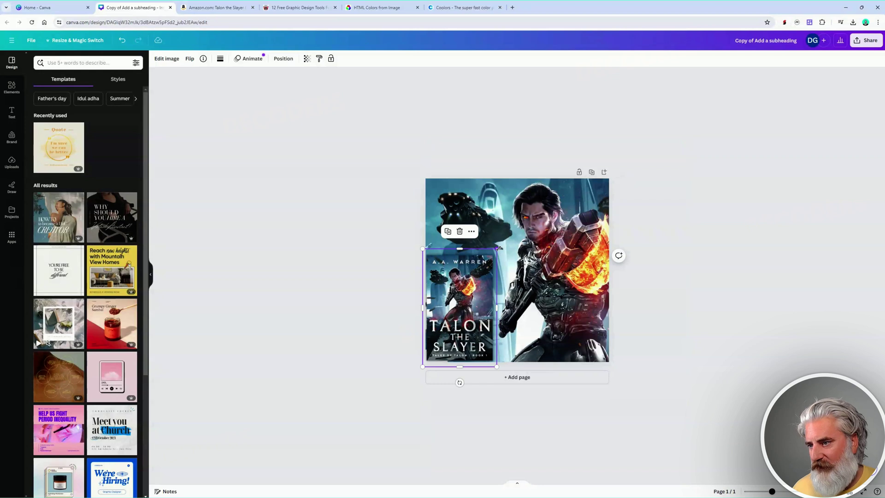
left_click_drag(500, 247, 535, 220)
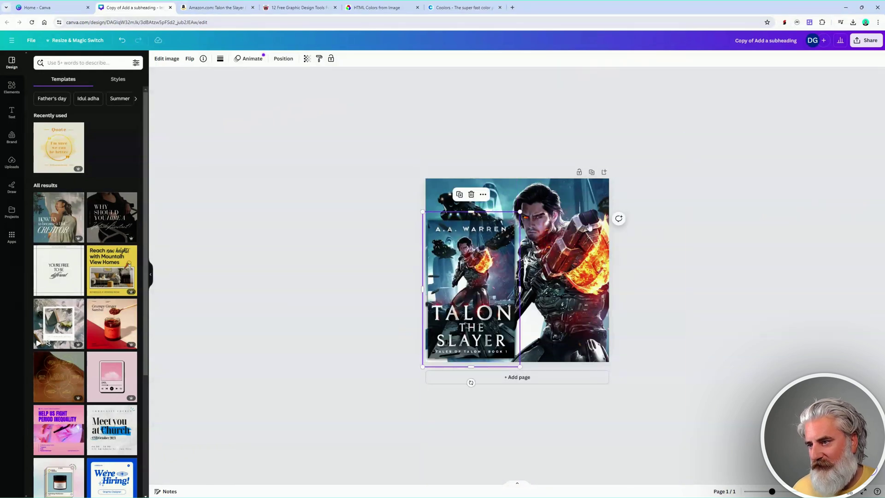
left_click(768, 217)
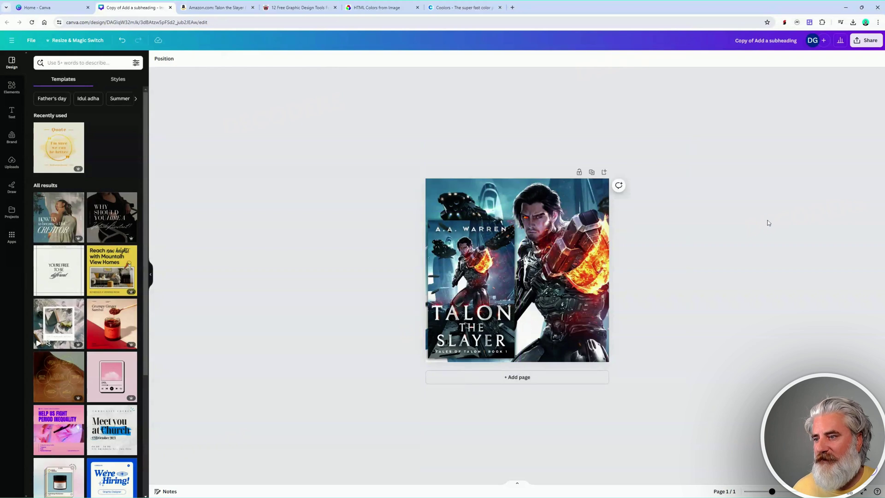
left_click(513, 217)
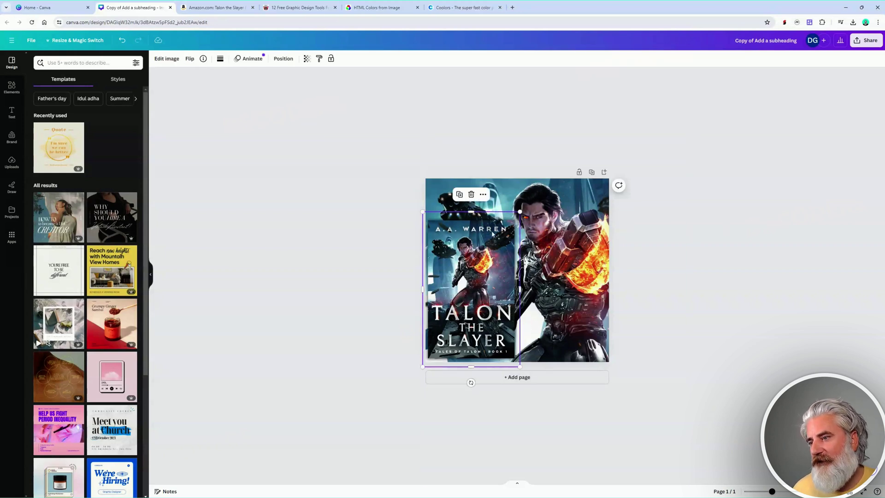
left_click_drag(519, 212, 492, 243)
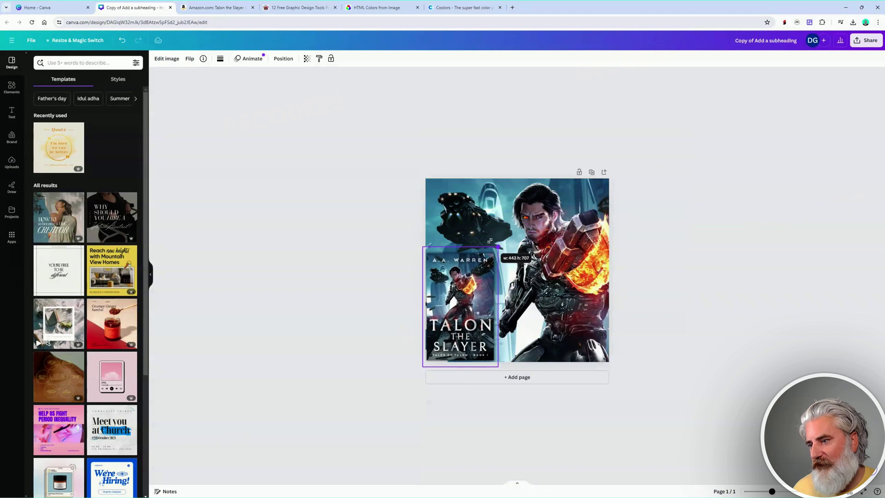
Shrink the warrior artwork slightly and shift it up so his head and glowing arm fit beside the cover.
left_click(492, 243)
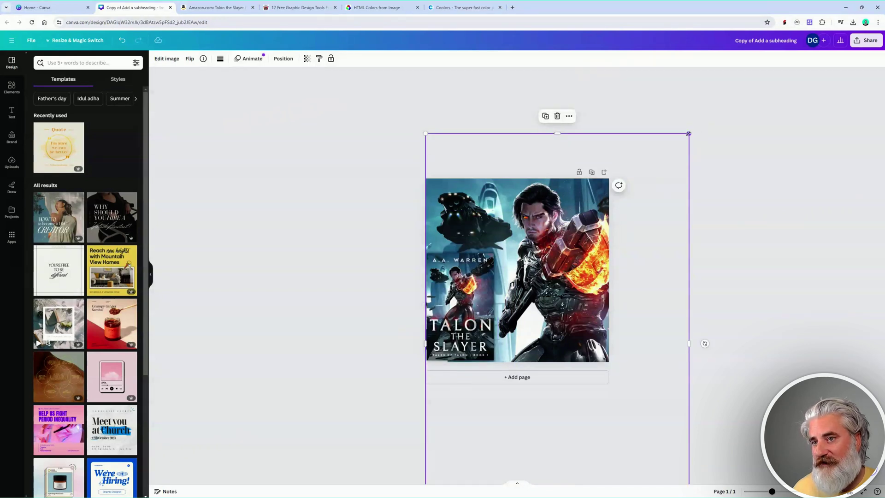
left_click_drag(688, 133, 673, 144)
left_click_drag(542, 279, 543, 268)
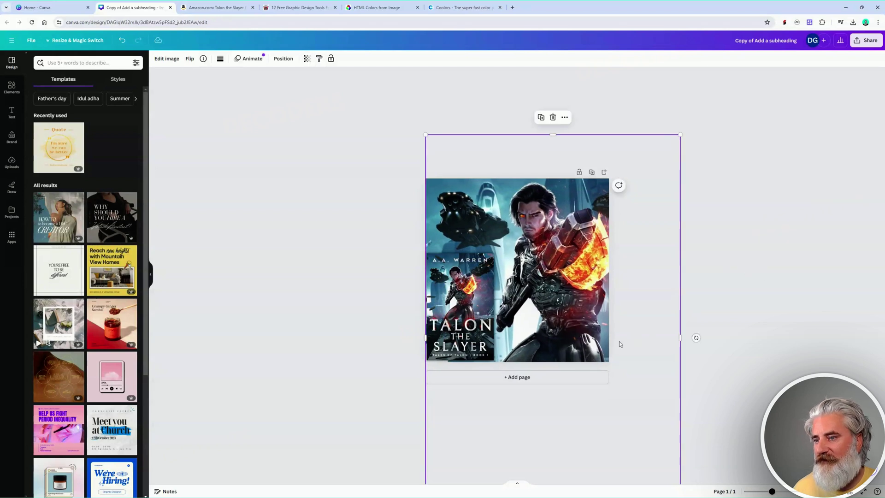
left_click_drag(588, 346, 591, 328)
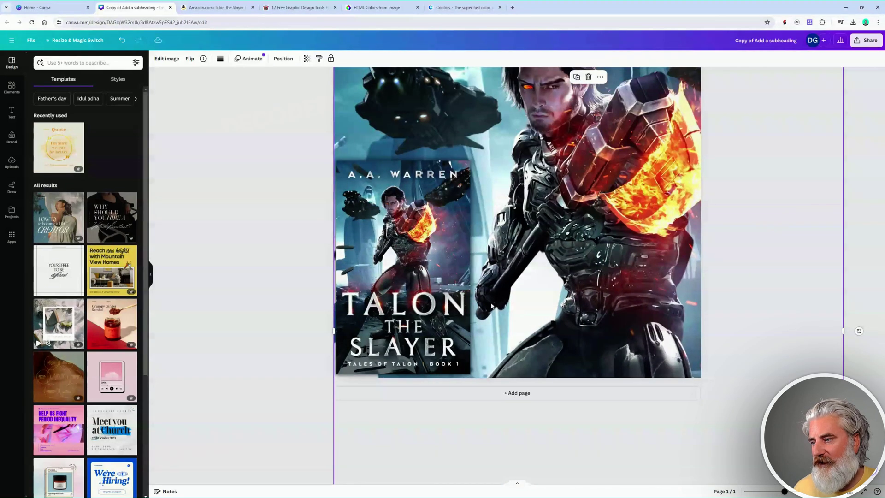
scroll(646, 287, "up", 1)
scroll(646, 287, "up", 2)
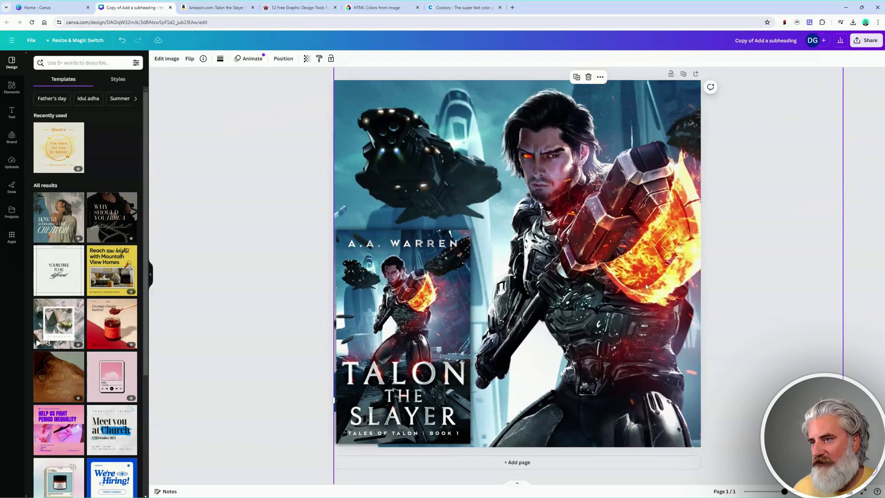
scroll(696, 255, "down", 2)
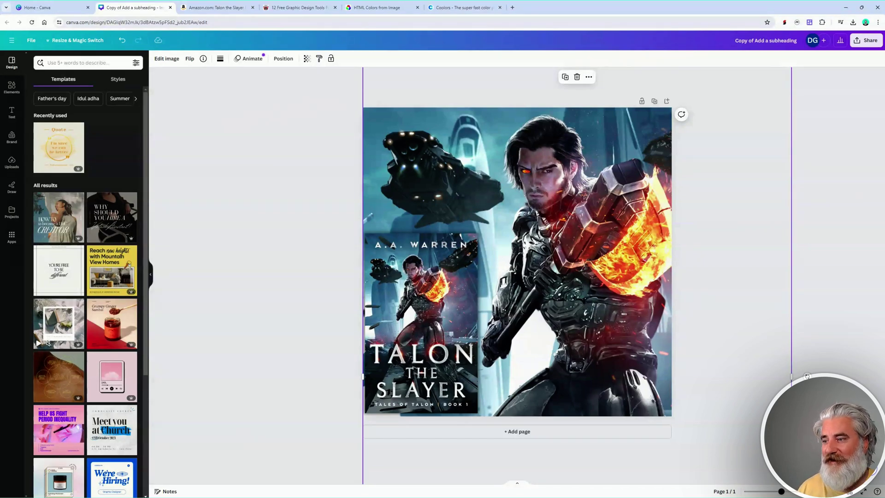
scroll(650, 229, "down", 2)
scroll(660, 227, "up", 1)
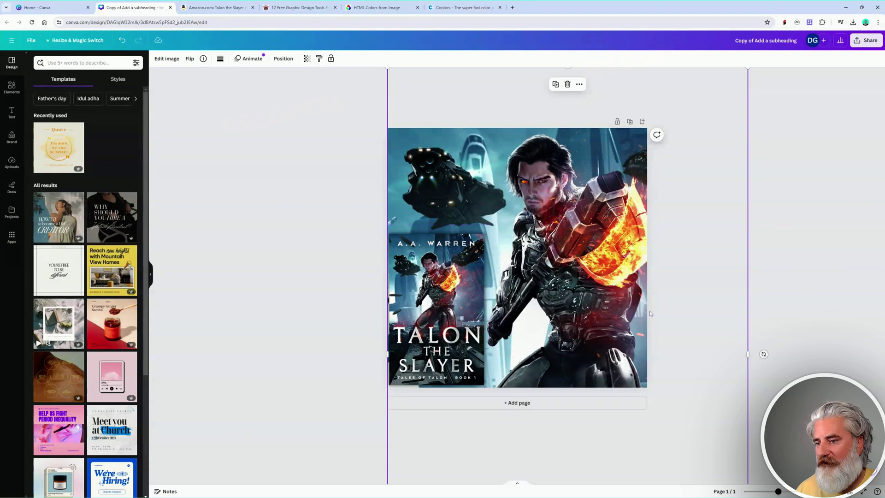
scroll(588, 267, "up", 1)
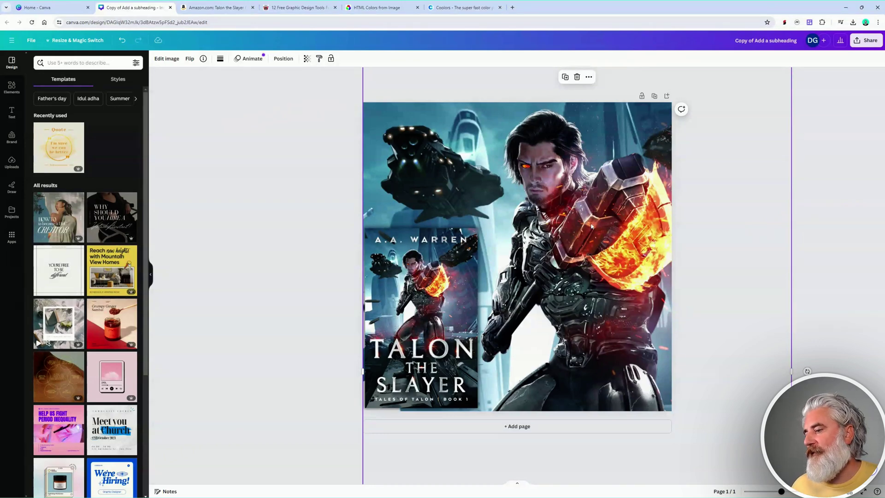
scroll(591, 226, "down", 2)
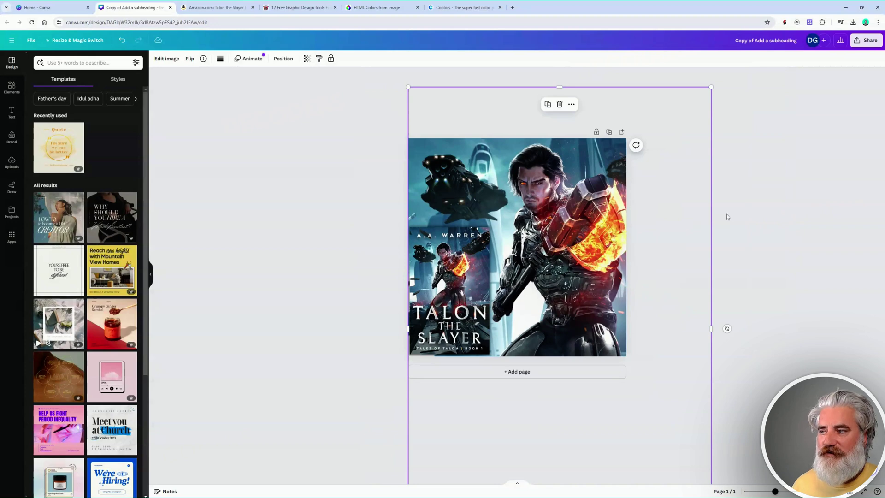
scroll(695, 251, "up", 1)
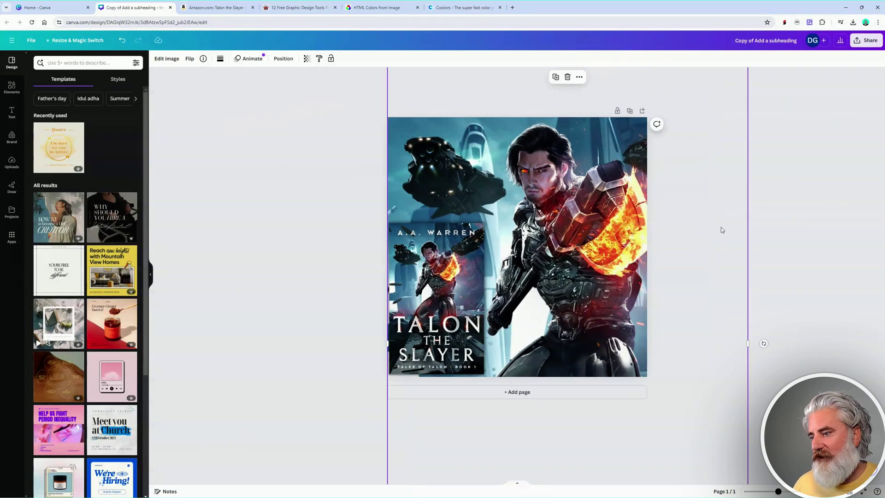
scroll(725, 234, "up", 1)
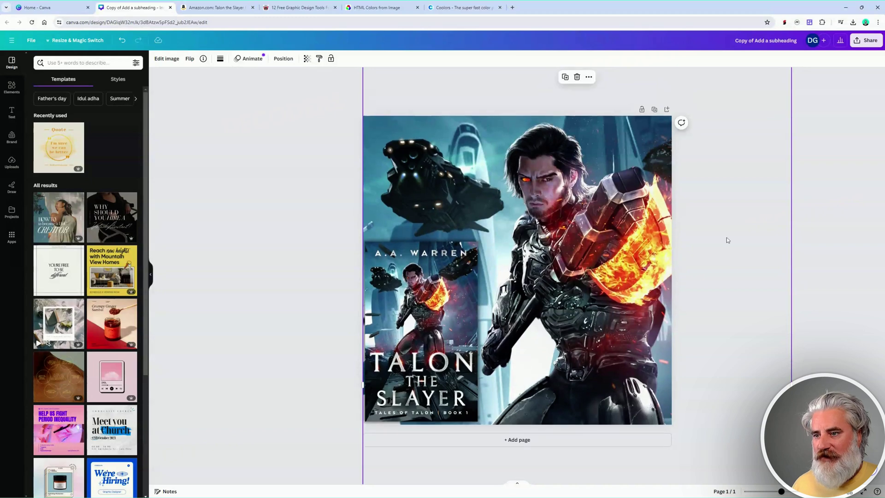
scroll(727, 236, "down", 1)
scroll(727, 237, "up", 1)
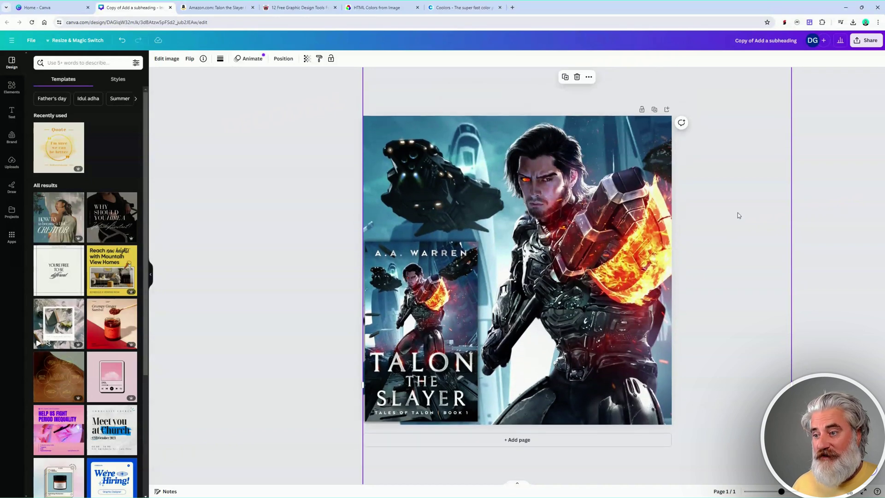
Switch to the Amazon listing for Talon the Slayer and look through the book description, reviews and product details.
left_click(212, 8)
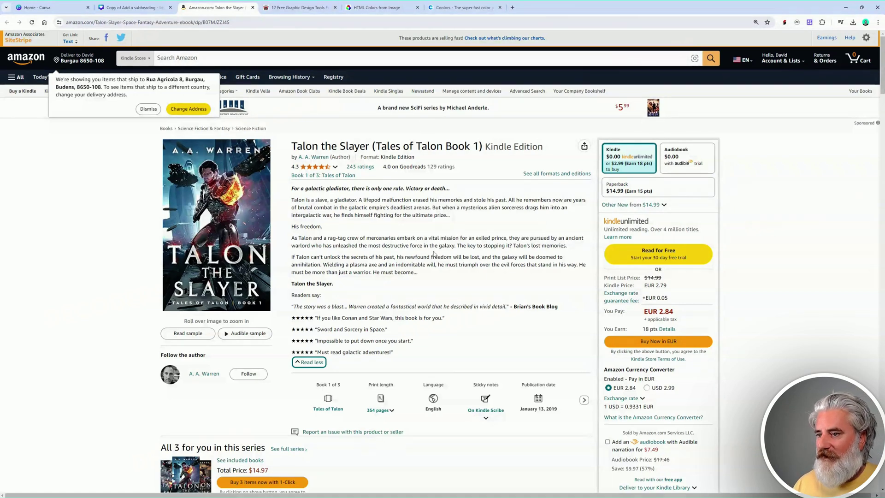
scroll(372, 338, "down", 9)
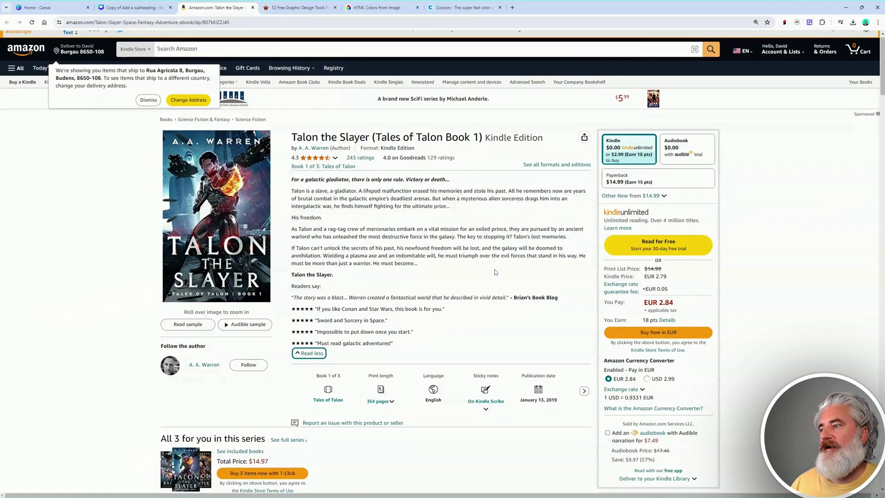
scroll(497, 275, "down", 4)
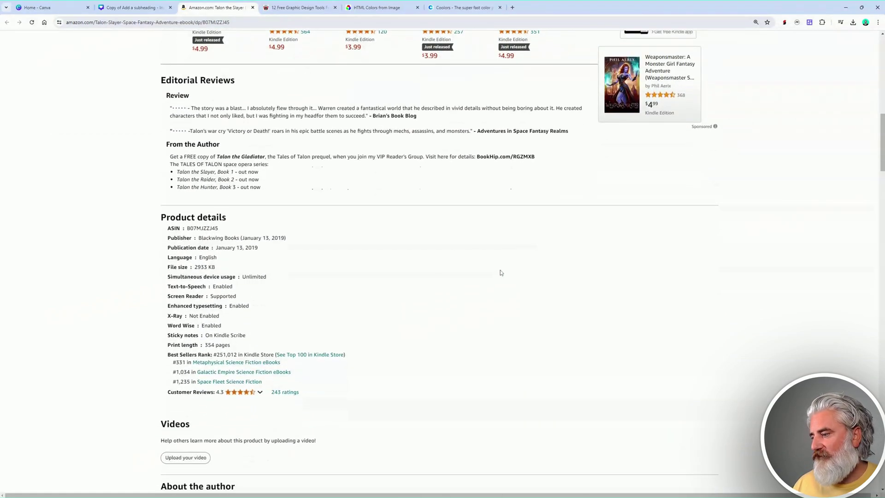
scroll(489, 282, "up", 9)
scroll(506, 274, "up", 5)
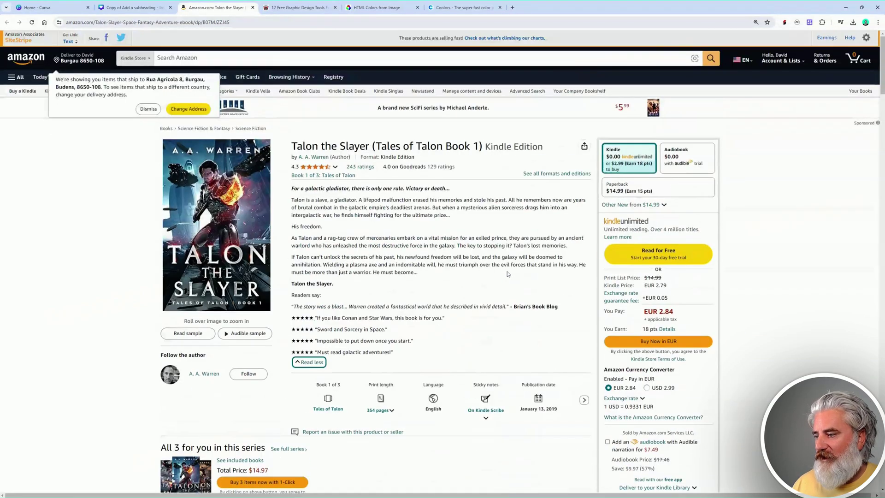
Return to the Canva design and add a rectangle across the lower page, stretched past both side edges to about 1801 × 140 px.
left_click(133, 7)
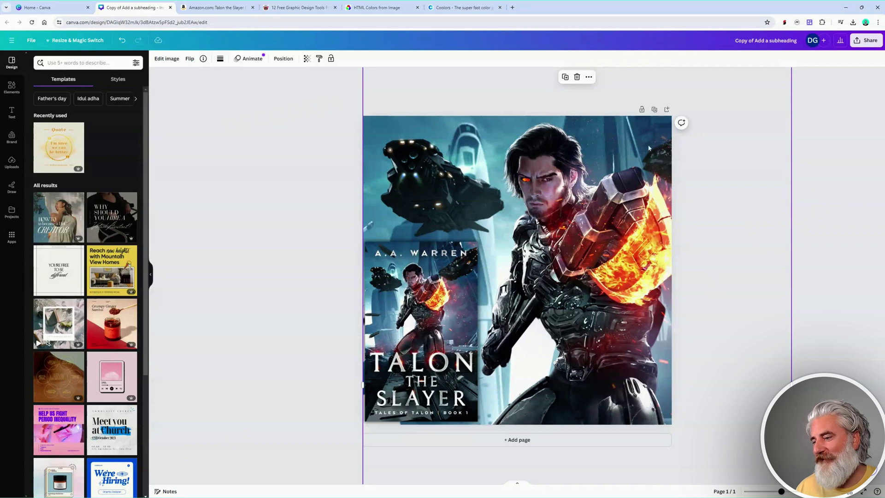
left_click(11, 88)
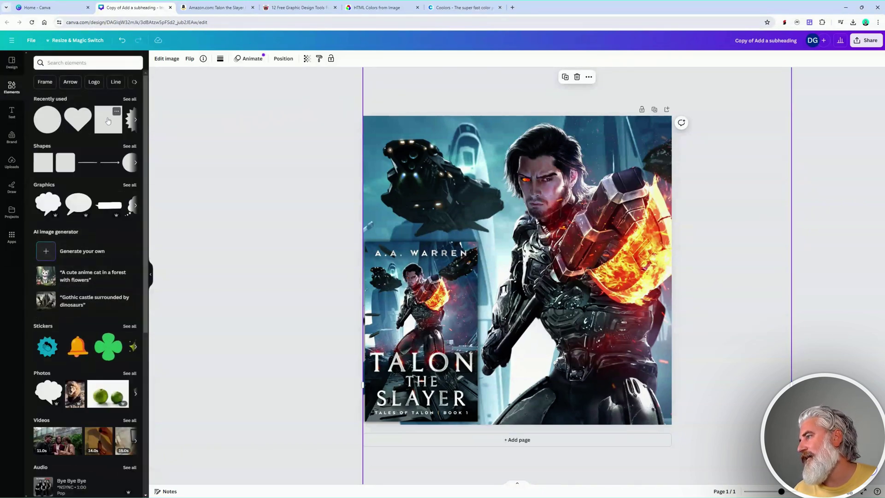
left_click(108, 121)
left_click_drag(518, 222, 522, 276)
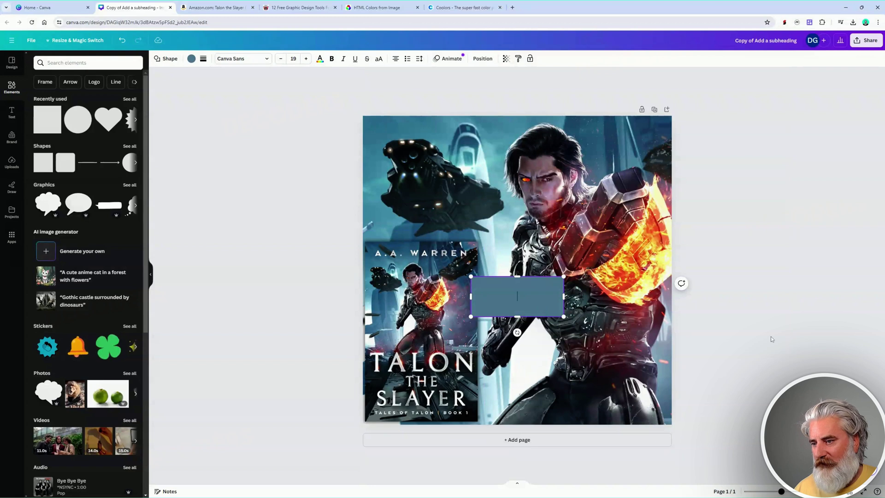
left_click_drag(528, 298, 622, 367)
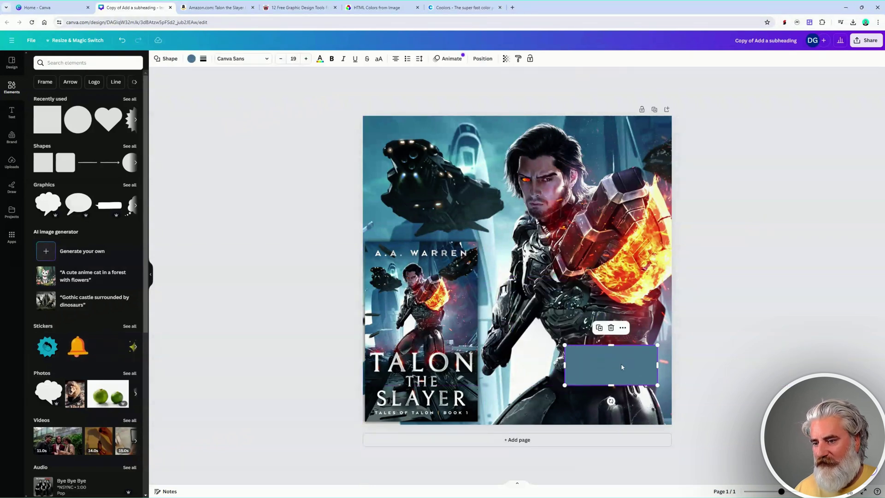
left_click_drag(565, 365, 238, 366)
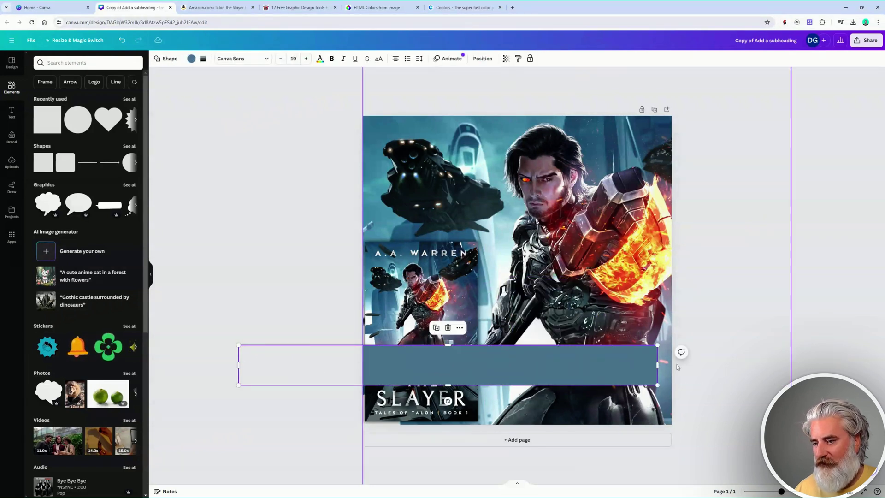
left_click_drag(658, 365, 753, 365)
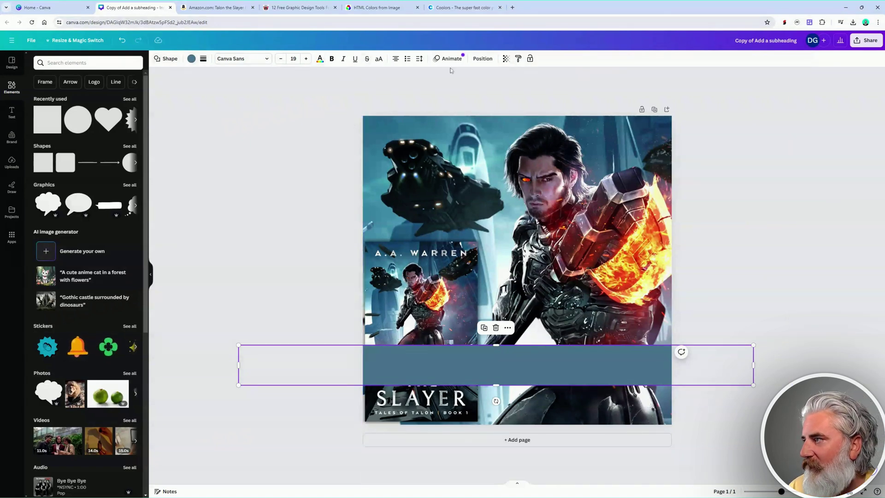
Send the rectangular band one layer backward so it sits behind the small book cover.
left_click(482, 59)
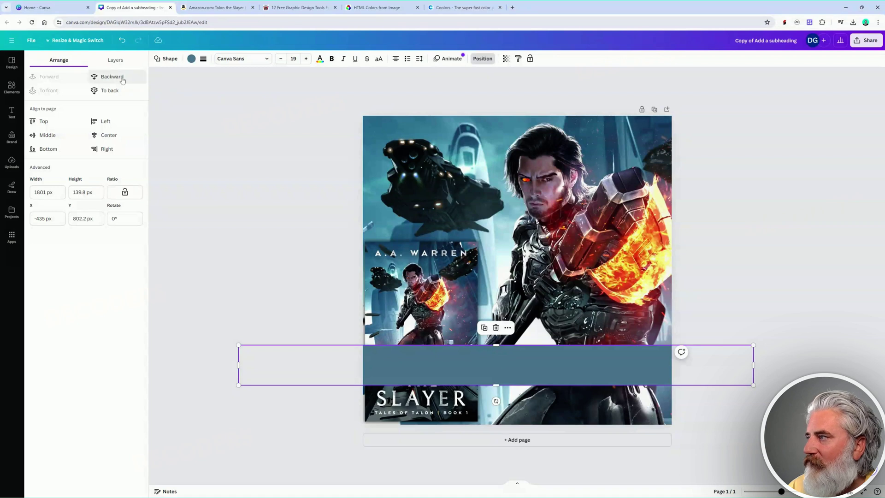
left_click(112, 76)
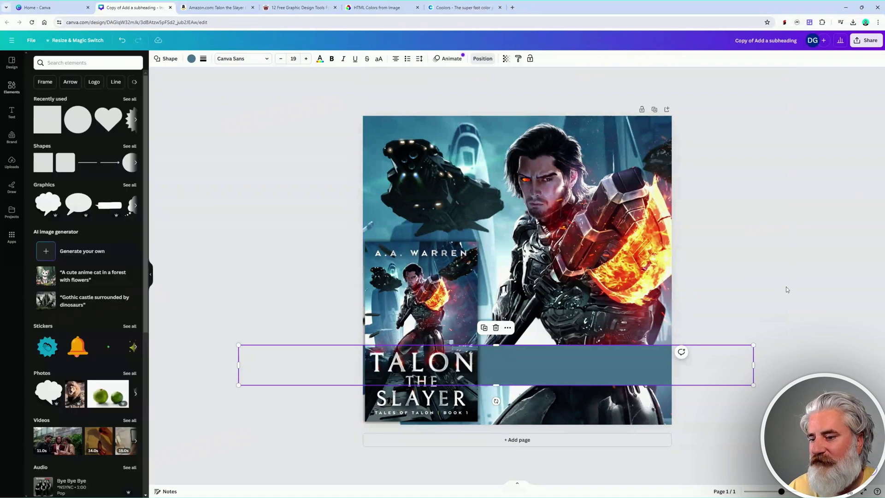
left_click(777, 276)
Recolour the band custom bright yellow #FFED00 and lower its upper edge to about two thirds of the height.
left_click(592, 361)
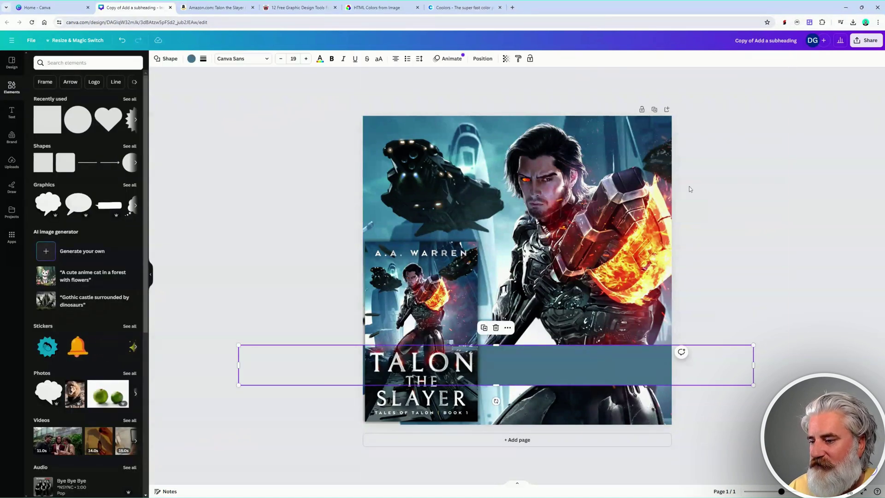
left_click(191, 58)
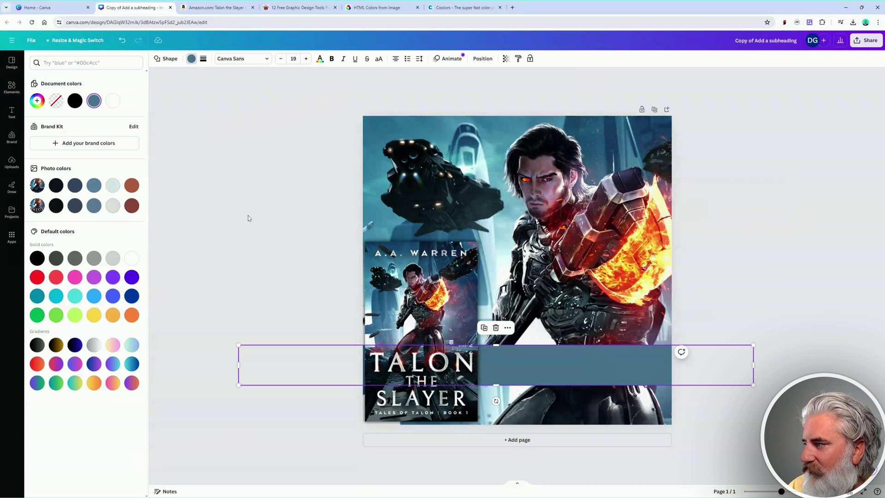
left_click(94, 316)
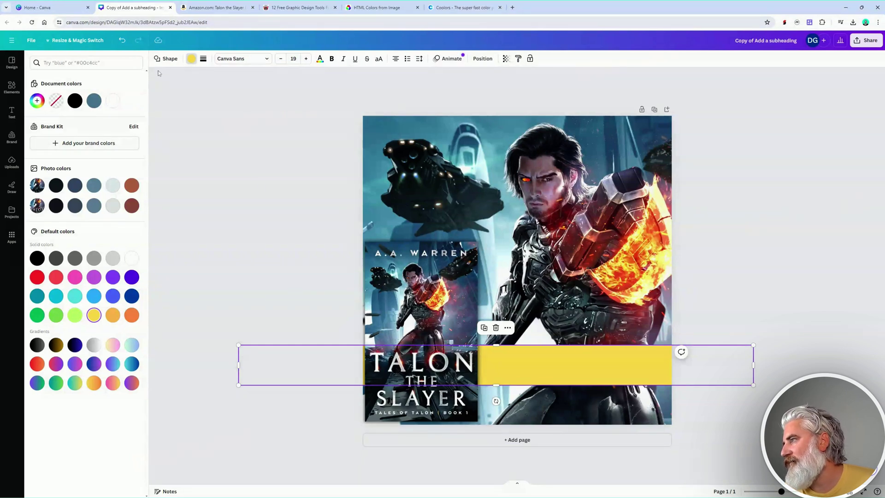
left_click(192, 59)
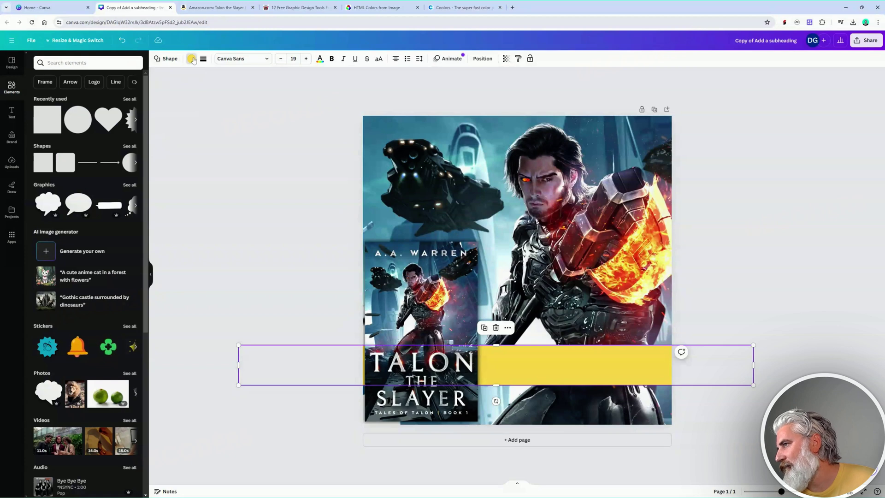
left_click(191, 59)
left_click(37, 100)
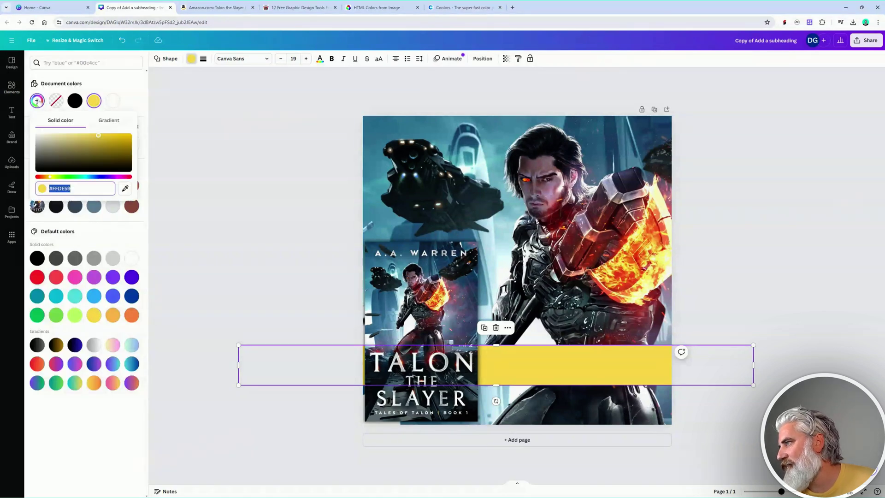
left_click_drag(100, 138, 141, 134)
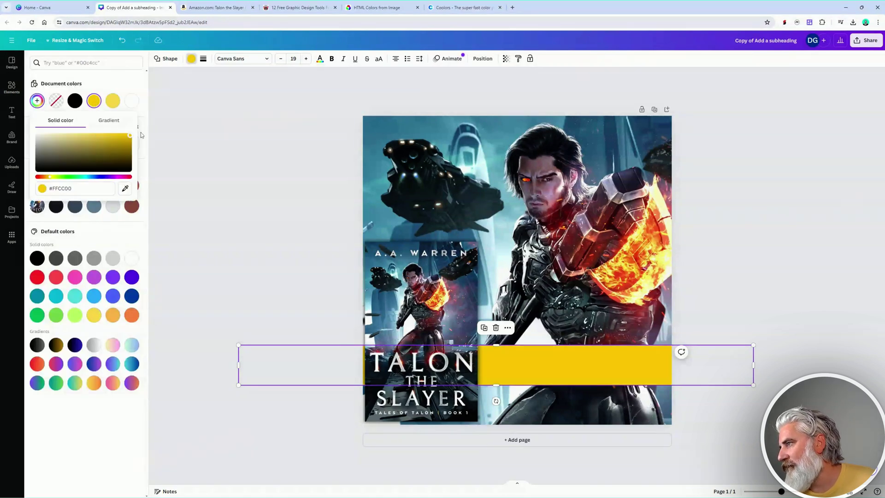
left_click_drag(51, 180, 53, 180)
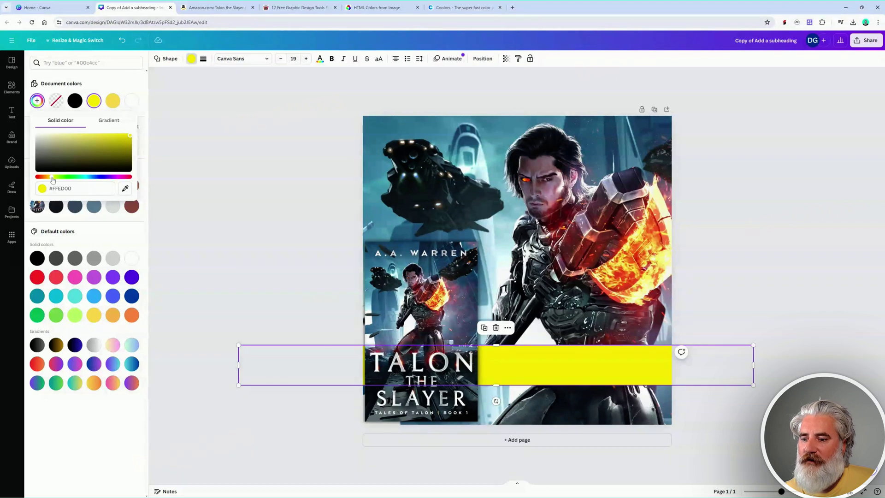
left_click_drag(497, 345, 497, 359)
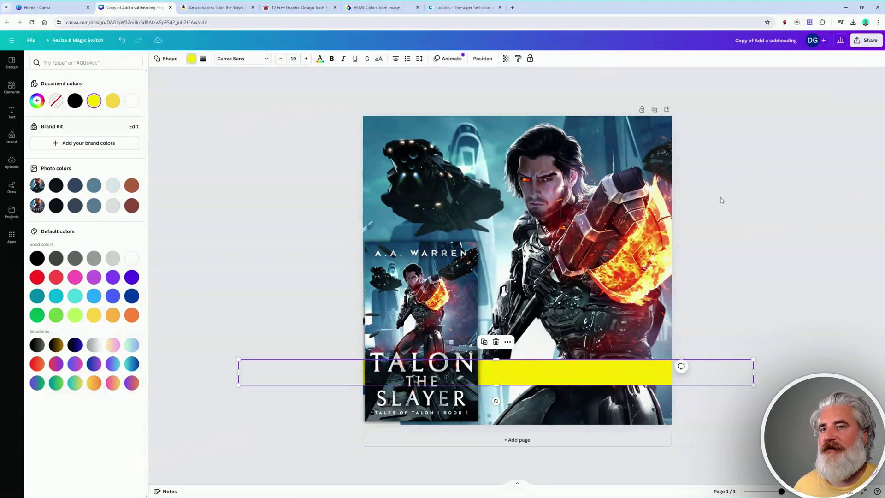
left_click(735, 212)
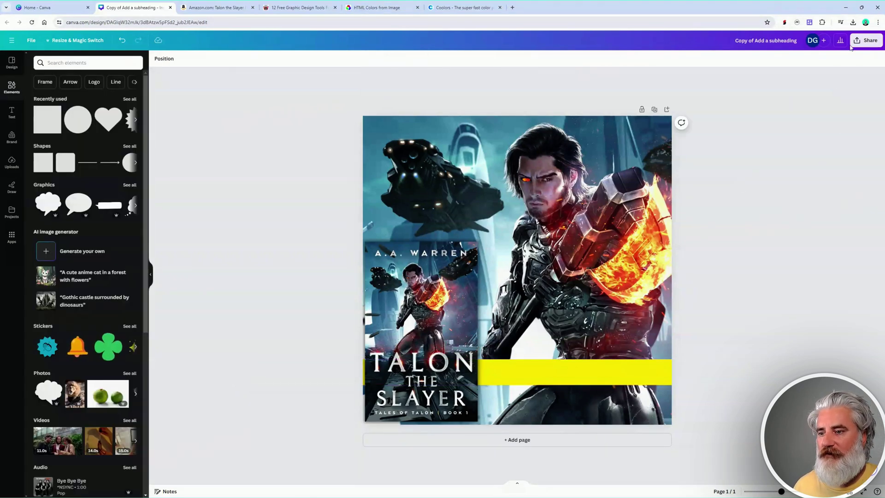
Download the design as a PNG at 1,080 × 1,080 px.
left_click(866, 41)
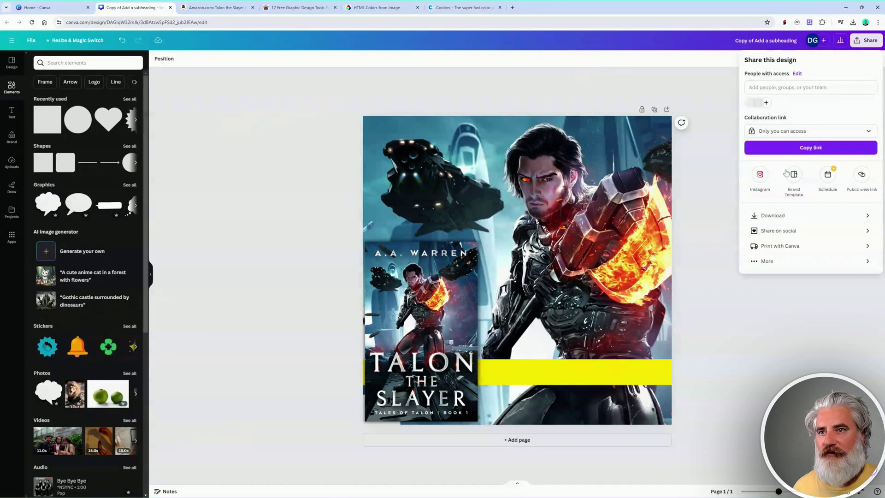
left_click(779, 216)
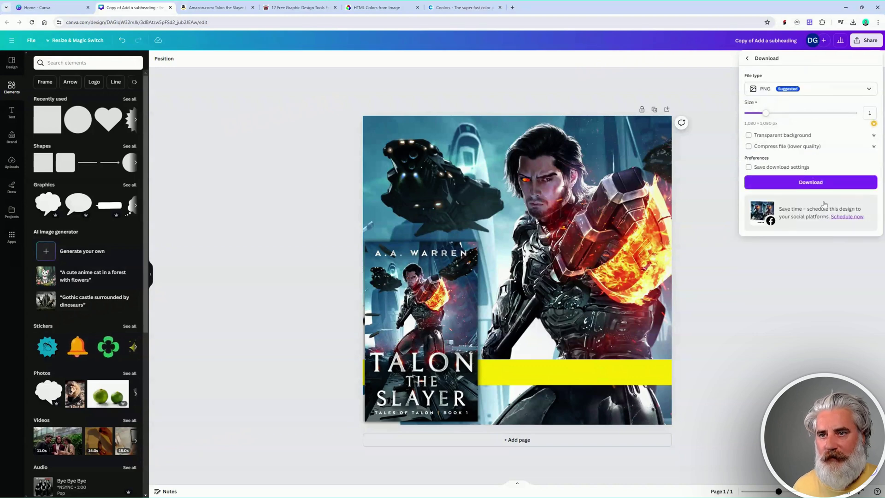
left_click(814, 182)
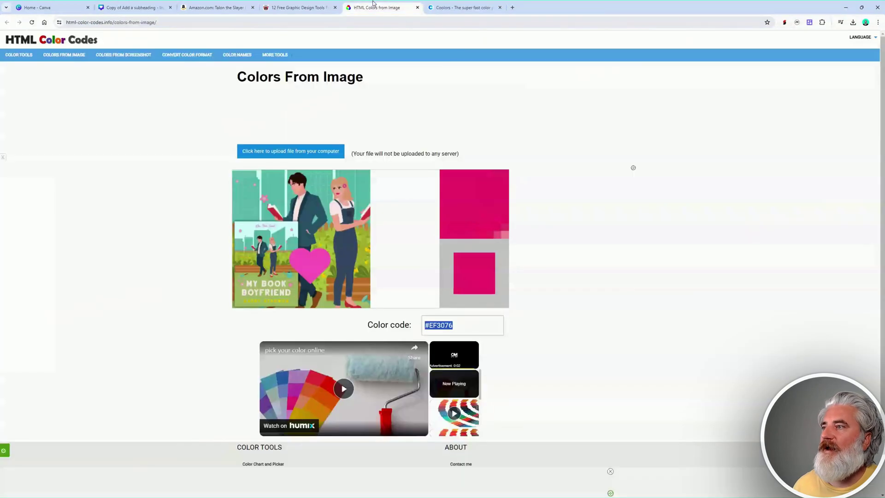
Upload the downloaded design to the HTML Color Codes site and copy the hex code of its upper-left background blue, #377898.
left_click(377, 7)
left_click(287, 151)
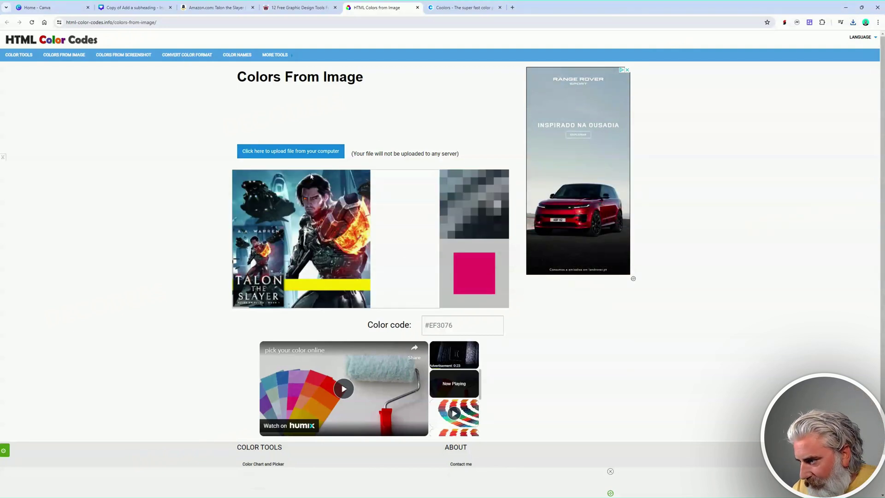
left_click(239, 177)
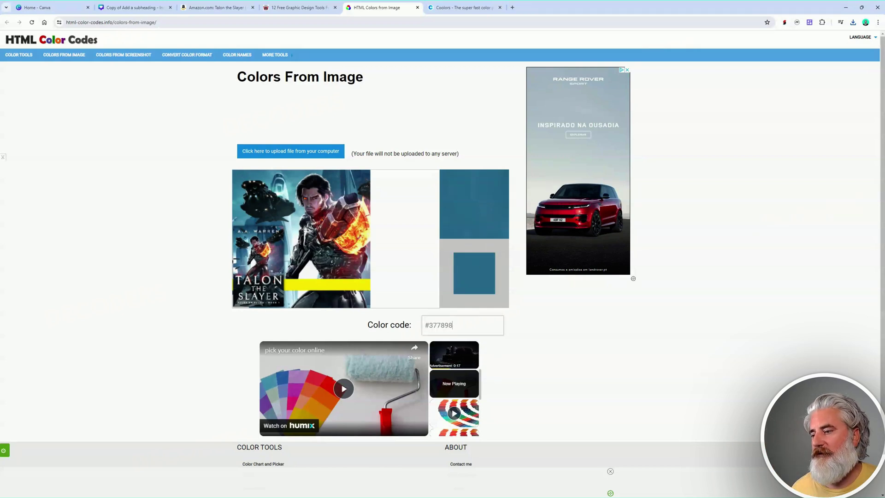
left_click(461, 325)
key("ctrl+c")
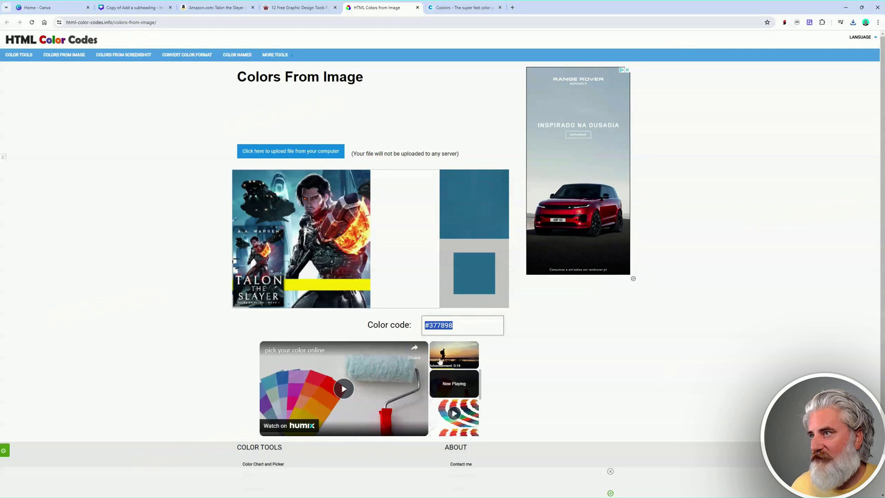
Switch to the Coolors site, accept all cookies and start the palette generator.
left_click(459, 8)
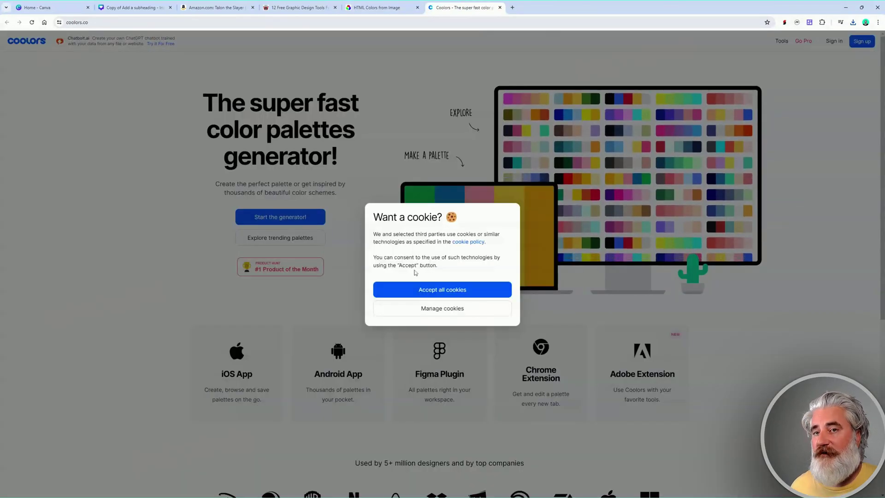
left_click(439, 290)
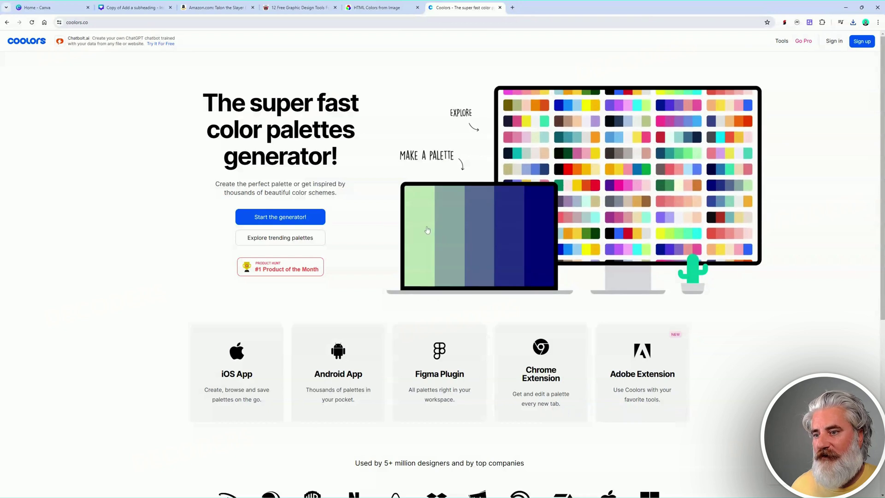
left_click(296, 218)
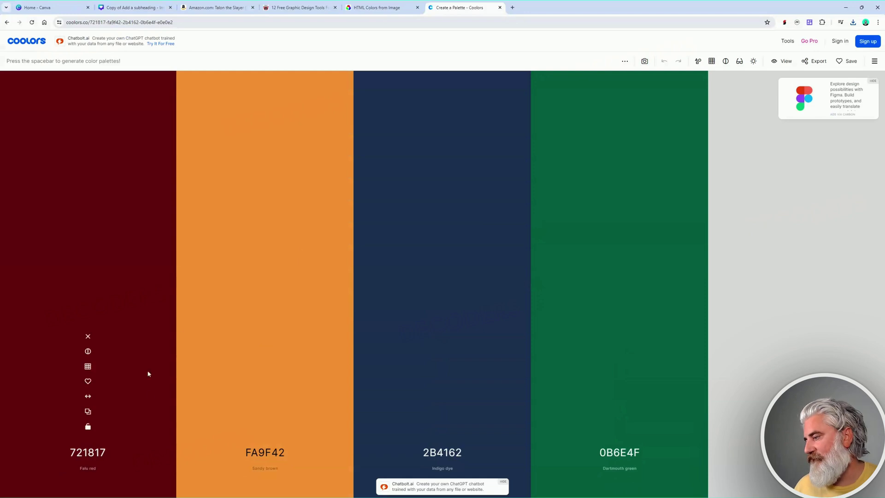
Set the first palette colour to the copied blue #377898 and lock it.
left_click(85, 454)
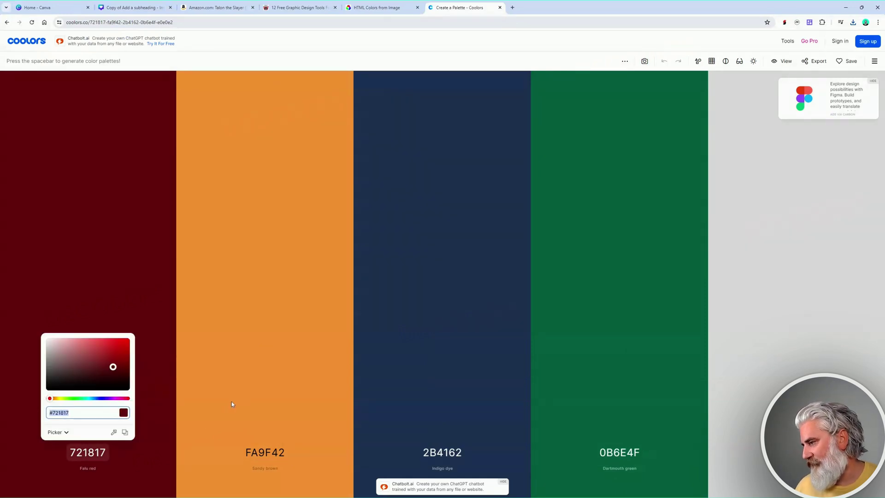
key("ctrl+v")
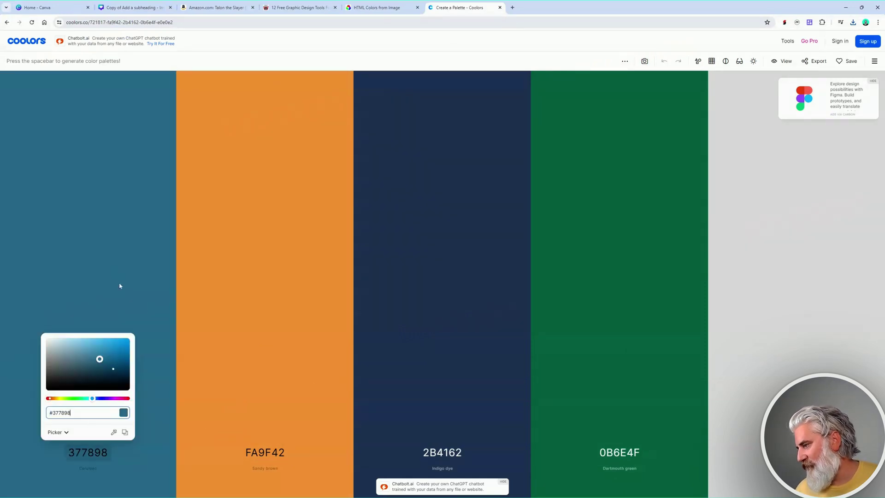
left_click(120, 286)
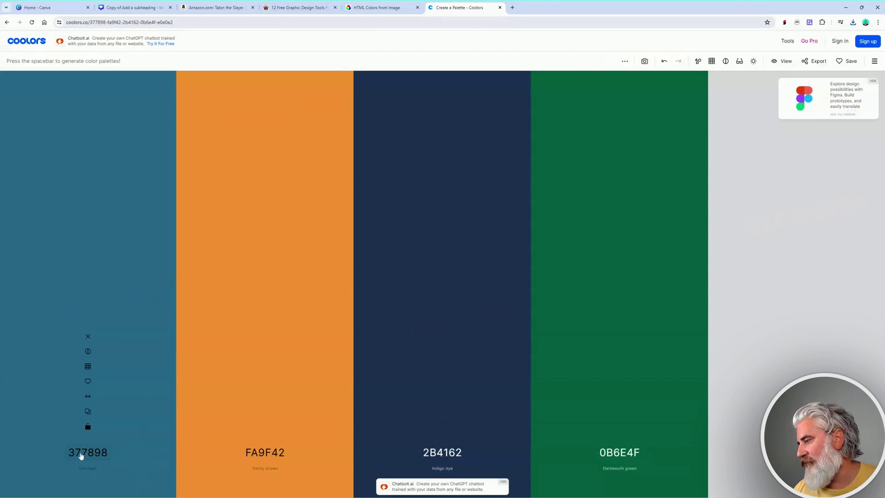
left_click(82, 454)
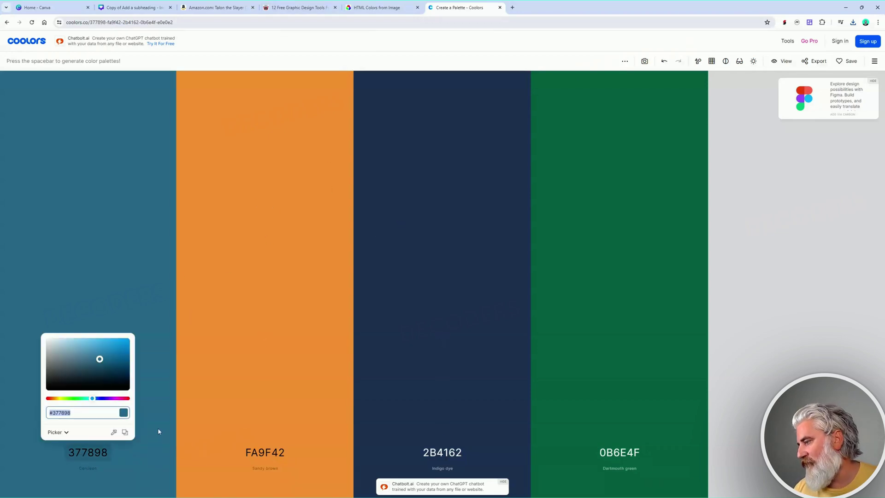
left_click(134, 463)
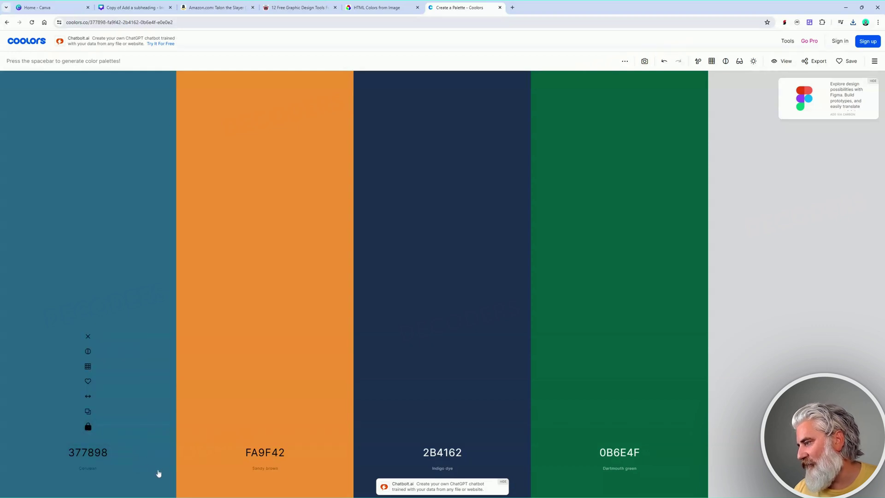
Generate new palettes around the locked blue and lock the fourth colour, yellow #FFCF00.
key("space")
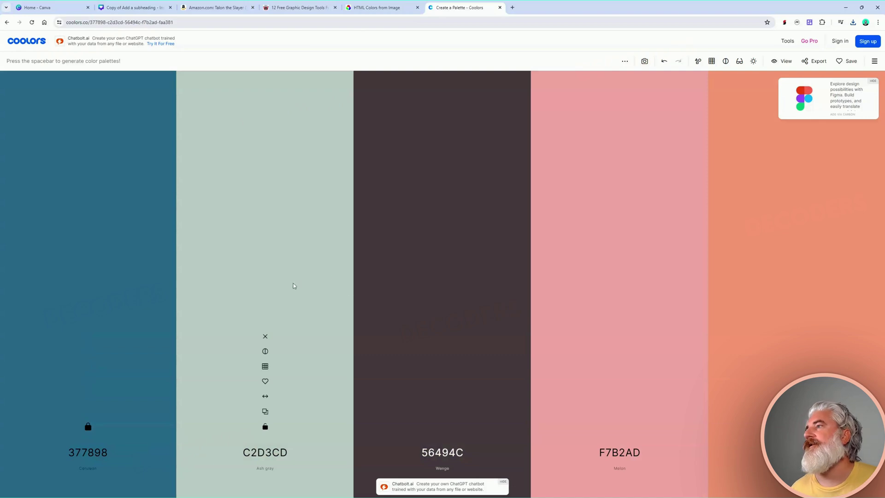
key("space")
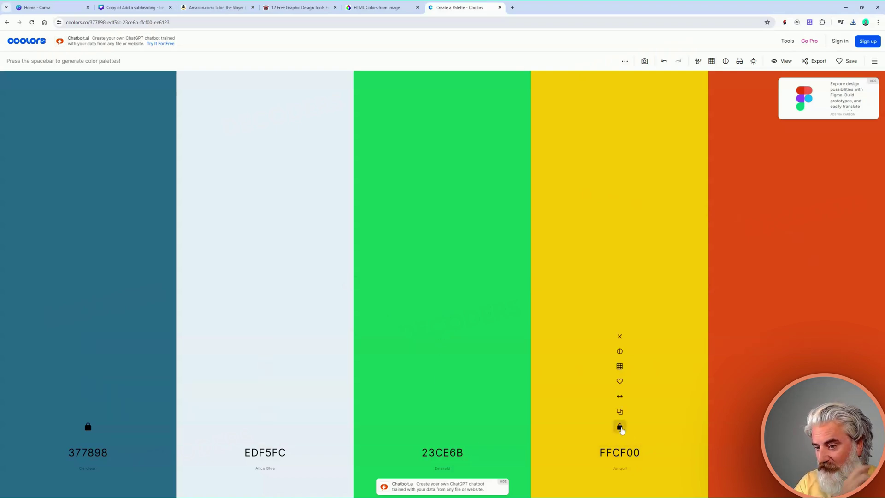
key("space")
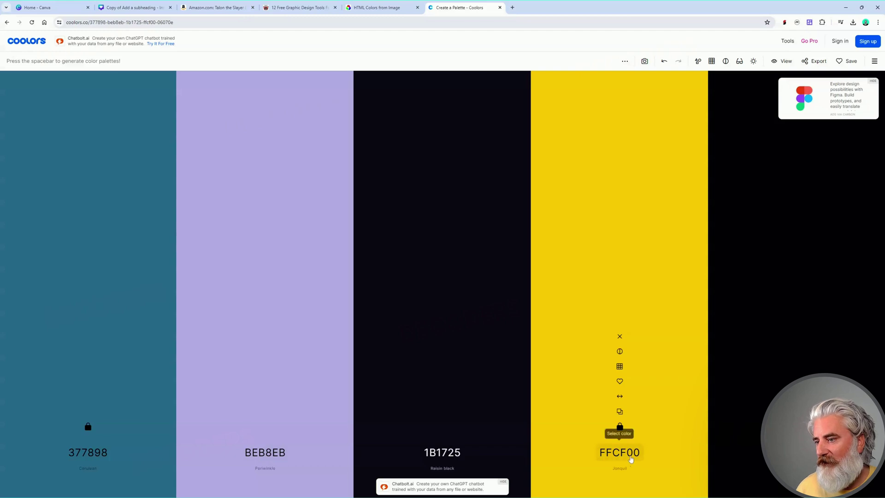
Lock the second colour, lilac #BEB8EB, and repeatedly regenerate the third and fifth palette colours.
left_click(265, 427)
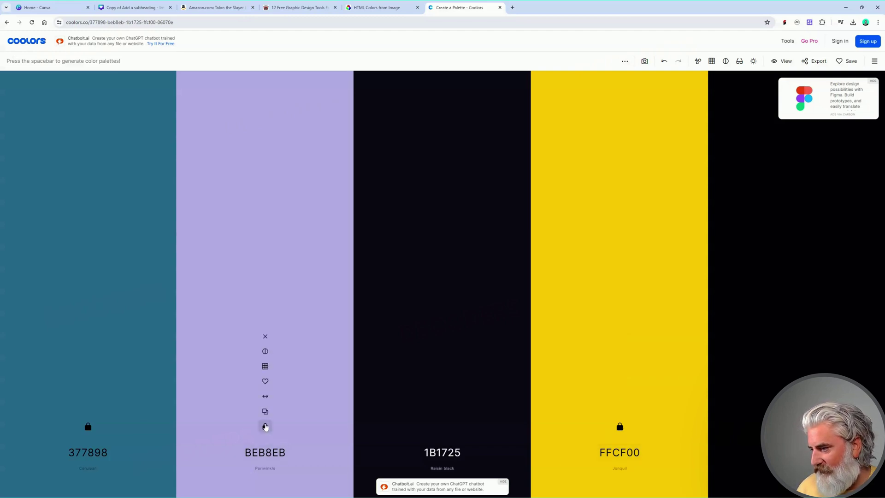
key("space")
key("space")
key("space")
key("space")
key("space")
key("space")
key("space")
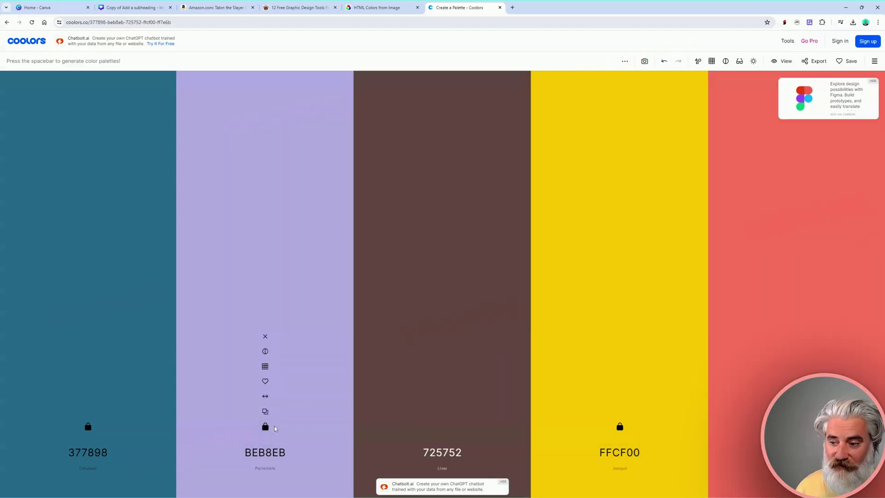
key("space")
key("space")
key("space")
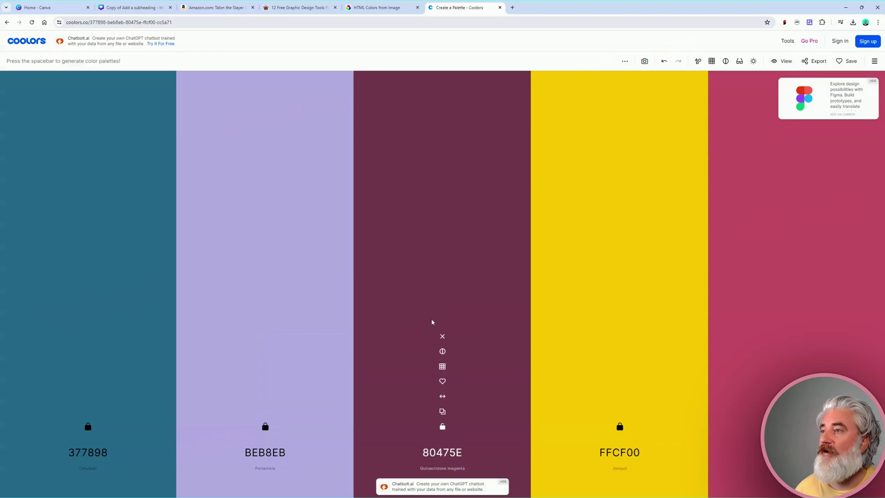
left_click(301, 8)
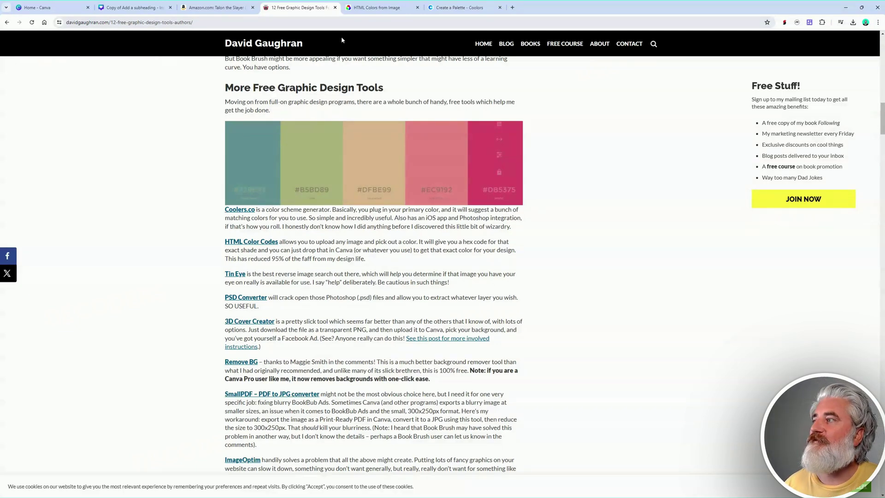
key("ctrl+6")
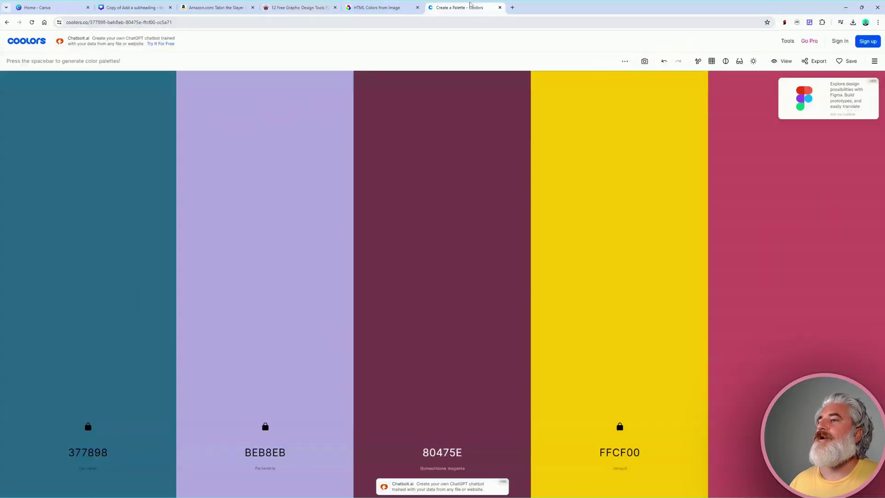
left_click(389, 9)
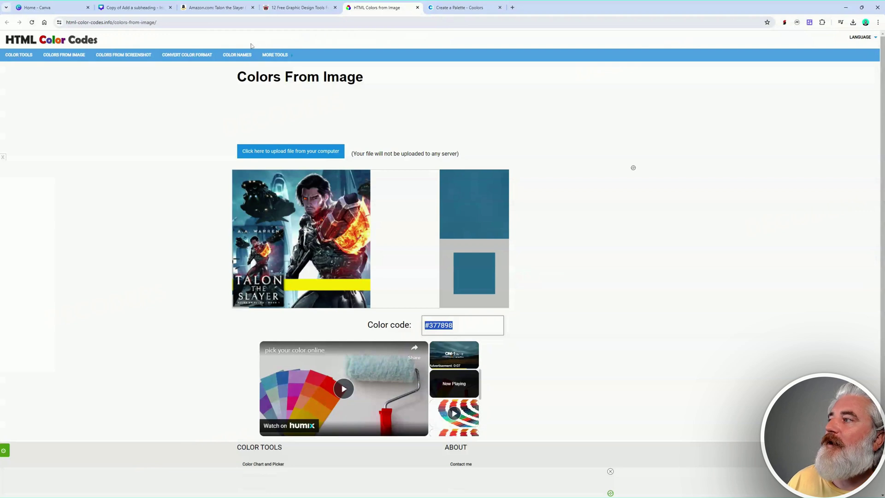
left_click(469, 9)
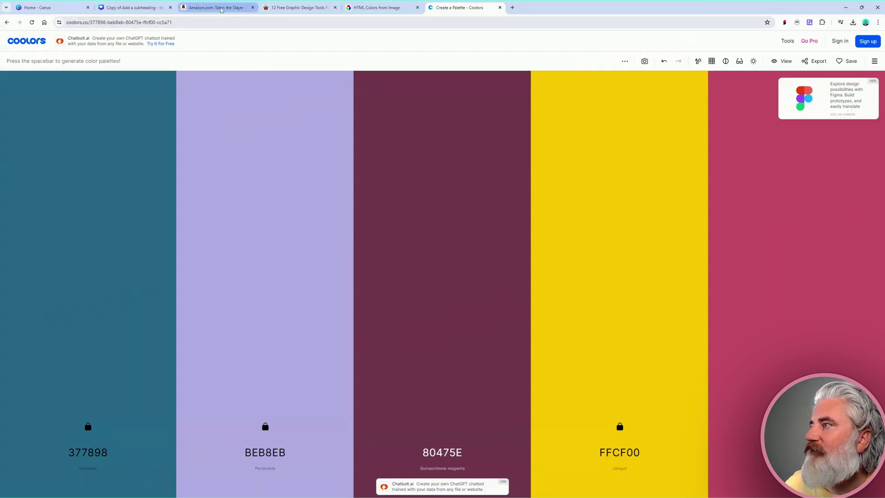
left_click(138, 7)
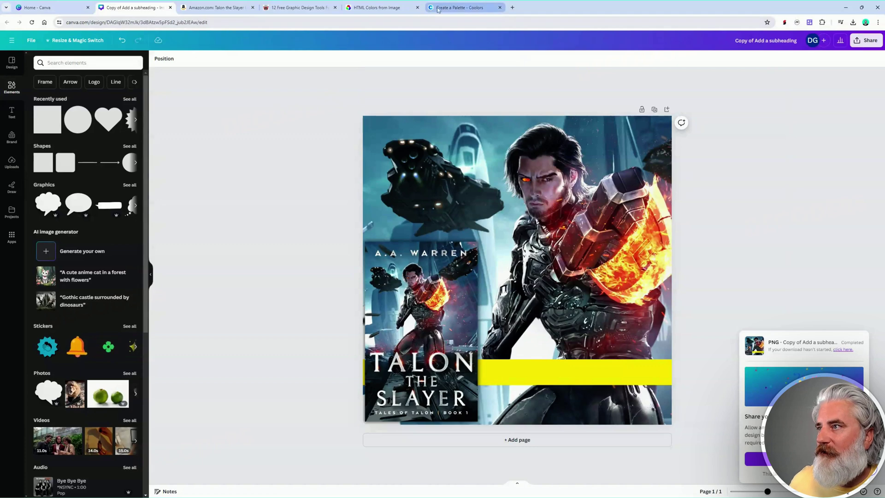
Copy the yellow hex code from the Coolors palette and recolour the band in the Canva design with #FFCF00.
left_click(458, 8)
left_click(620, 453)
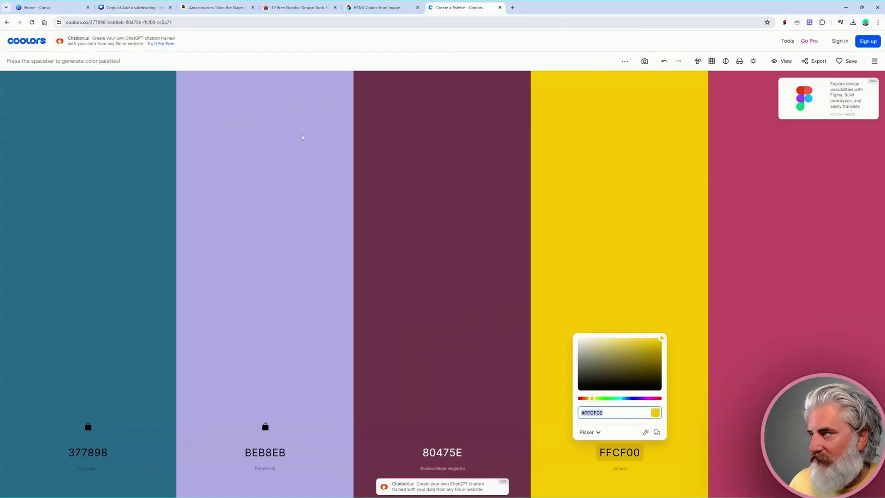
left_click(133, 7)
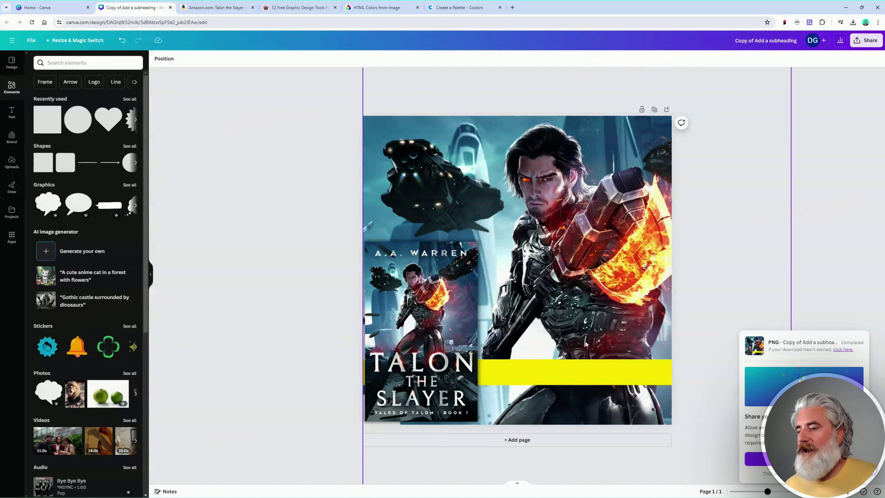
left_click(567, 371)
left_click(191, 59)
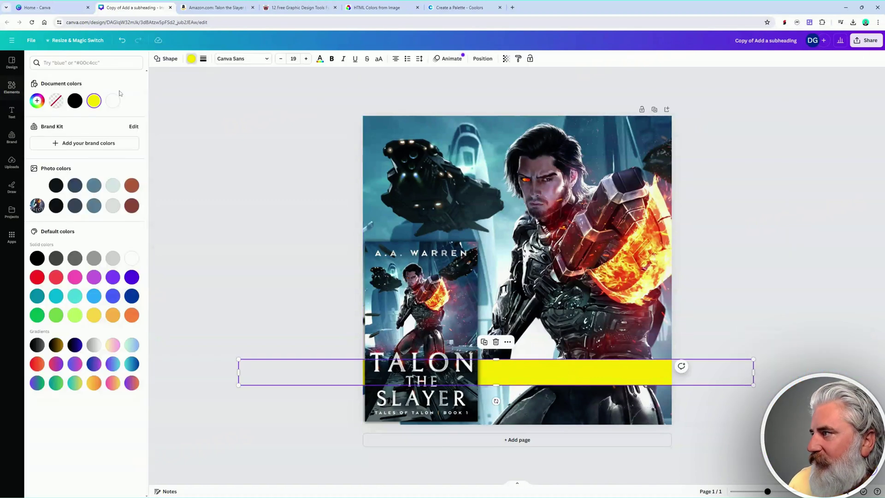
left_click(37, 101)
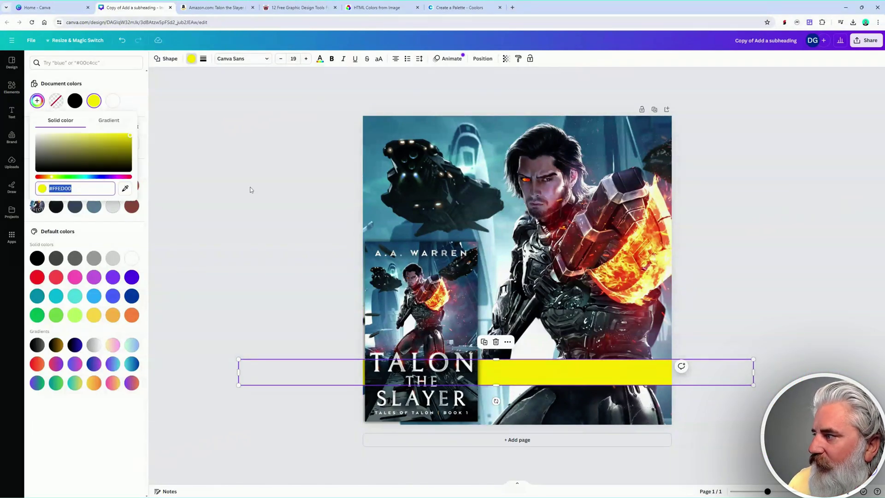
type("#FFCF00")
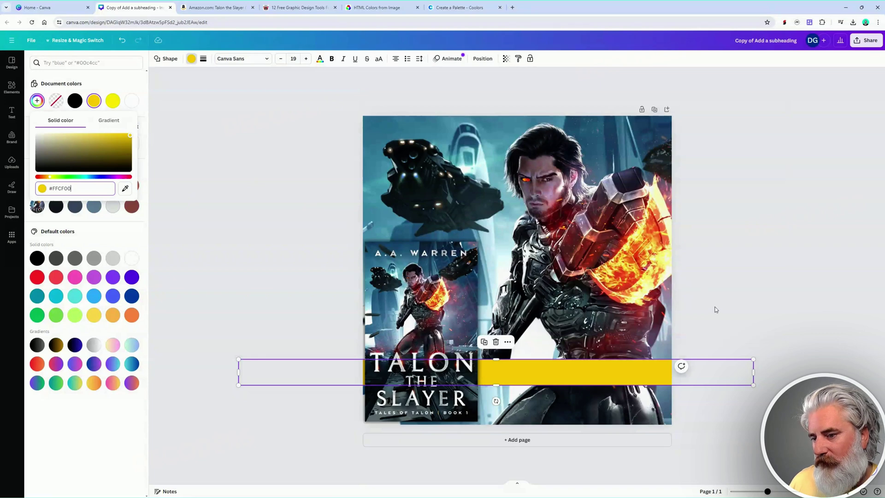
key("Escape")
left_click(745, 320)
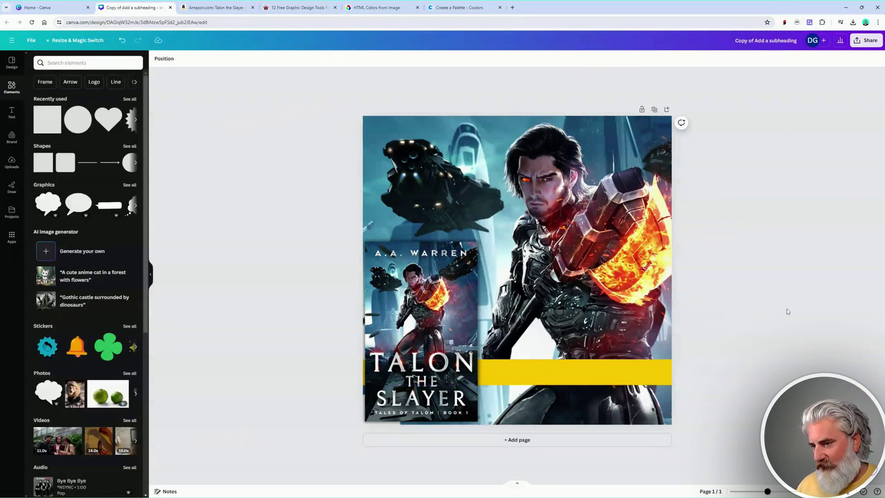
Undo the band's recolour, redo it to compare the two yellows, and undo it again.
key("ctrl+z")
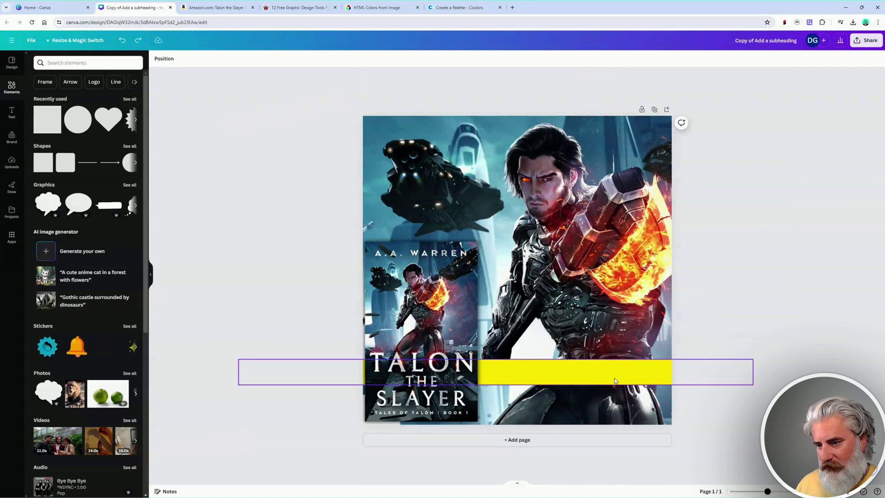
key("ctrl+y")
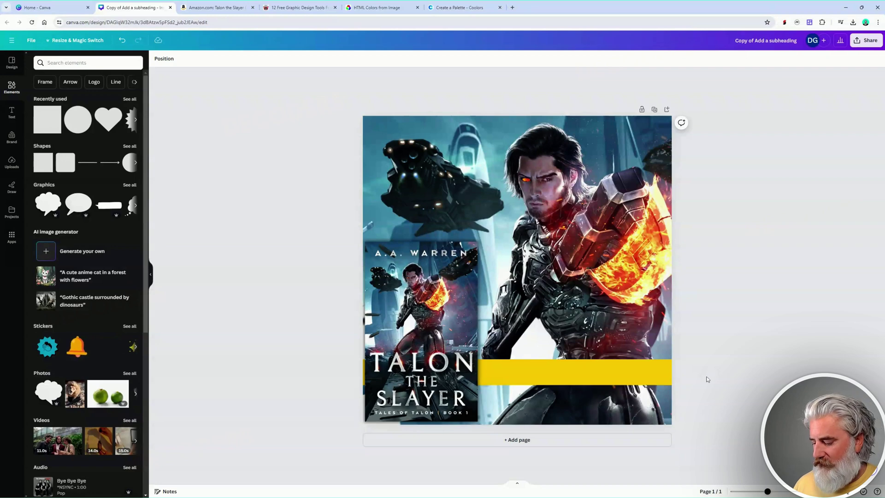
key("ctrl+z")
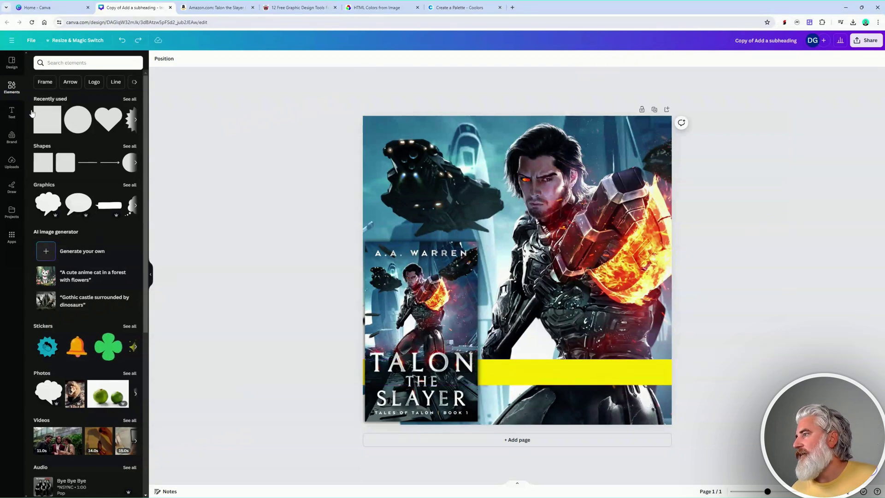
Add a heading to the design and make it read $2.99, the Kindle price on the book's Amazon page.
left_click(11, 112)
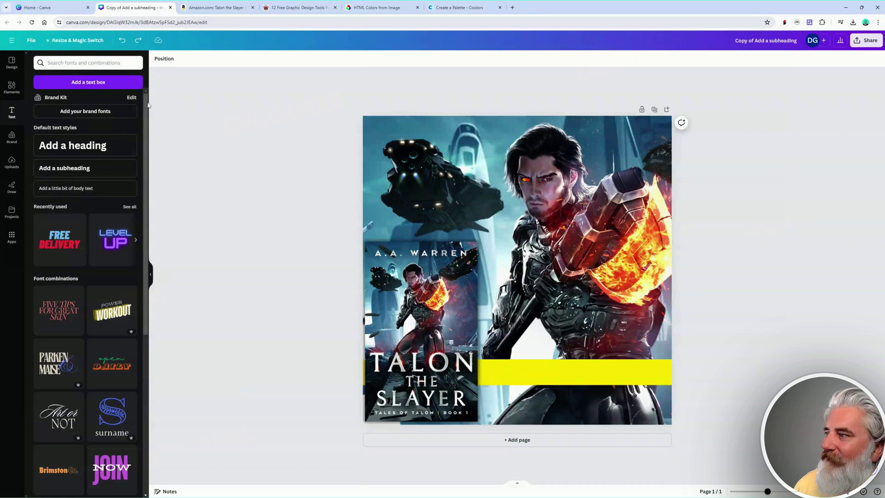
left_click(70, 145)
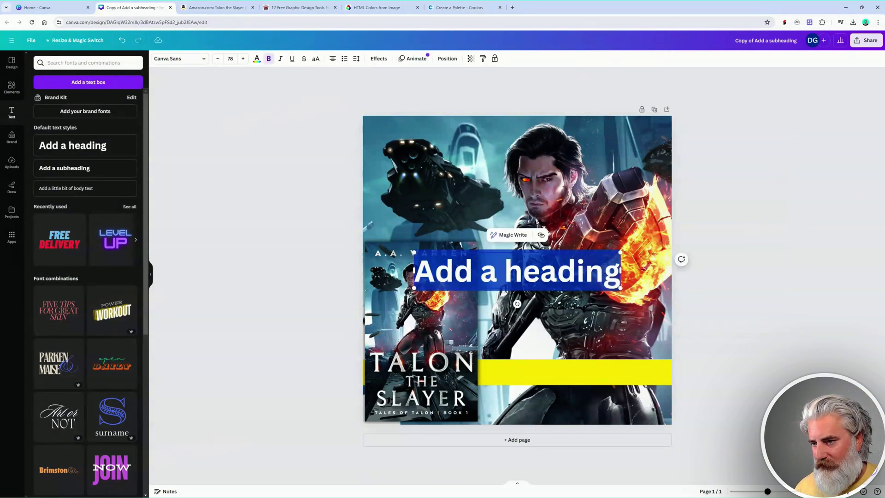
left_click(220, 5)
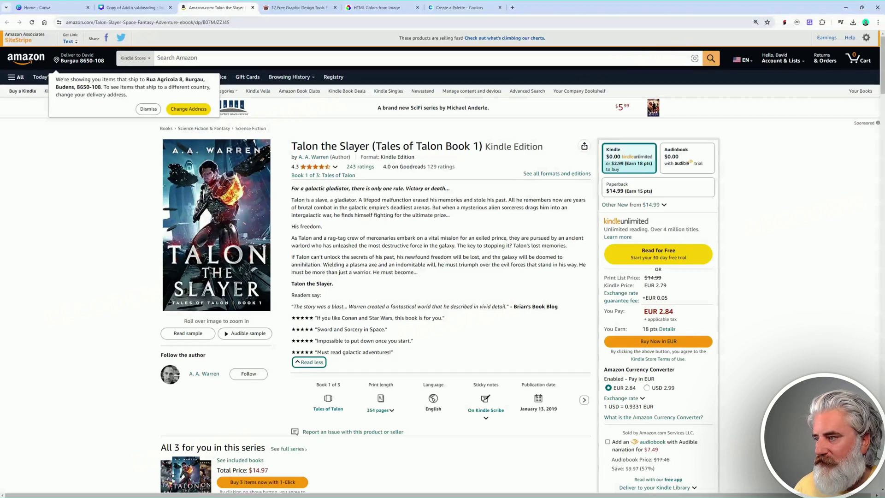
scroll(491, 276, "down", 1)
scroll(489, 276, "down", 2)
scroll(490, 277, "up", 3)
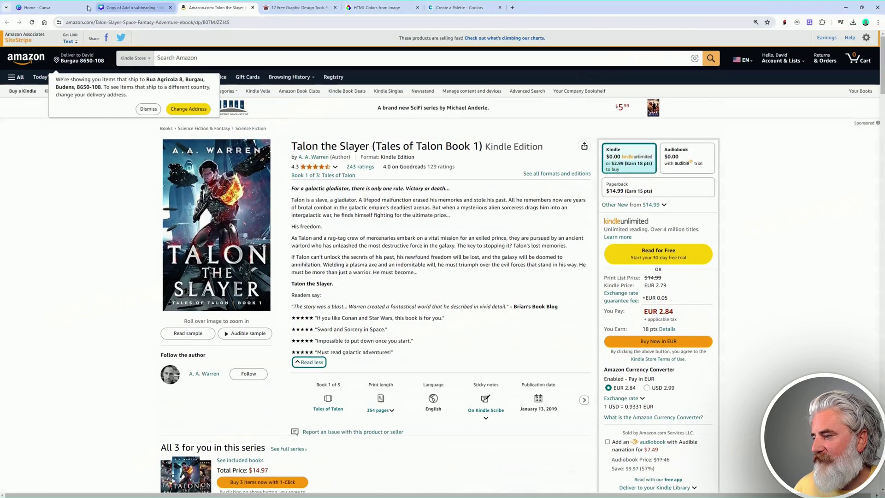
left_click(58, 6)
left_click(132, 8)
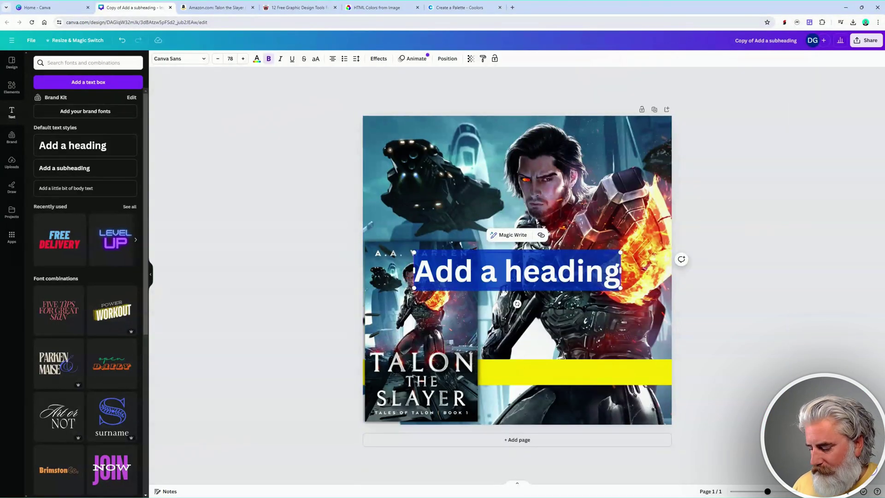
key("BackSpace")
type("$")
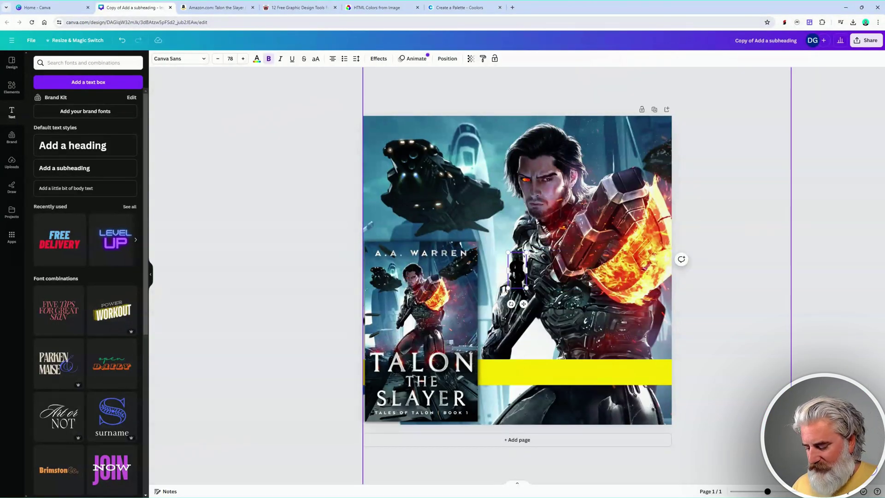
type("2.99")
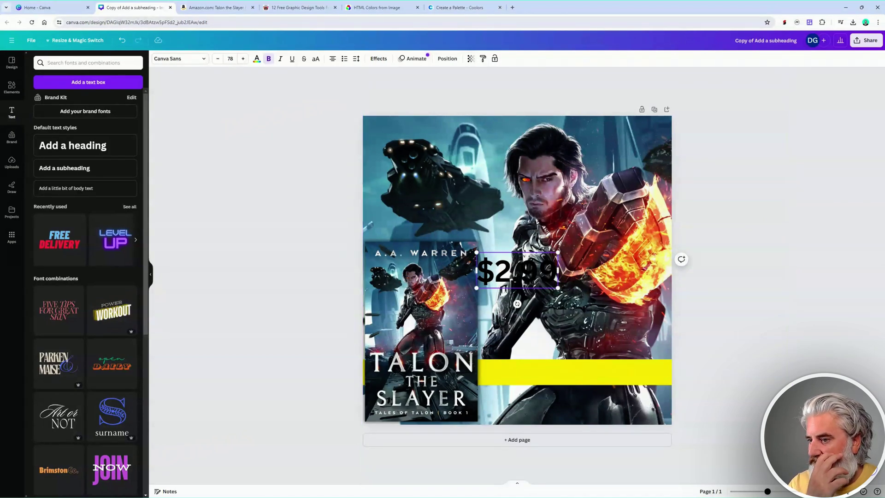
Move the $2.99 text reduced to size 58.9 onto the yellow band, remove its dollar sign, and widen its text box.
left_click(727, 308)
left_click_drag(534, 269, 553, 359)
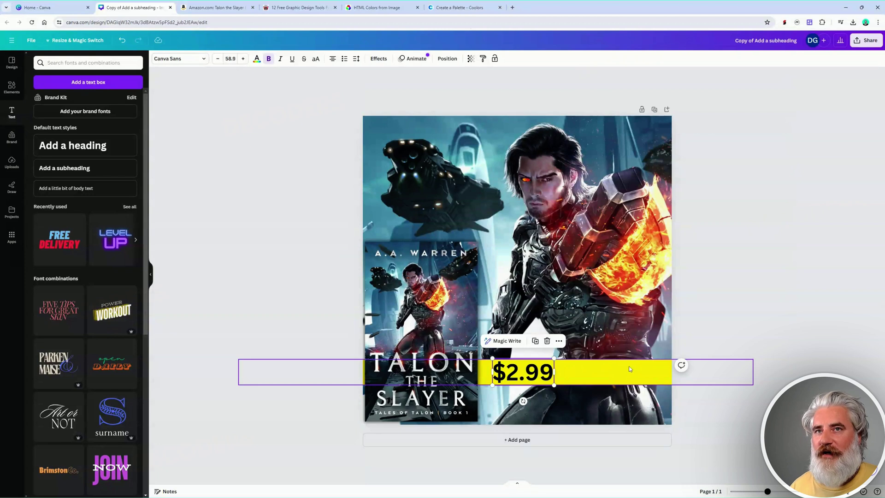
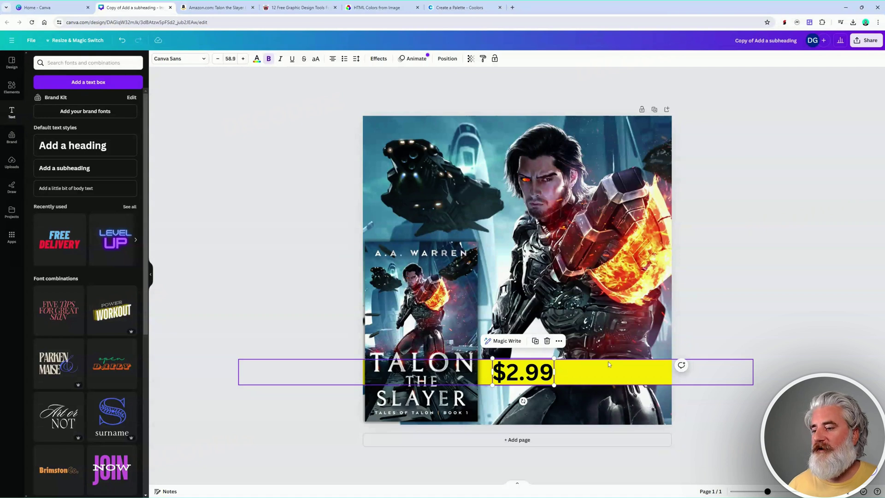
left_click_drag(506, 373, 492, 374)
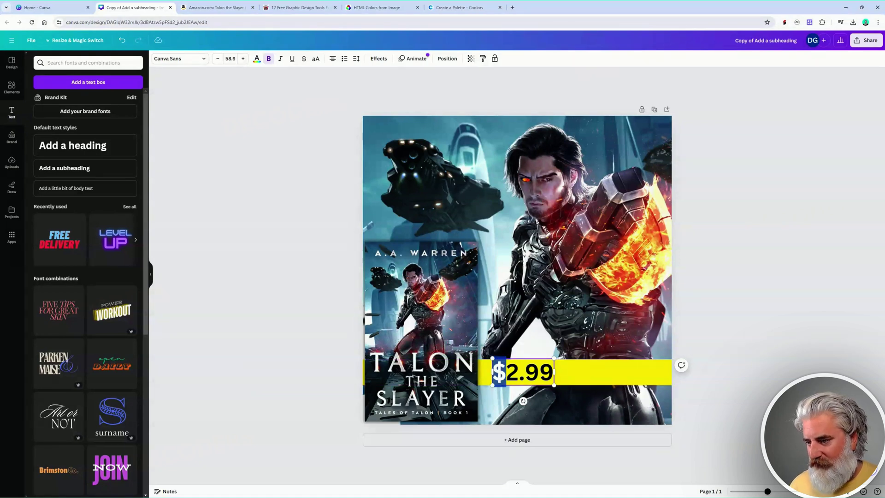
key("BackSpace")
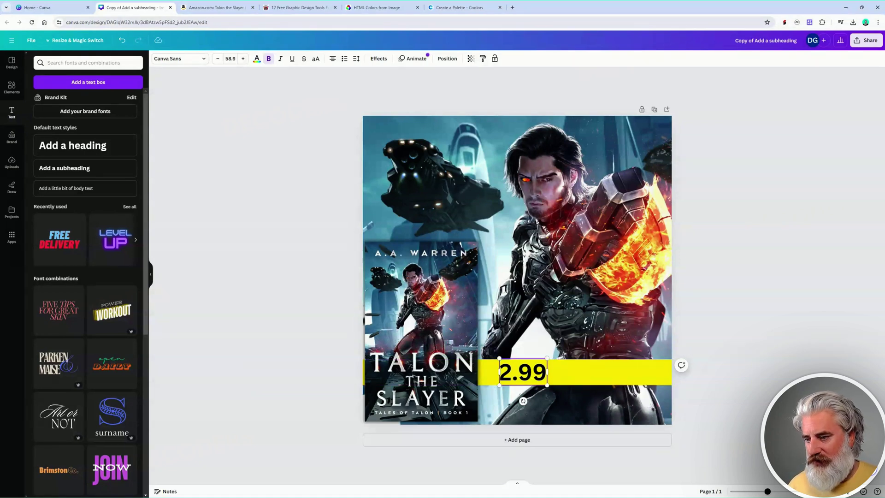
left_click_drag(547, 373, 582, 372)
left_click(612, 341)
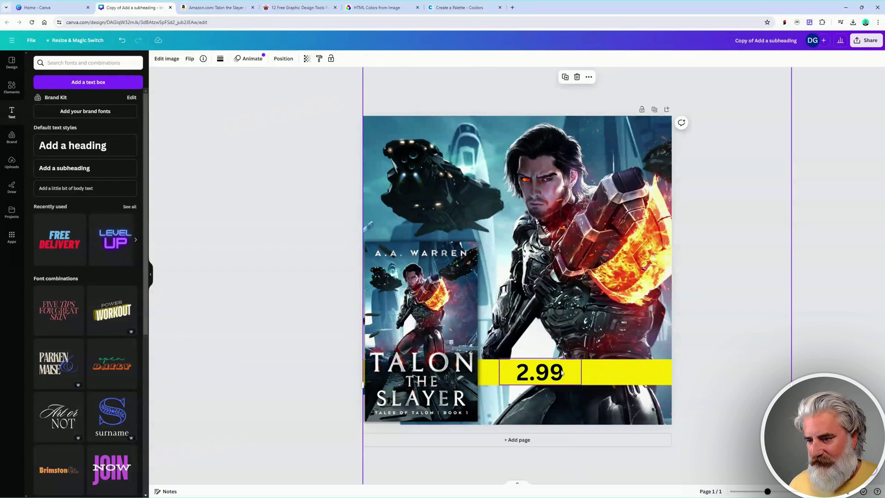
Duplicate the 2.99 text, change the copy to $, and place it at a smaller size directly before the price.
left_click(572, 373)
left_click_drag(572, 374, 572, 251)
double_click(571, 252)
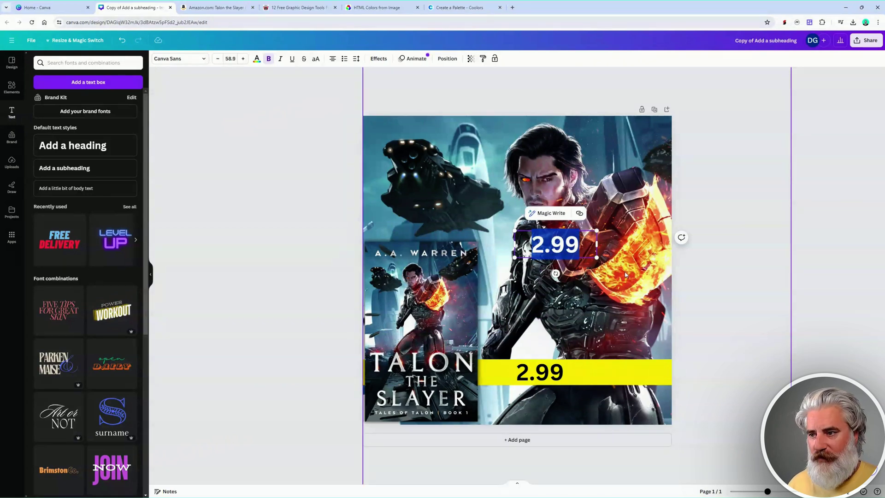
type("$")
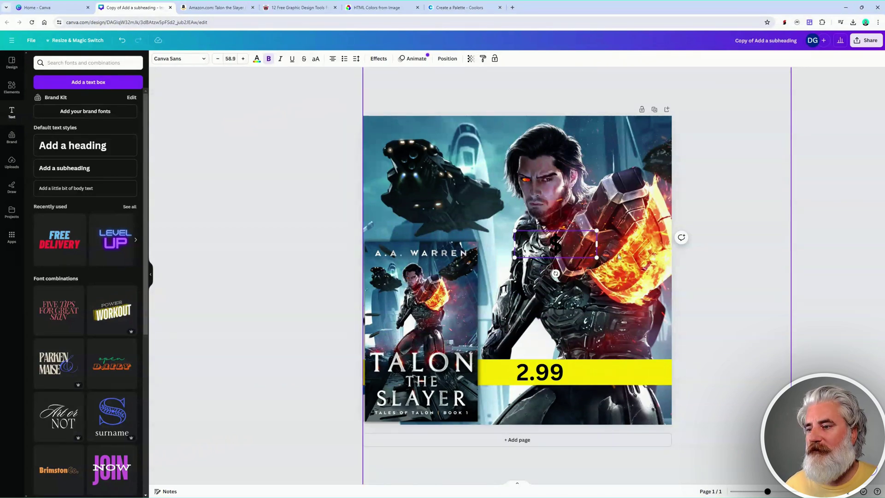
left_click_drag(597, 231, 578, 236)
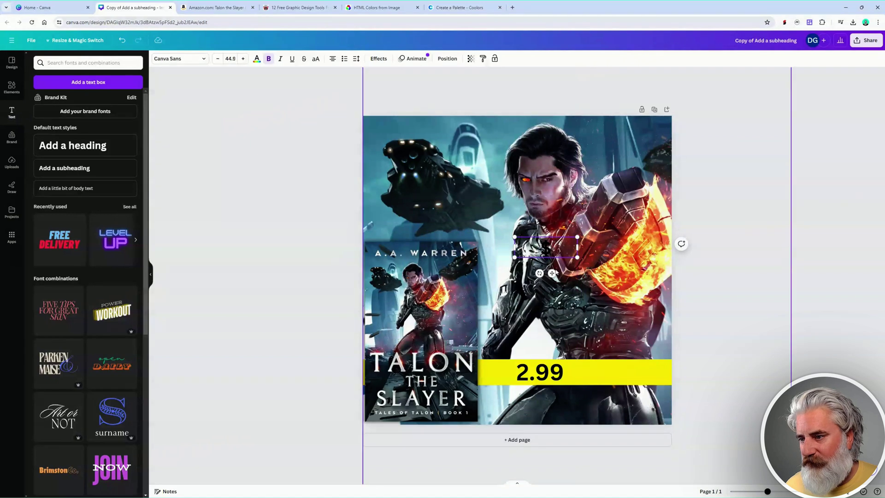
left_click_drag(553, 273, 515, 398)
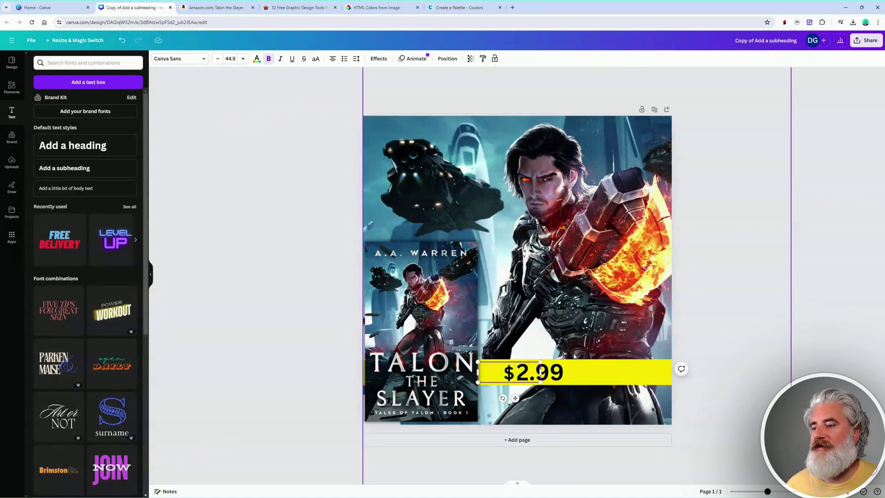
Change the font of the 2.99 text on the band to Inter.
left_click(183, 62)
left_click(585, 369)
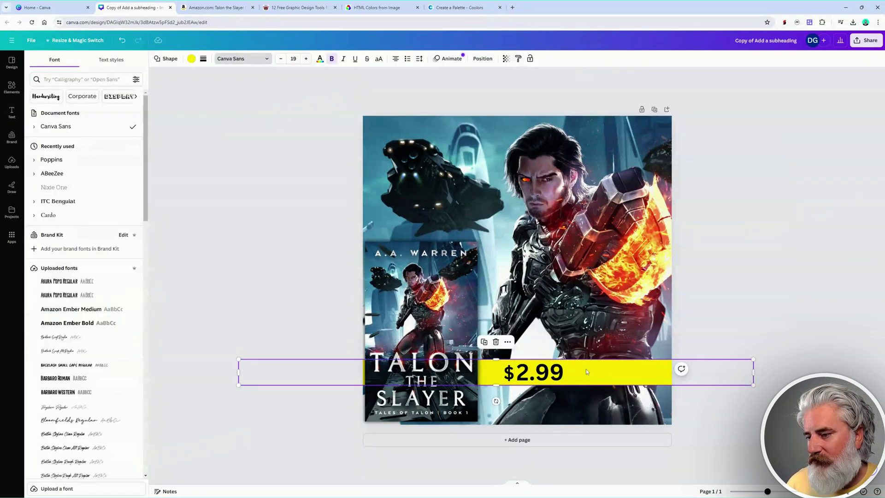
left_click(553, 374)
left_click(556, 375)
left_click_drag(564, 374, 517, 374)
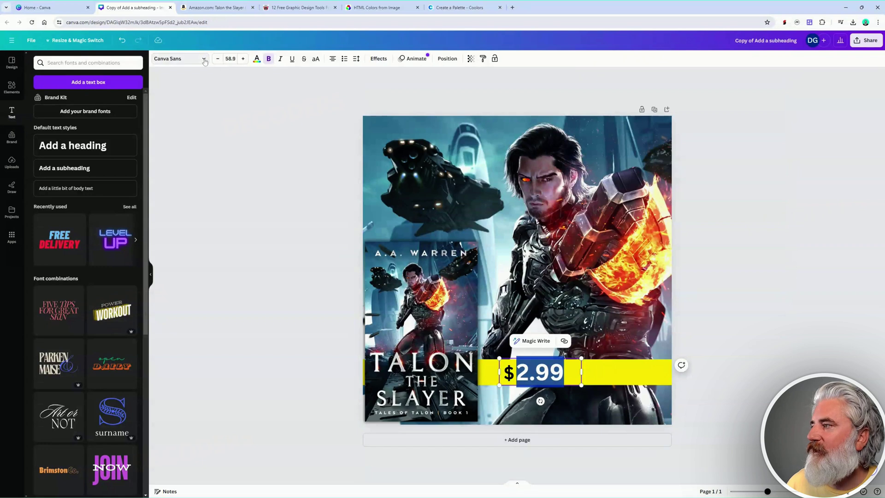
left_click(204, 62)
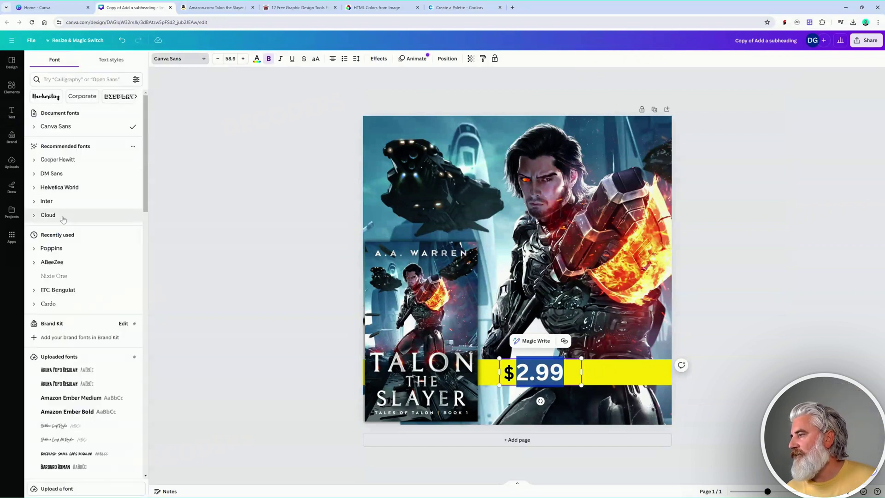
left_click(64, 203)
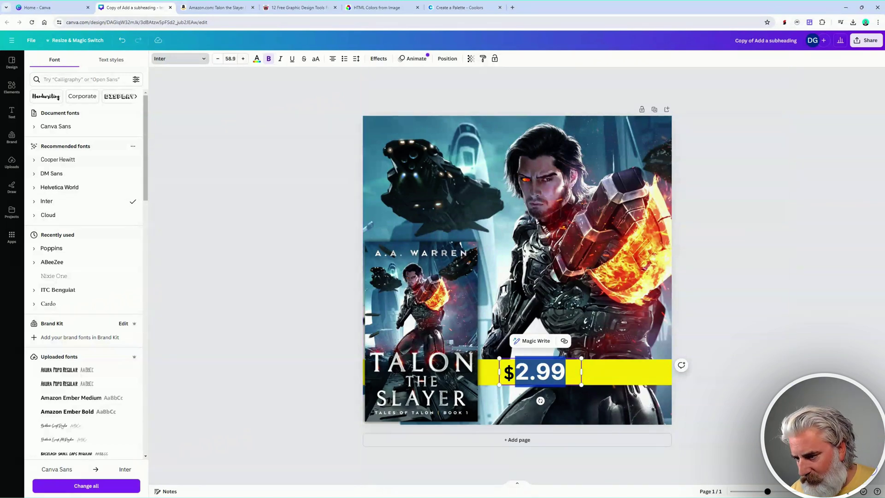
Shrink the 2.99 text to size 54.2 and the dollar sign to 37.2, and set the sign tight against the digits.
left_click_drag(499, 358, 506, 360)
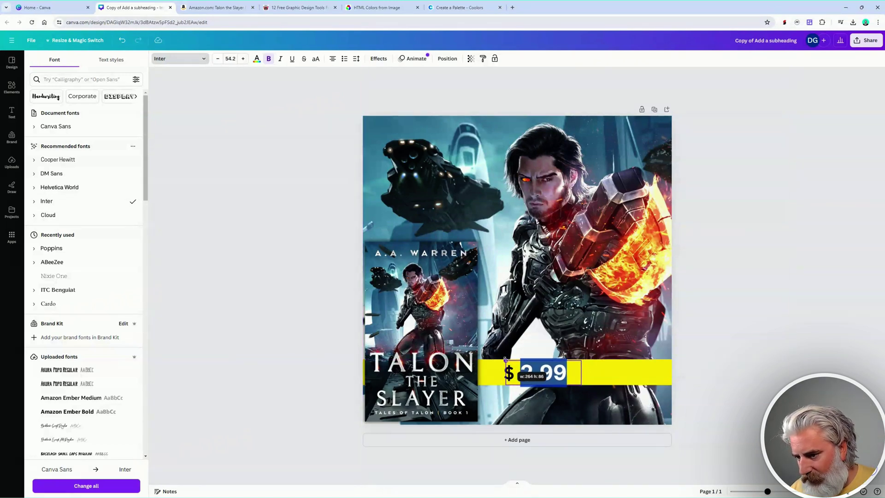
left_click(625, 342)
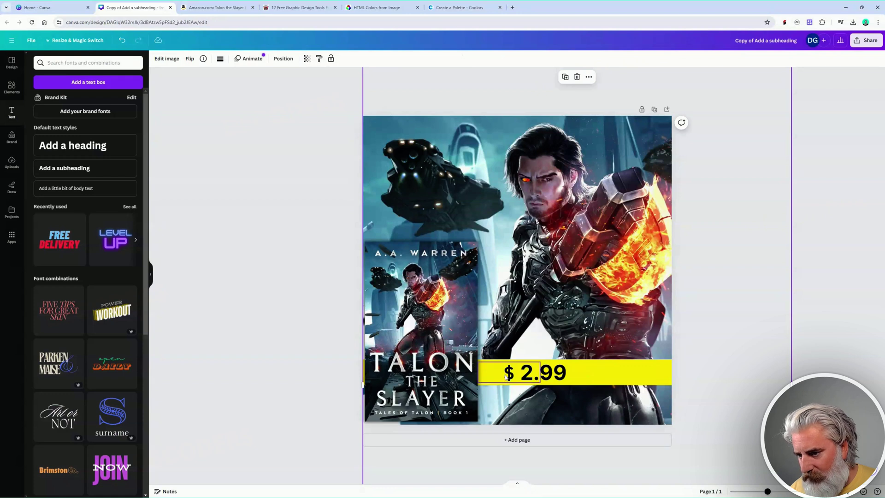
left_click_drag(510, 376, 545, 374)
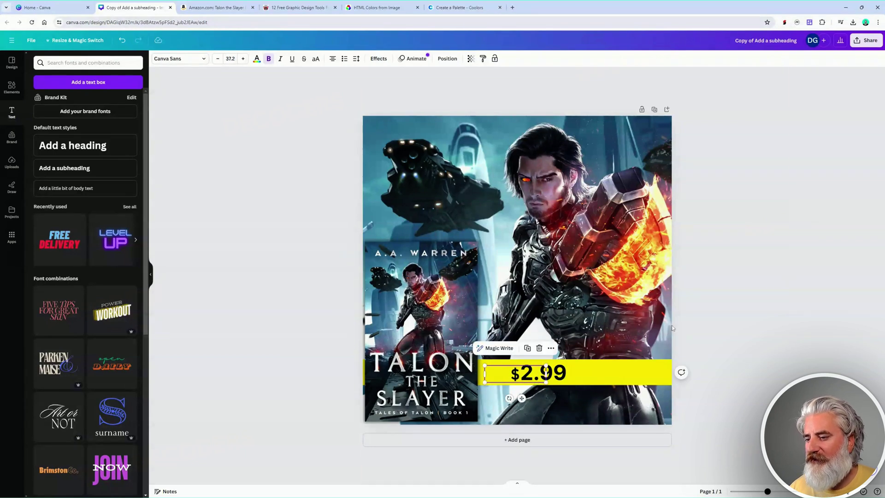
left_click(627, 300)
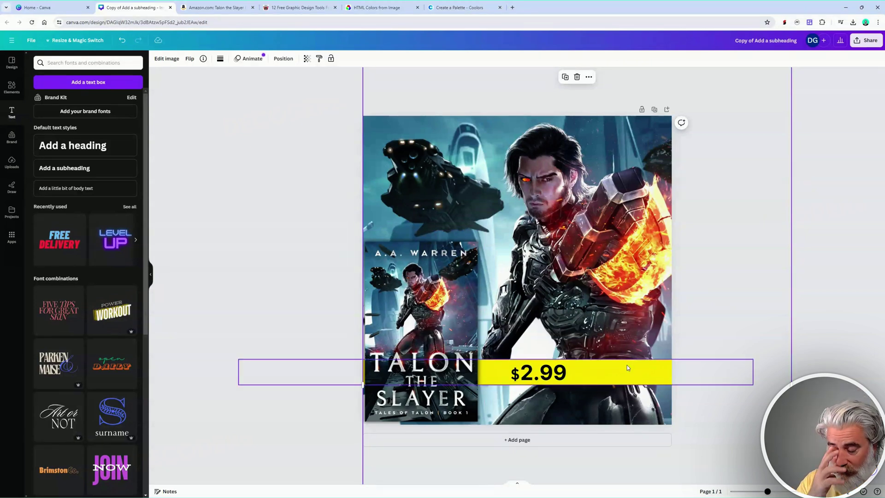
Recolour the yellow band behind the price in the default bright red.
left_click(649, 367)
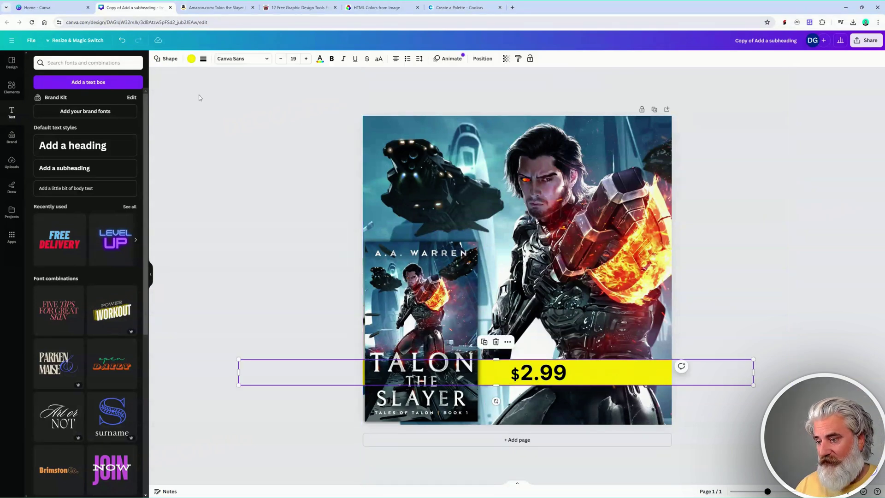
left_click(191, 58)
left_click(37, 277)
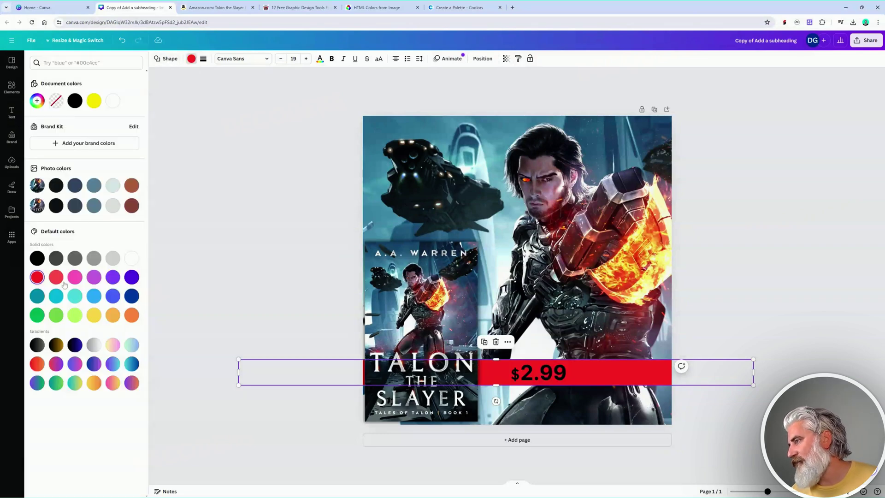
left_click(549, 381)
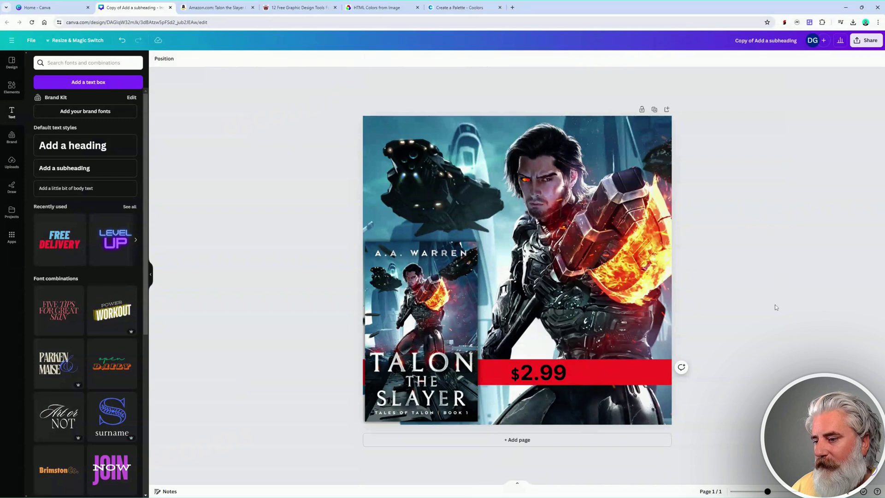
Recolour the last 9 of the 2.99 text white.
left_click(554, 374)
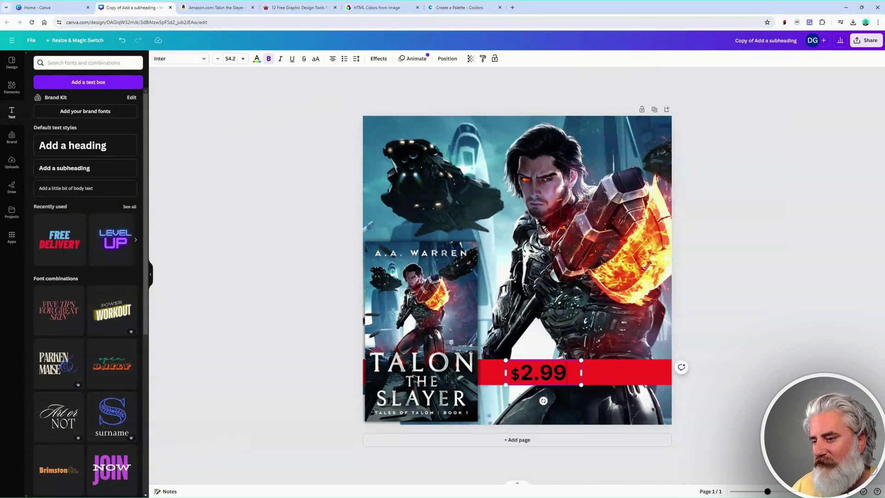
left_click_drag(567, 373, 554, 373)
left_click(257, 59)
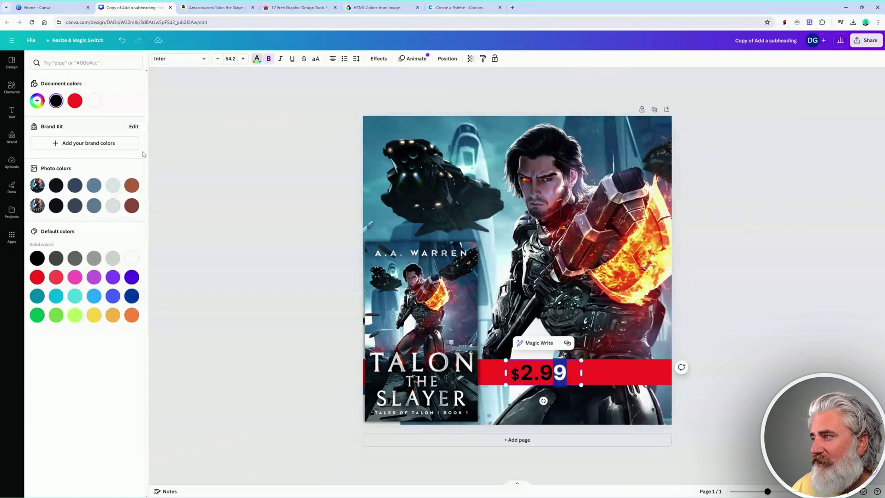
left_click(94, 101)
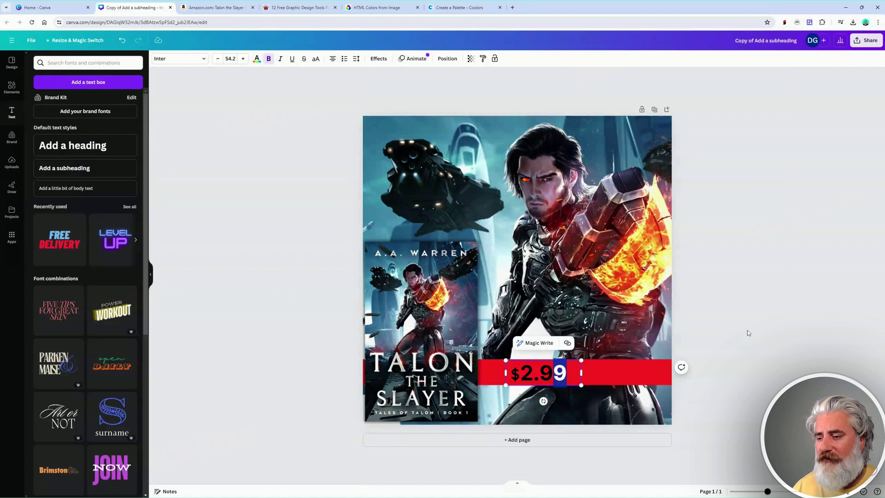
left_click(748, 333)
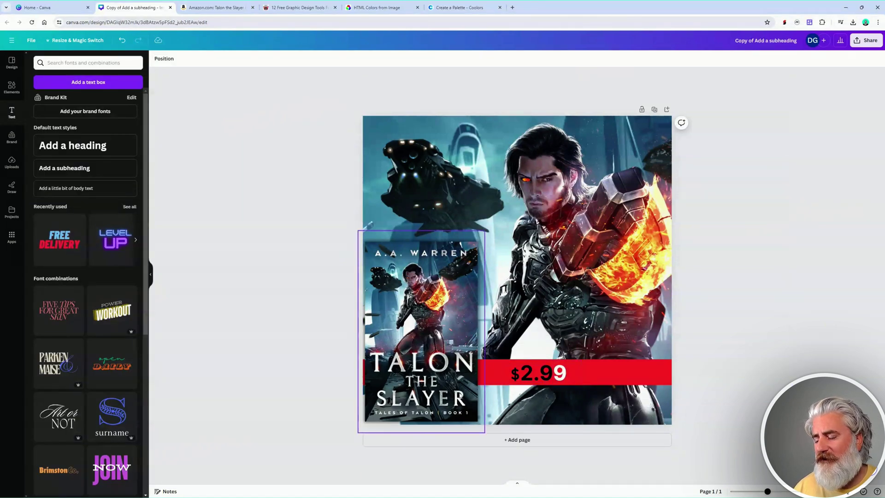
Make the first 9 of the price white and apply the black-to-white text colour change to all, including the dollar sign.
left_click(550, 375)
left_click_drag(552, 375, 539, 375)
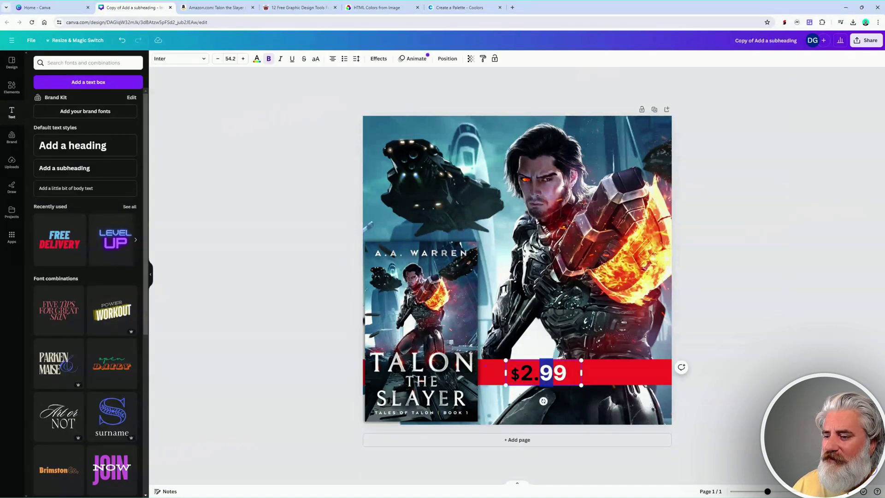
left_click(196, 59)
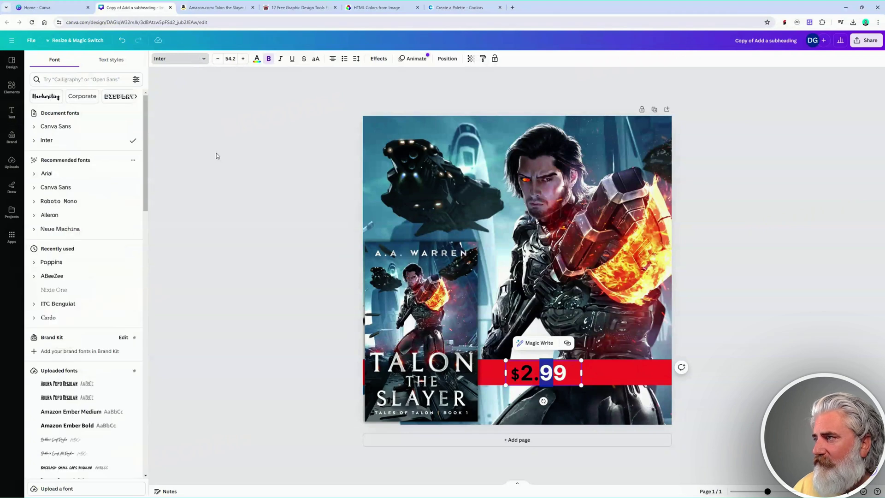
left_click(257, 59)
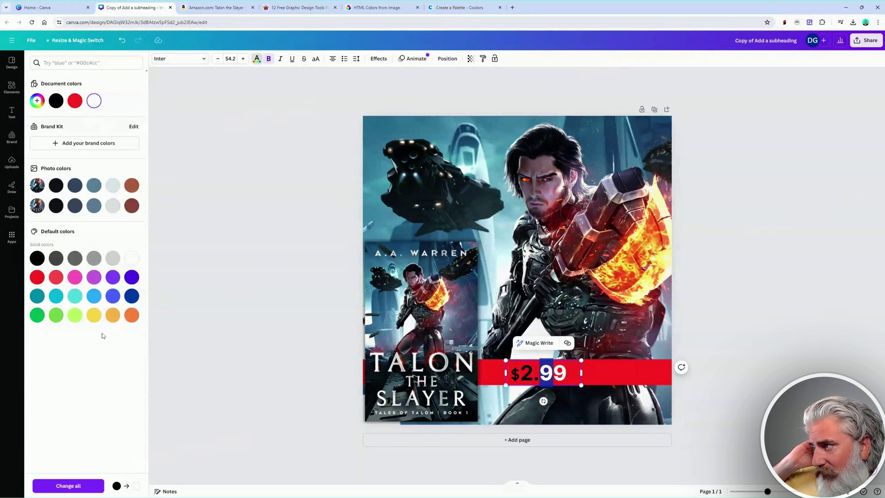
left_click(69, 485)
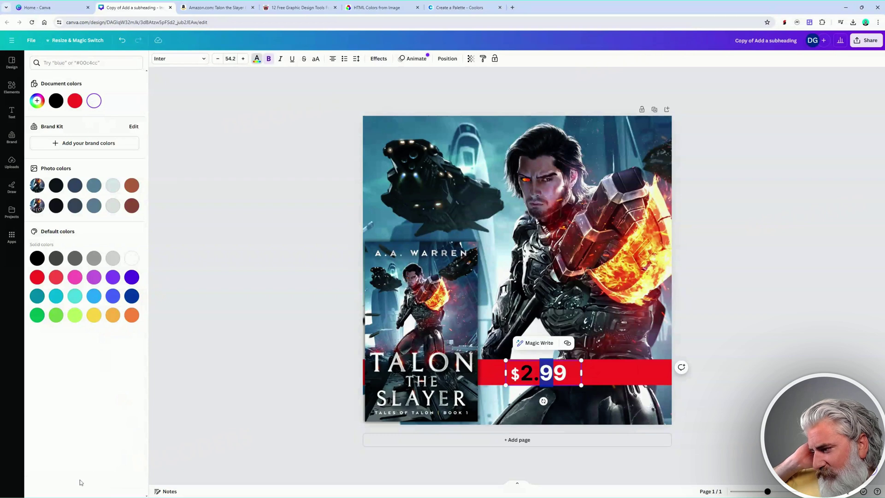
Recolour the remaining black characters "2." of the price white.
left_click(534, 372)
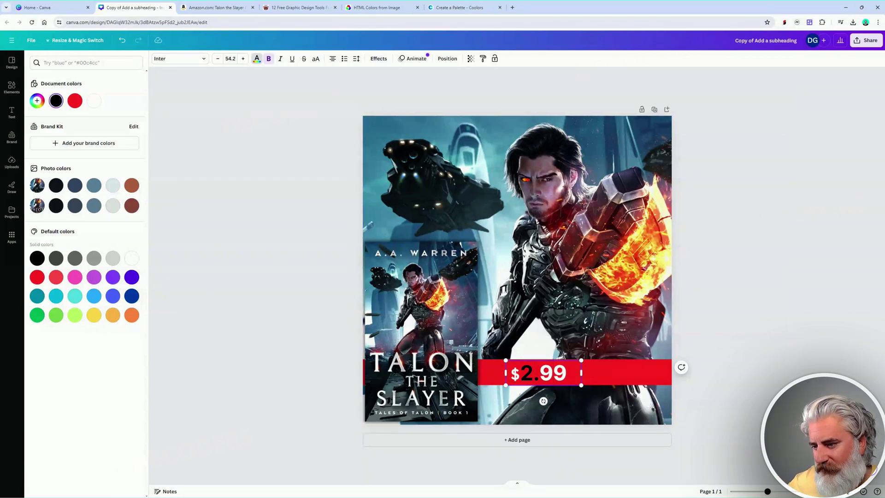
left_click_drag(539, 372, 520, 372)
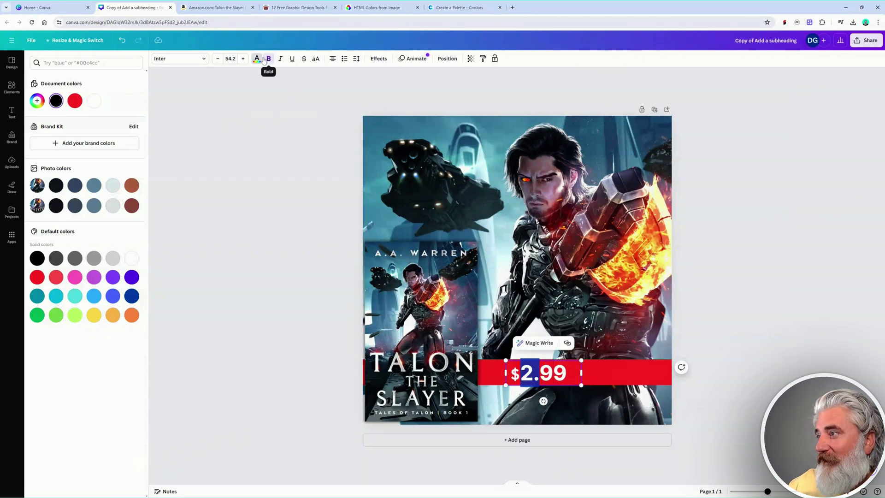
left_click(95, 102)
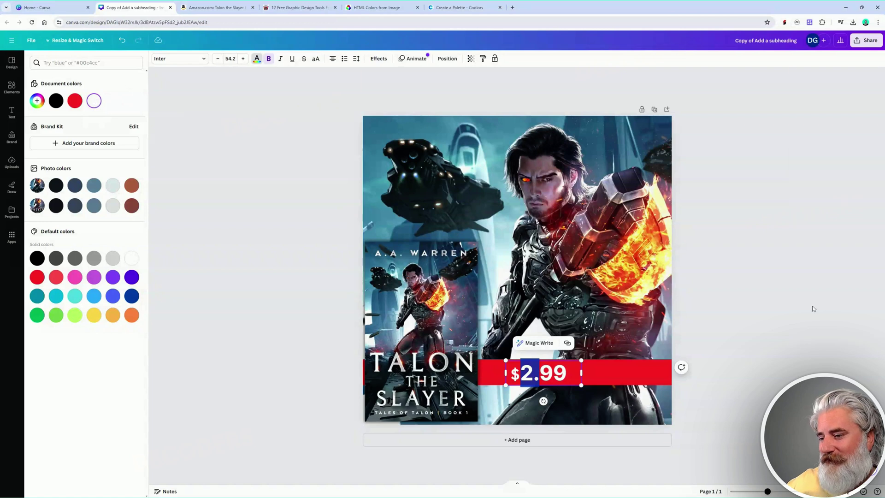
left_click(757, 291)
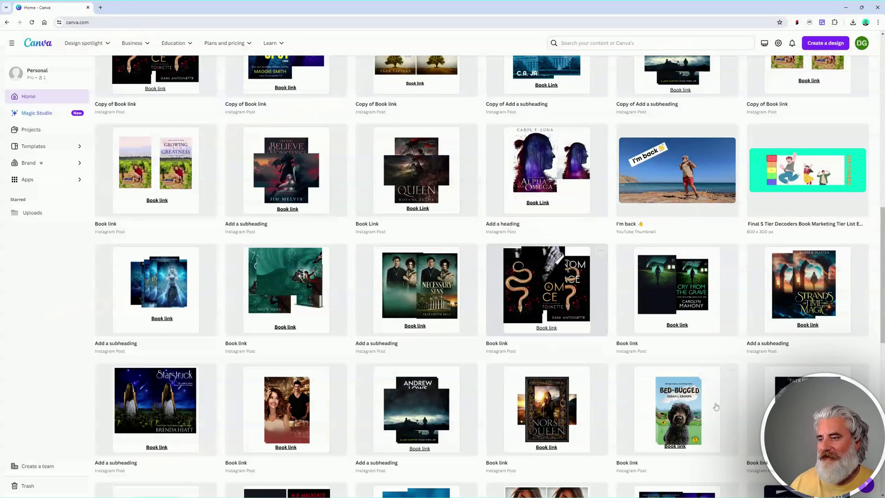
Open the Book link design with The Norse Queen cover from the Canva home page and open its linked Amazon page.
scroll(599, 359, "down", 2)
left_click(584, 343)
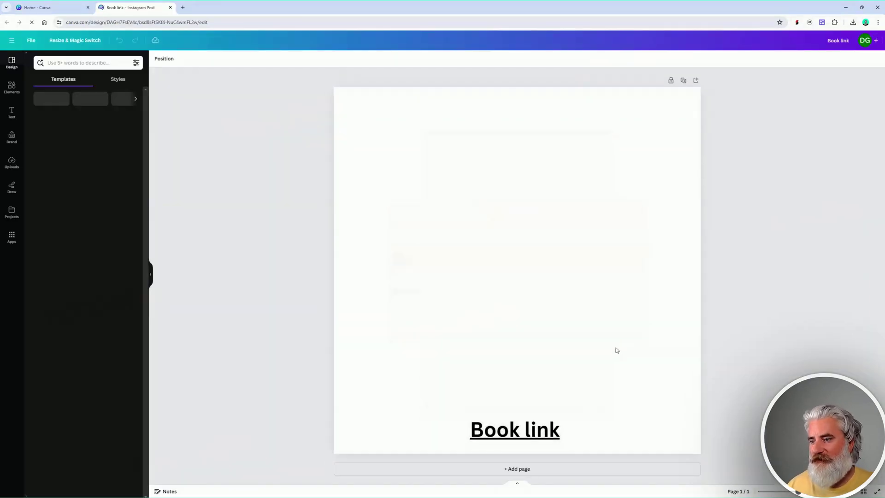
left_click(521, 432)
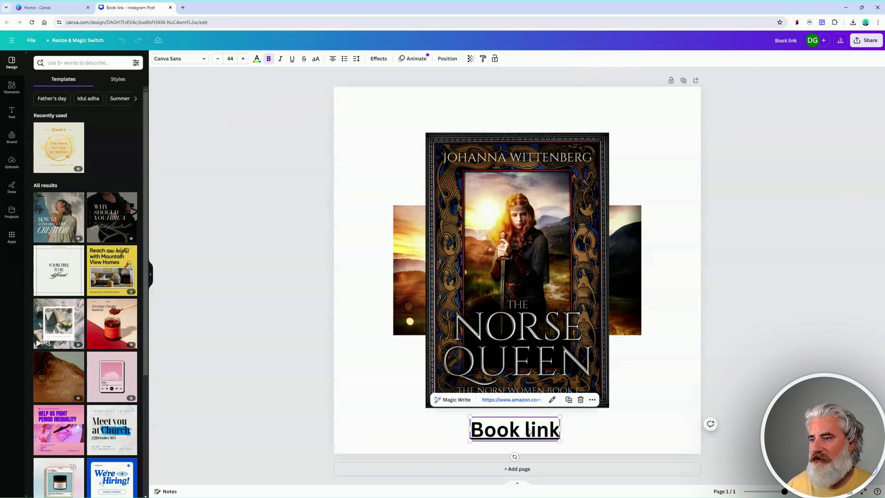
left_click(511, 400)
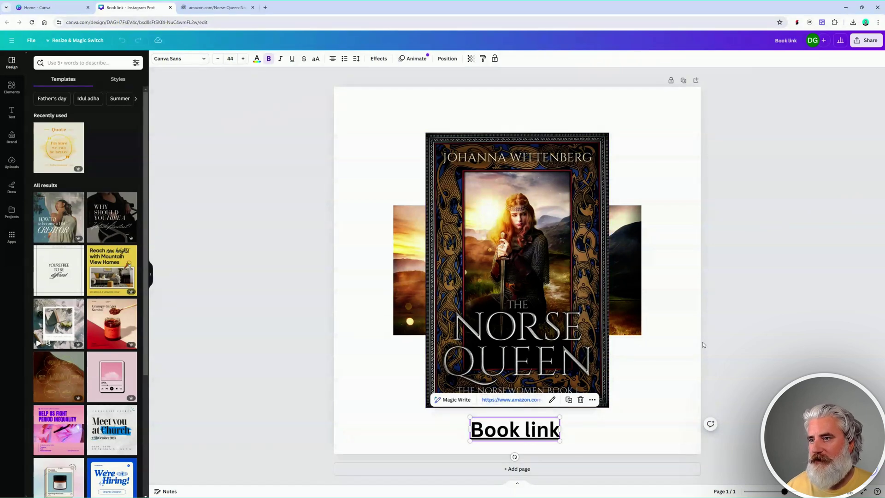
Switch to The Norse Queen's Amazon page and examine its description, price, publisher images, editorial reviews and product details.
left_click(217, 7)
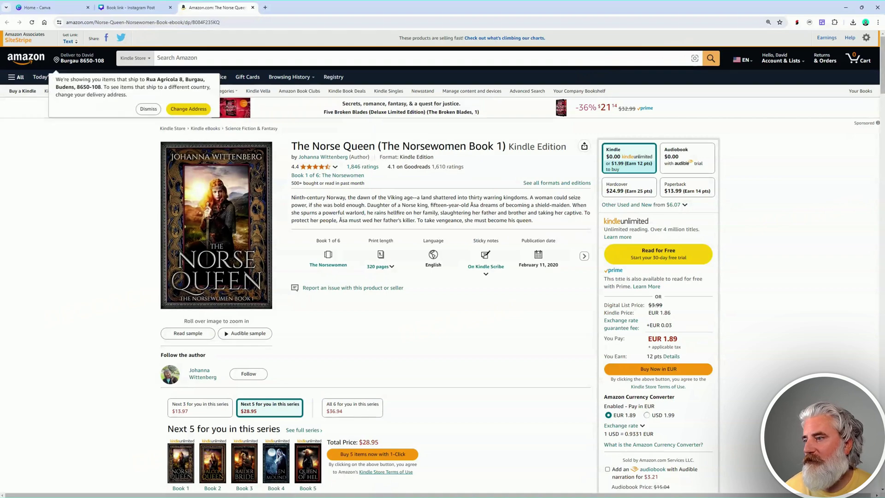
scroll(507, 223, "down", 5)
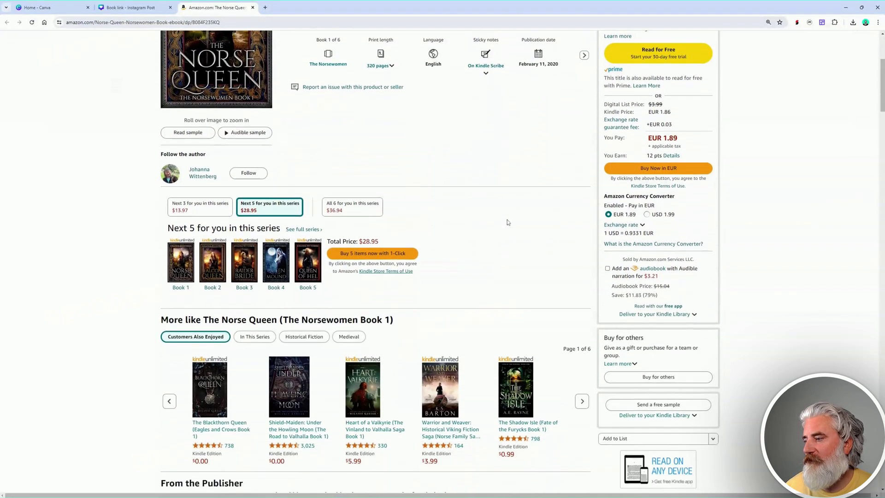
scroll(507, 222, "down", 18)
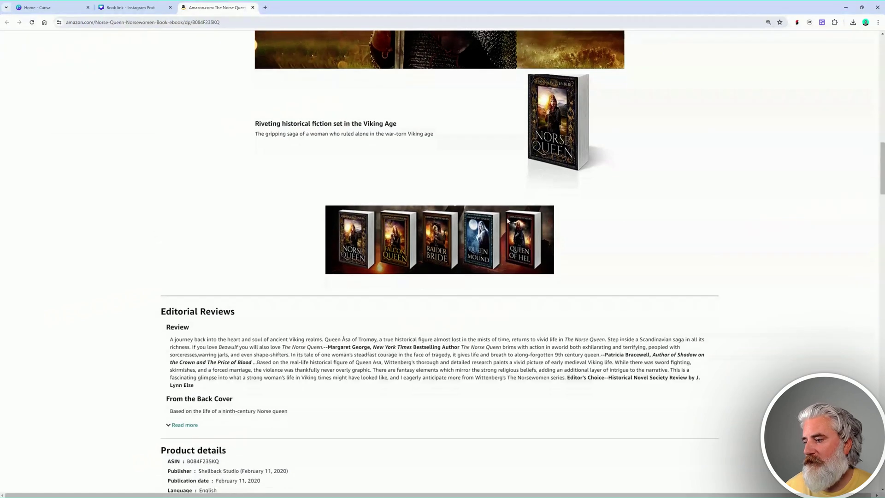
scroll(508, 220, "down", 5)
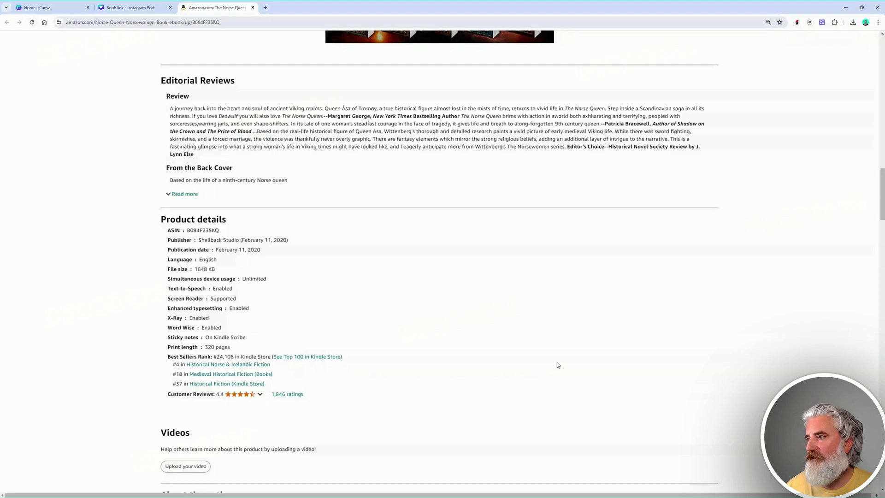
scroll(557, 364, "up", 20)
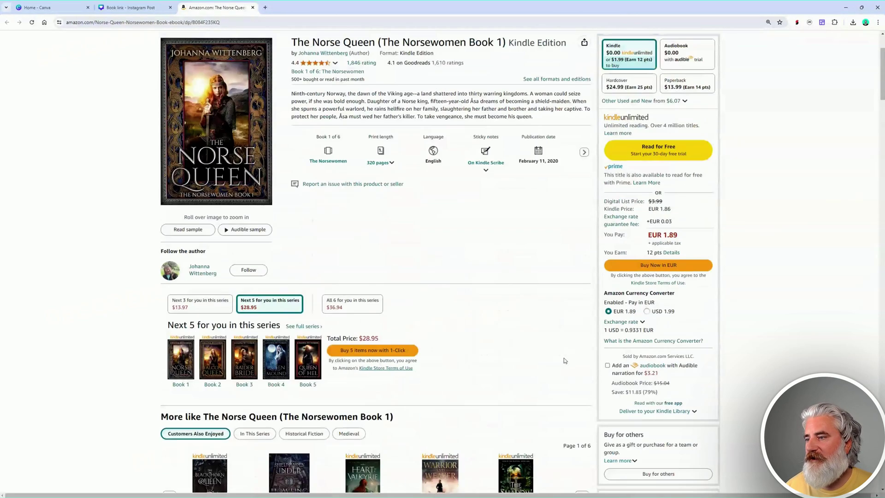
scroll(565, 361, "up", 3)
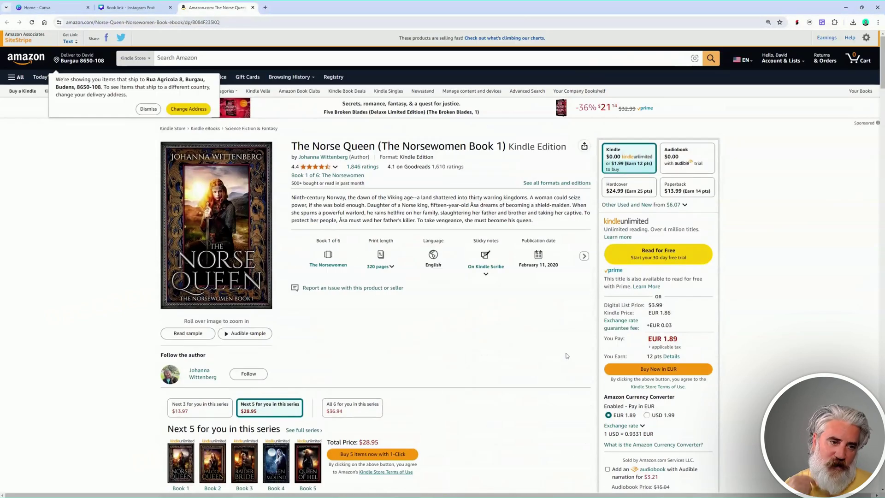
mouse_move(216, 185)
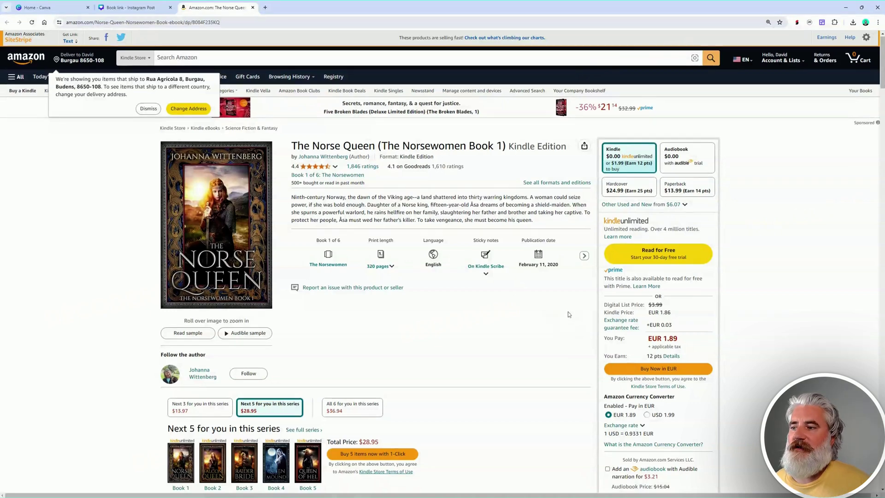
Open the full Norsewomen series listing, review the covers and prices of all its books, and return to The Norse Queen's page.
scroll(579, 324, "down", 7)
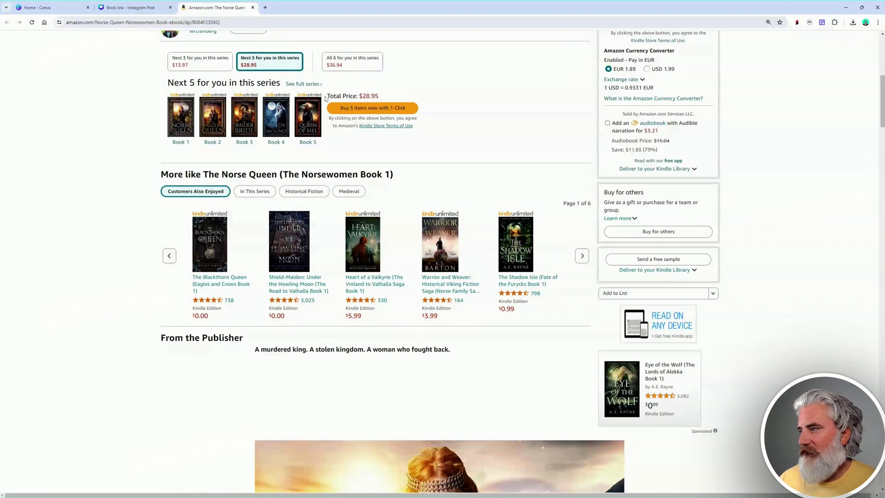
scroll(305, 134, "up", 3)
left_click(308, 223)
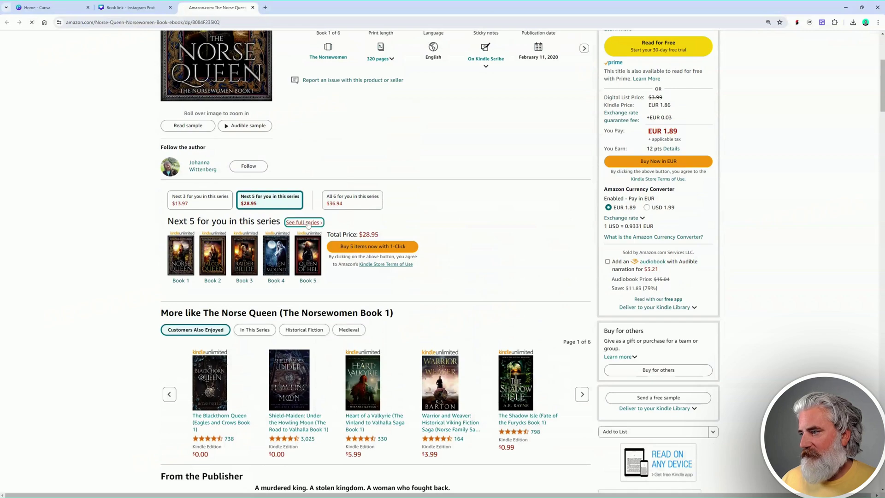
scroll(507, 232, "down", 15)
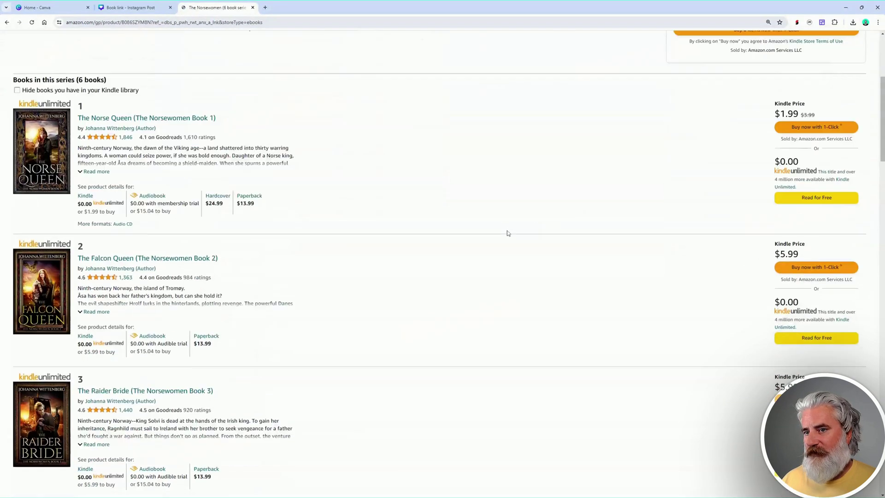
scroll(509, 232, "down", 7)
scroll(511, 231, "up", 6)
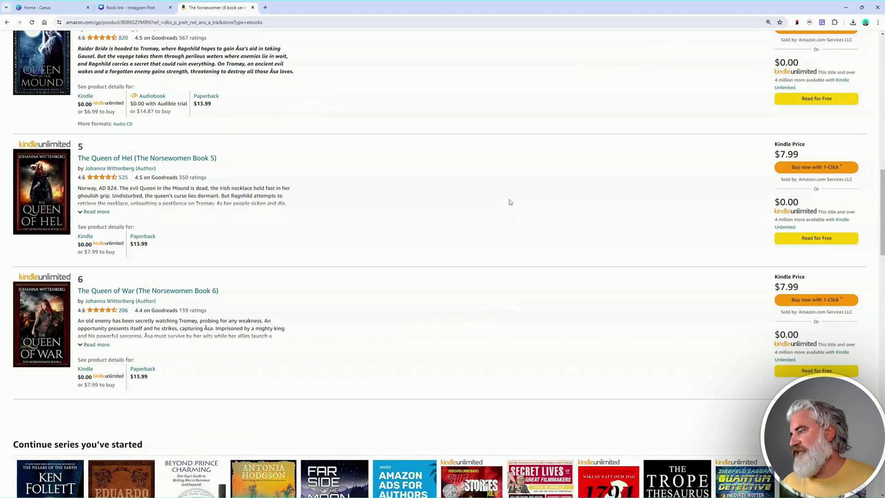
scroll(510, 201, "up", 3)
scroll(513, 202, "up", 9)
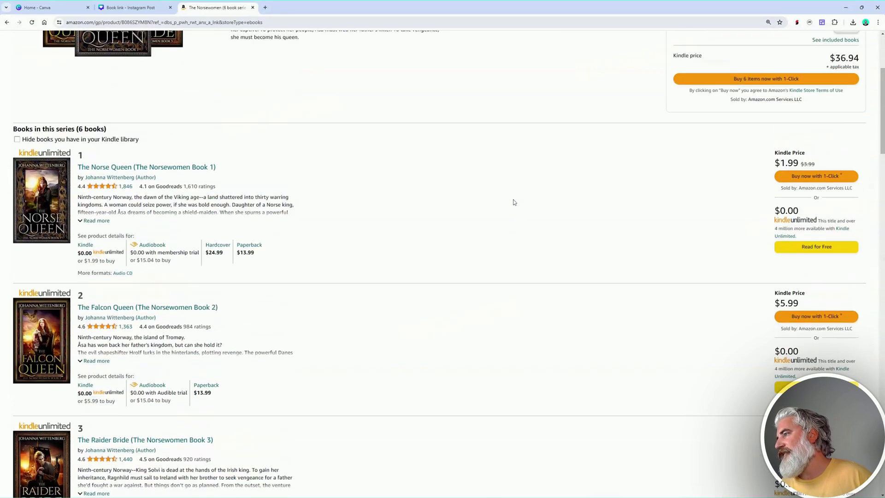
scroll(514, 202, "down", 11)
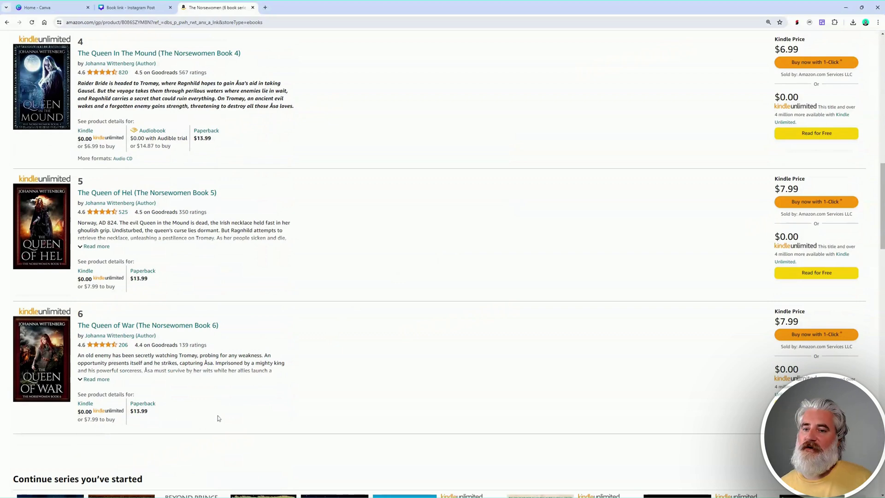
scroll(339, 255, "up", 3)
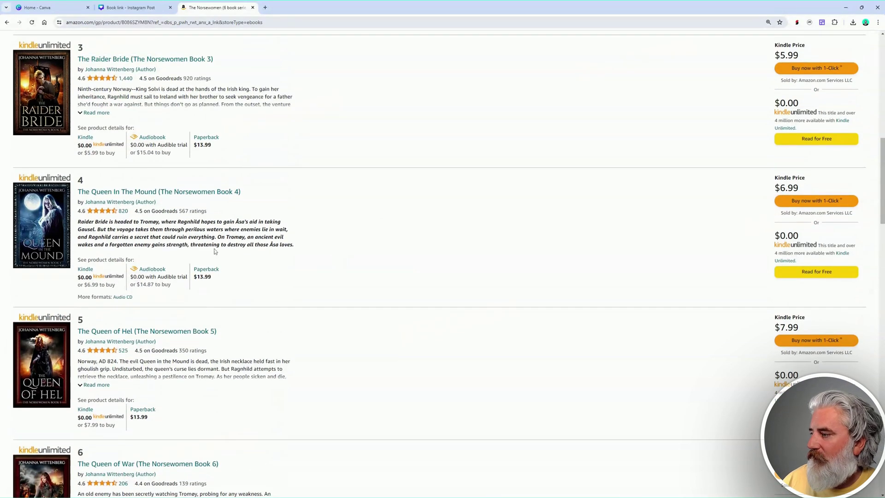
scroll(214, 251, "up", 6)
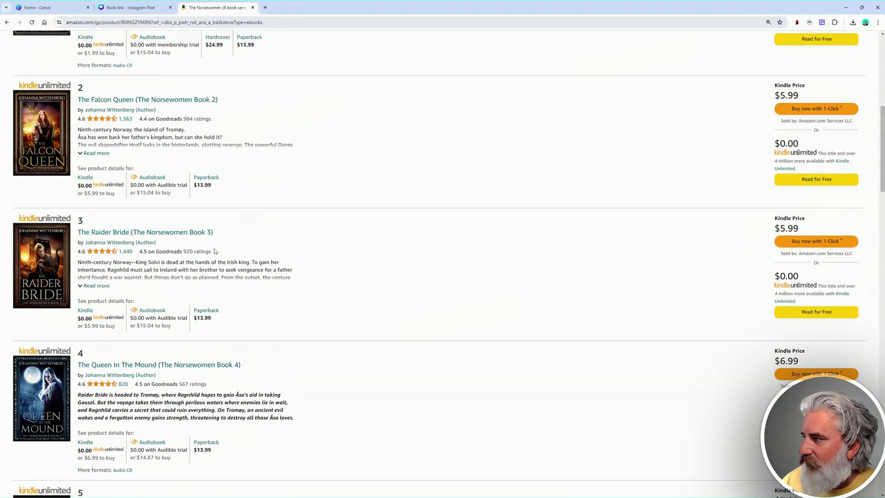
scroll(216, 251, "up", 3)
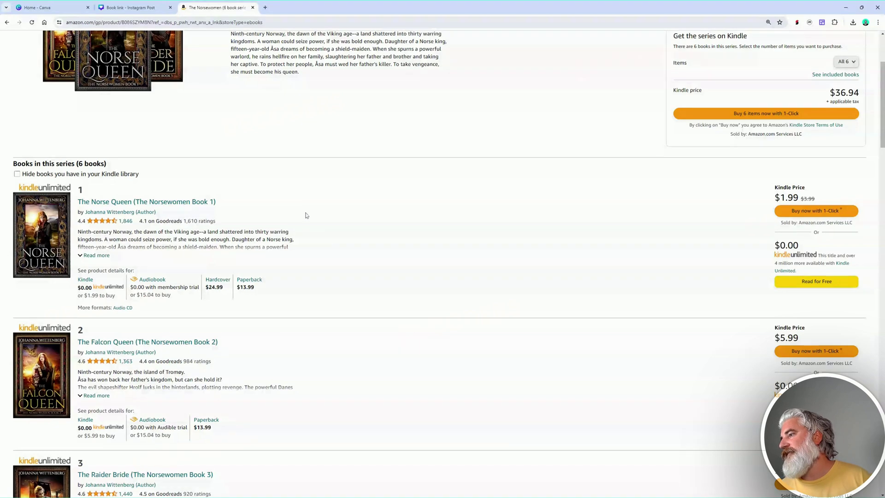
left_click(179, 202)
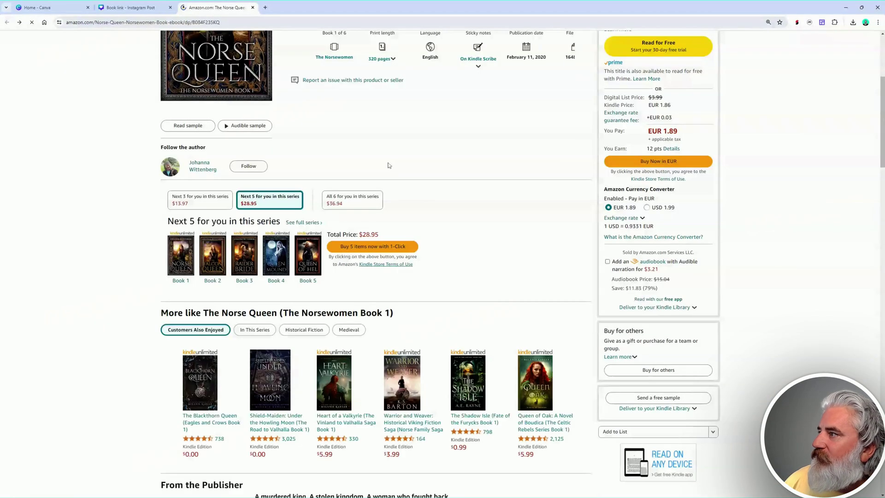
Switch back to the Book link design in Canva and separate the cover from the background picture, placing the picture in the page's upper-left corner.
key("ctrl+Tab")
key("ctrl+Tab")
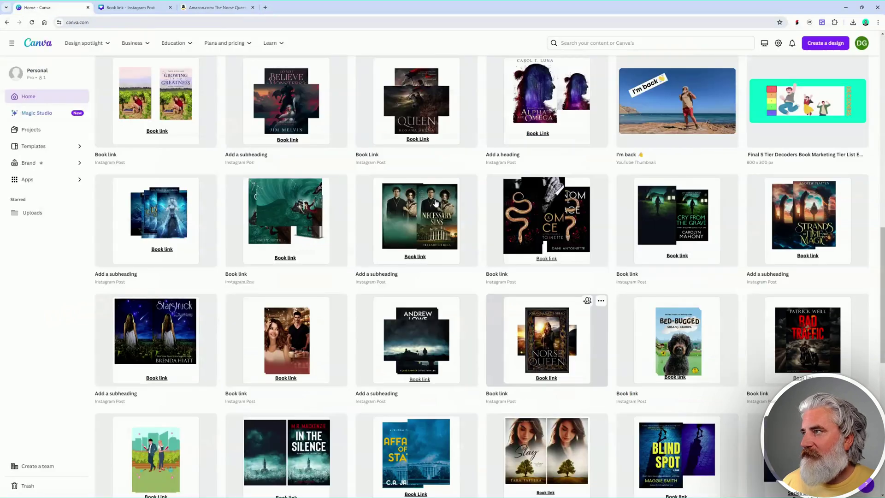
left_click_drag(561, 308, 647, 271)
left_click_drag(466, 308, 375, 190)
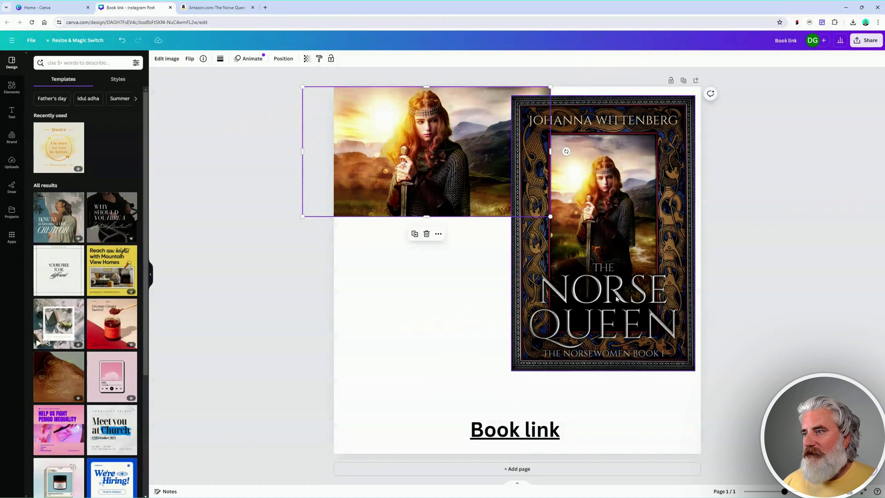
Delete the "Book link" text and move the book cover to the lower left of the page.
left_click_drag(636, 295, 585, 332)
left_click_drag(515, 430, 491, 429)
key("Delete")
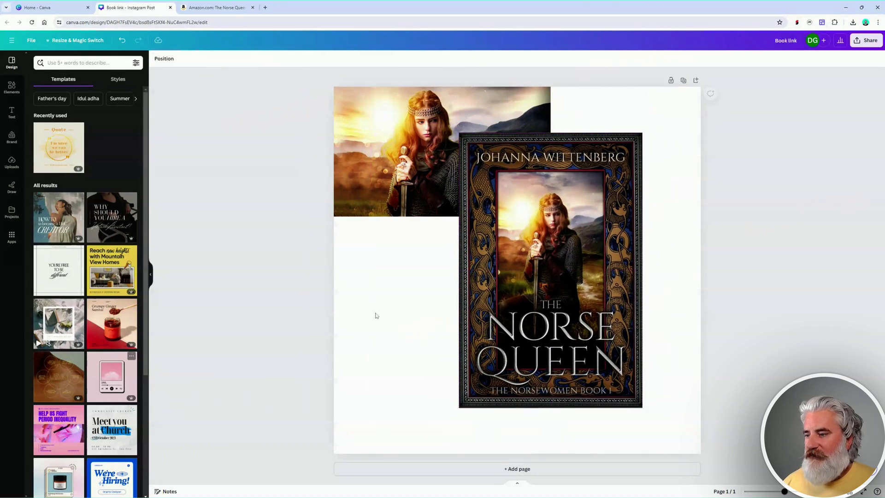
left_click(526, 298)
left_click_drag(526, 298, 422, 327)
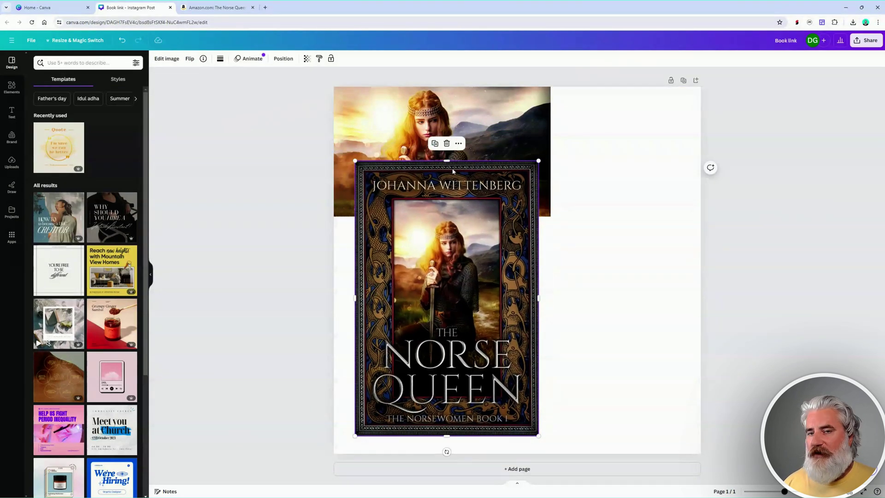
Enlarge the background picture to cover the whole page, positioning the woman to the right of the book cover.
mouse_move(484, 130)
left_mouse_down()
mouse_move(504, 146)
mouse_move(504, 131)
mouse_move(474, 130)
left_mouse_up()
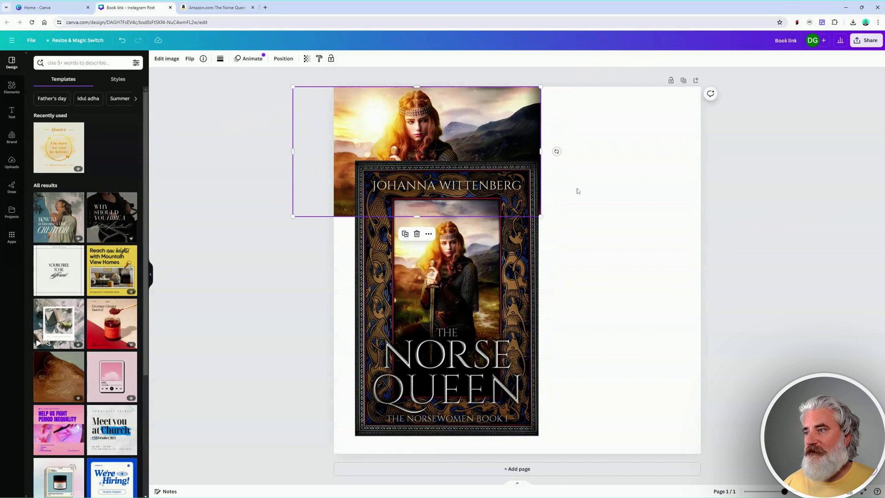
left_click_drag(540, 216, 697, 298)
mouse_move(623, 230)
left_mouse_down()
mouse_move(638, 318)
mouse_move(627, 221)
mouse_move(627, 230)
left_mouse_up()
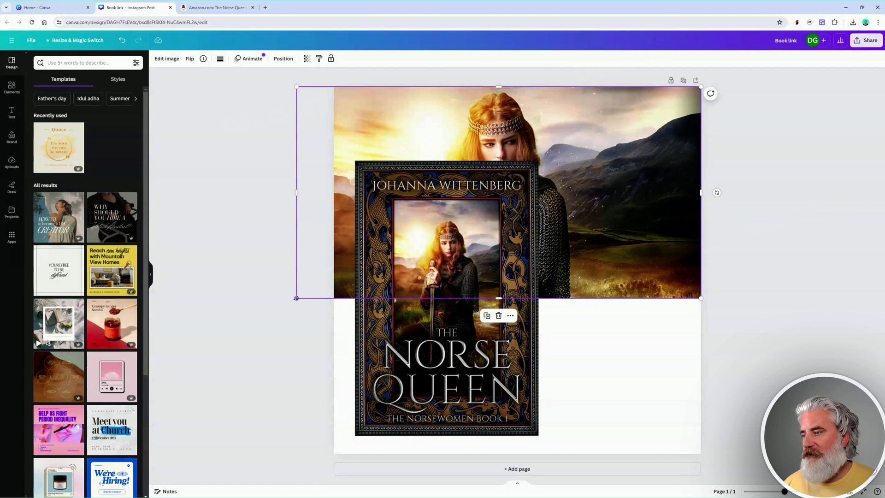
left_click_drag(297, 298, 286, 304)
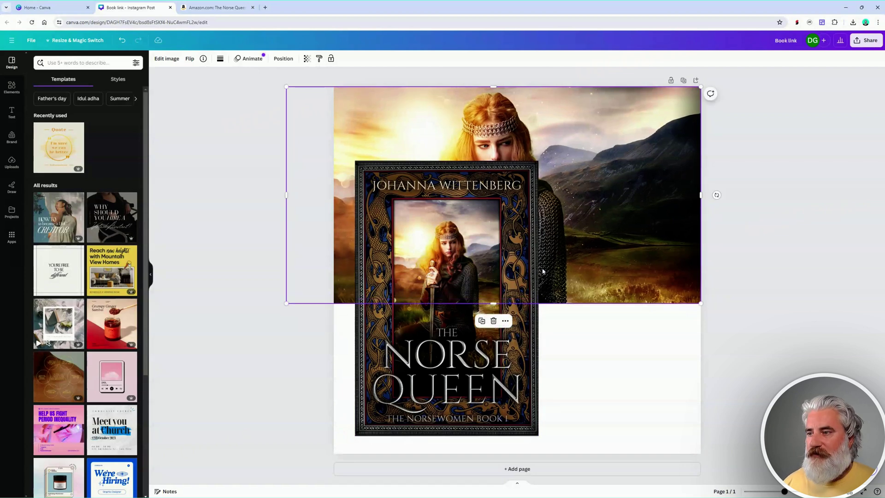
left_click_drag(441, 262, 602, 261)
left_click_drag(447, 303, 188, 497)
left_click_drag(594, 304, 691, 310)
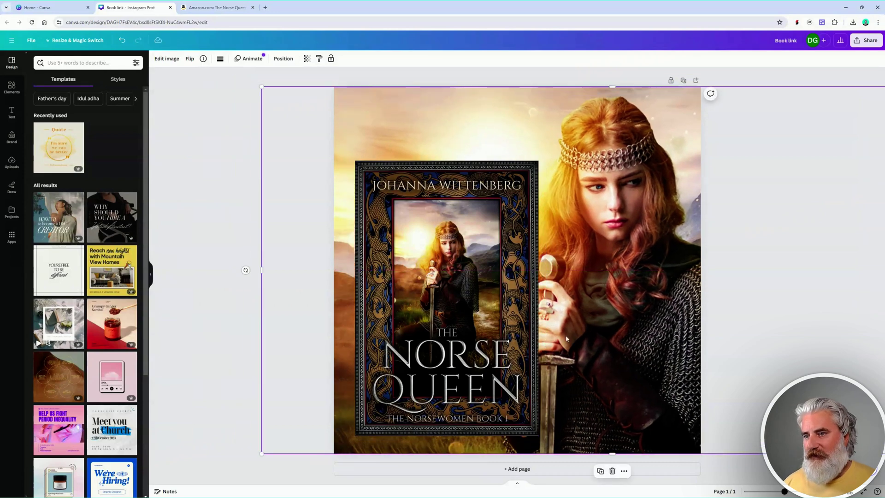
Move the book cover up and close to the page's left edge, and nudge the background picture slightly right.
left_click_drag(470, 335, 479, 306)
left_click(643, 249)
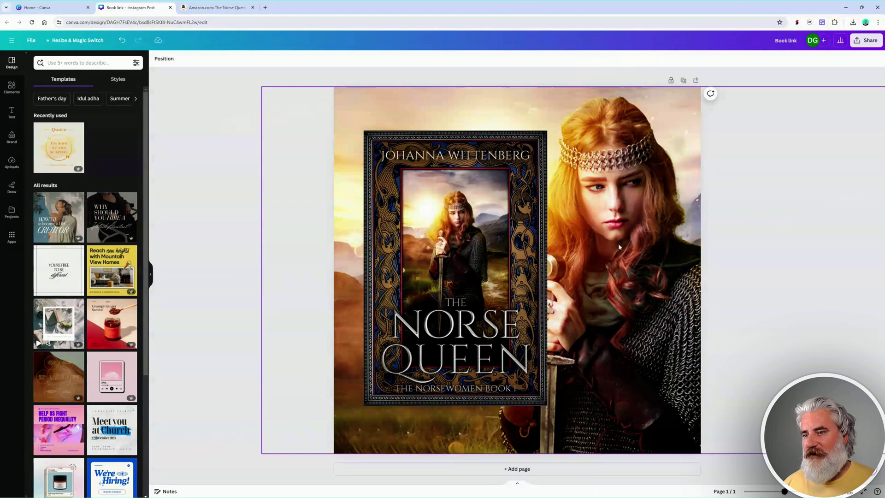
left_click_drag(625, 252, 604, 293)
scroll(563, 313, "down", 4)
scroll(563, 312, "down", 2)
scroll(562, 313, "up", 2)
mouse_move(503, 303)
left_mouse_down()
mouse_move(476, 310)
mouse_move(490, 298)
left_mouse_up()
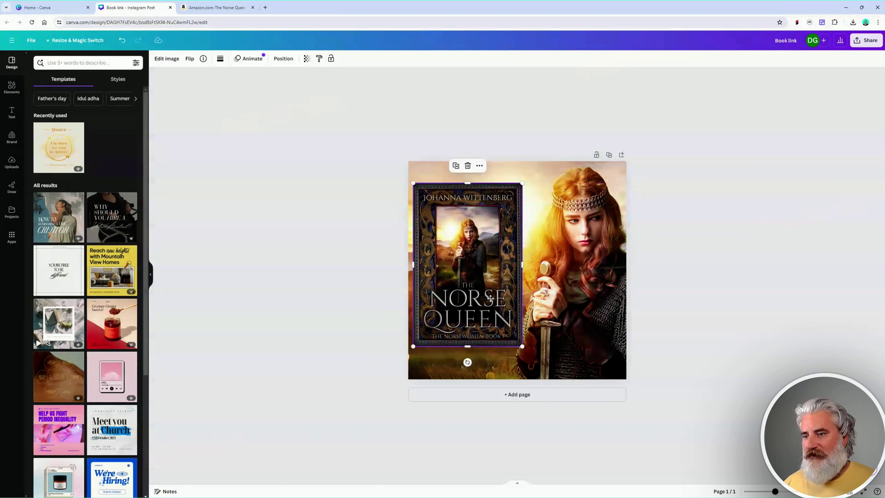
Try a larger background picture shifted left behind the cover, and scale it back to the page height with the woman on the right.
left_click(597, 283)
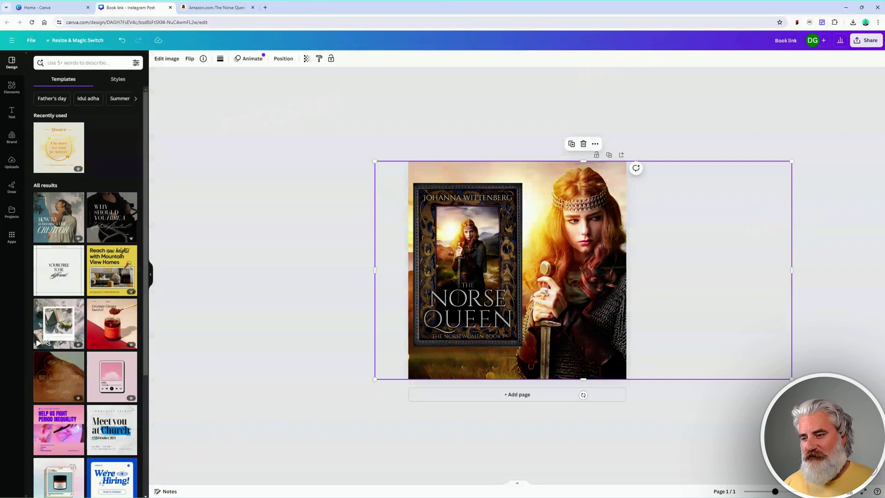
left_click_drag(792, 378, 875, 422)
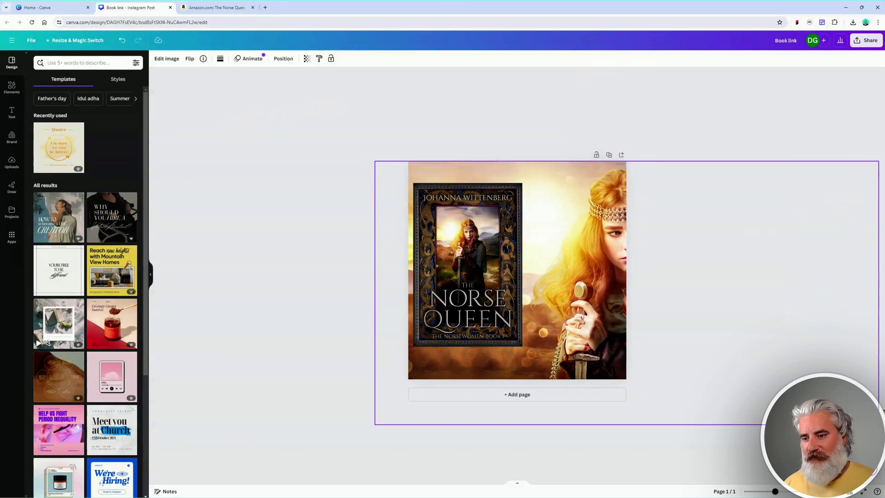
left_click_drag(780, 310, 717, 309)
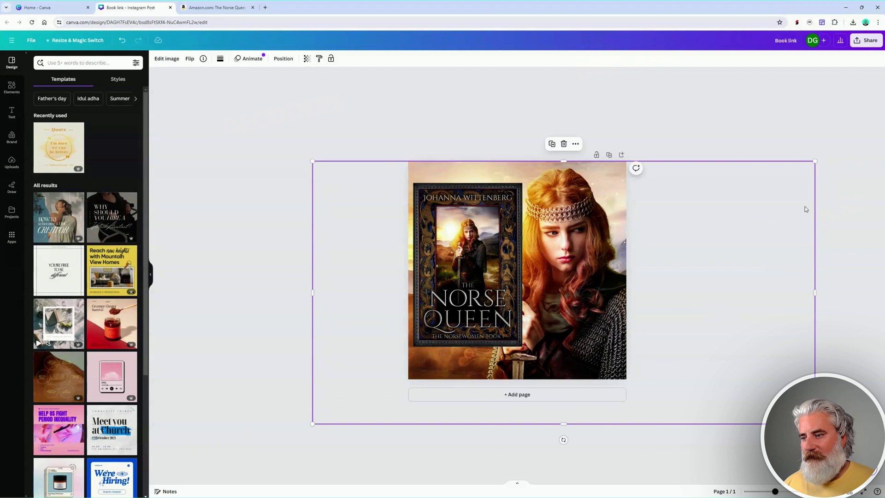
left_click_drag(815, 423, 729, 379)
left_click_drag(551, 283, 582, 284)
Try the book cover at several heights and place it near the page's lower-left corner, leaving free space above it.
left_click_drag(494, 273, 479, 275)
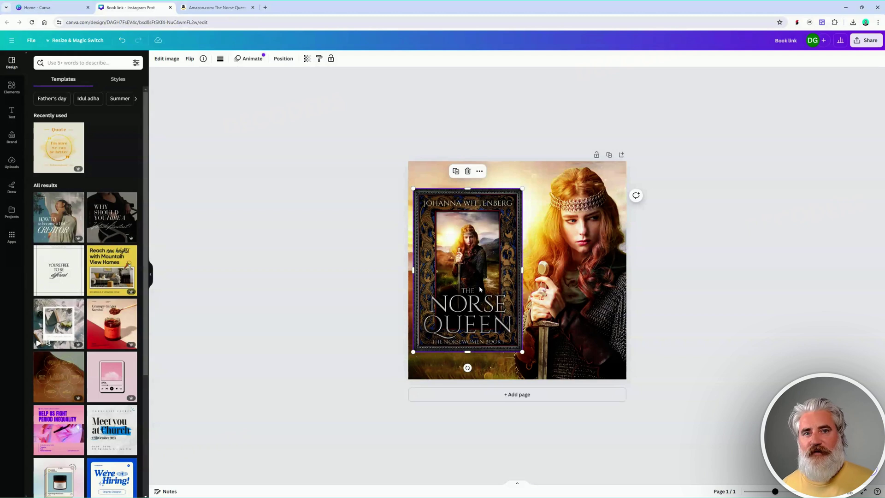
left_click_drag(480, 289, 483, 304)
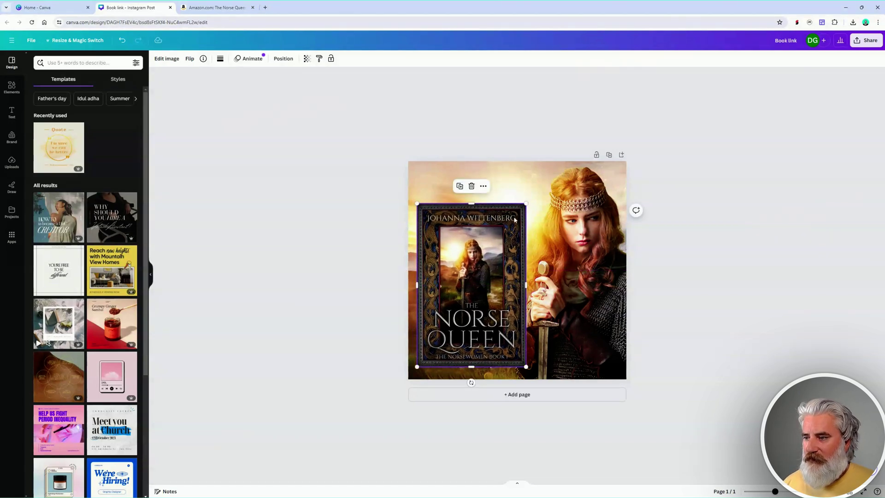
left_click_drag(482, 274, 480, 260)
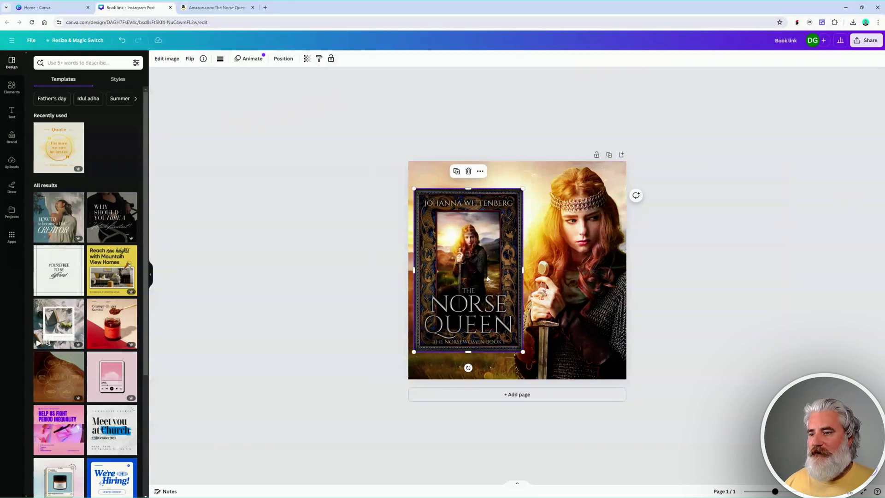
left_click(625, 289)
mouse_move(599, 319)
left_mouse_down()
mouse_move(612, 318)
mouse_move(596, 317)
left_mouse_up()
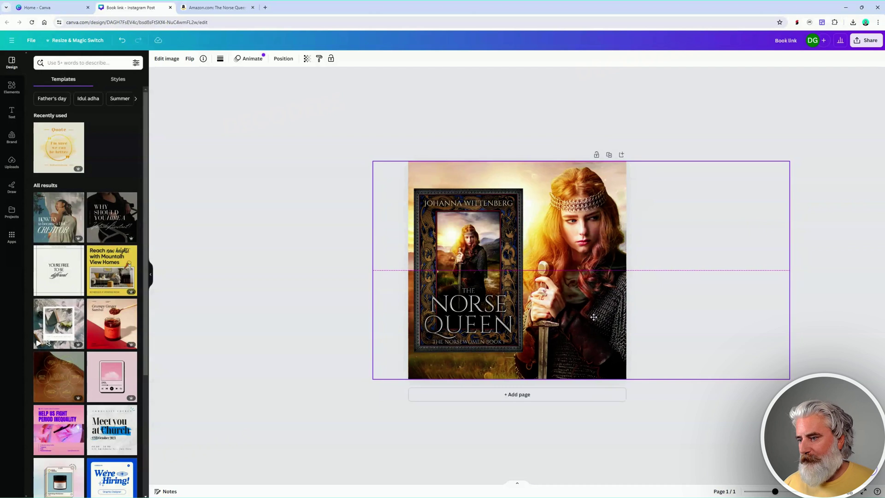
left_click_drag(486, 277, 486, 296)
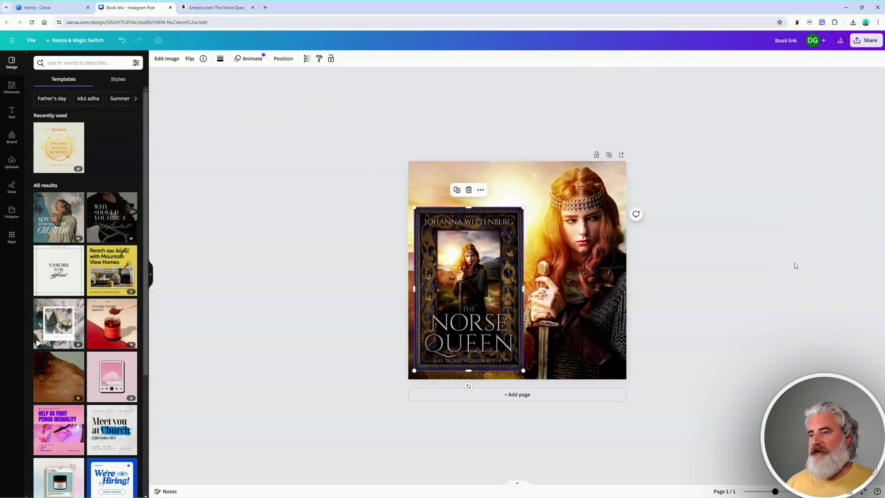
Move the book cover slightly up and to the right, away from the page's lower-left corner.
left_click(699, 119)
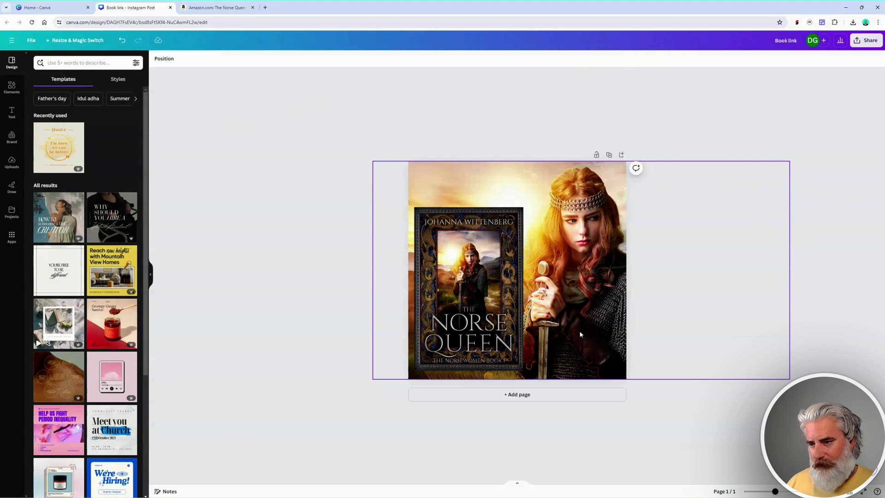
mouse_move(477, 298)
left_mouse_down()
mouse_move(488, 295)
mouse_move(478, 295)
left_mouse_up()
key("shift+Right")
key("shift+Right")
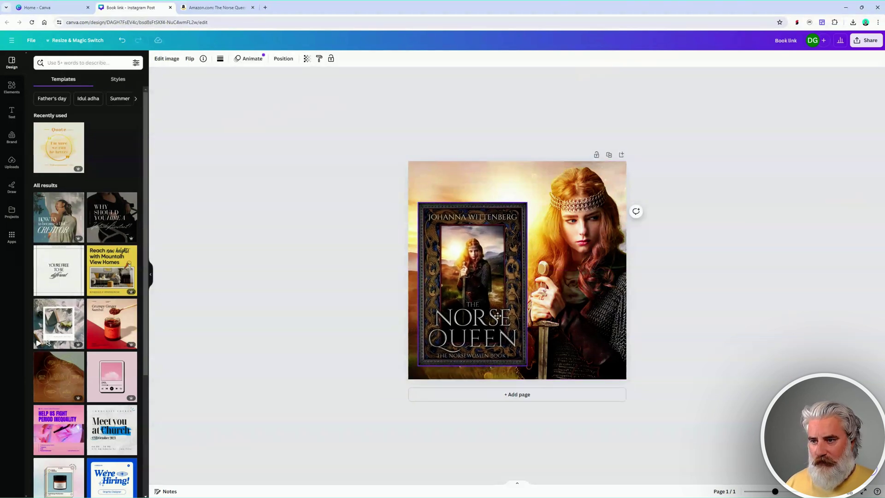
key("shift+Up")
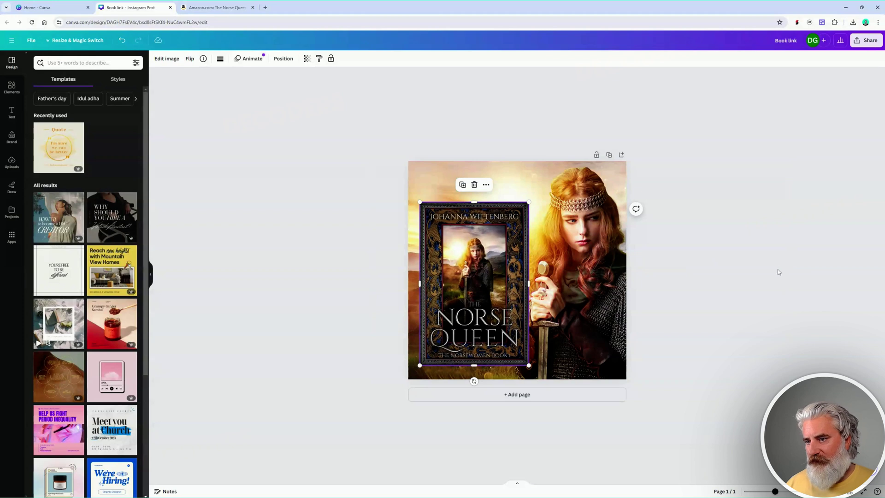
Try flipping the book cover vertically, and flip it back upright.
left_click(190, 59)
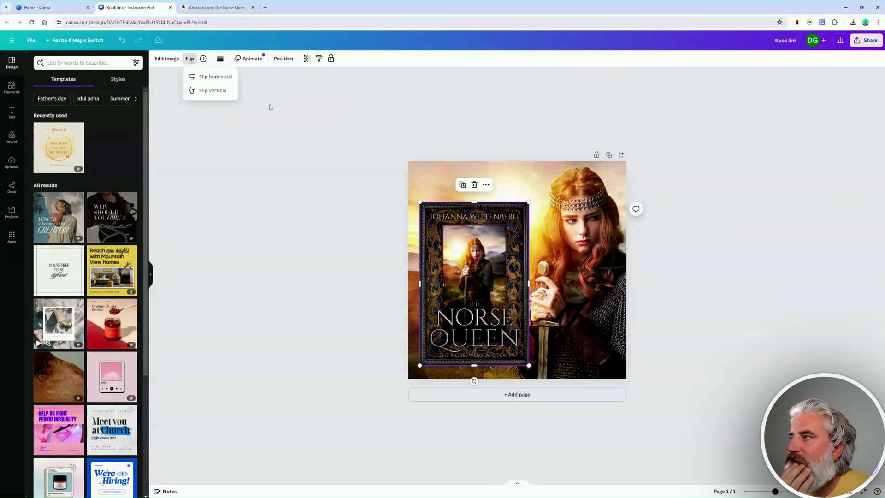
left_click(216, 91)
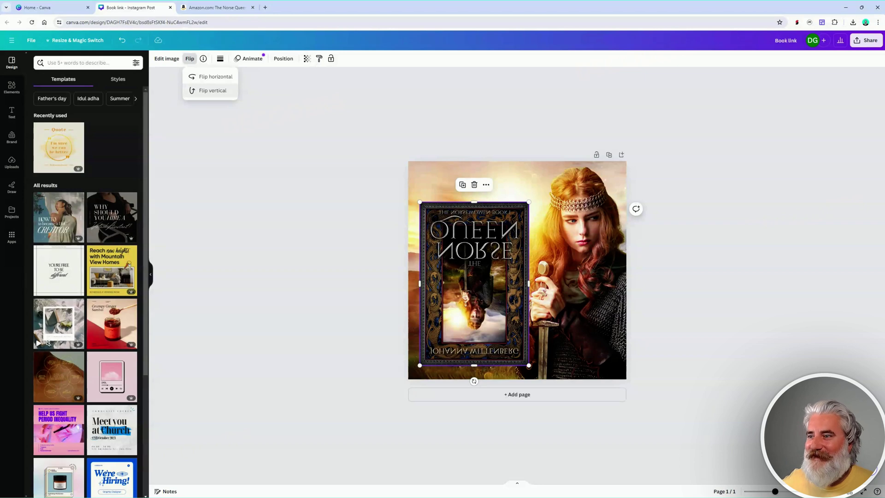
left_click(213, 91)
Try flipping the background picture horizontally, and undo the flip.
left_click(569, 248)
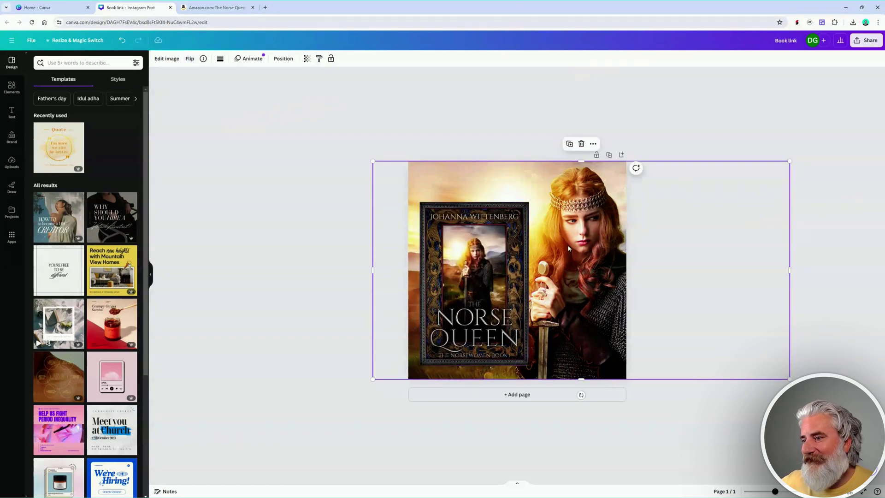
left_click(189, 58)
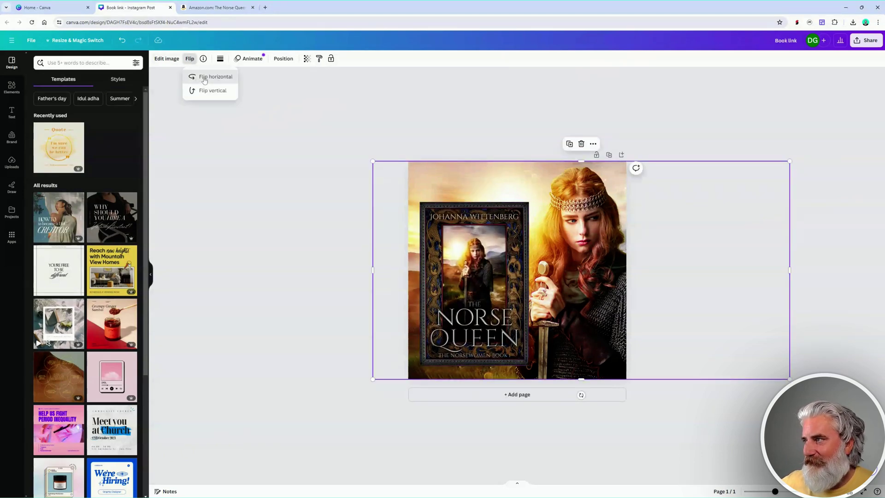
left_click(205, 79)
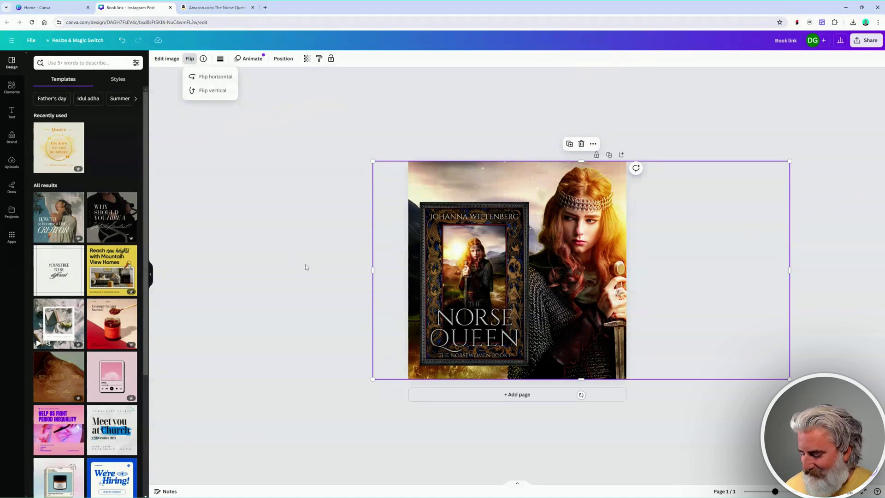
left_click(813, 247)
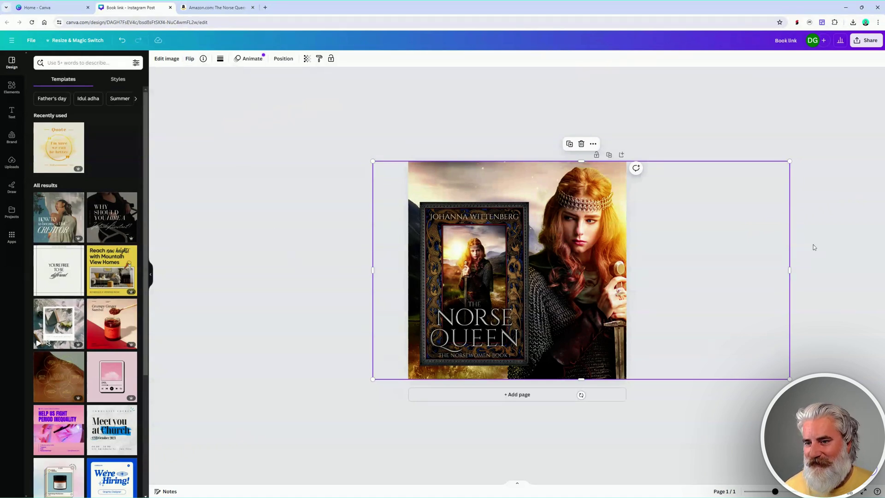
left_click(708, 139)
key("ctrl+z")
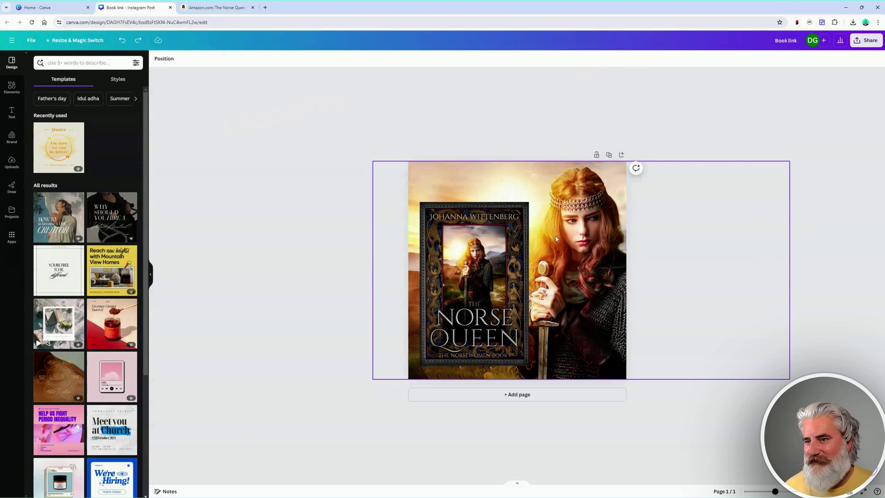
Try the book cover further left and lower, and settle it slightly above the page's lower-left corner.
left_click_drag(476, 271, 472, 271)
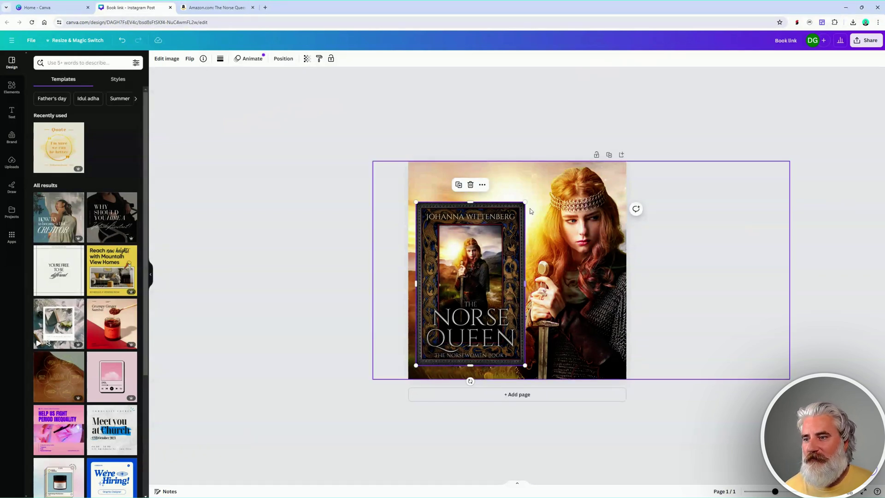
left_click(744, 140)
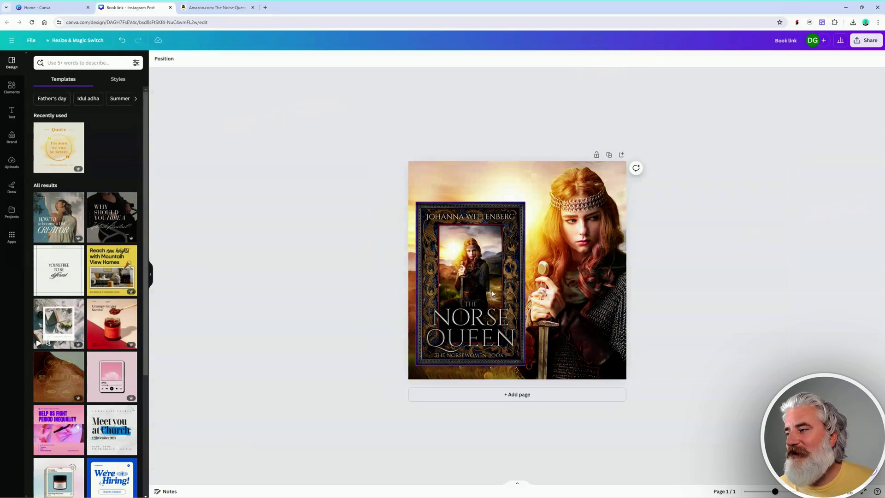
left_click_drag(490, 289, 487, 300)
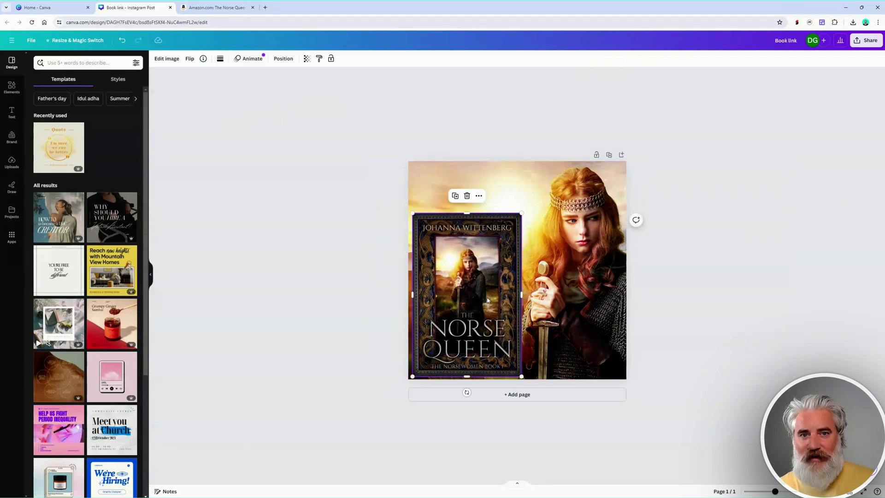
left_click_drag(460, 266, 463, 257)
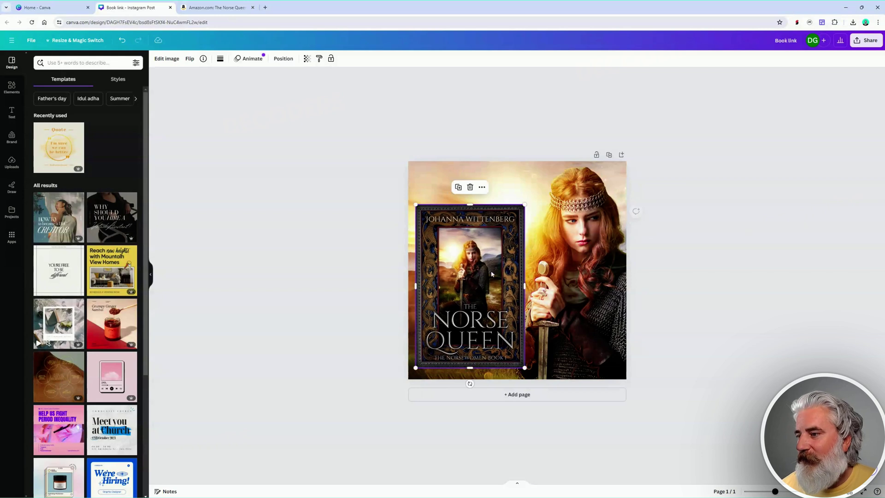
Try mirroring the book cover horizontally, and restore its readable orientation.
left_click(190, 59)
left_click(215, 77)
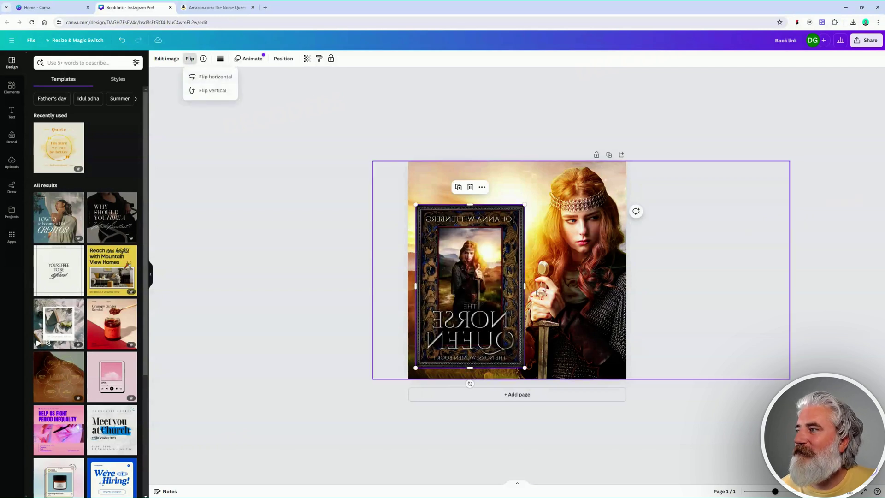
left_click(206, 77)
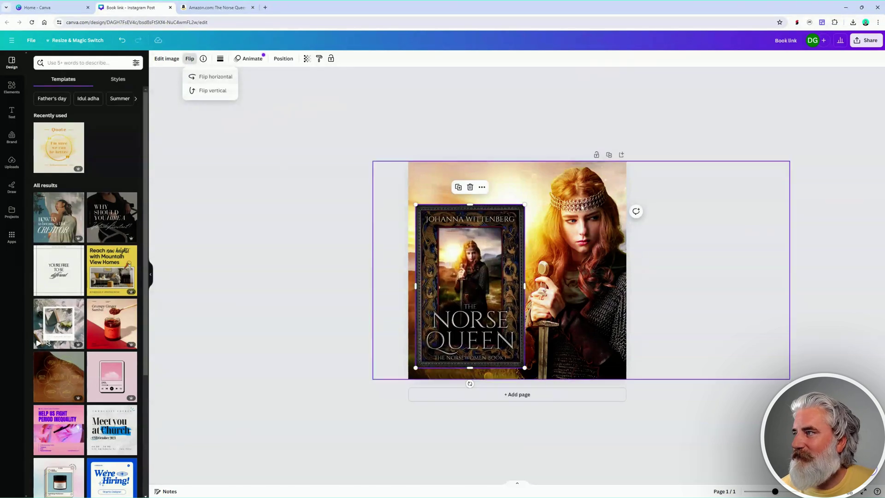
Flip the background picture horizontally and move the book cover slightly down toward the page's lower-left corner.
left_click(597, 227)
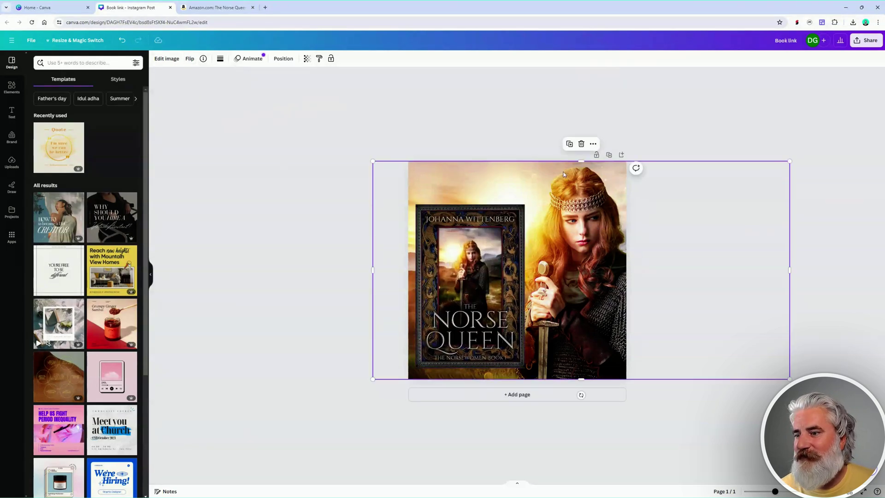
left_click(189, 58)
left_click(202, 77)
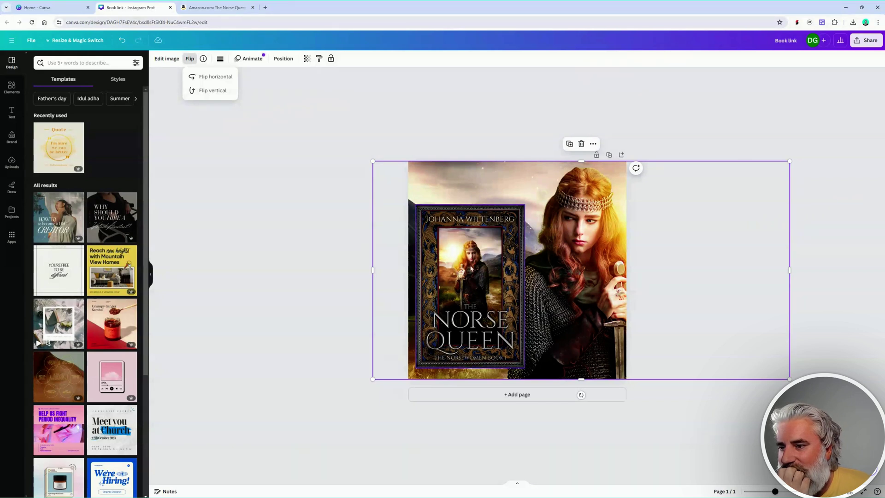
mouse_move(470, 269)
left_mouse_down()
mouse_move(577, 278)
mouse_move(433, 270)
mouse_move(474, 280)
left_mouse_up()
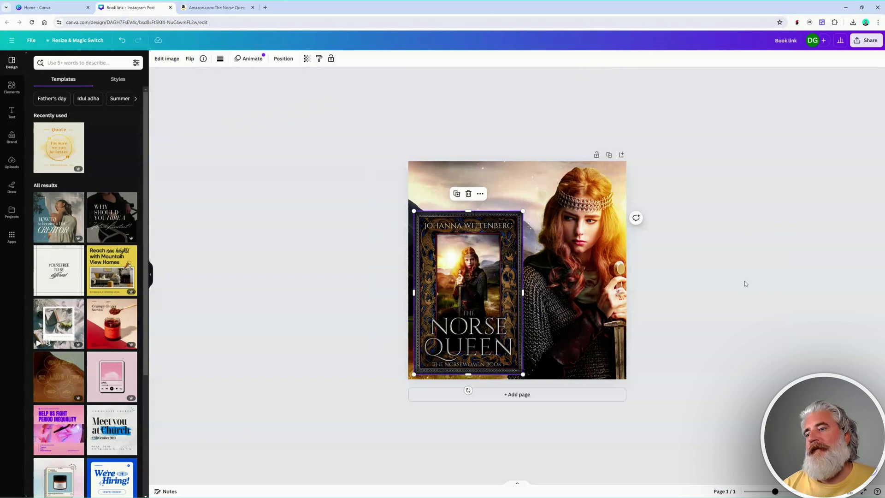
Shift the flipped background picture left so the woman and her sword sit fully within the page.
left_click(567, 291)
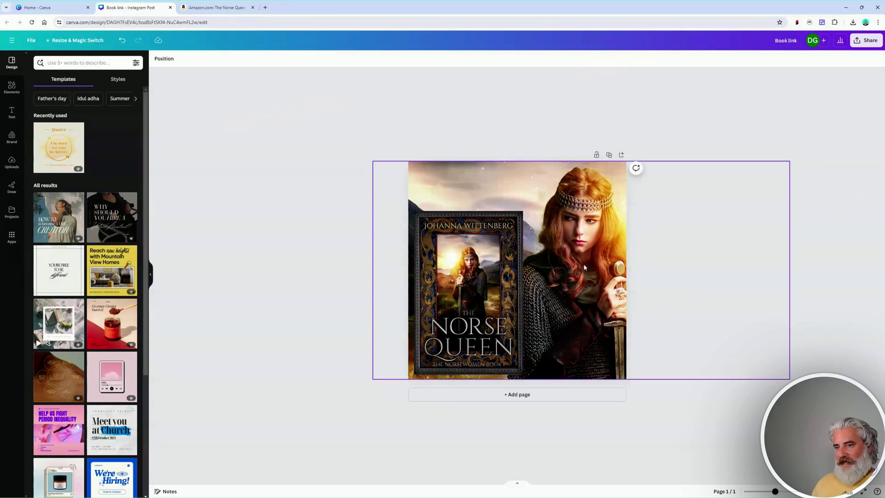
left_click(584, 210)
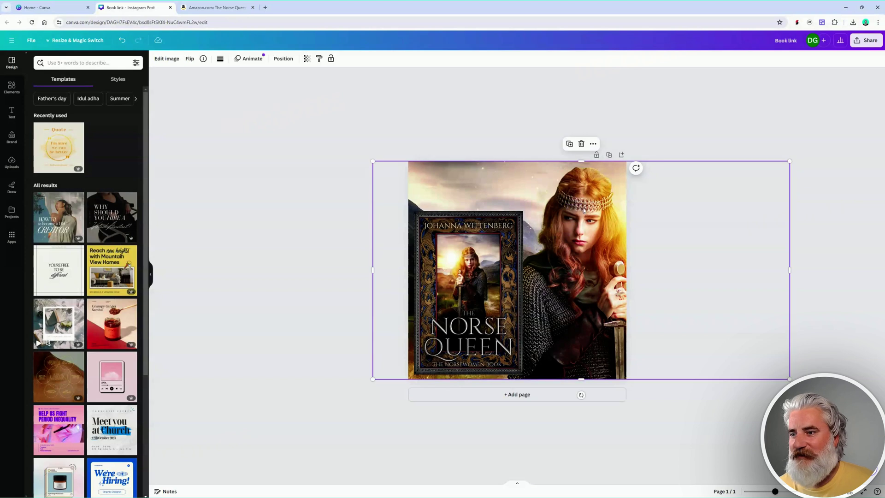
mouse_move(583, 209)
left_mouse_down()
mouse_move(539, 213)
mouse_move(579, 224)
mouse_move(540, 224)
mouse_move(644, 192)
mouse_move(616, 223)
mouse_move(604, 222)
mouse_move(627, 223)
mouse_move(564, 225)
mouse_move(577, 225)
left_mouse_up()
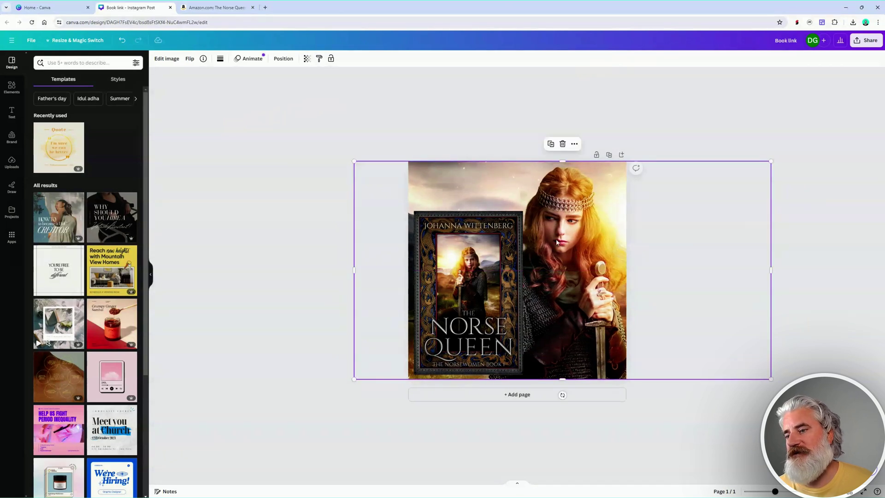
Shrink the book cover while keeping it in the page's lower-left corner, uncovering more of the woman.
left_click(489, 281)
left_click_drag(523, 210, 508, 233)
left_click_drag(486, 282, 485, 281)
left_click(740, 249)
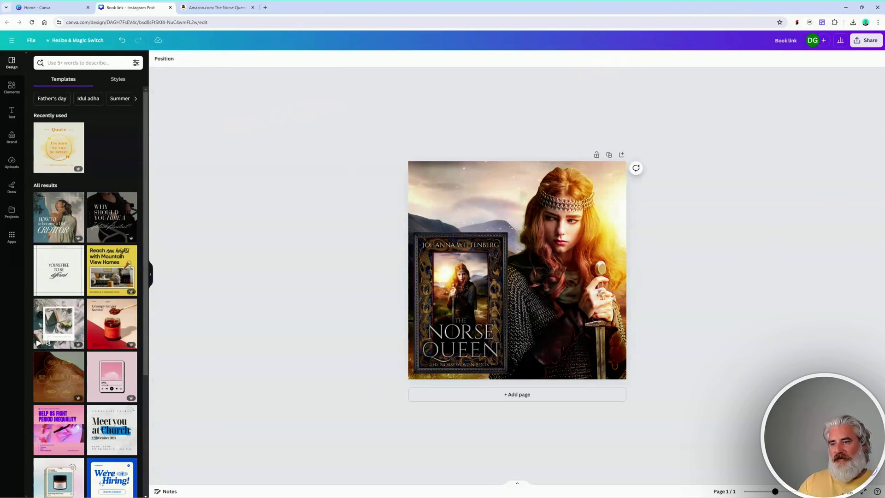
Make a copy of the Book link design and flip the copy's background picture horizontally.
left_click(31, 41)
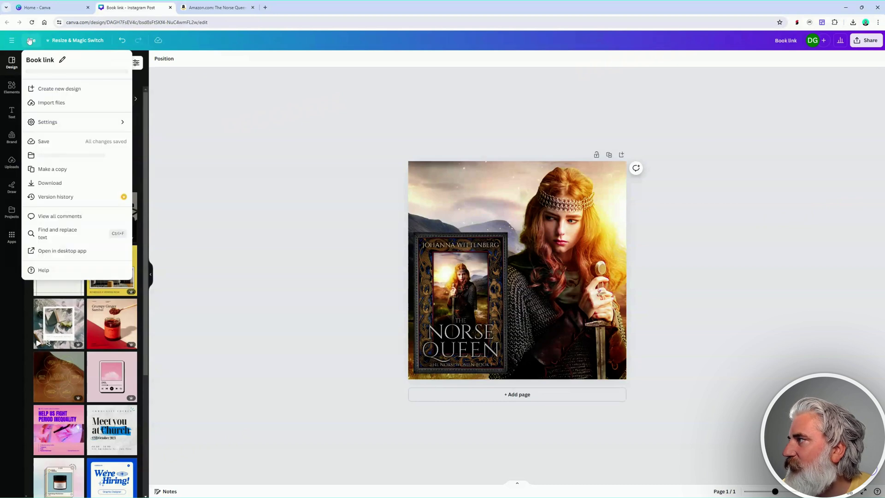
left_click(57, 179)
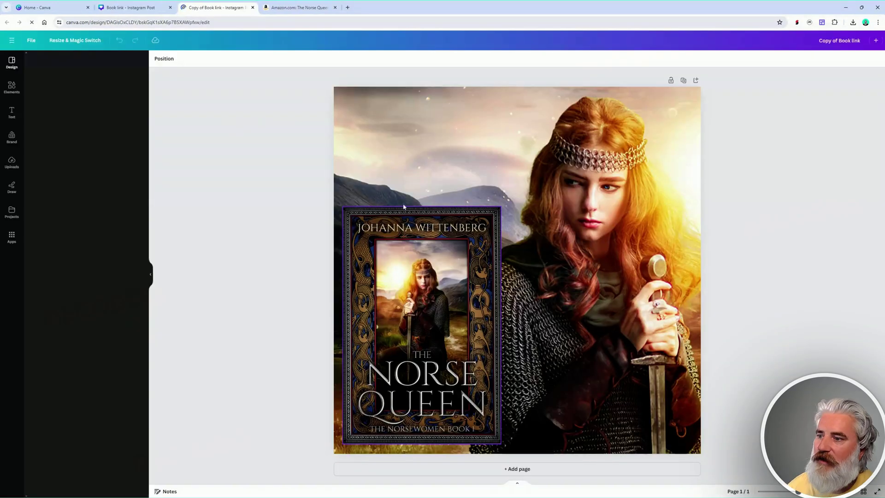
left_click(593, 137)
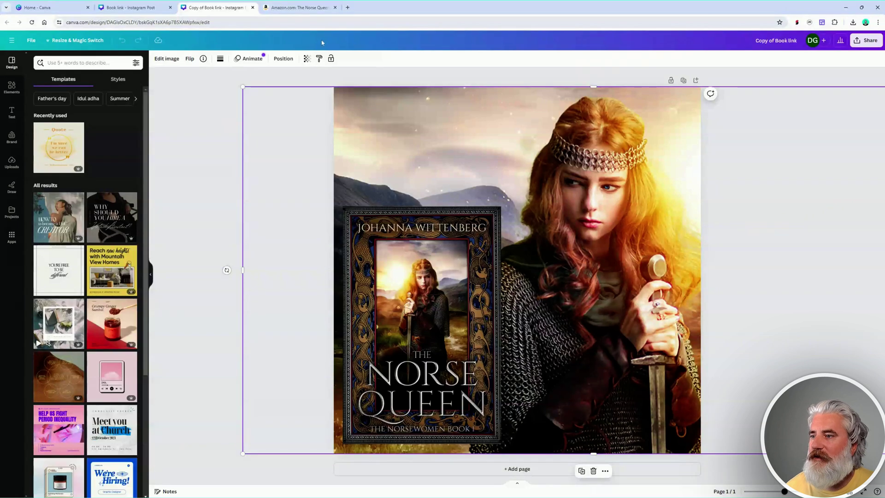
left_click(189, 58)
left_click(216, 77)
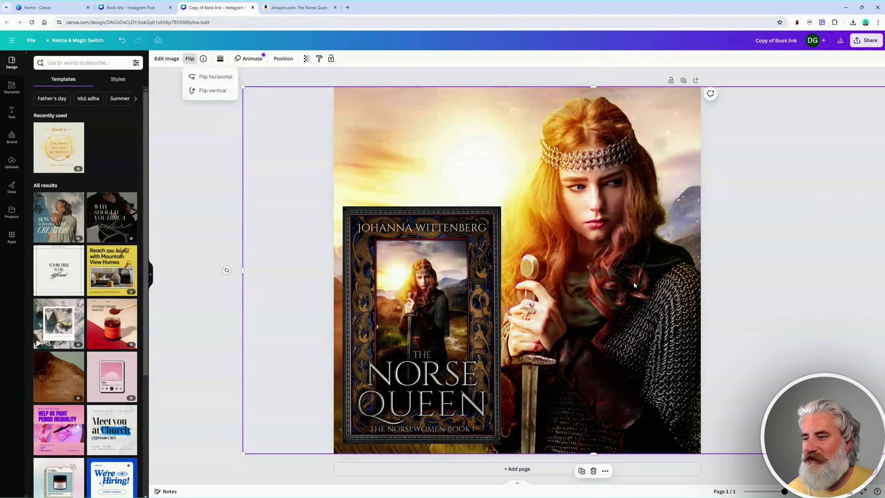
Move the copy's book cover closer to the lower-left corner and enlarge it up to the woman's hands.
left_click(446, 319)
left_click_drag(446, 319, 441, 325)
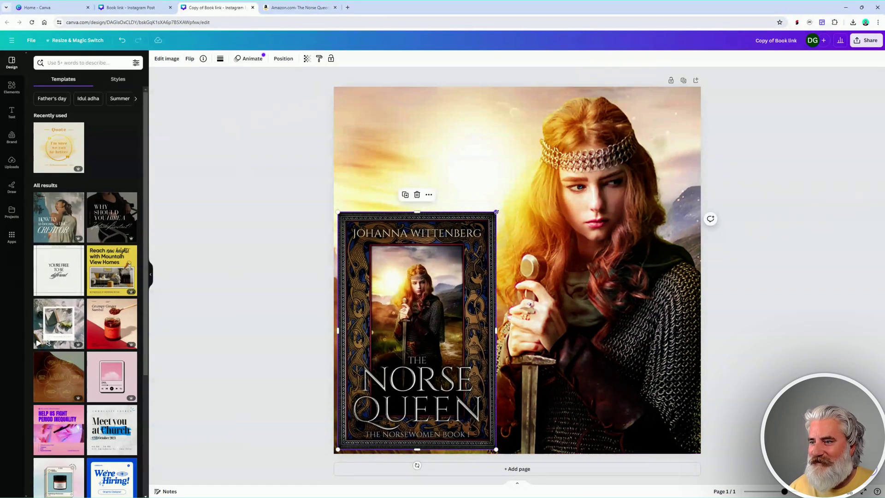
left_click_drag(495, 213, 507, 196)
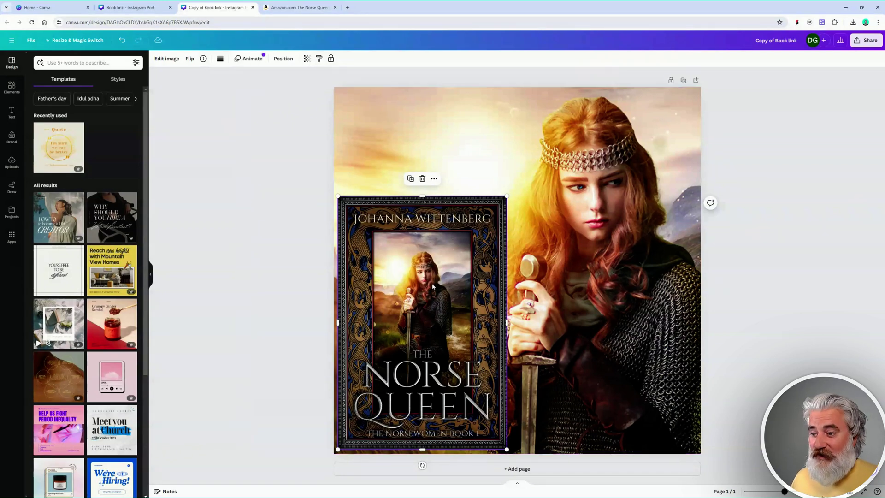
mouse_move(434, 286)
left_mouse_down()
mouse_move(445, 264)
mouse_move(440, 273)
left_mouse_up()
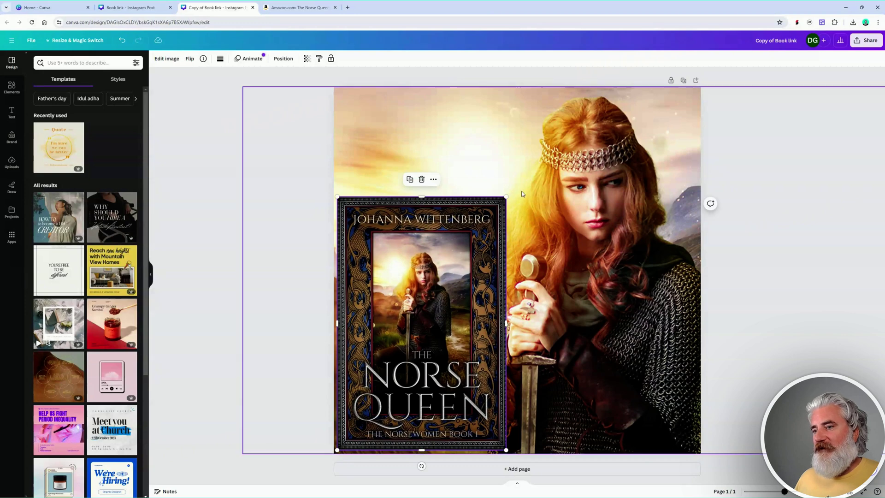
Compare the original Book link design with its copy, and nudge the copy's book cover slightly up and right.
left_click(116, 4)
left_click(215, 8)
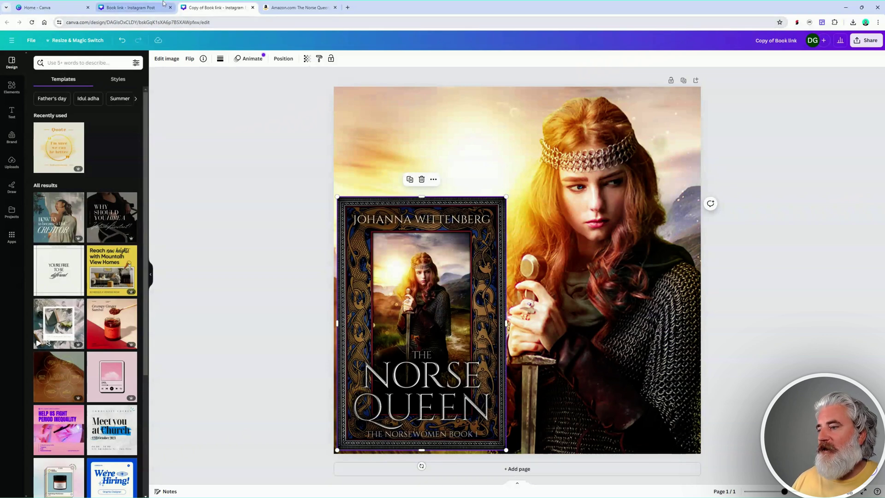
left_click(149, 5)
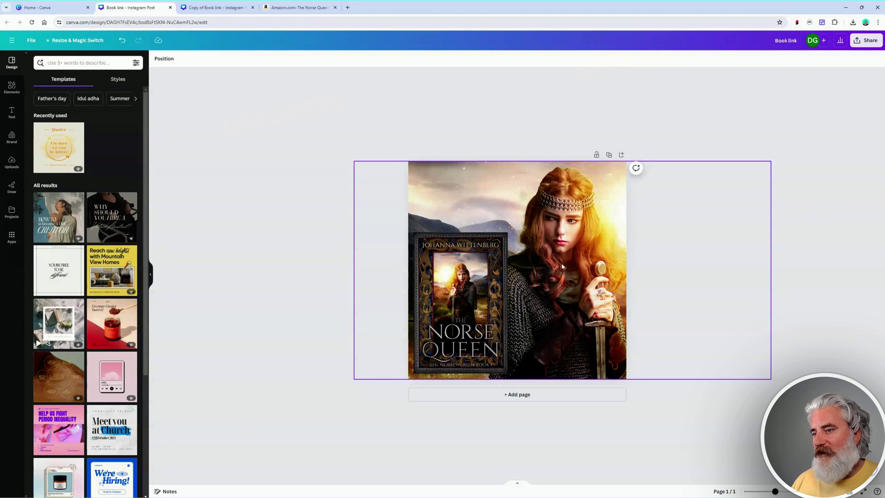
key("ctrl+Tab")
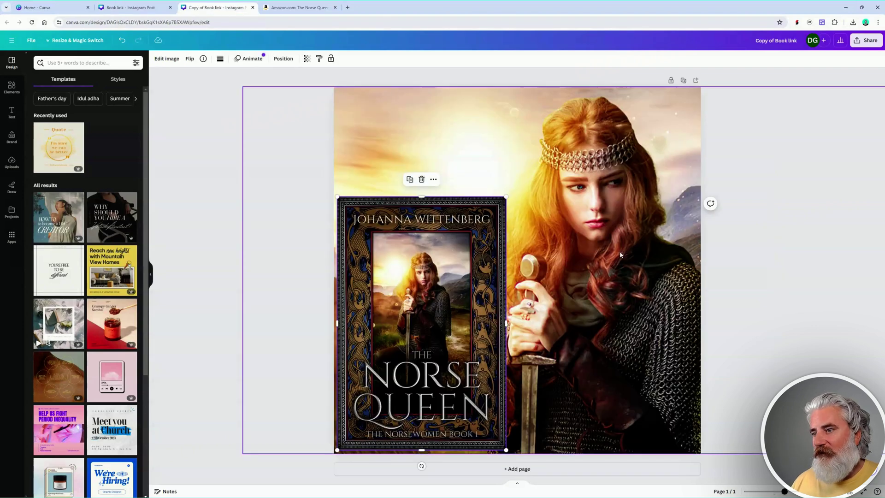
left_click_drag(509, 256, 511, 254)
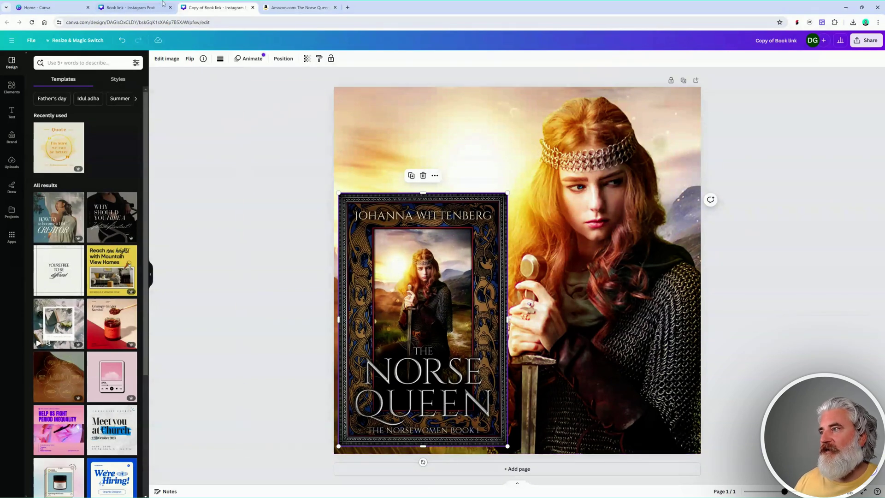
left_click(134, 7)
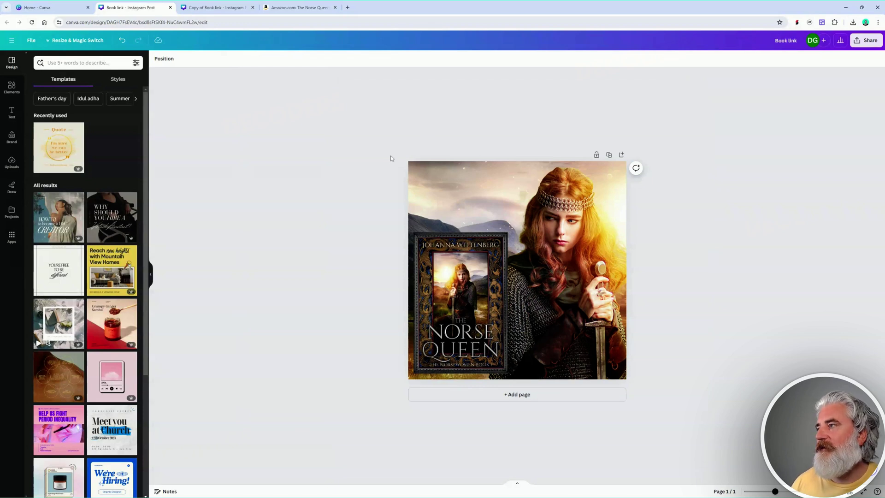
Compare the Book link design with its copy and the Amazon book page, and nudge the original's book cover slightly left.
key("ctrl+Tab")
key("ctrl+Tab")
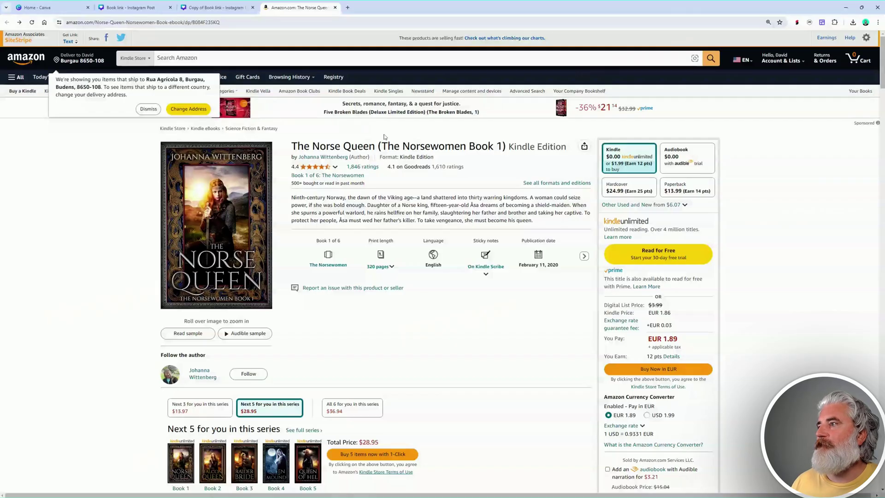
key("ctrl+2")
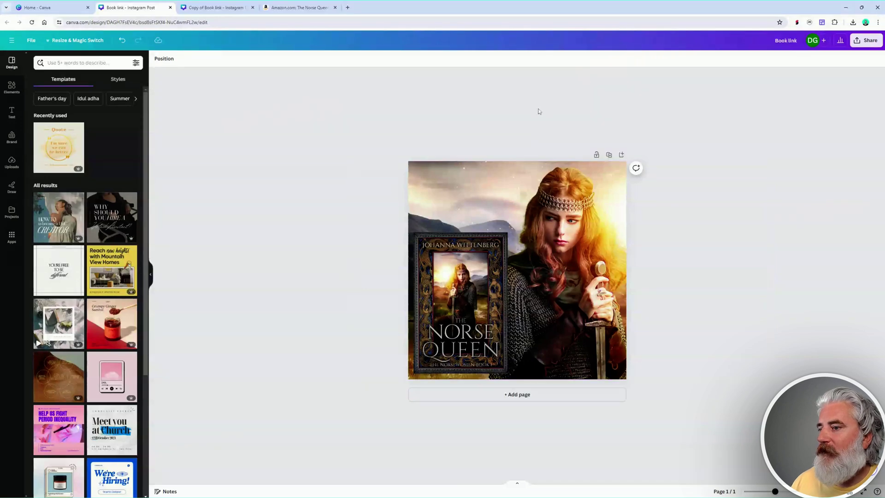
key("ctrl+Tab")
key("ctrl+shift+Tab")
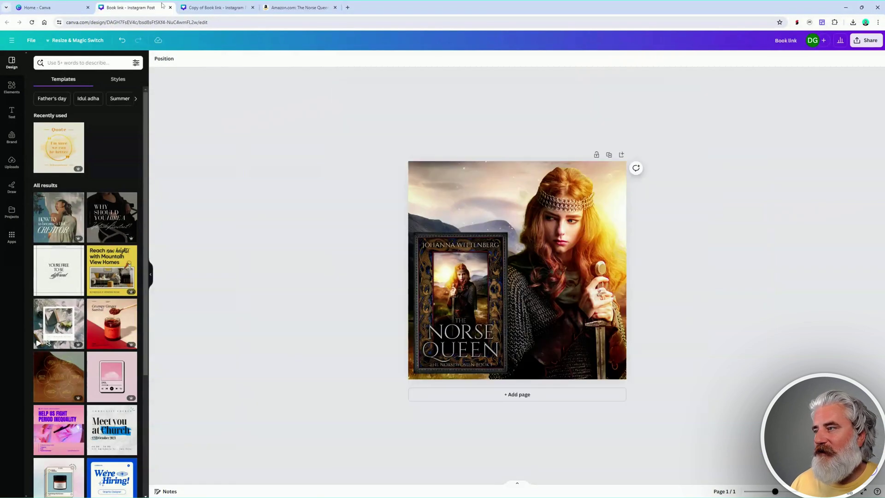
left_click_drag(477, 323, 476, 324)
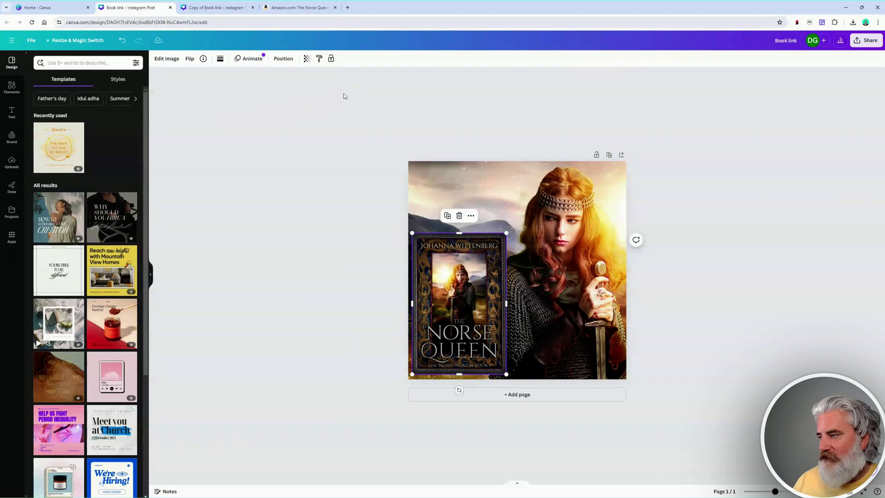
key("ctrl+Tab")
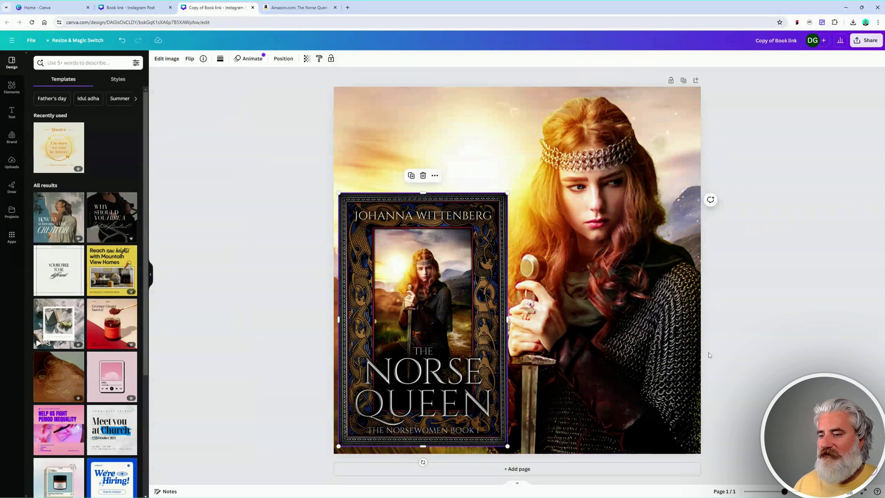
key("ctrl+shift+Tab")
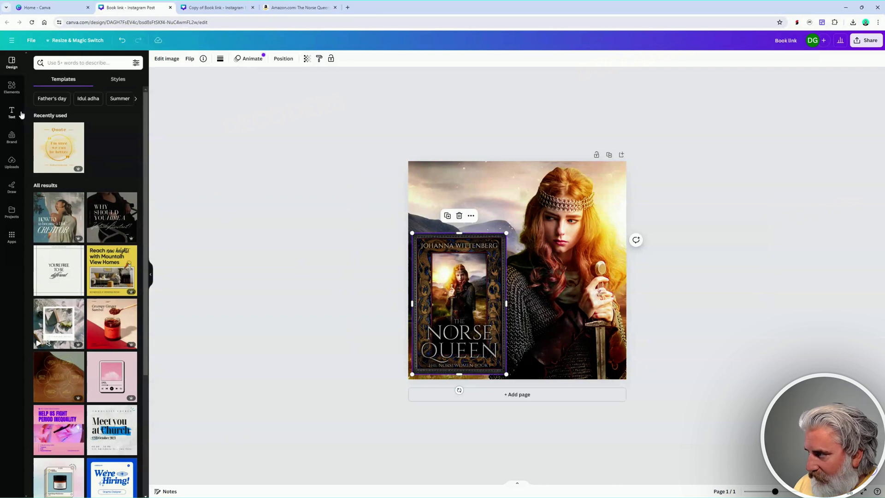
Add a square shape and reshape it into a wide banner above the book cover, extending past the page's left edge.
left_click(12, 88)
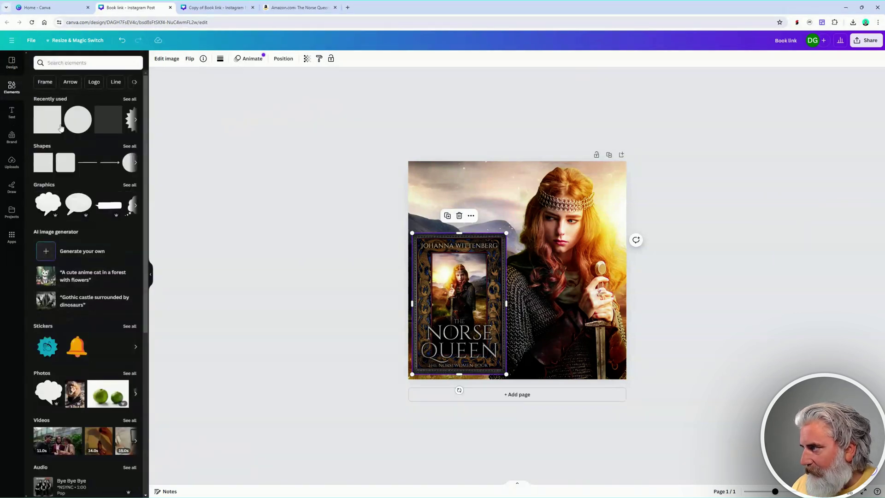
left_click(47, 120)
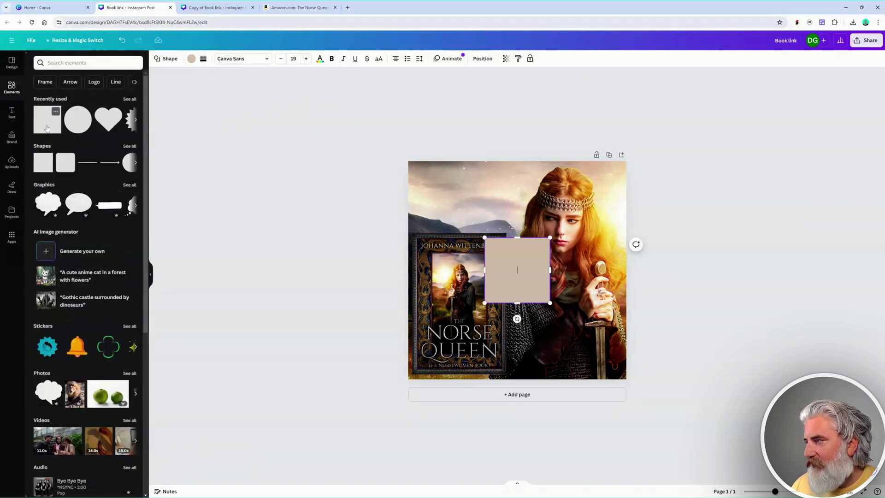
left_click(109, 119)
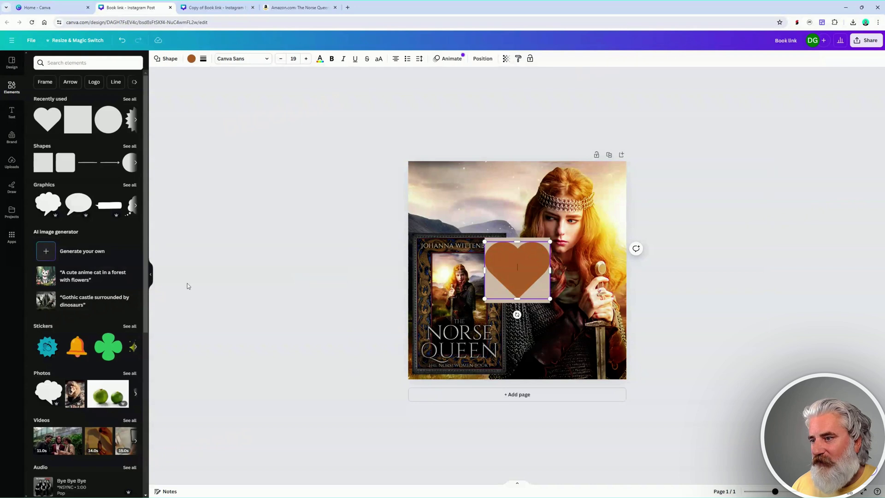
key("Delete")
left_click_drag(489, 264, 434, 195)
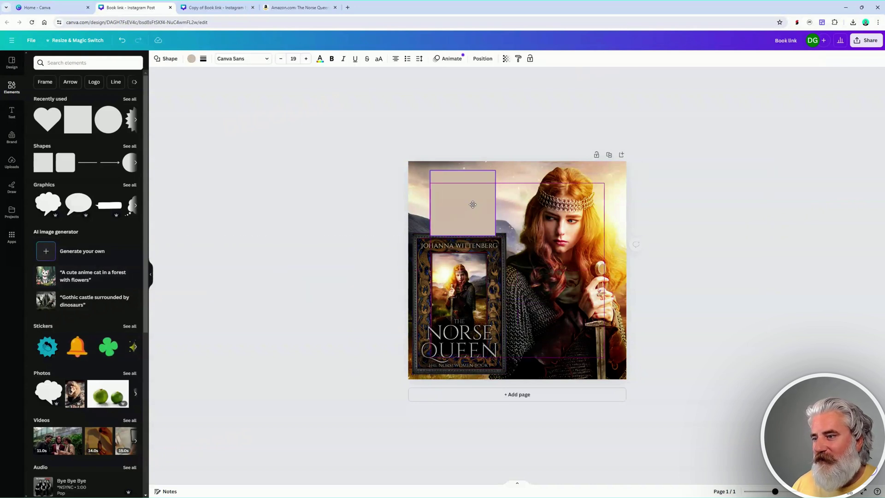
left_click_drag(463, 231, 372, 186)
left_click_drag(496, 186, 507, 188)
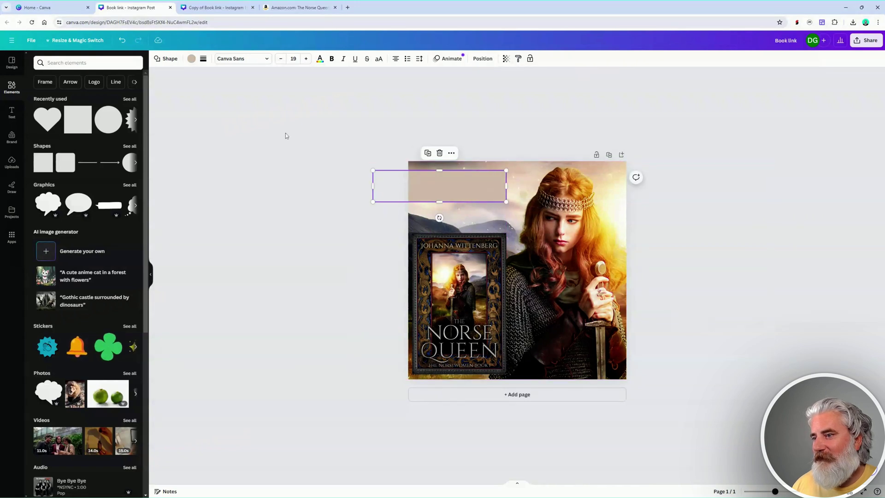
Fill the banner with solid red and adjust its hue to the custom shade #FF5031.
left_click(192, 60)
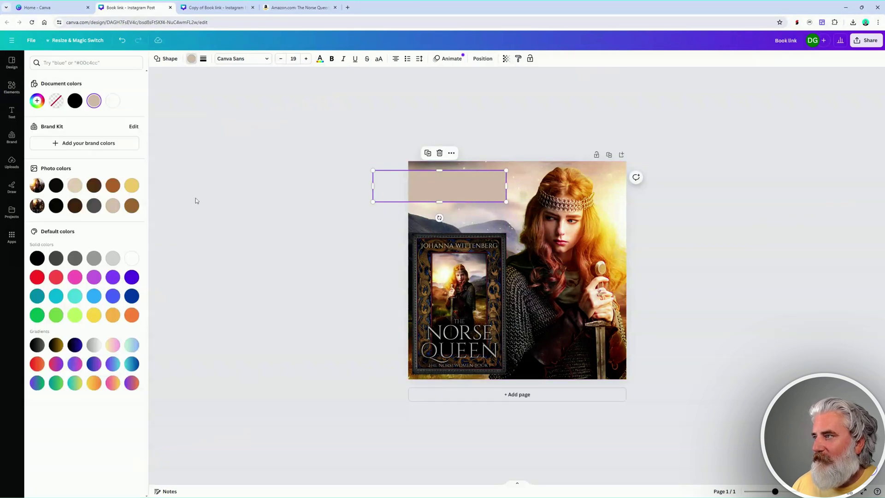
left_click(37, 277)
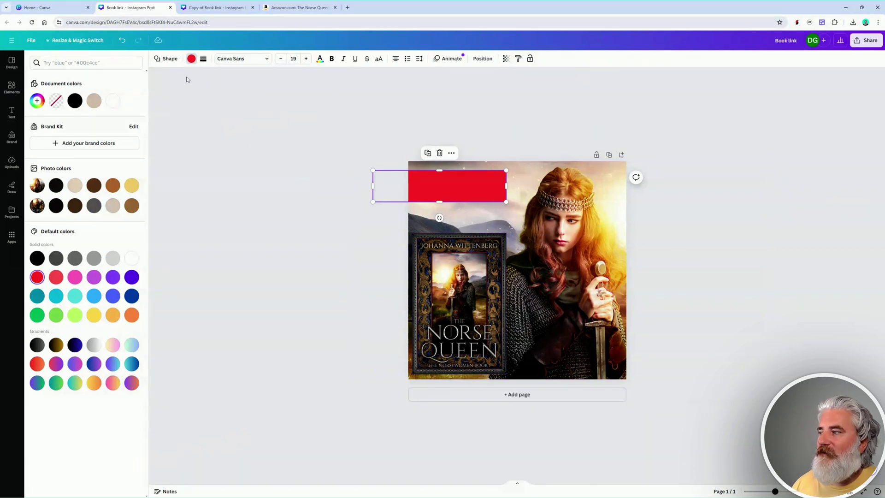
left_click(191, 58)
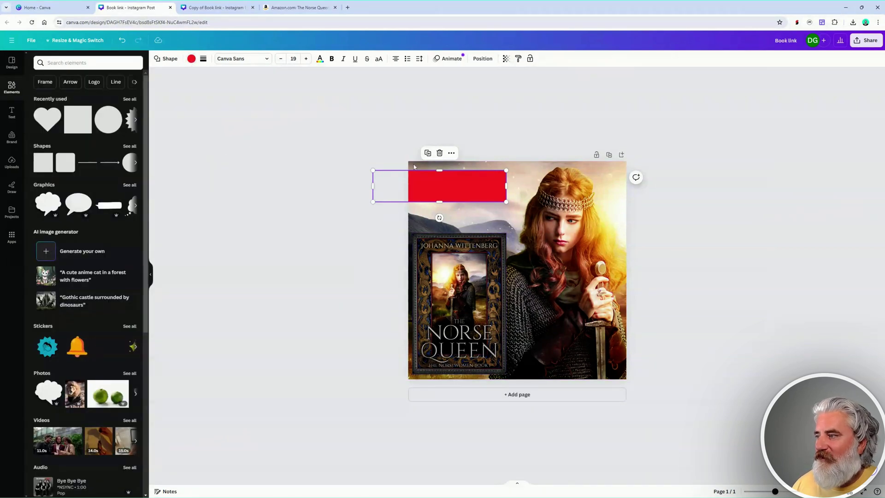
left_click(192, 59)
left_click(37, 100)
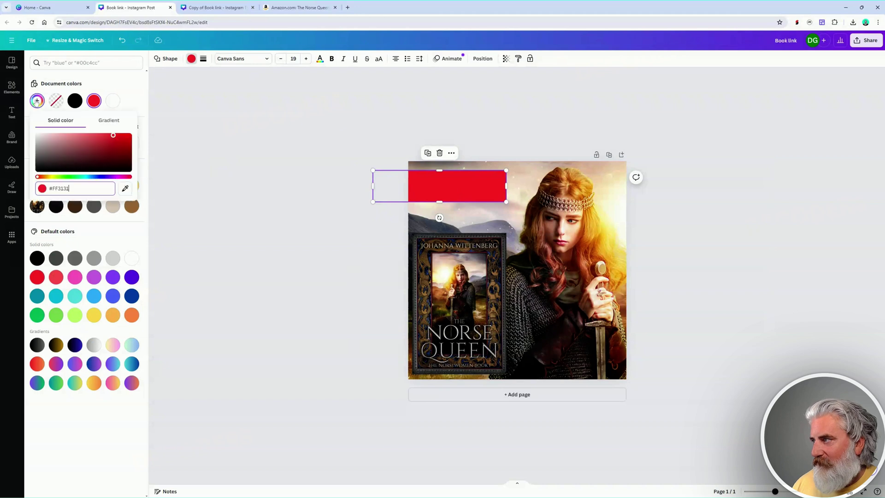
left_click(38, 178)
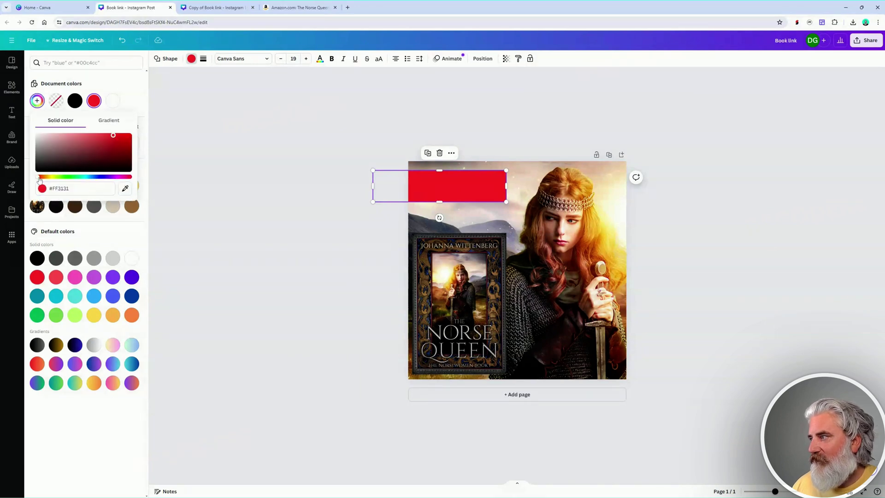
left_click_drag(39, 179, 41, 179)
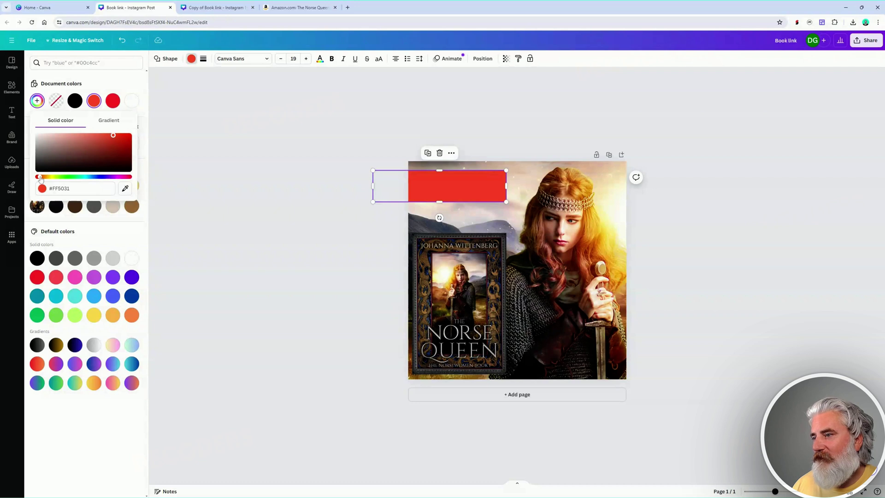
left_click(743, 232)
left_click(466, 172)
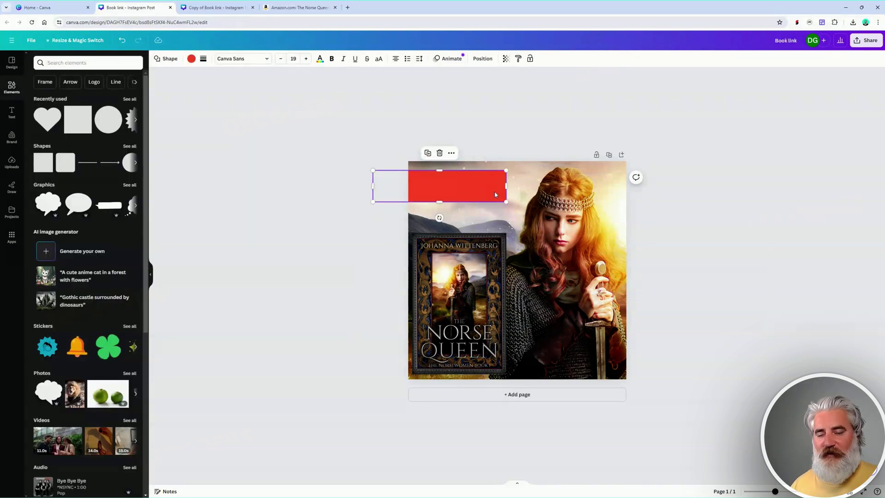
left_click(322, 161)
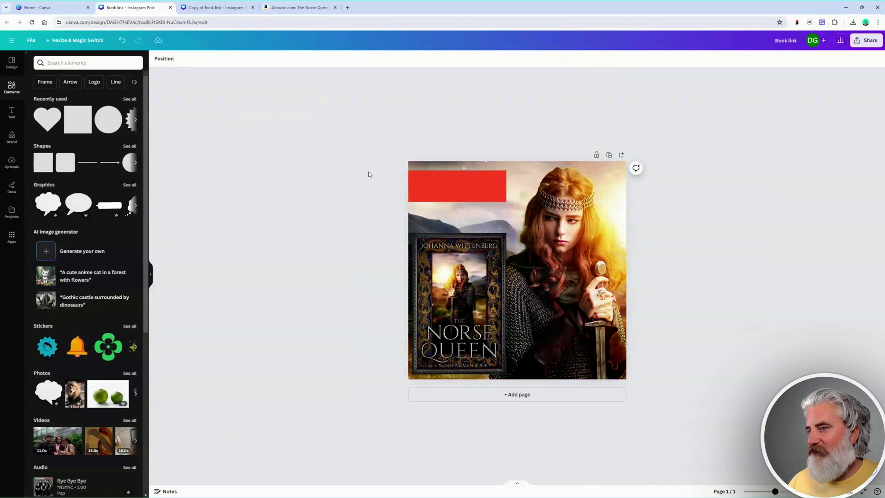
left_click(83, 5)
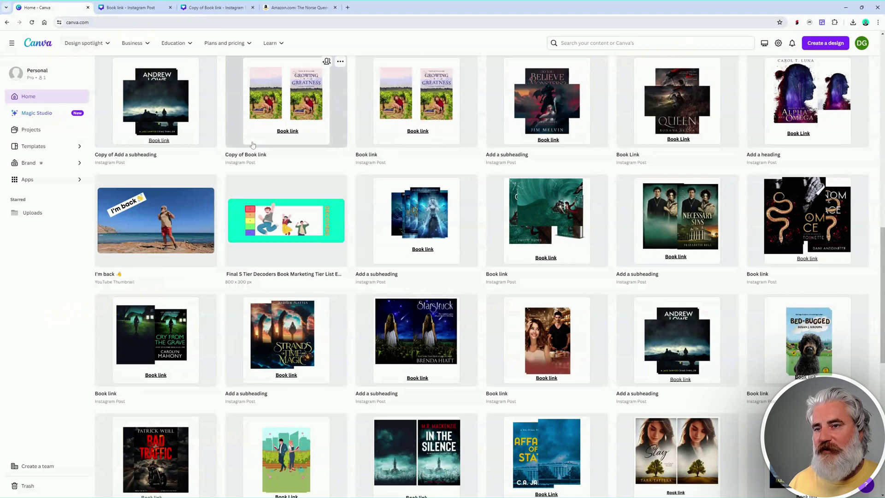
left_click(129, 7)
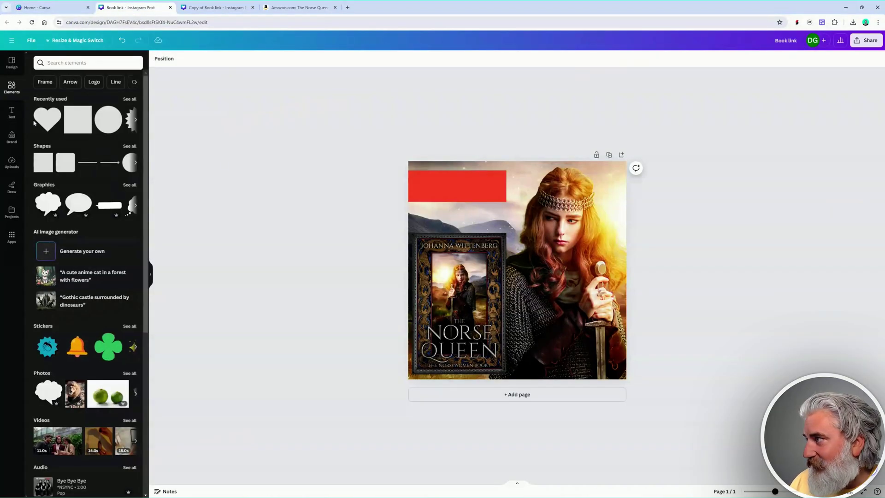
Add a subheading reading "$", place it at the left end of the red banner and enlarge it to size 68.6.
left_click(3, 113)
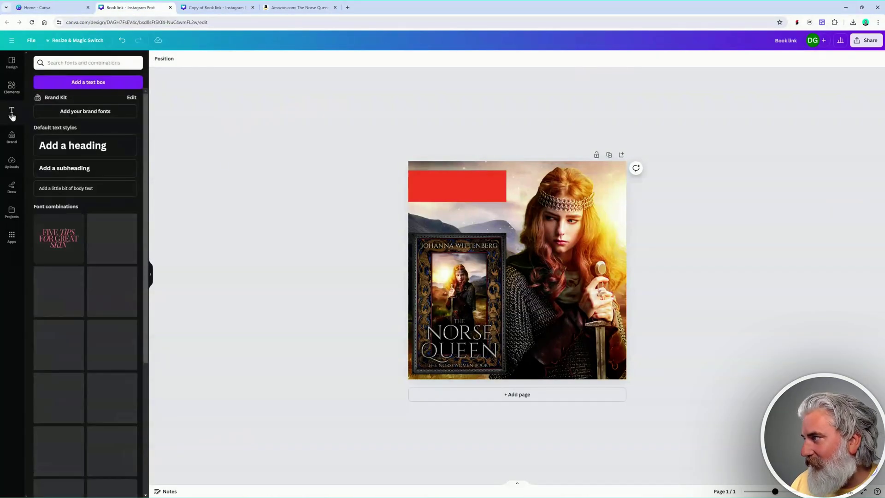
left_click(76, 169)
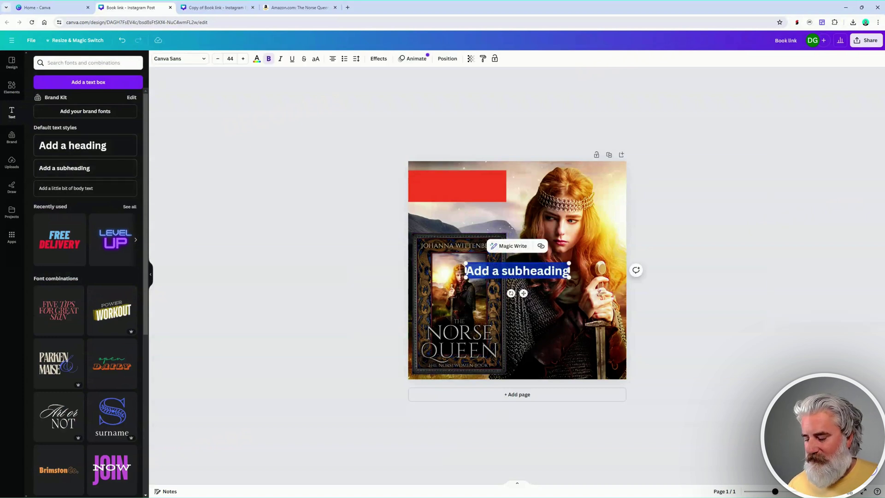
key("BackSpace")
type("$")
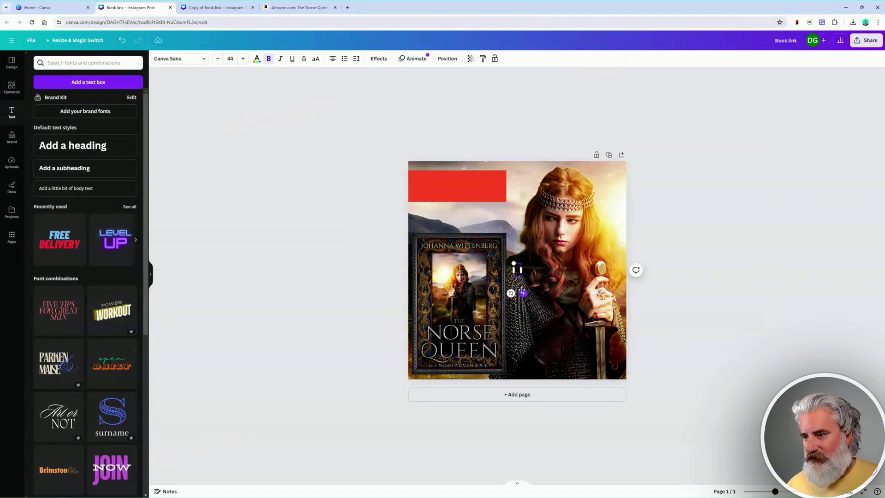
left_click_drag(522, 293, 424, 205)
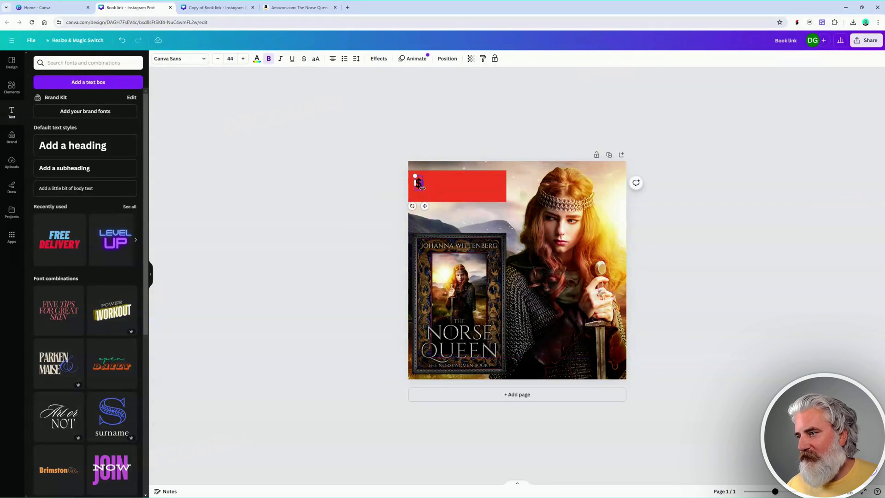
mouse_move(423, 190)
left_mouse_down()
mouse_move(429, 202)
mouse_move(426, 179)
left_mouse_up()
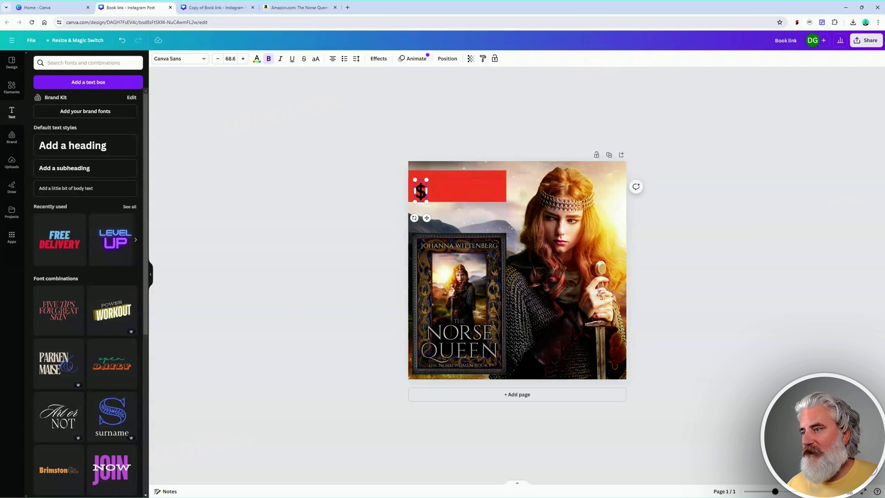
left_click_drag(427, 218, 427, 218)
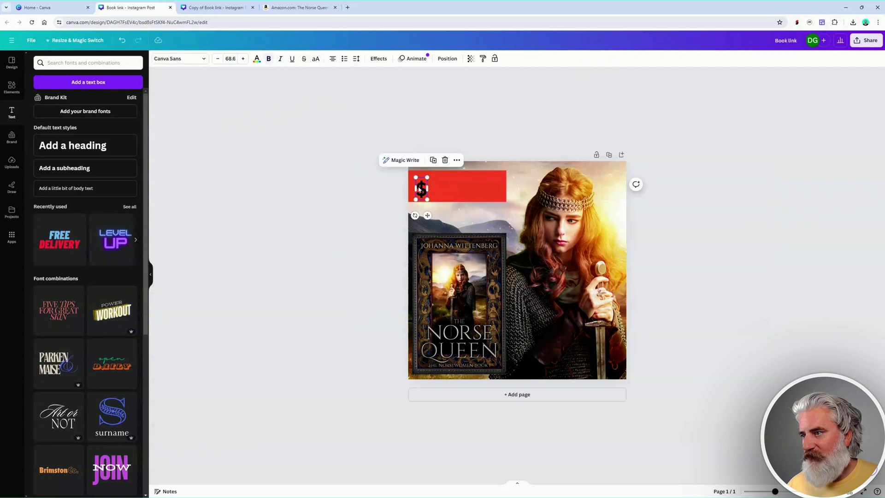
Create a second text box reading "4.99" at size 90.2, widen it across the banner and place the number beside the dollar sign.
left_click_drag(413, 191, 446, 170)
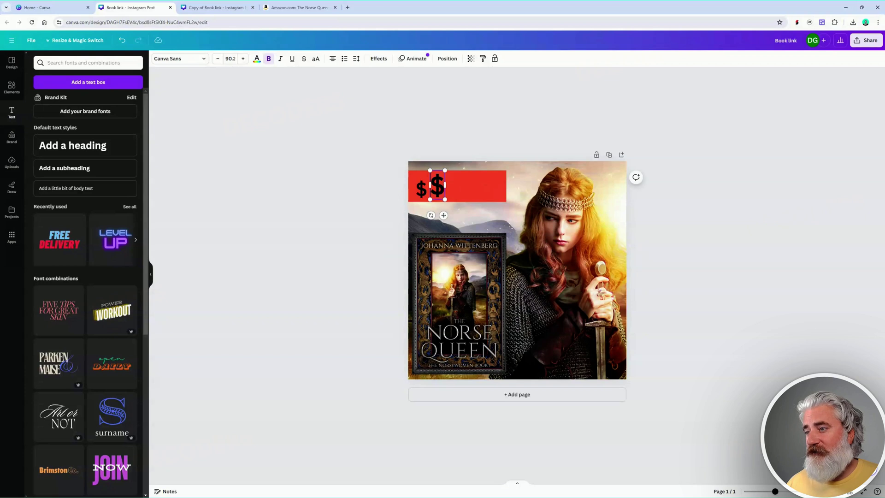
key("Return")
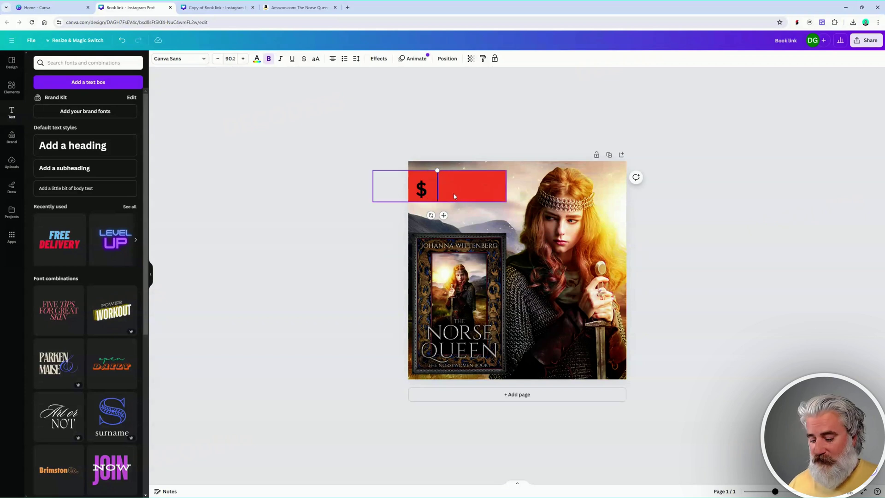
type("4.99")
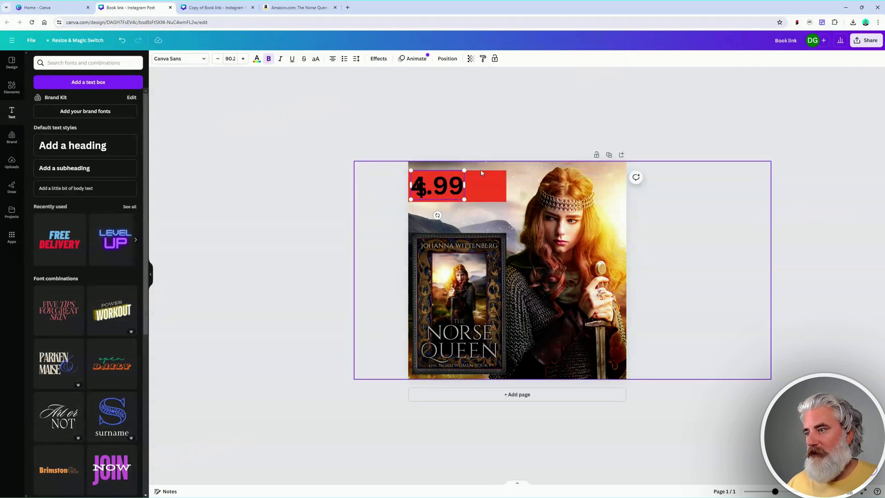
left_click_drag(464, 184, 506, 184)
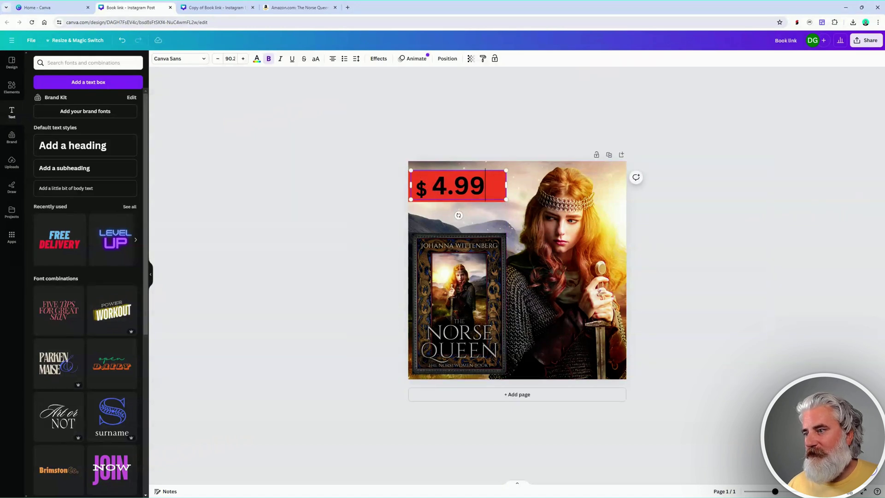
left_click(368, 189)
left_click_drag(416, 191, 413, 194)
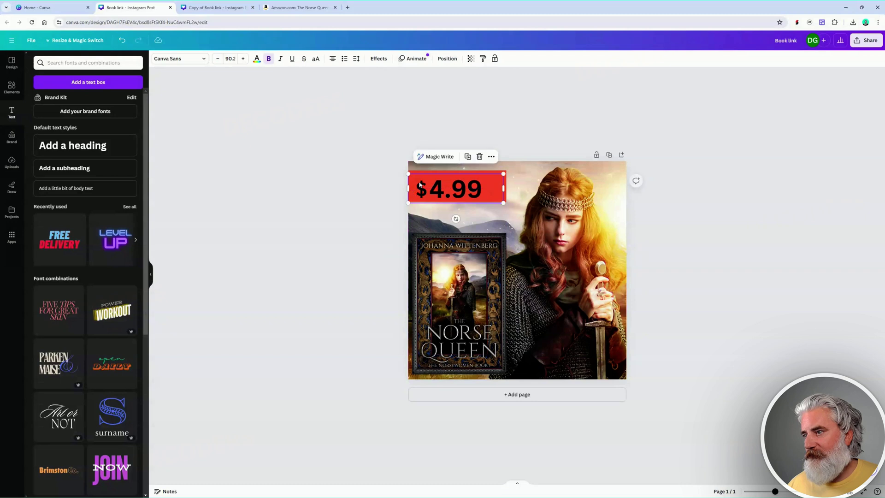
Change the font of the "4.99" price text to Inter.
left_click(180, 58)
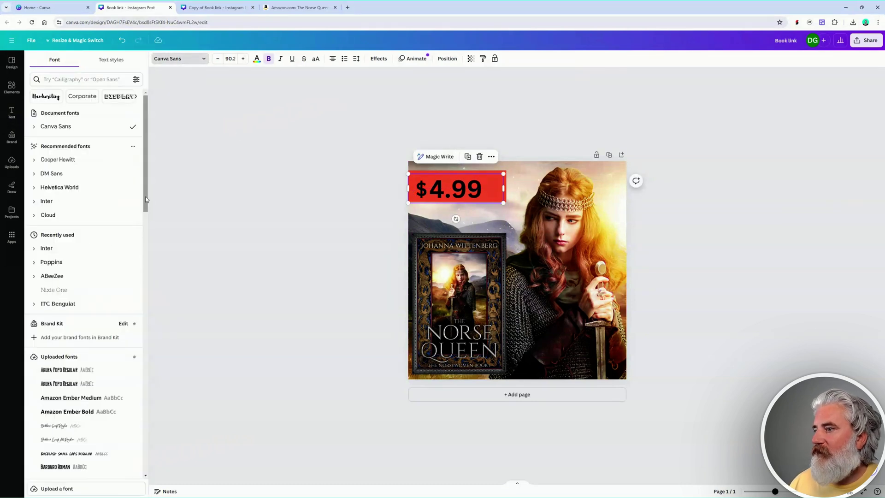
left_click(67, 251)
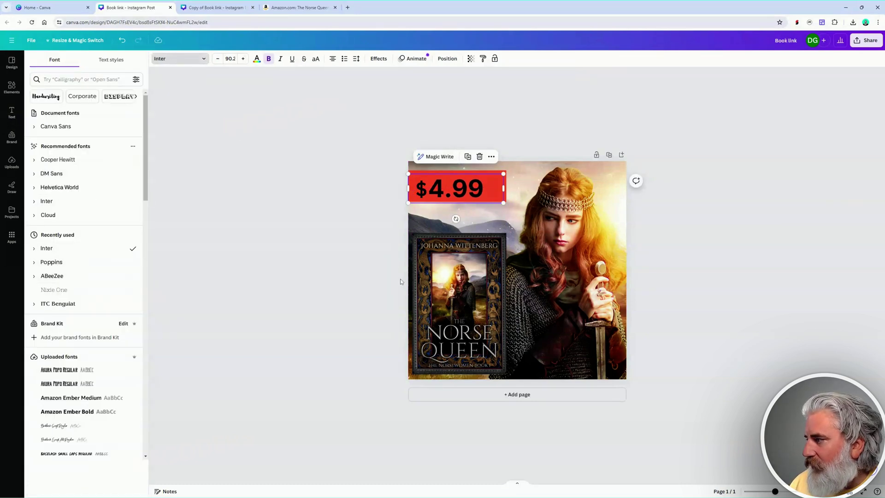
left_click(344, 192)
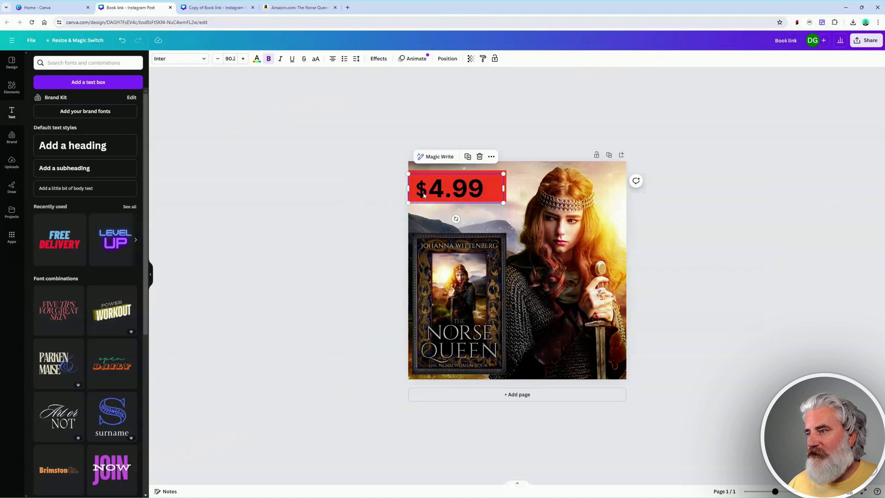
Change the dollar sign's font to Inter, shrink it to size 59.7 and place the price number back beside it on the banner.
left_click(367, 197)
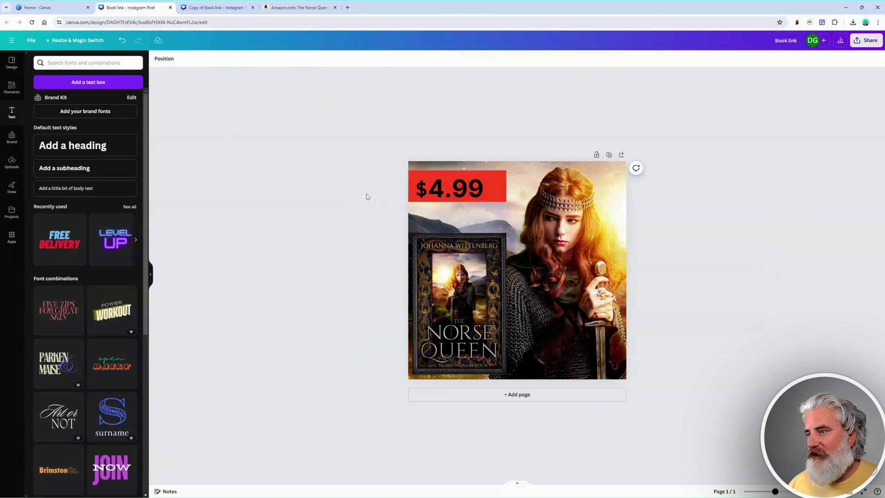
left_click_drag(467, 195, 502, 194)
left_click(421, 193)
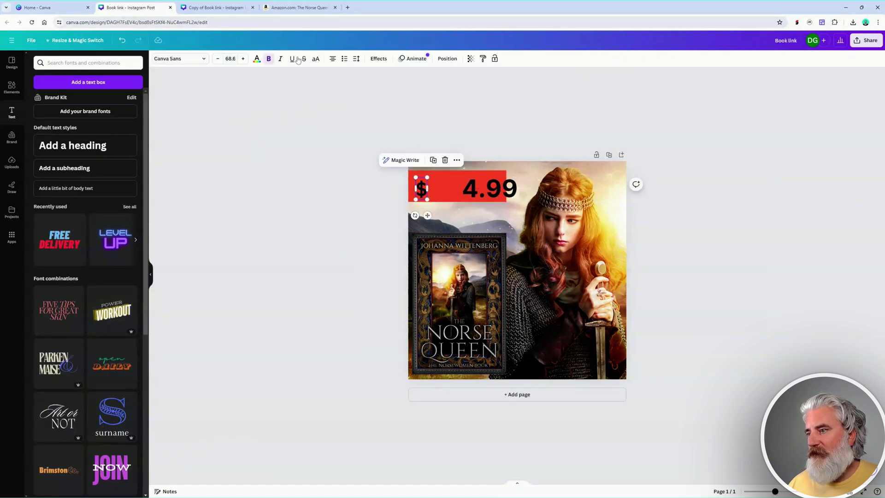
left_click(181, 59)
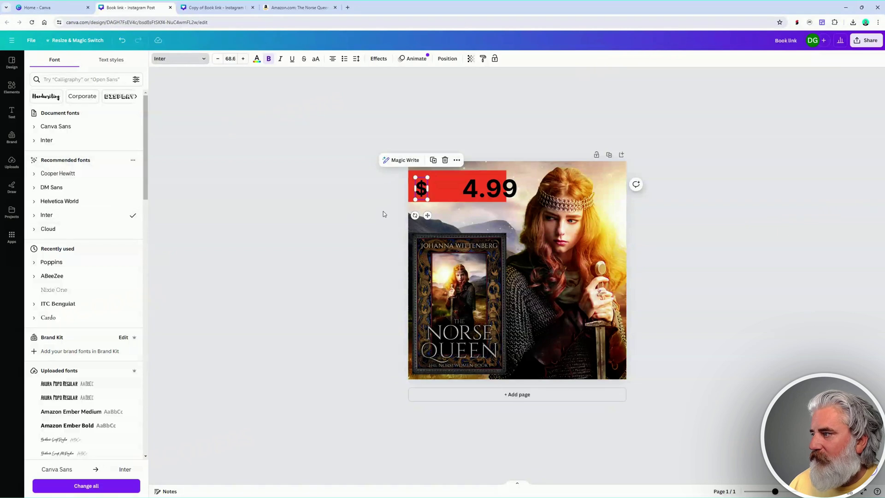
left_click(339, 205)
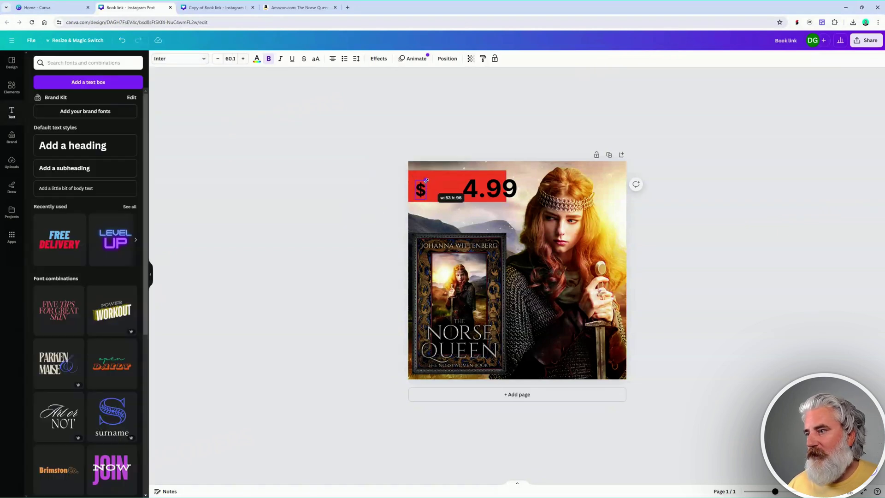
left_click_drag(488, 187, 453, 186)
Change the price number on the red banner to "1.99".
left_click(441, 189)
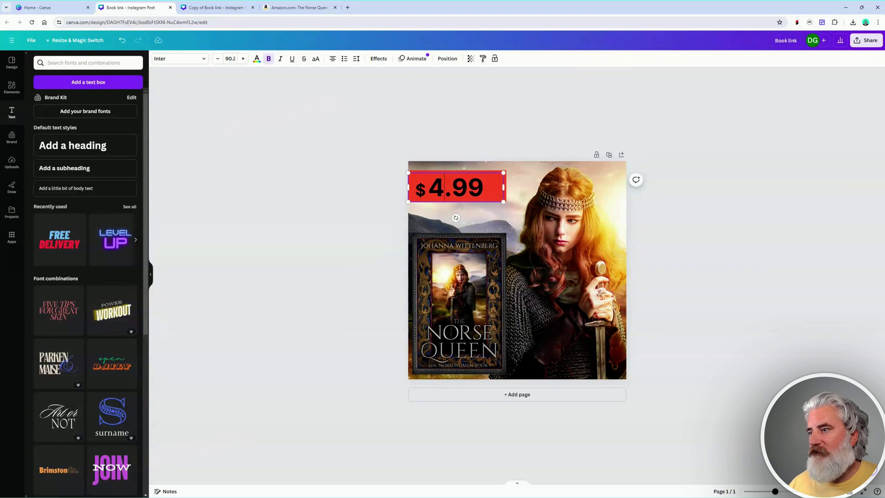
key("BackSpace")
type("1")
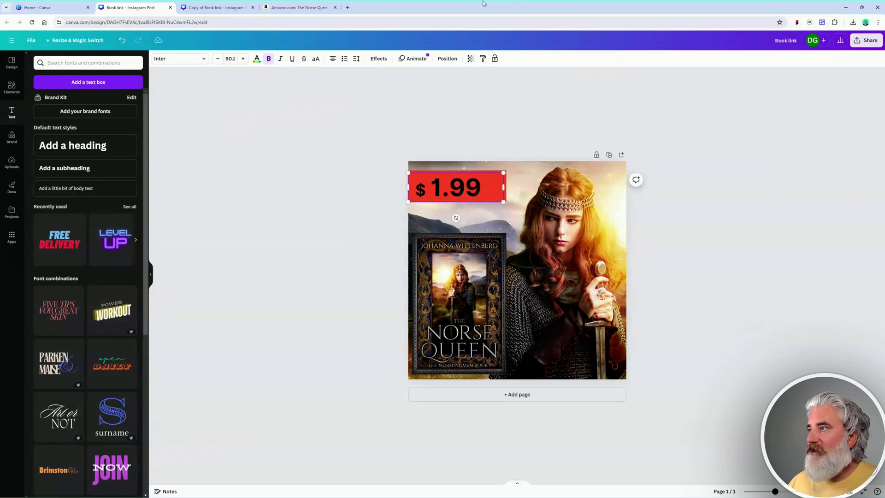
Switch to the Amazon page for The Norse Queen, review its price, publisher images and product details, and return to the Canva design.
left_click(299, 8)
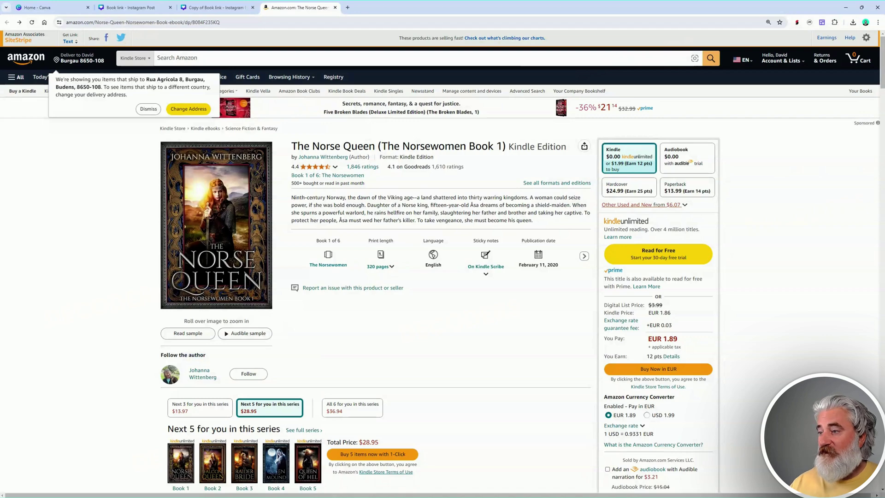
scroll(428, 294, "down", 12)
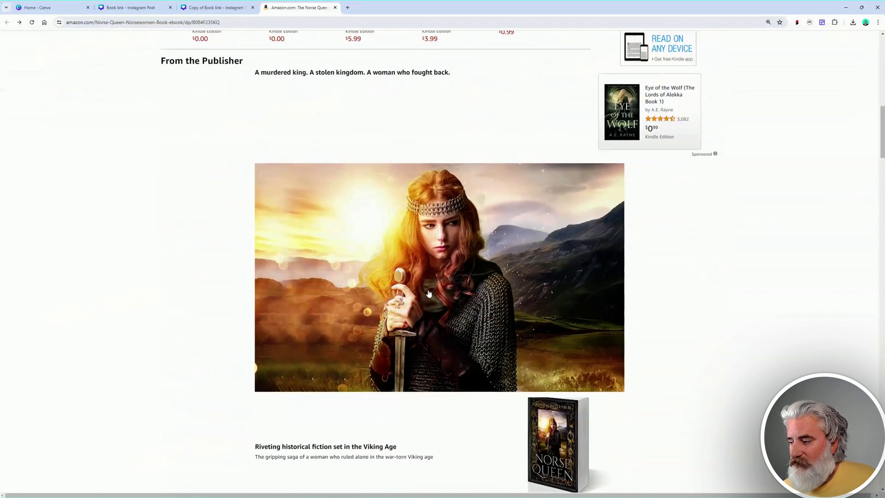
scroll(429, 294, "down", 15)
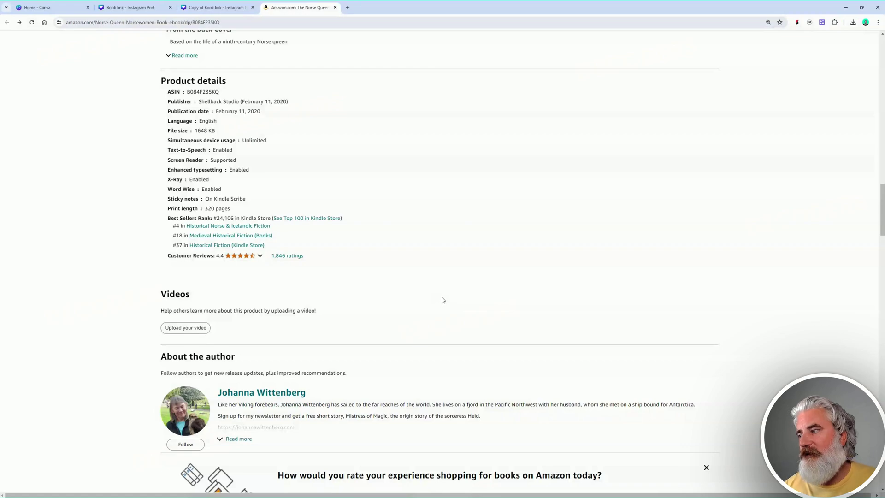
scroll(497, 228, "up", 1)
scroll(497, 227, "up", 20)
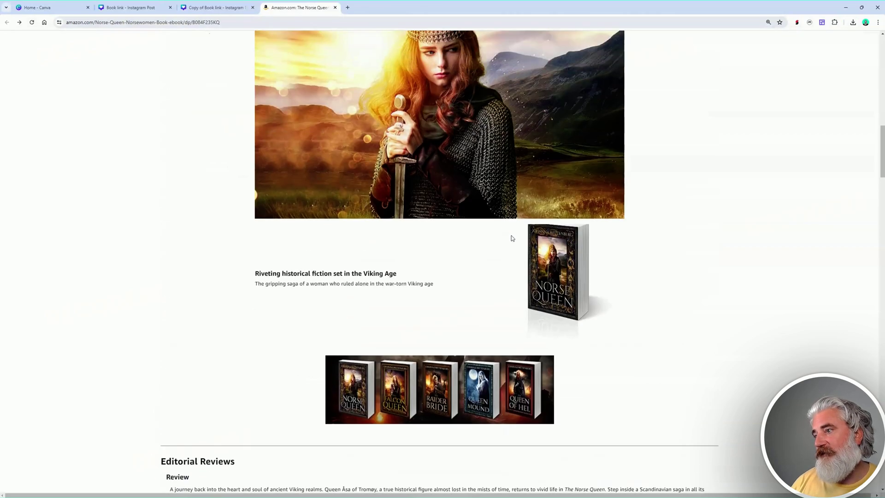
scroll(515, 241, "up", 1)
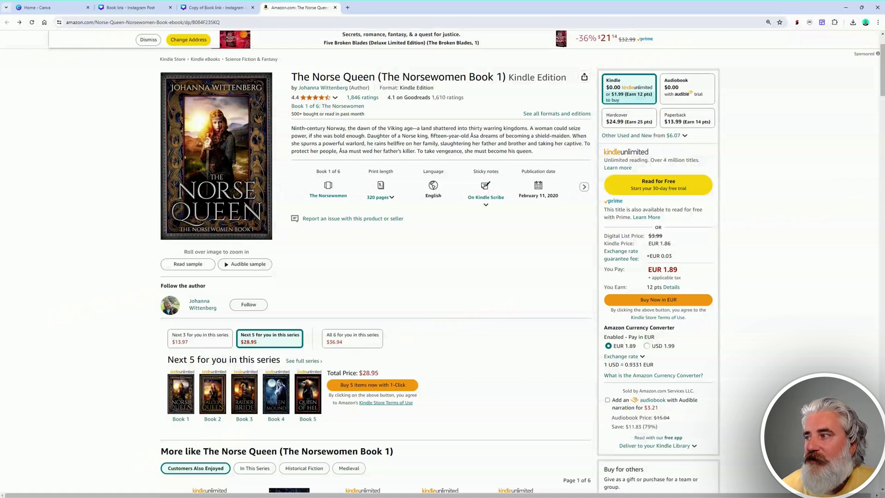
left_click(34, 7)
left_click(126, 7)
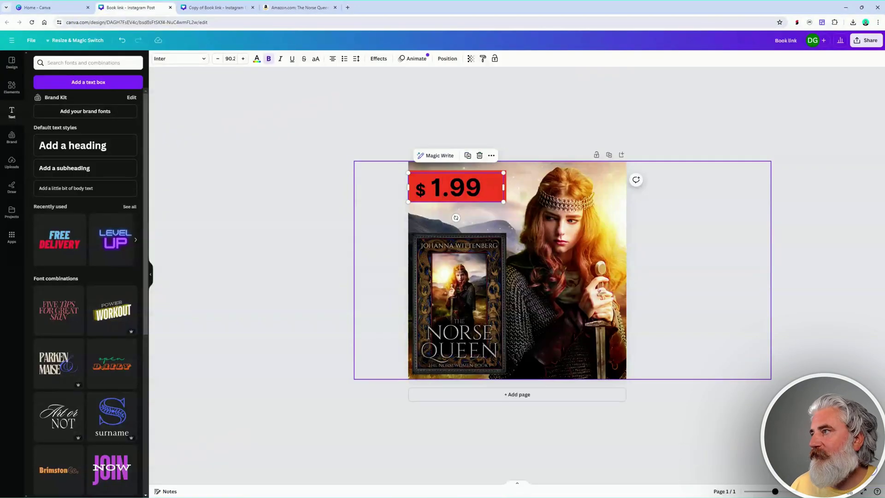
Move the "1.99" text close against the dollar sign and shorten the red banner so it ends just past the number.
key("Left")
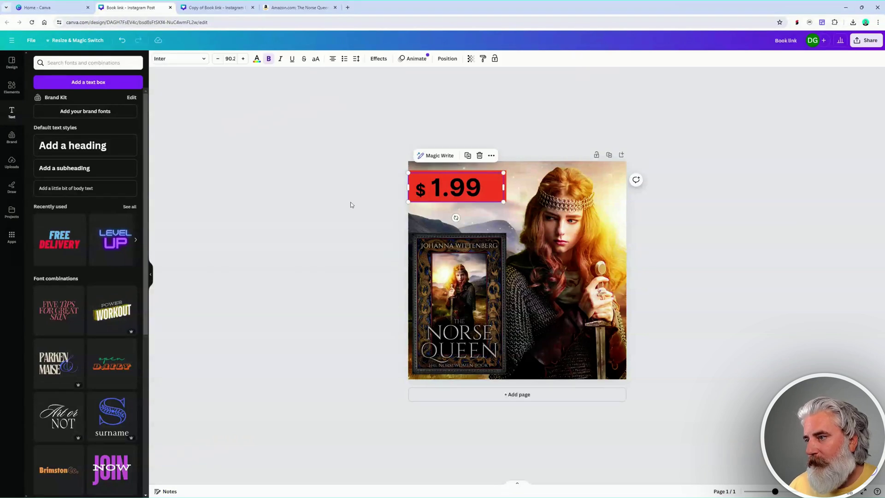
left_click_drag(423, 190, 416, 190)
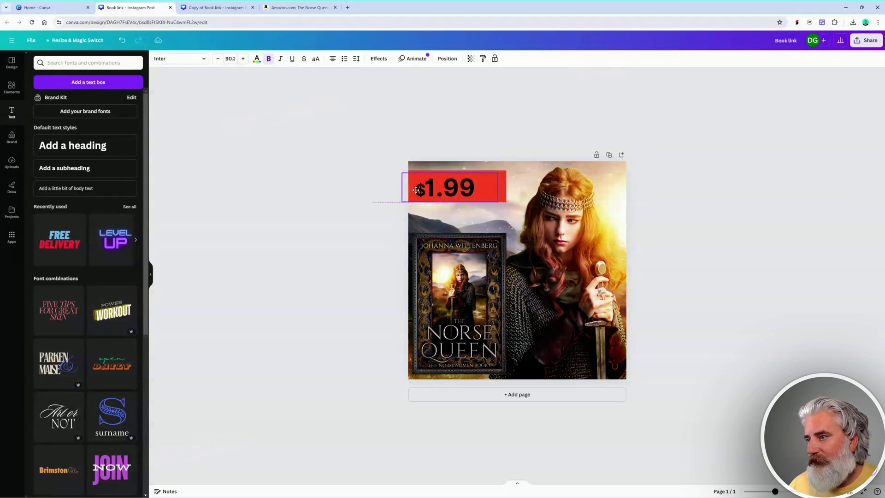
left_click(510, 190)
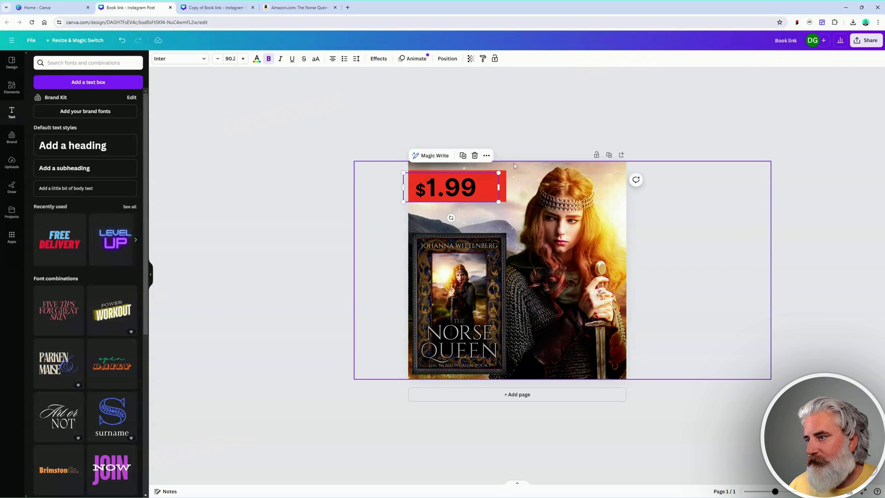
left_click(500, 190)
left_click(526, 186)
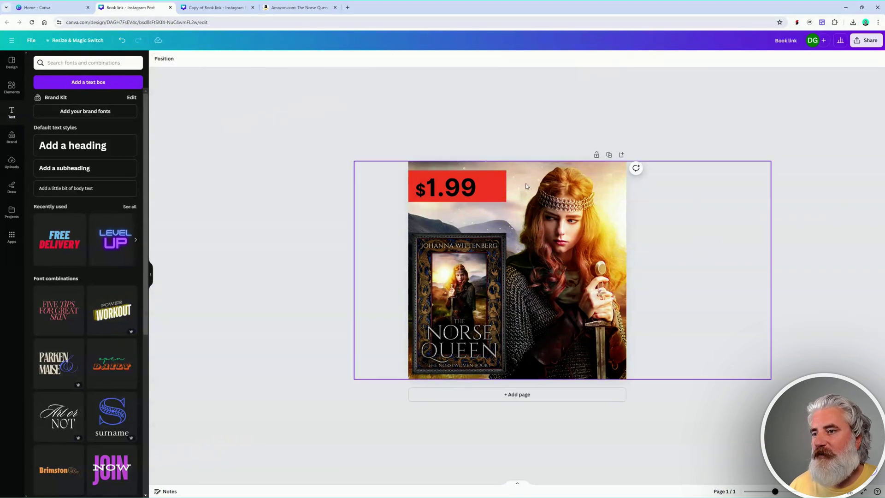
left_click(502, 185)
left_click_drag(505, 186, 484, 186)
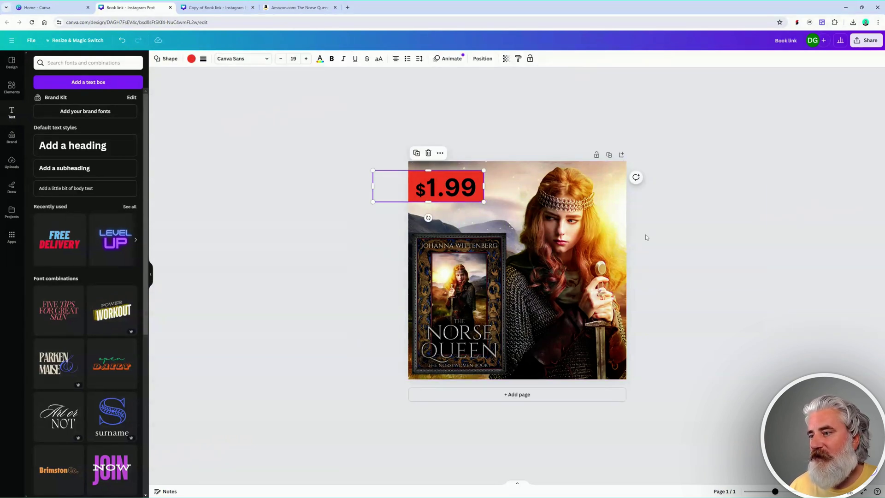
Change the color of the "1.99" text to white.
left_click(474, 191)
left_click(257, 59)
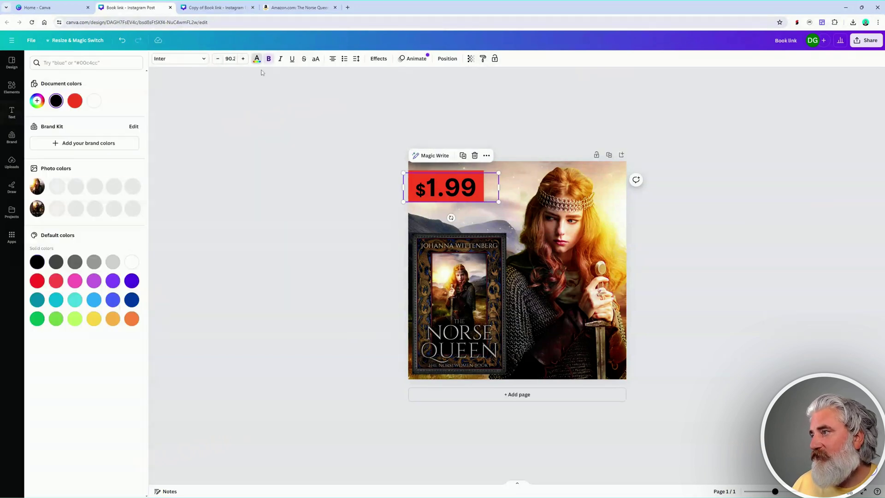
left_click(94, 101)
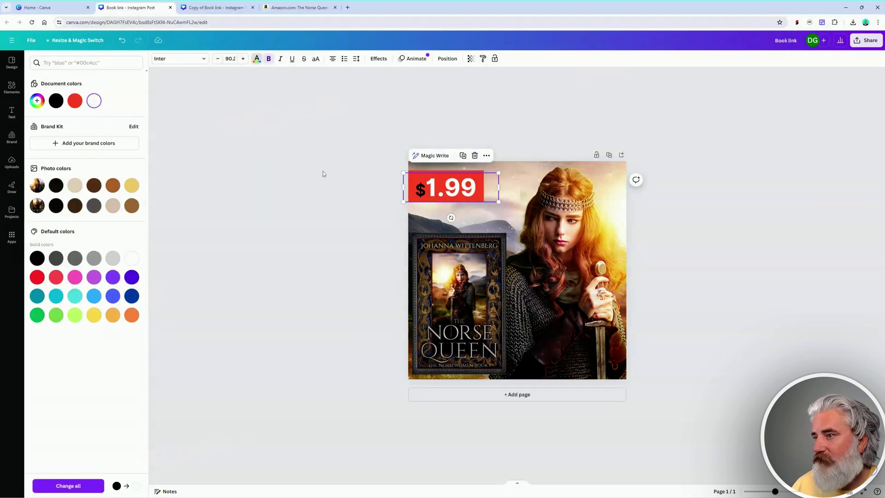
key("Escape")
Move the number off the dollar sign, color the dollar sign white and put "1.99" back beside it on the banner.
left_click(420, 192)
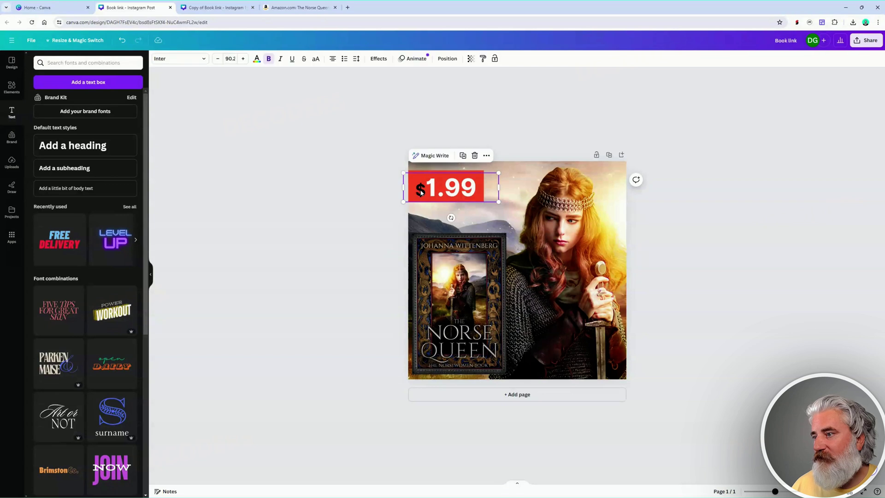
key("Escape")
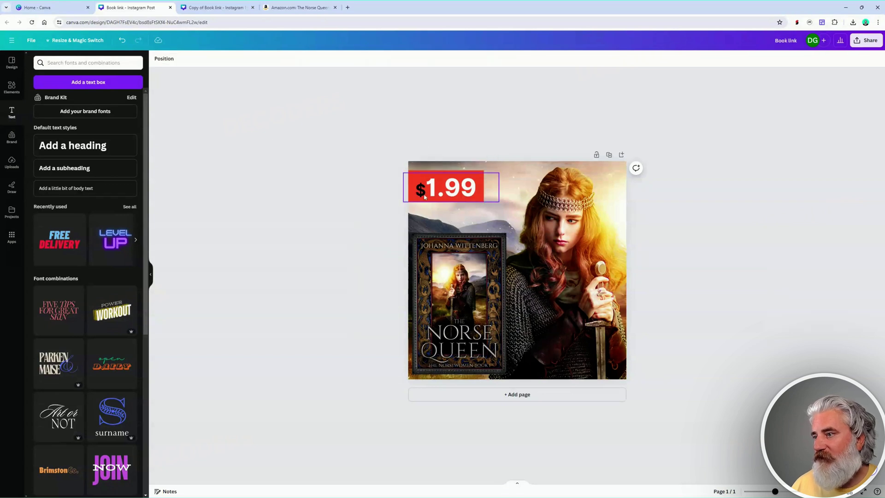
left_click(424, 196)
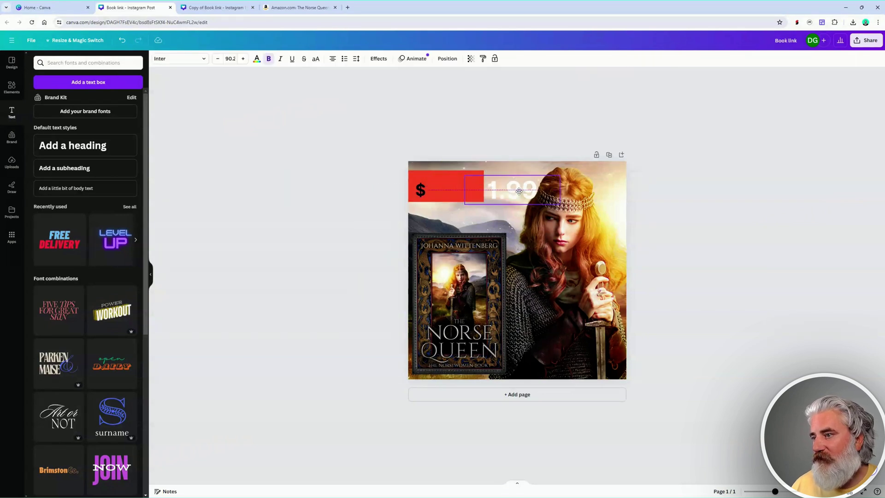
left_click(425, 191)
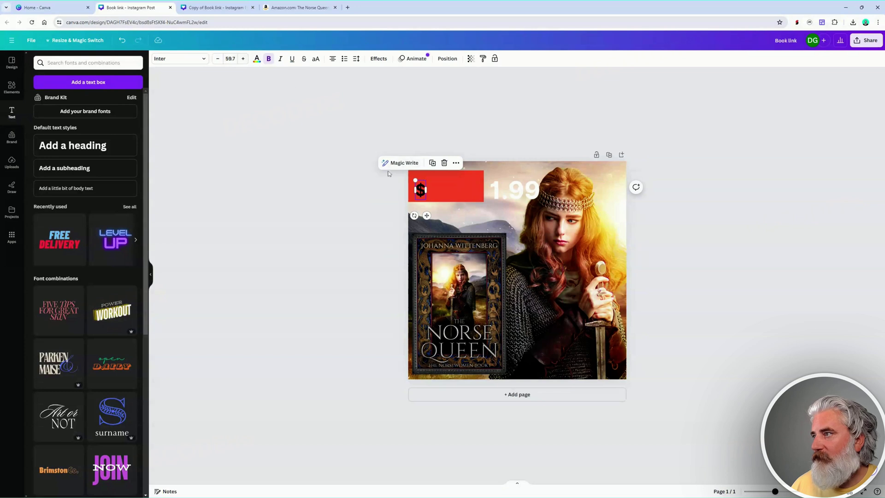
left_click(421, 191)
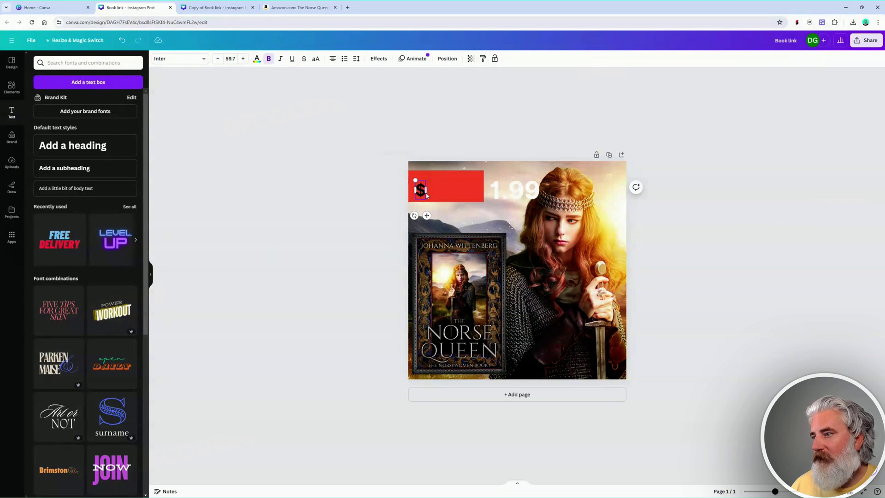
key("ctrl+a")
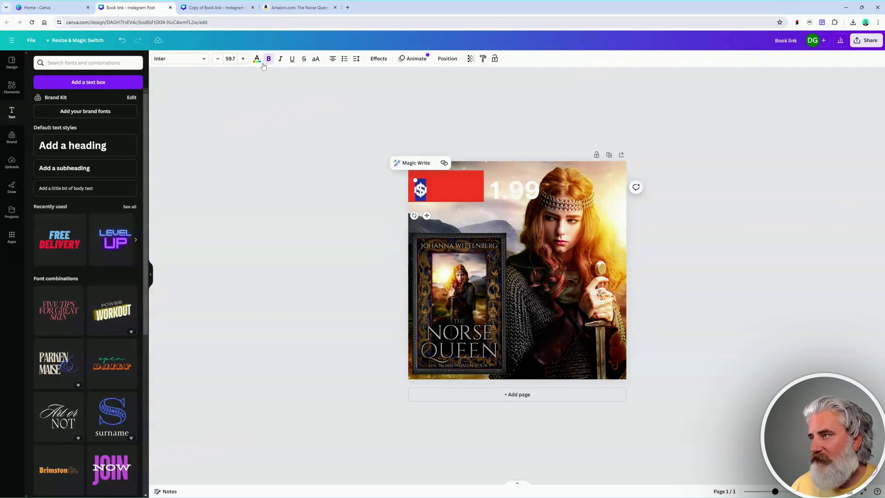
left_click(257, 59)
left_click(94, 100)
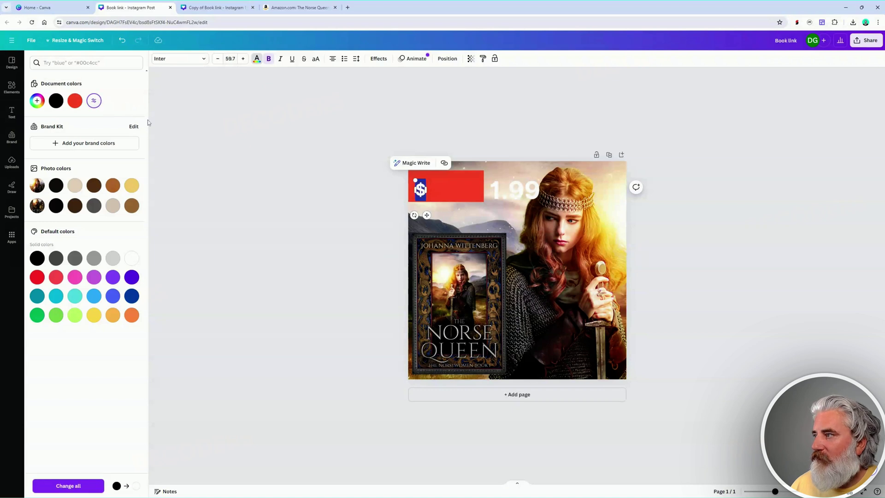
left_click(223, 160)
left_click_drag(521, 189, 459, 185)
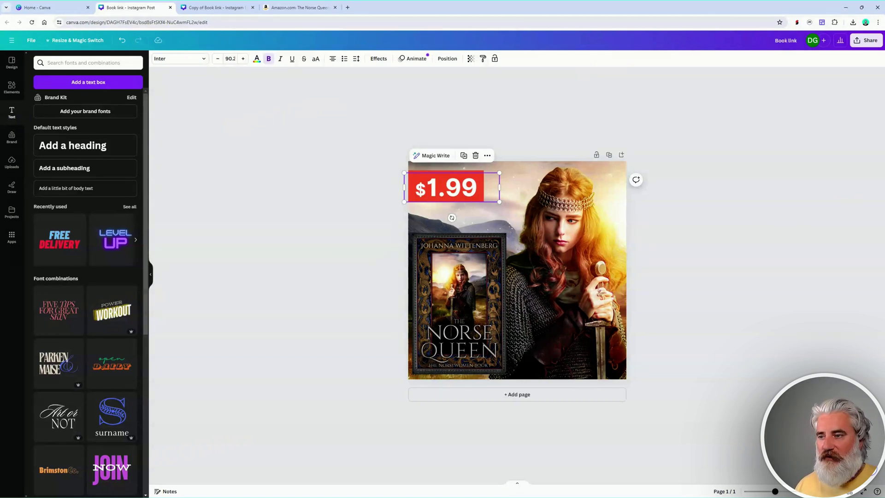
left_click(563, 134)
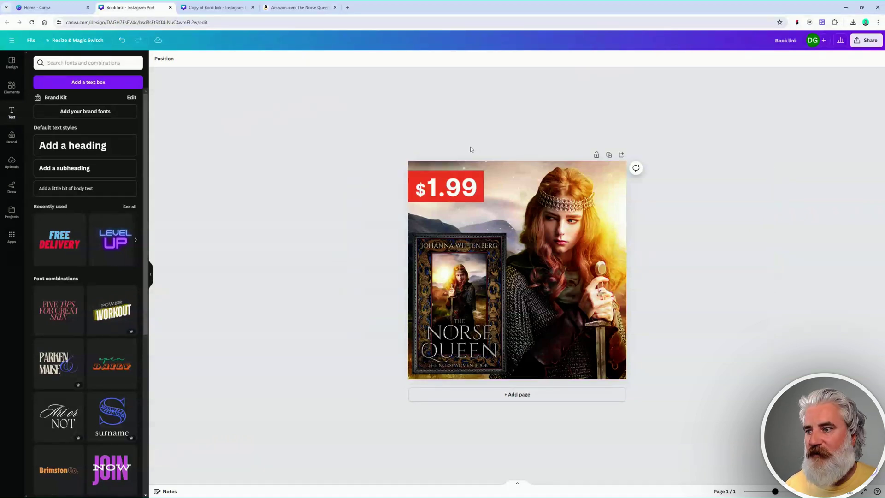
Recolor the price banner with the default solid red, moving "1.99" aside for access and back beside the dollar sign.
left_click(415, 177)
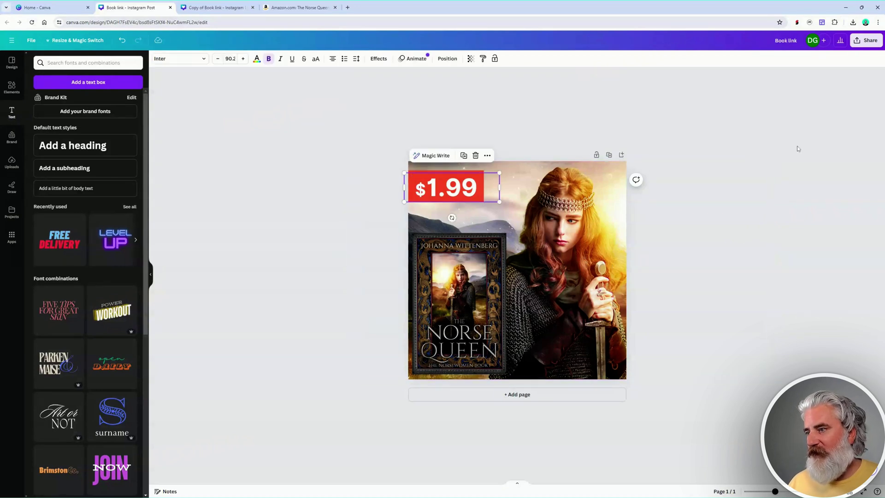
left_click(586, 111)
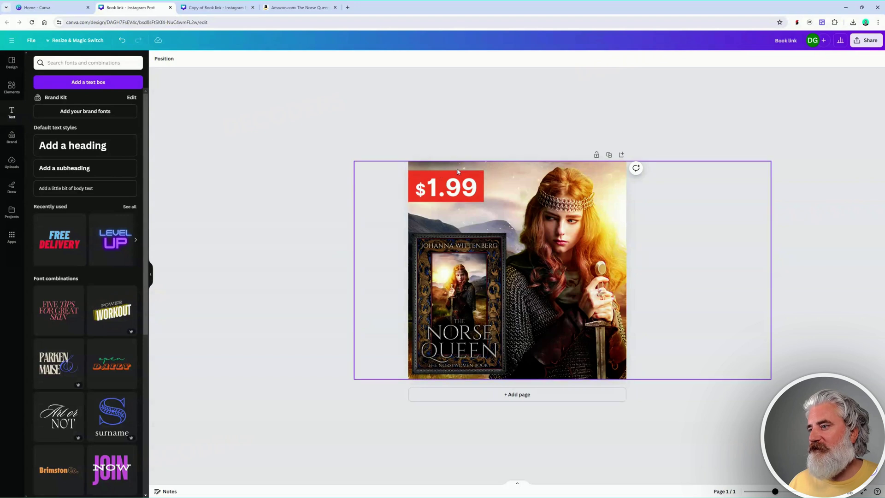
left_click(468, 190)
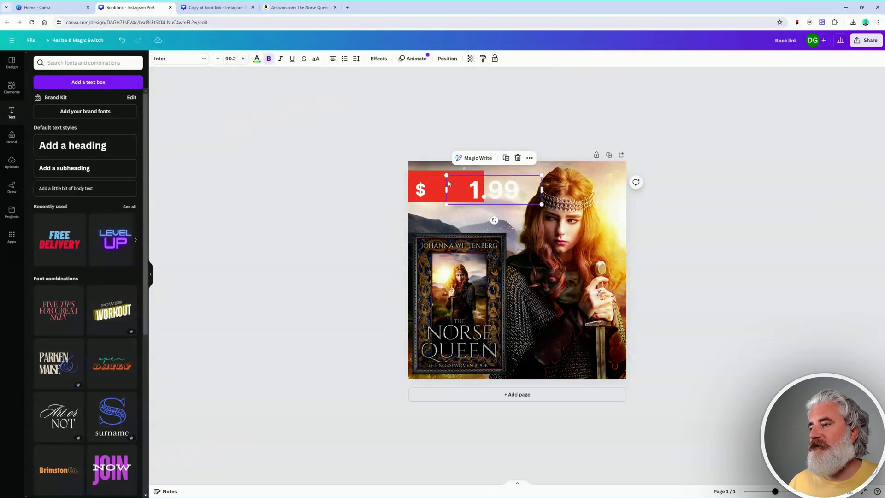
left_click(191, 59)
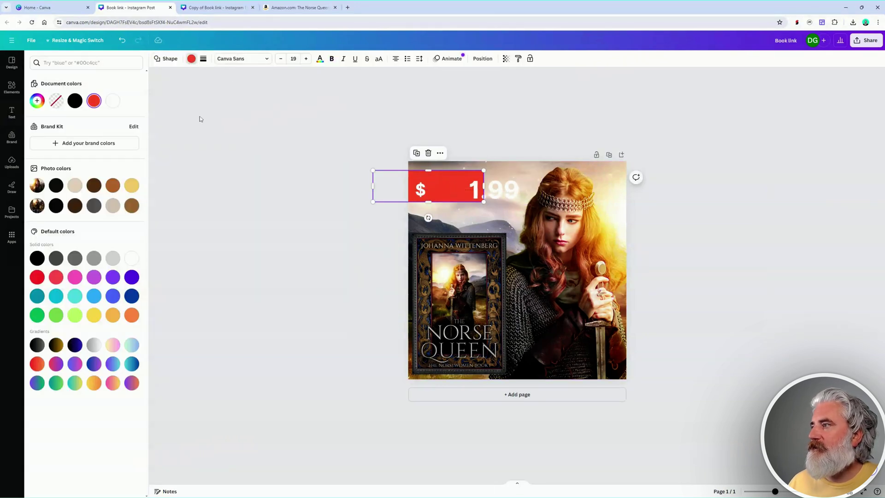
left_click(37, 277)
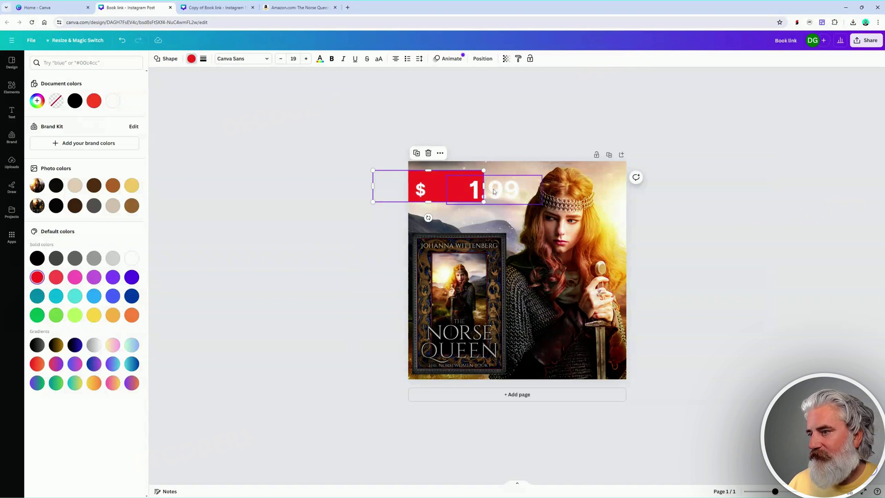
left_click_drag(494, 191, 453, 186)
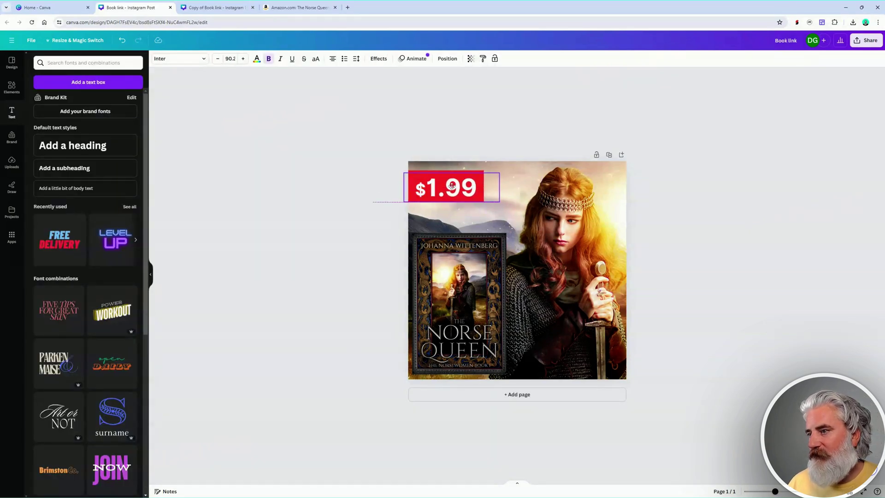
left_click(714, 263)
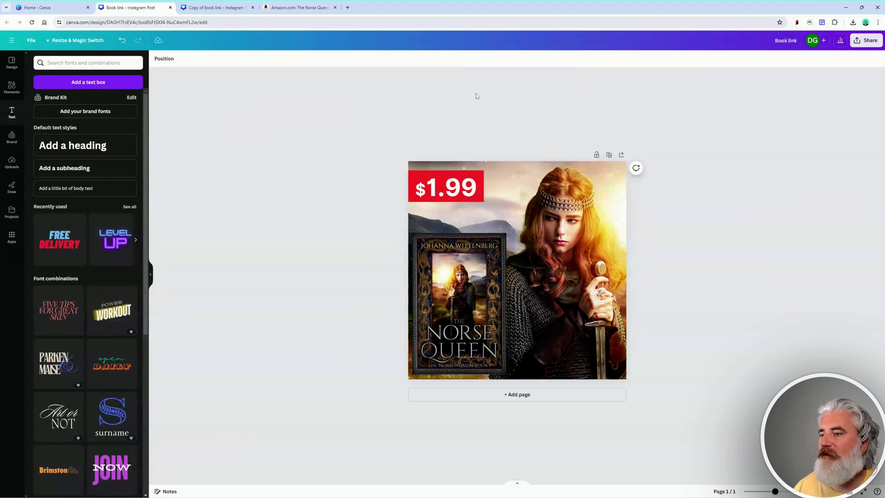
Switch to the Amazon page for The Norse Queen and examine the publisher's tagline and the editorial reviews for usable ad copy.
left_click(300, 7)
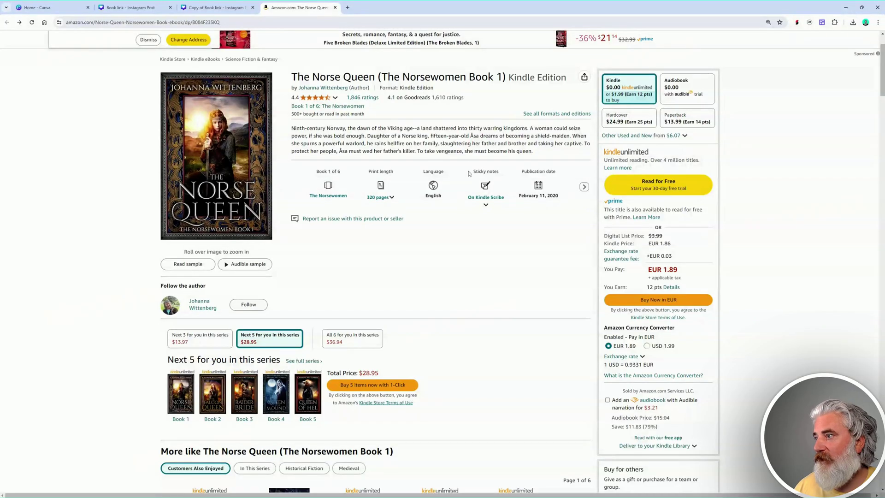
scroll(480, 220, "down", 2)
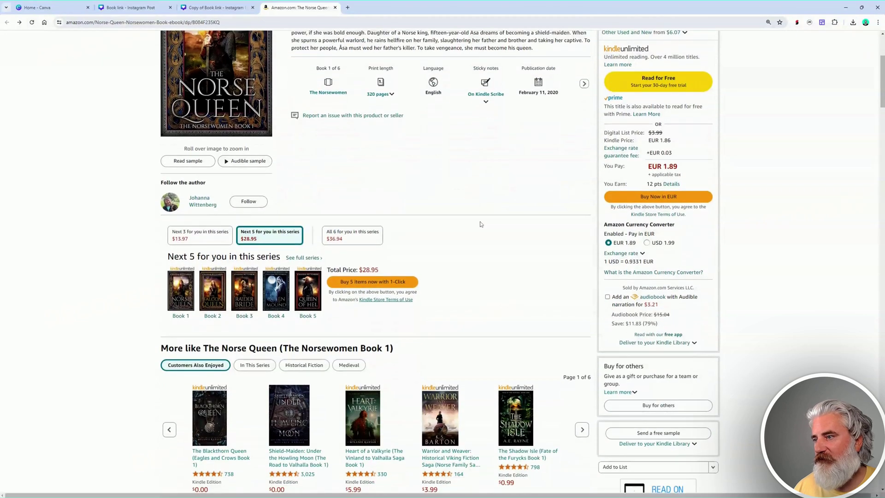
scroll(480, 224, "down", 6)
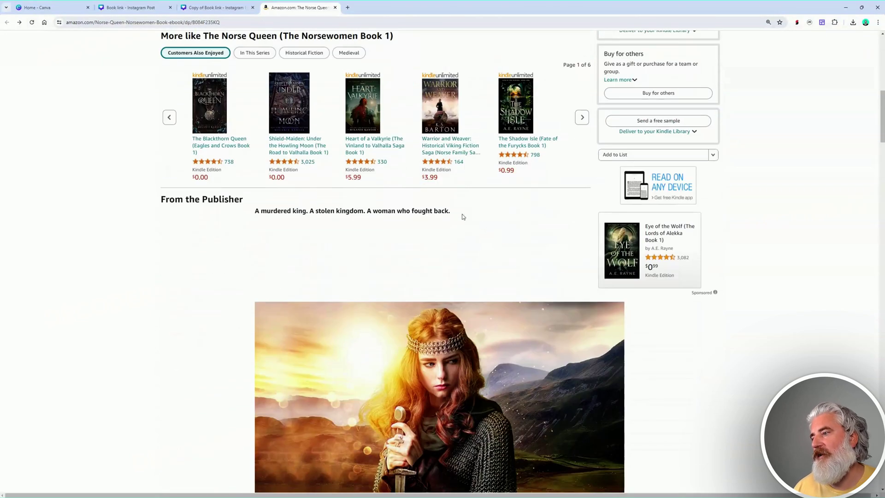
left_click_drag(463, 216, 255, 212)
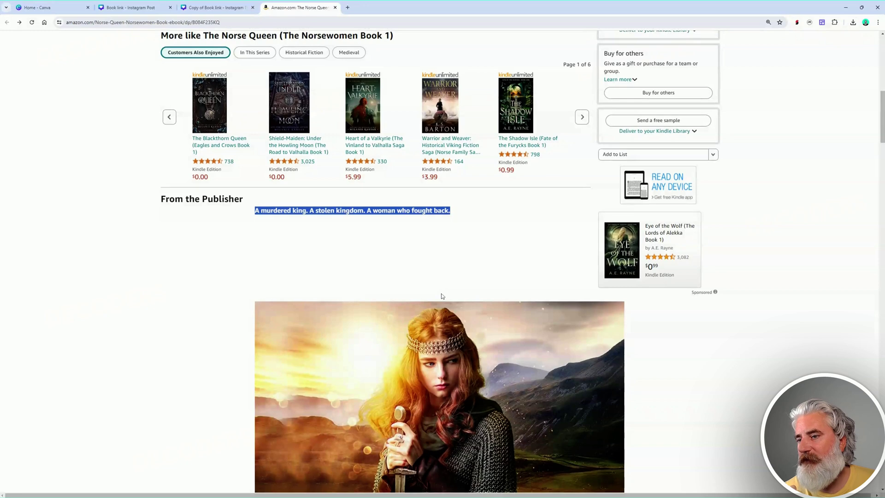
scroll(441, 294, "down", 10)
scroll(444, 296, "down", 3)
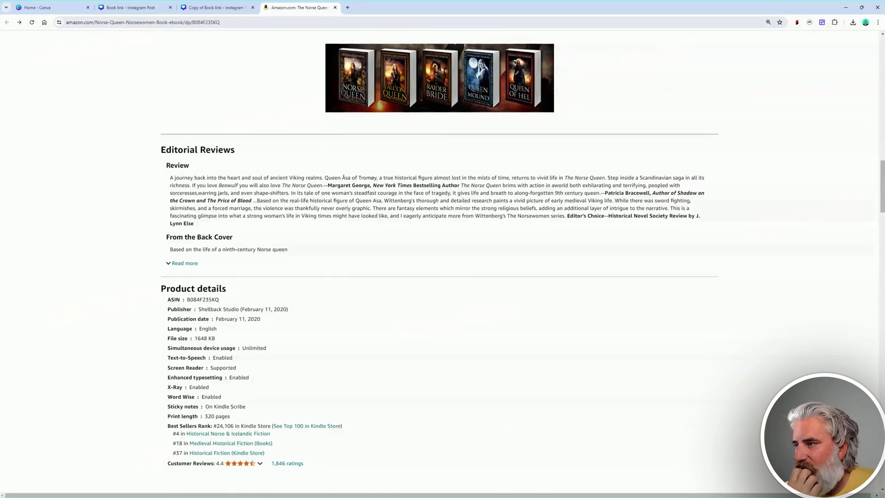
left_click_drag(432, 185, 327, 186)
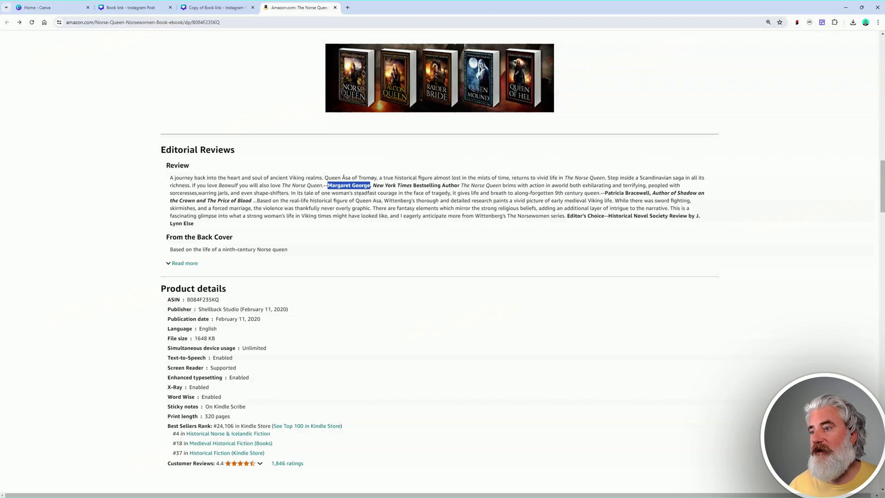
Read through the customer reviews on the book's product page, from the United States and other countries, for quotable lines.
scroll(494, 196, "down", 12)
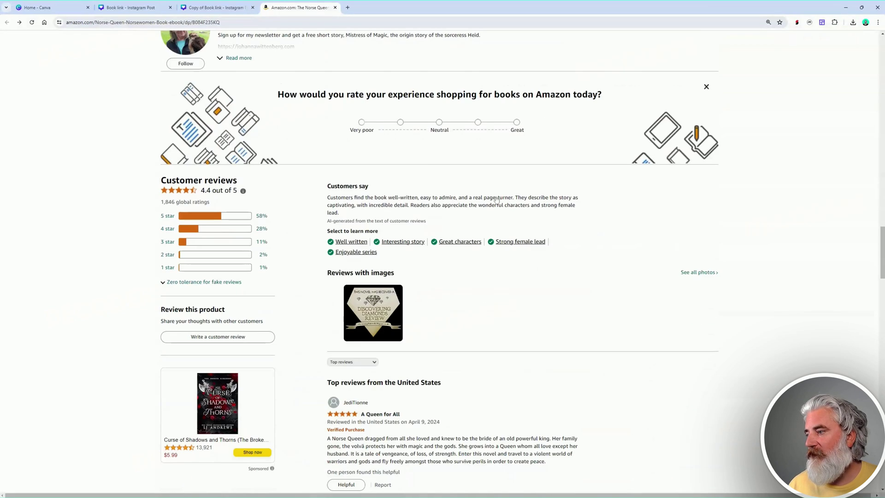
scroll(497, 198, "down", 4)
scroll(505, 199, "up", 2)
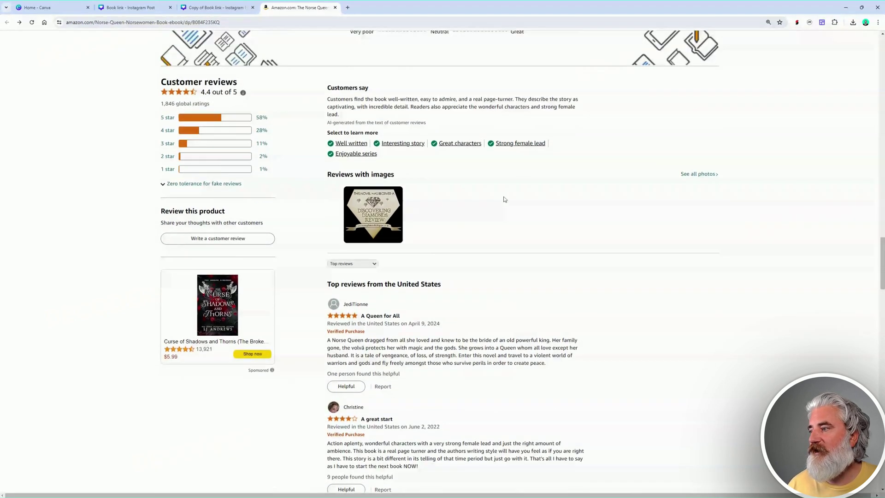
scroll(505, 199, "down", 7)
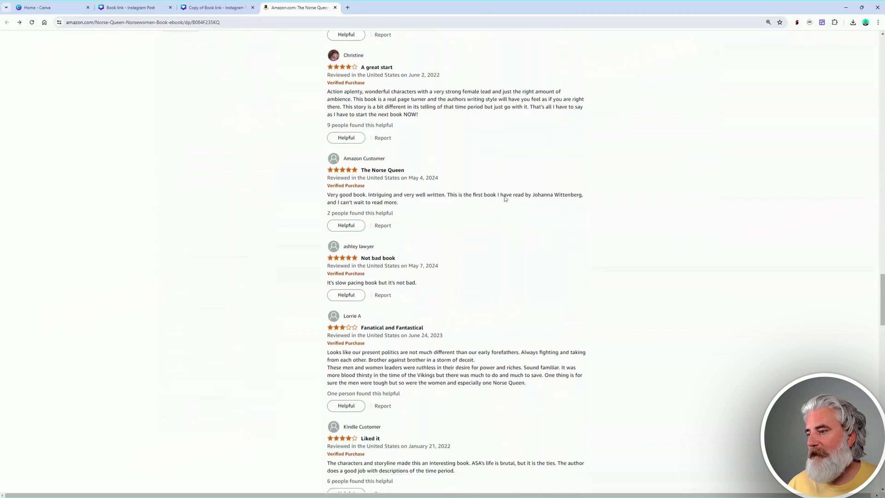
scroll(504, 199, "down", 7)
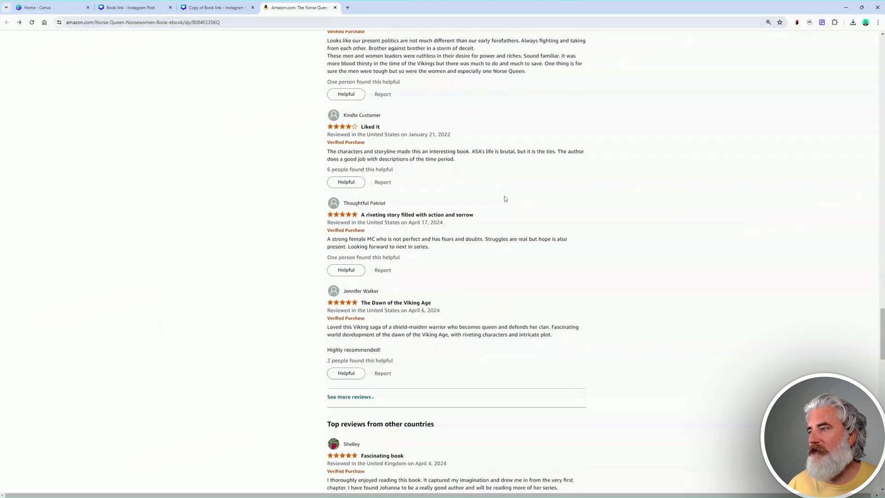
scroll(505, 200, "down", 2)
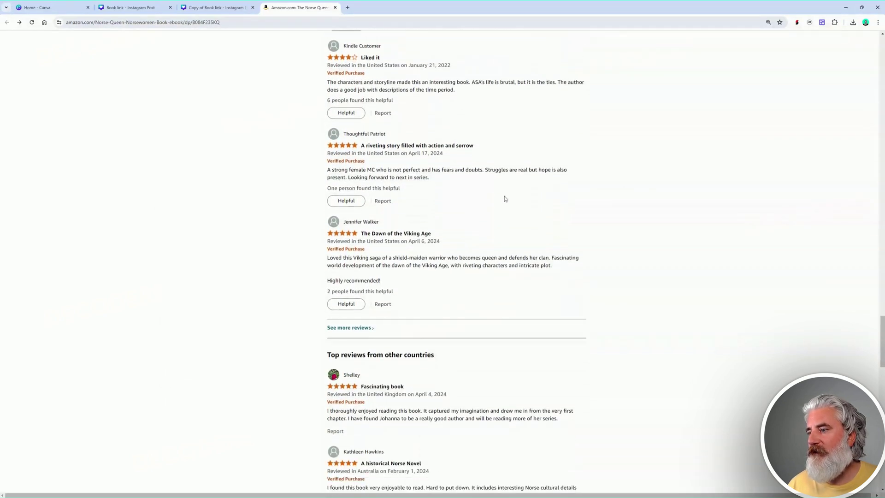
scroll(505, 199, "down", 6)
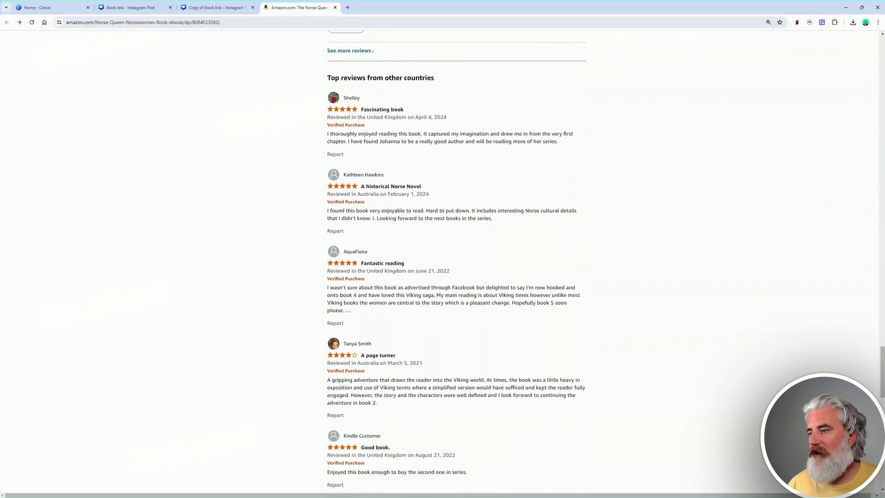
scroll(505, 198, "down", 2)
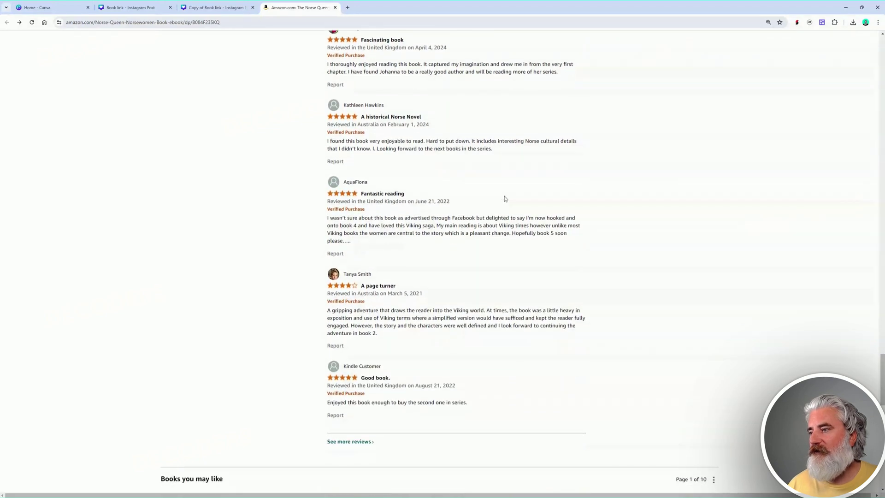
scroll(507, 199, "down", 2)
scroll(542, 201, "up", 5)
scroll(542, 202, "up", 20)
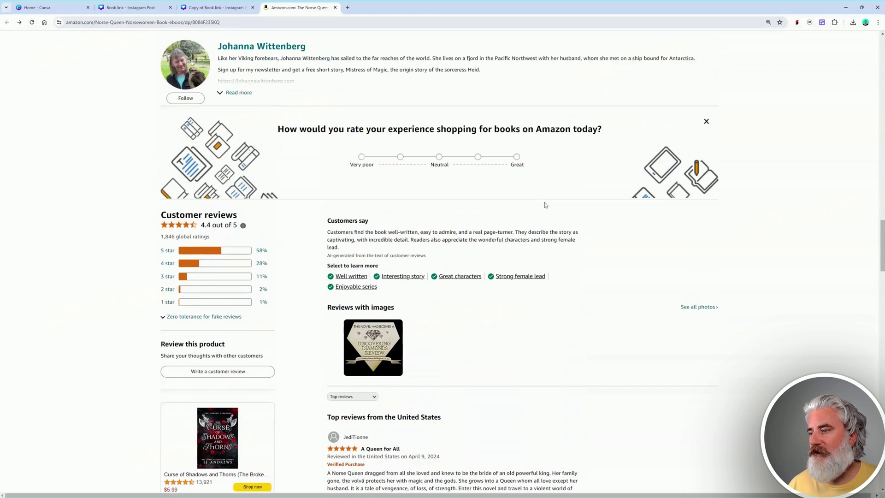
scroll(544, 205, "down", 3)
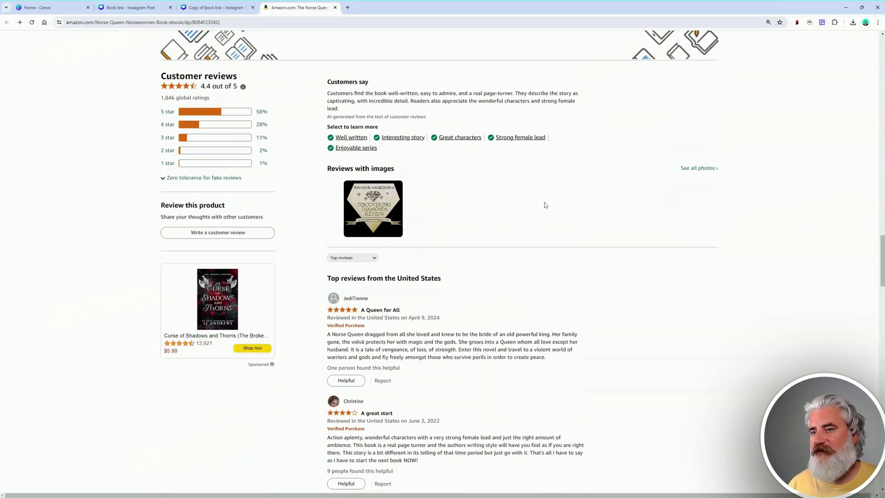
scroll(545, 205, "down", 7)
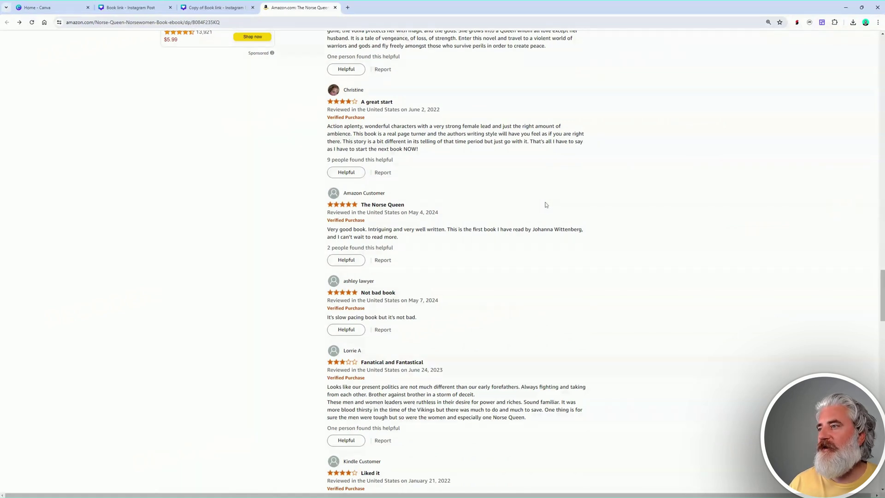
scroll(542, 208, "down", 2)
scroll(541, 206, "down", 1)
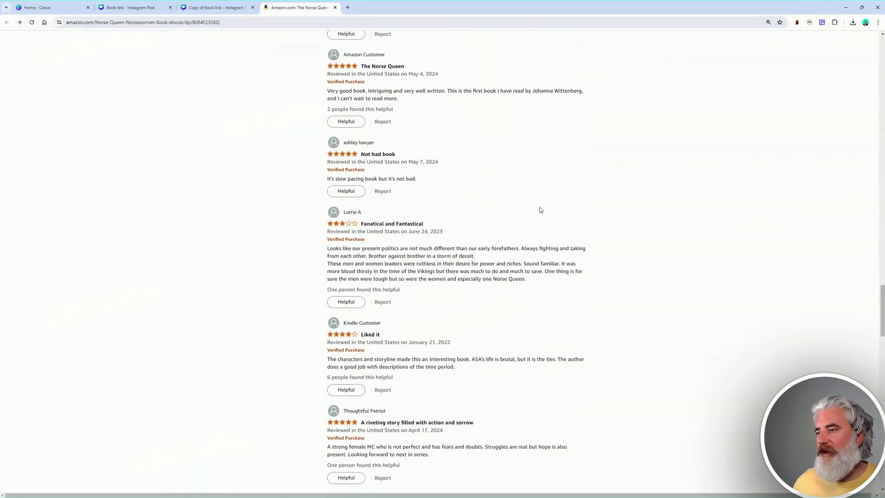
scroll(539, 211, "down", 10)
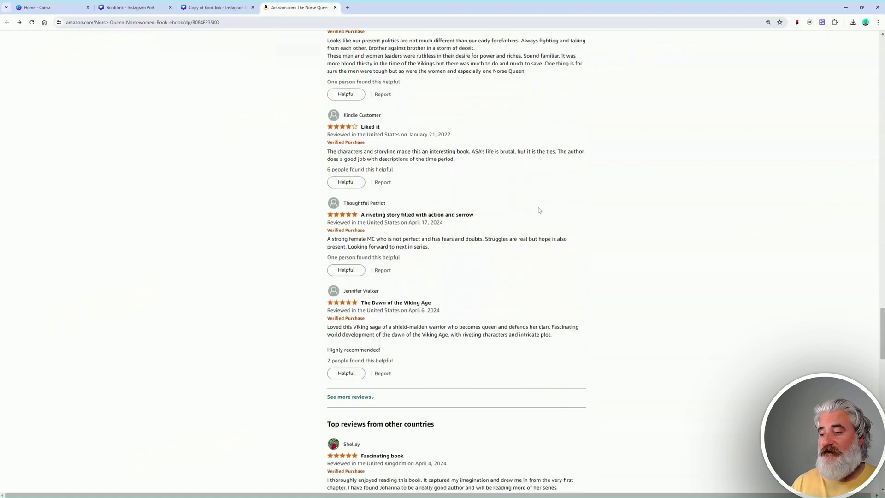
scroll(539, 209, "down", 1)
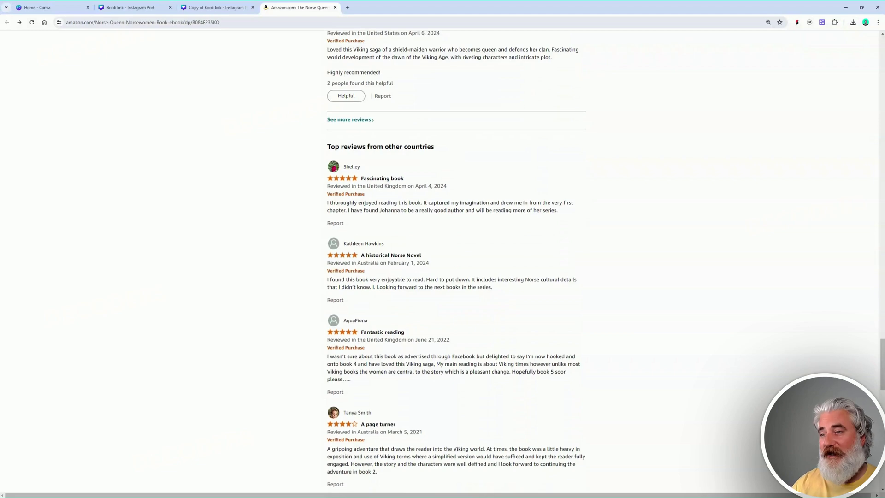
scroll(528, 219, "down", 6)
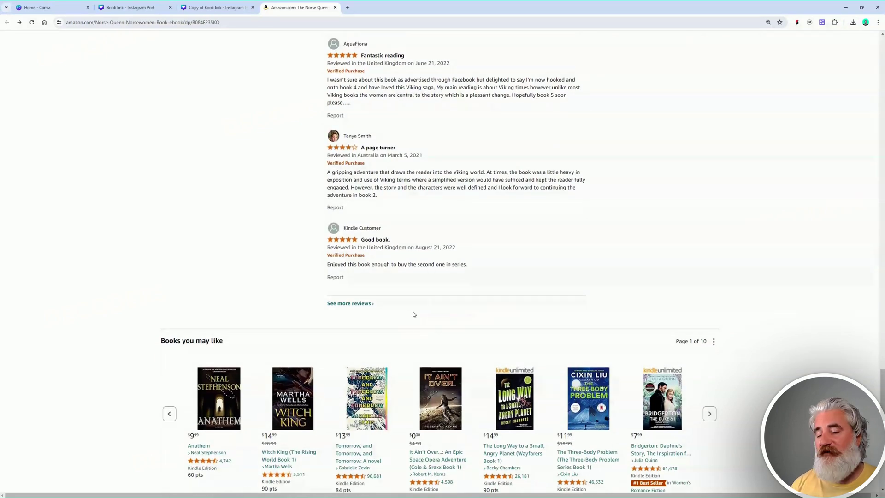
Open the full list of customer reviews for the book and look through the top reviews.
left_click(356, 305)
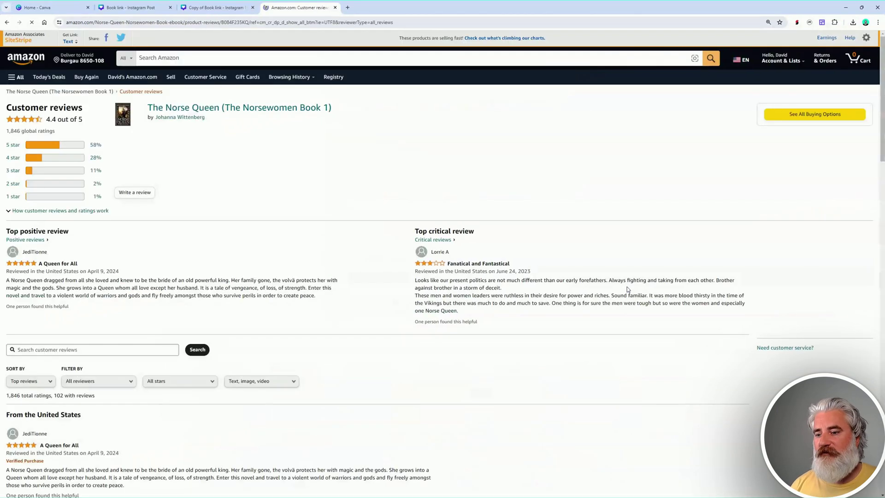
scroll(474, 248, "down", 5)
scroll(477, 247, "down", 2)
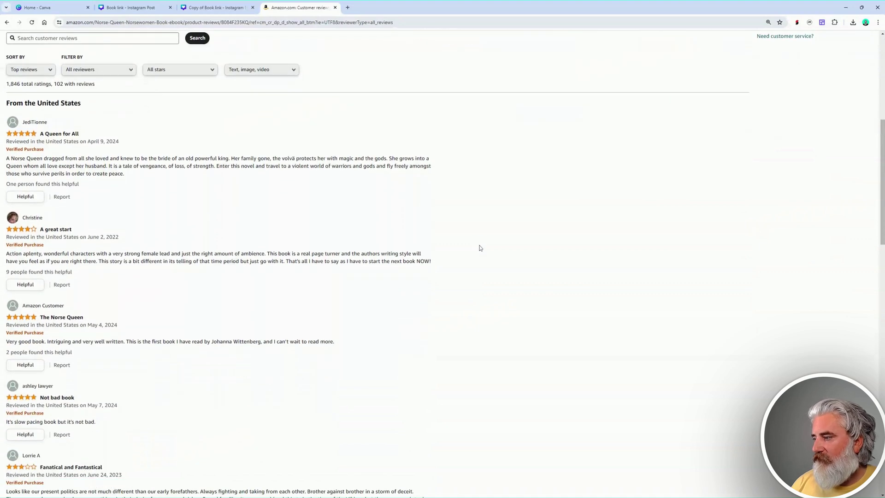
scroll(485, 241, "down", 3)
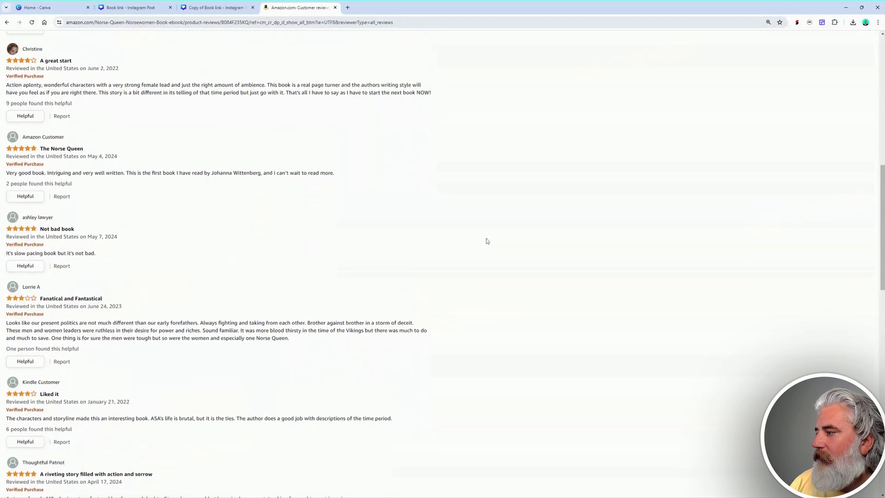
scroll(487, 242, "up", 7)
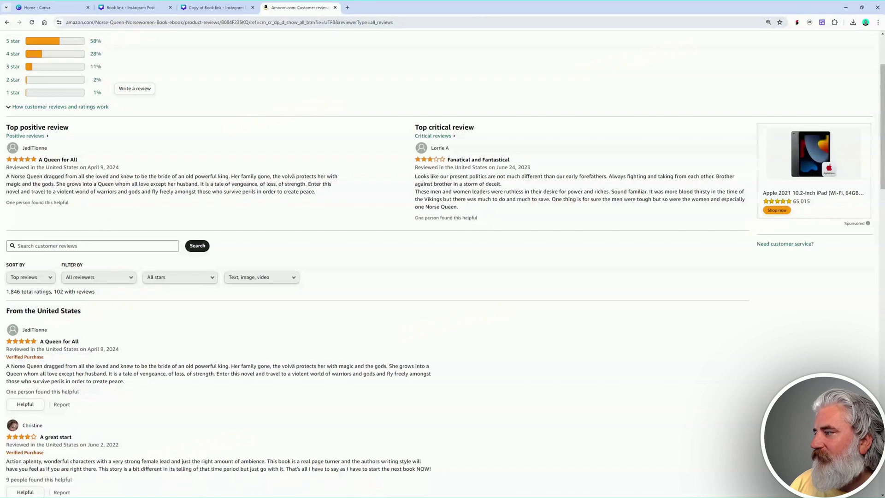
Filter the customer reviews to 5 star only and read through the first page for a quote.
left_click(15, 42)
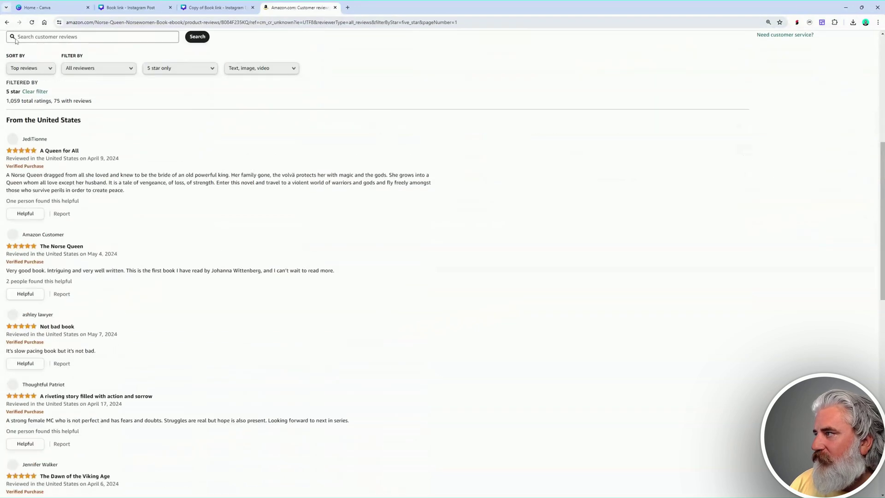
scroll(344, 184, "down", 2)
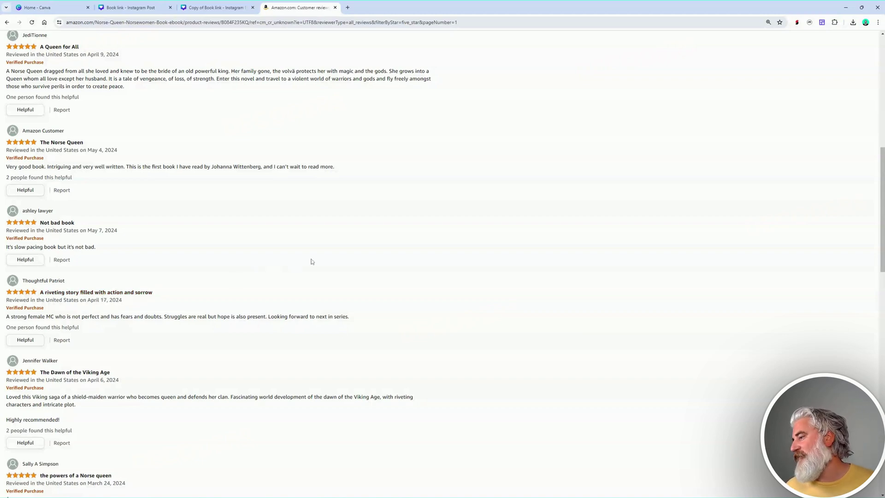
scroll(210, 281, "down", 5)
scroll(225, 292, "down", 4)
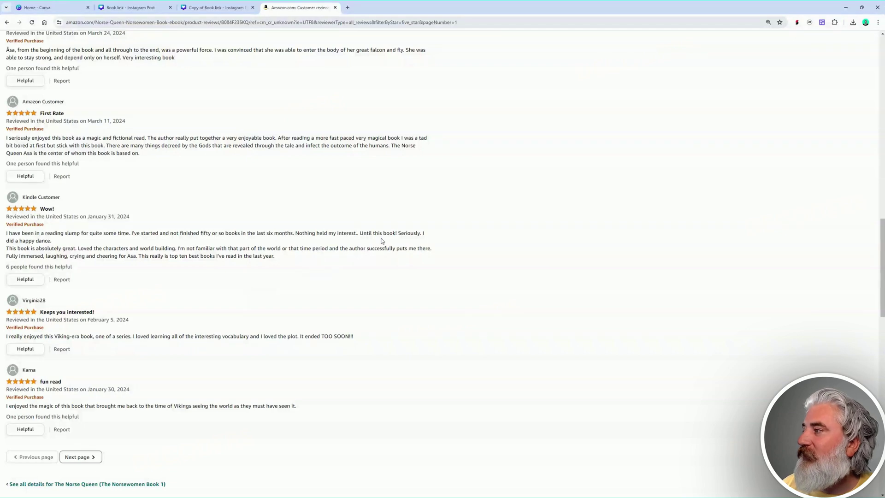
scroll(387, 237, "up", 10)
scroll(400, 240, "up", 9)
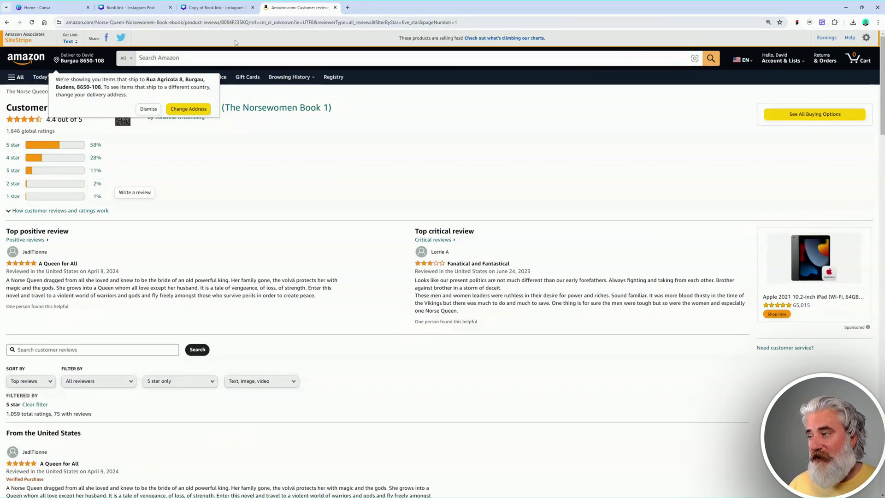
left_click(222, 7)
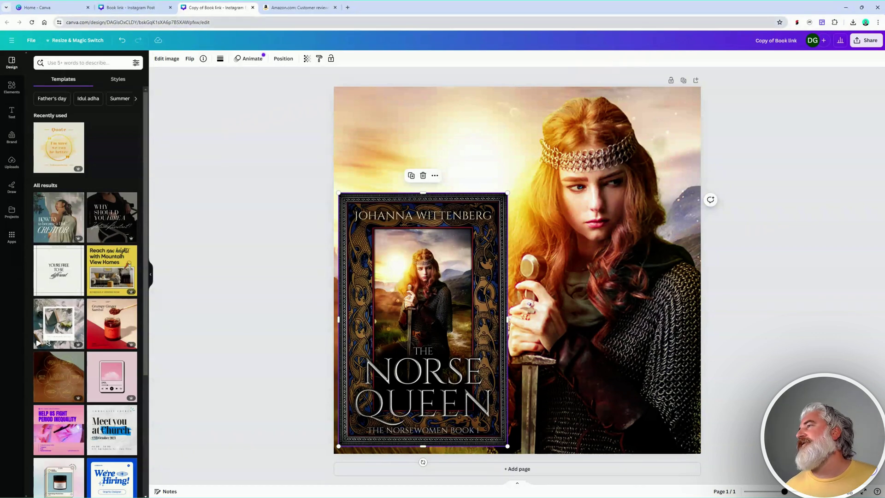
left_click(267, 6)
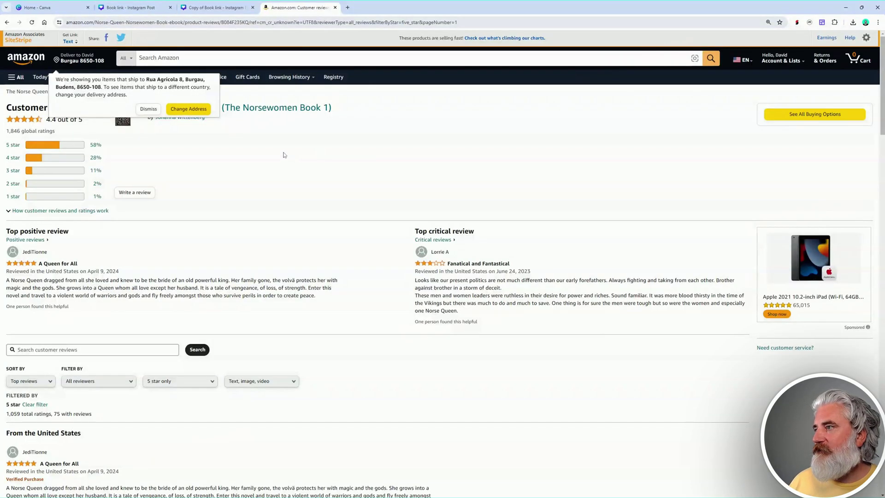
Switch back to the "Book link" design in Canva and create a copy of it resized to 300 × 250 px.
left_click(146, 5)
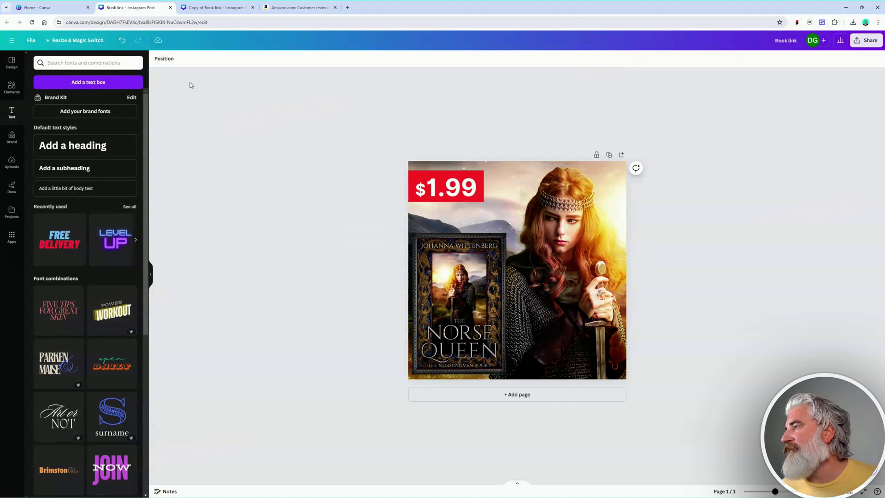
left_click(95, 41)
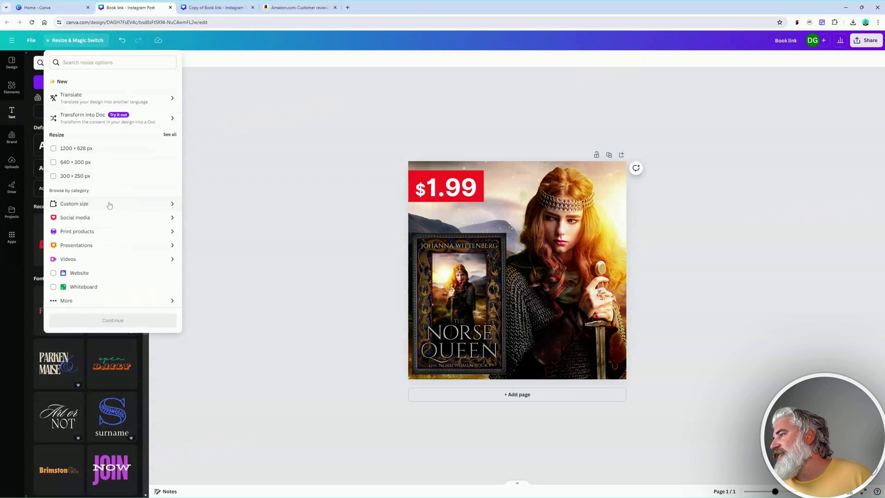
left_click(79, 176)
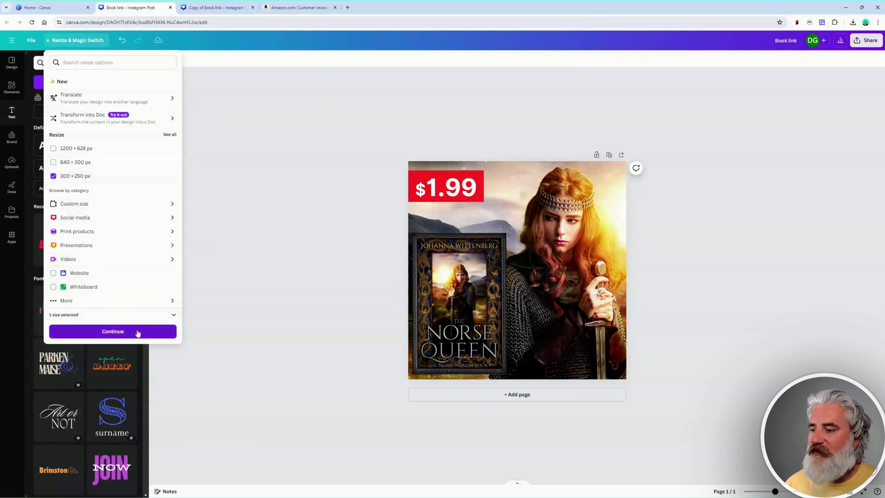
left_click(113, 331)
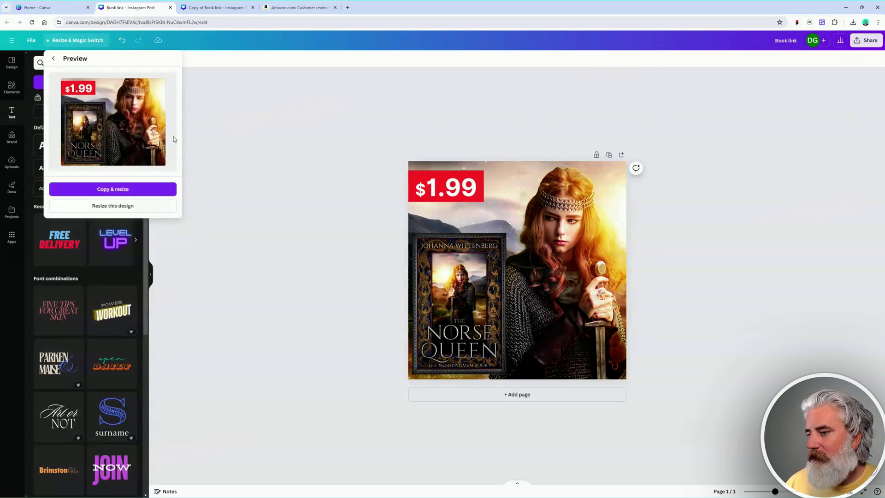
left_click(125, 190)
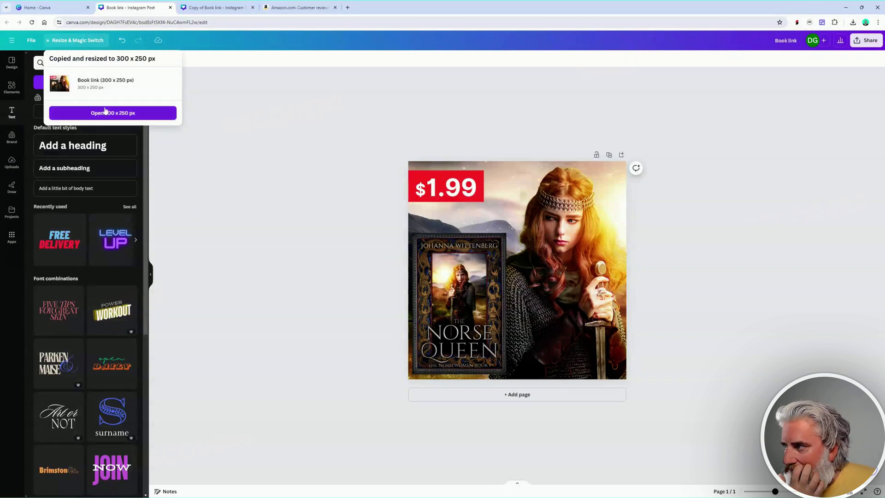
Open the resized 300 × 250 px copy and check how legible the design is at a small size.
left_click(105, 112)
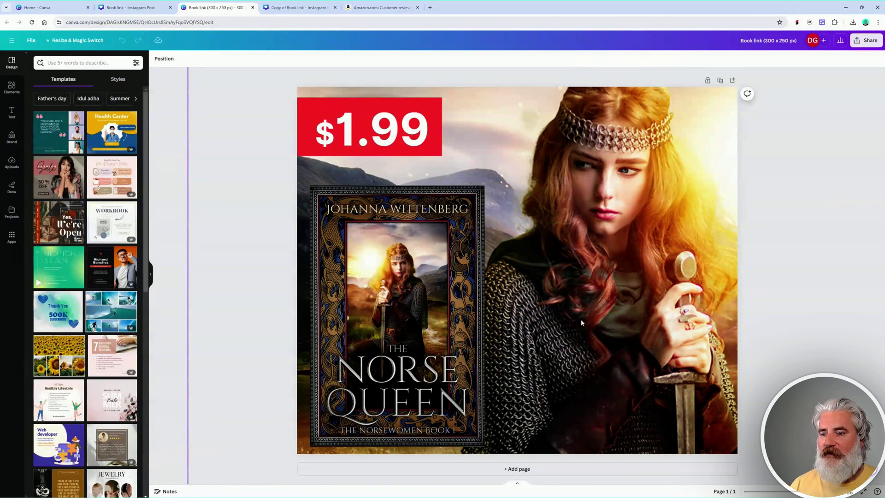
key("ctrl+minus")
key("ctrl+minus")
key("ctrl+minus")
key("ctrl+minus")
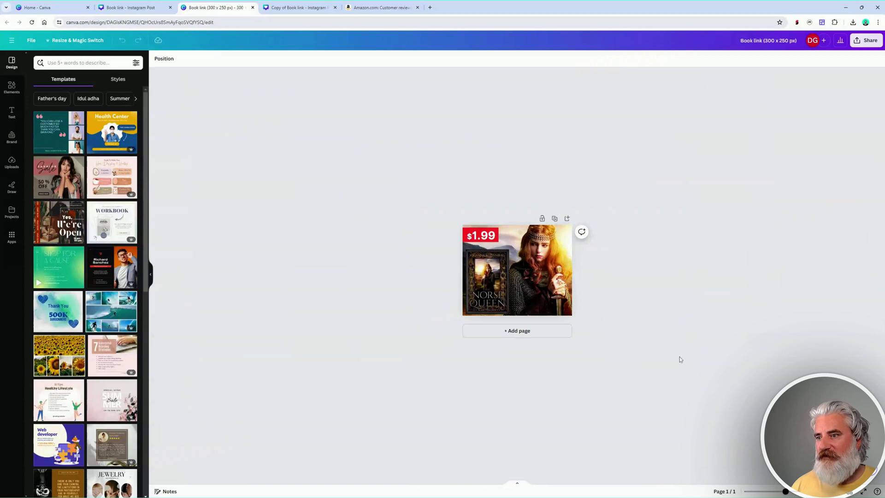
key("ctrl+plus")
key("ctrl+plus")
key("ctrl+plus")
key("ctrl+minus")
key("ctrl+minus")
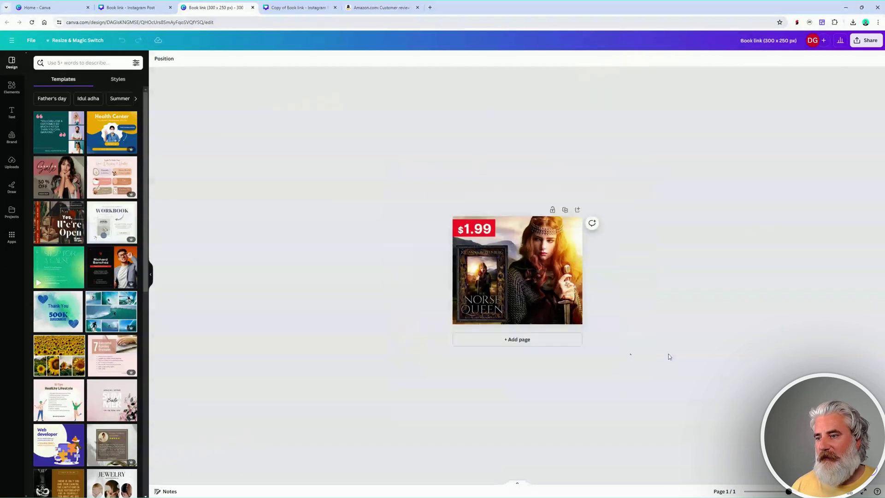
key("ctrl+plus")
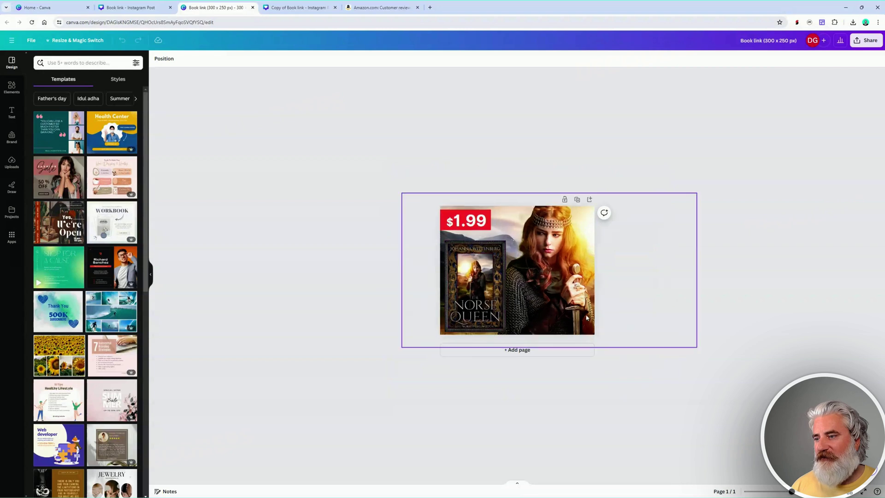
key("ctrl+plus")
key("ctrl+plus")
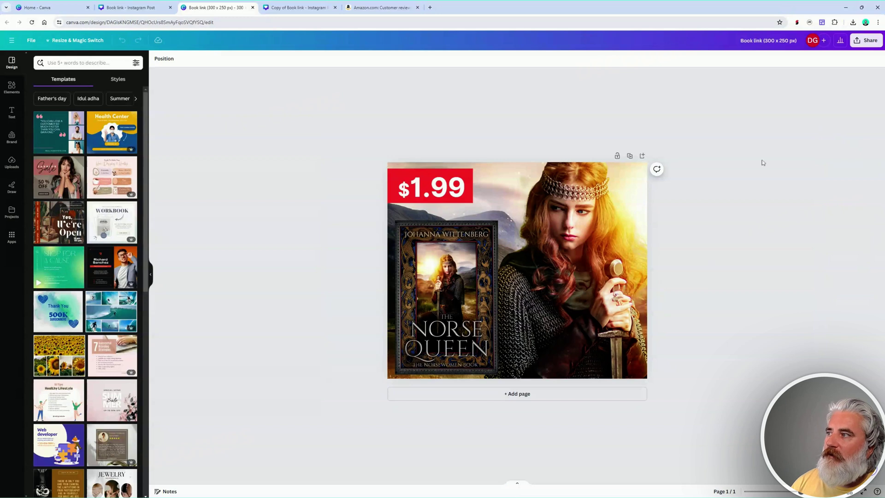
Nudge the book cover slightly left, and shrink the background image and shift it right to show more of the woman.
left_click(473, 271)
left_click_drag(472, 271, 471, 272)
left_click(599, 240)
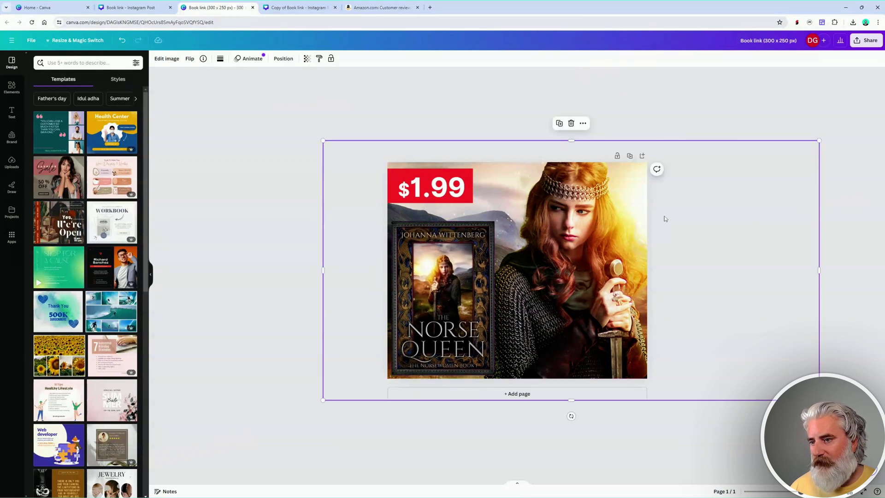
left_click_drag(819, 140, 779, 162)
left_click_drag(553, 256, 577, 256)
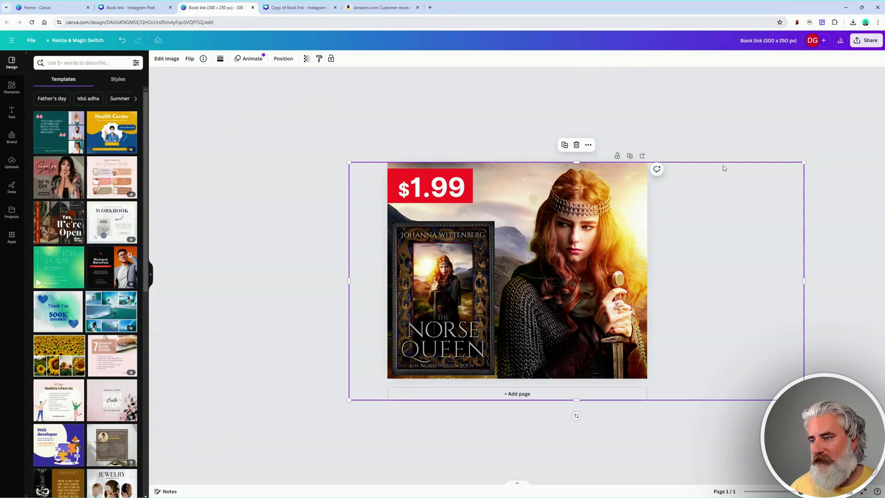
Enlarge the book cover slightly from its upper-right corner and nudge it closer to the design's left edge.
left_click(491, 228)
left_click_drag(494, 221, 500, 213)
scroll(704, 236, "down", 2)
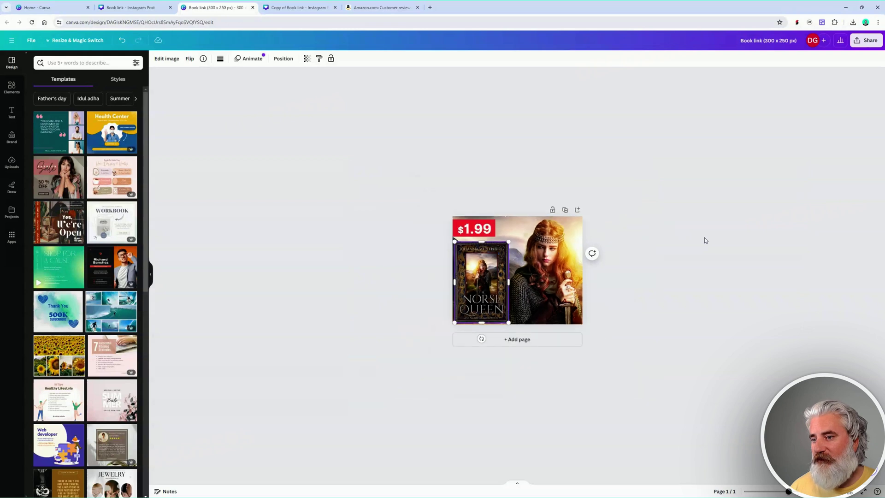
scroll(705, 240, "down", 1)
left_click(694, 258)
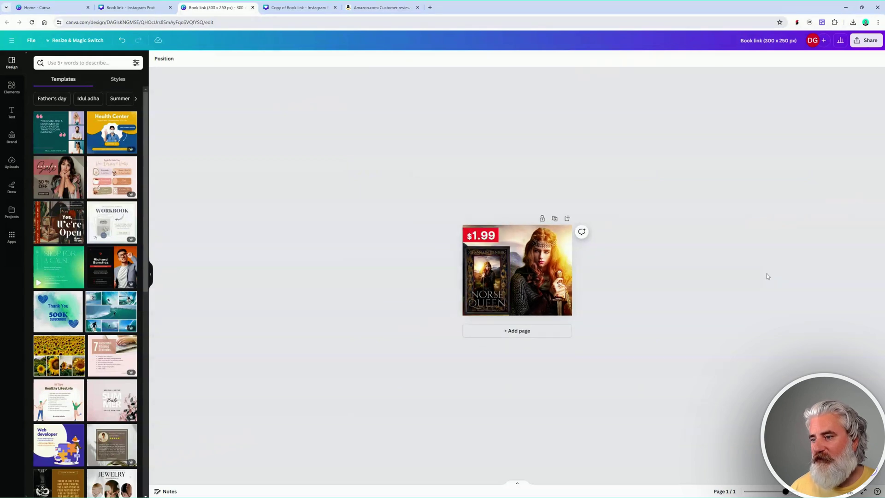
left_click(470, 271)
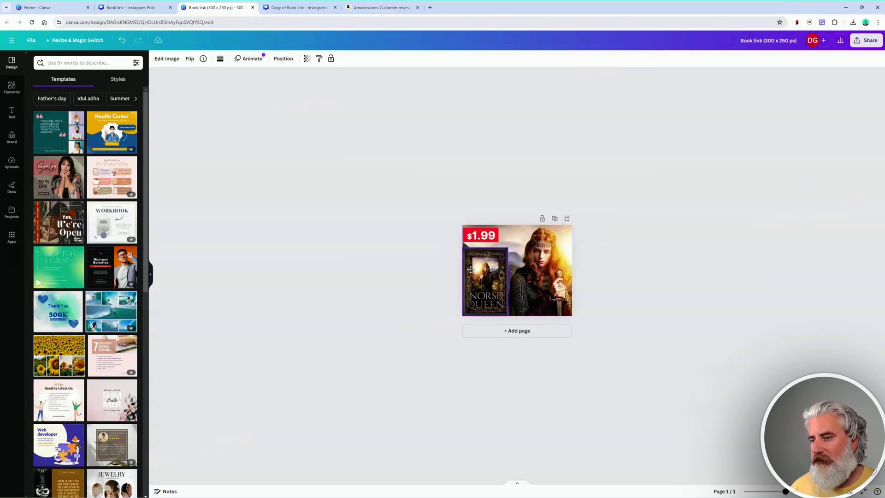
left_click(659, 233)
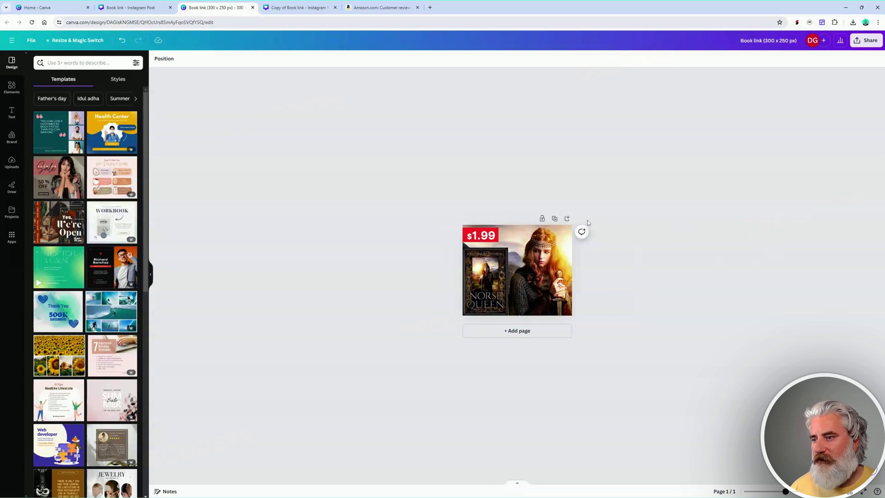
Enlarge the red banner together with its $1.99 text to fill the space above the book cover.
scroll(478, 226, "up", 2)
scroll(479, 225, "up", 1)
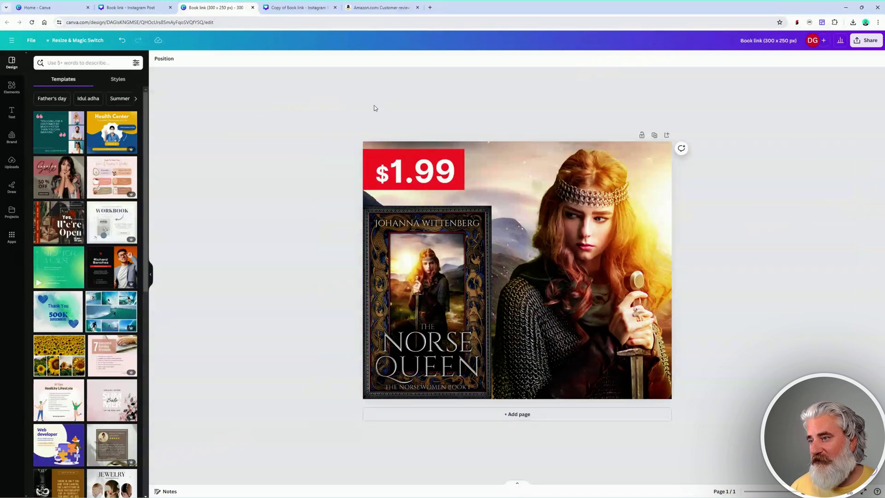
left_click_drag(347, 115, 530, 202)
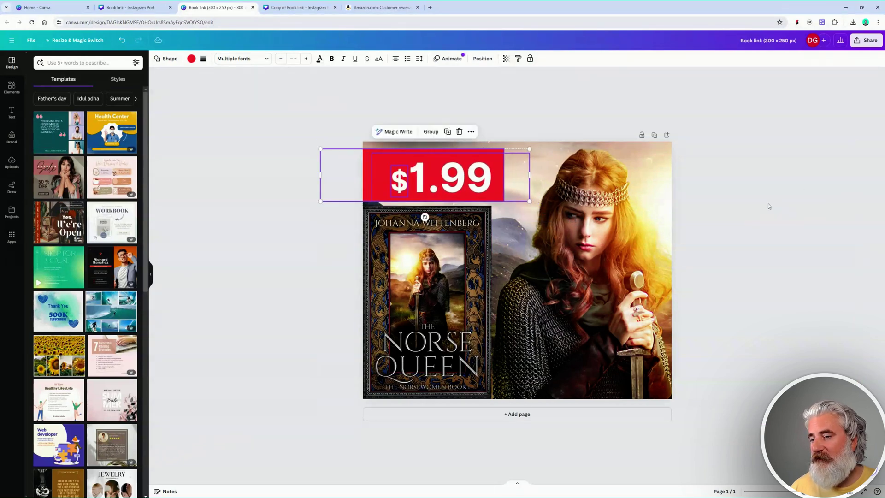
left_click(767, 270)
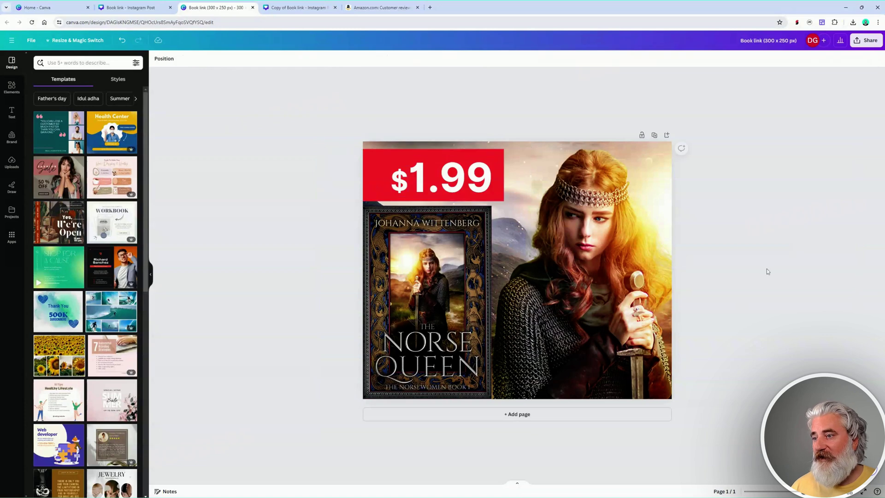
scroll(767, 270, "up", 2)
scroll(766, 269, "down", 5)
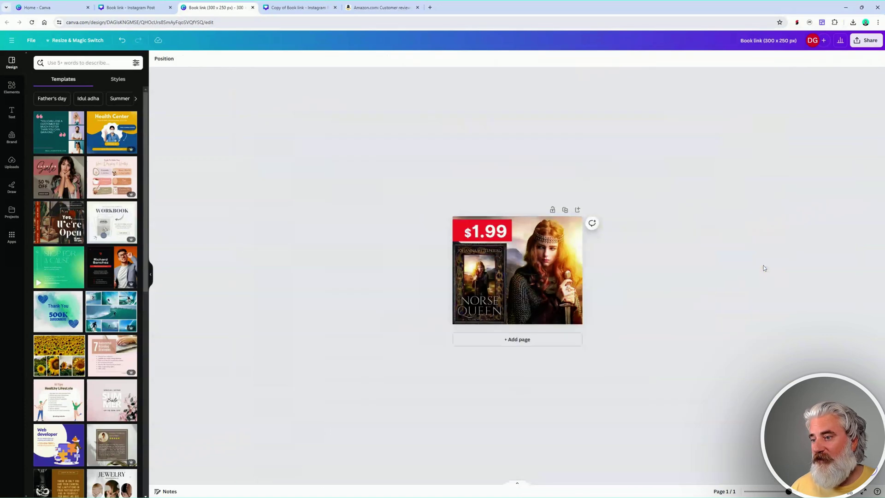
scroll(764, 267, "down", 1)
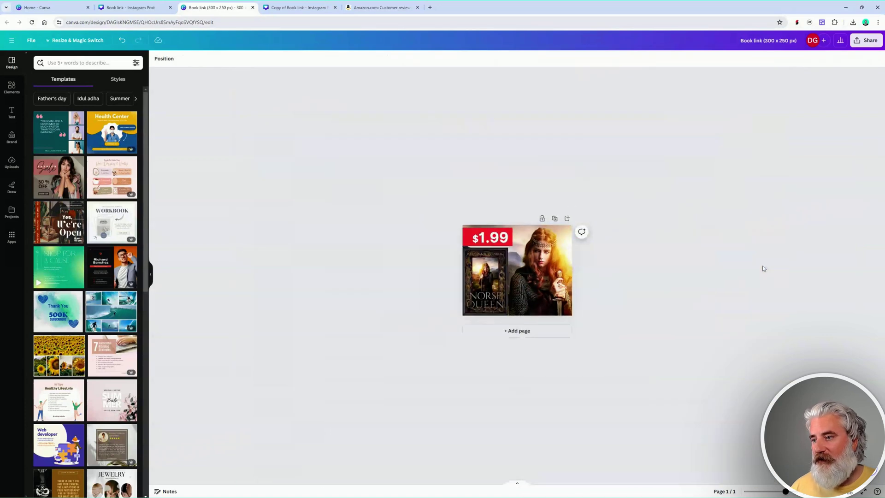
Narrow the red banner to about the book cover's width and shift the $1.99 text left to fit it.
left_click(503, 237)
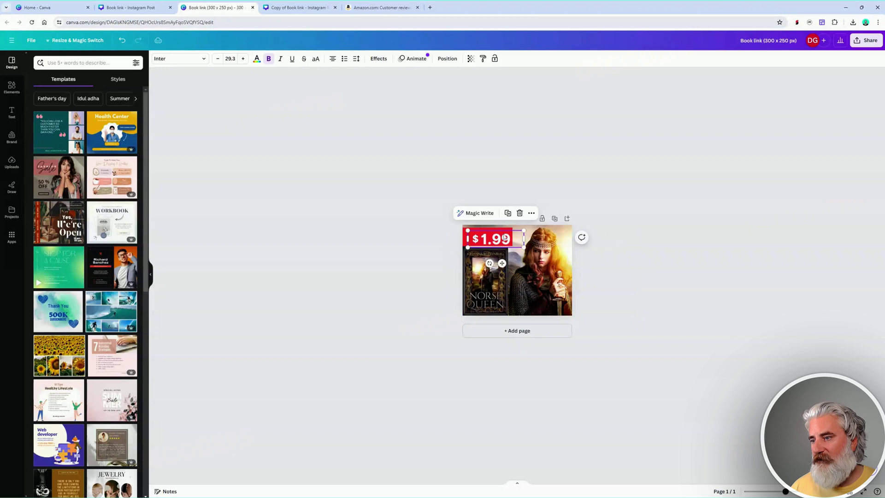
key("ctrl+z")
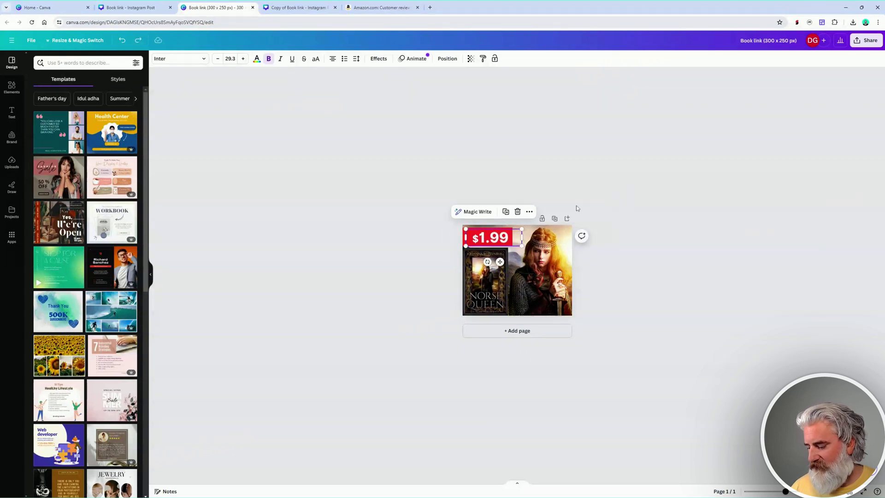
left_click_drag(443, 208, 515, 236)
left_click(668, 211)
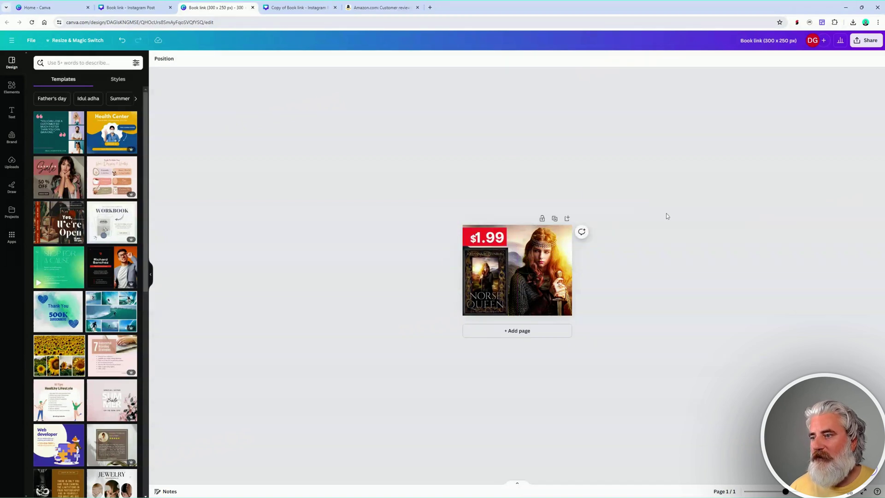
Move the dollar sign left inside the red banner and place the 1.99 text neatly beside it.
left_click(477, 247)
key("ctrl+plus")
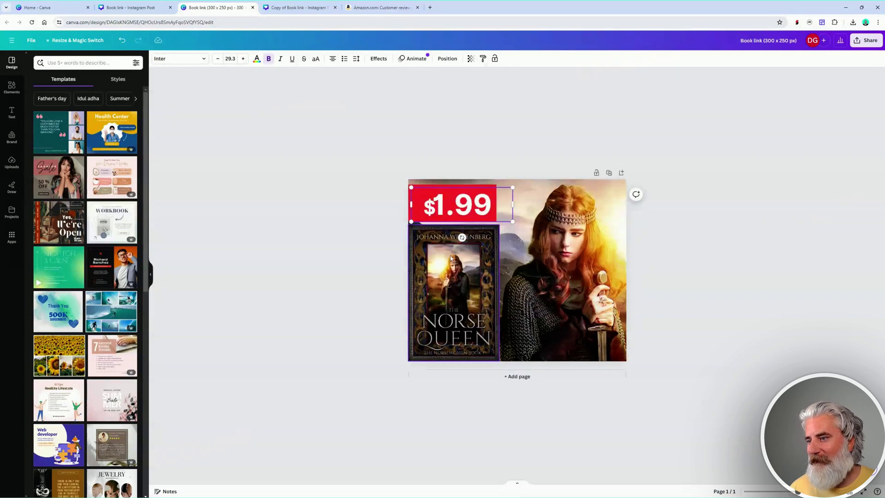
left_click_drag(797, 491, 804, 491)
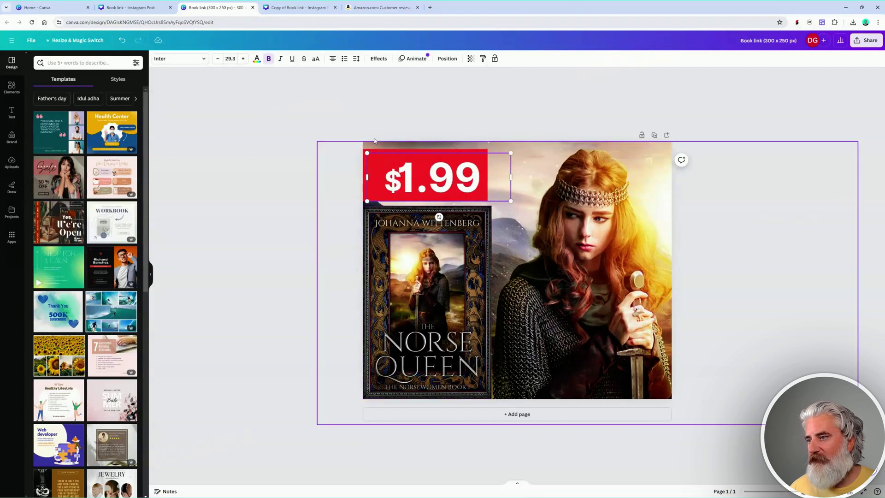
left_click(365, 127)
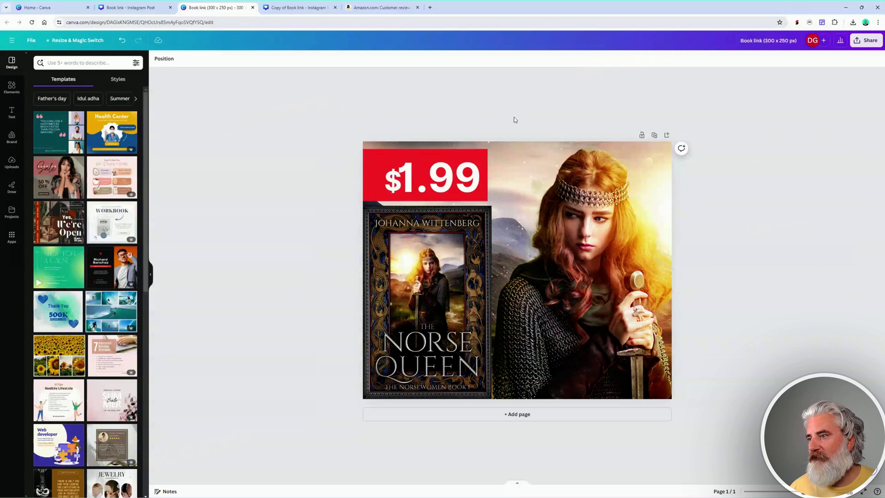
left_click_drag(423, 179, 425, 178)
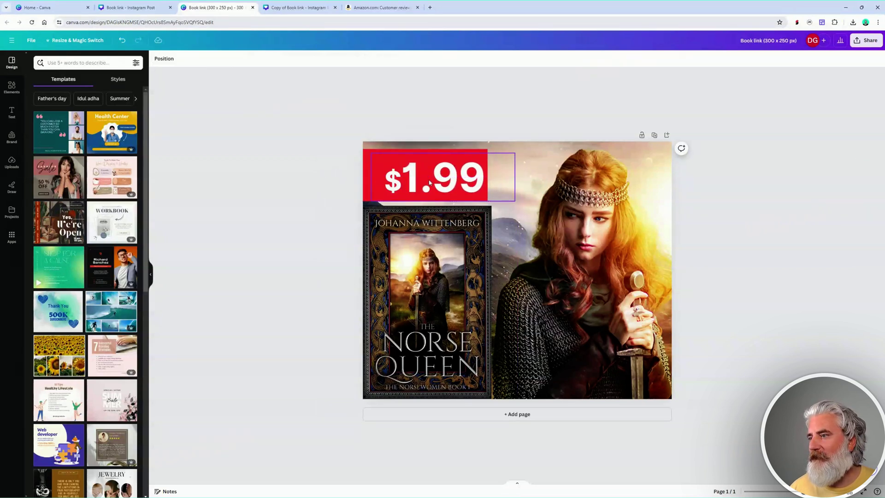
key("ctrl+z")
key("ctrl+z")
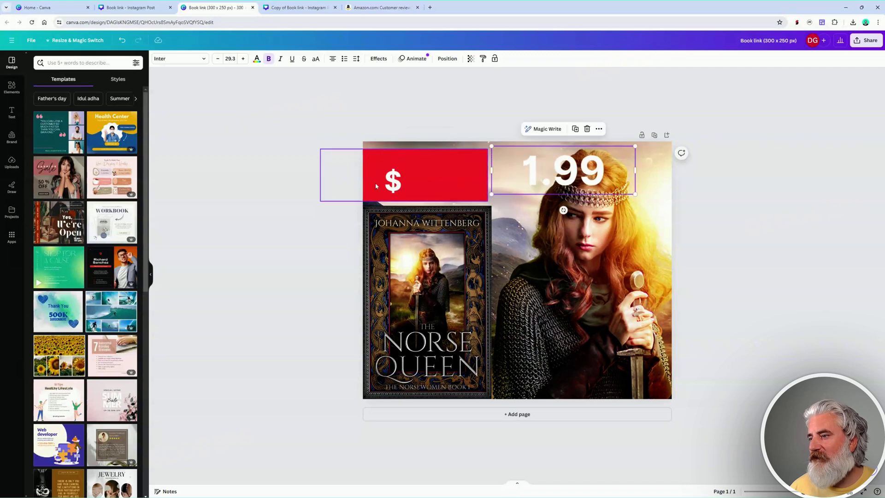
left_click(383, 185)
left_click_drag(383, 184, 384, 184)
left_click_drag(546, 178, 373, 188)
Lower the red banner's top edge so it fits evenly around the price, and check the design at a small size.
left_click(408, 149)
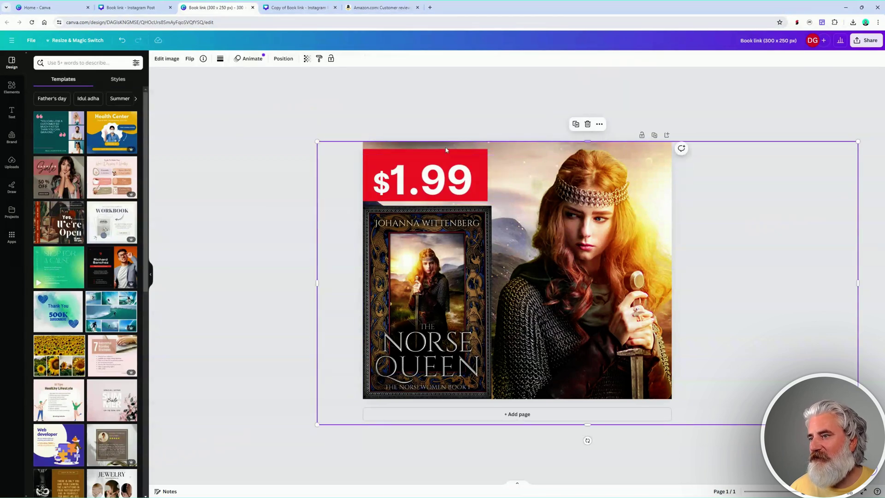
left_click(409, 148)
left_click_drag(409, 148, 408, 156)
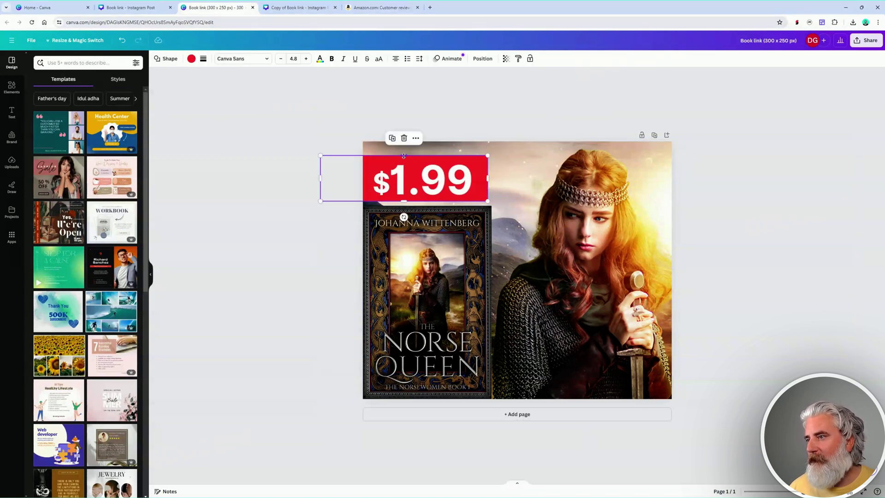
left_click(286, 122)
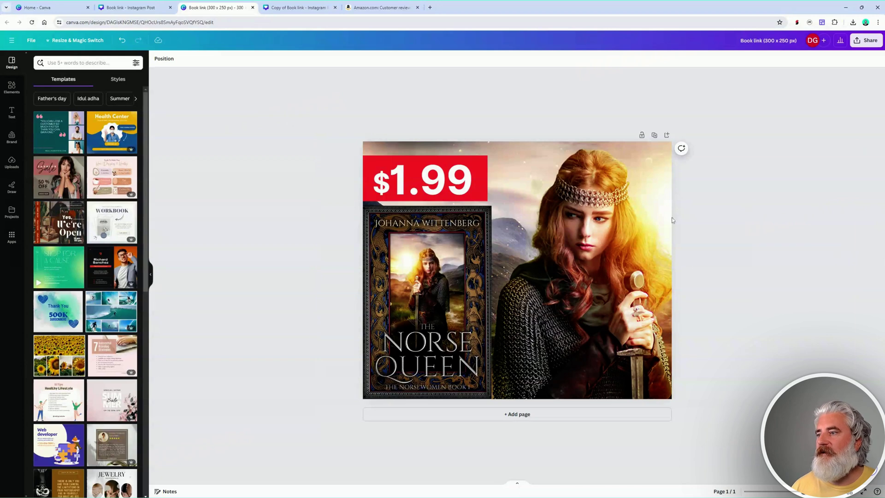
scroll(806, 248, "down", 3)
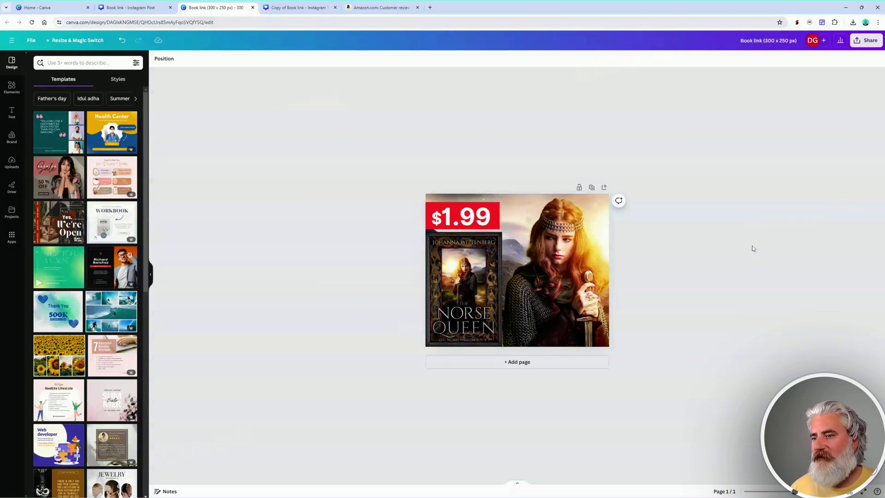
scroll(753, 248, "down", 1)
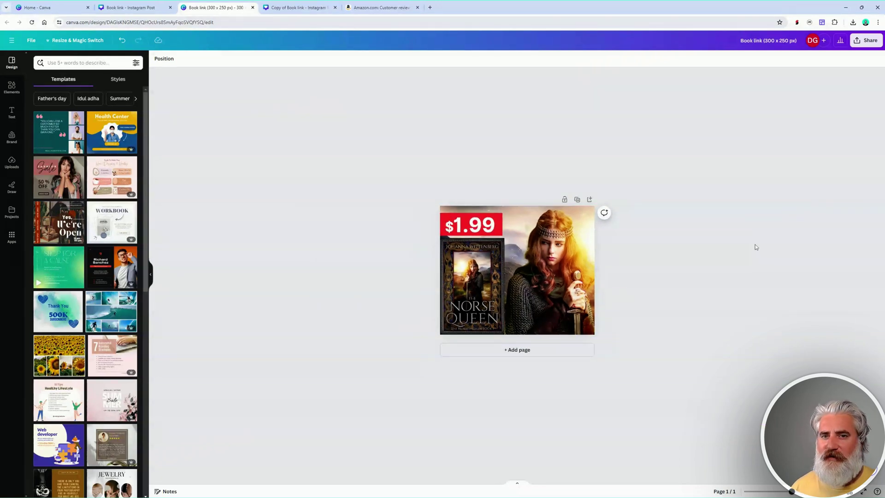